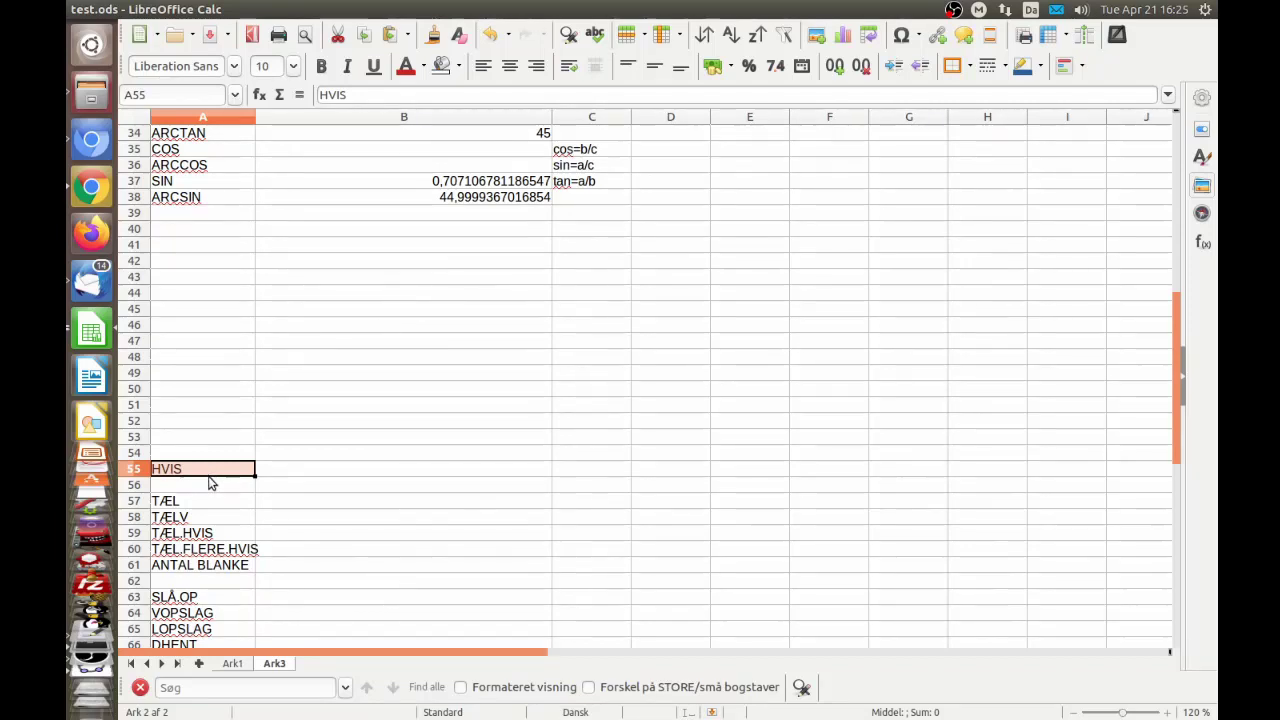
# Step: Move the HVIS label cell from A55 up to A40
pyautogui.click(211, 483)
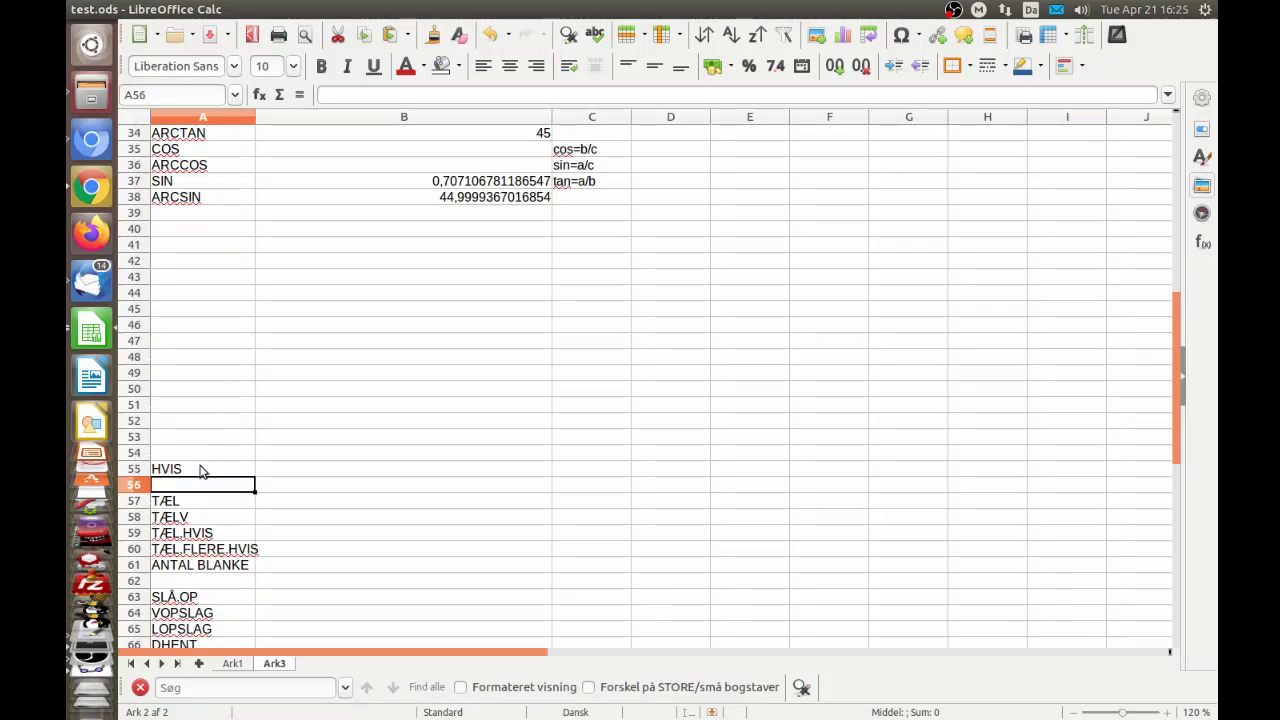
pyautogui.click(200, 468)
pyautogui.hotkey('shift', 'Down')
pyautogui.moveTo(200, 475); pyautogui.dragTo(205, 229)
pyautogui.click(303, 238)
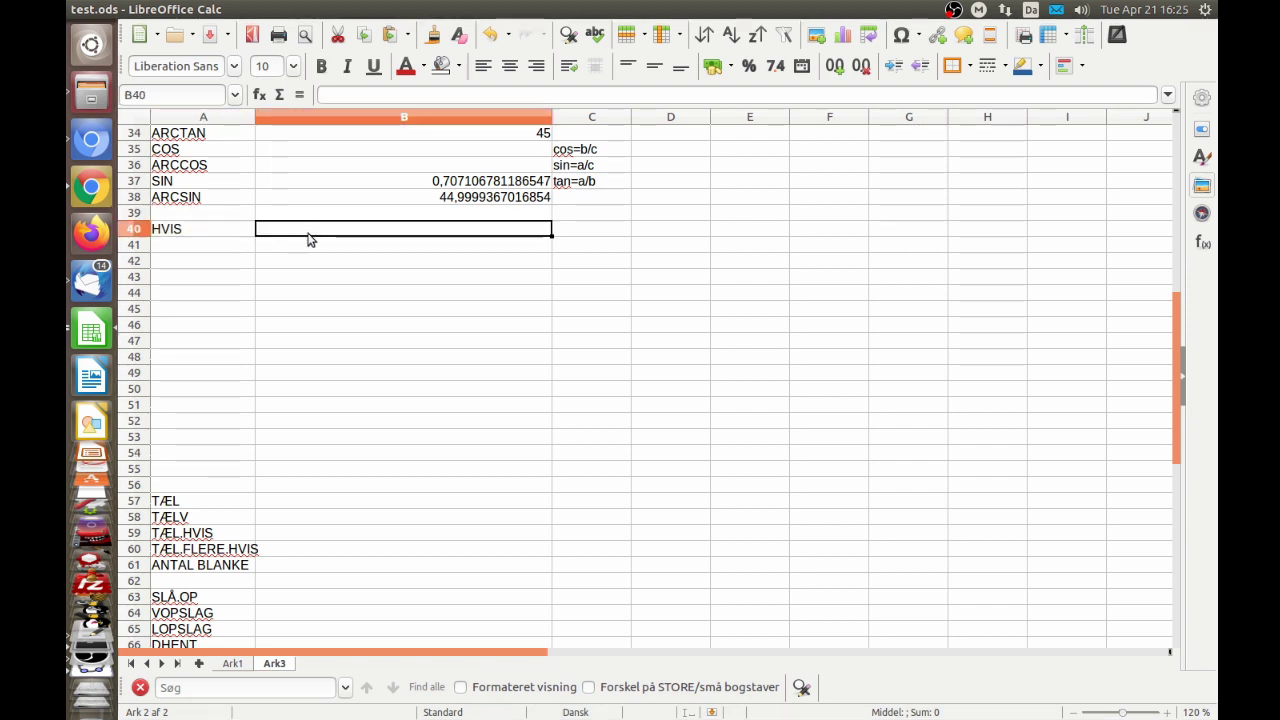
# Step: Enter an unfinished =hvis( formula in B40, which shows Fejl:511
pyautogui.write('=')
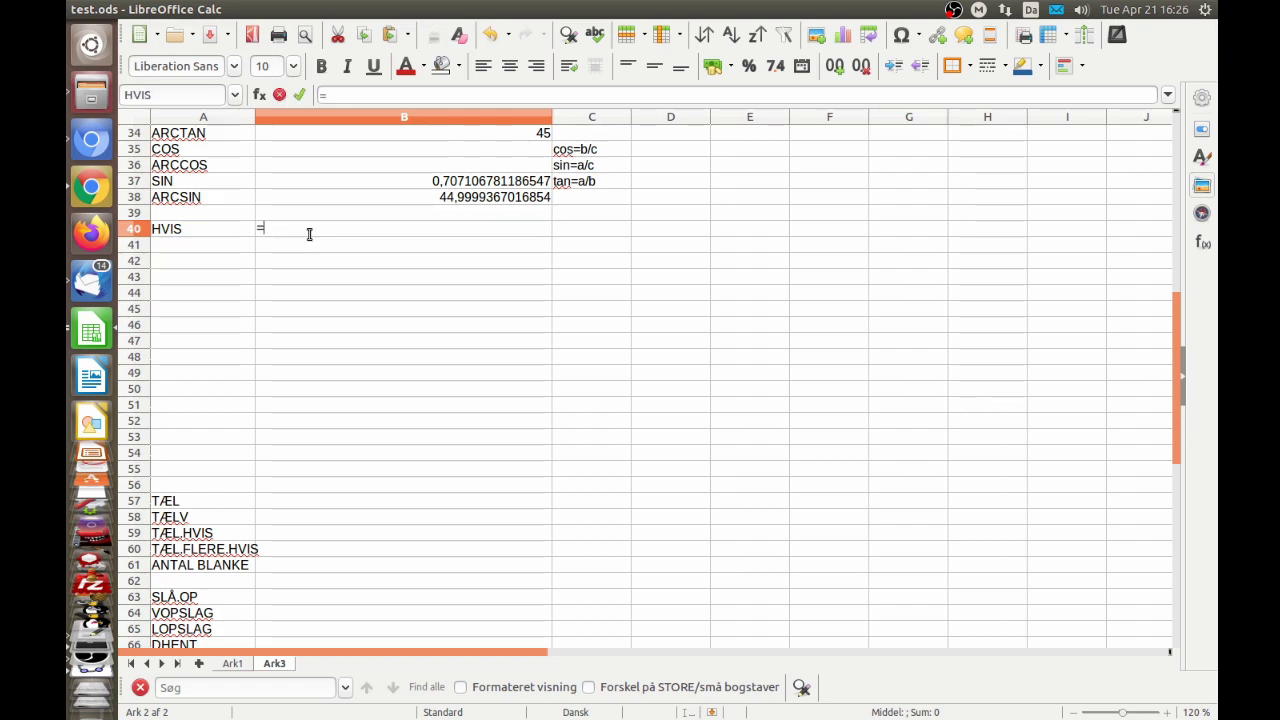
pyautogui.write('hvis(')
pyautogui.click(675, 233)
pyautogui.write('betingelse')
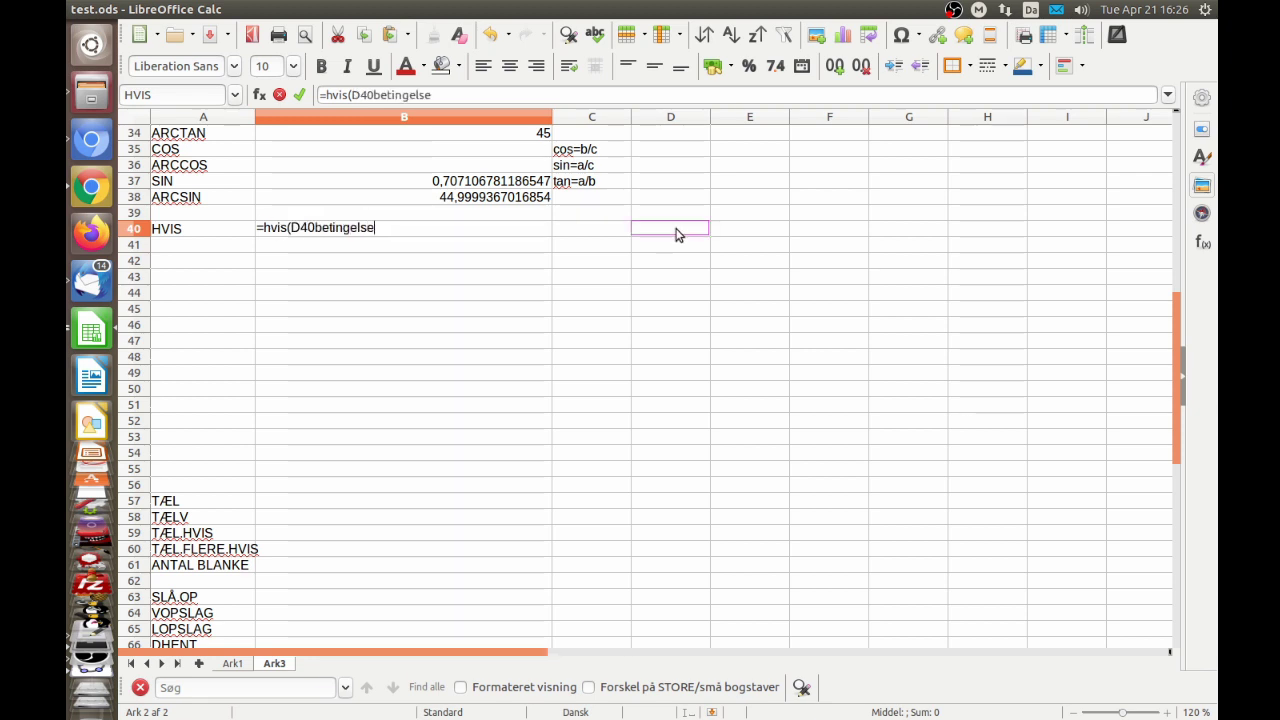
pyautogui.press('BackSpace')
pyautogui.press('BackSpace')
pyautogui.press('BackSpace')
pyautogui.press('BackSpace')
pyautogui.press('BackSpace')
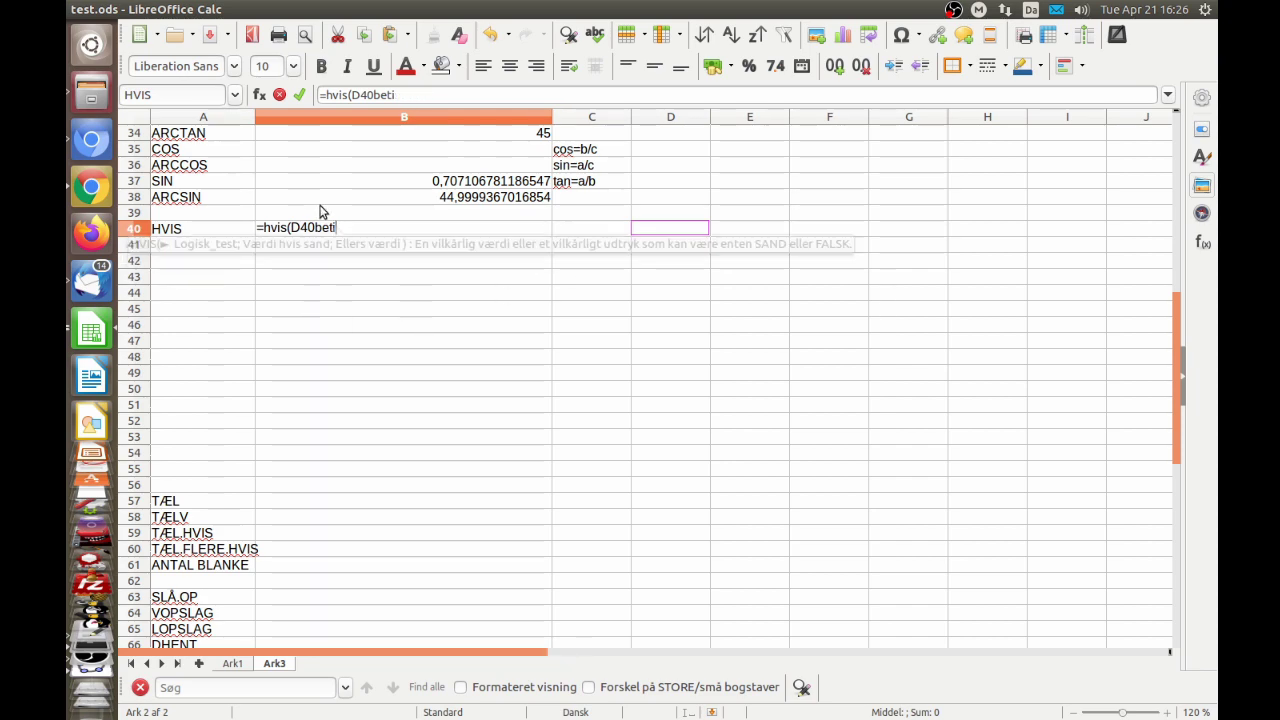
pyautogui.press('BackSpace')
pyautogui.press('BackSpace')
pyautogui.press('BackSpace')
pyautogui.press('BackSpace')
pyautogui.press('BackSpace')
pyautogui.press('BackSpace')
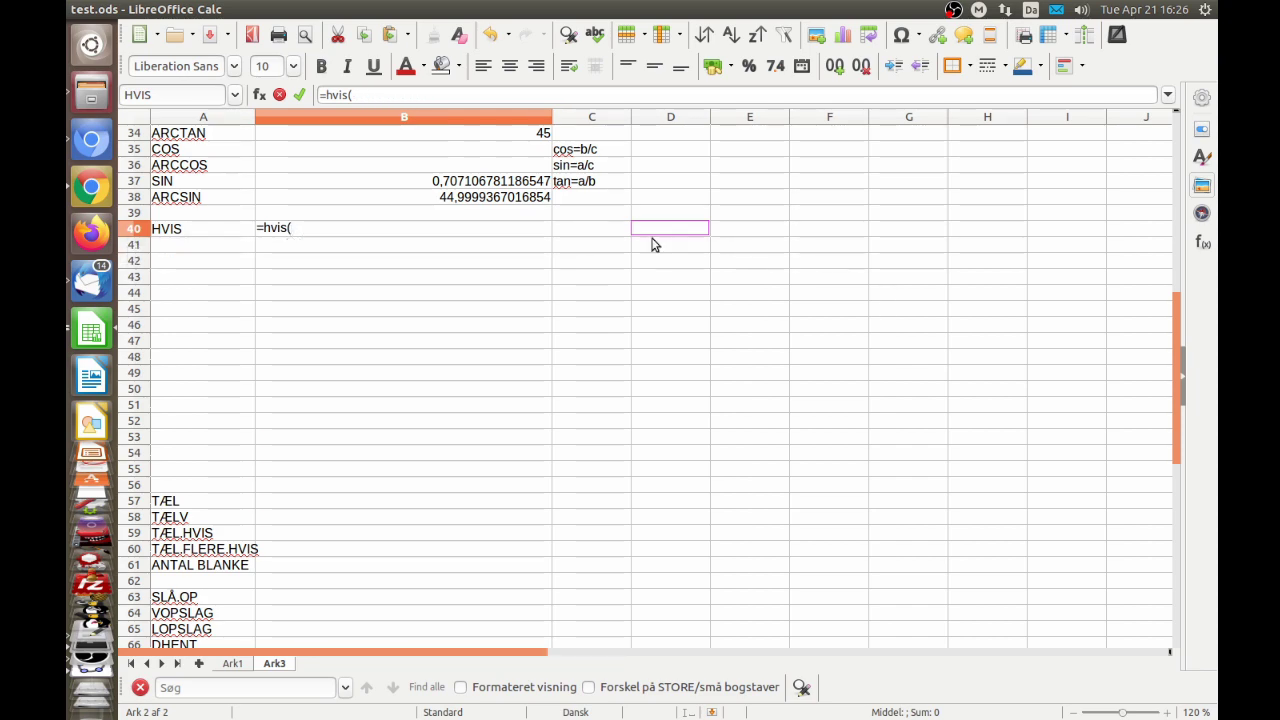
pyautogui.press('Return')
pyautogui.click(670, 228)
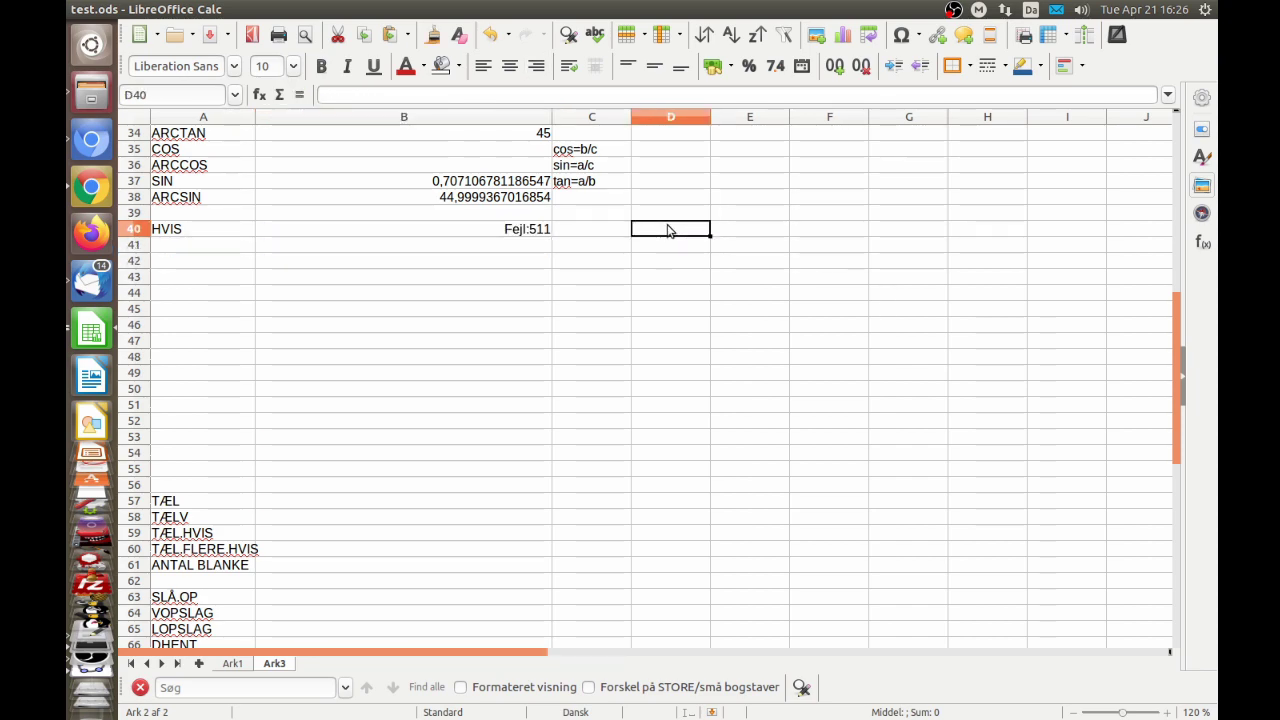
pyautogui.press('Down')
pyautogui.press('Down')
# Step: Enter the argument label 'betingelse,' in F40
pyautogui.press('Left')
pyautogui.press('Left')
pyautogui.press('Right')
pyautogui.press('Right')
pyautogui.press('Up')
pyautogui.press('Up')
pyautogui.press('Right')
pyautogui.press('Right')
pyautogui.press('Up')
pyautogui.press('Down')
pyautogui.write('betingelse,')
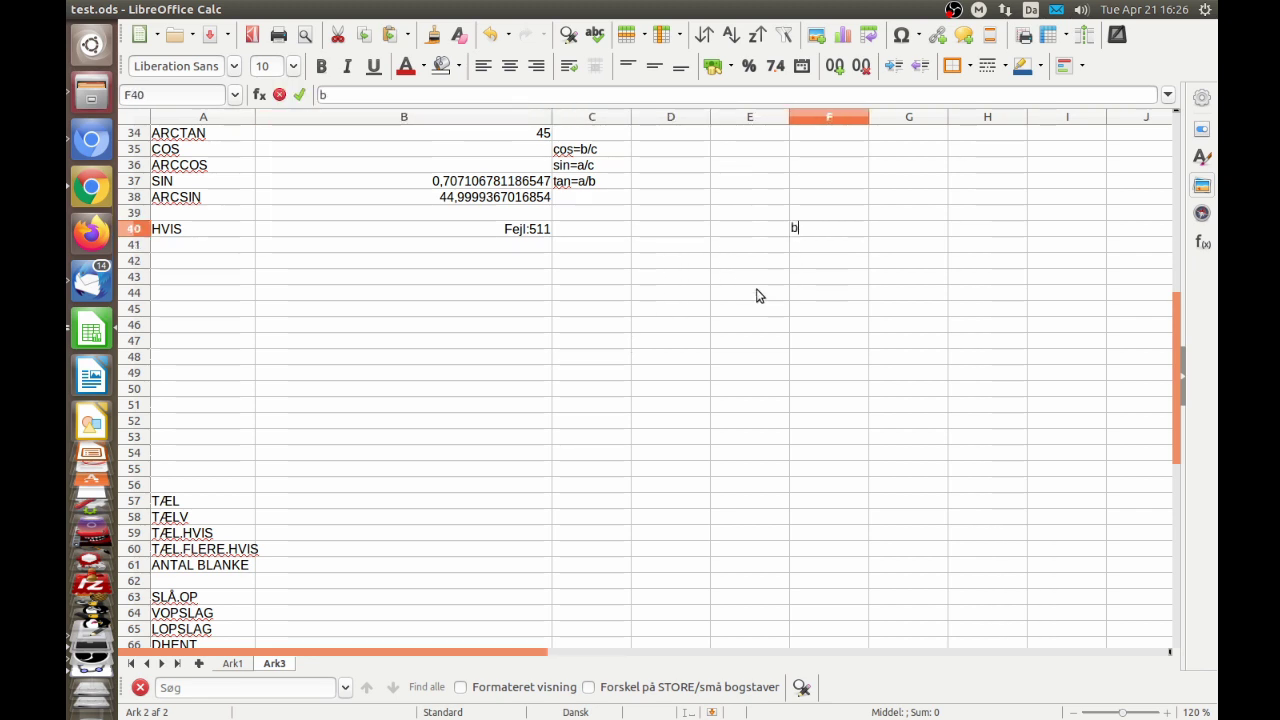
pyautogui.press('Tab')
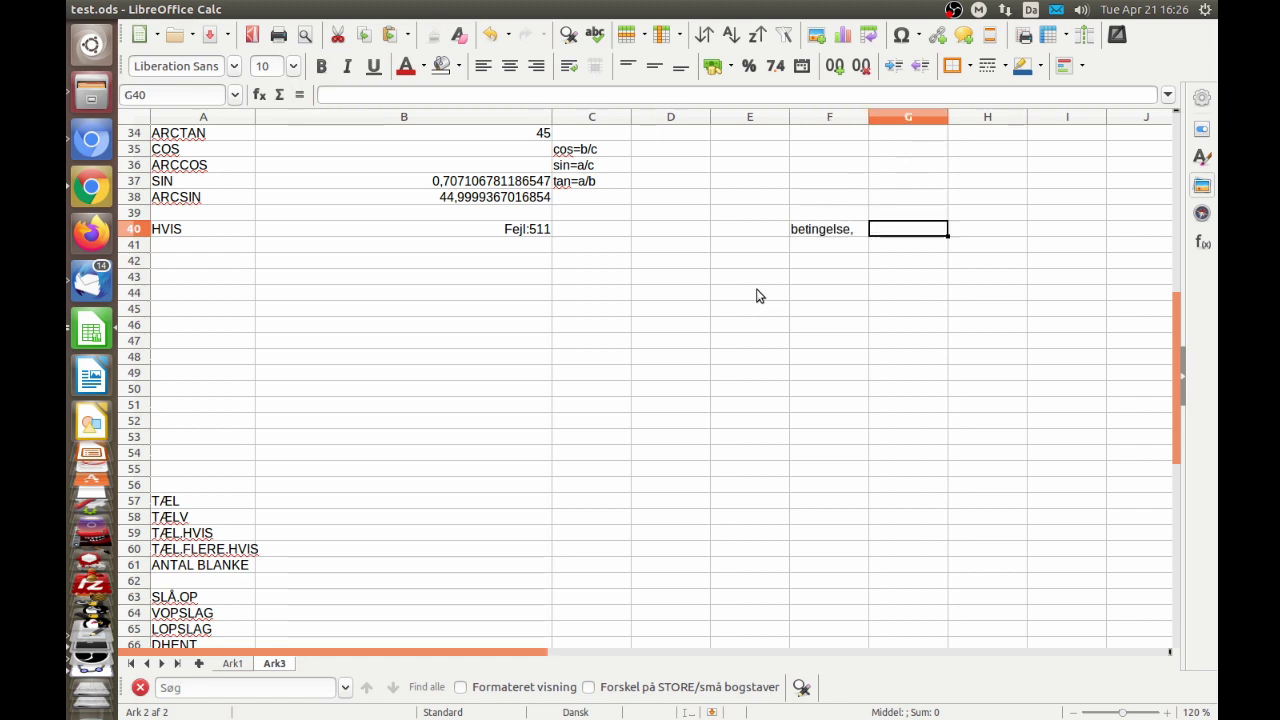
# Step: Add the labels 'hvis opfyldt' in G40 and 'ellers' in H40
pyautogui.write('hvis opfy')
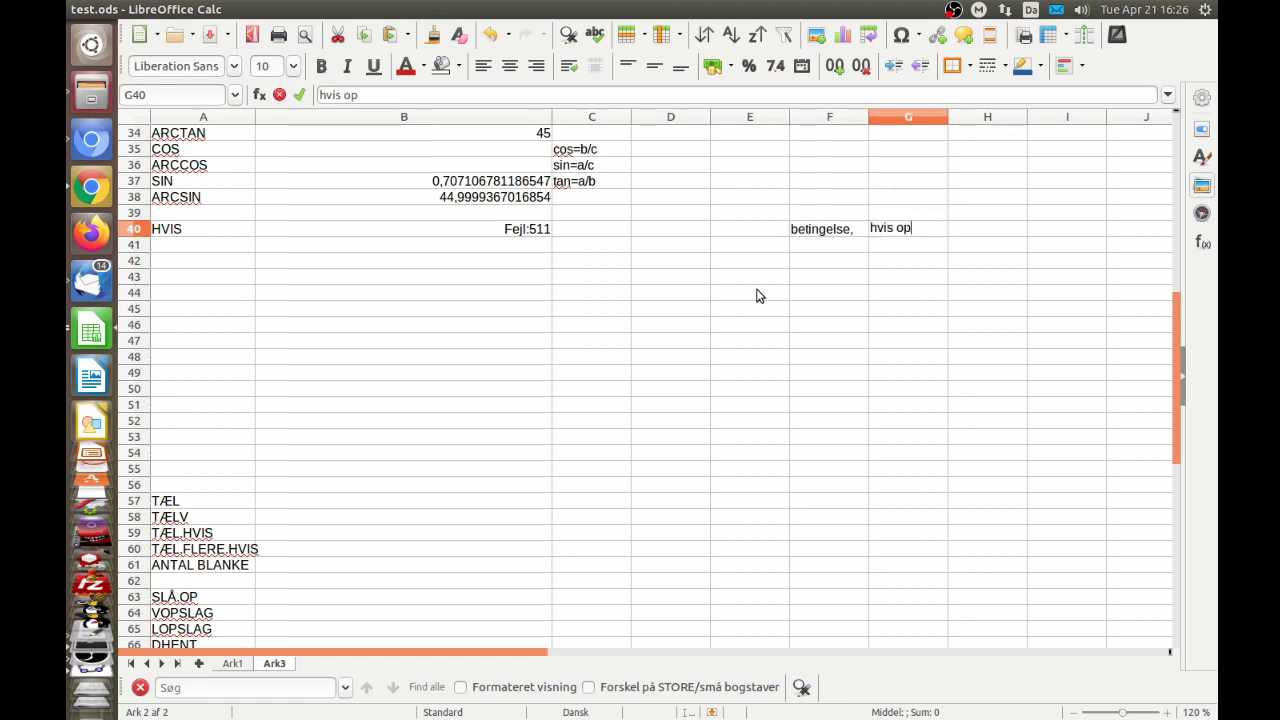
pyautogui.write('ldt')
pyautogui.press('Tab')
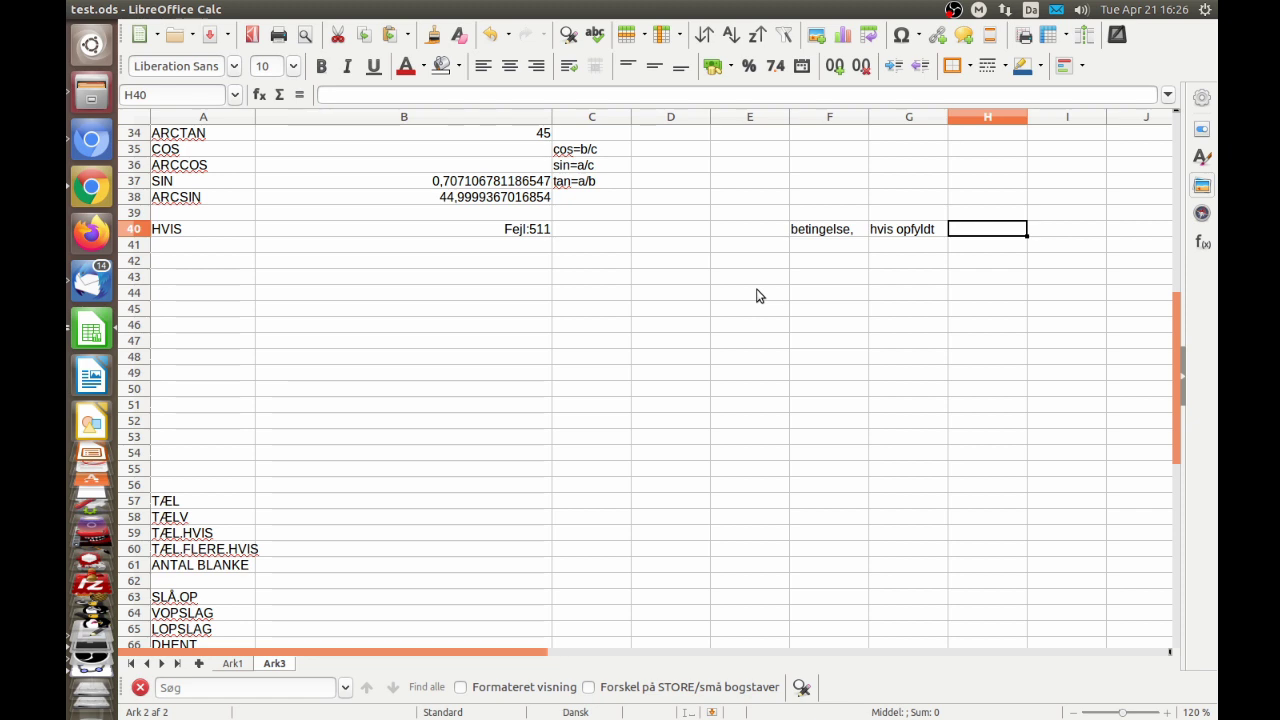
pyautogui.write('ell')
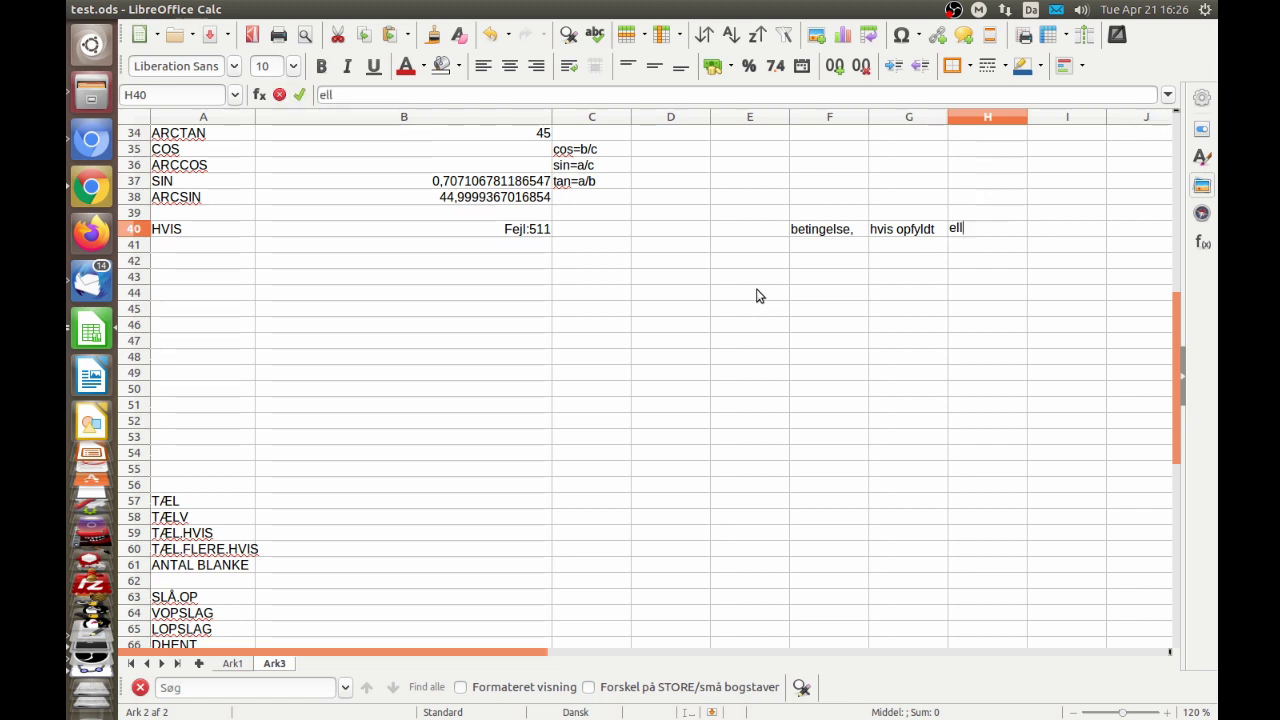
pyautogui.write('ers')
pyautogui.press('Return')
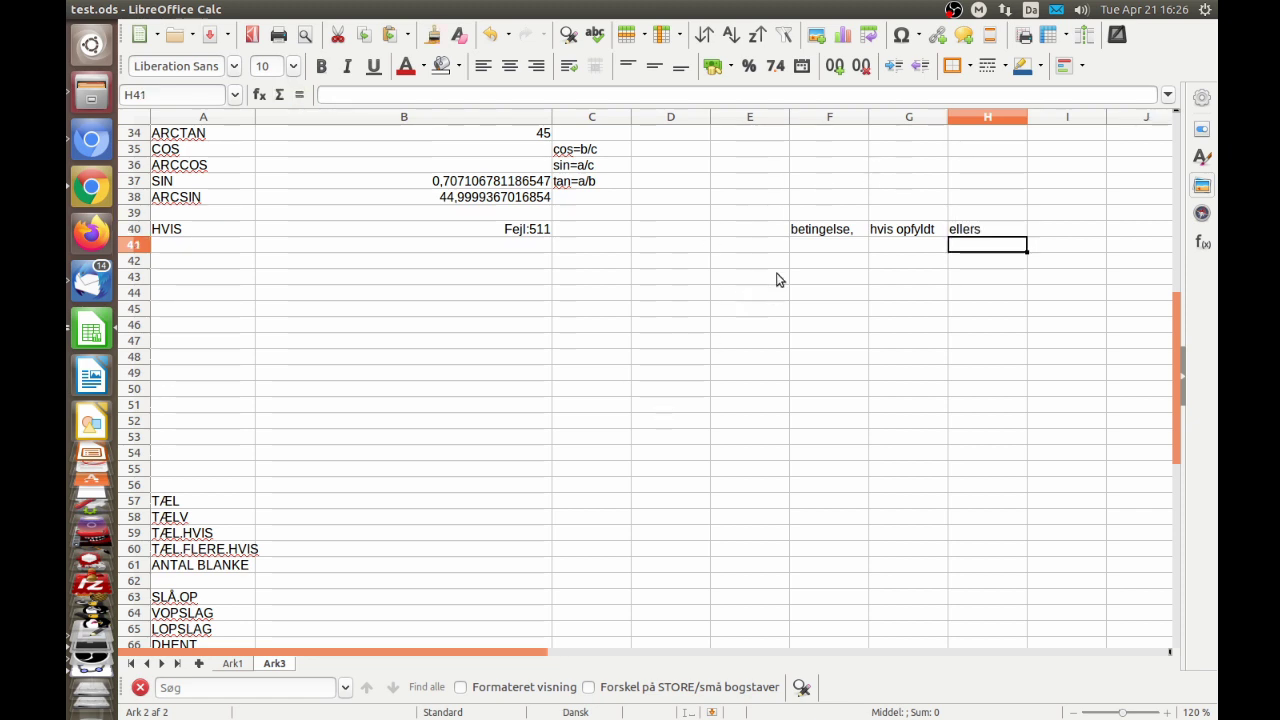
pyautogui.click(824, 230)
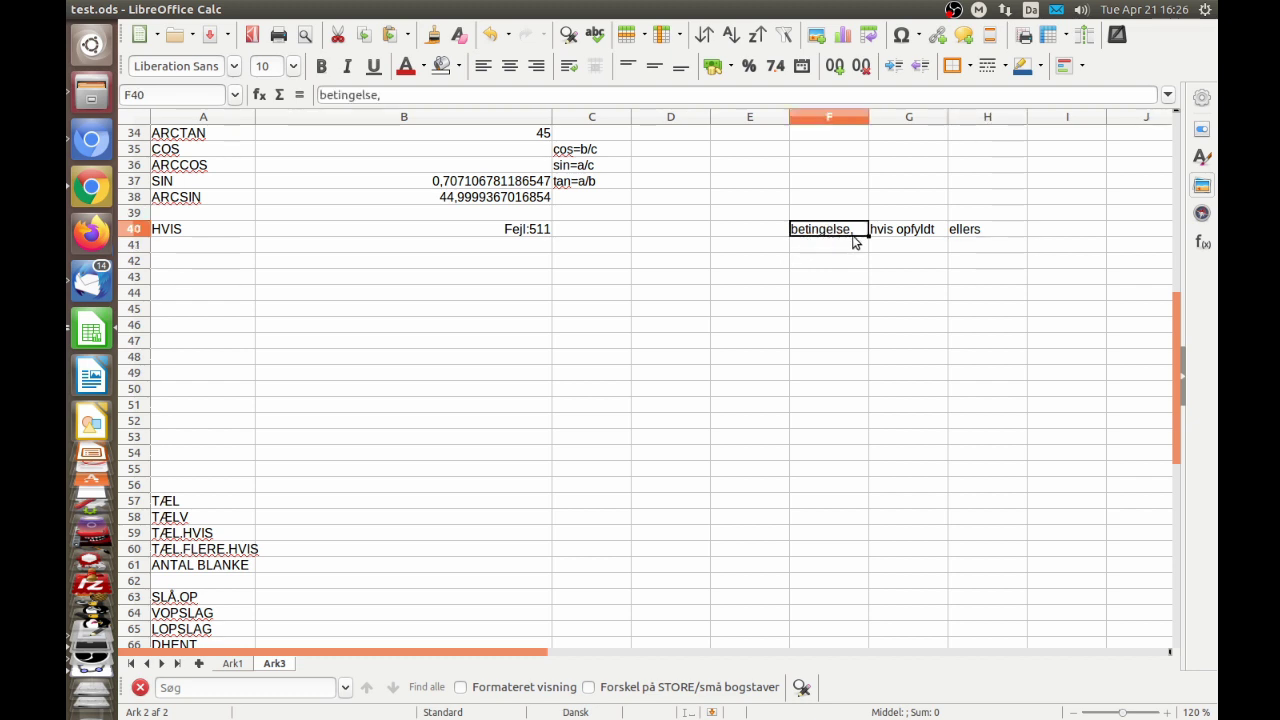
# Step: Rewrite the B40 formula with condition C40<5 and arguments lille and stor
pyautogui.click(912, 229)
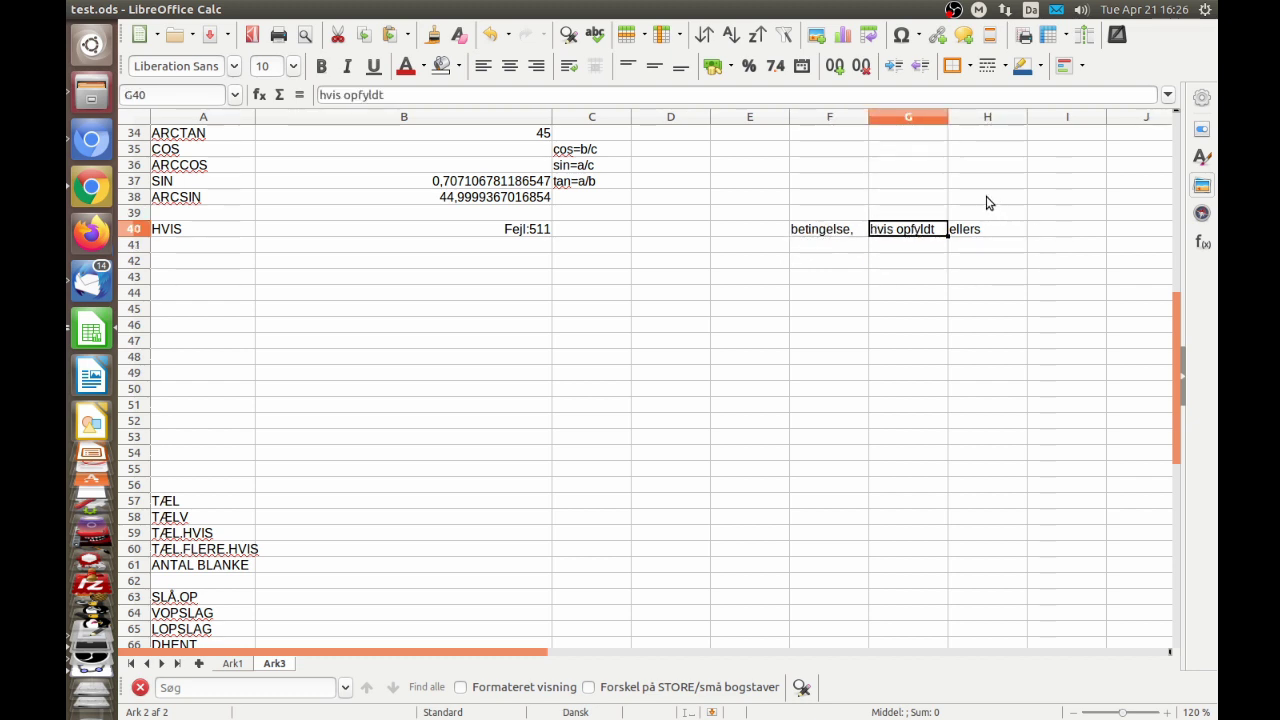
pyautogui.click(986, 232)
pyautogui.click(486, 228)
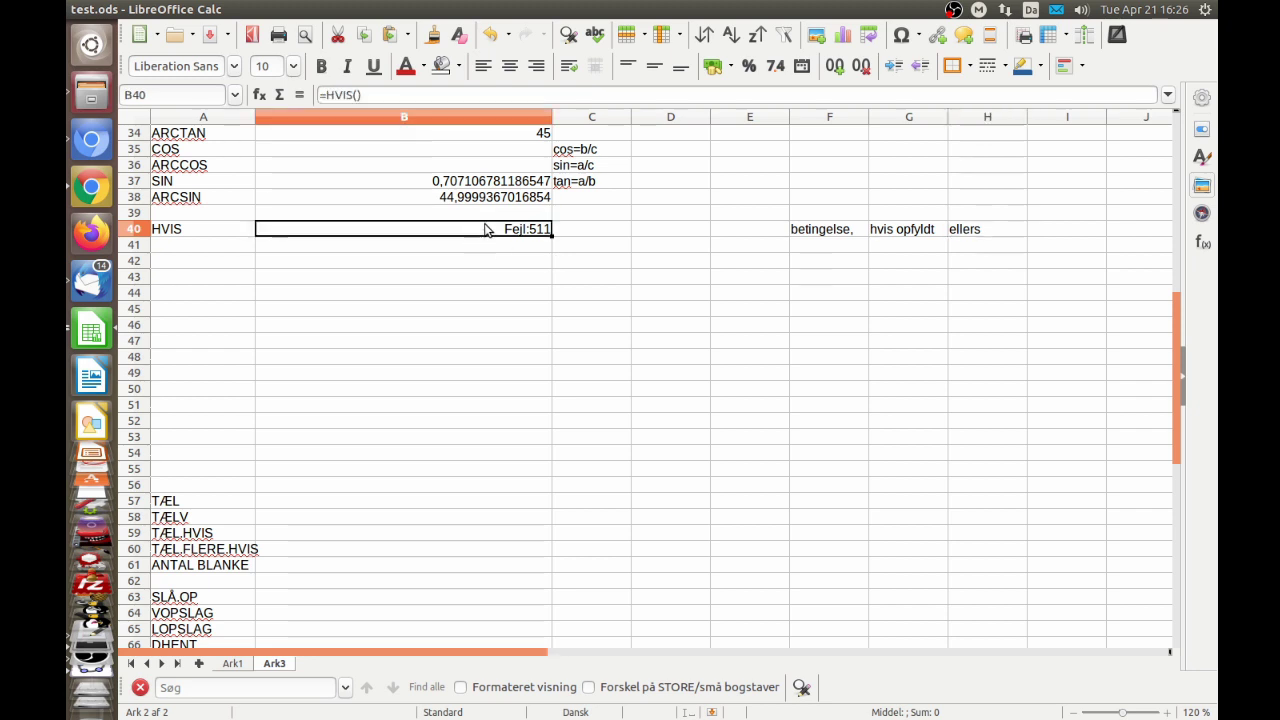
pyautogui.click(358, 94)
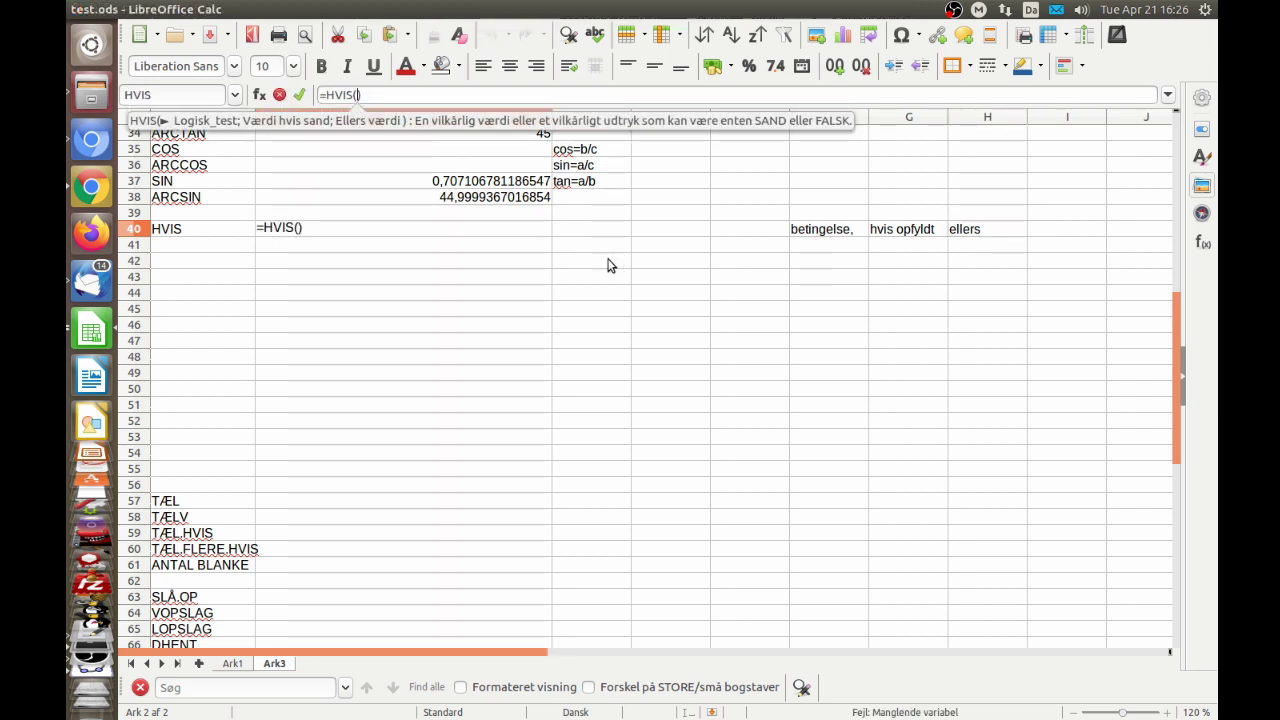
pyautogui.click(575, 231)
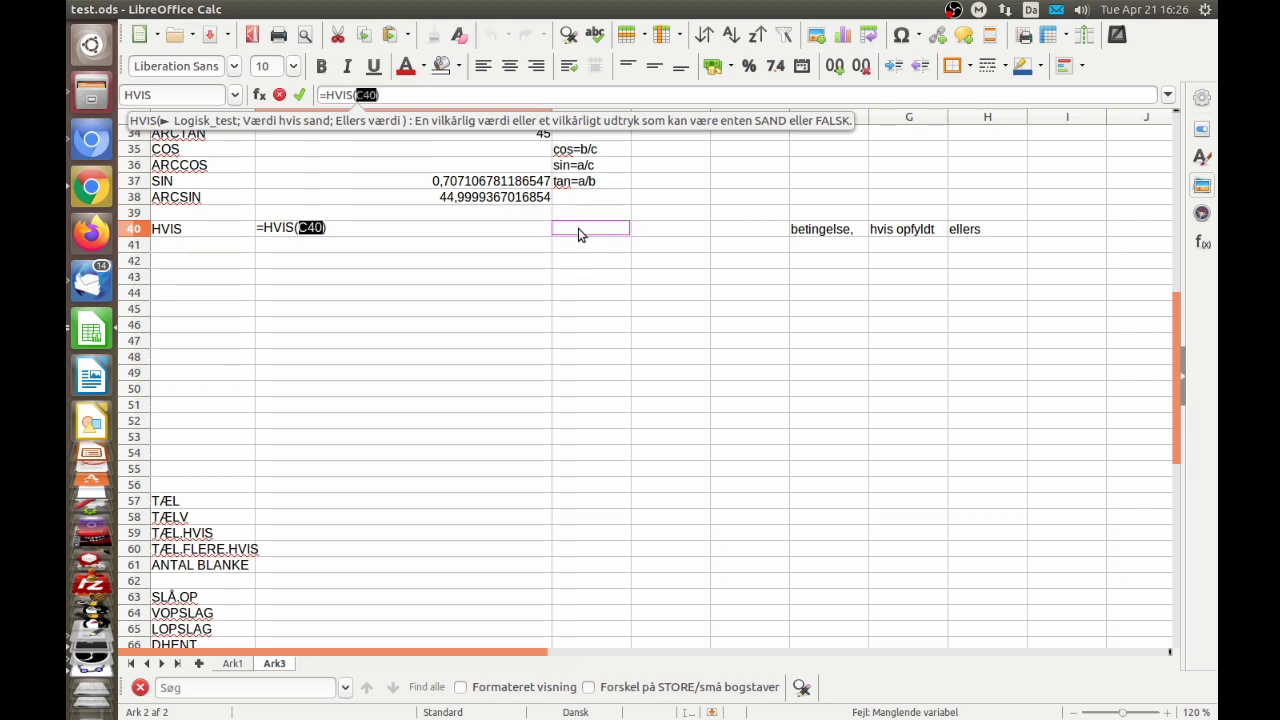
pyautogui.write('<')
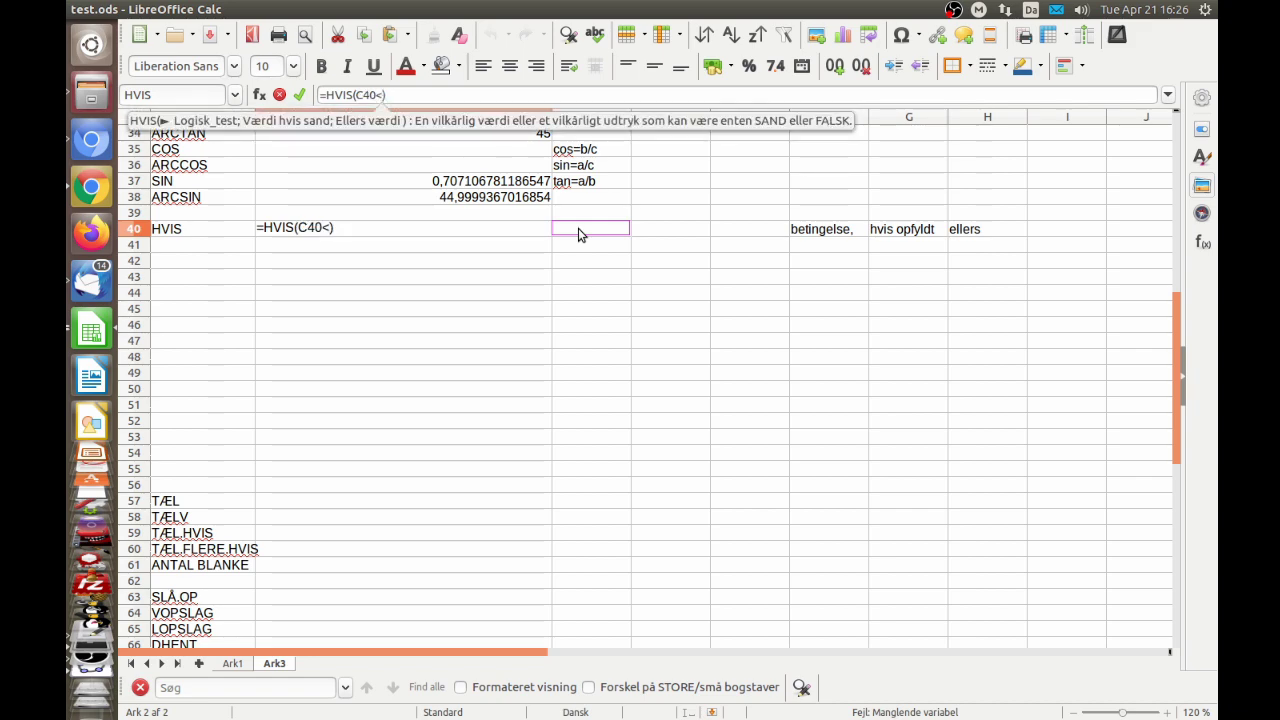
pyautogui.write('5')
pyautogui.write(';')
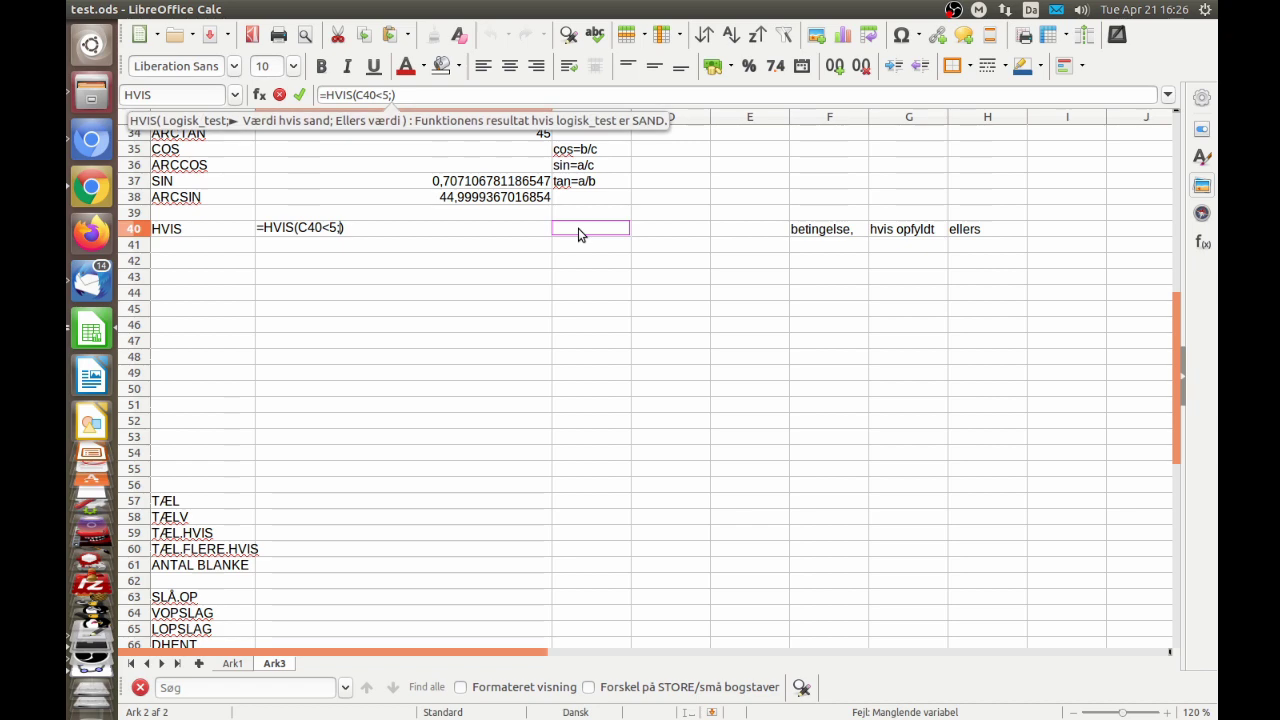
pyautogui.write('li')
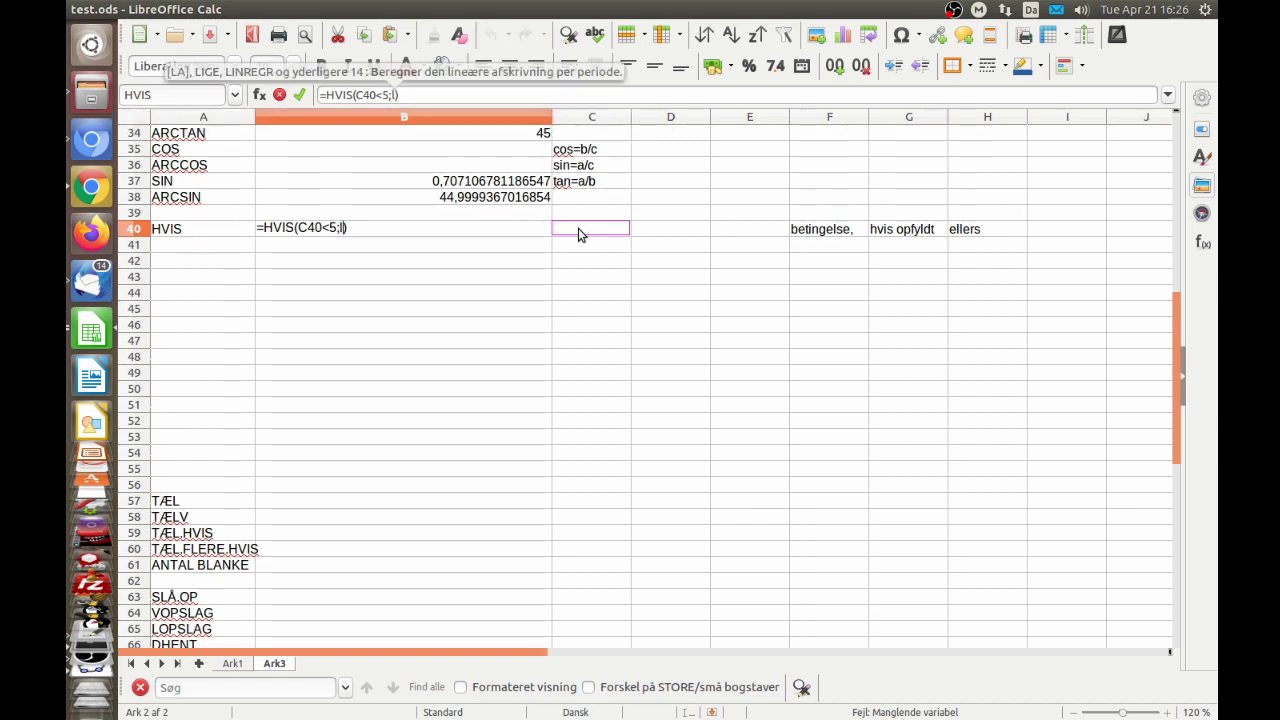
pyautogui.write('lle;')
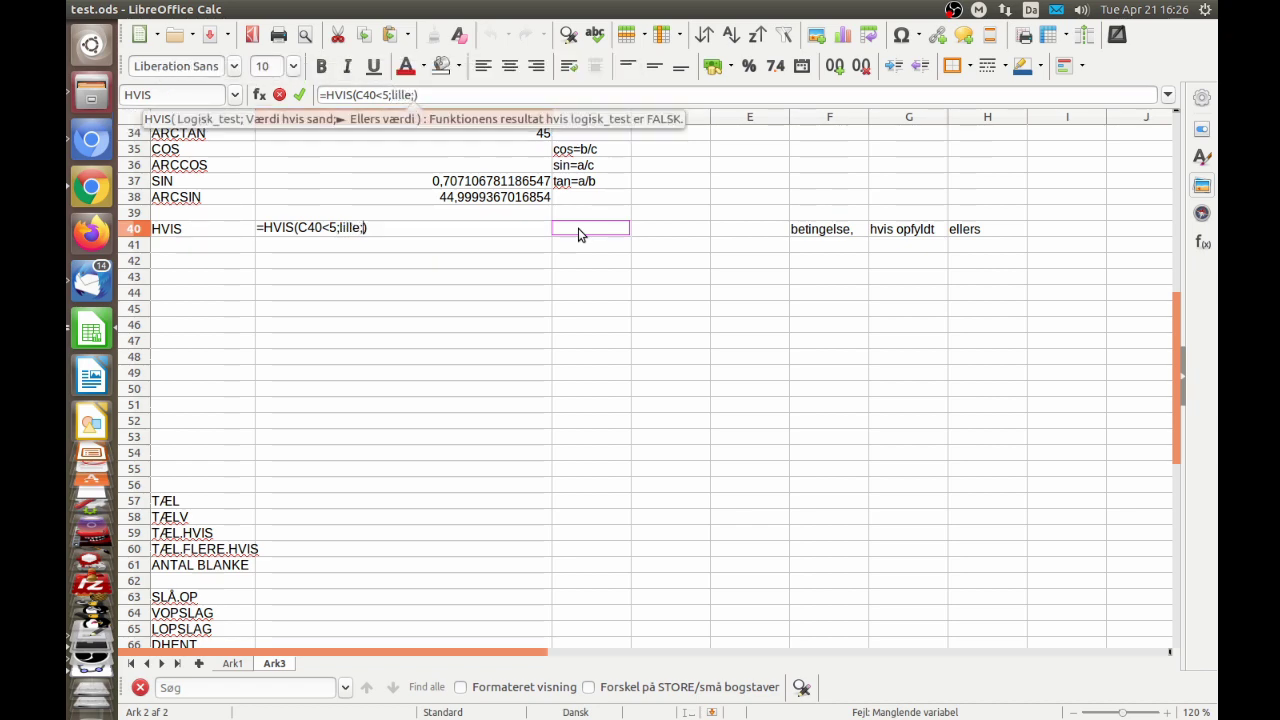
pyautogui.write('stor')
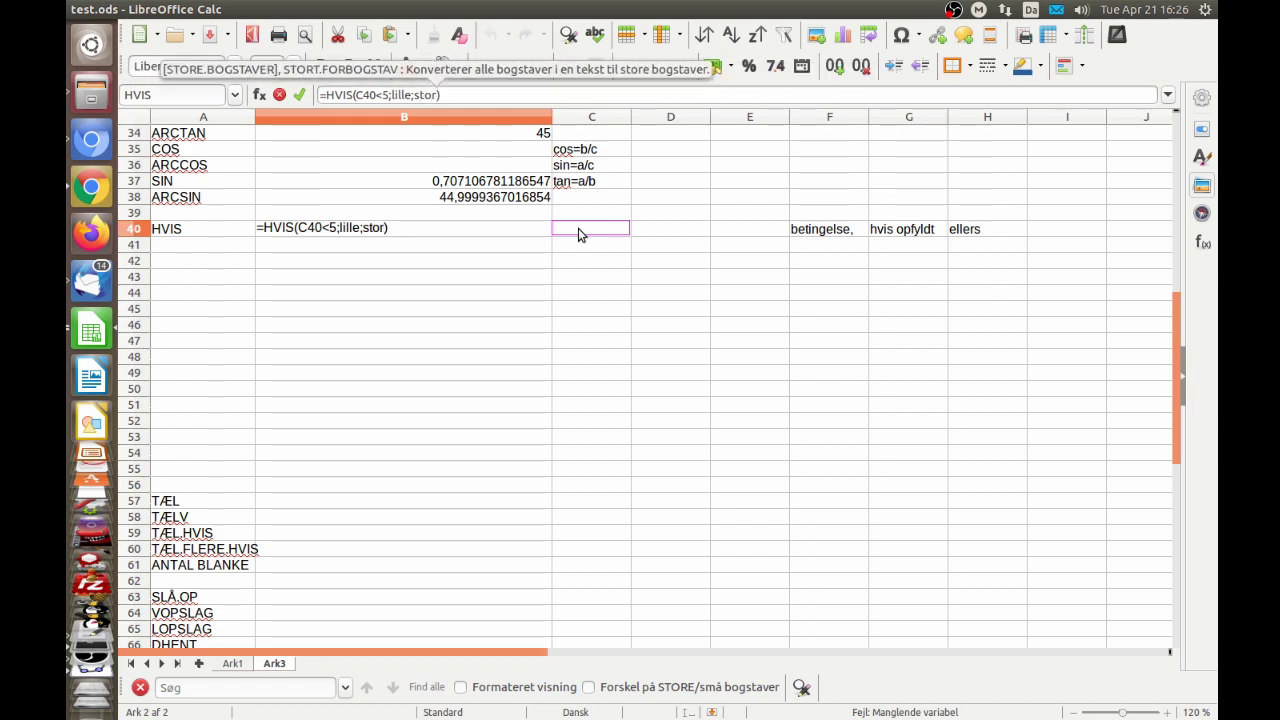
# Step: Remove the unwanted STORE.BOGSTAVER autocompletions from the B40 formula
pyautogui.press('Return')
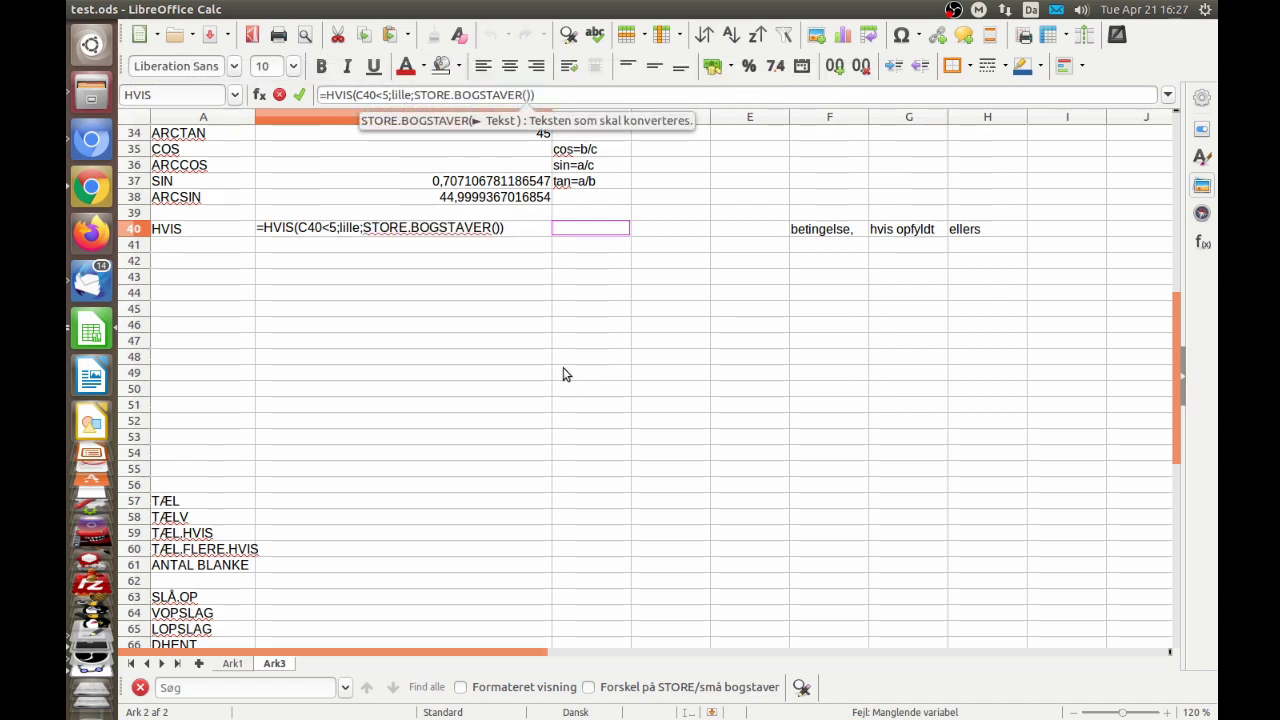
pyautogui.press('BackSpace')
pyautogui.press('BackSpace')
pyautogui.press('BackSpace')
pyautogui.press('BackSpace')
pyautogui.press('BackSpace')
pyautogui.press('BackSpace')
pyautogui.press('BackSpace')
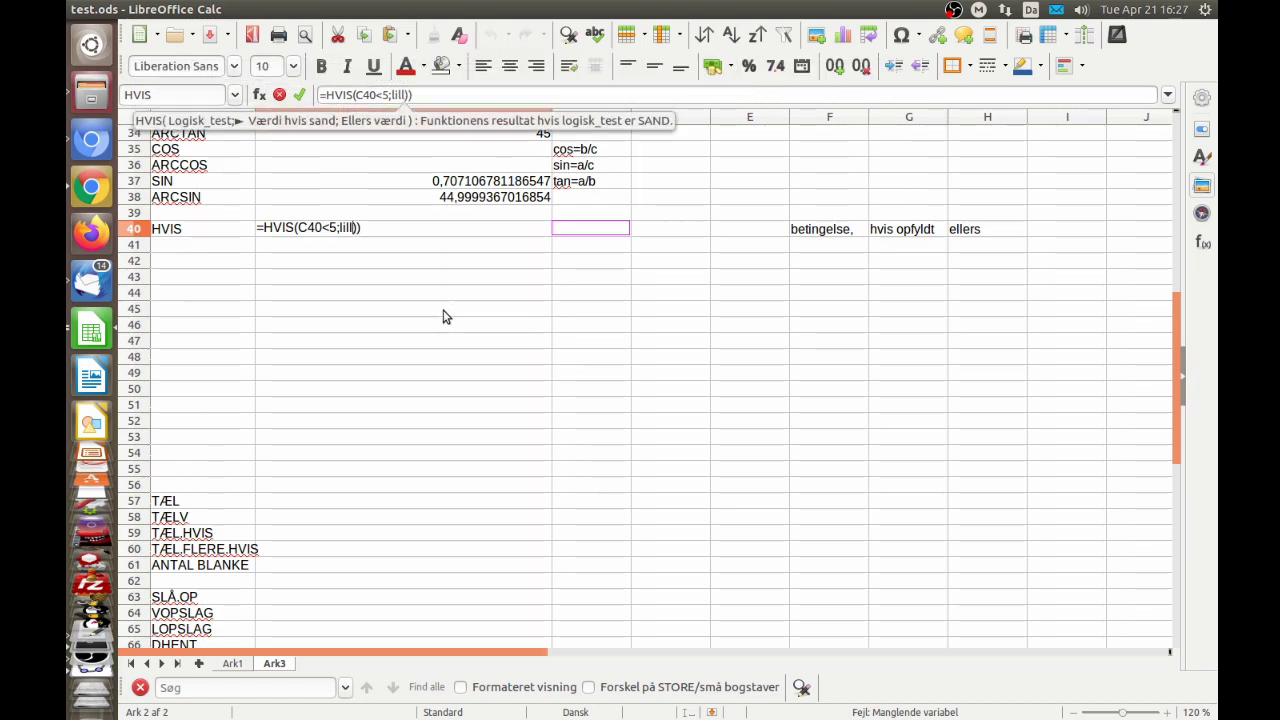
pyautogui.write('e;')
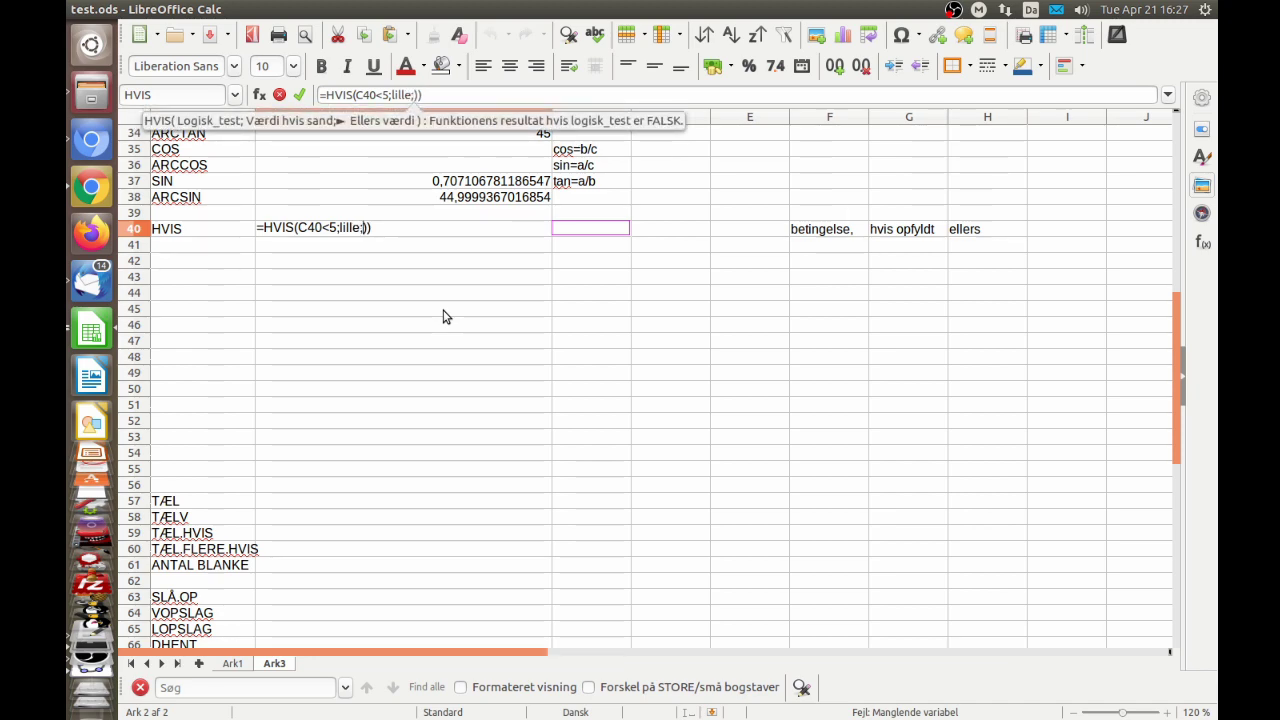
pyautogui.write('stor')
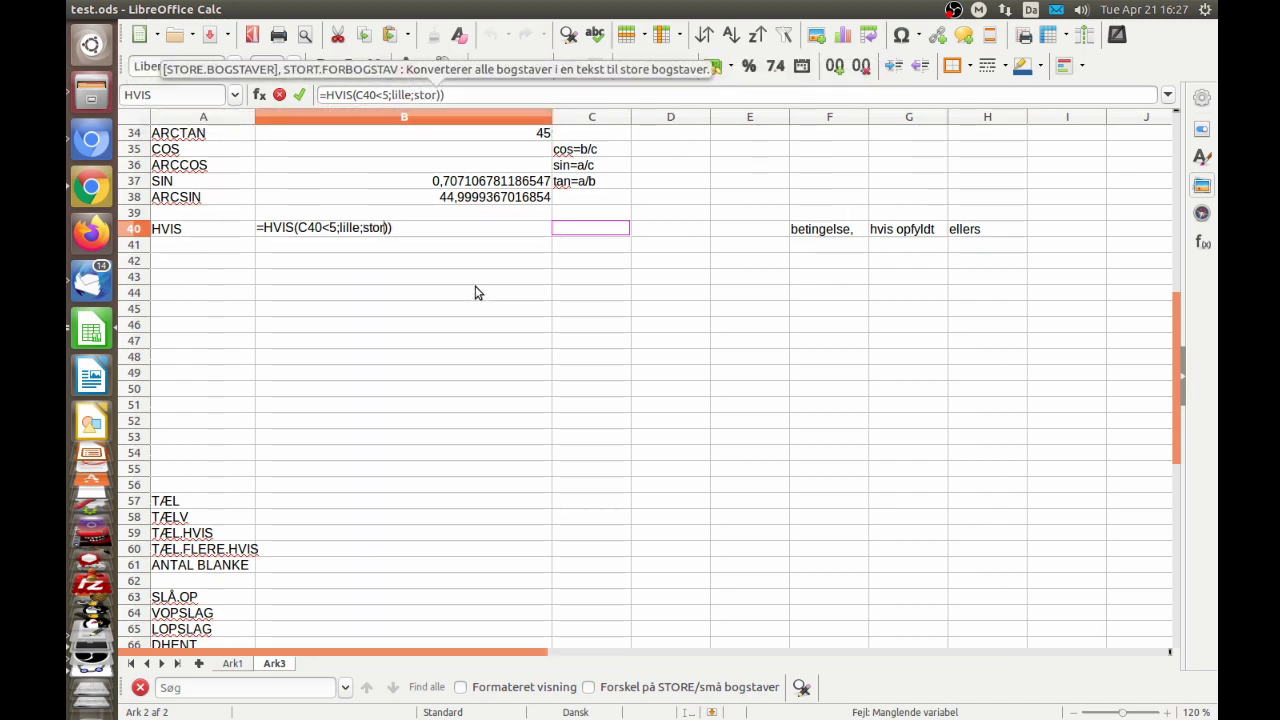
pyautogui.press('Return')
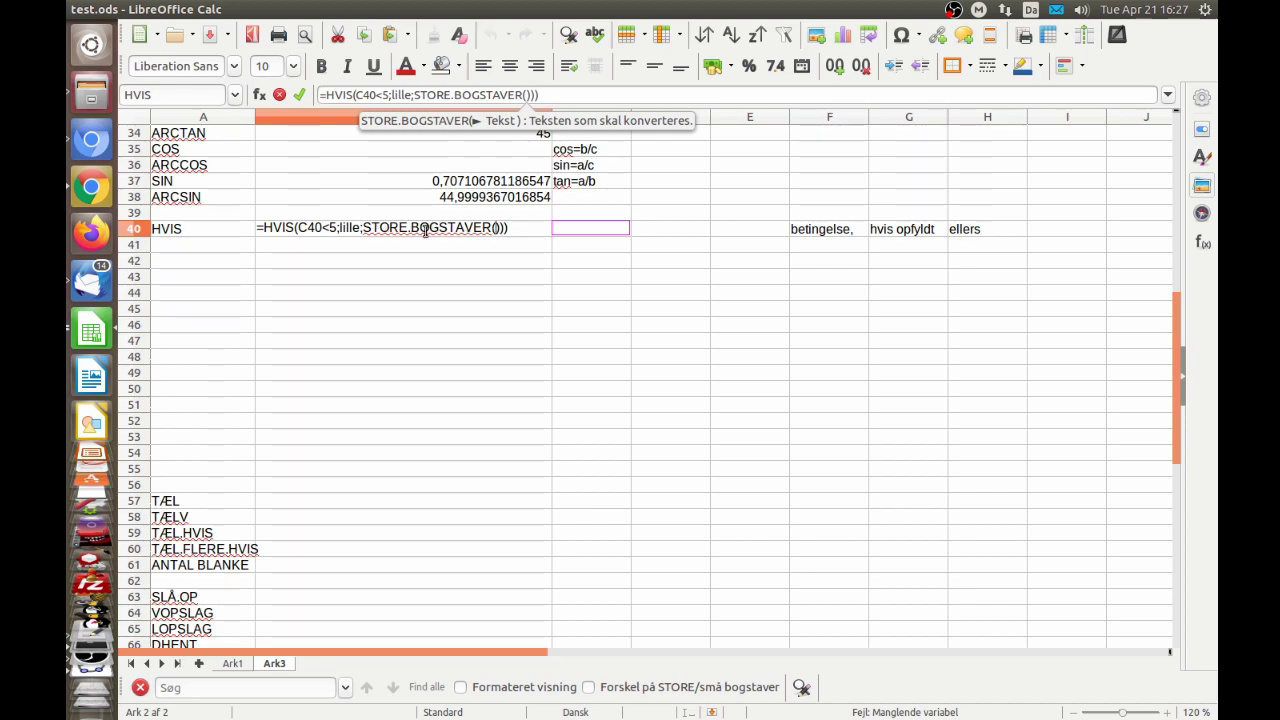
pyautogui.press('BackSpace')
pyautogui.press('BackSpace')
pyautogui.press('BackSpace')
pyautogui.press('BackSpace')
pyautogui.press('BackSpace')
pyautogui.press('BackSpace')
pyautogui.press('BackSpace')
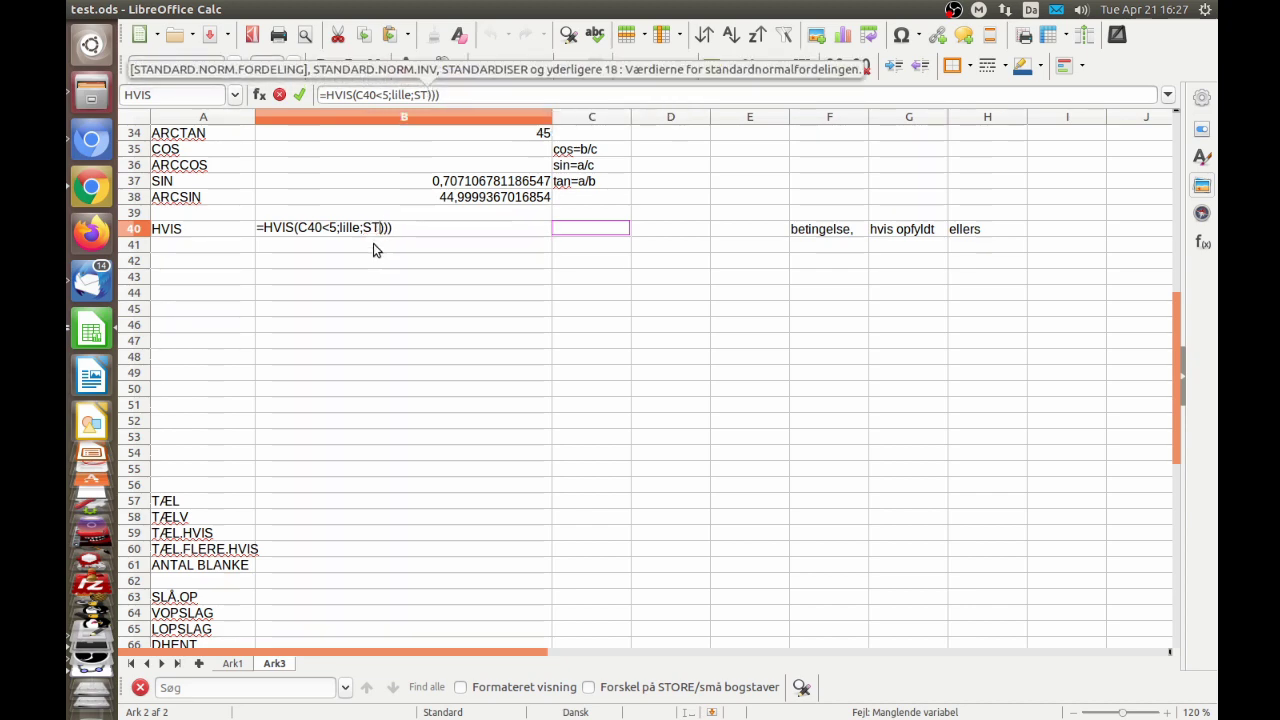
pyautogui.press('BackSpace')
pyautogui.press('BackSpace')
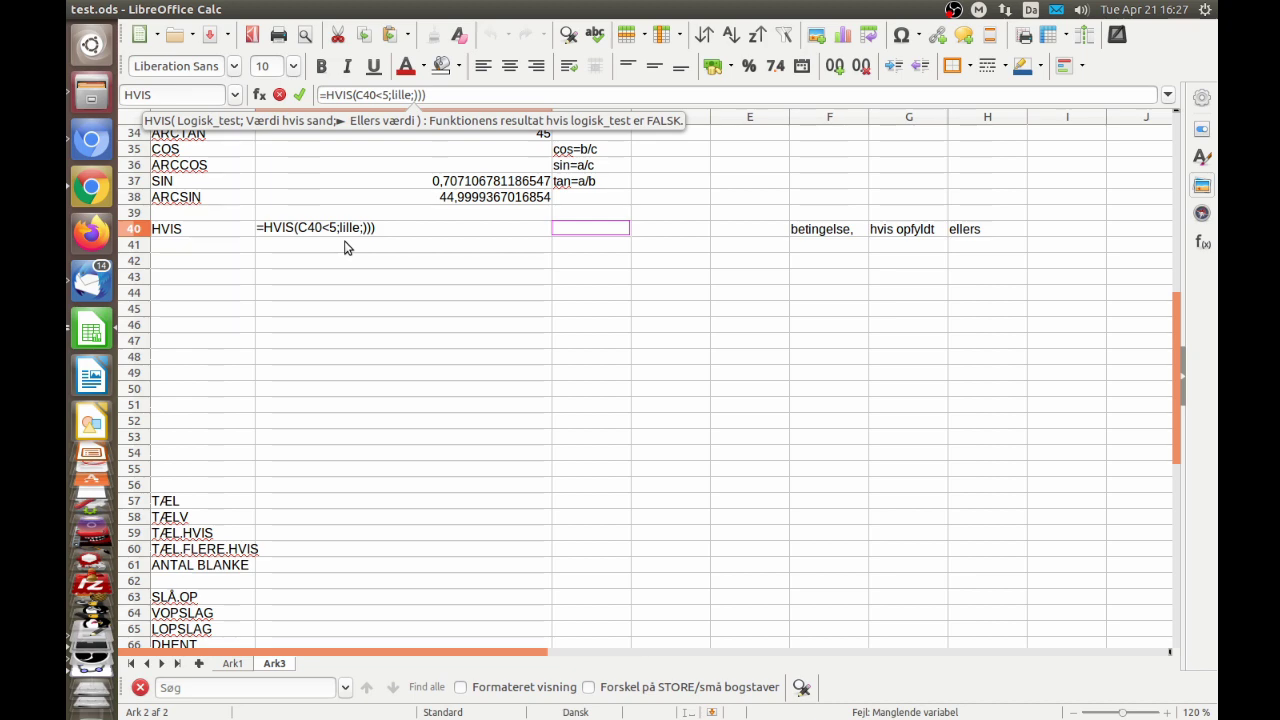
# Step: Quote "lille" and "stor" and remove the surplus closing parentheses in B40
pyautogui.write('""')
pyautogui.write('stor')
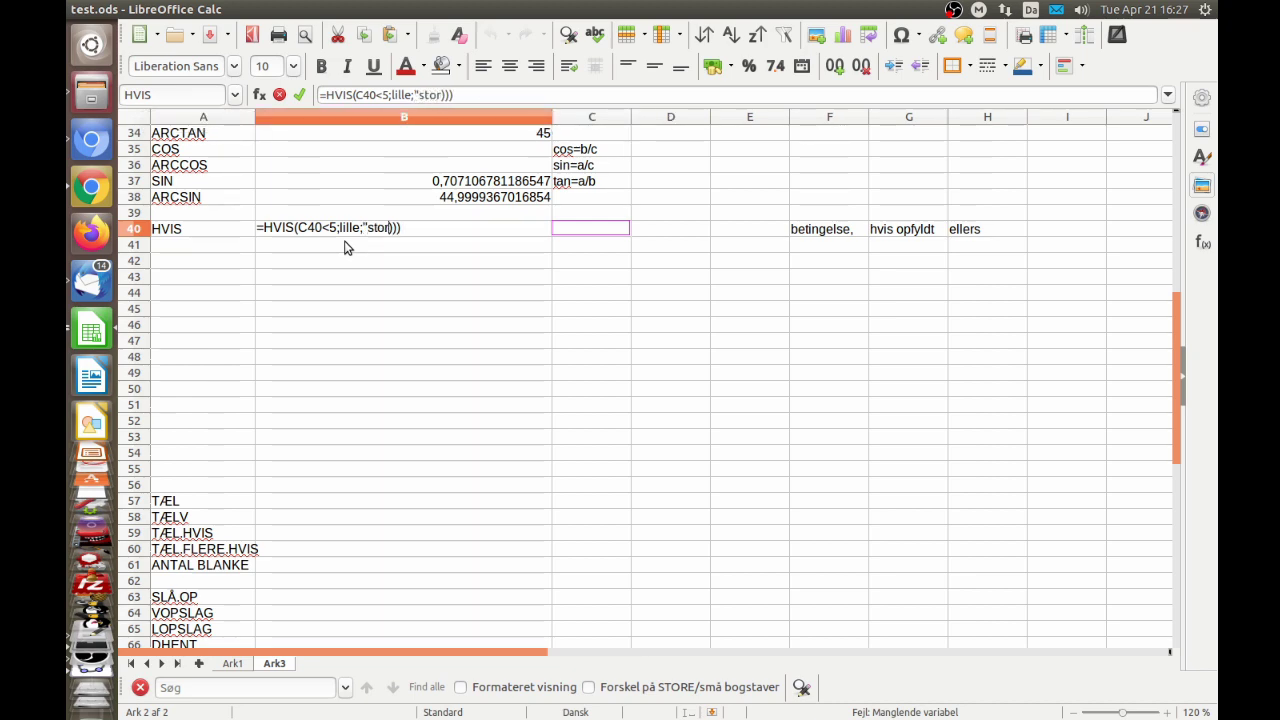
pyautogui.write('"')
pyautogui.press('Left')
pyautogui.press('Left')
pyautogui.press('Left')
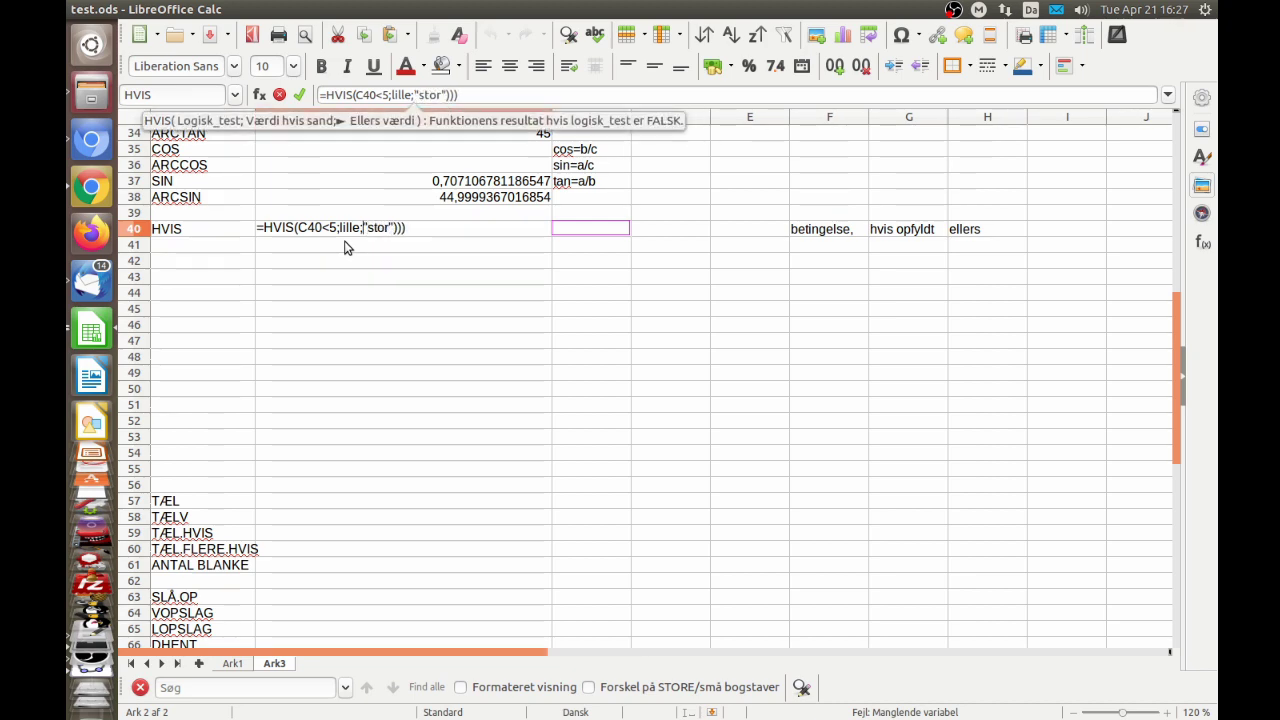
pyautogui.press('Left')
pyautogui.press('Left')
pyautogui.press('Left')
pyautogui.press('Left')
pyautogui.press('Left')
pyautogui.press('Right')
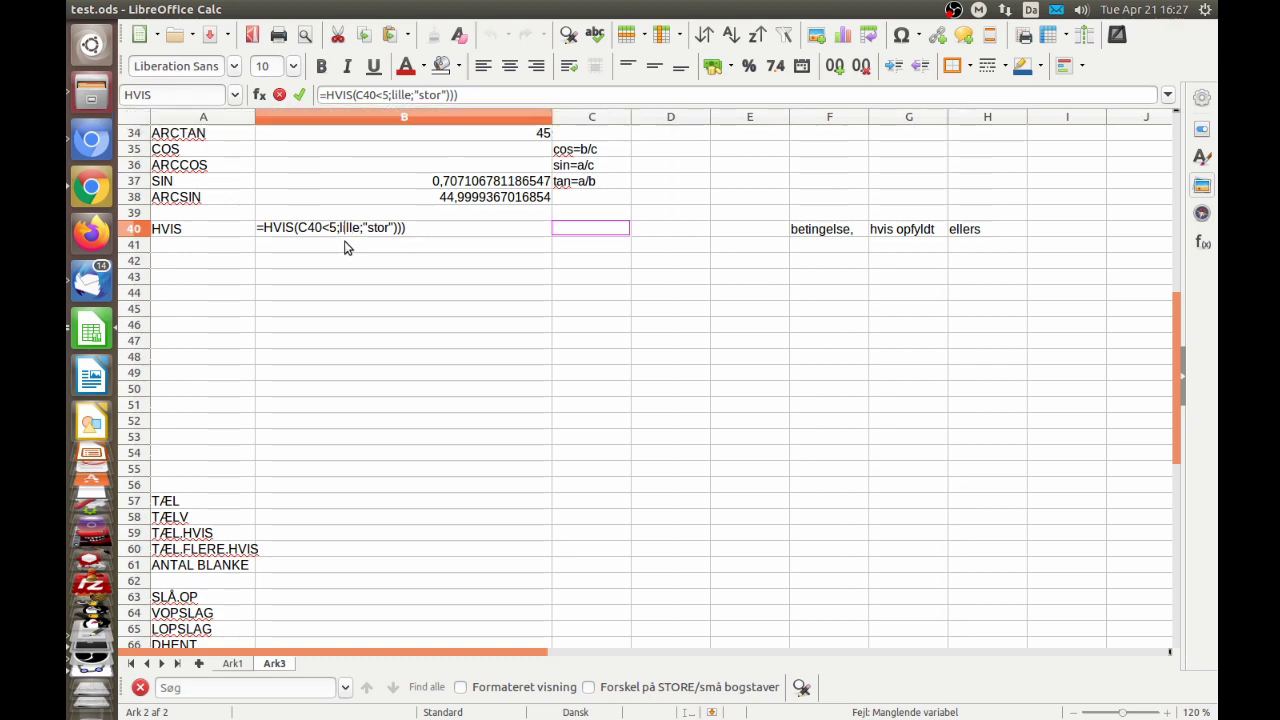
pyautogui.write('";"')
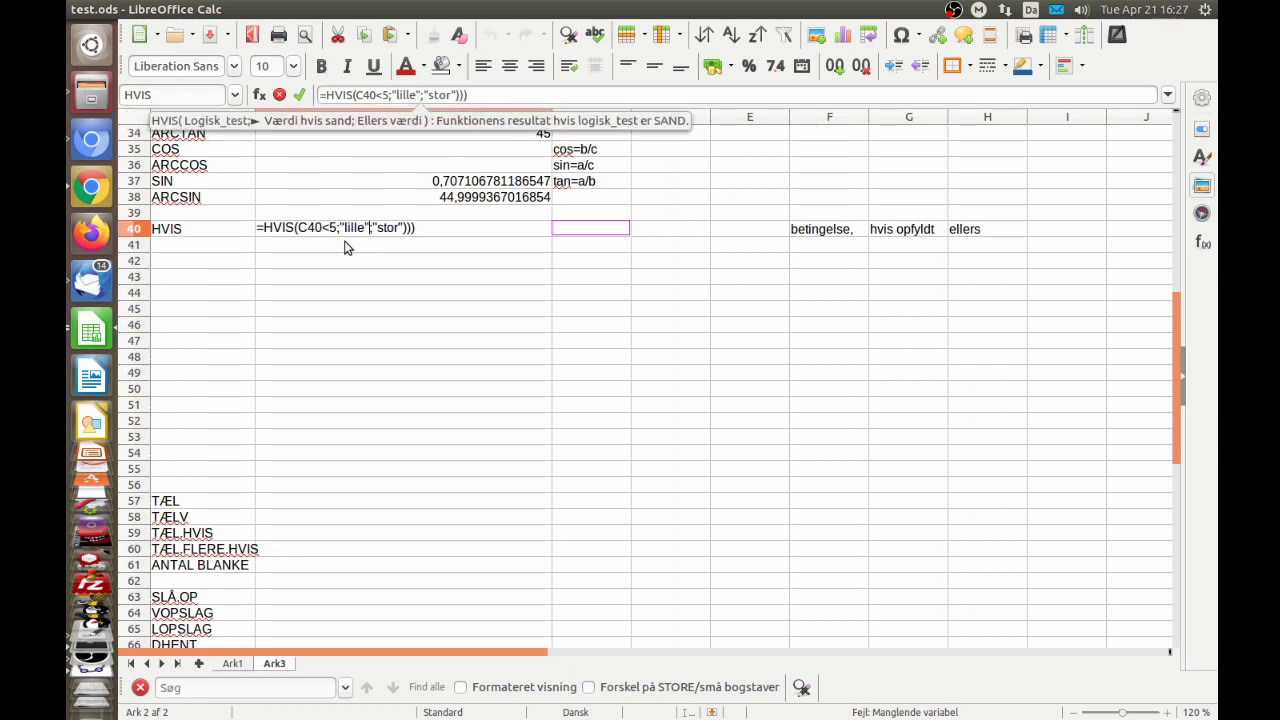
pyautogui.press('End')
pyautogui.press('BackSpace')
pyautogui.press('BackSpace')
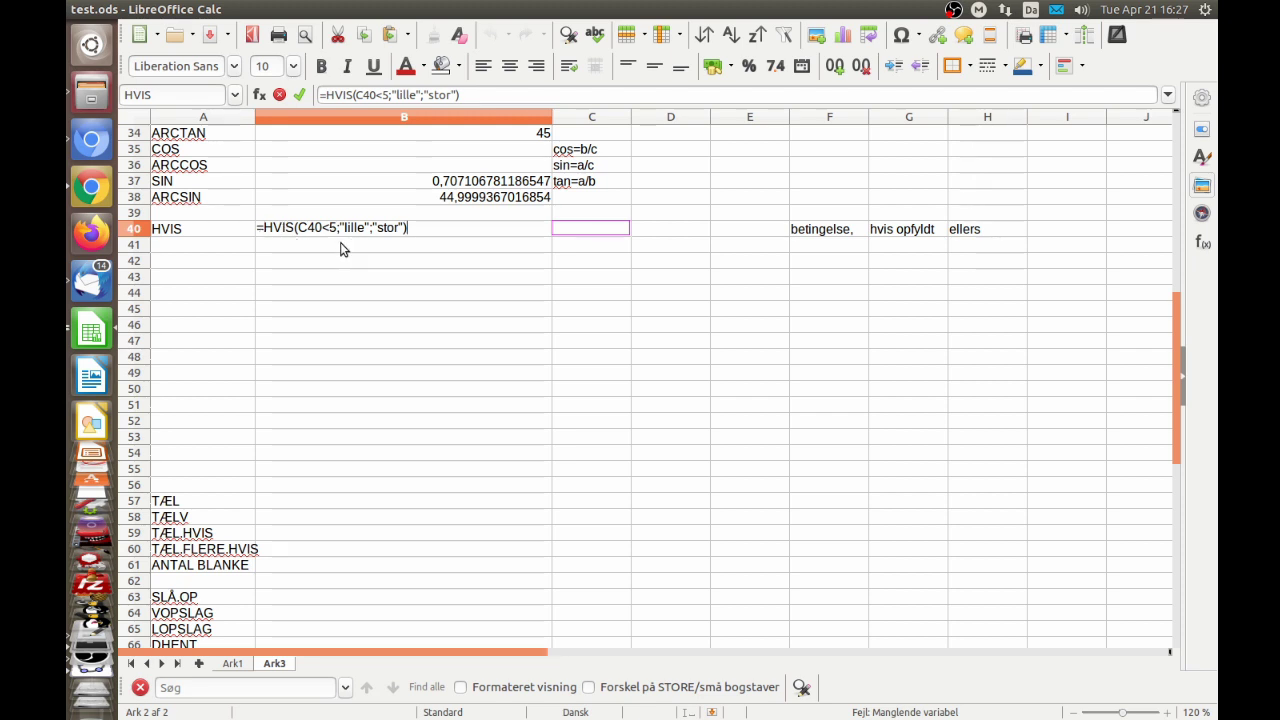
# Step: Commit the corrected HVIS formula and right-align B40
pyautogui.press('Return')
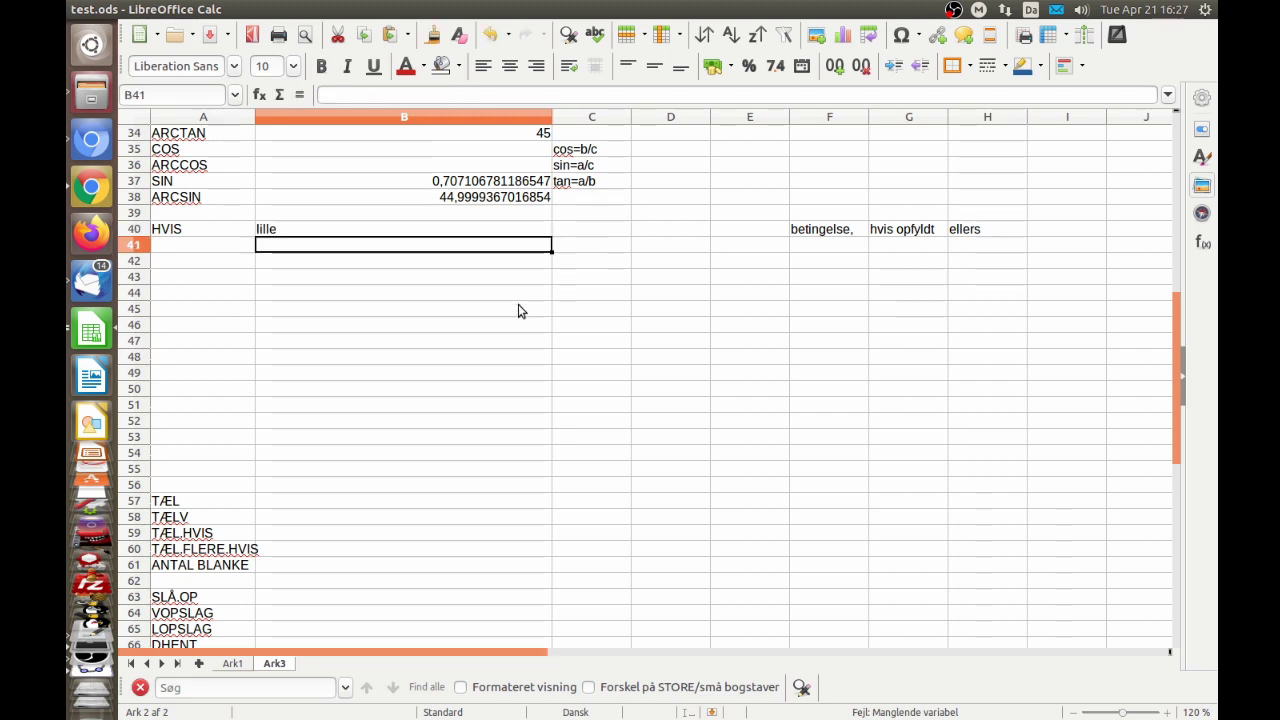
pyautogui.press('Up')
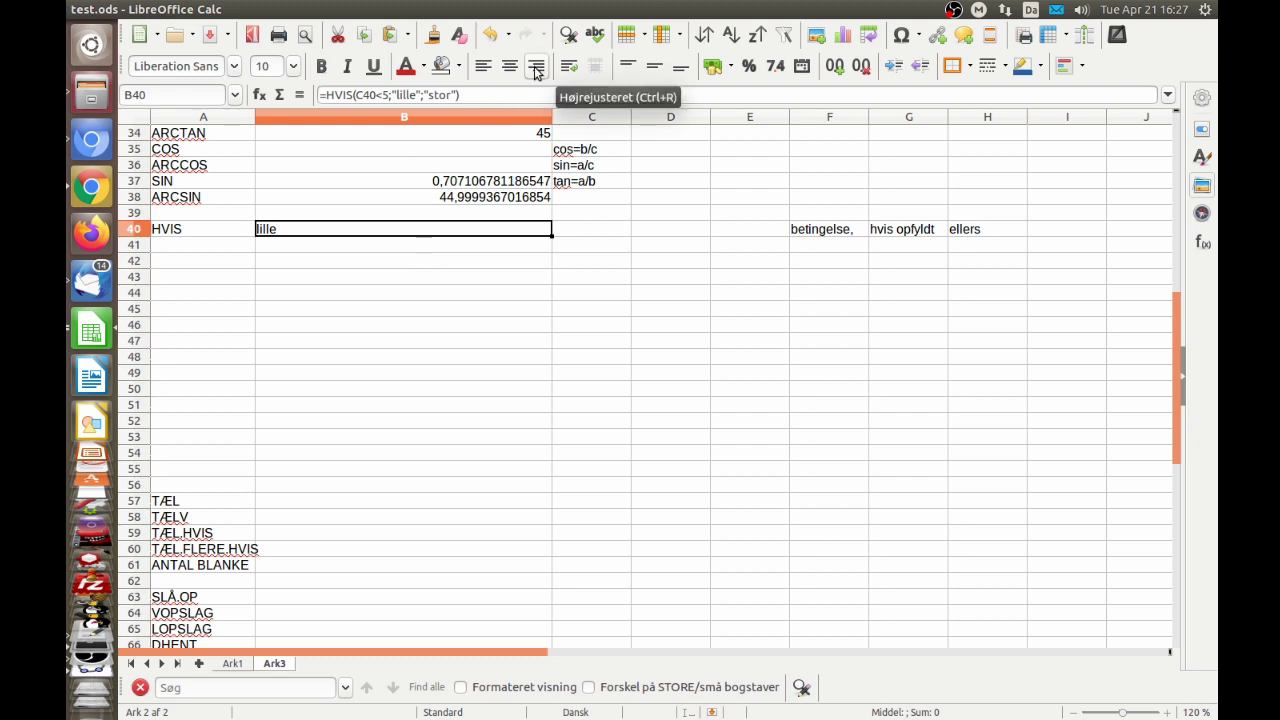
pyautogui.click(537, 66)
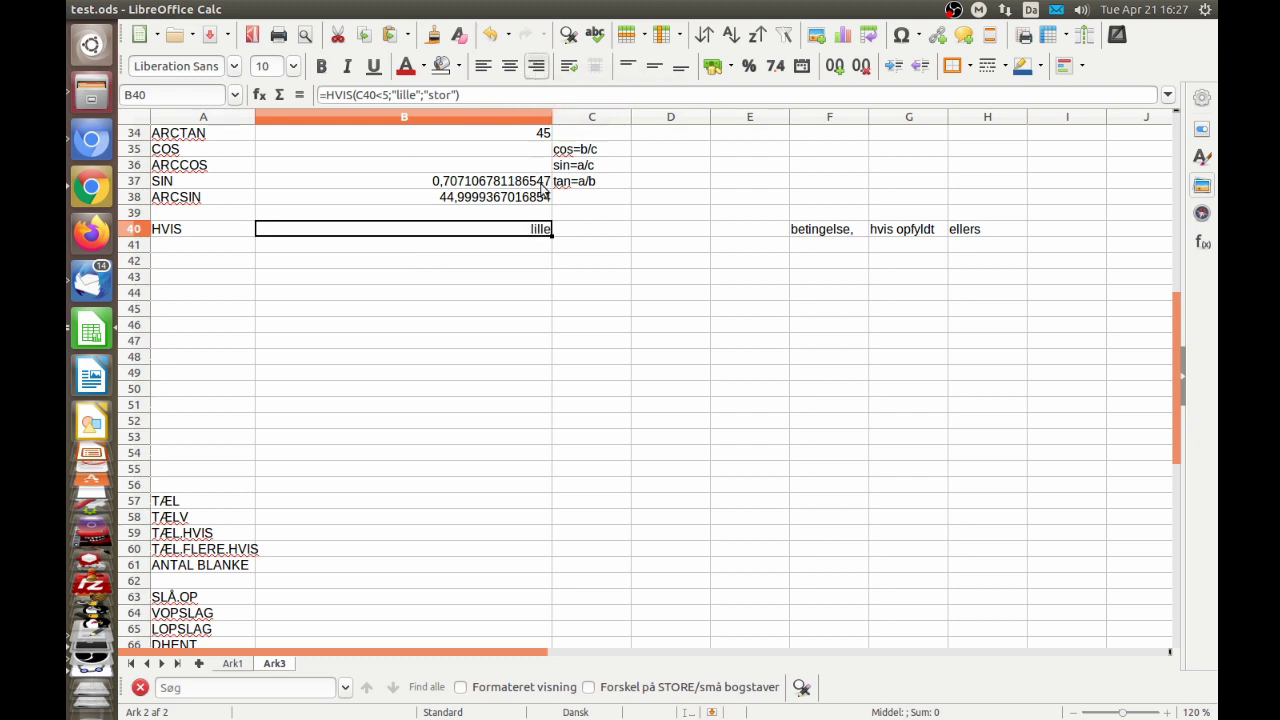
# Step: Test C40 with 4, 5 and 6, watching B40 switch from lille to stor
pyautogui.click(580, 229)
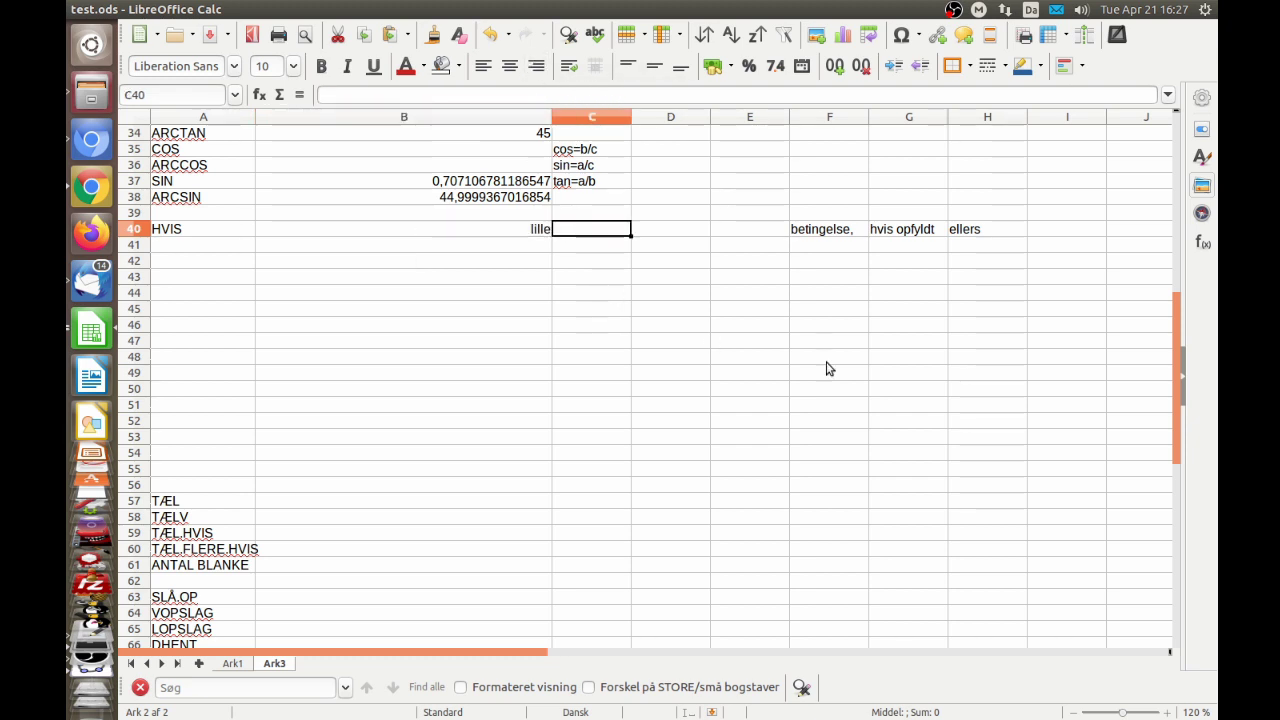
pyautogui.write('4')
pyautogui.press('Return')
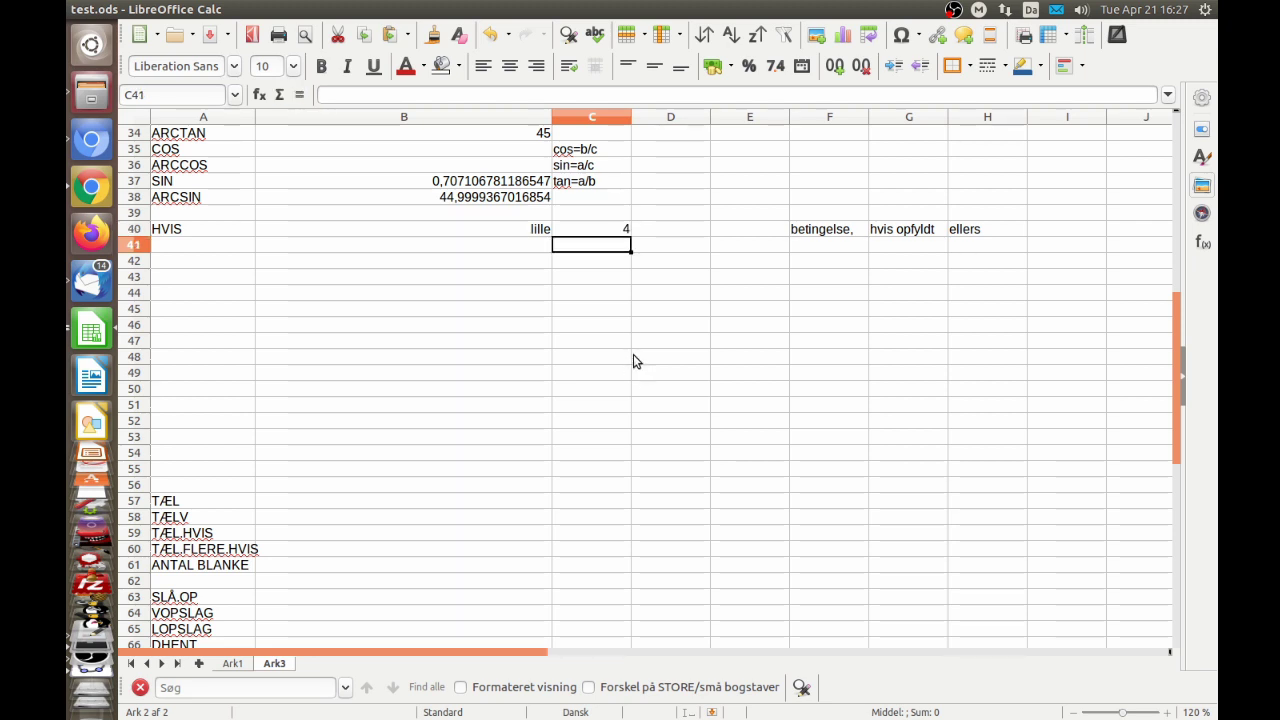
pyautogui.press('Up')
pyautogui.write('5')
pyautogui.press('Return')
pyautogui.press('Up')
pyautogui.write('6')
pyautogui.press('Return')
pyautogui.press('Up')
pyautogui.press('Left')
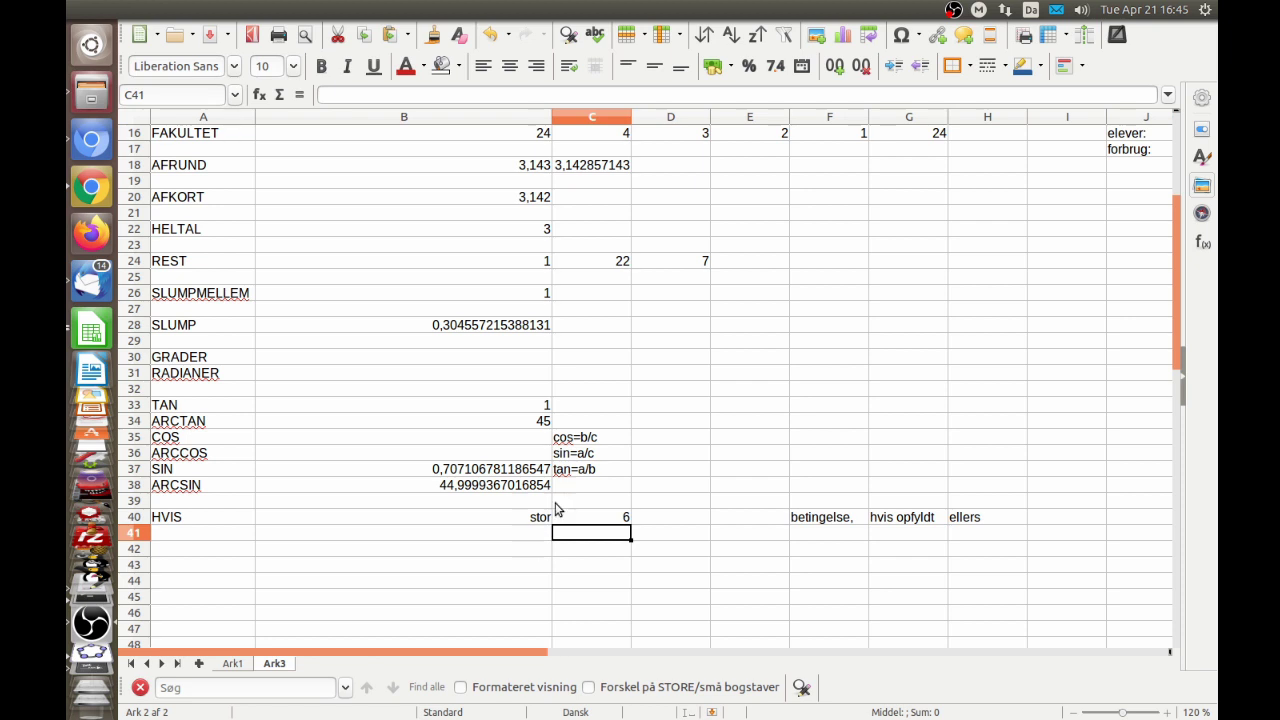
# Step: Reopen the B40 formula for editing after the first condition
pyautogui.click(520, 519)
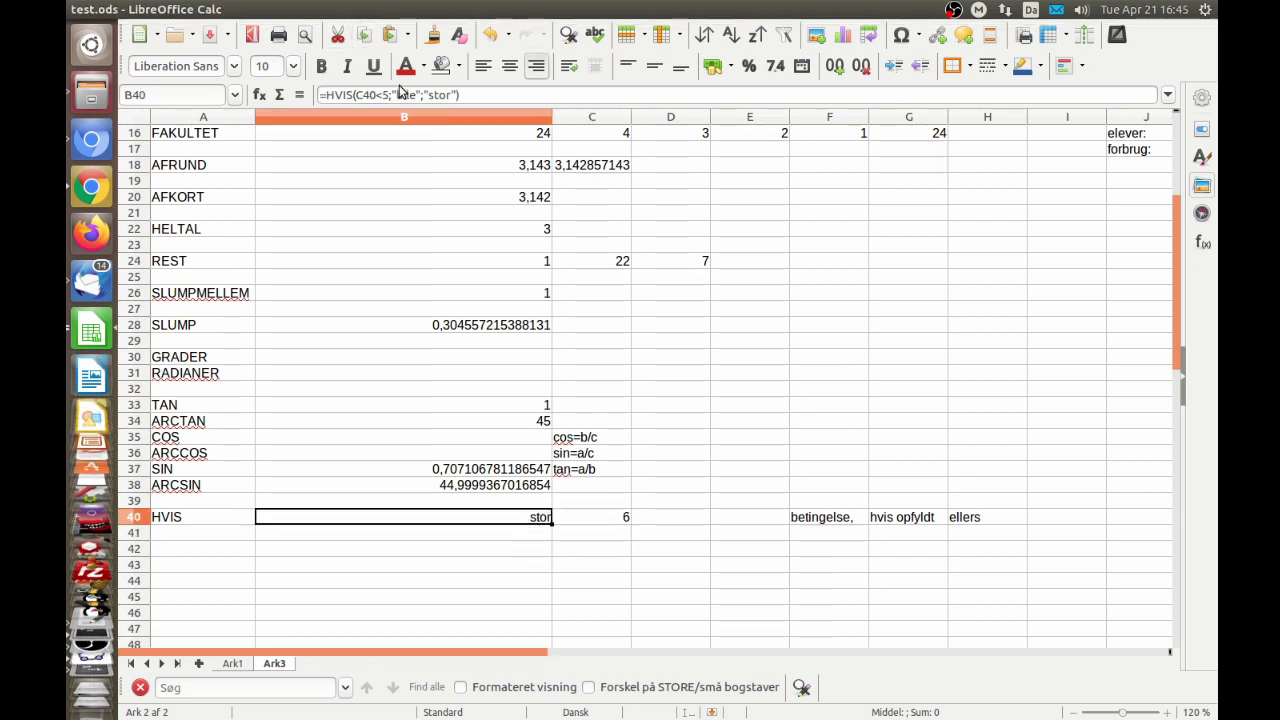
pyautogui.doubleClick(533, 517)
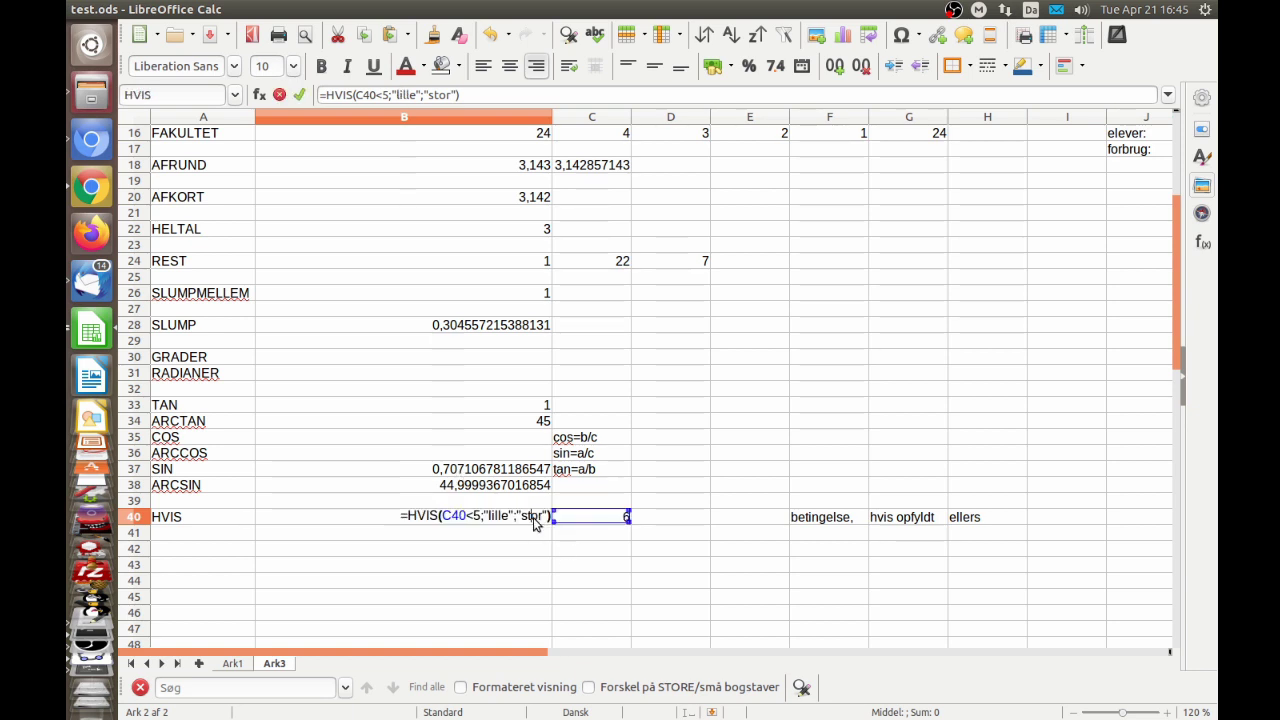
pyautogui.click(484, 516)
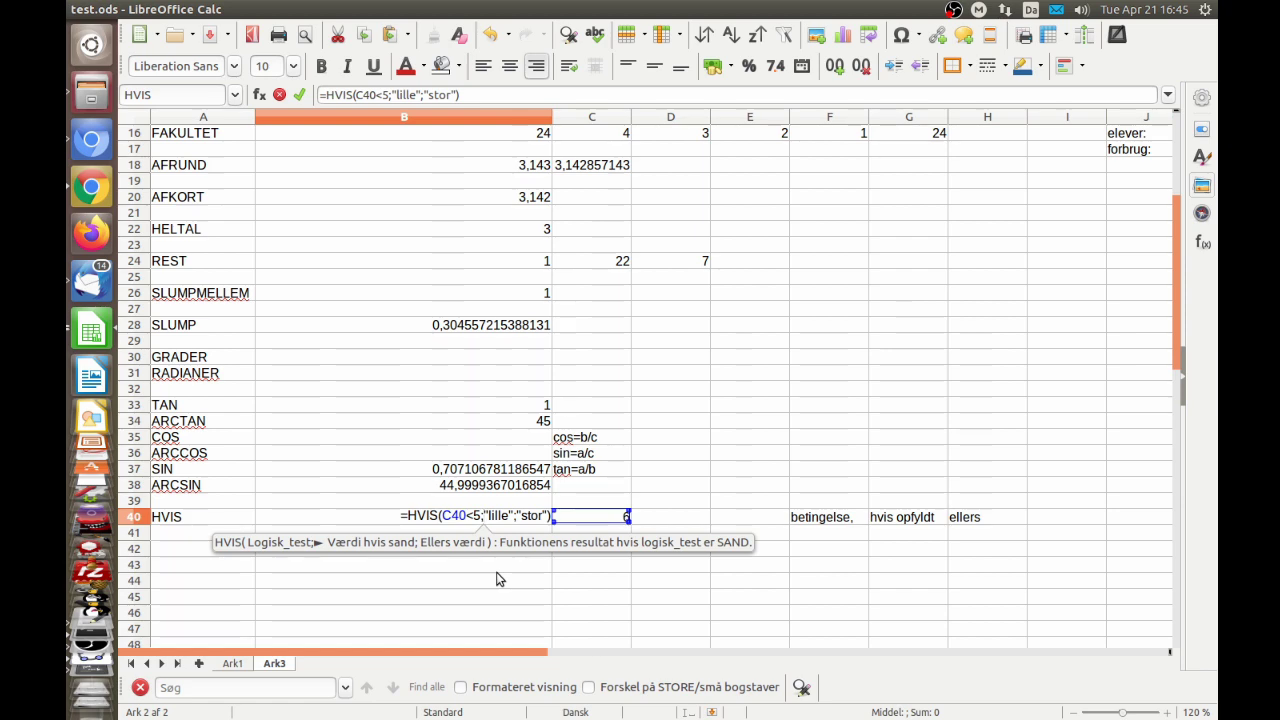
# Step: Insert hvis(c40<0;"meget lille";"lille") as B40's true branch and commit it
pyautogui.write('hvis(')
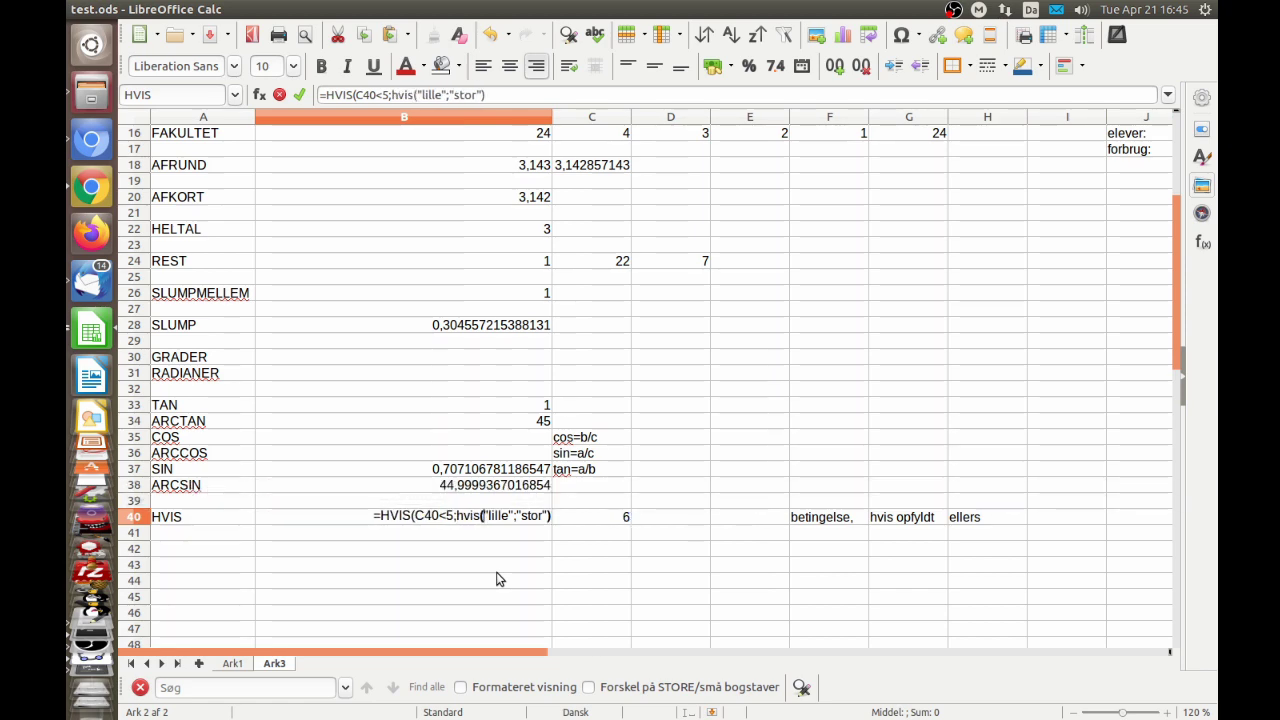
pyautogui.write('c40')
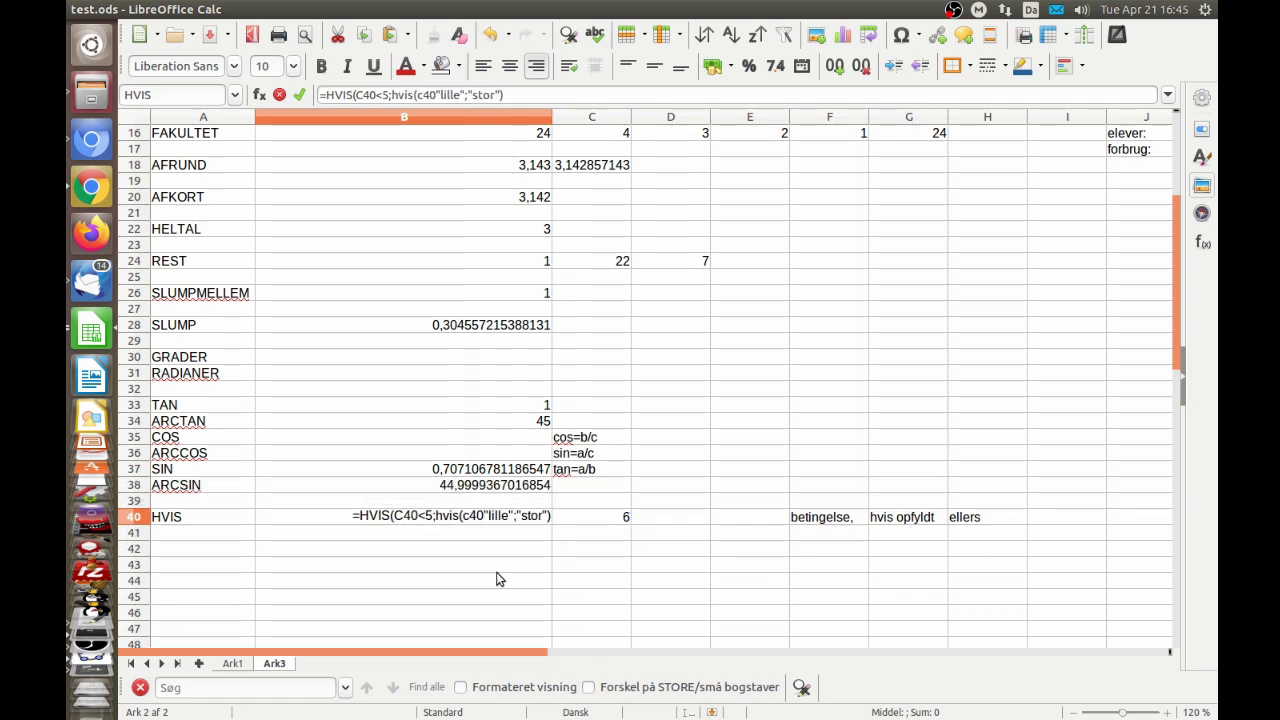
pyautogui.write('<')
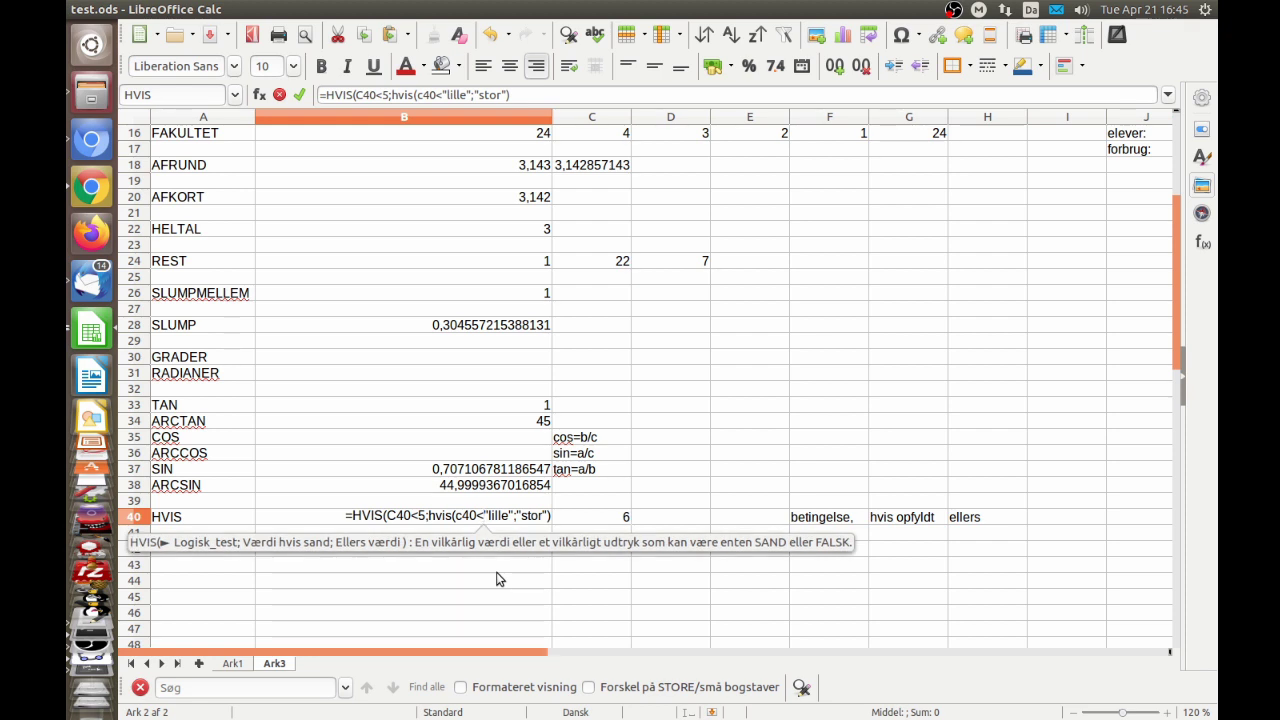
pyautogui.write('0;')
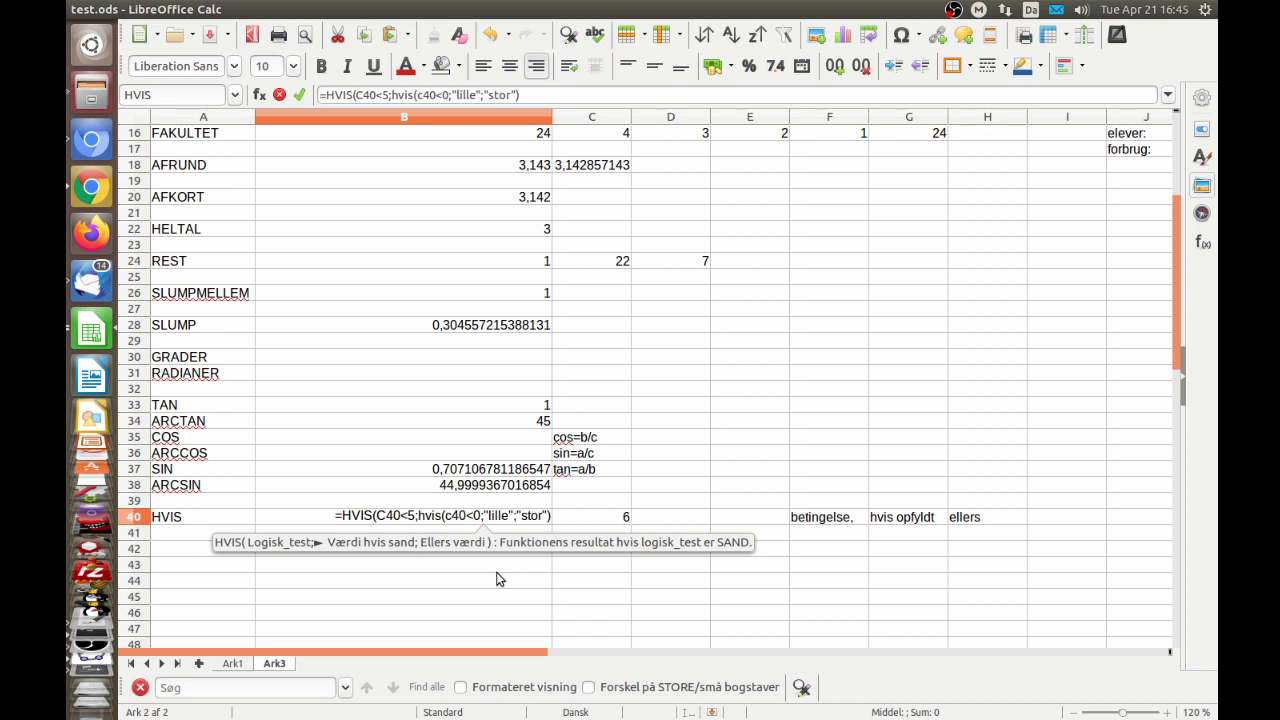
pyautogui.write('"meget lille"')
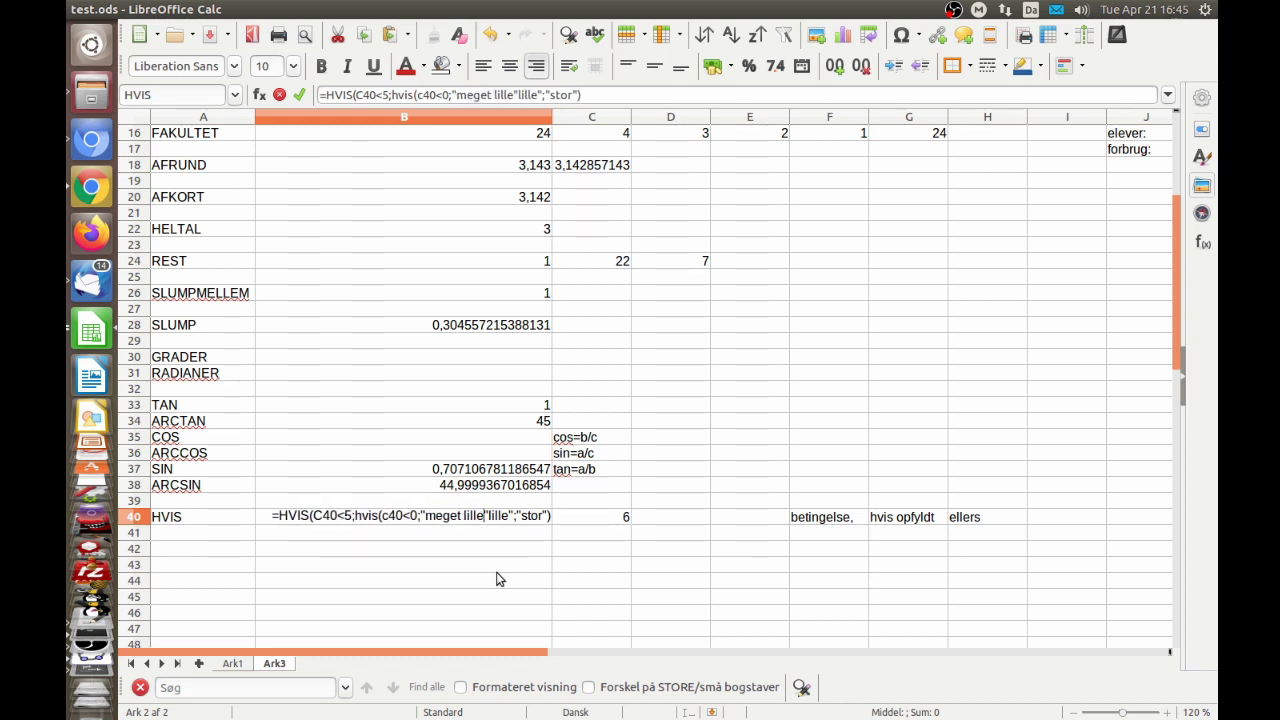
pyautogui.write(';"lille"')
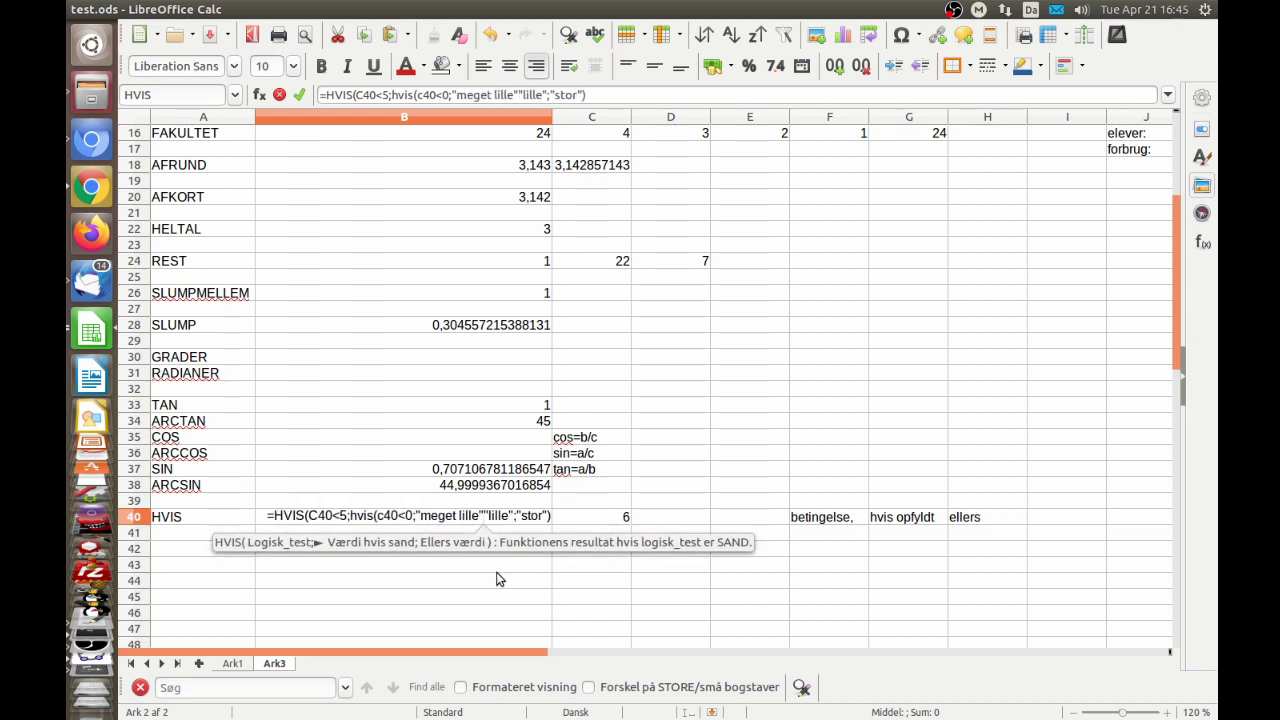
pyautogui.write(';')
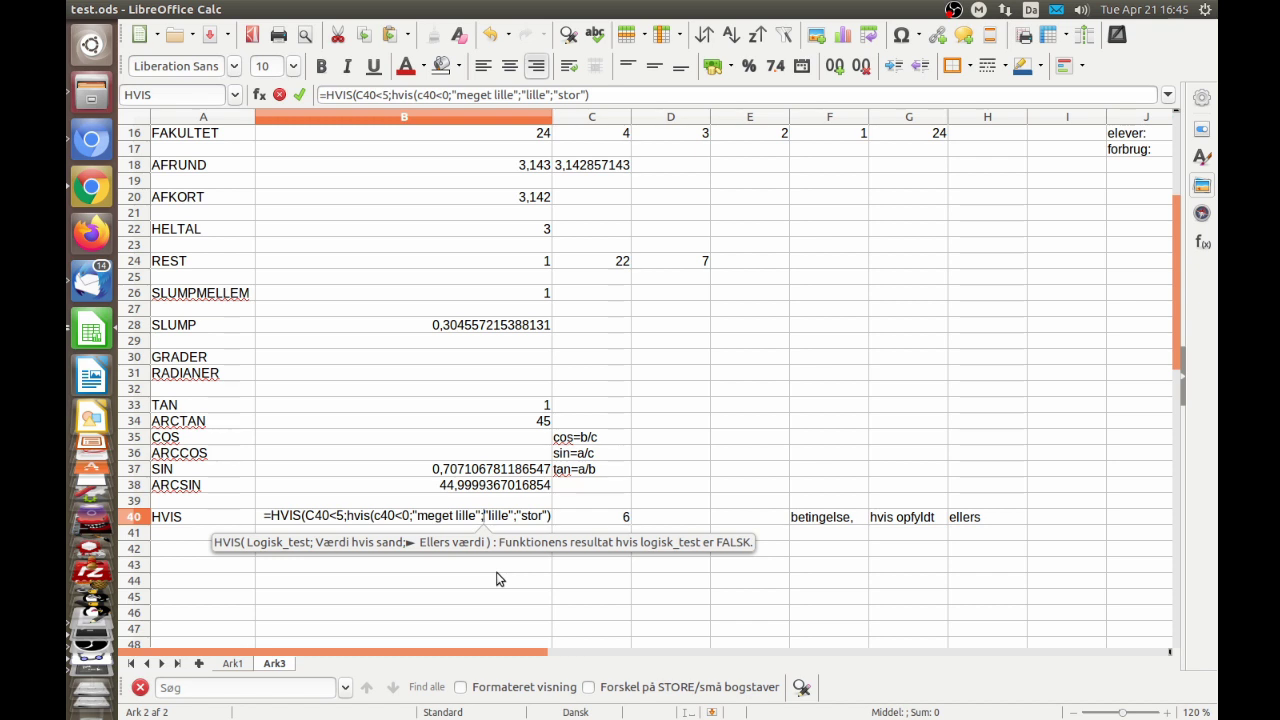
pyautogui.click(514, 515)
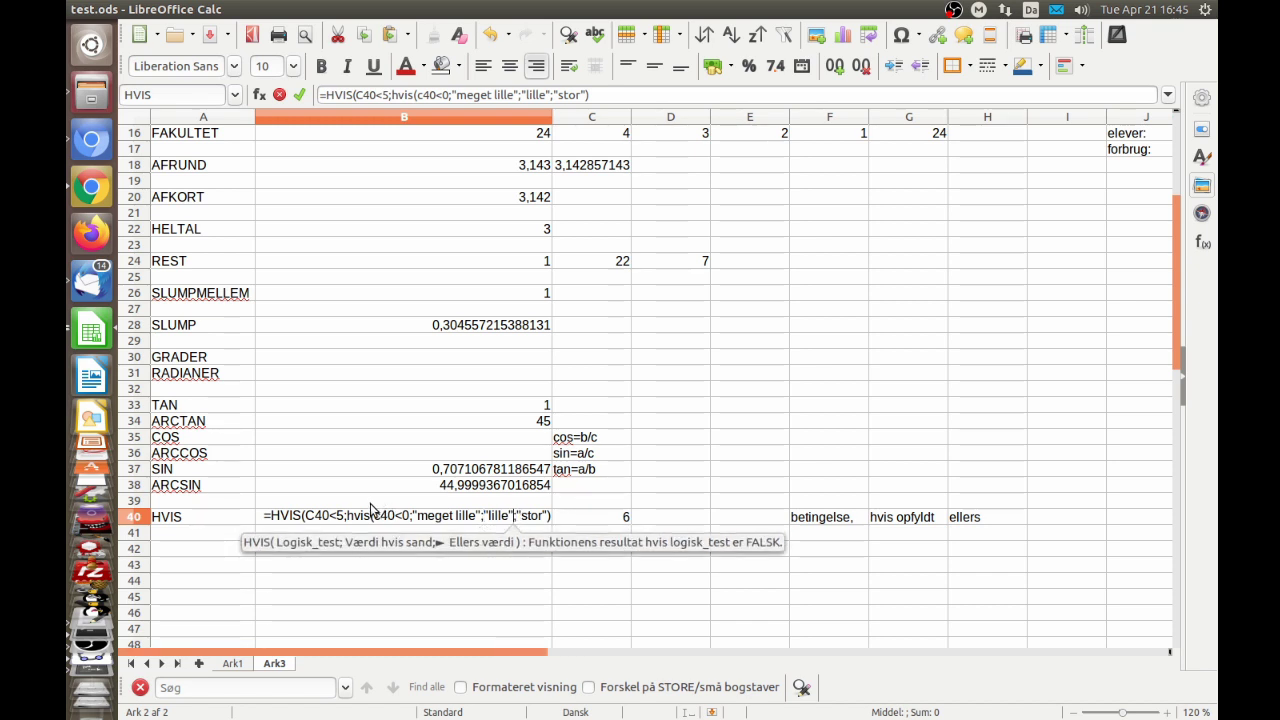
pyautogui.write(')')
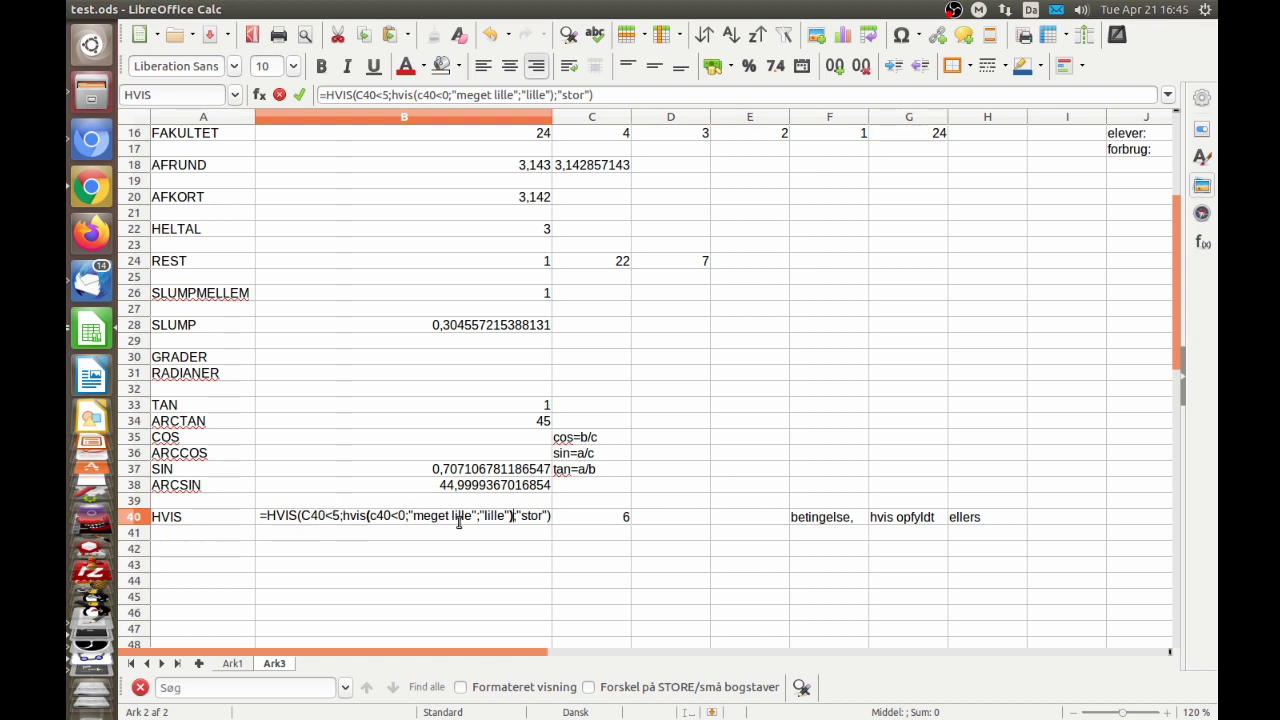
pyautogui.press('Return')
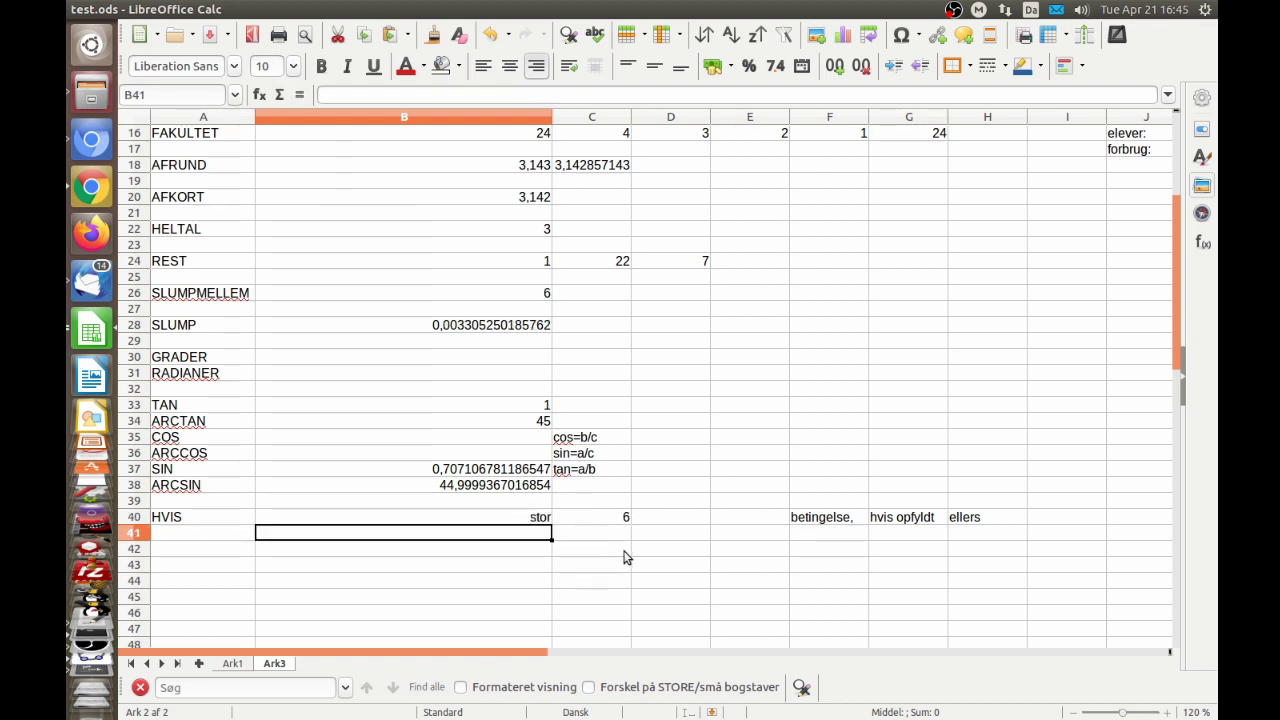
# Step: Enter 5, 4 and 1 in C40 to check B40's stor and lille results
pyautogui.click(605, 516)
pyautogui.write('5')
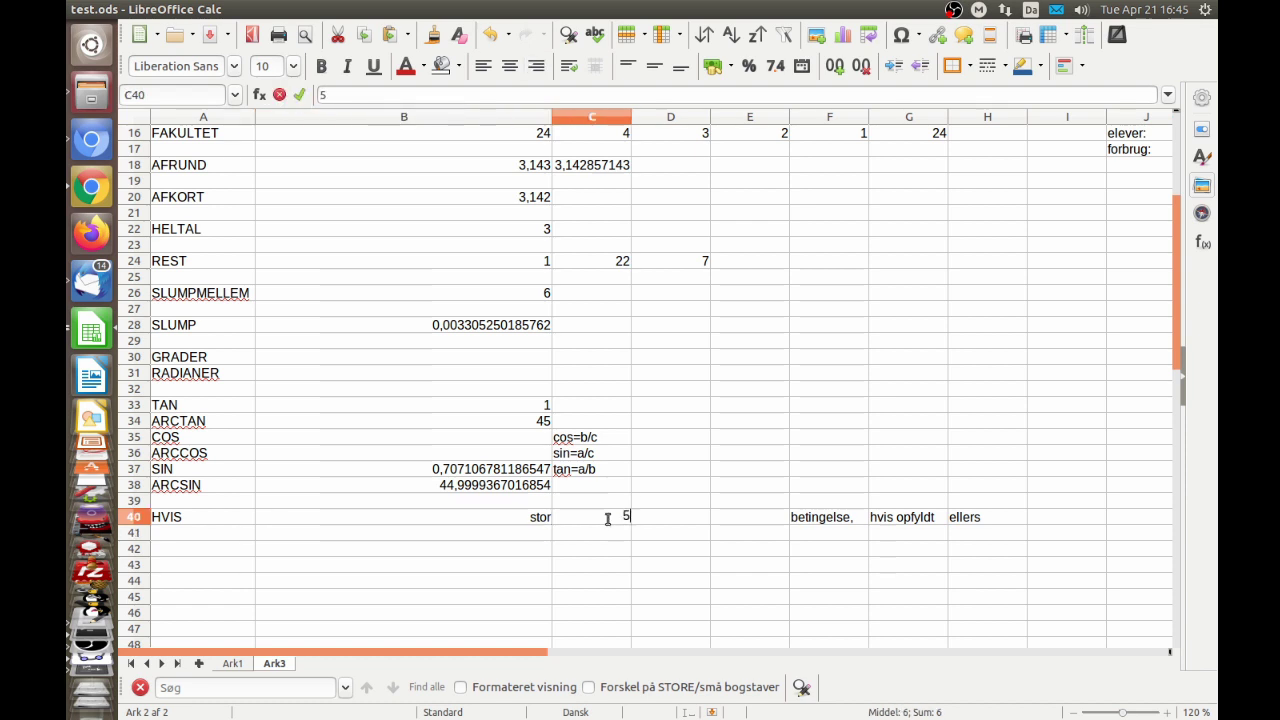
pyautogui.press('Return')
pyautogui.click(607, 517)
pyautogui.write('4')
pyautogui.press('Return')
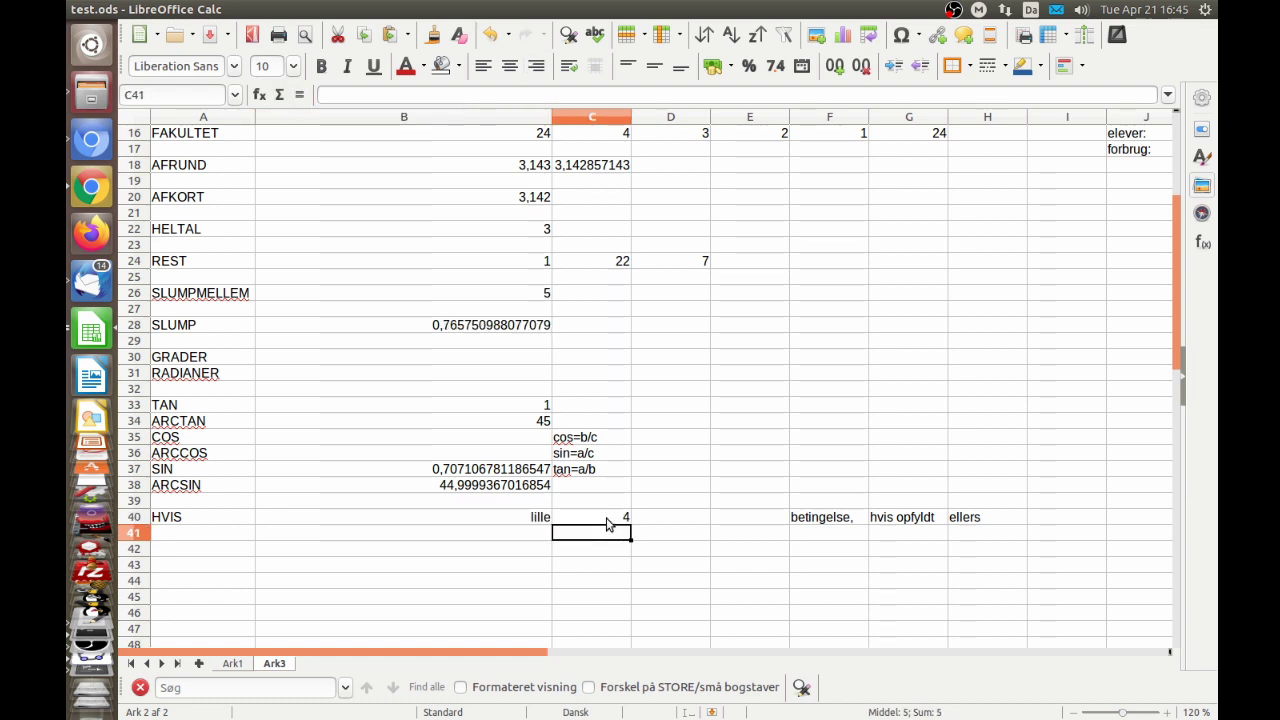
pyautogui.click(608, 520)
pyautogui.write('1')
pyautogui.press('Return')
# Step: Enter 1, 0 and -1 in C40 so B40 shows meget lille
pyautogui.click(607, 517)
pyautogui.write('1')
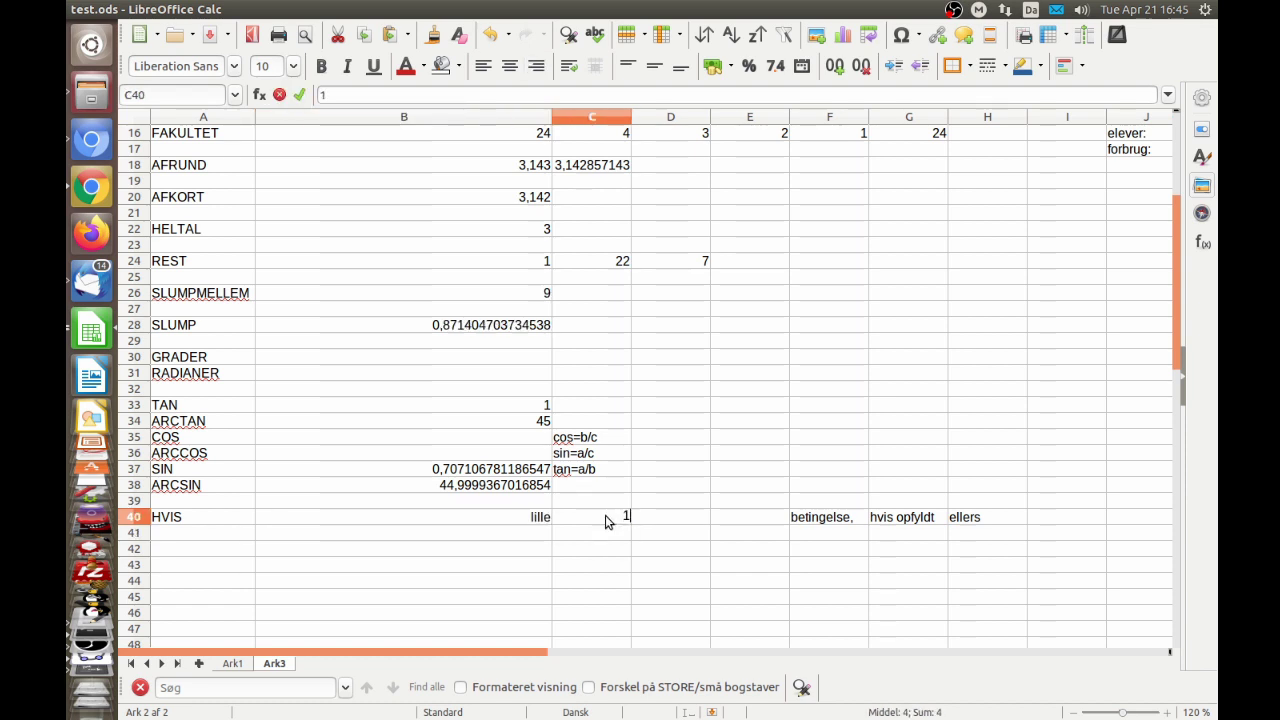
pyautogui.press('Return')
pyautogui.write('0')
pyautogui.press('Return')
pyautogui.click(605, 517)
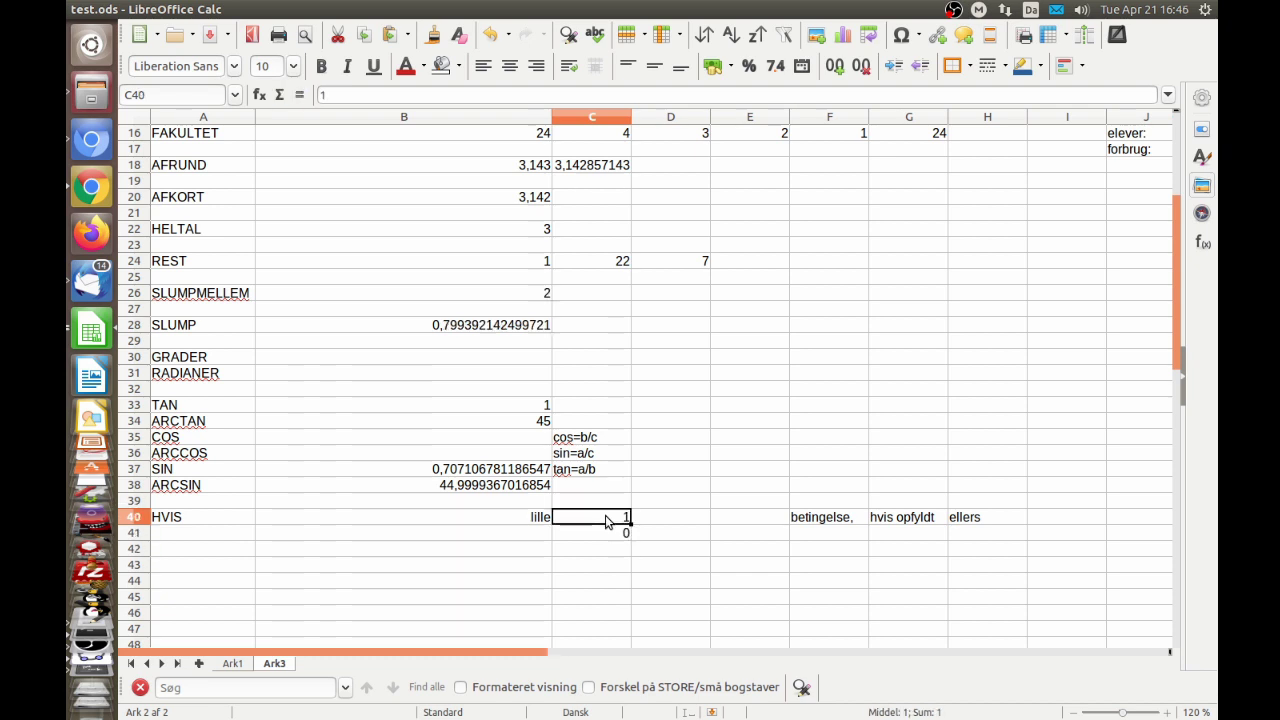
pyautogui.write('0')
pyautogui.press('Return')
pyautogui.click(605, 519)
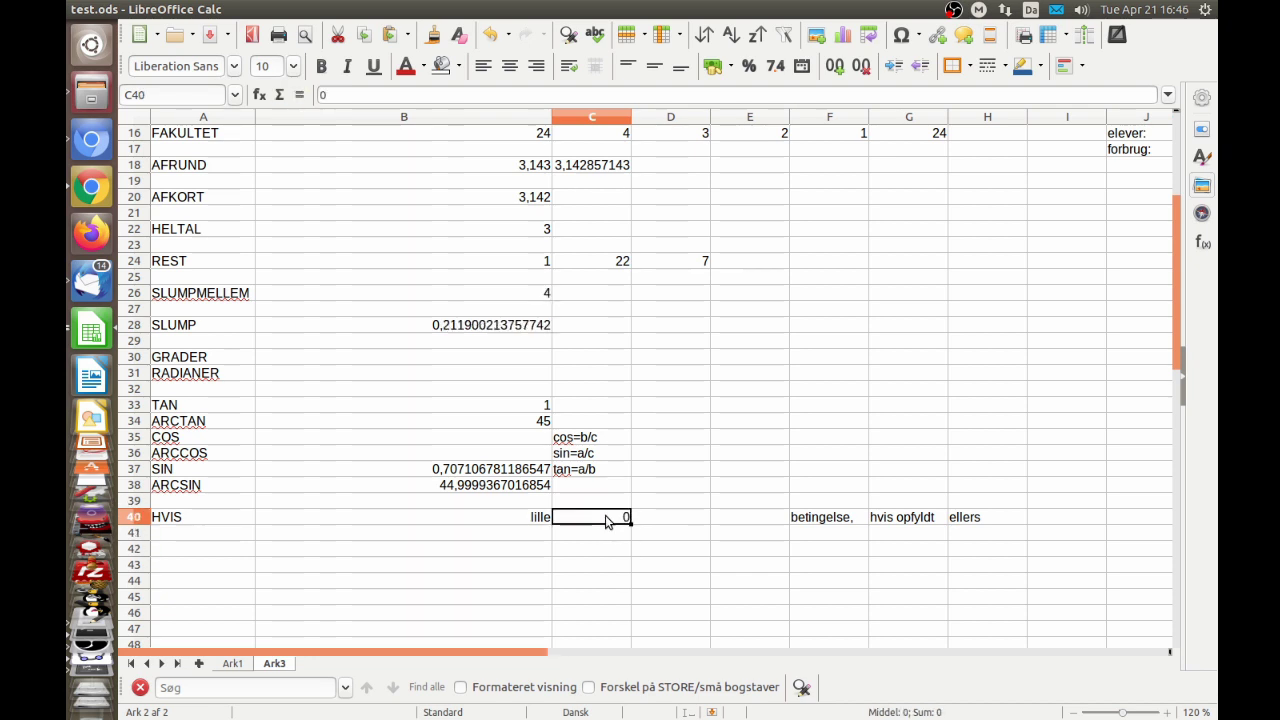
pyautogui.write('-1')
pyautogui.press('Return')
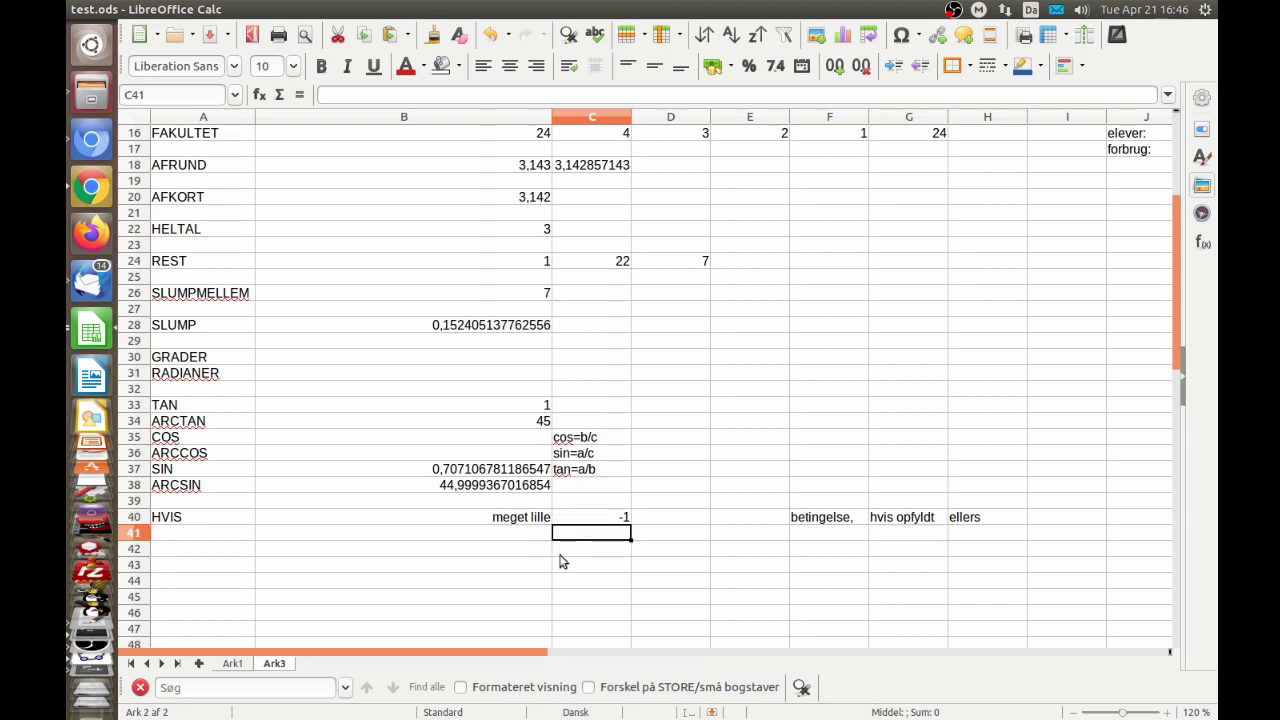
pyautogui.press('Up')
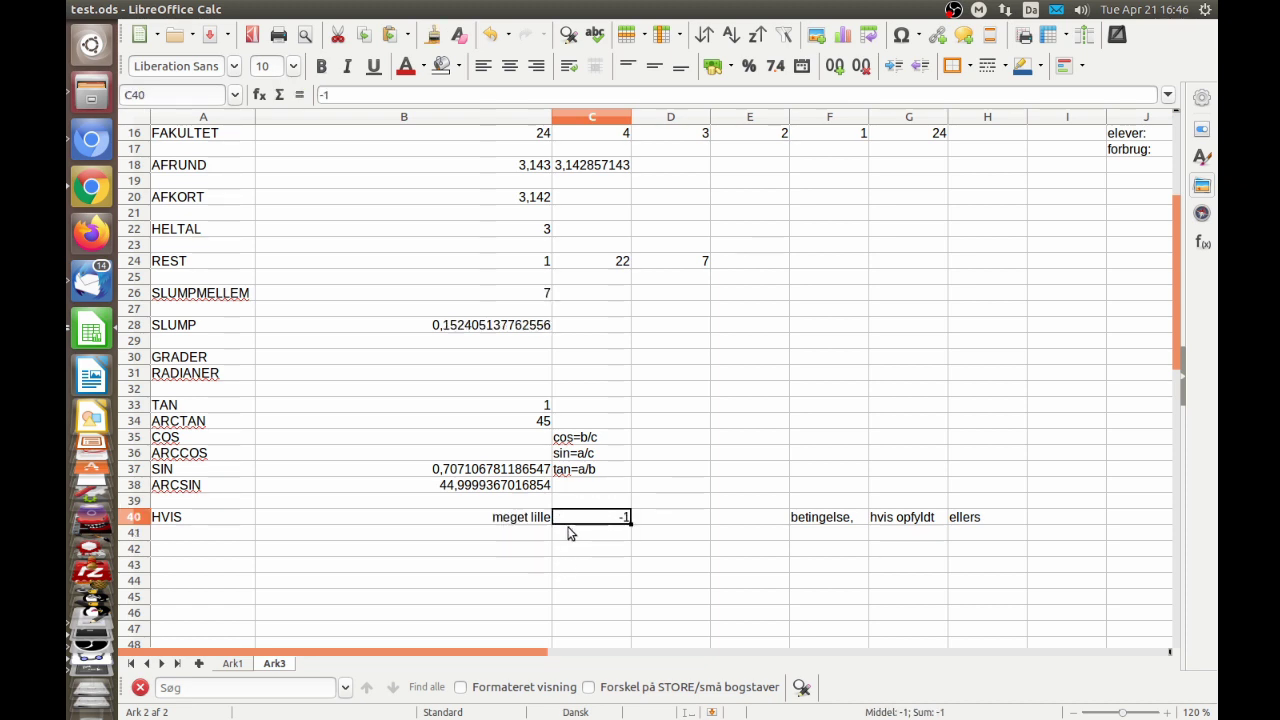
pyautogui.press('Left')
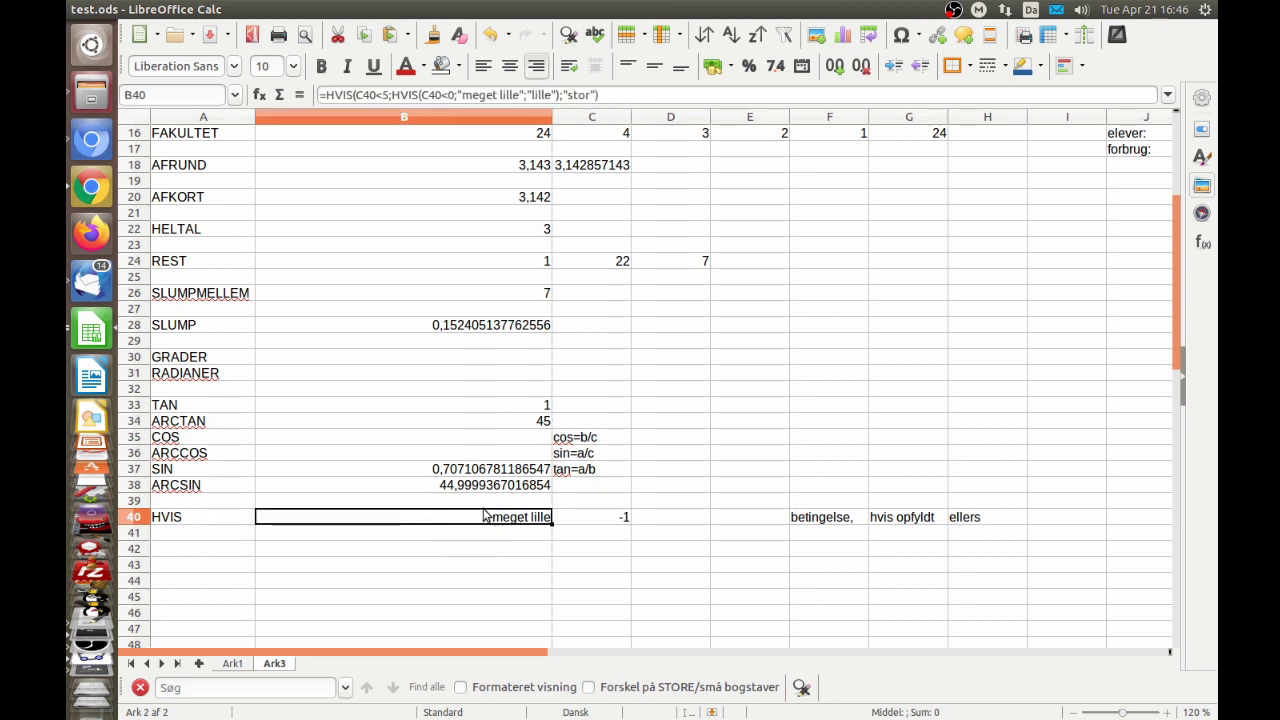
pyautogui.doubleClick(484, 521)
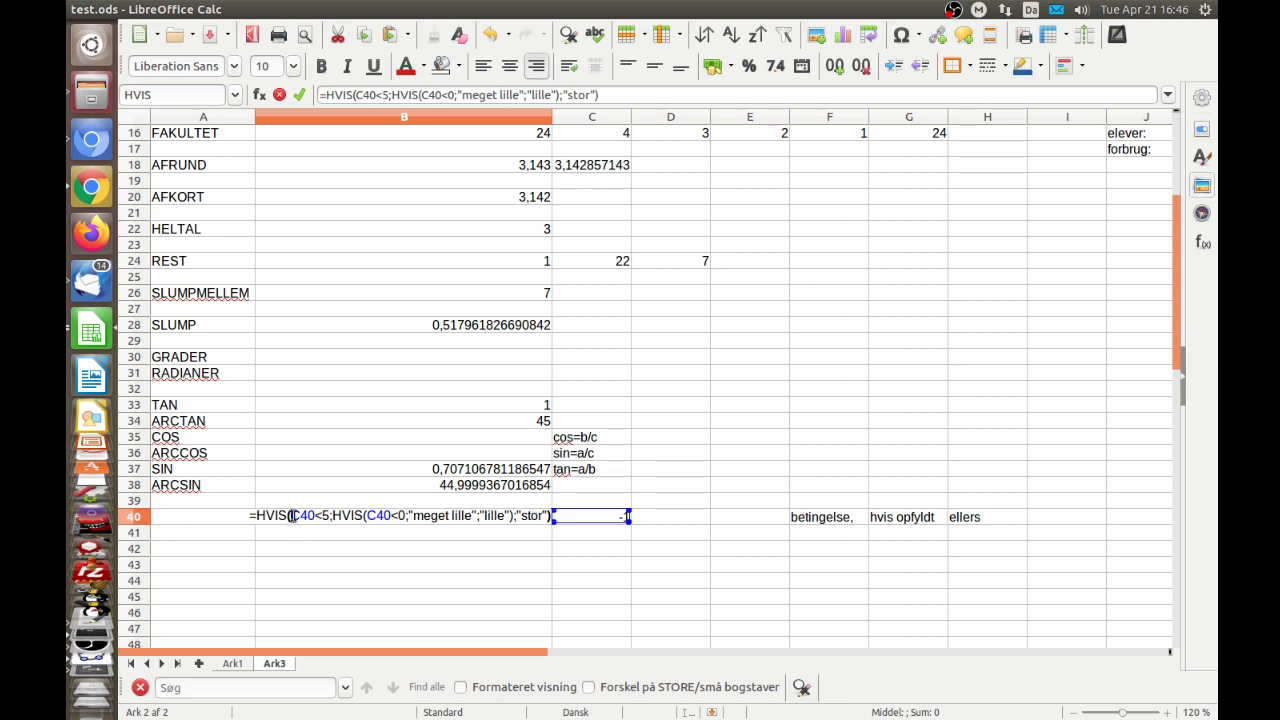
pyautogui.moveTo(291, 516); pyautogui.dragTo(331, 516)
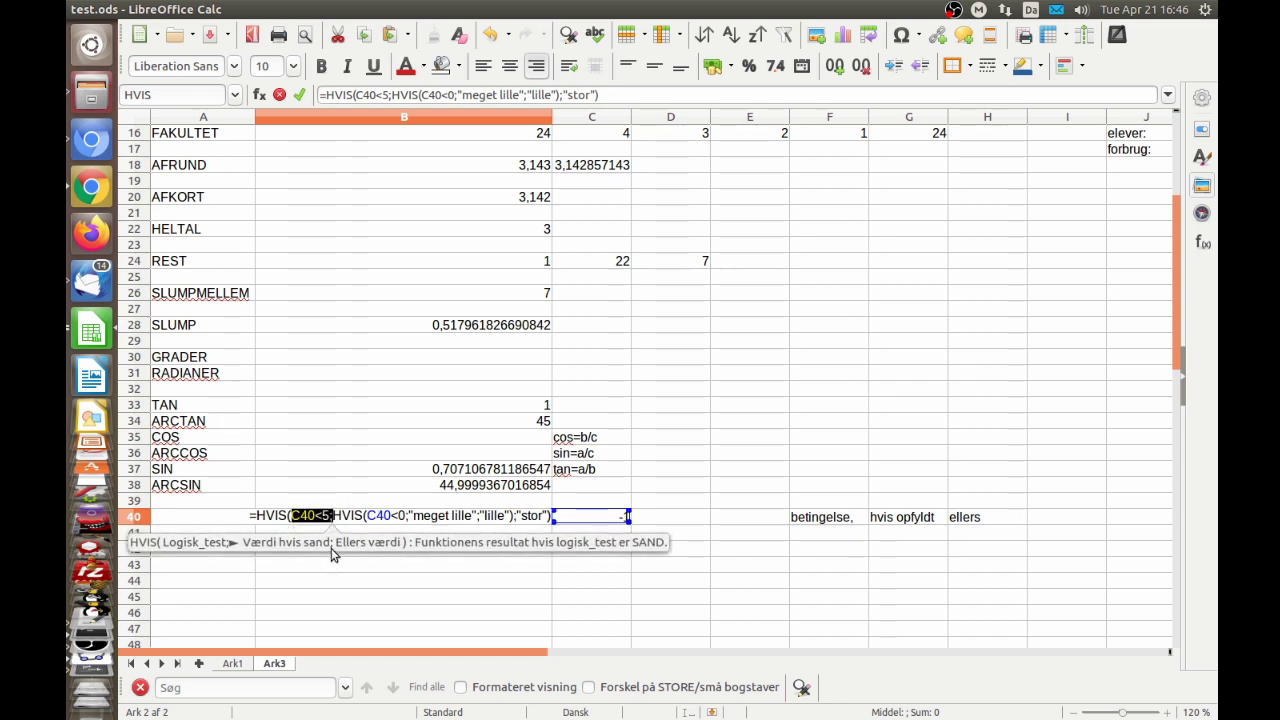
pyautogui.click(347, 516)
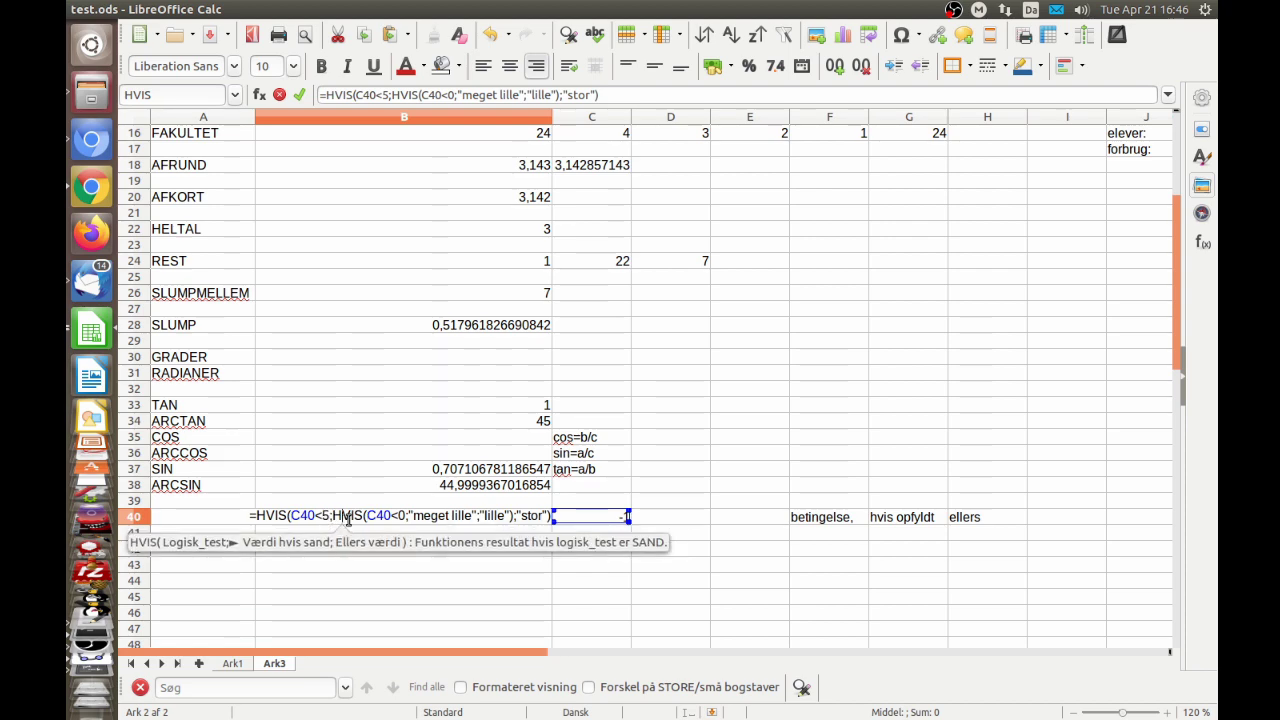
pyautogui.keyDown('shift'); pyautogui.click(404, 515); pyautogui.keyUp('shift')
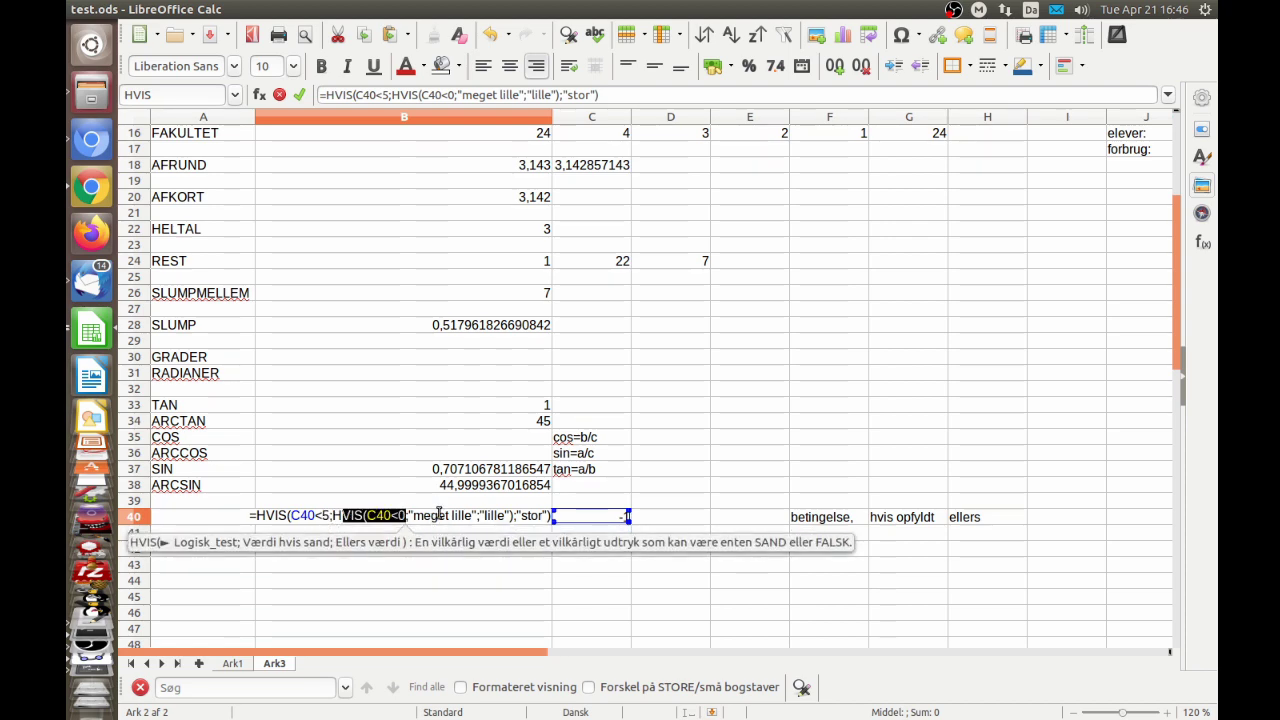
pyautogui.doubleClick(434, 516)
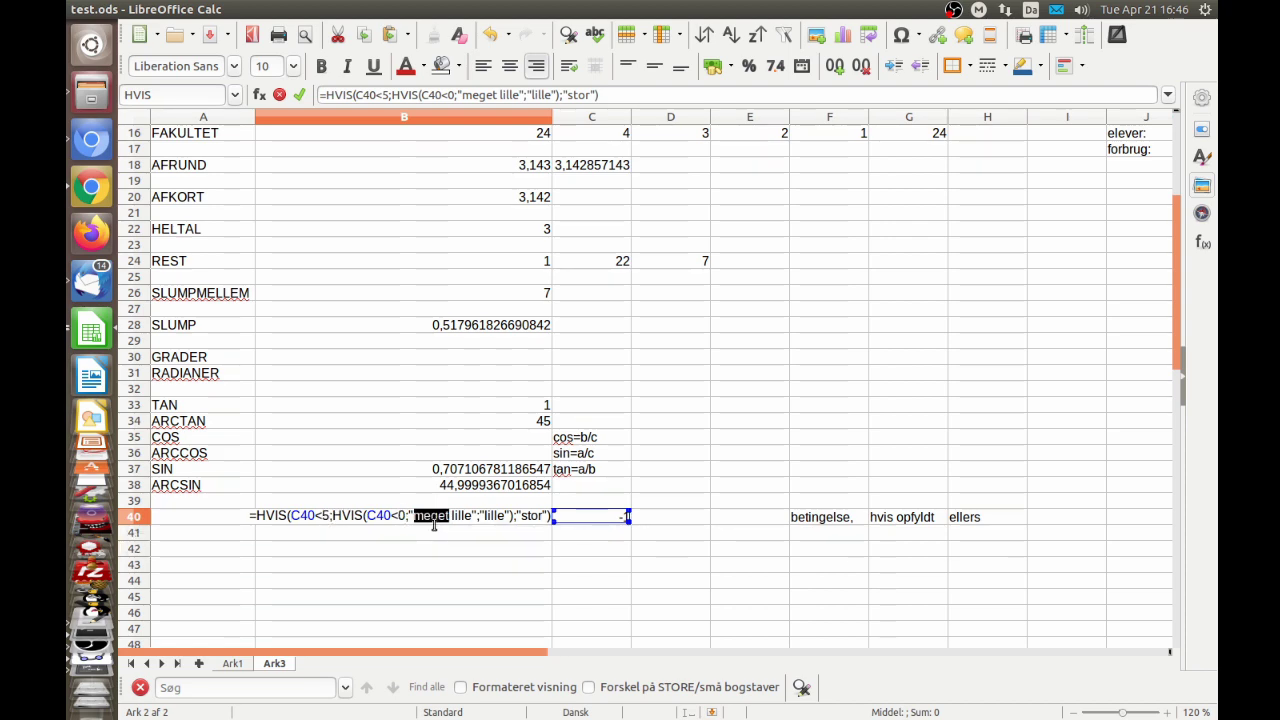
pyautogui.doubleClick(303, 516)
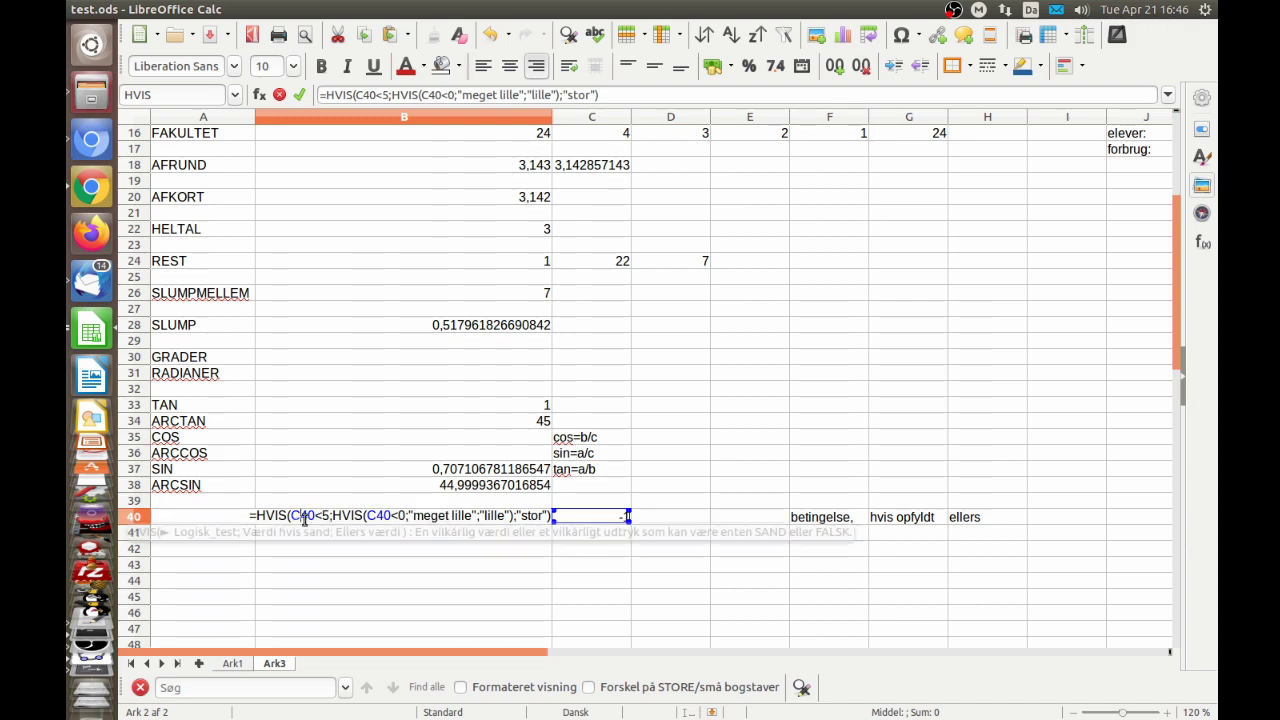
pyautogui.tripleClick(492, 514)
pyautogui.tripleClick(490, 514)
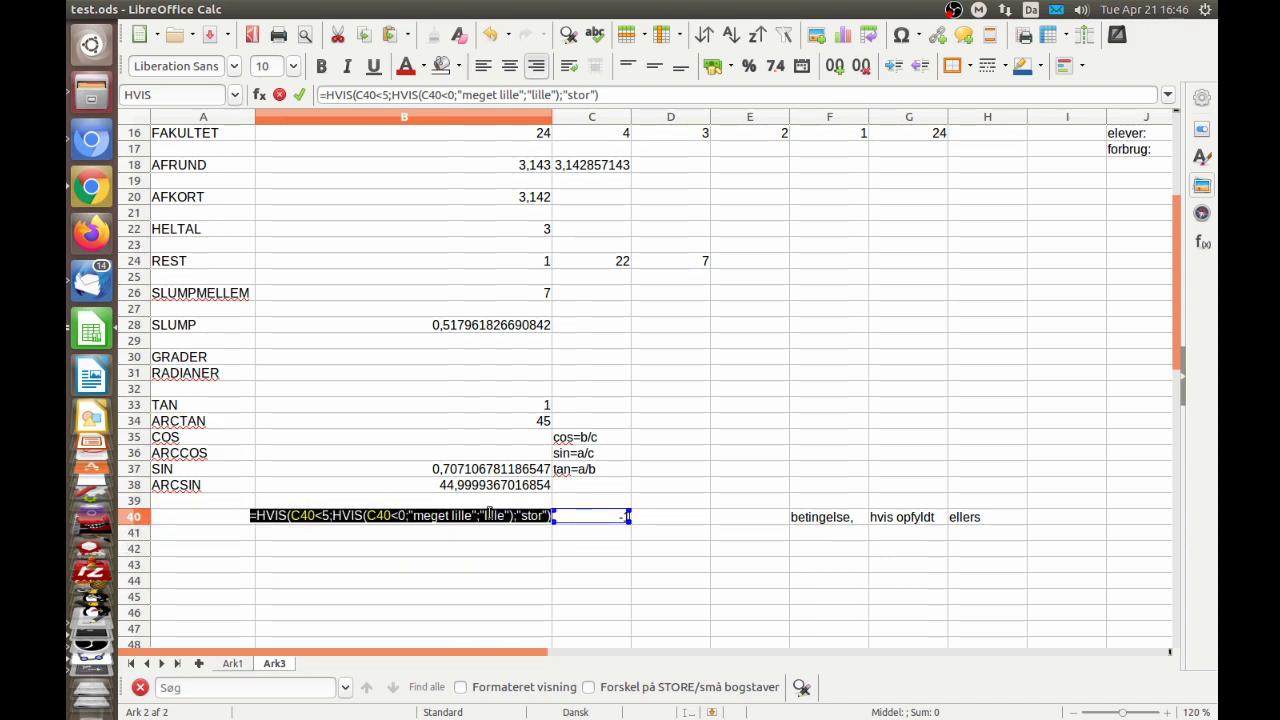
pyautogui.click(490, 514)
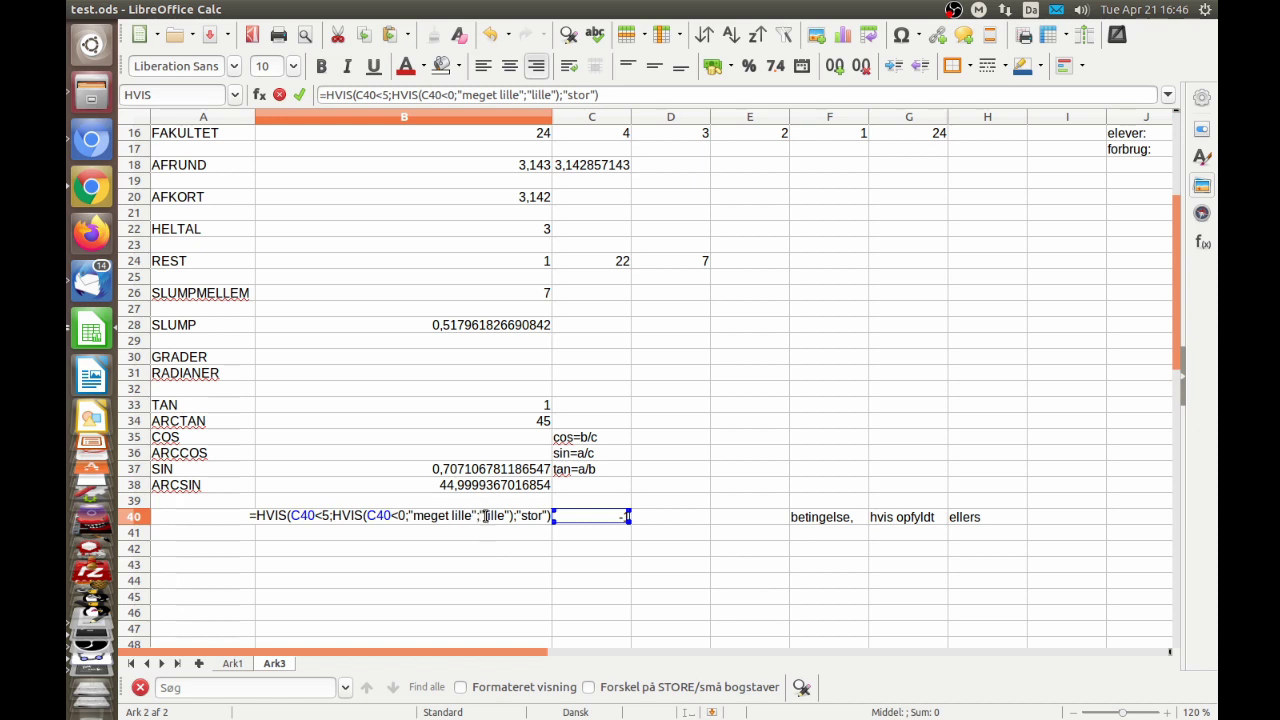
pyautogui.doubleClick(494, 515)
pyautogui.moveTo(301, 515); pyautogui.dragTo(329, 515)
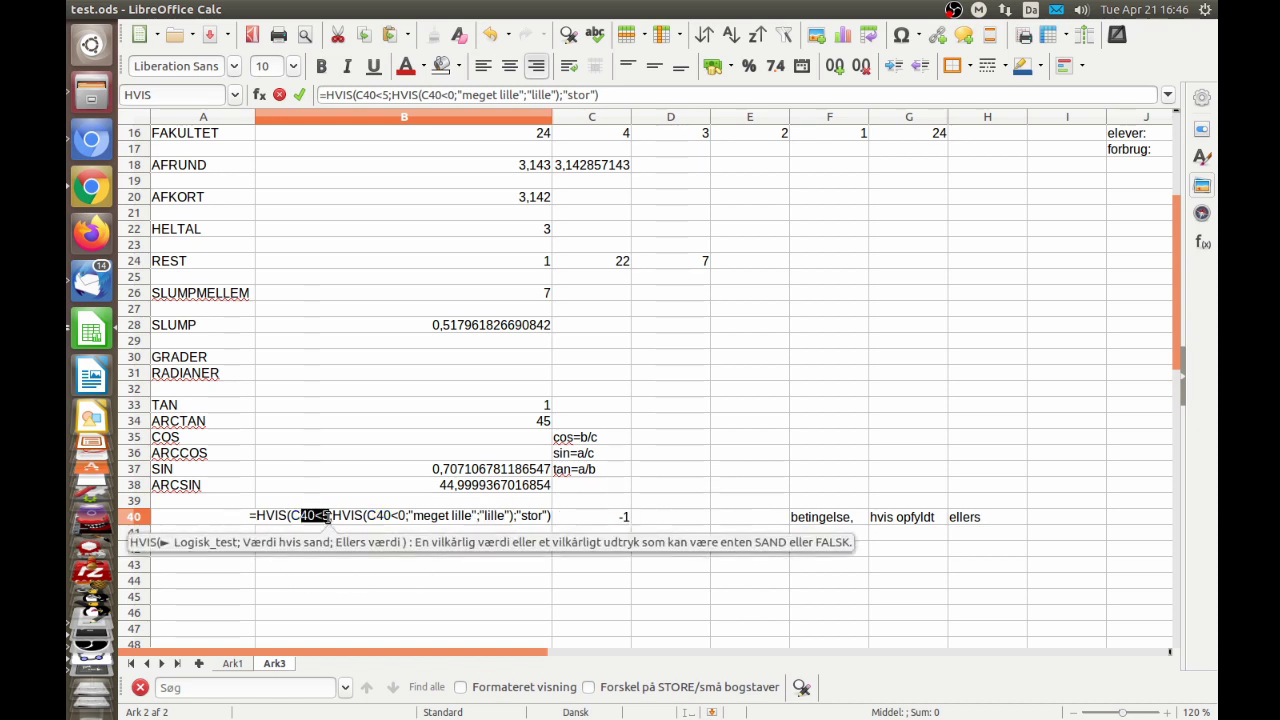
pyautogui.doubleClick(526, 515)
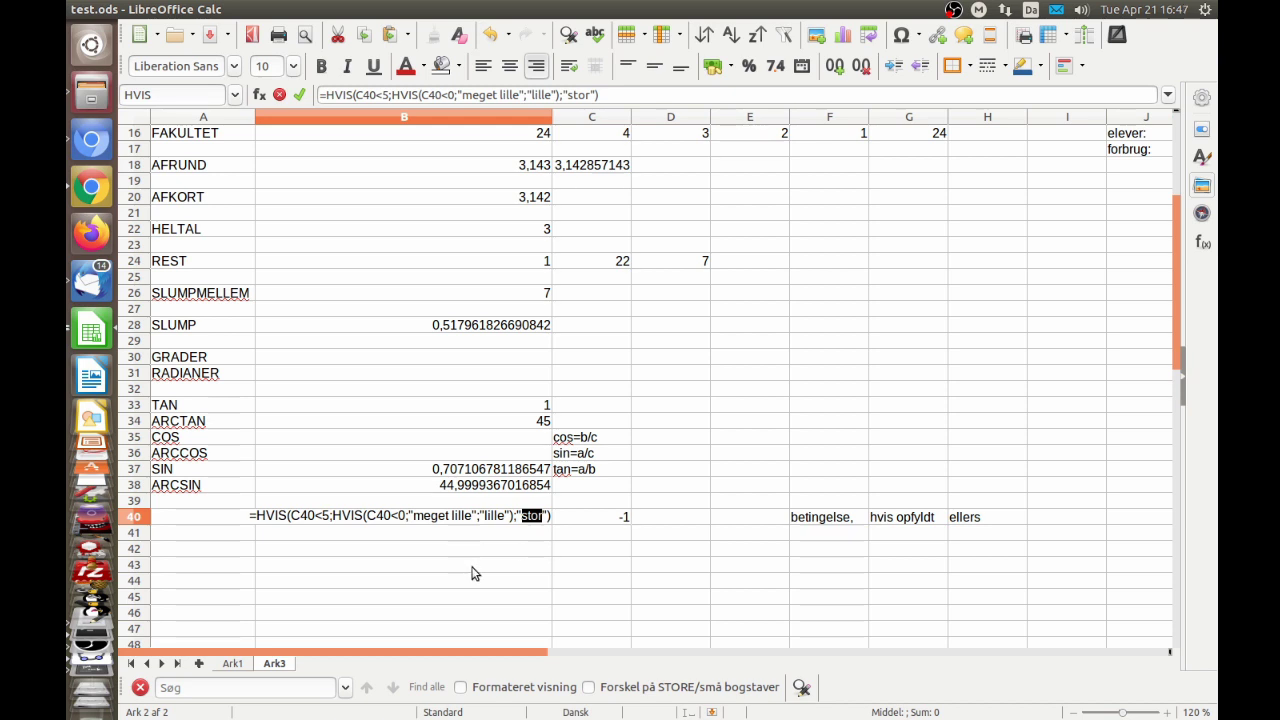
pyautogui.press('Right')
pyautogui.press('Left')
pyautogui.press('Left')
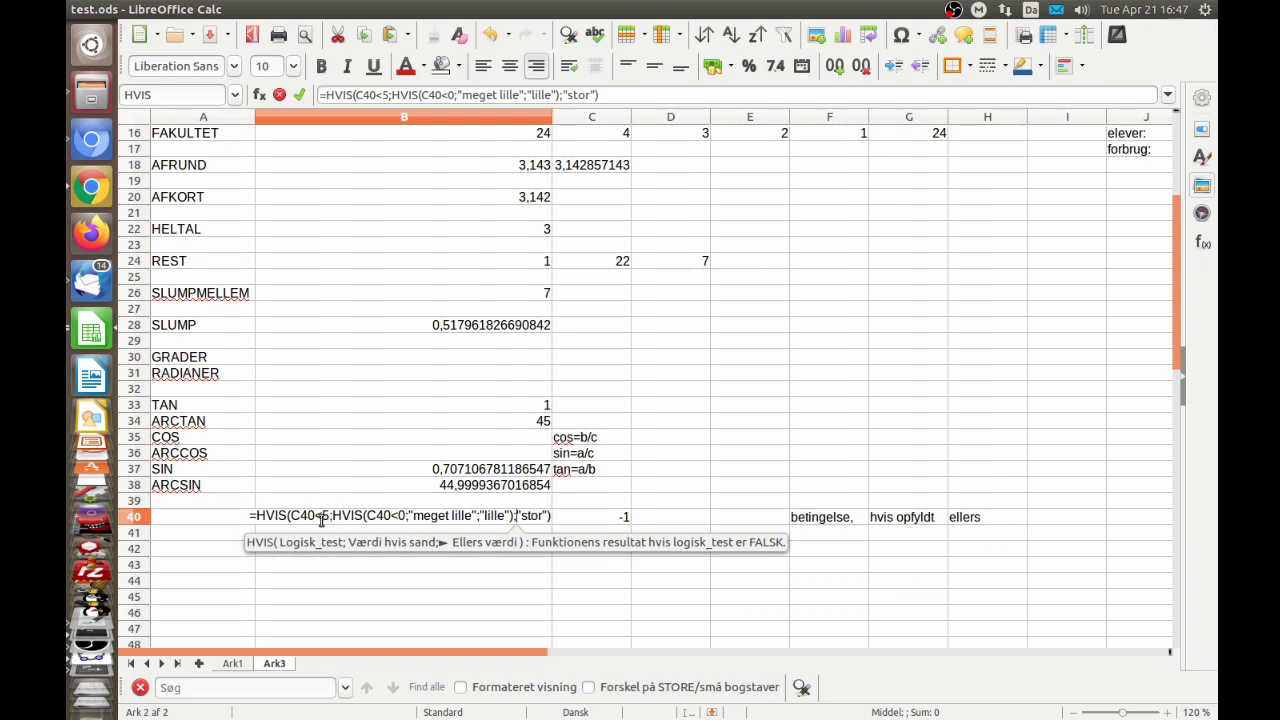
# Step: Insert hvis(c40>10;"meget stor"; before "stor" in B40 and commit the formula
pyautogui.write('hvis')
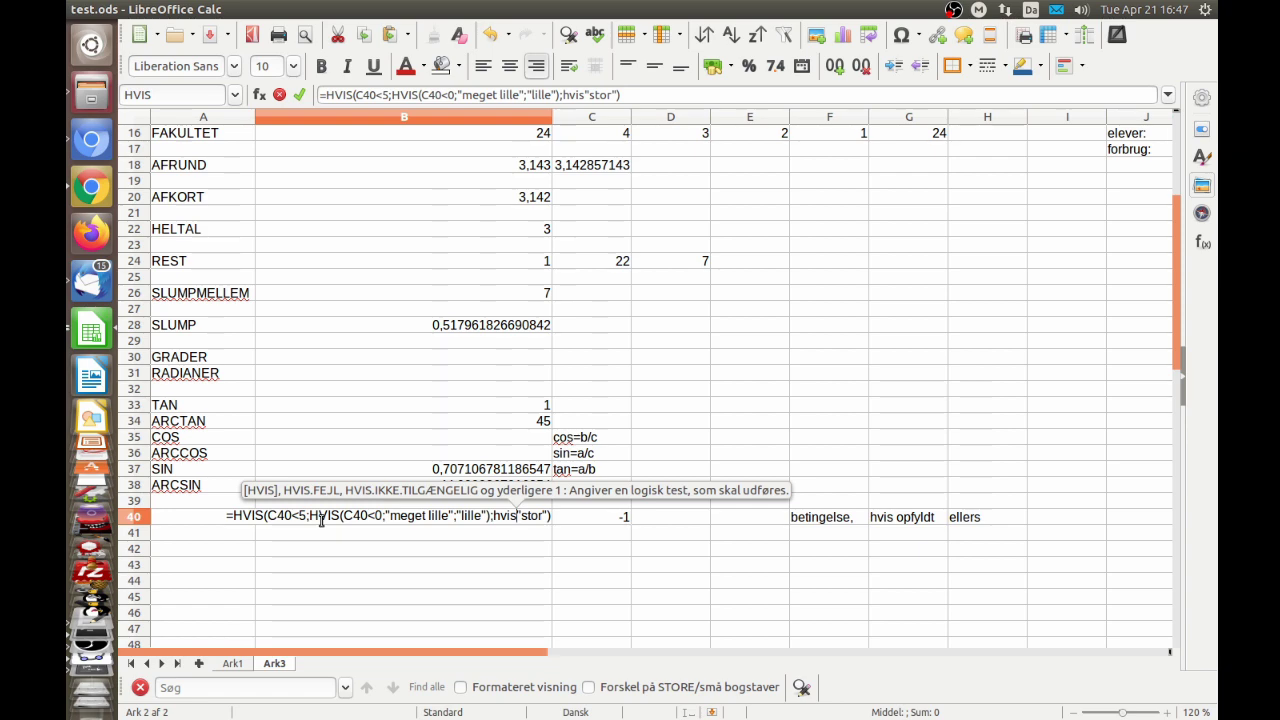
pyautogui.write('(c0')
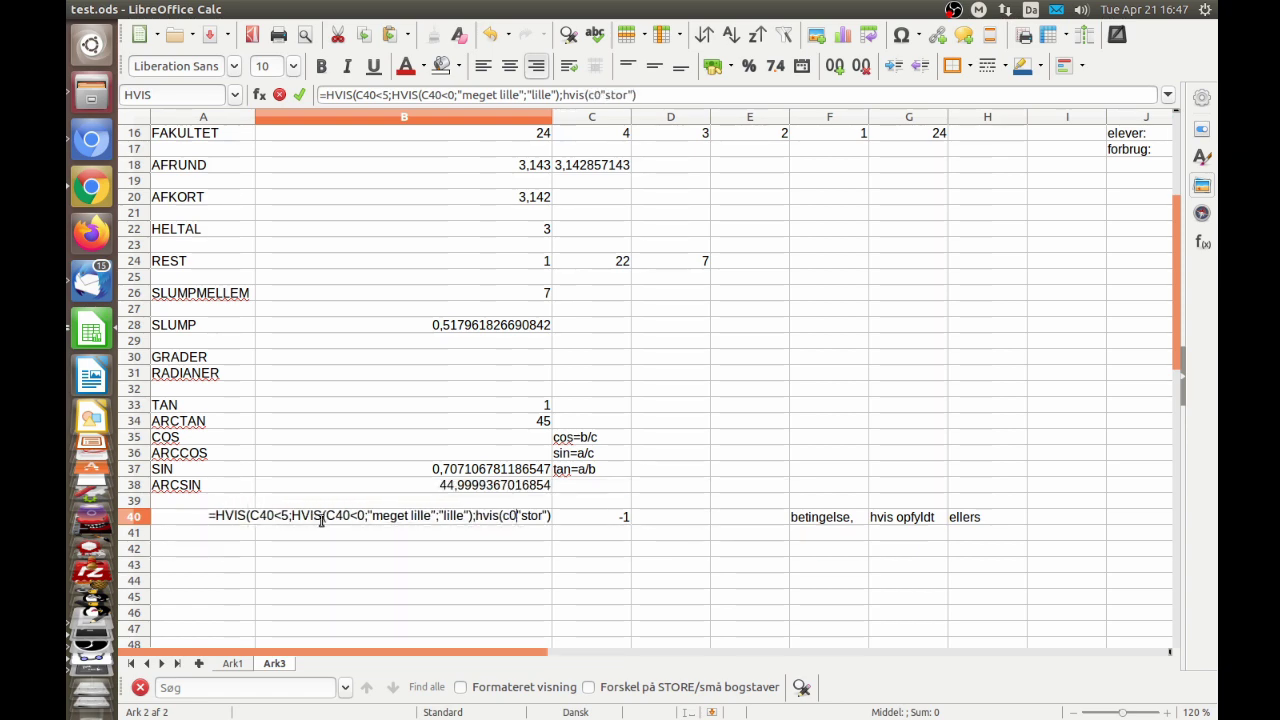
pyautogui.press('BackSpace')
pyautogui.write('40')
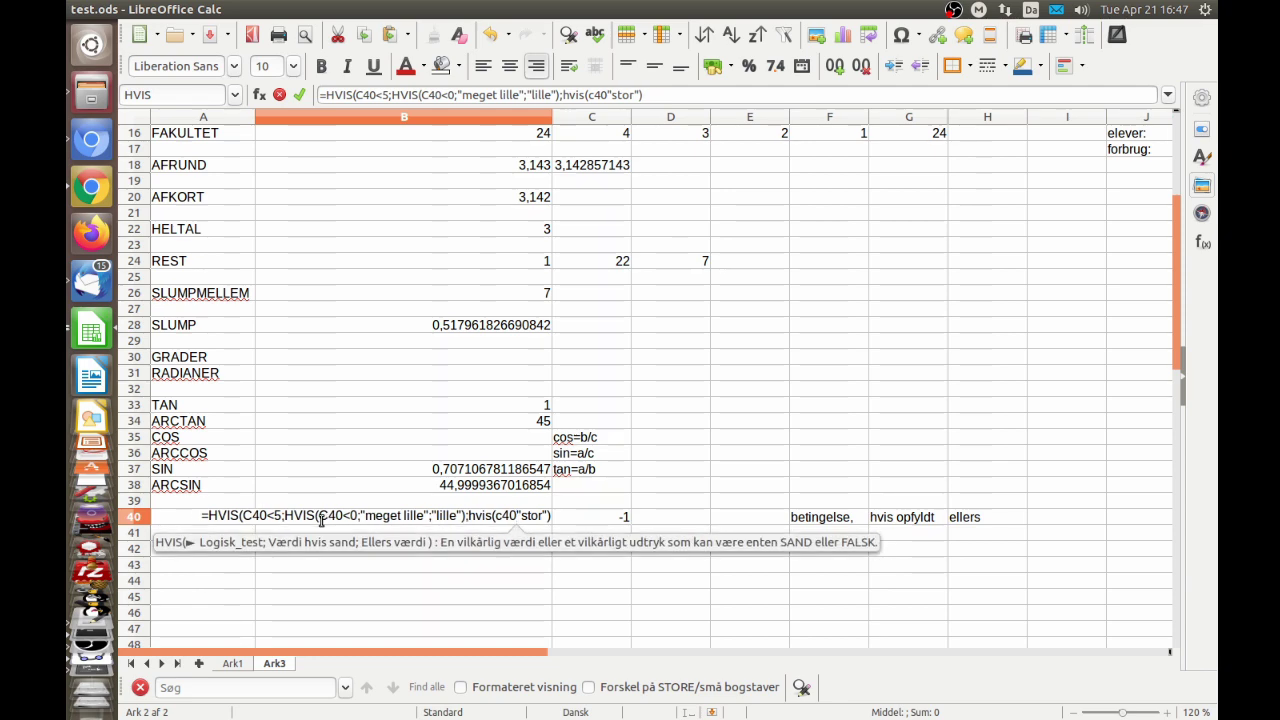
pyautogui.write('>')
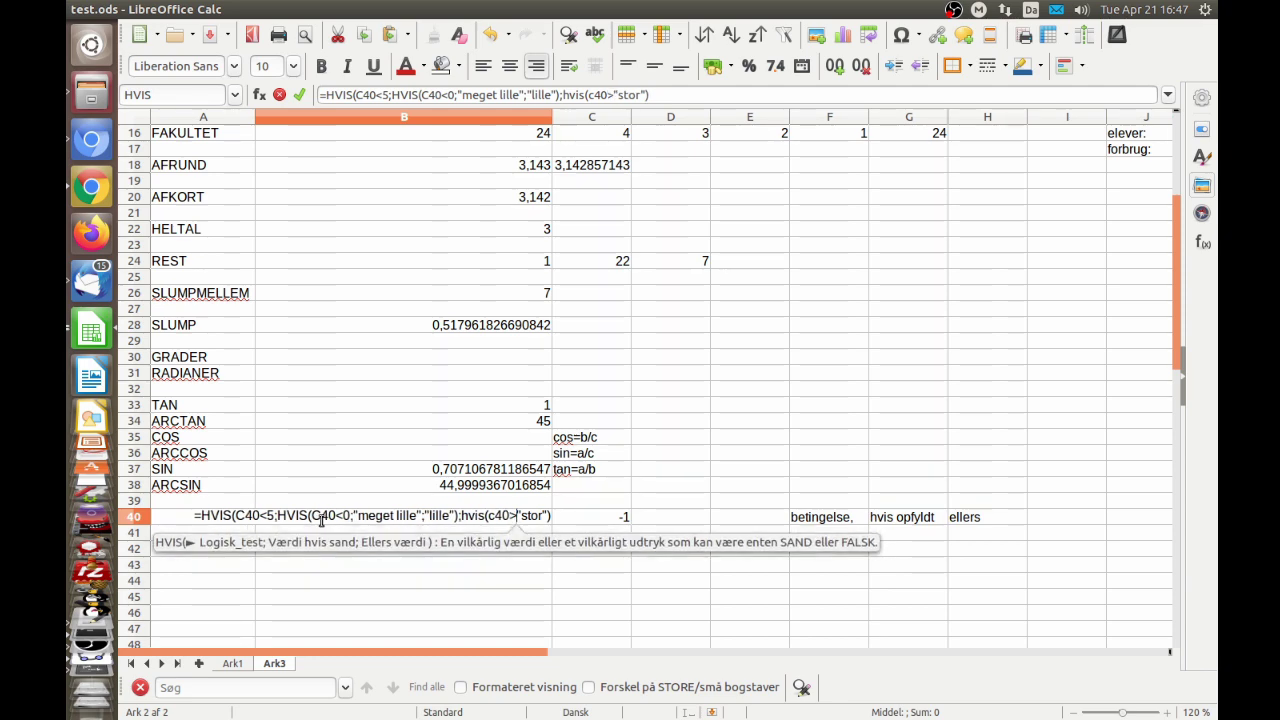
pyautogui.write('10')
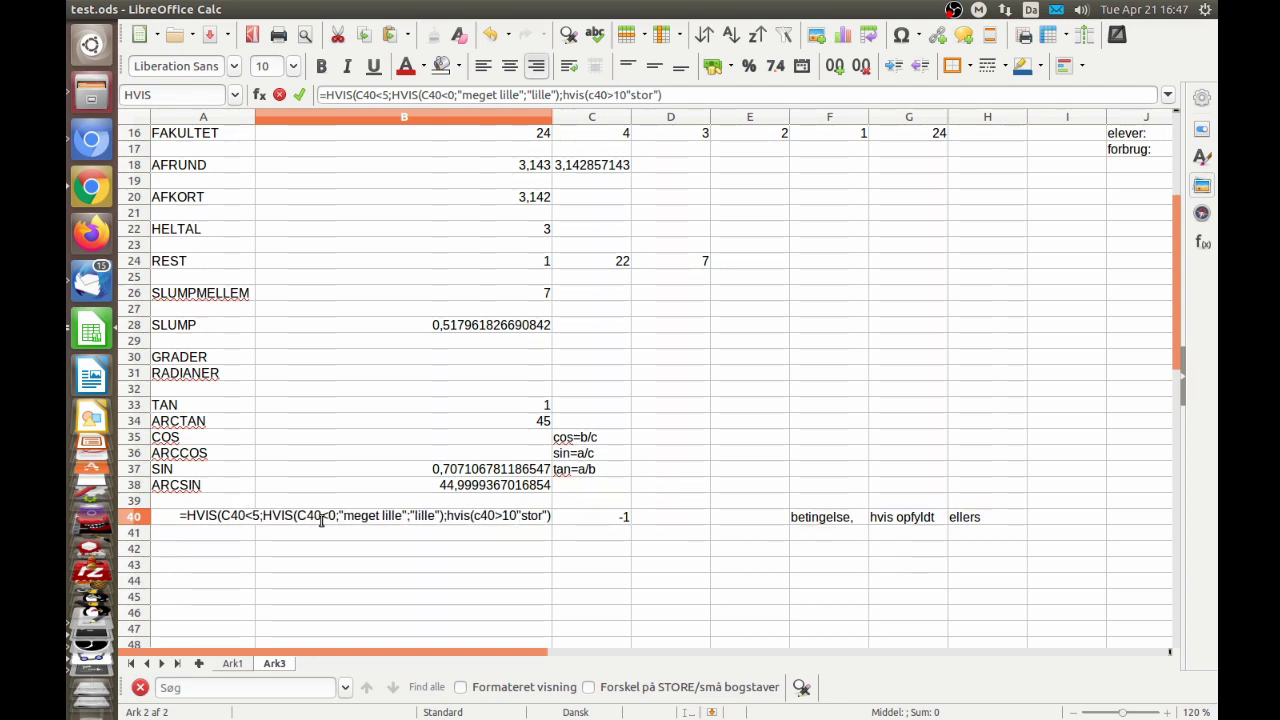
pyautogui.write(';')
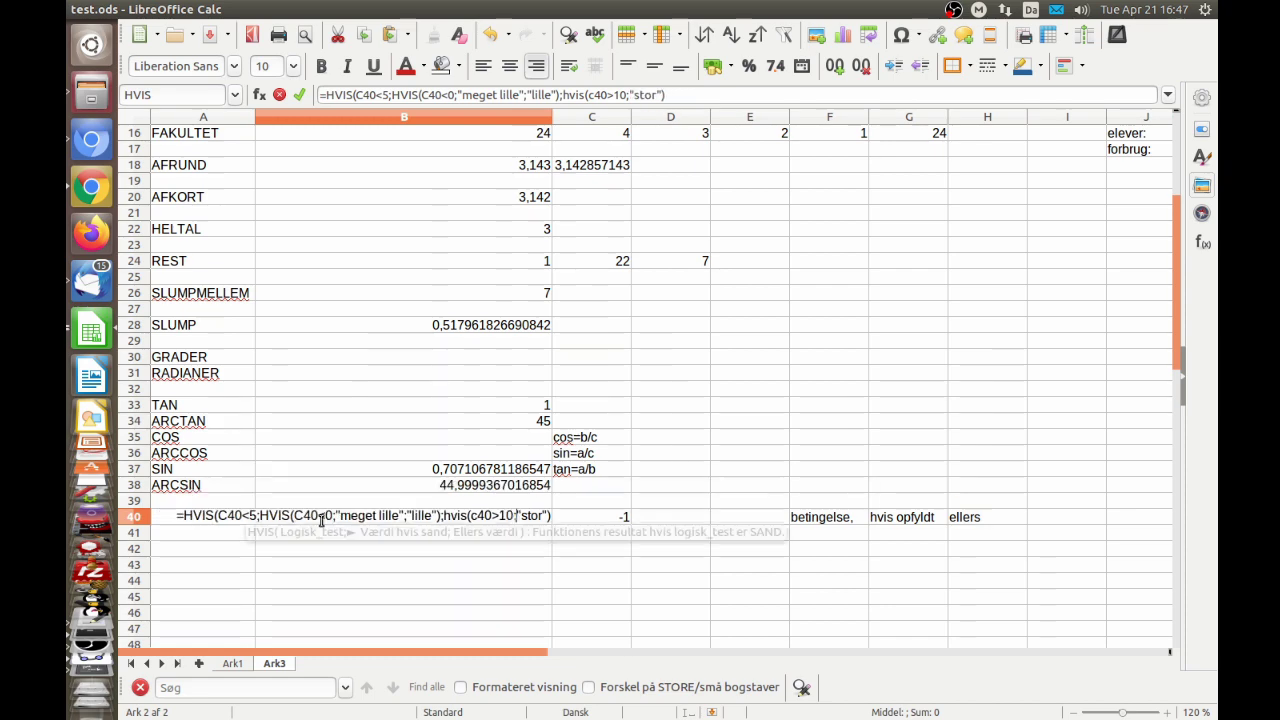
pyautogui.write('"meget stor')
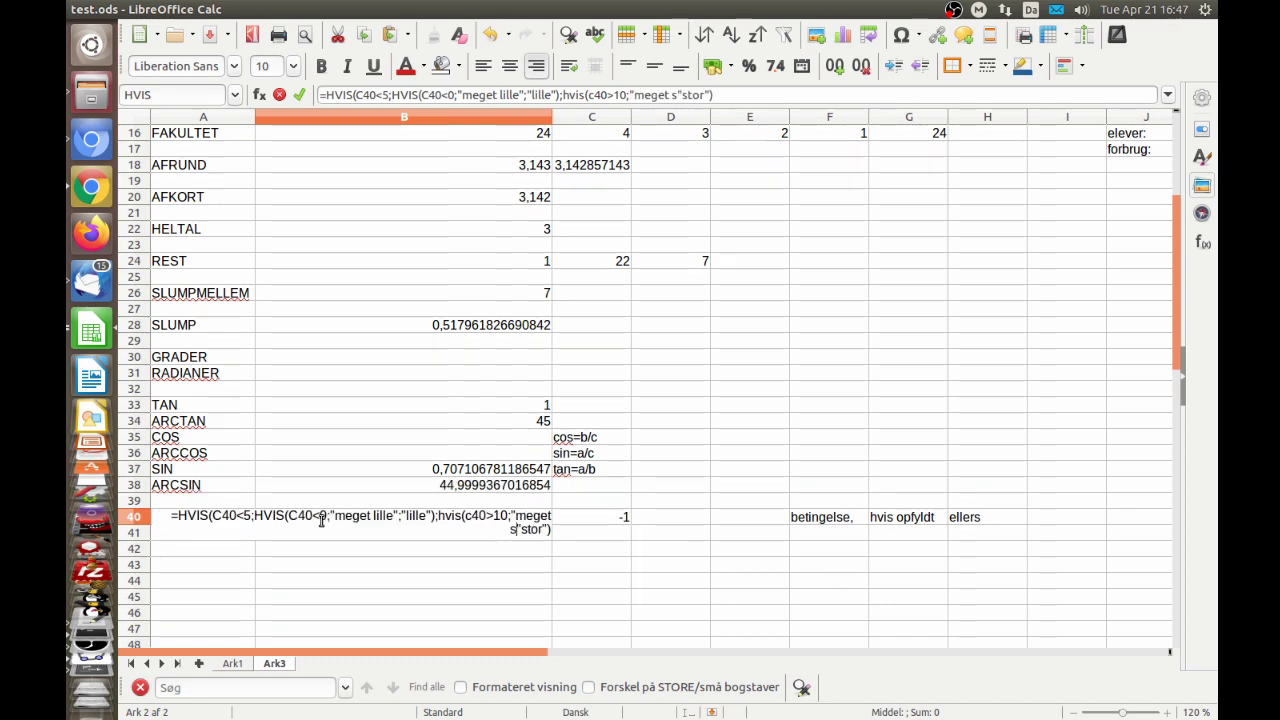
pyautogui.write('"')
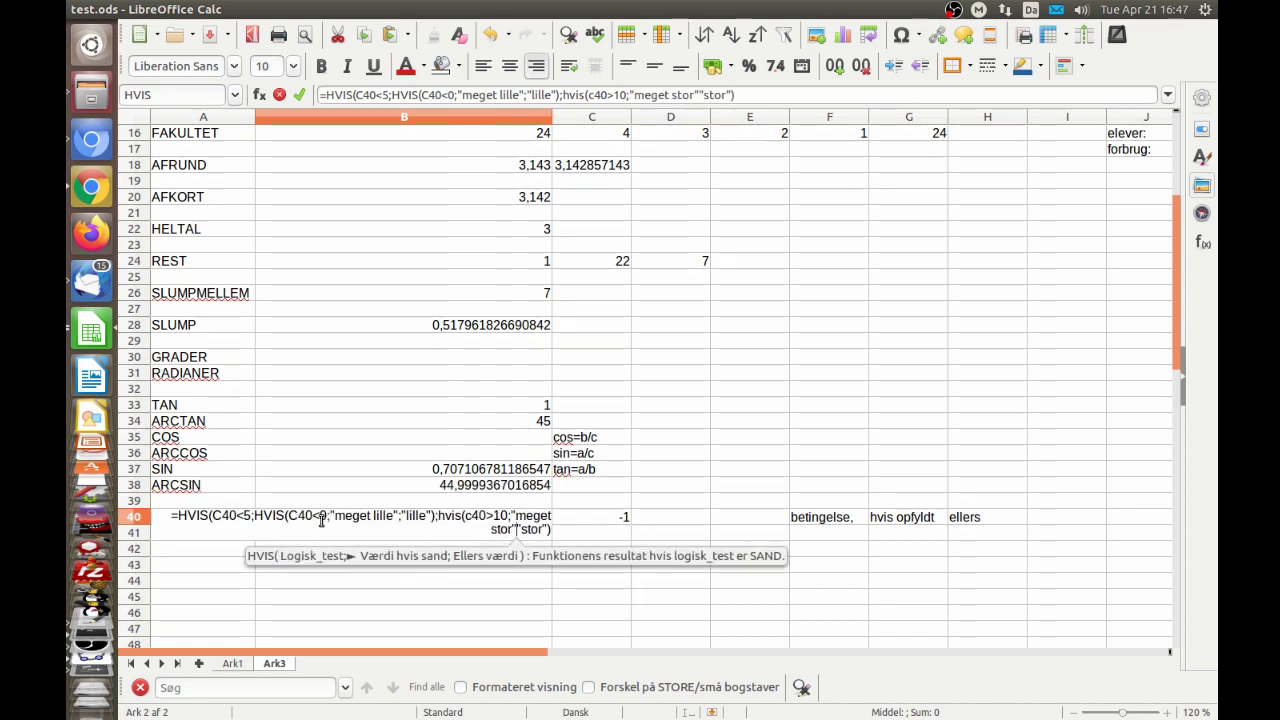
pyautogui.write(';')
pyautogui.press('Return')
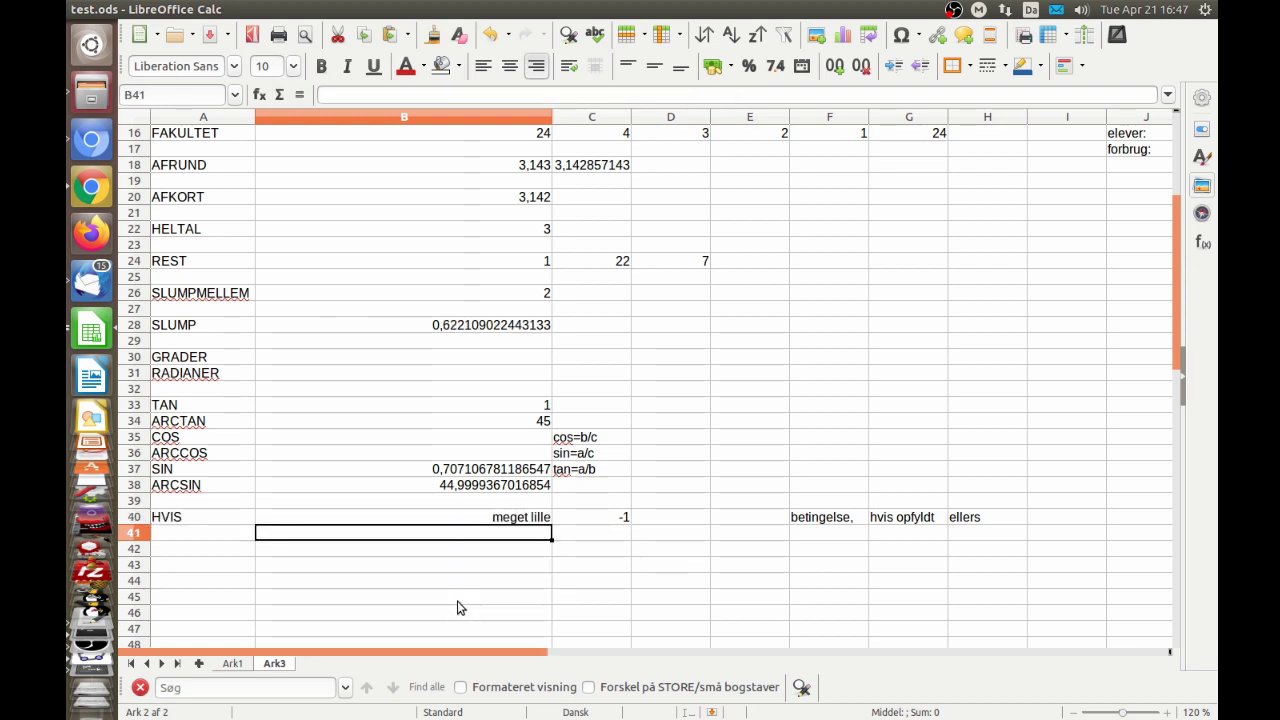
# Step: Enter 2, then 5, in C40, clearing the stray 5 typed below it
pyautogui.press('Up')
pyautogui.click(605, 518)
pyautogui.write('2')
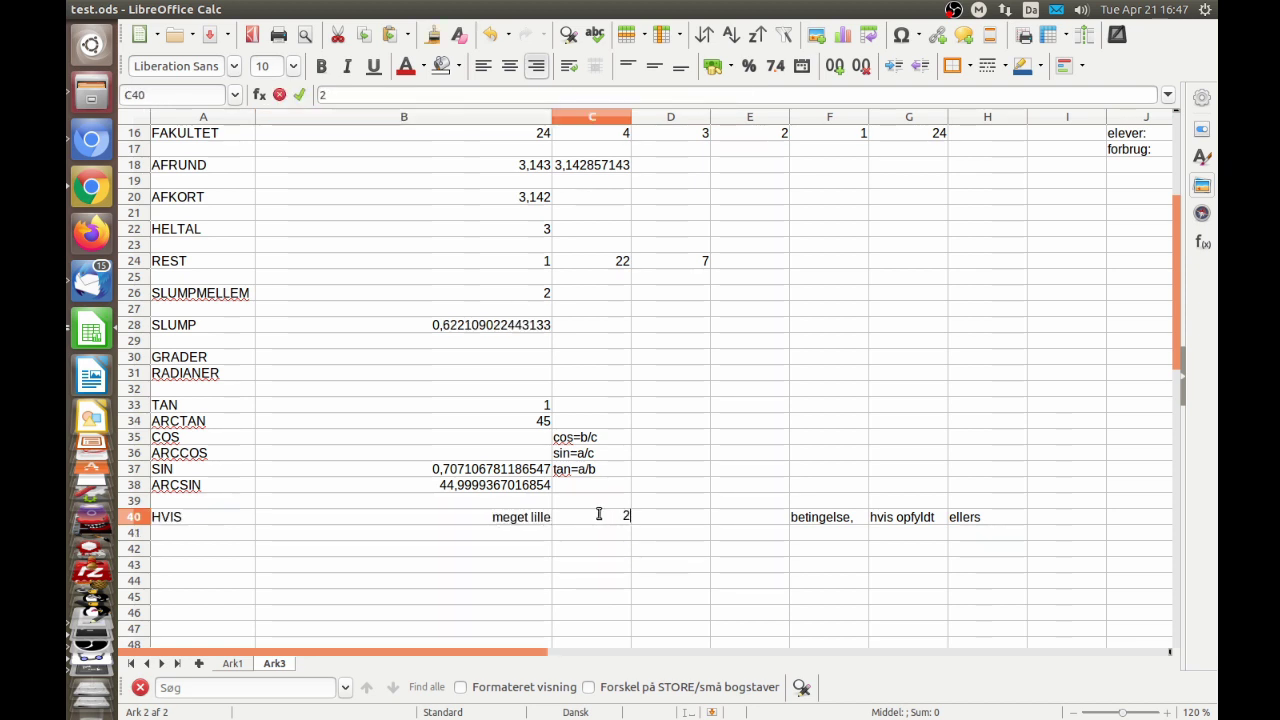
pyautogui.press('Return')
pyautogui.write('5')
pyautogui.press('Return')
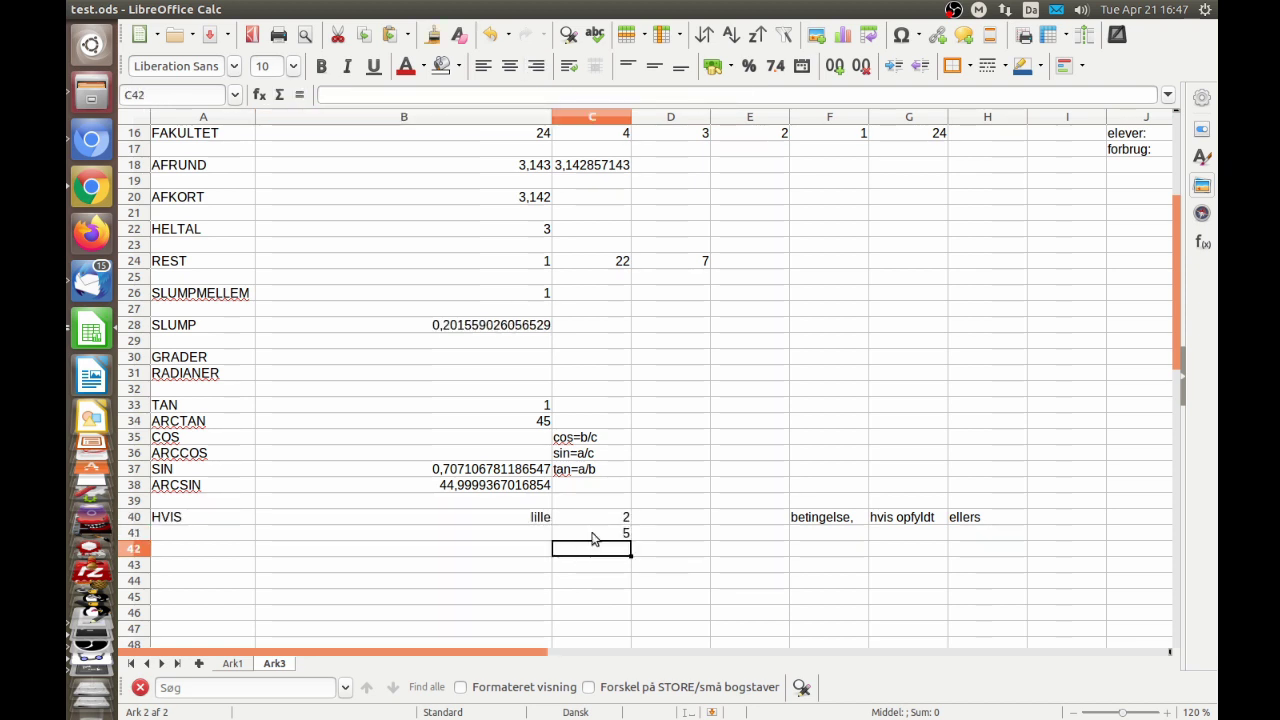
pyautogui.click(600, 517)
pyautogui.write('5')
pyautogui.press('Return')
pyautogui.press('Delete')
pyautogui.press('Up')
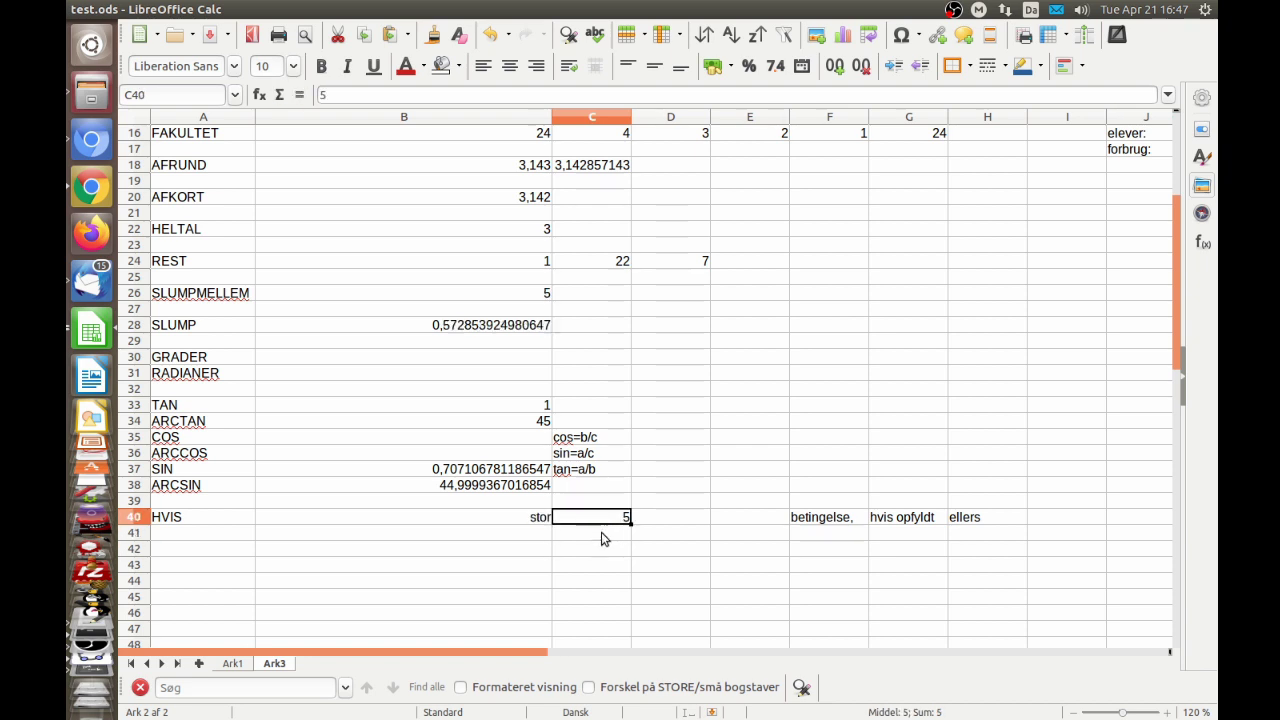
# Step: Enter 10, then 11, in C40 so B40 shows meget stor
pyautogui.write('10')
pyautogui.press('Return')
pyautogui.press('Up')
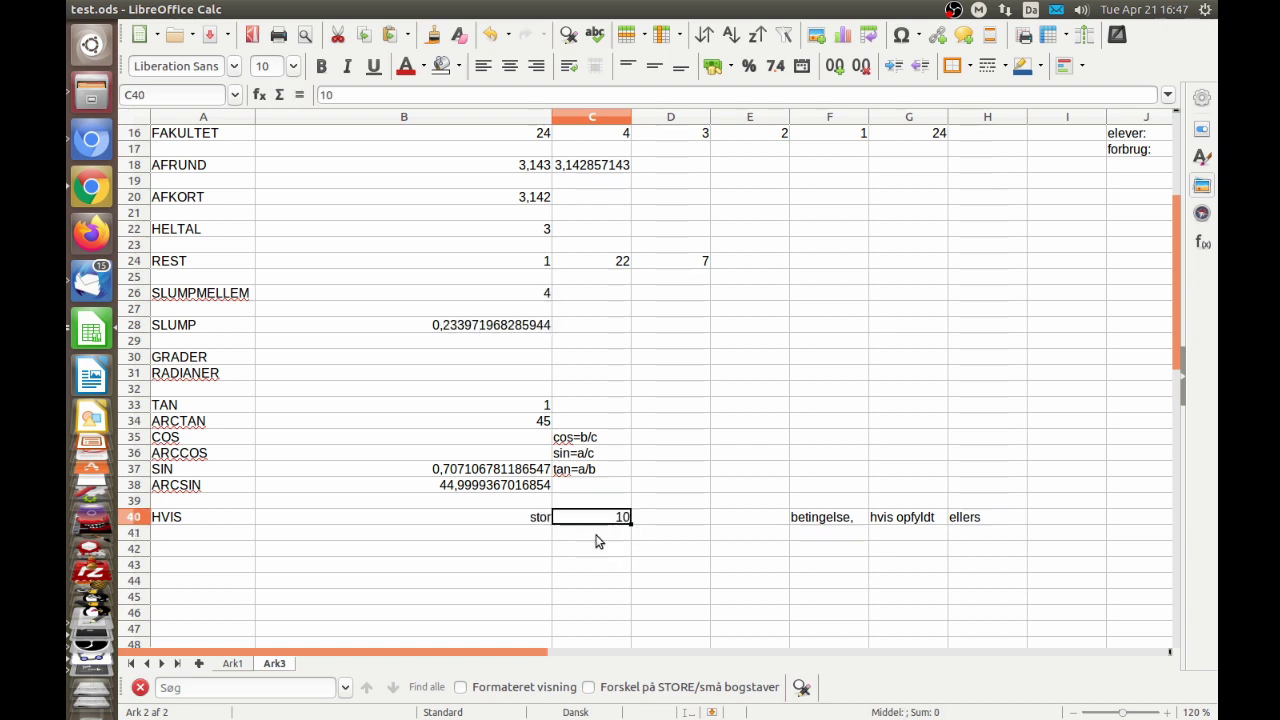
pyautogui.write('11')
pyautogui.press('Return')
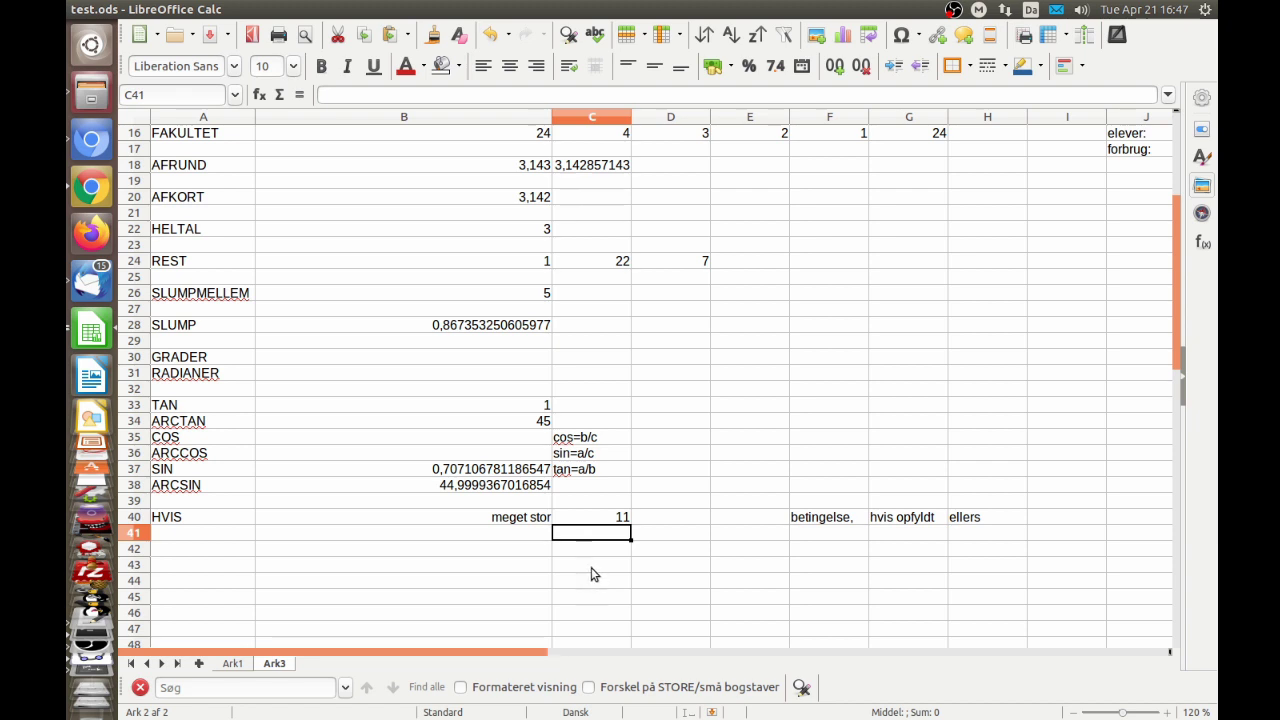
# Step: Review the three-level B40 formula without changes, then scroll down the sheet
pyautogui.click(503, 520)
pyautogui.doubleClick(503, 520)
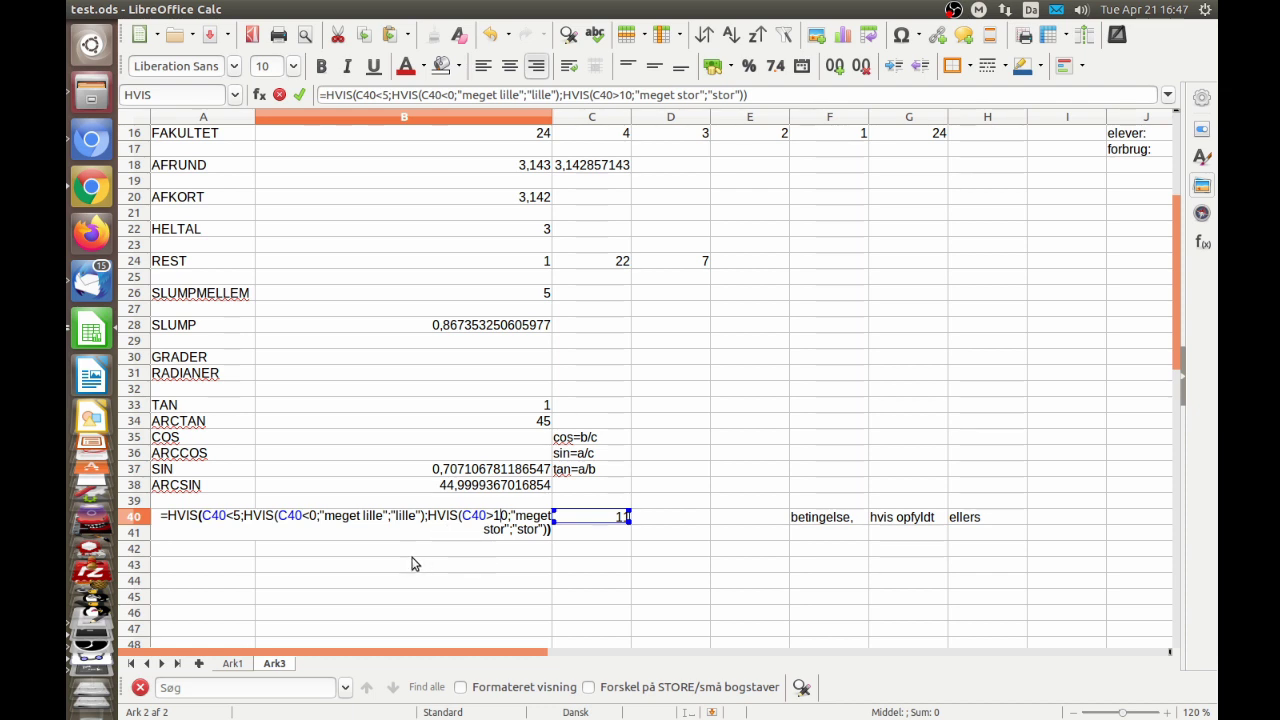
pyautogui.press('Return')
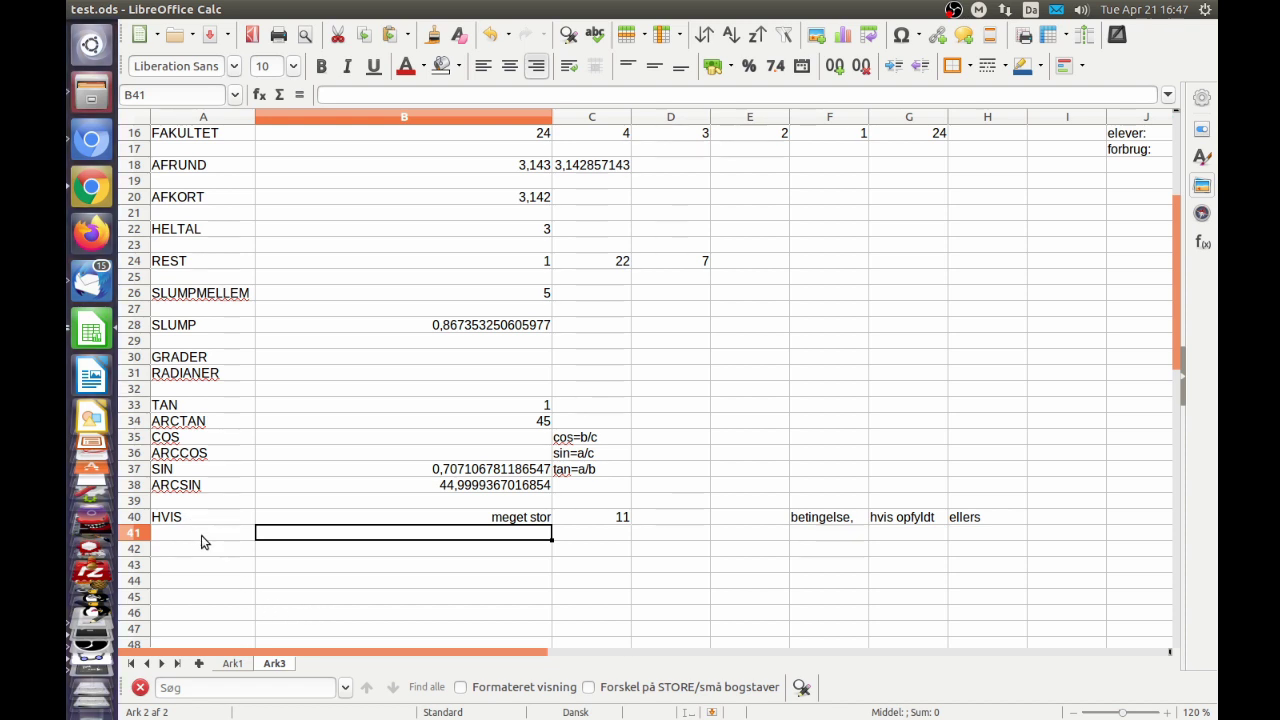
pyautogui.scroll(-3, 201, 537)
pyautogui.scroll(-2, 201, 537)
# Step: Move the TÆL label up to row 42
pyautogui.click(170, 550)
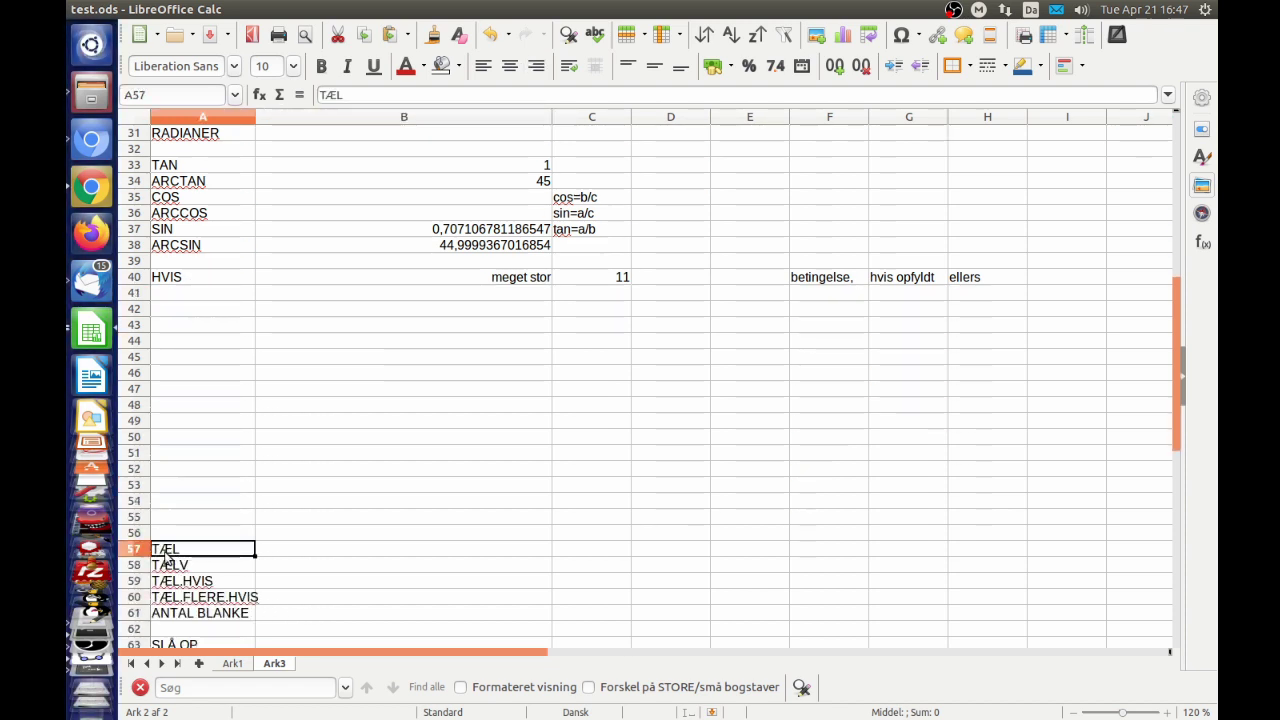
pyautogui.moveTo(170, 550)
pyautogui.mouseDown()
pyautogui.moveTo(172, 565)
pyautogui.moveTo(197, 460)
pyautogui.moveTo(200, 312)
pyautogui.mouseUp()
pyautogui.click(172, 550)
pyautogui.scroll(7, 203, 355)
pyautogui.scroll(-1, 210, 430)
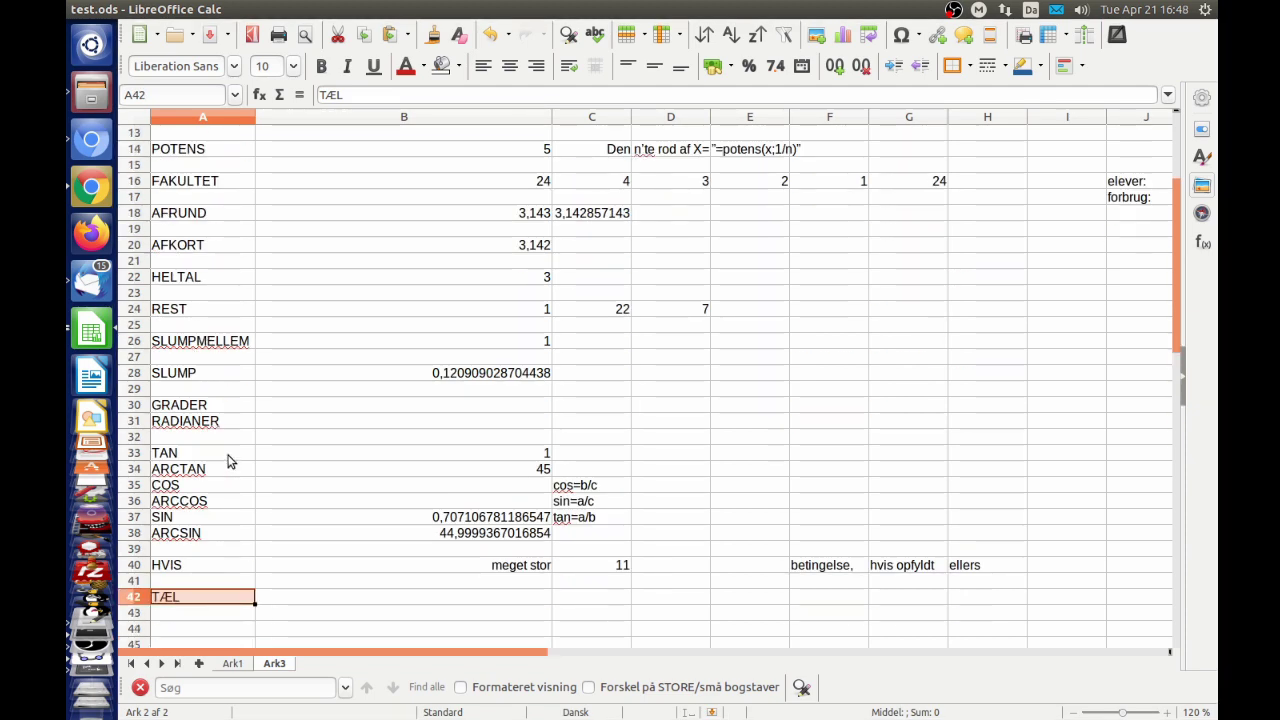
# Step: Enter the sample value 4 in E42, G43, H42 and I43
pyautogui.click(274, 600)
pyautogui.click(748, 597)
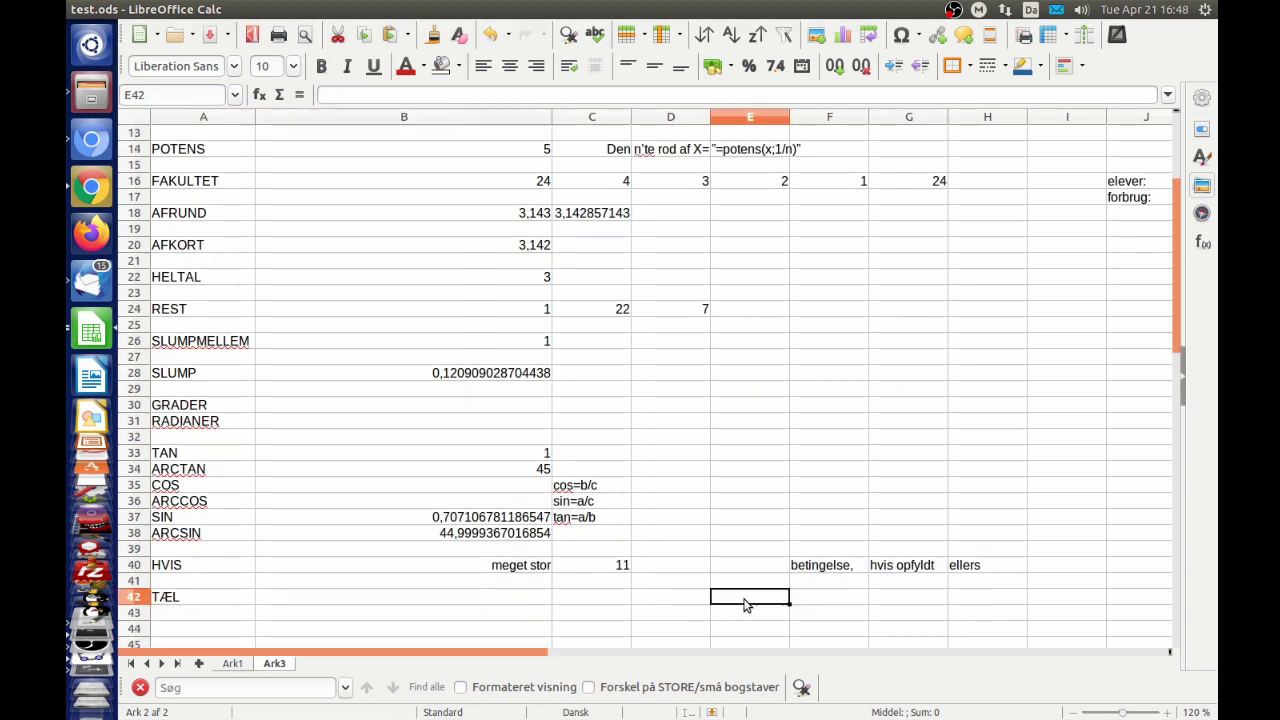
pyautogui.write('4')
pyautogui.click(930, 612)
pyautogui.write('4')
pyautogui.click(990, 597)
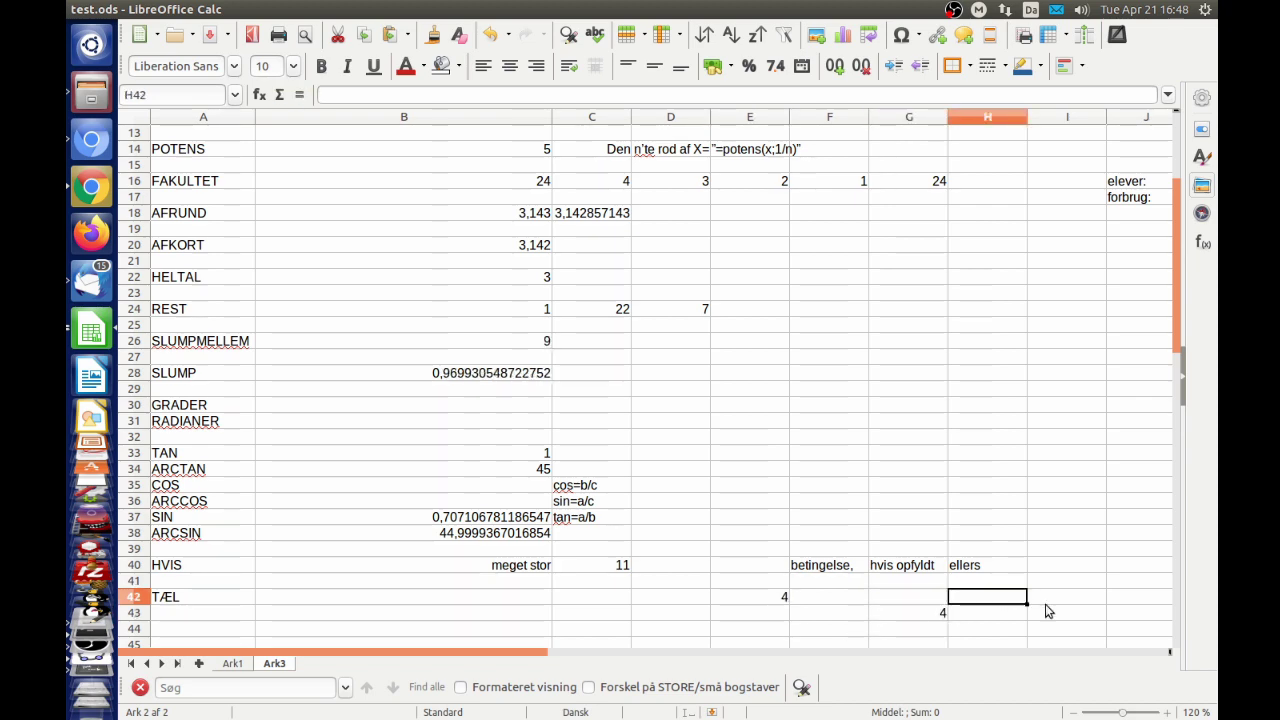
pyautogui.write('4')
pyautogui.moveTo(1108, 600); pyautogui.dragTo(1172, 600)
pyautogui.click(962, 612)
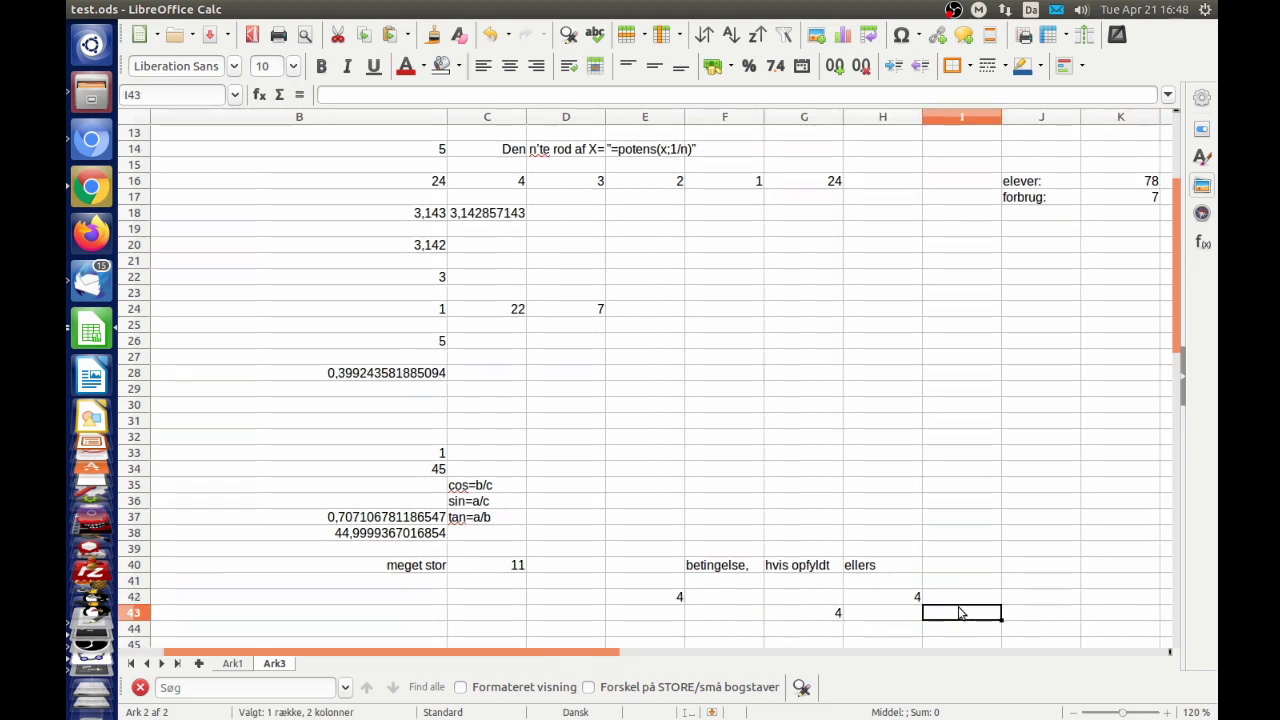
pyautogui.write('4')
pyautogui.click(648, 600)
pyautogui.press('Home')
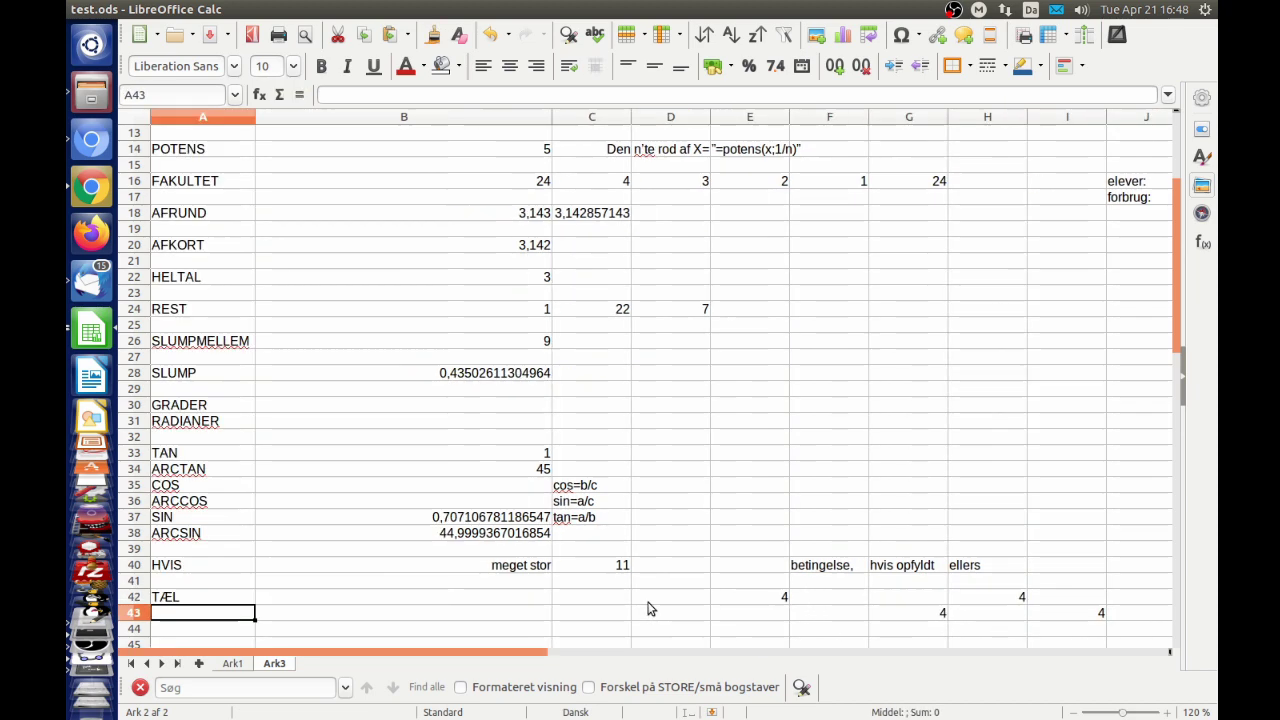
# Step: Enter =TÆL(E42:I43) in B42 to count the numeric test values
pyautogui.click(480, 603)
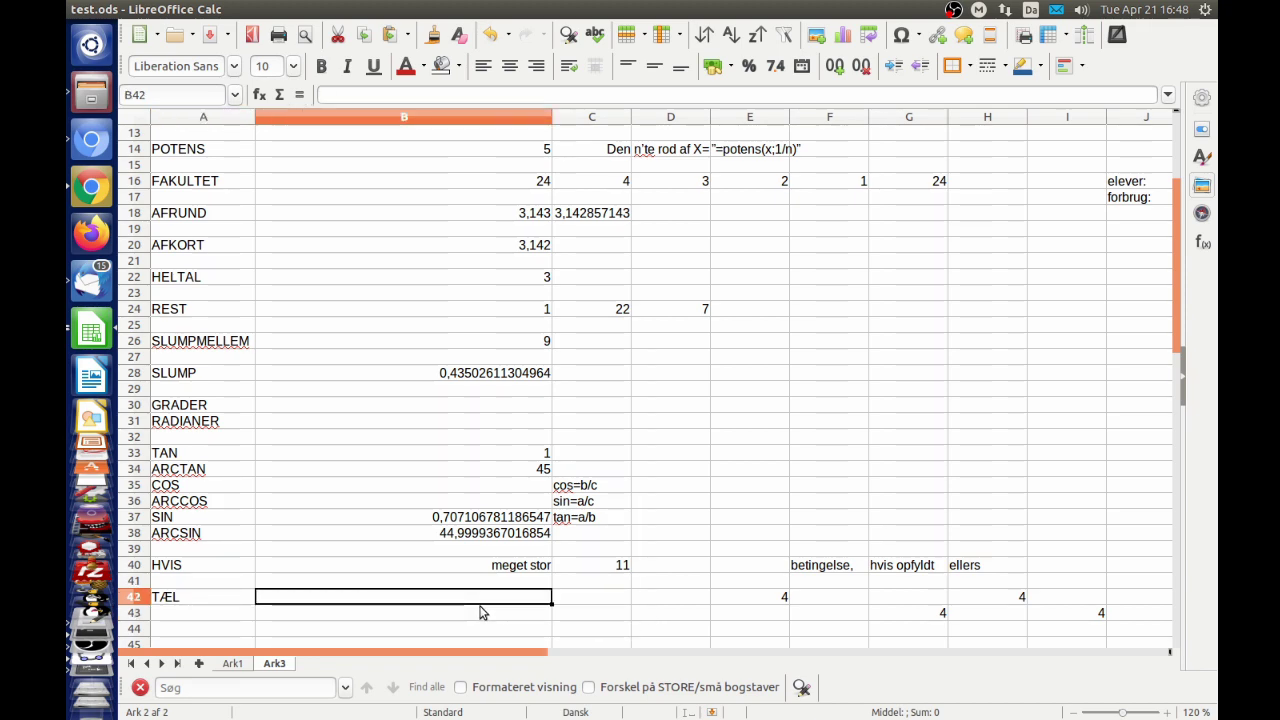
pyautogui.write('=')
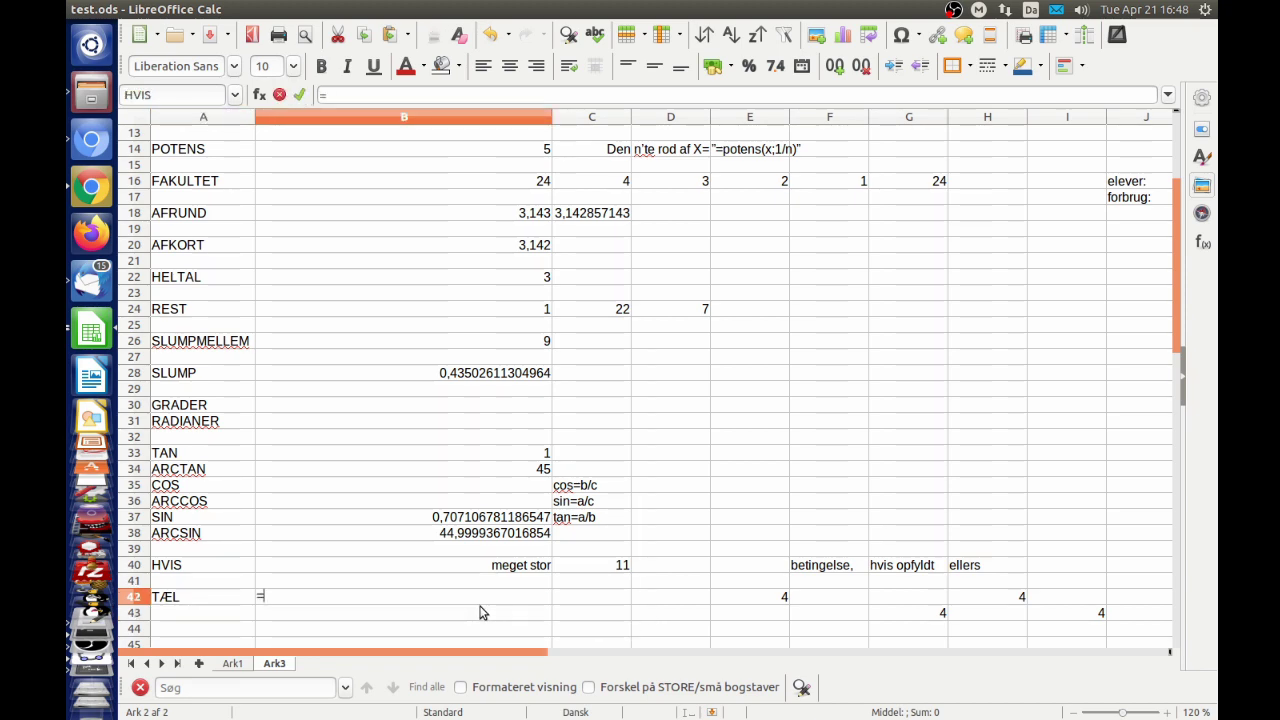
pyautogui.write('tæl(')
pyautogui.moveTo(766, 594); pyautogui.dragTo(1060, 620)
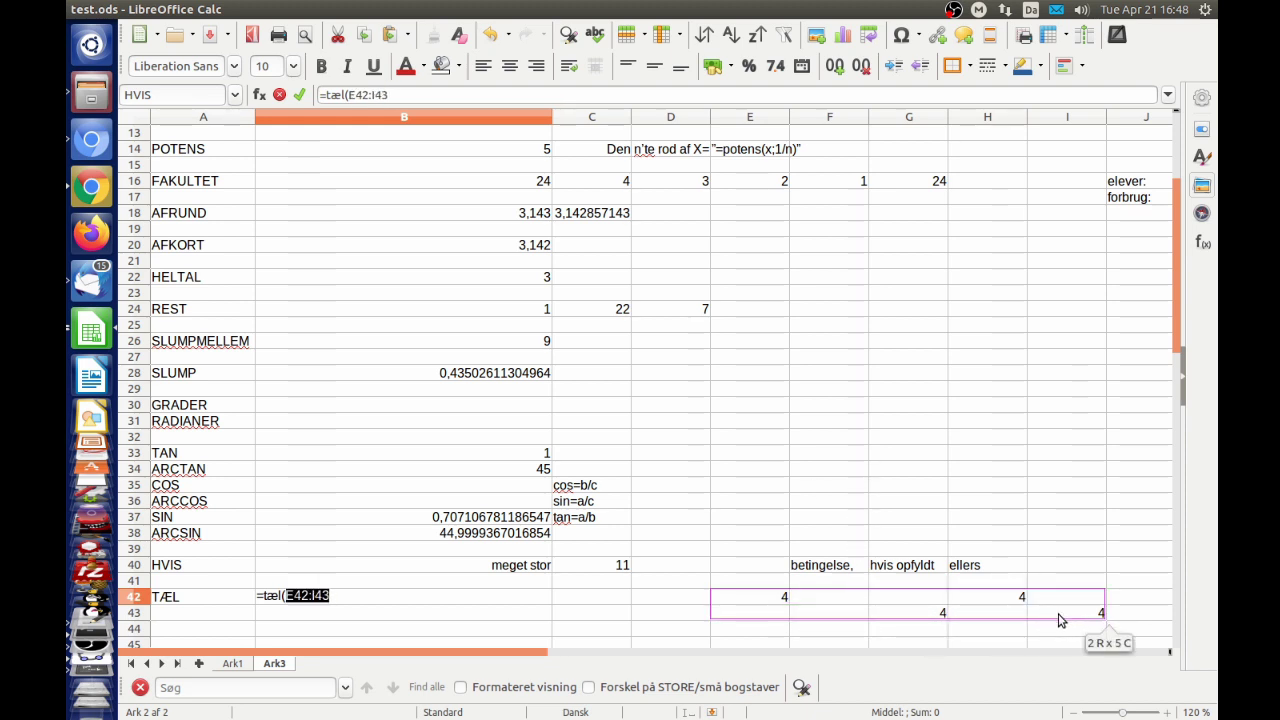
pyautogui.press('Return')
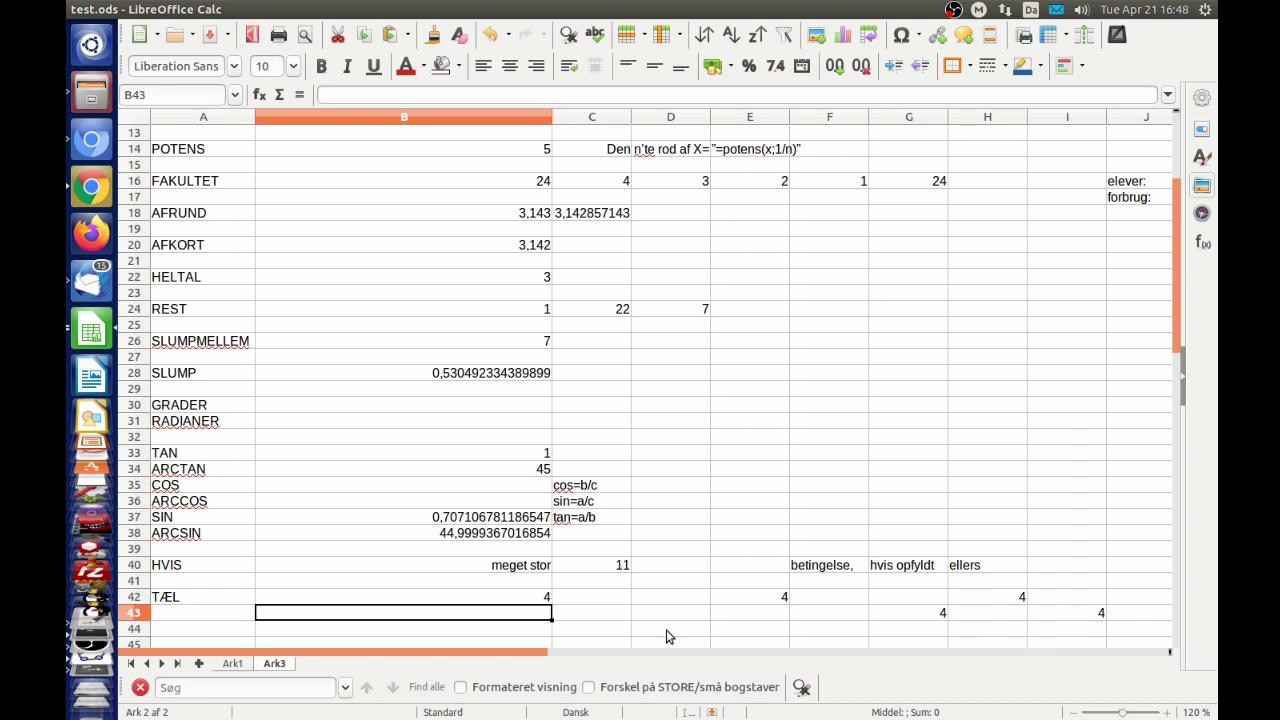
pyautogui.press('Up')
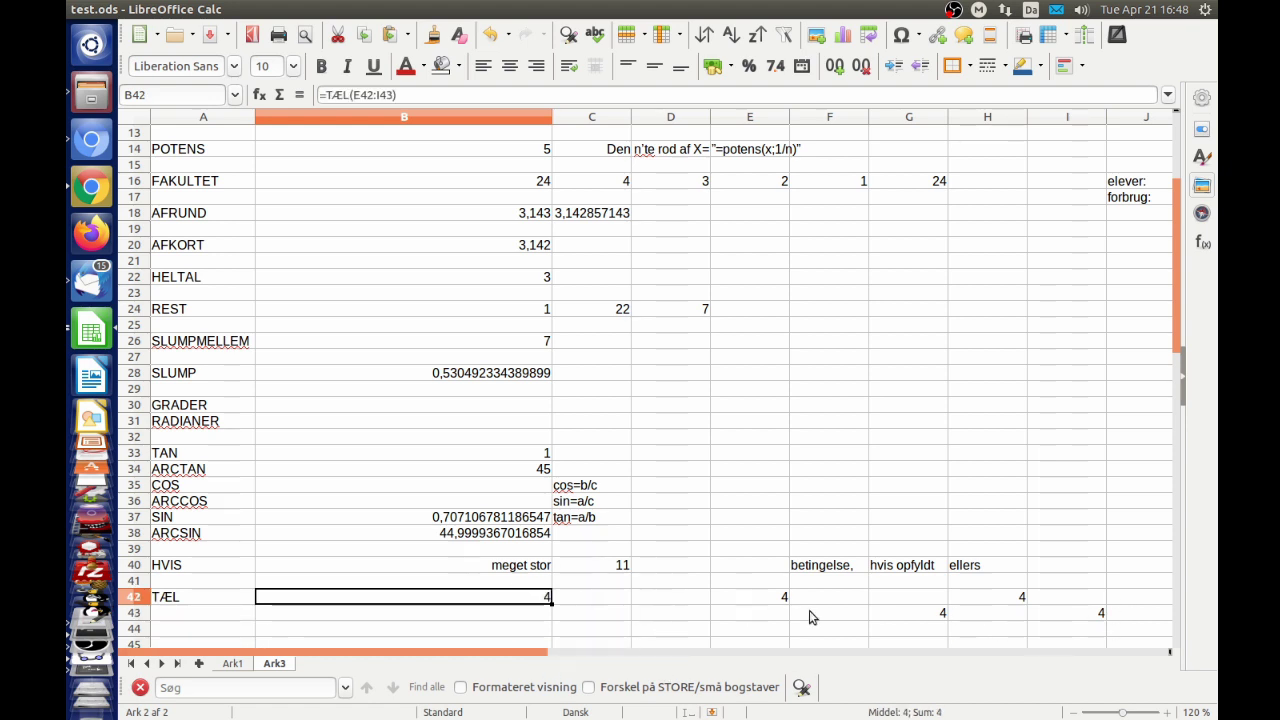
pyautogui.click(845, 603)
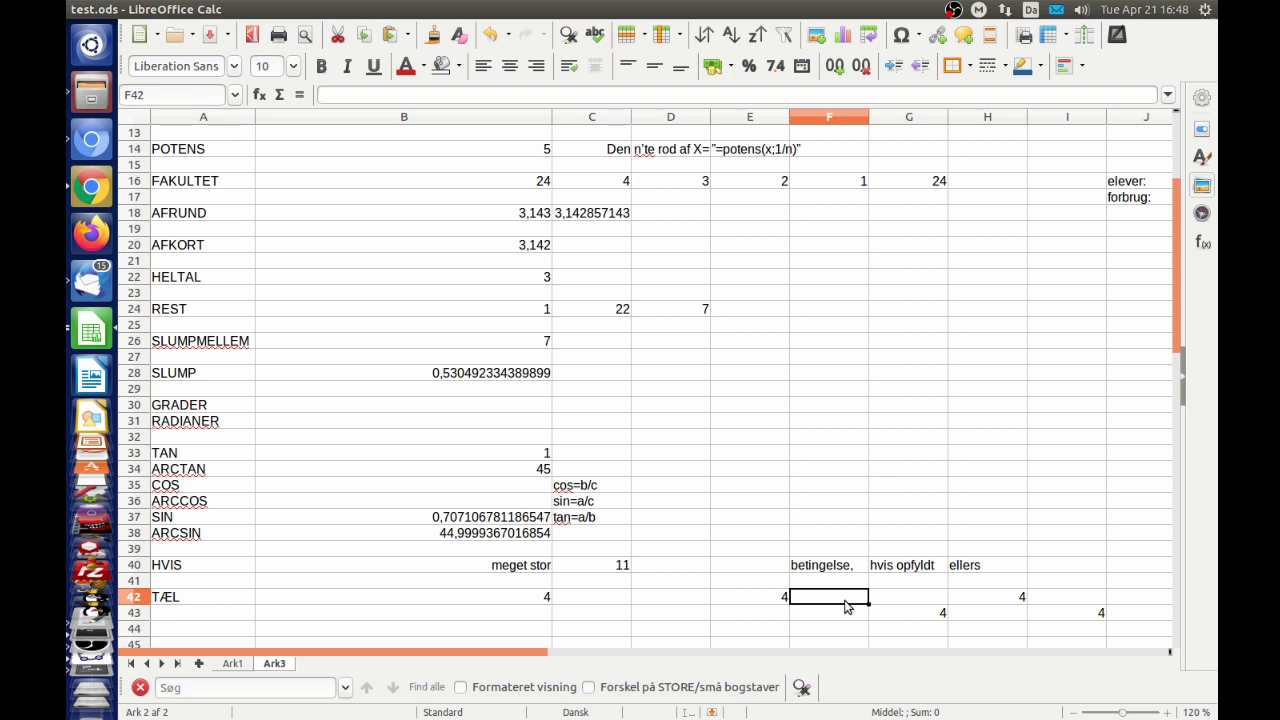
pyautogui.press('Left')
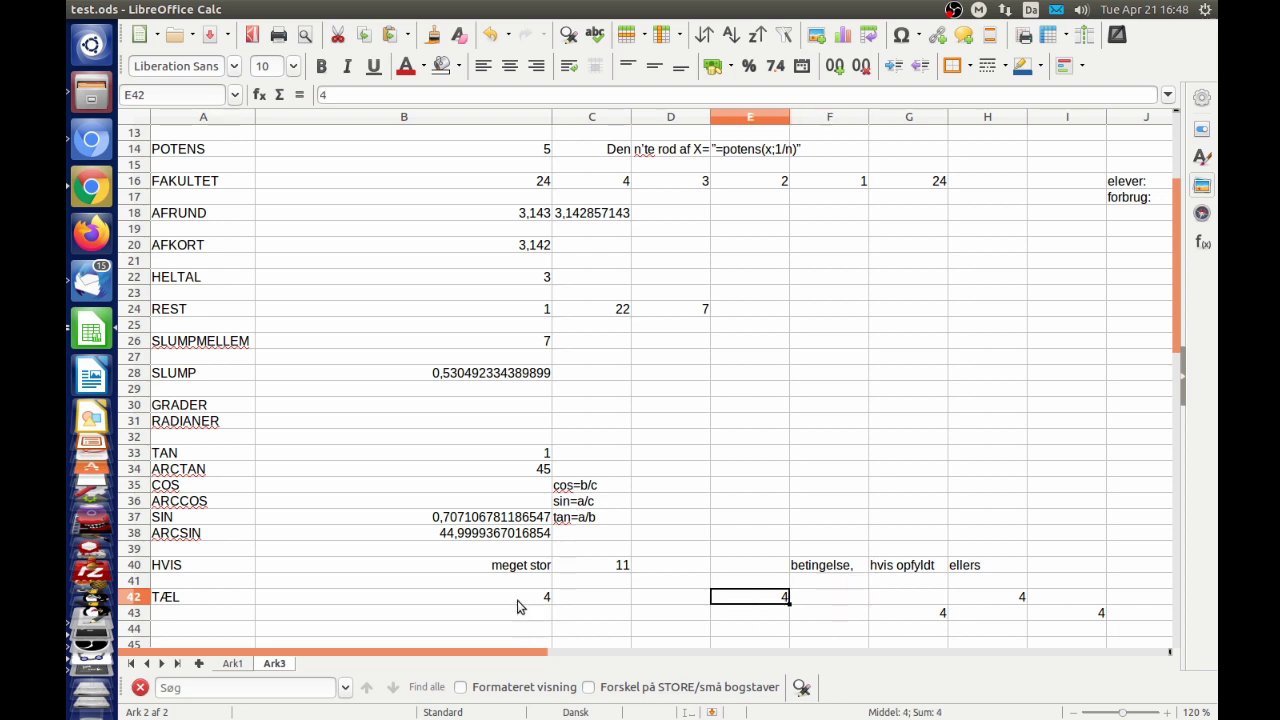
pyautogui.click(520, 603)
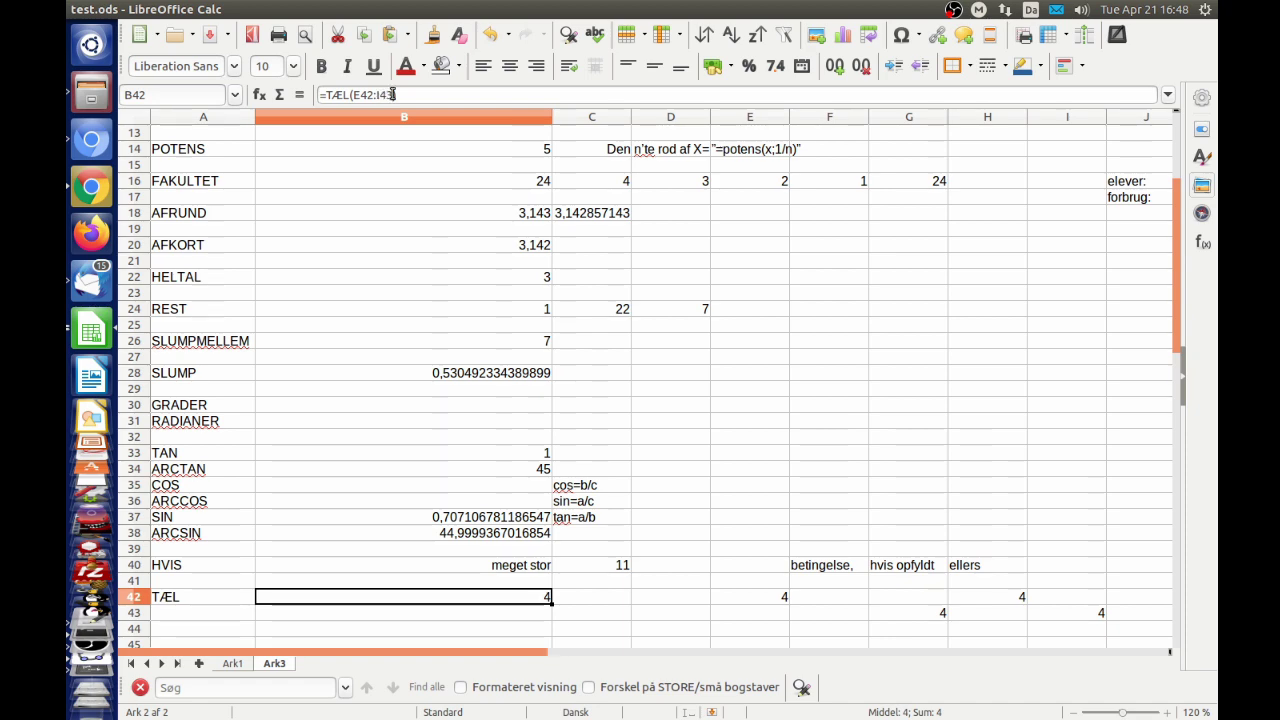
# Step: Widen B42's formula to =TÆL(E40:I43), which returns 4
pyautogui.click(357, 96)
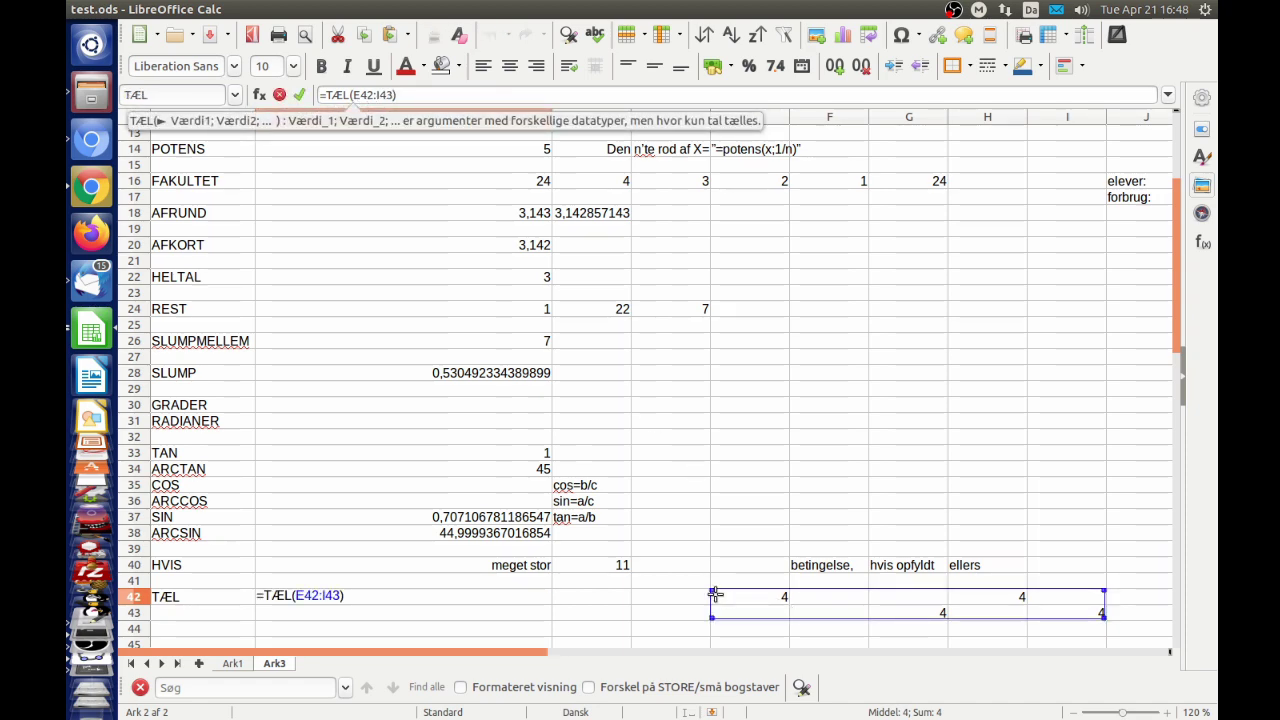
pyautogui.moveTo(712, 591); pyautogui.dragTo(720, 563)
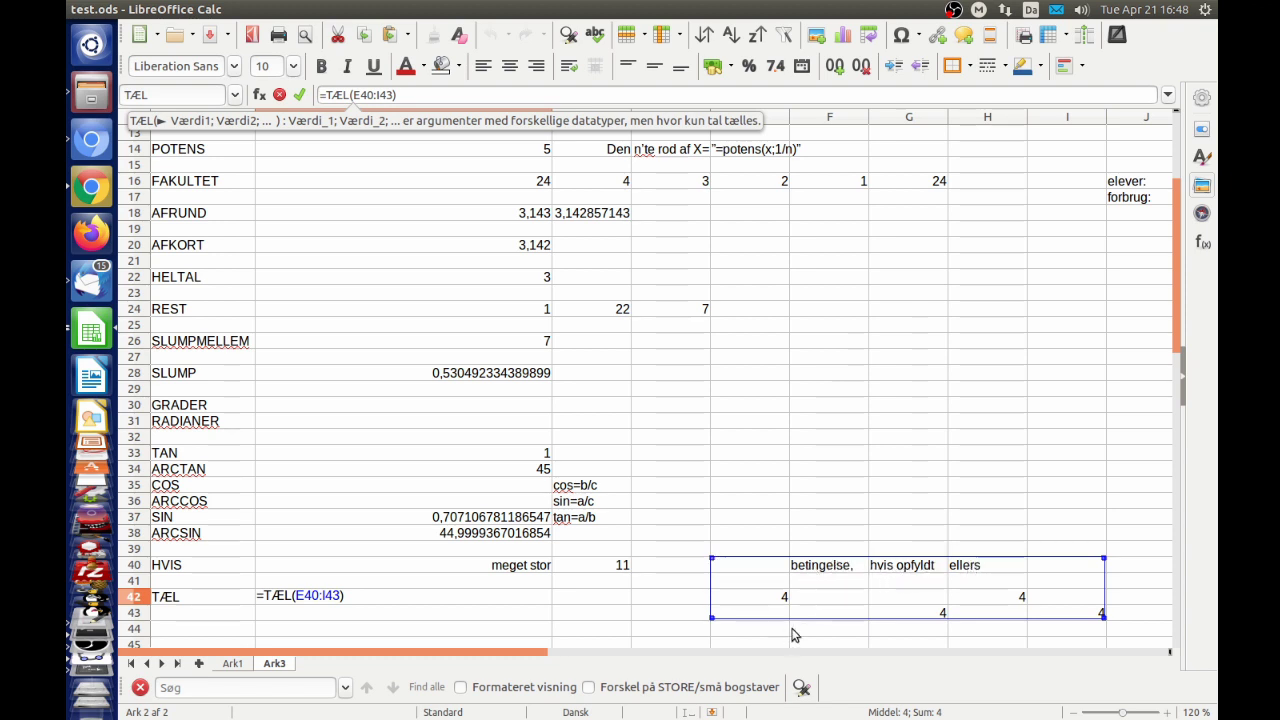
pyautogui.press('Return')
pyautogui.press('Down')
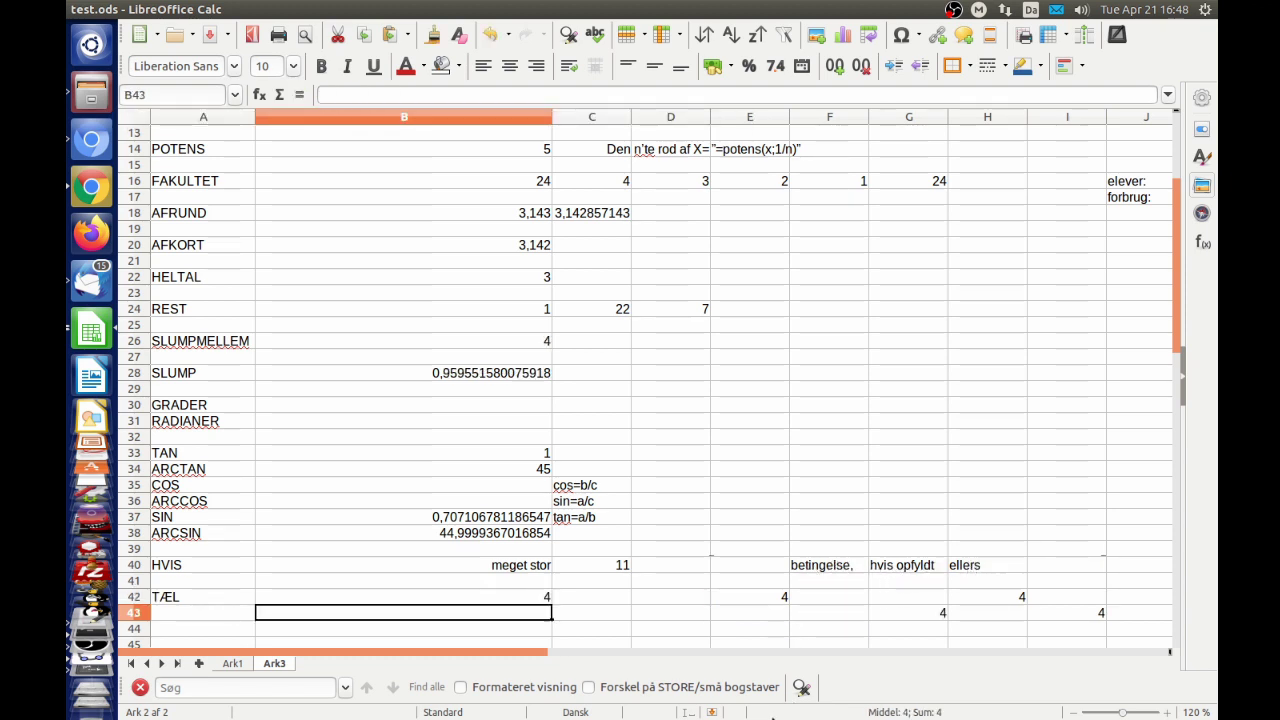
pyautogui.press('Up')
pyautogui.click(846, 566)
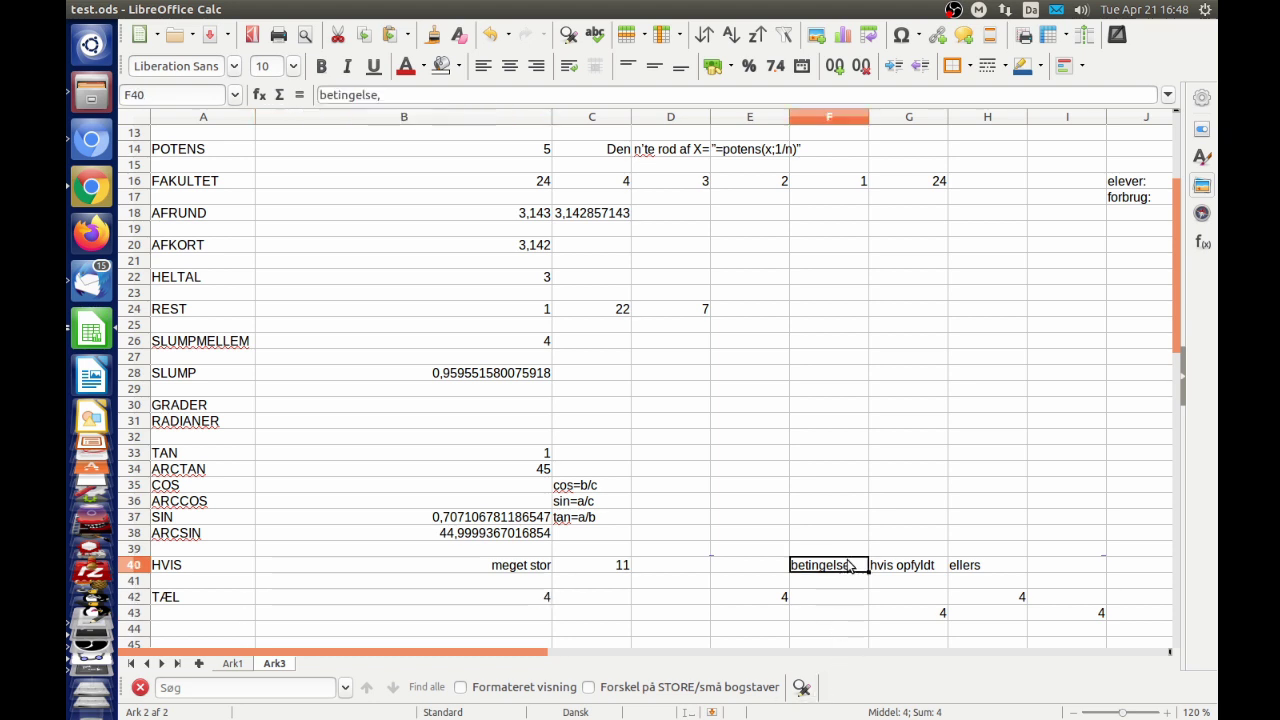
pyautogui.hotkey('shift', 'Right')
pyautogui.hotkey('shift', 'Right')
pyautogui.press('Right')
pyautogui.click(567, 617)
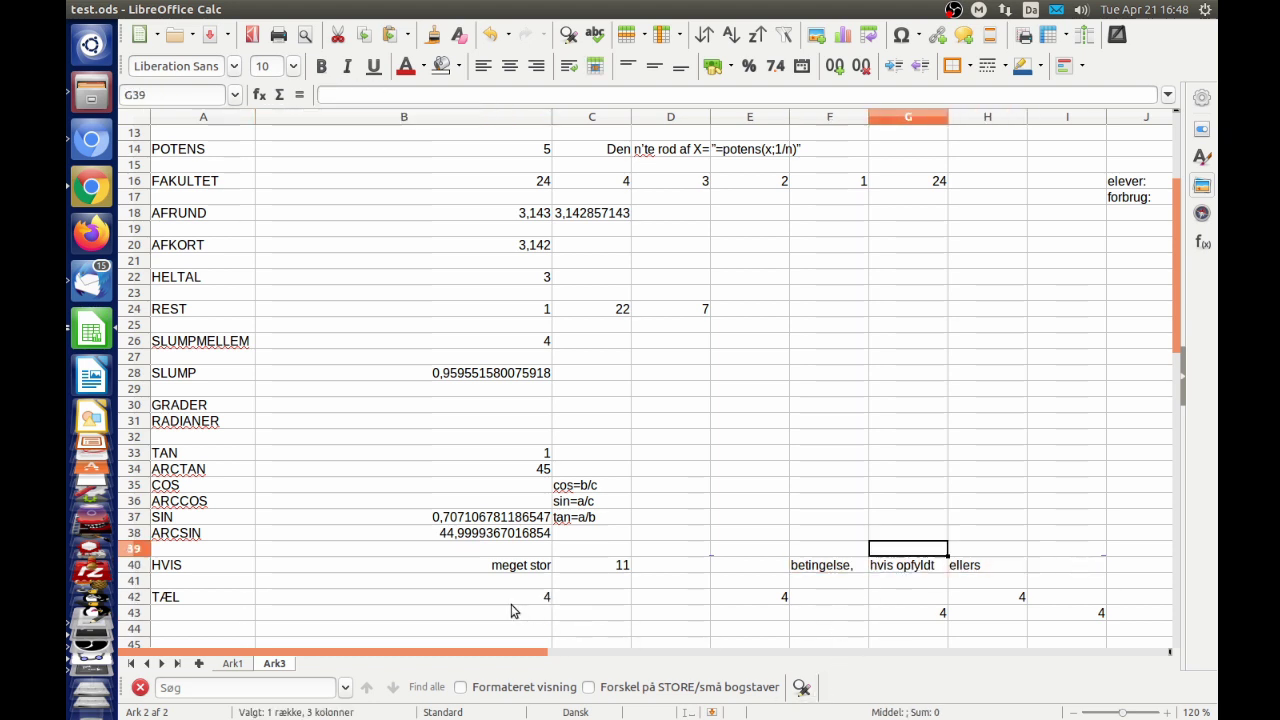
pyautogui.click(512, 598)
# Step: Copy the TÆLV label from A58 into A43
pyautogui.scroll(-2, 280, 567)
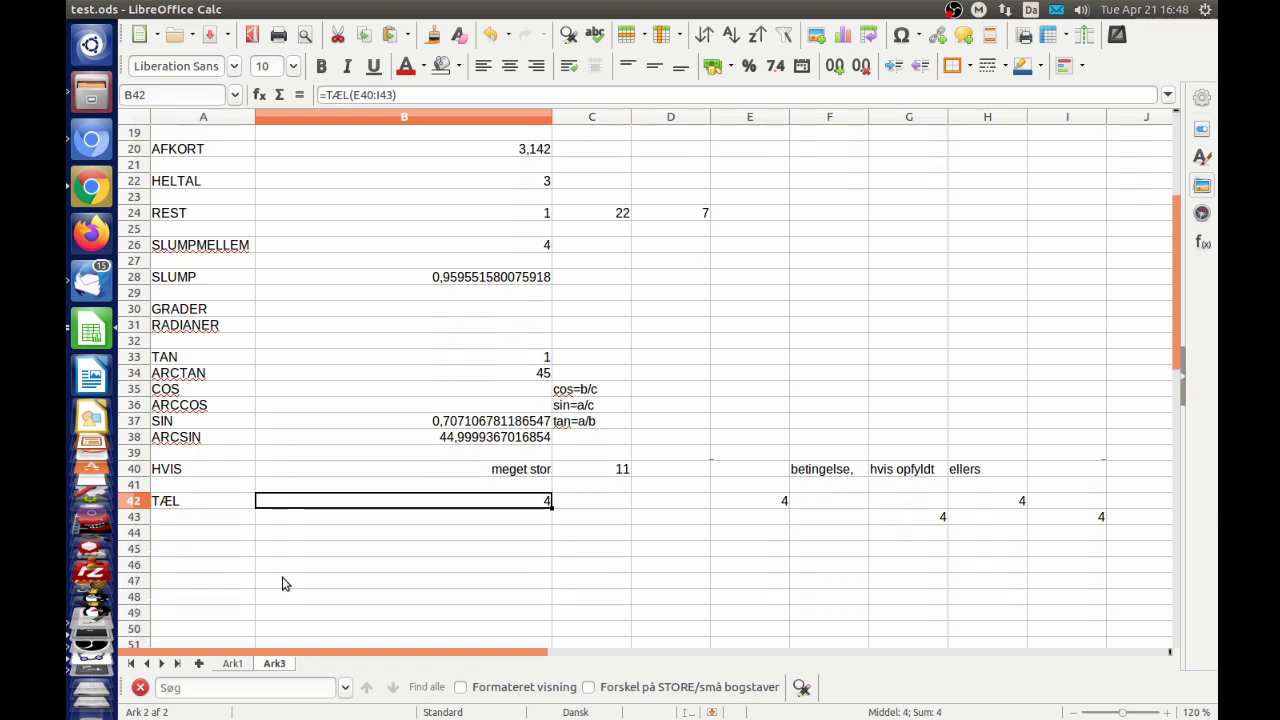
pyautogui.scroll(-1, 280, 567)
pyautogui.scroll(-1, 260, 565)
pyautogui.scroll(-1, 259, 565)
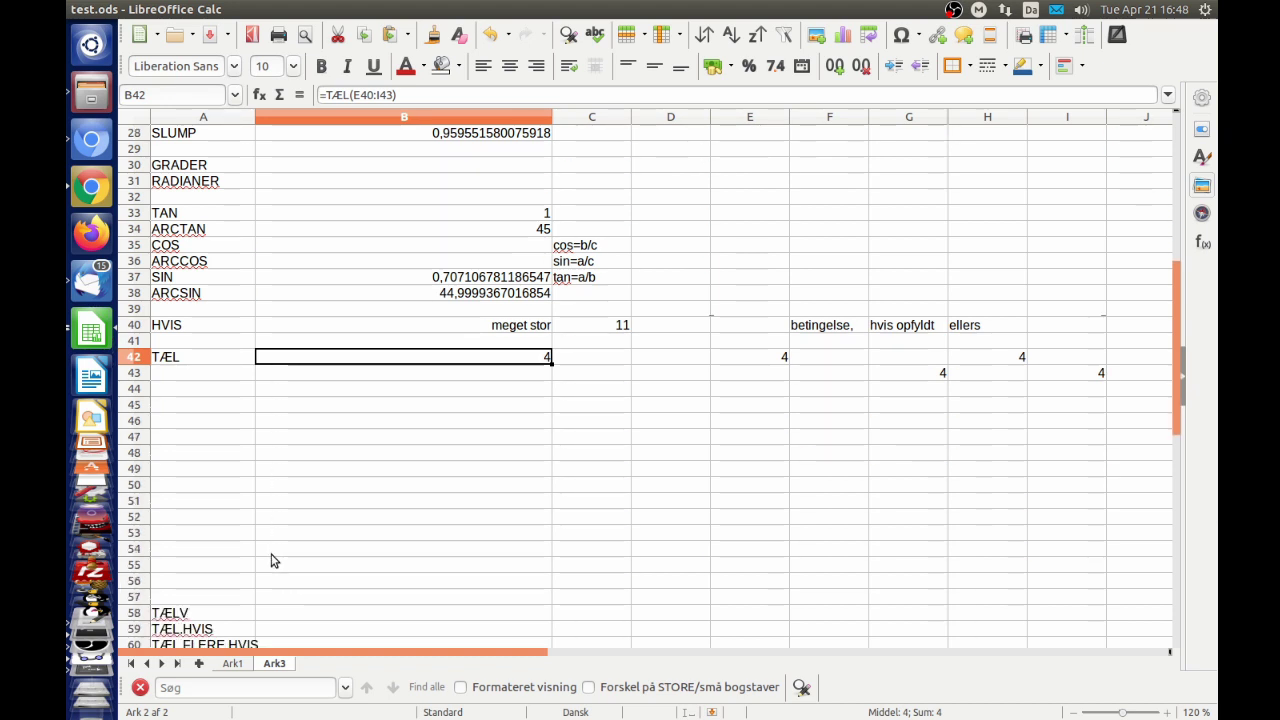
pyautogui.click(184, 616)
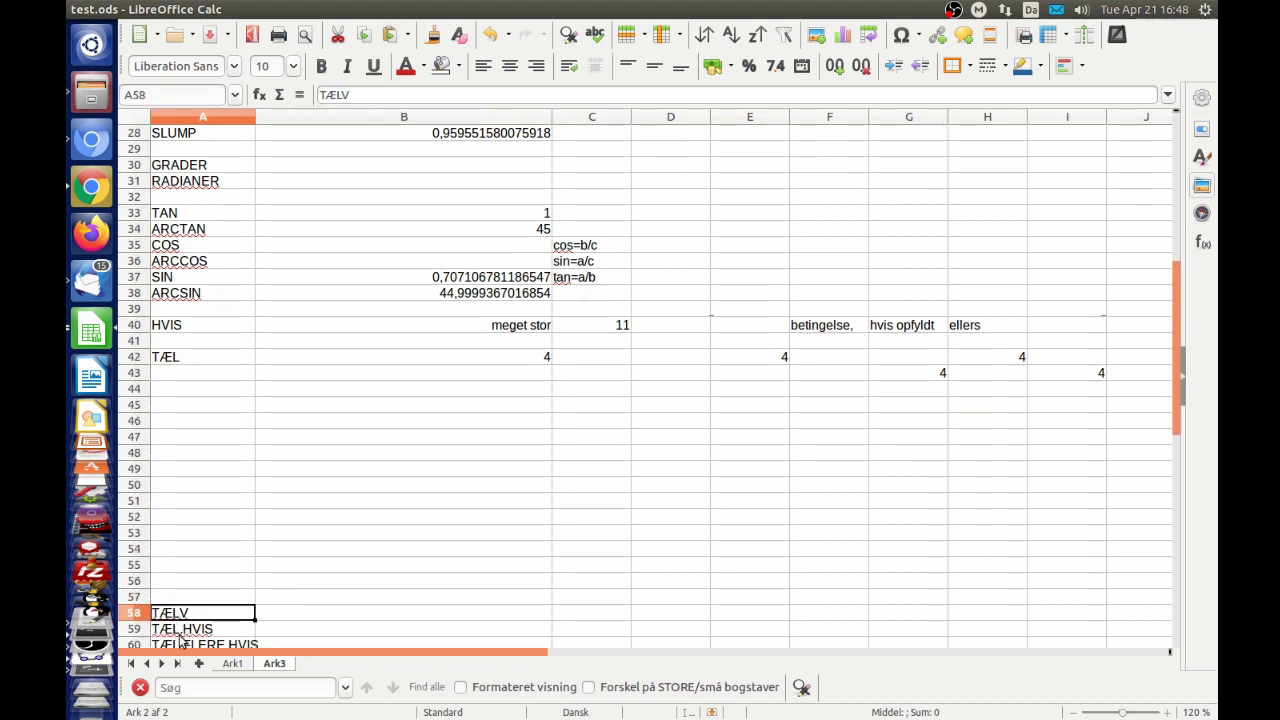
pyautogui.hotkey('ctrl', 'c')
pyautogui.press('Up')
pyautogui.press('Up')
pyautogui.press('Up')
pyautogui.press('Up')
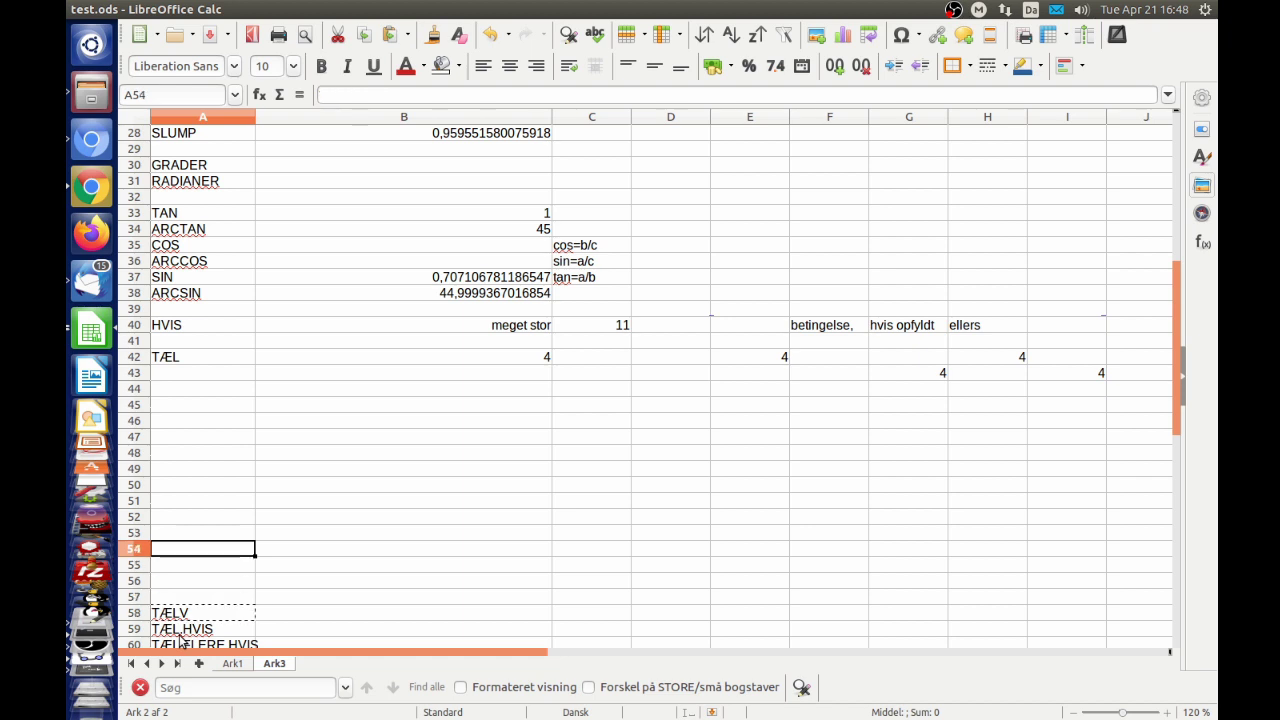
pyautogui.press('Up')
pyautogui.press('Up')
pyautogui.press('Up')
pyautogui.hotkey('ctrl', 'v')
pyautogui.press('Up')
# Step: Enter =TÆLV(E42:I43) in B43
pyautogui.press('Right')
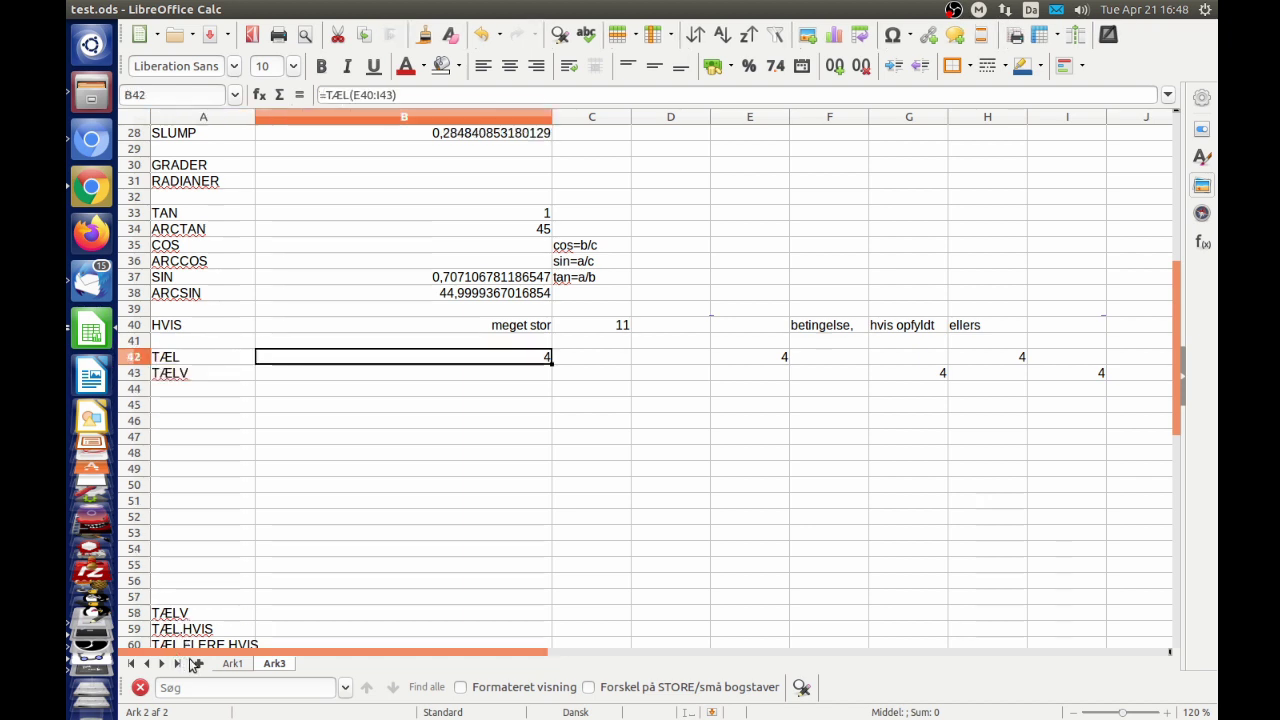
pyautogui.press('Down')
pyautogui.write('=')
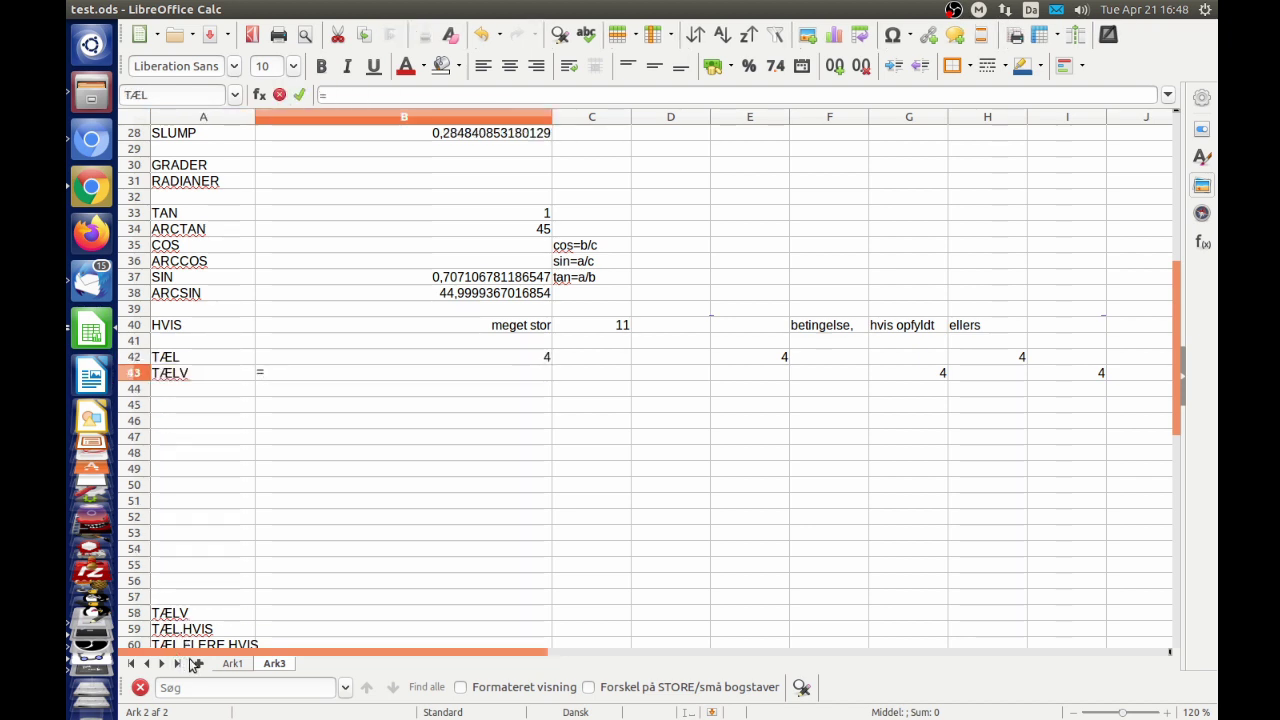
pyautogui.write('tælV')
pyautogui.press('Return')
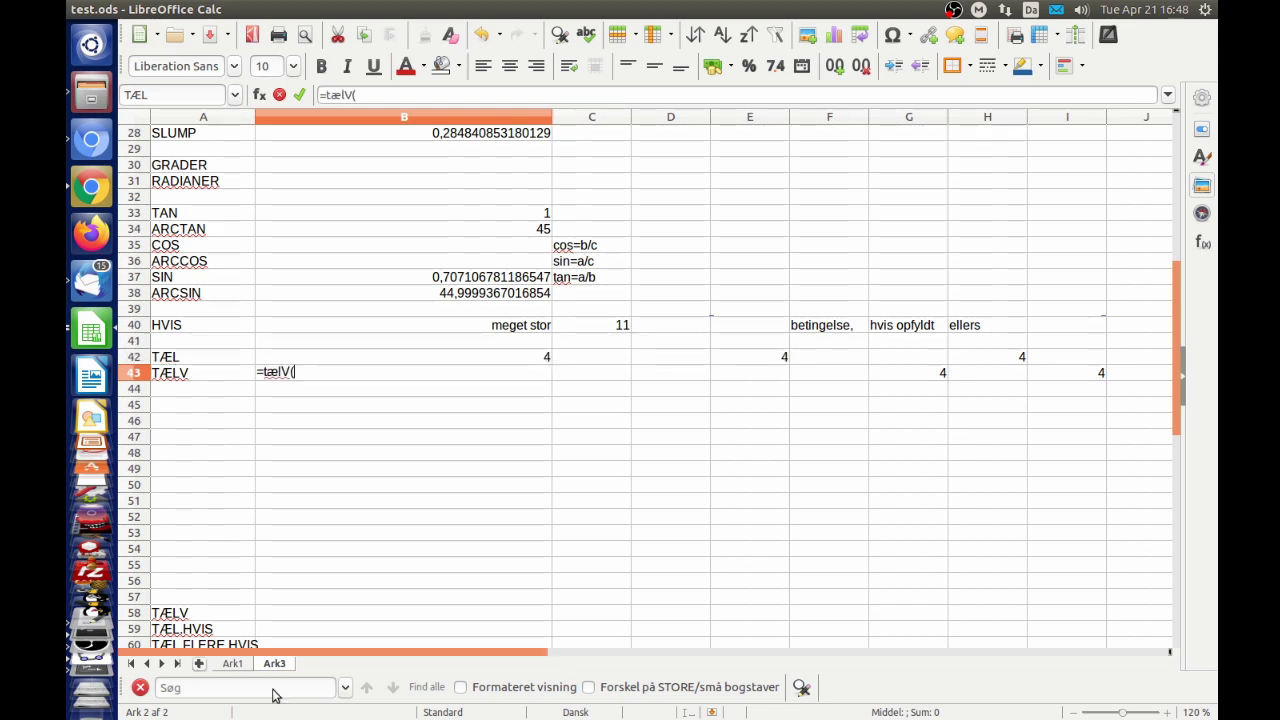
pyautogui.moveTo(852, 362); pyautogui.dragTo(777, 376)
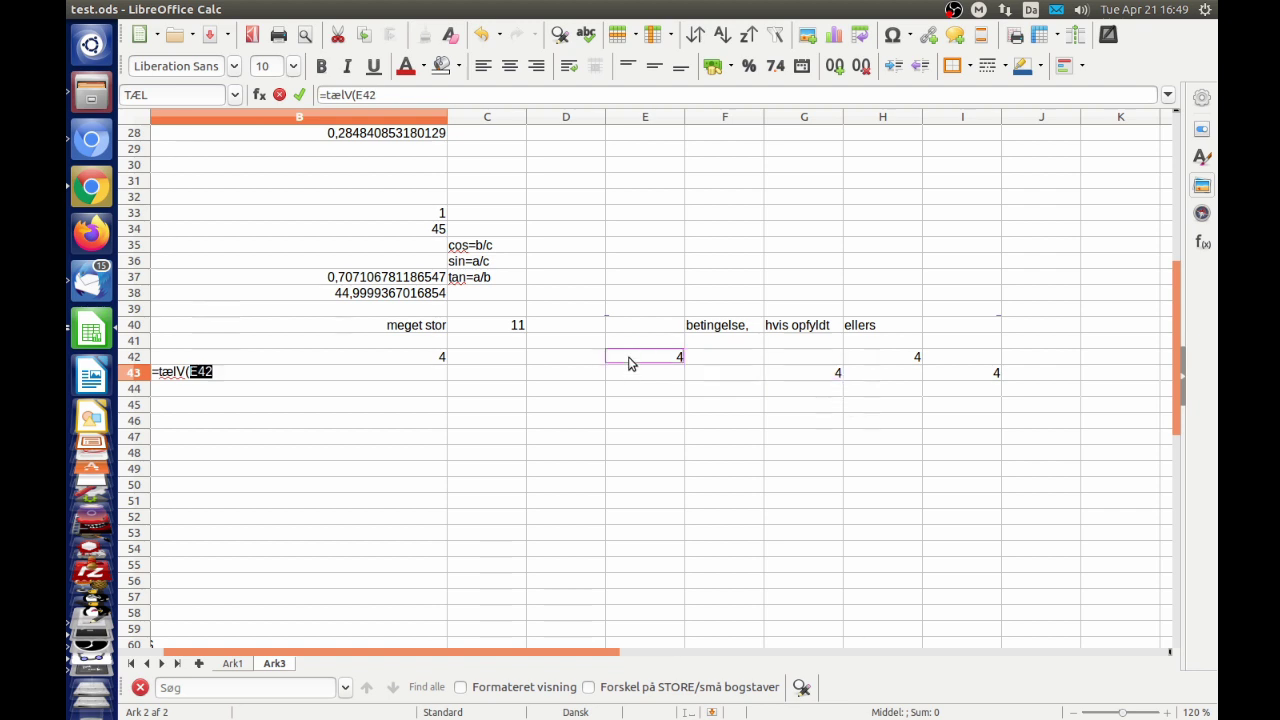
pyautogui.moveTo(627, 373); pyautogui.dragTo(935, 380)
pyautogui.press('Return')
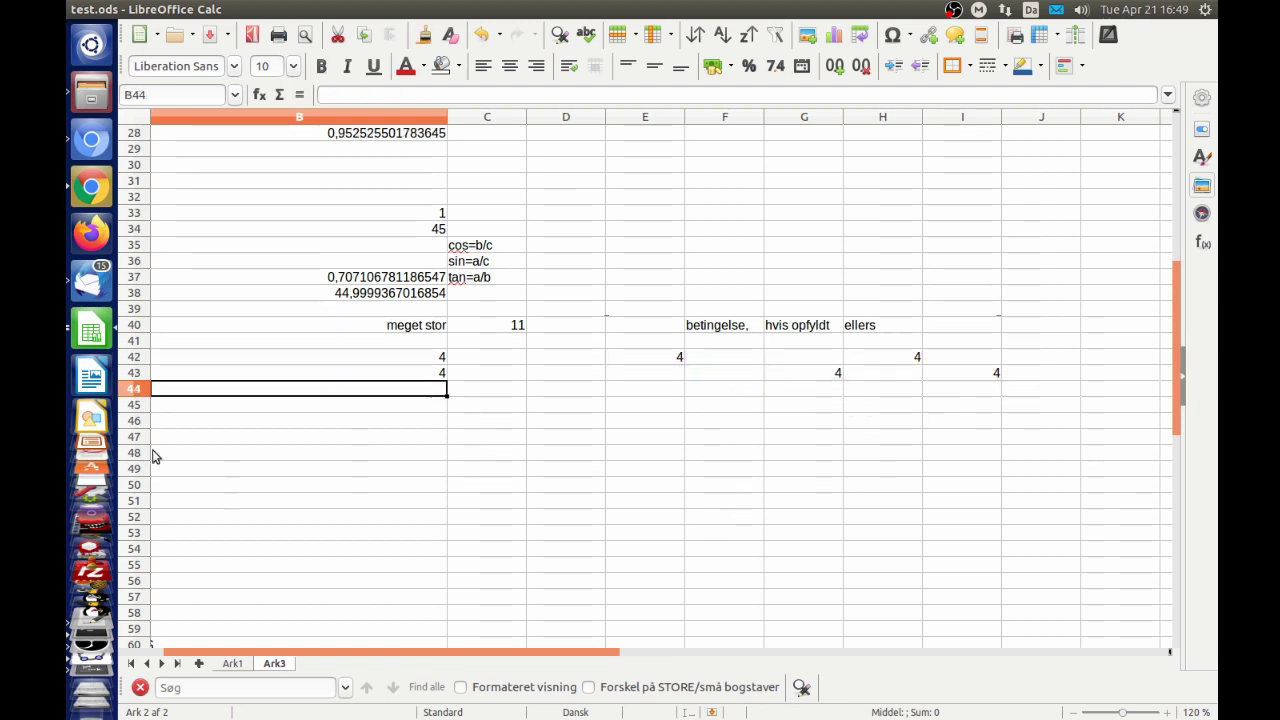
# Step: Widen B43's range to E40:I43 so it returns 7
pyautogui.press('Left')
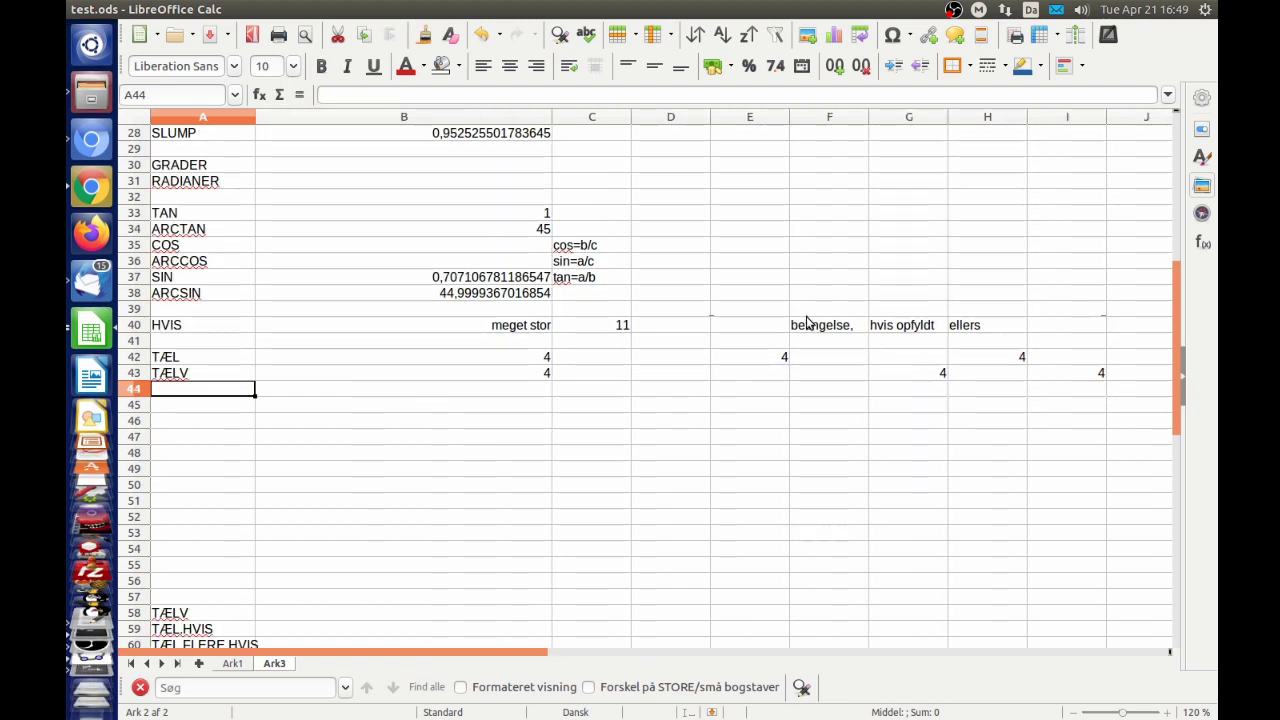
pyautogui.press('Up')
pyautogui.press('Right')
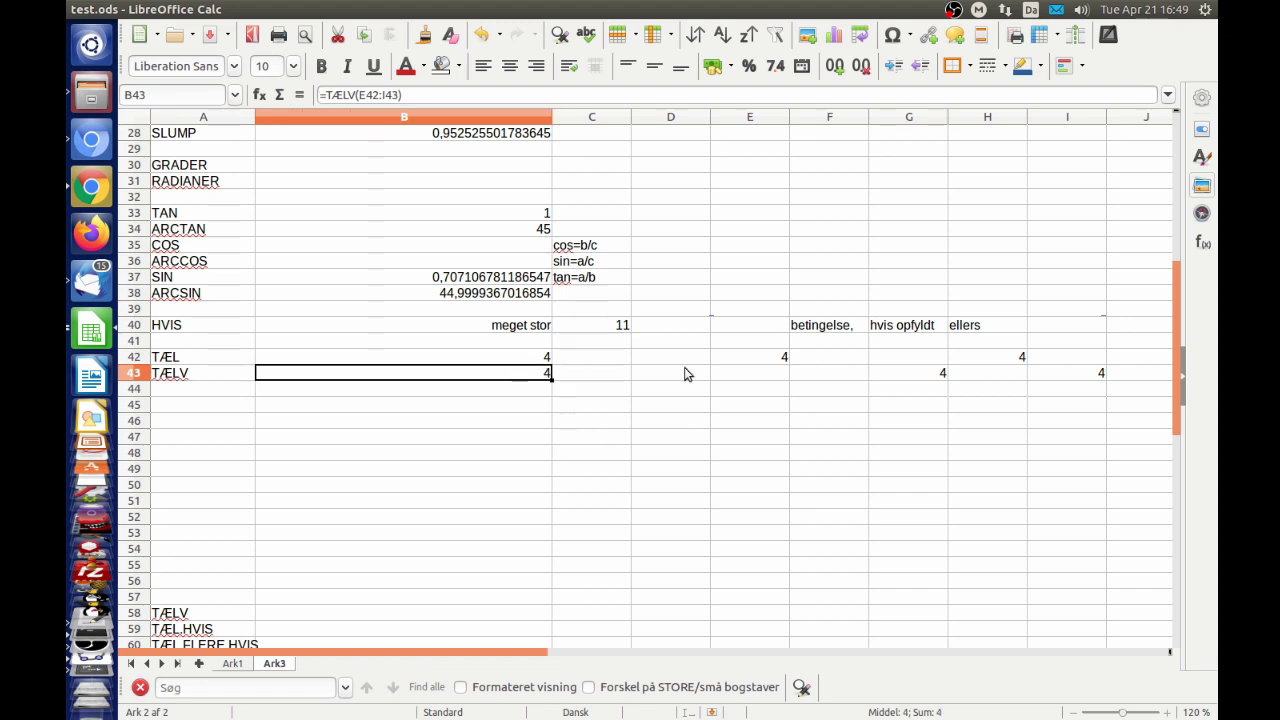
pyautogui.doubleClick(468, 378)
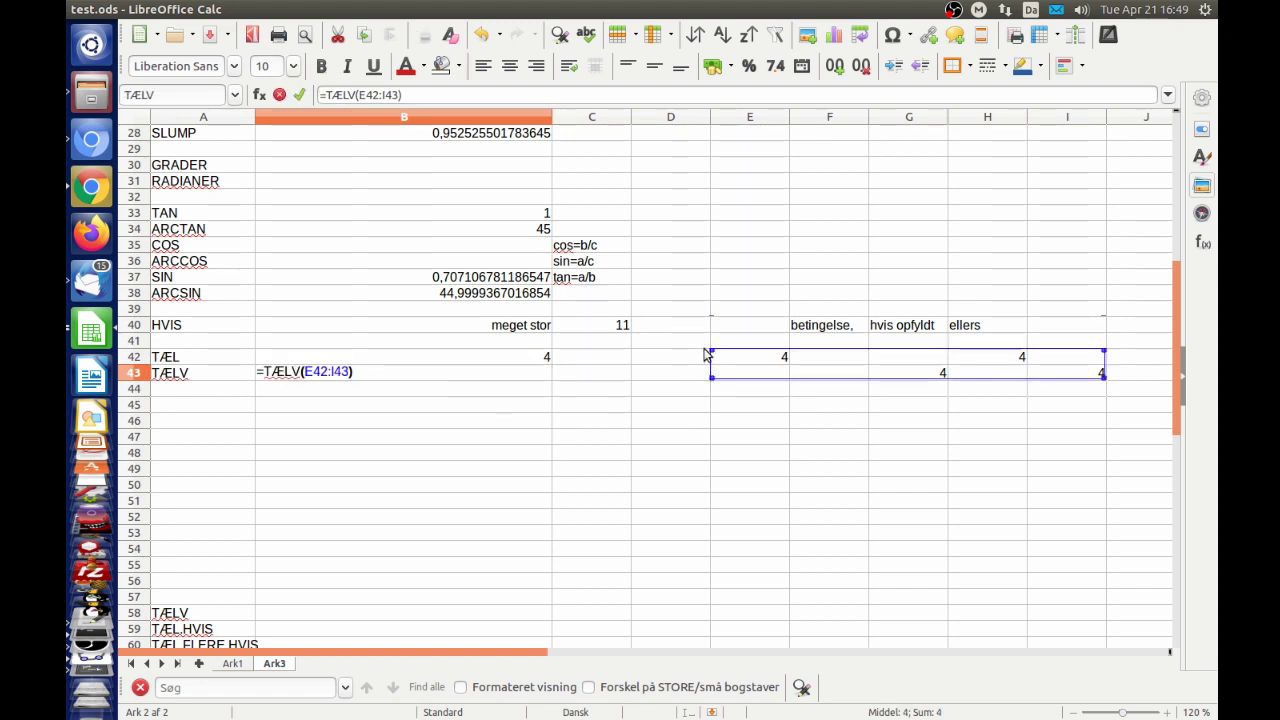
pyautogui.moveTo(711, 350); pyautogui.dragTo(725, 318)
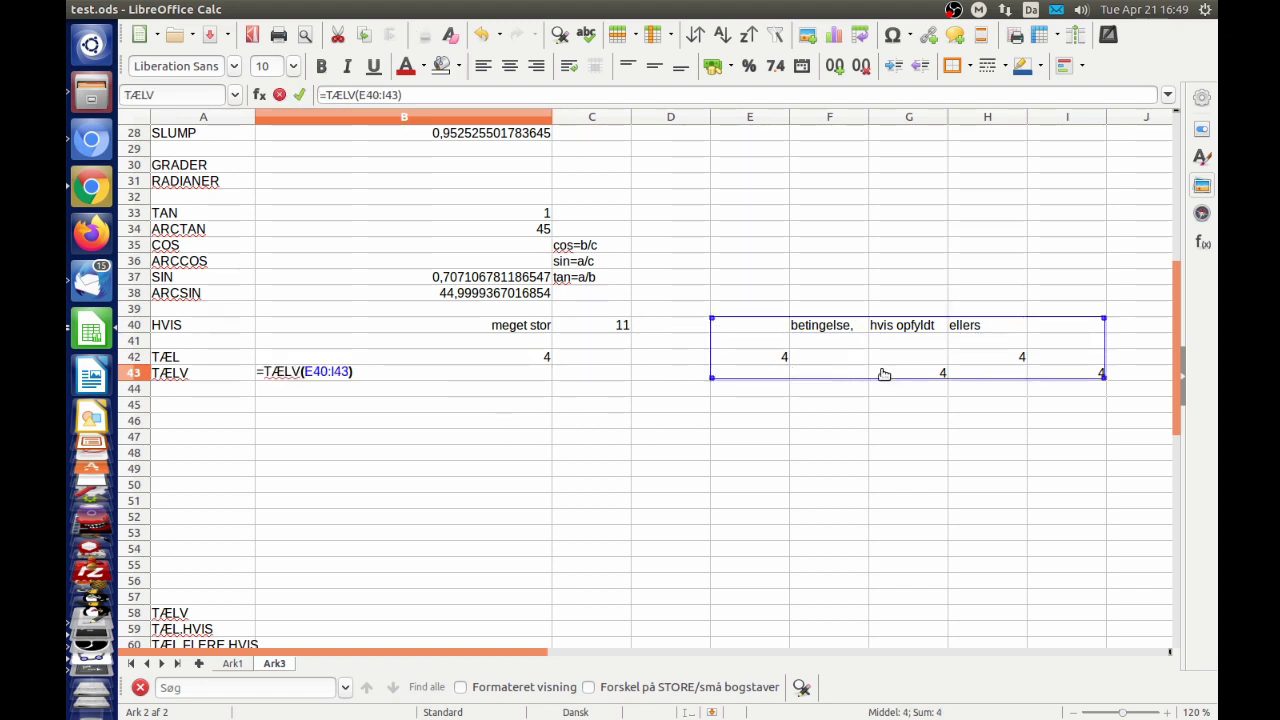
pyautogui.press('Return')
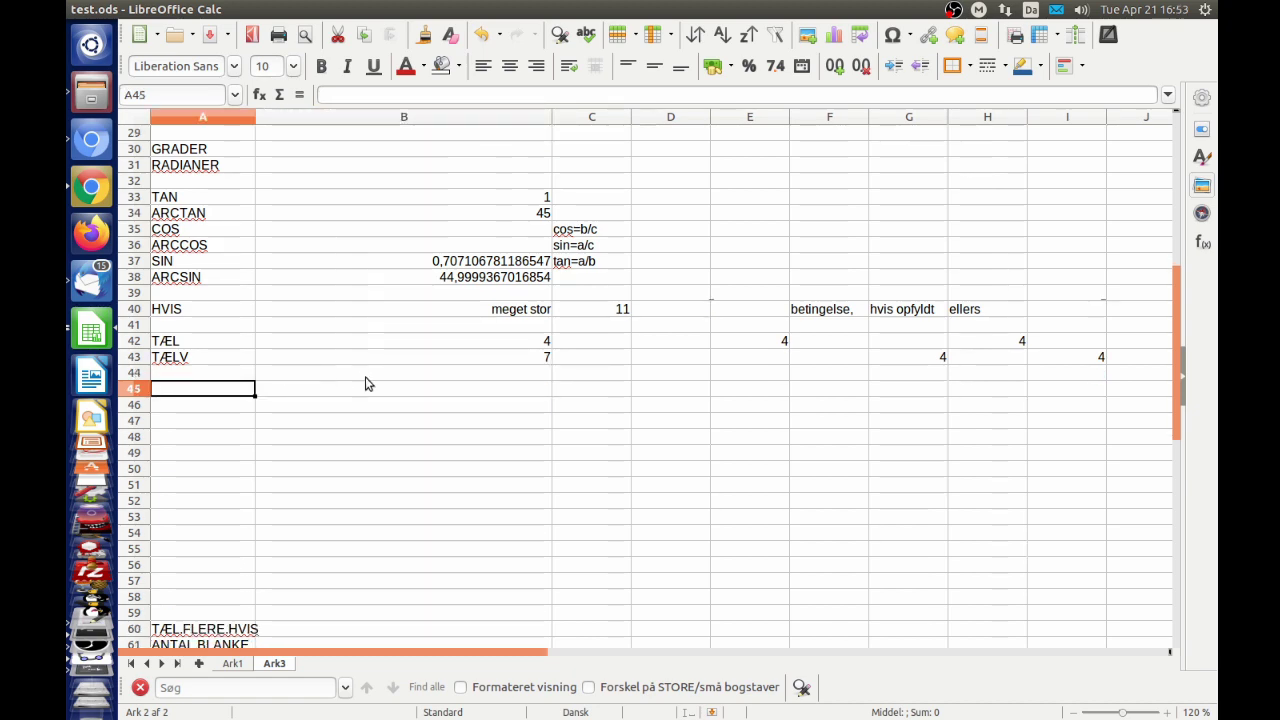
# Step: Label A45 as TÆL.HVIS
pyautogui.click(197, 600)
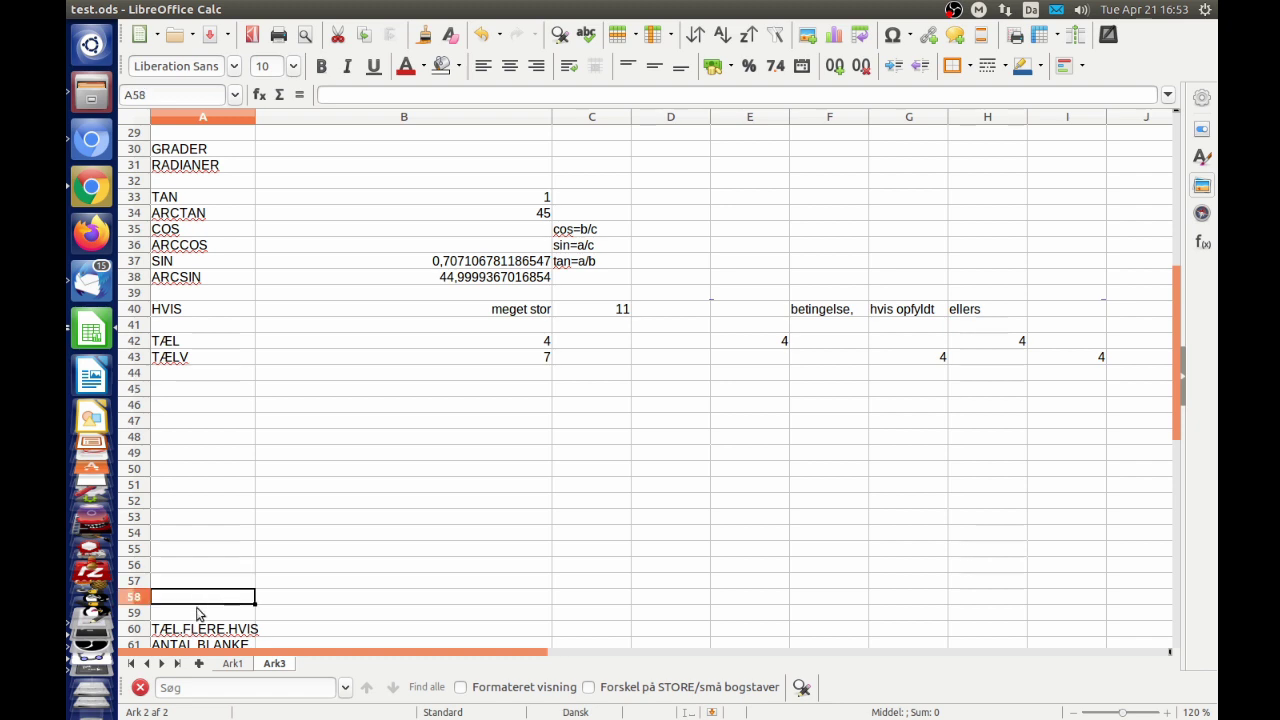
pyautogui.click(189, 388)
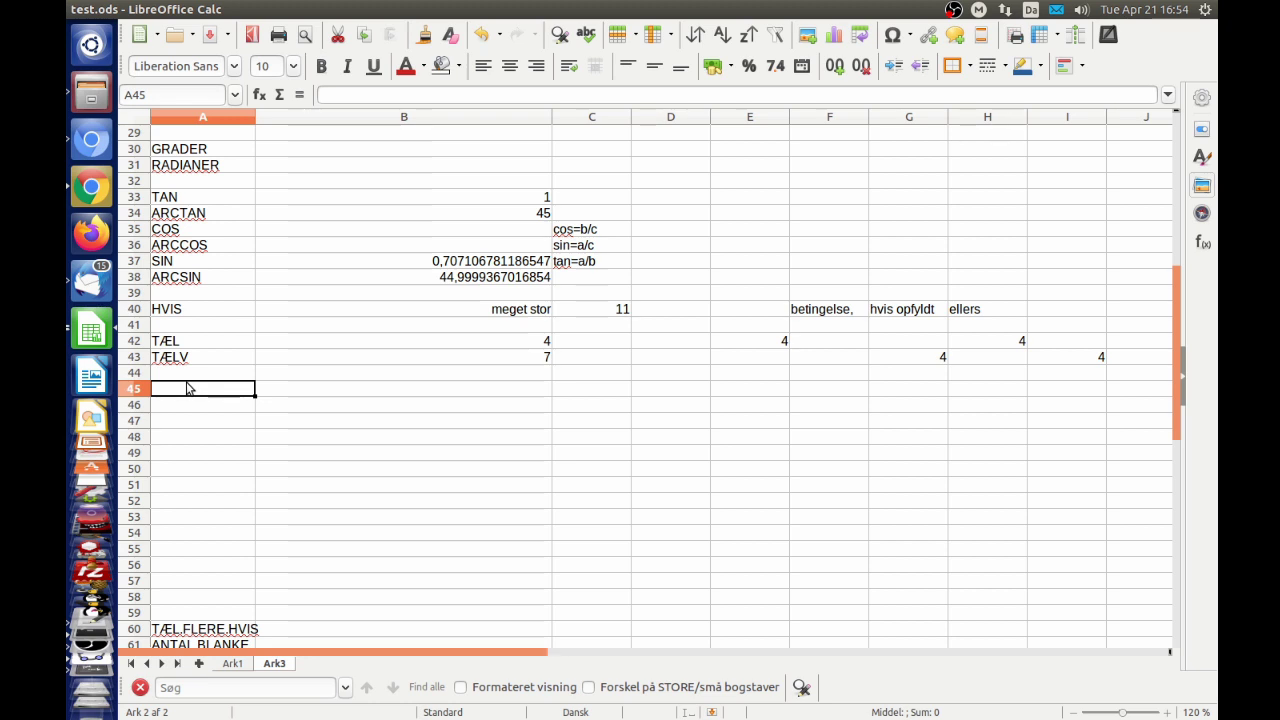
pyautogui.write('TÆL.')
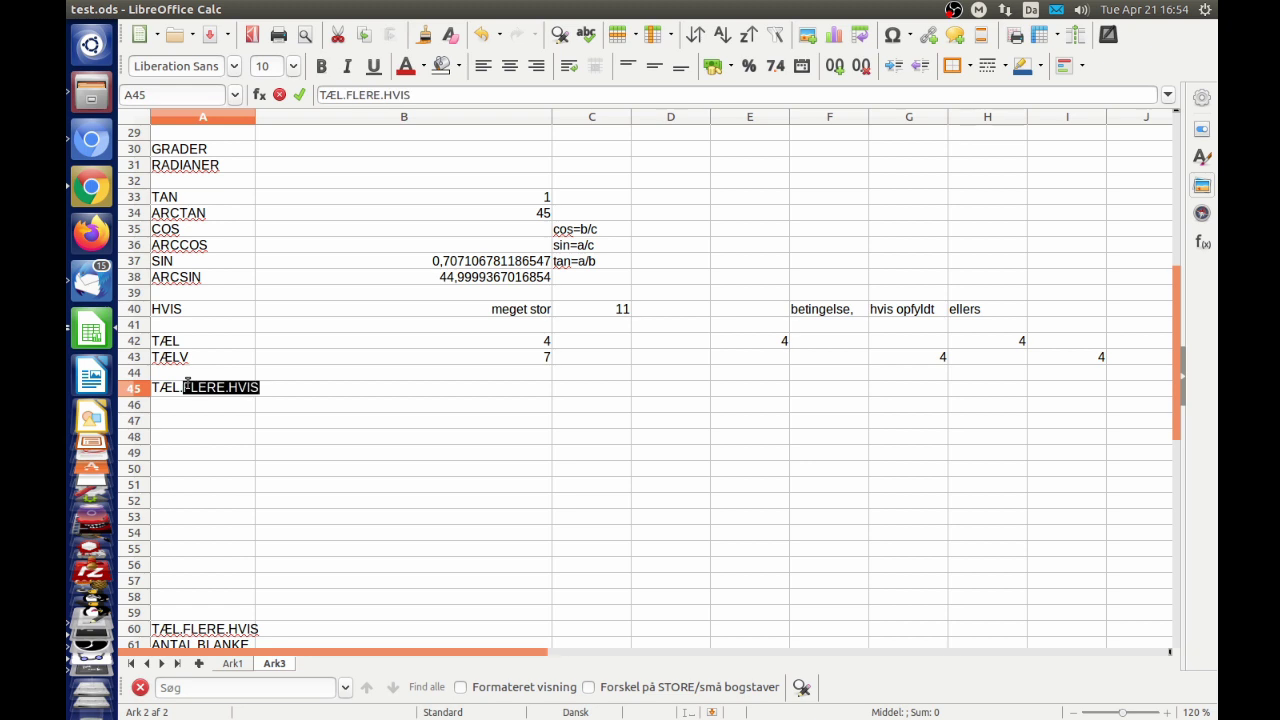
pyautogui.write('HVIS')
pyautogui.press('Tab')
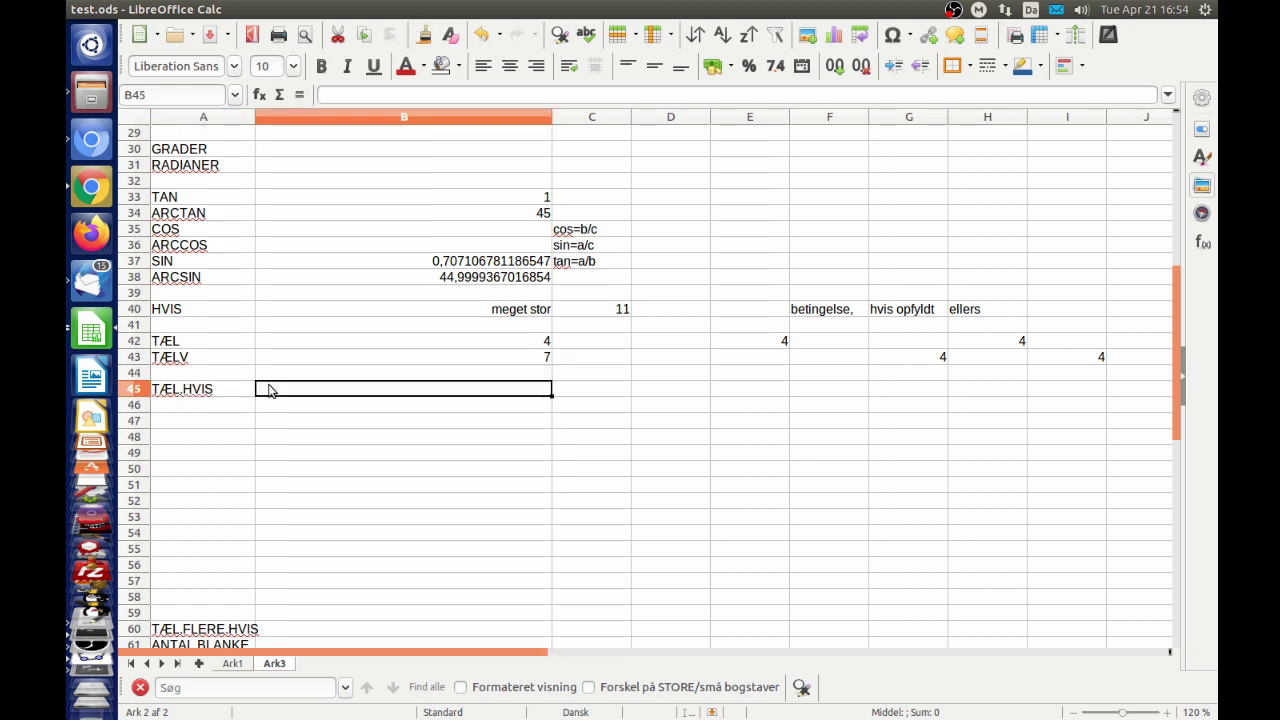
# Step: Start the formula =tæl.hvis(C45:E52; in B45
pyautogui.write('=')
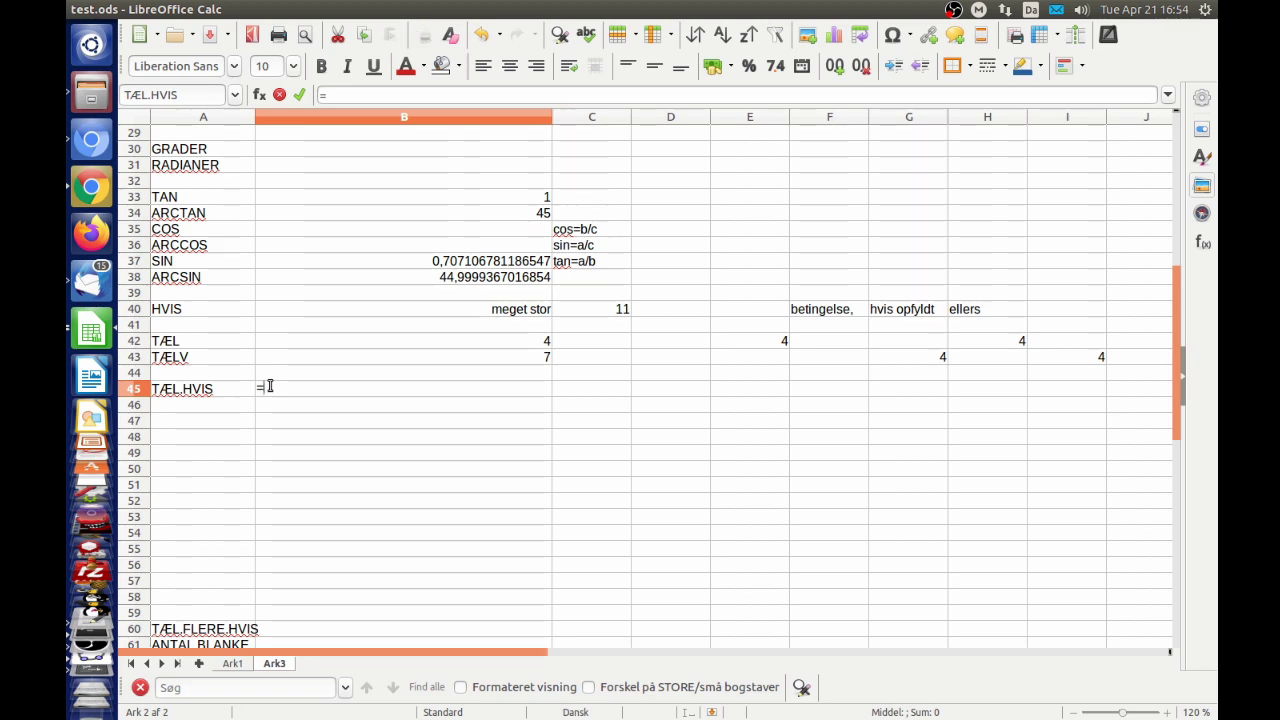
pyautogui.write('tæl')
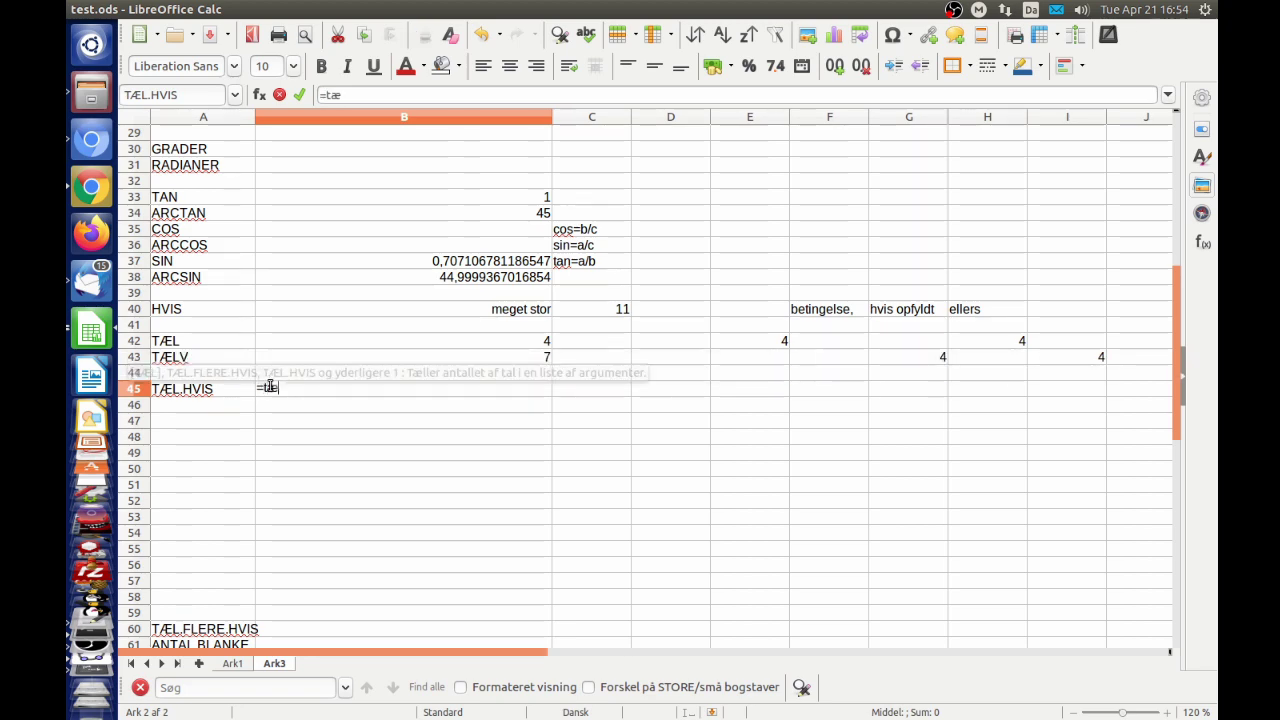
pyautogui.write('.hvis')
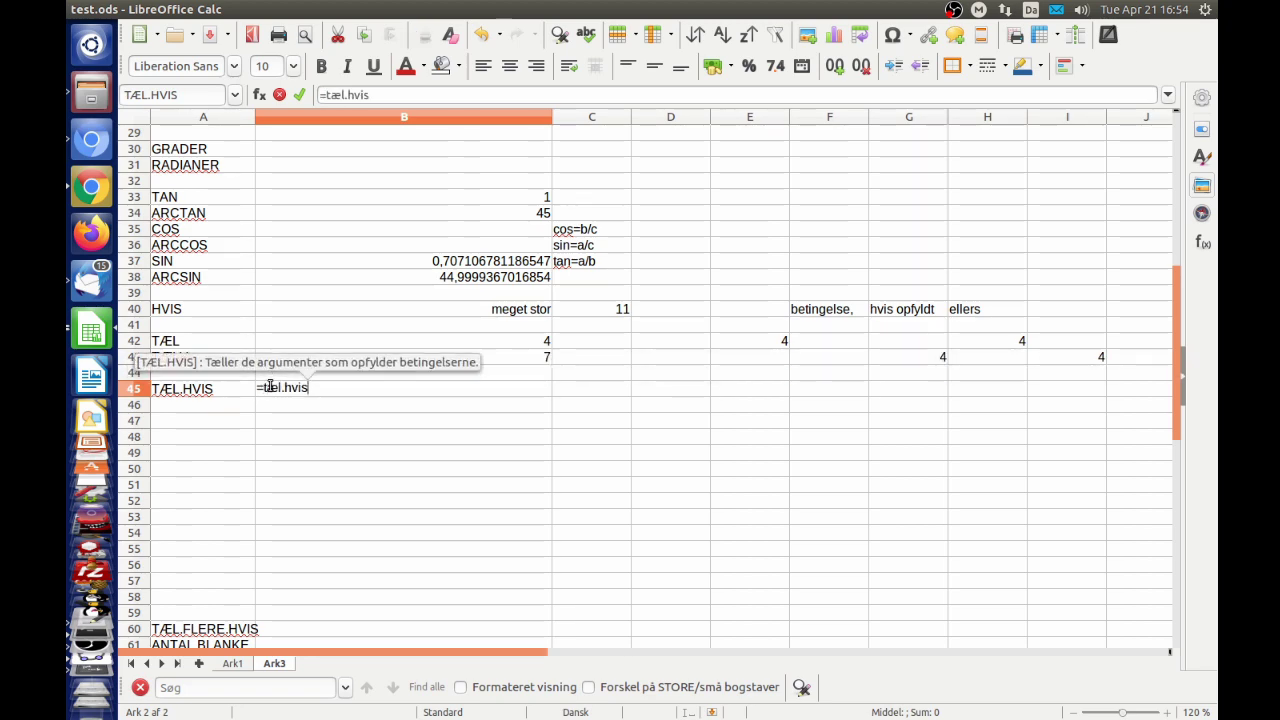
pyautogui.write('(')
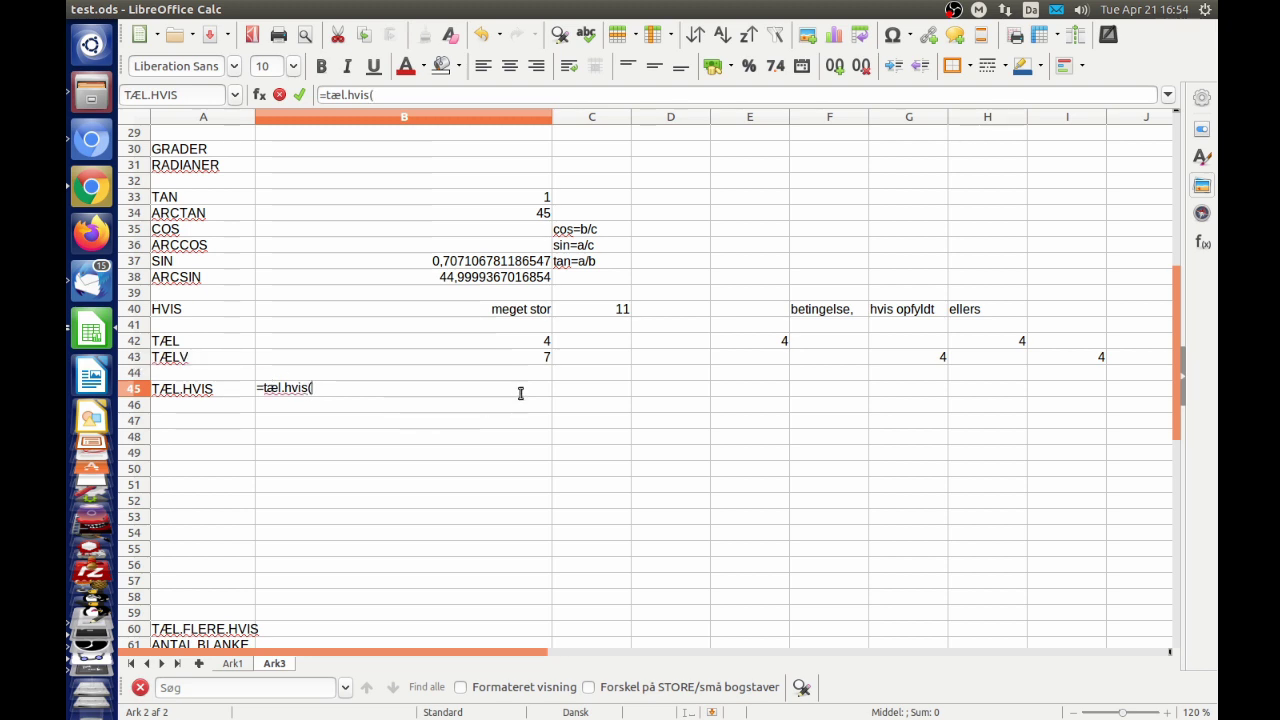
pyautogui.moveTo(561, 389); pyautogui.dragTo(783, 502)
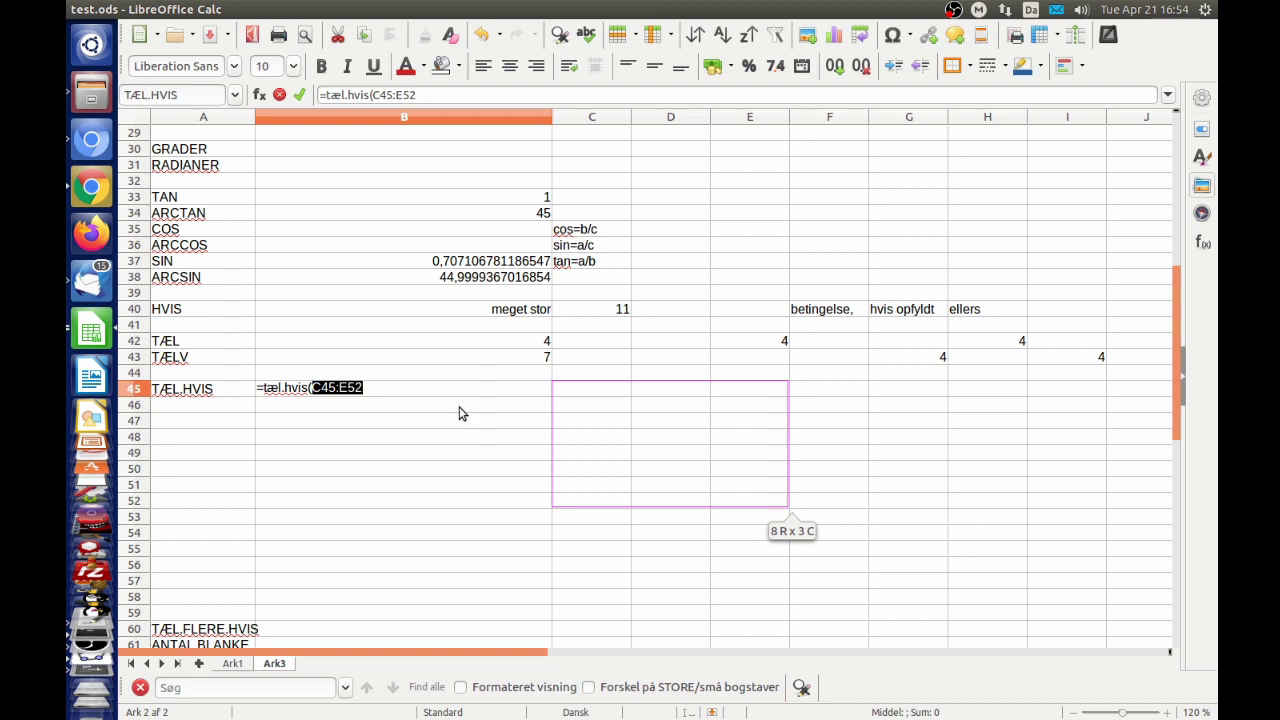
pyautogui.write(';')
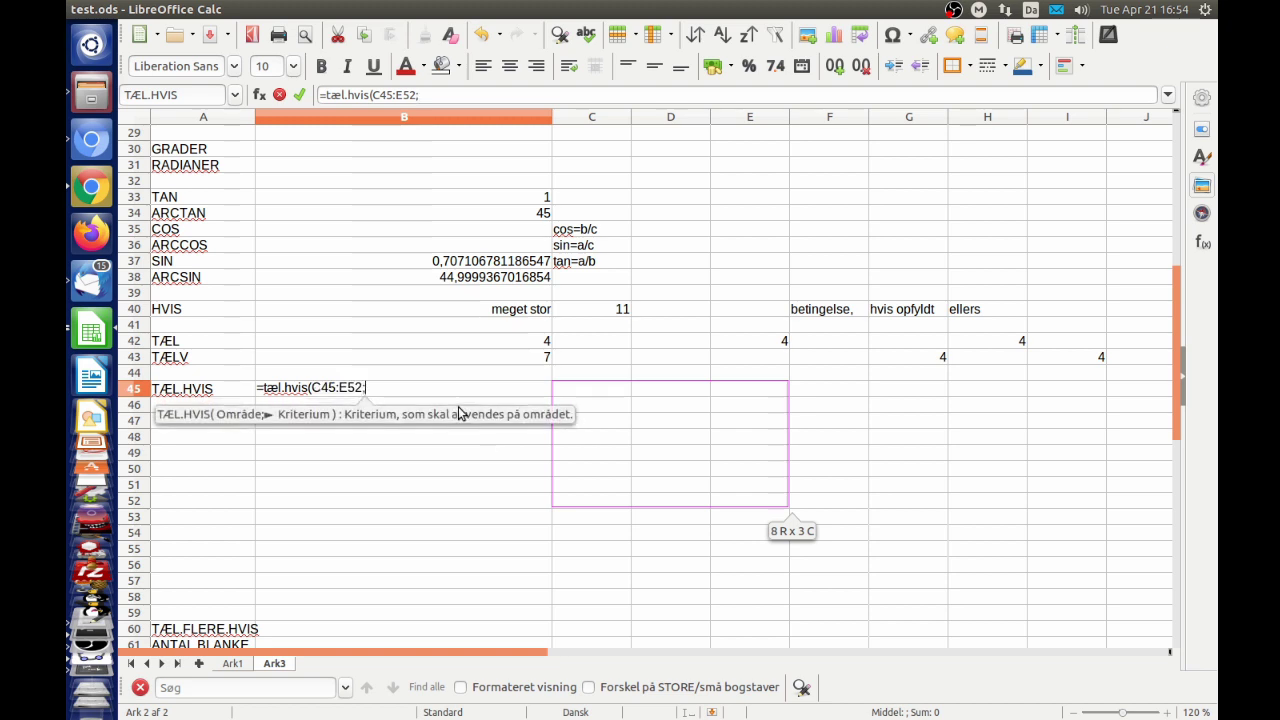
pyautogui.write(')')
# Step: Commit B45, then fill C45:F53 with =SLUMPMELLEM(1;10) random integers
pyautogui.press('Return')
pyautogui.click(557, 390)
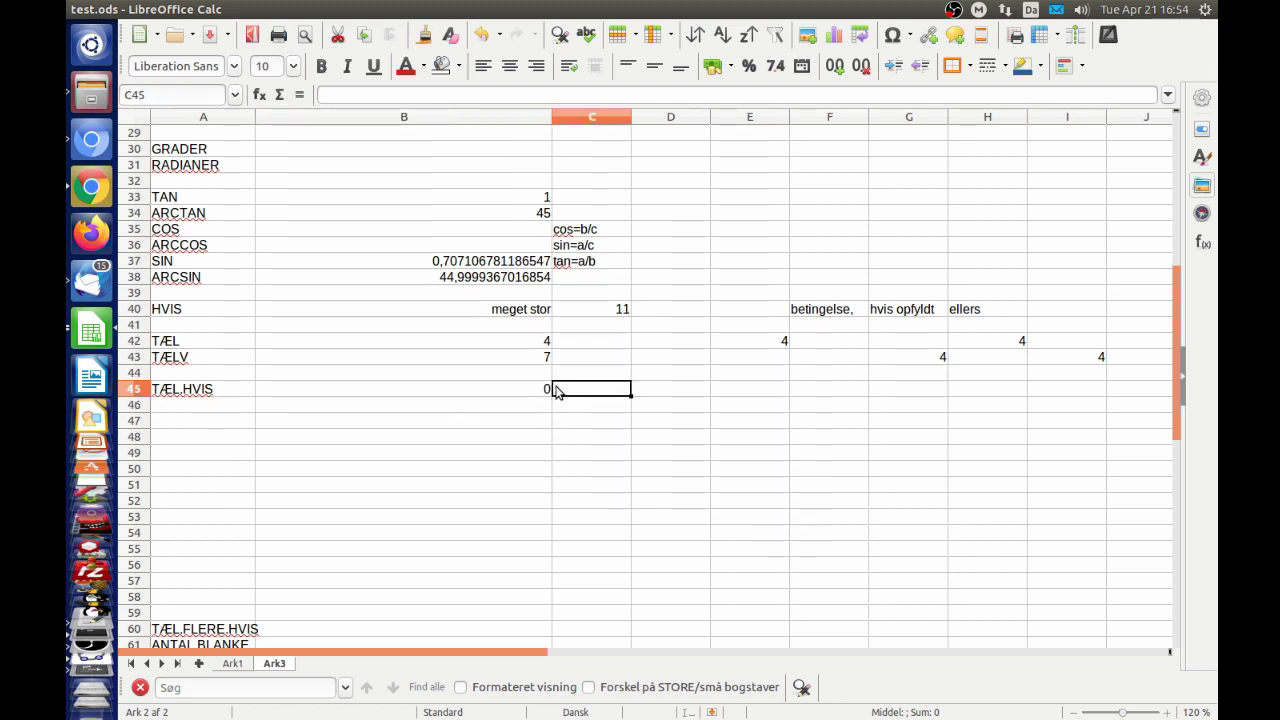
pyautogui.write('=sl')
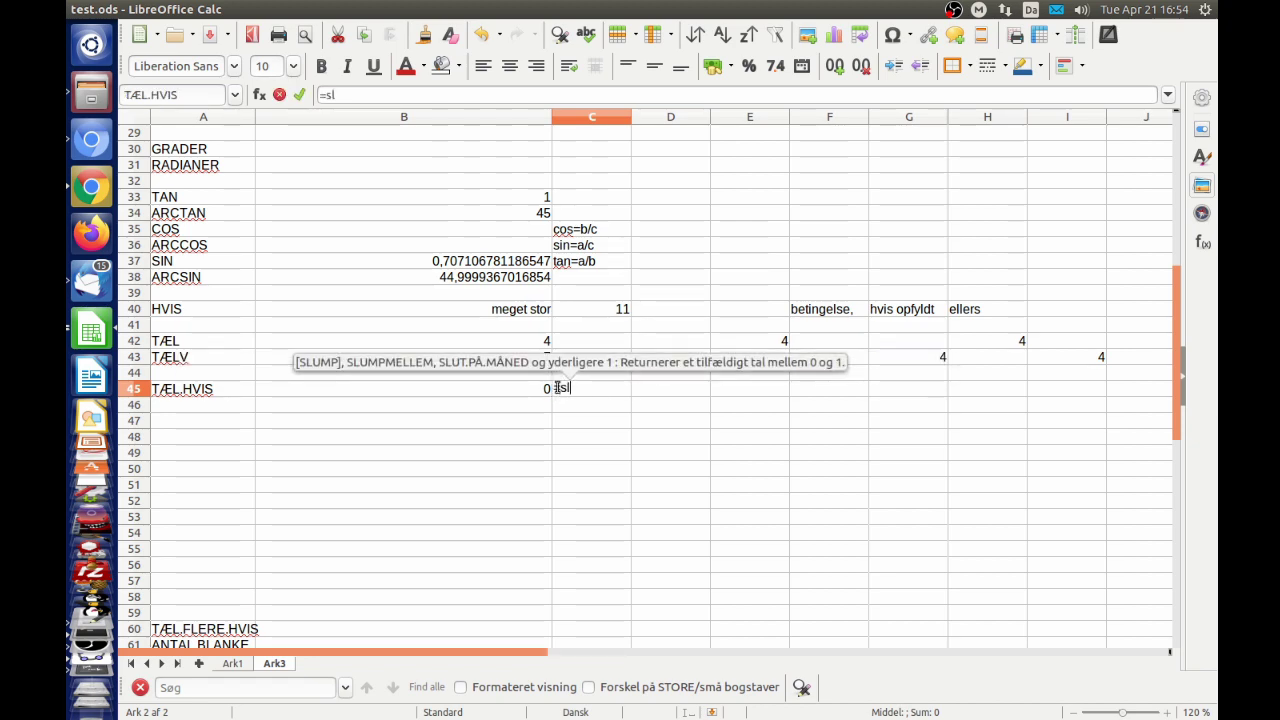
pyautogui.write('umpmellem')
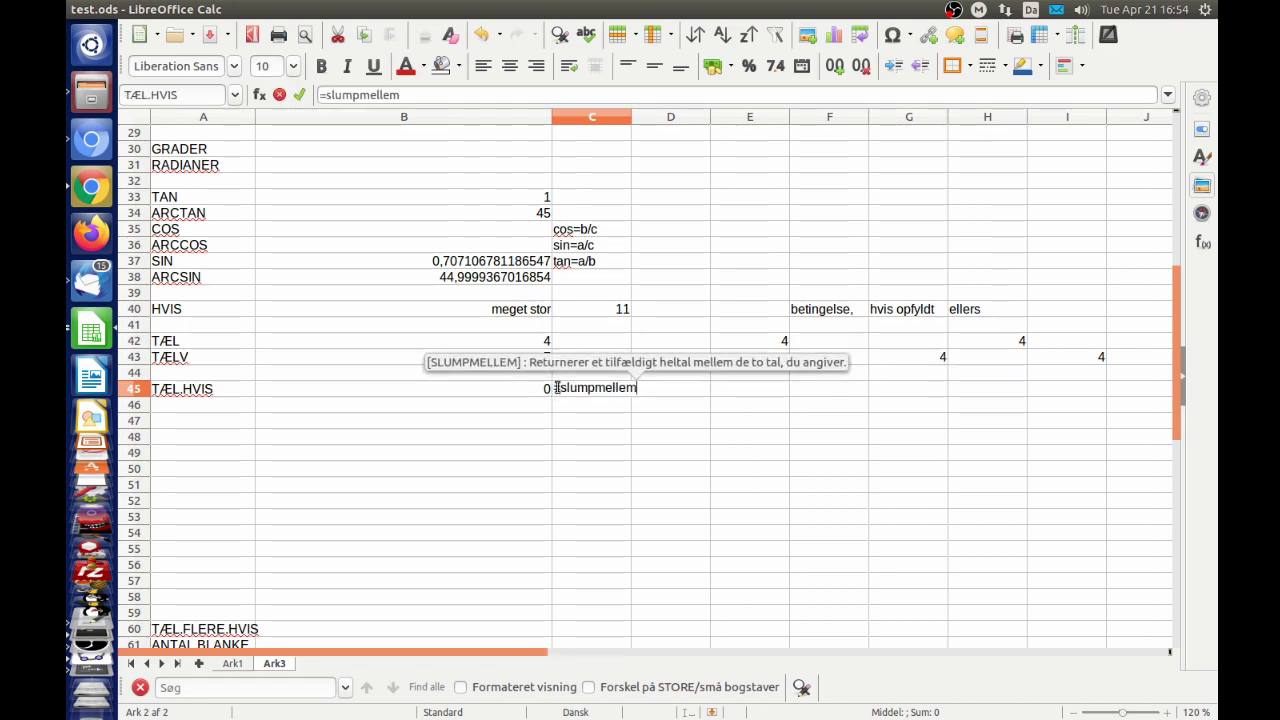
pyautogui.write('(')
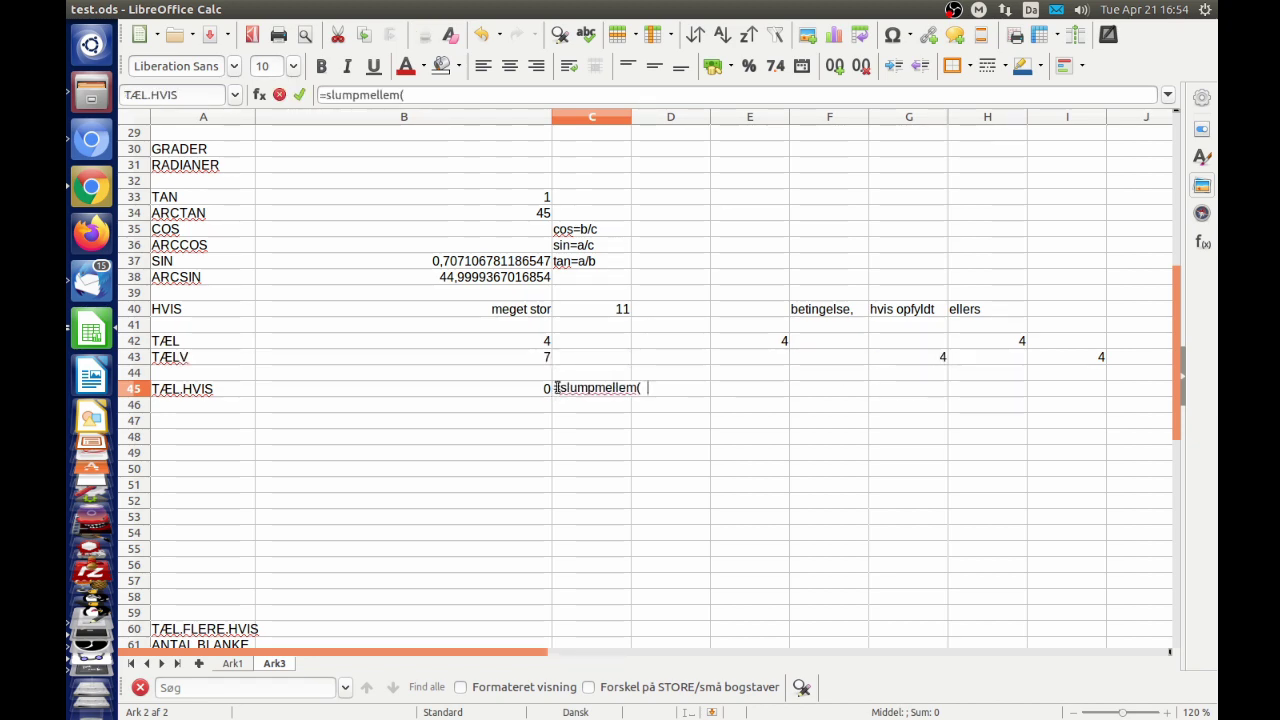
pyautogui.write('1')
pyautogui.write(';10)')
pyautogui.press('Return')
pyautogui.click(625, 394)
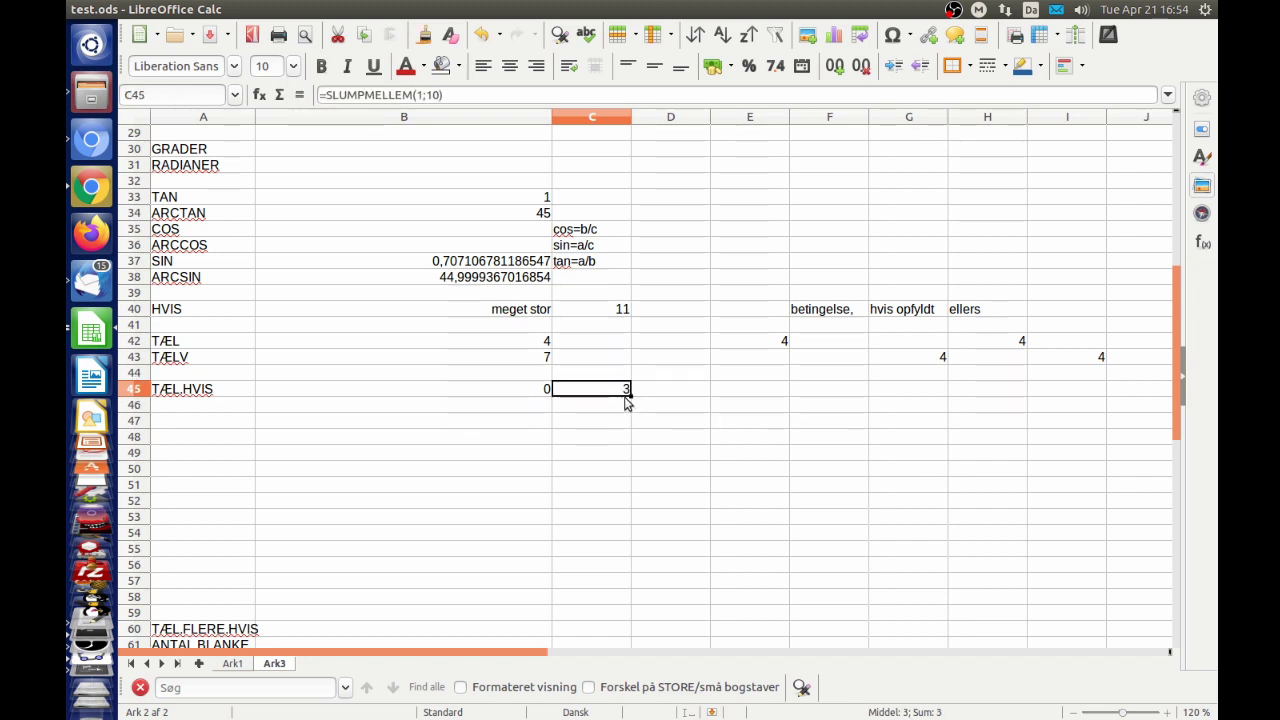
pyautogui.click(636, 398)
pyautogui.click(617, 398)
pyautogui.moveTo(631, 395)
pyautogui.mouseDown()
pyautogui.moveTo(631, 521)
pyautogui.moveTo(871, 528)
pyautogui.mouseUp()
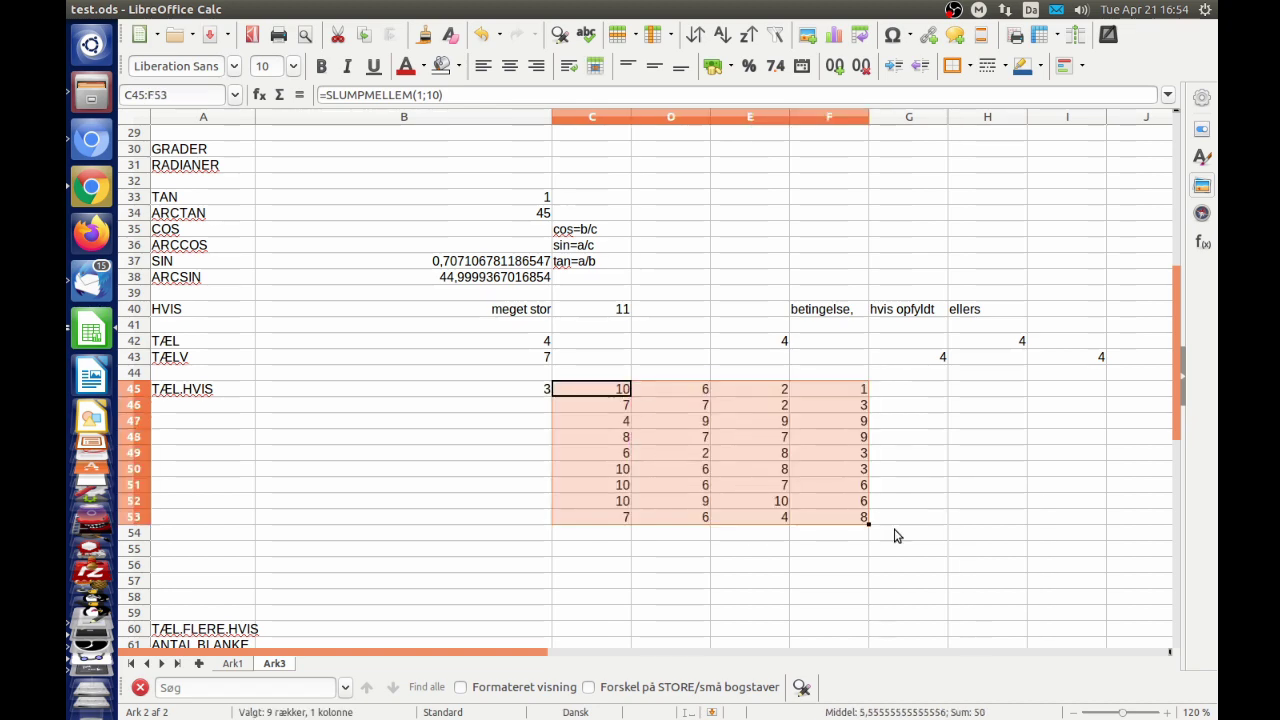
# Step: Enter =TÆL.HVIS(C45:E52;8) in B45 and widen its range to C45:F53
pyautogui.click(514, 392)
pyautogui.write('=TÆL.HVIS(C45:E52;8)')
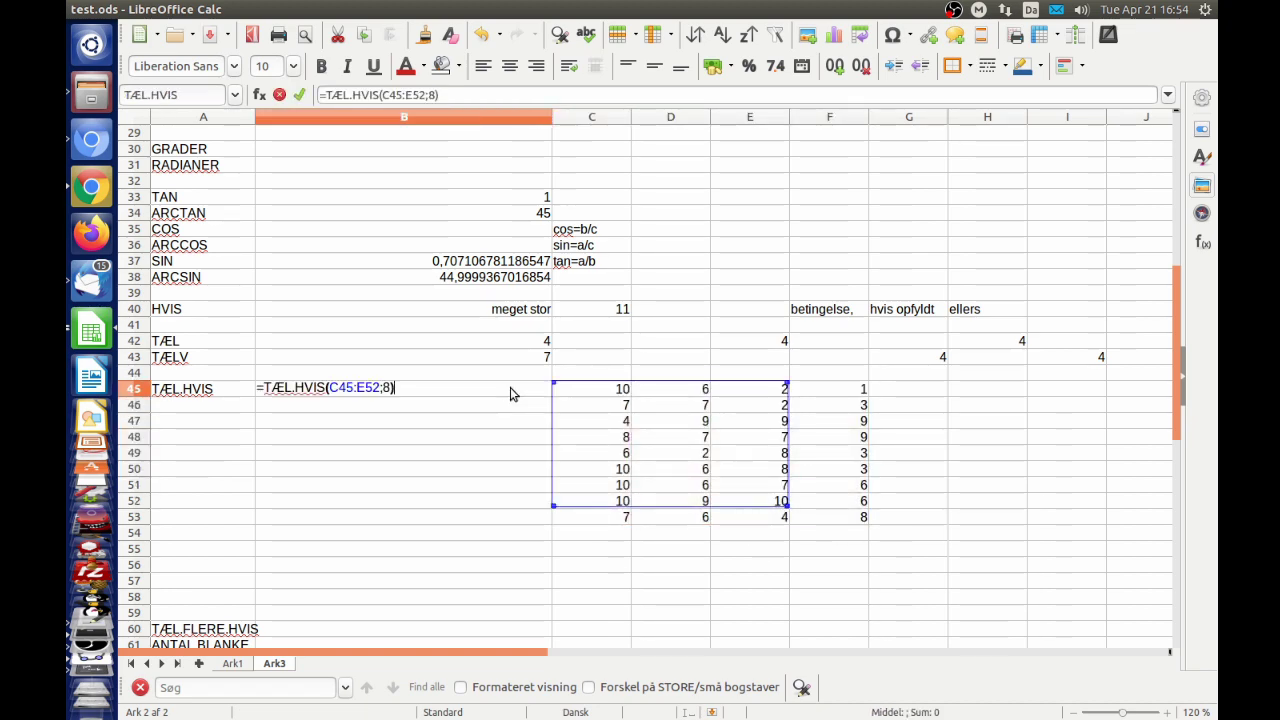
pyautogui.press('Return')
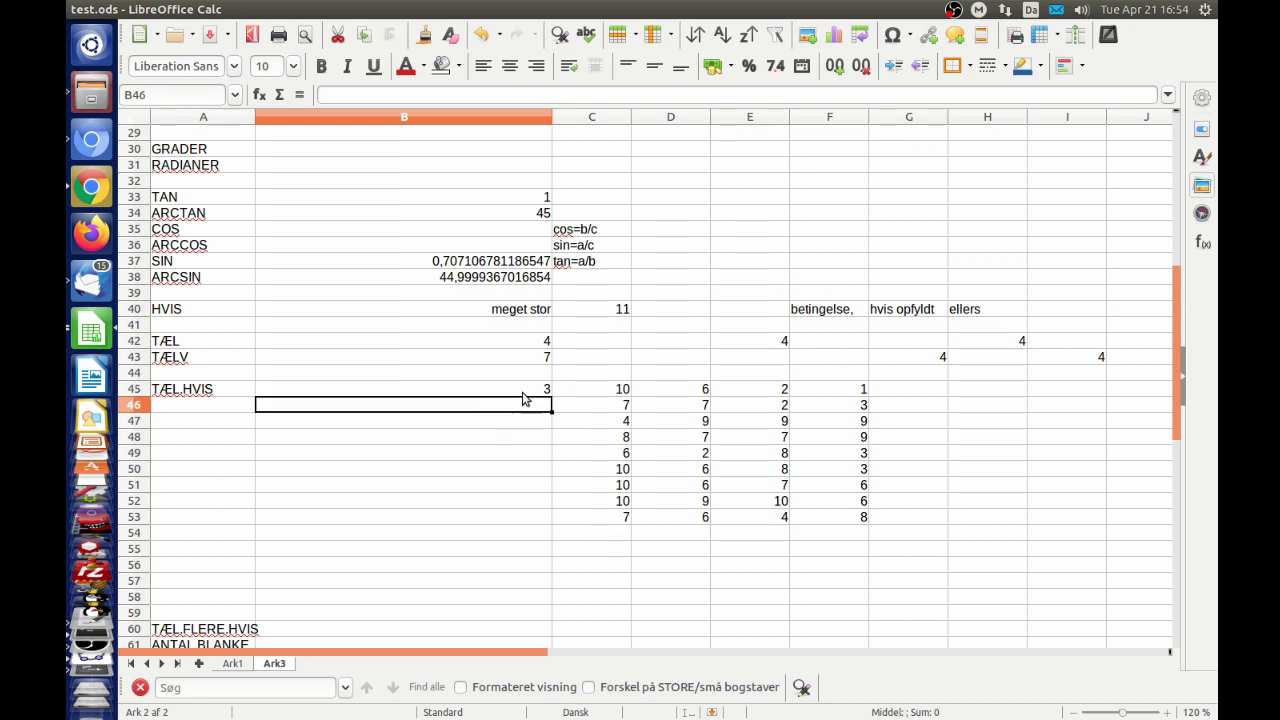
pyautogui.doubleClick(525, 389)
pyautogui.moveTo(786, 503); pyautogui.dragTo(829, 517)
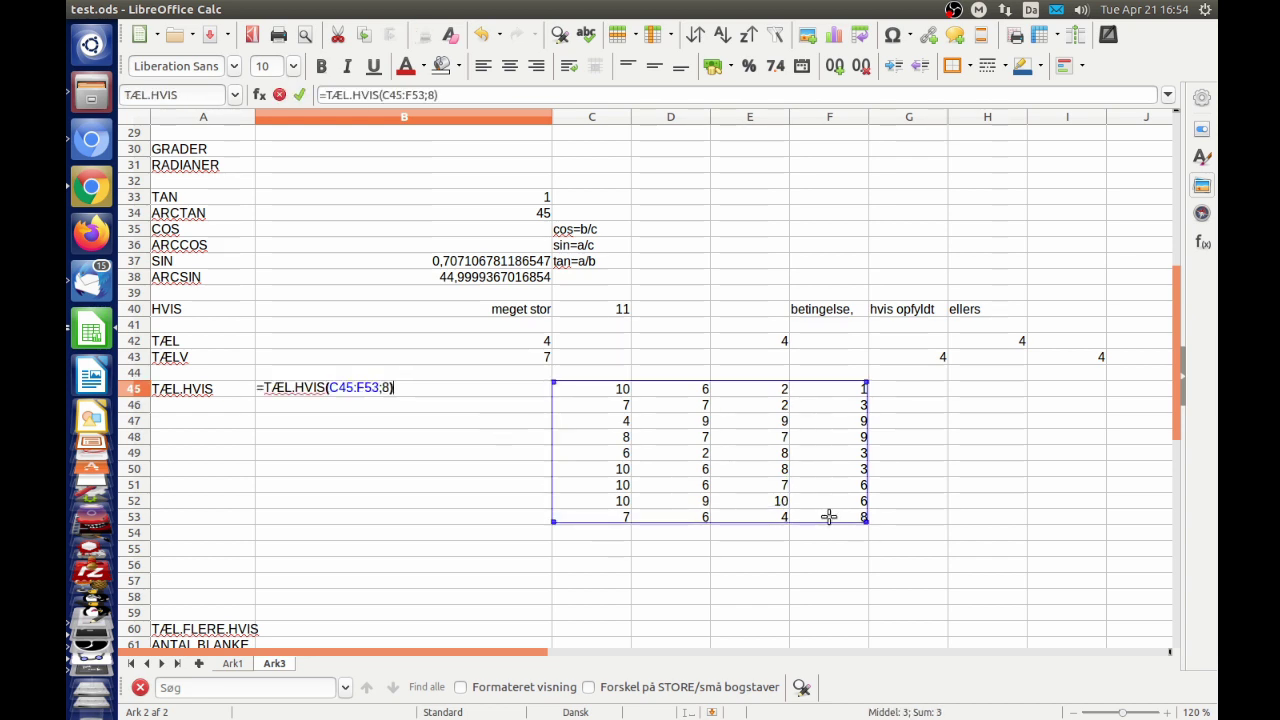
pyautogui.press('Return')
# Step: Put an outer border around C45:F53
pyautogui.click(625, 390)
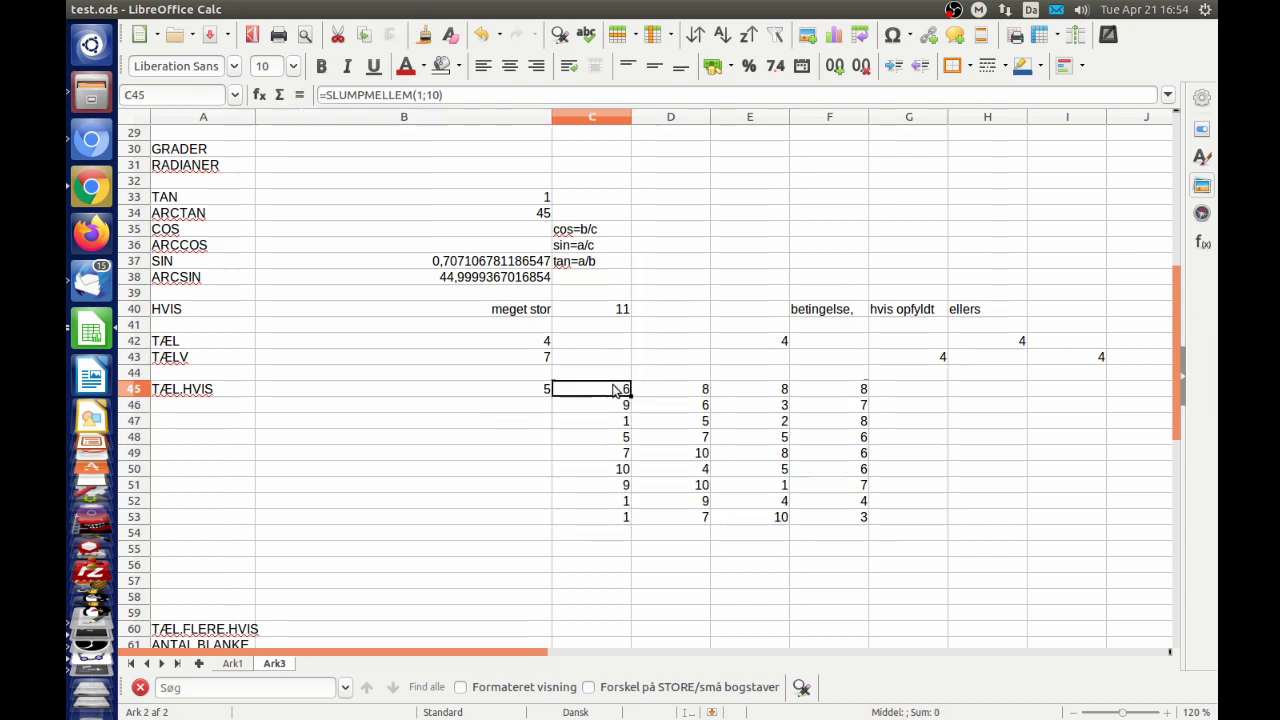
pyautogui.keyDown('shift'); pyautogui.click(848, 518); pyautogui.keyUp('shift')
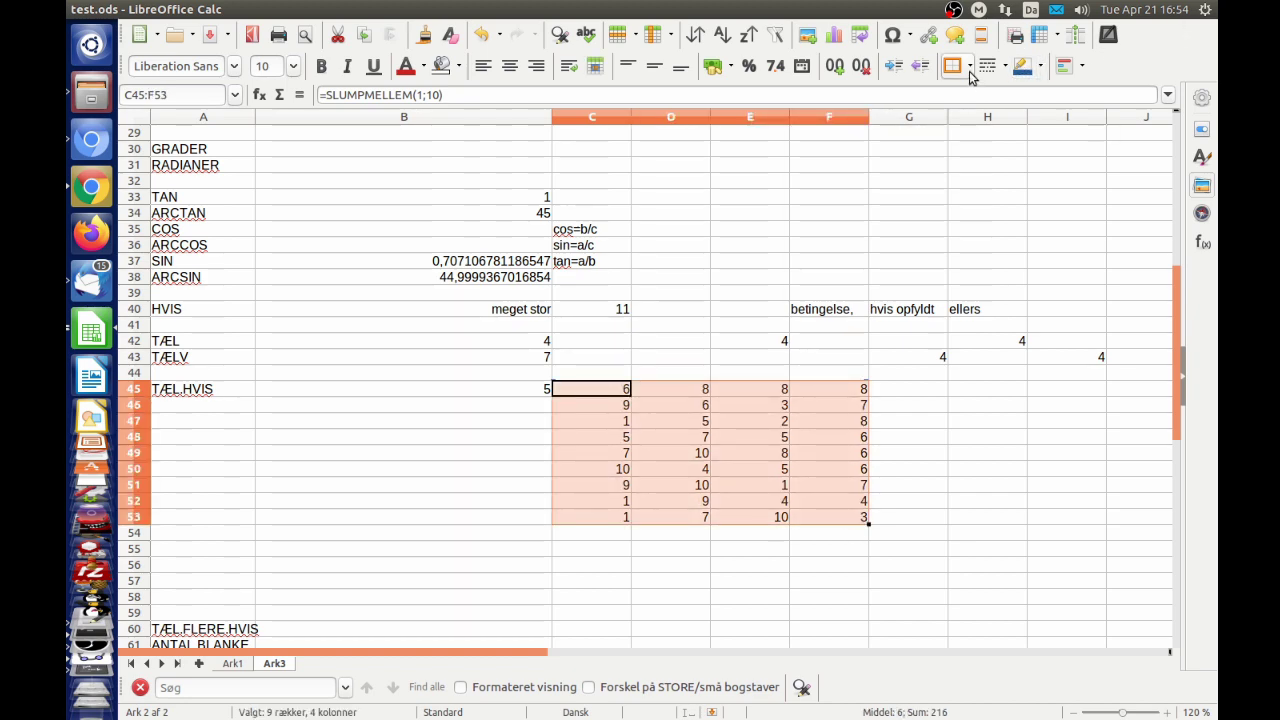
pyautogui.click(969, 66)
pyautogui.click(1016, 127)
pyautogui.click(855, 406)
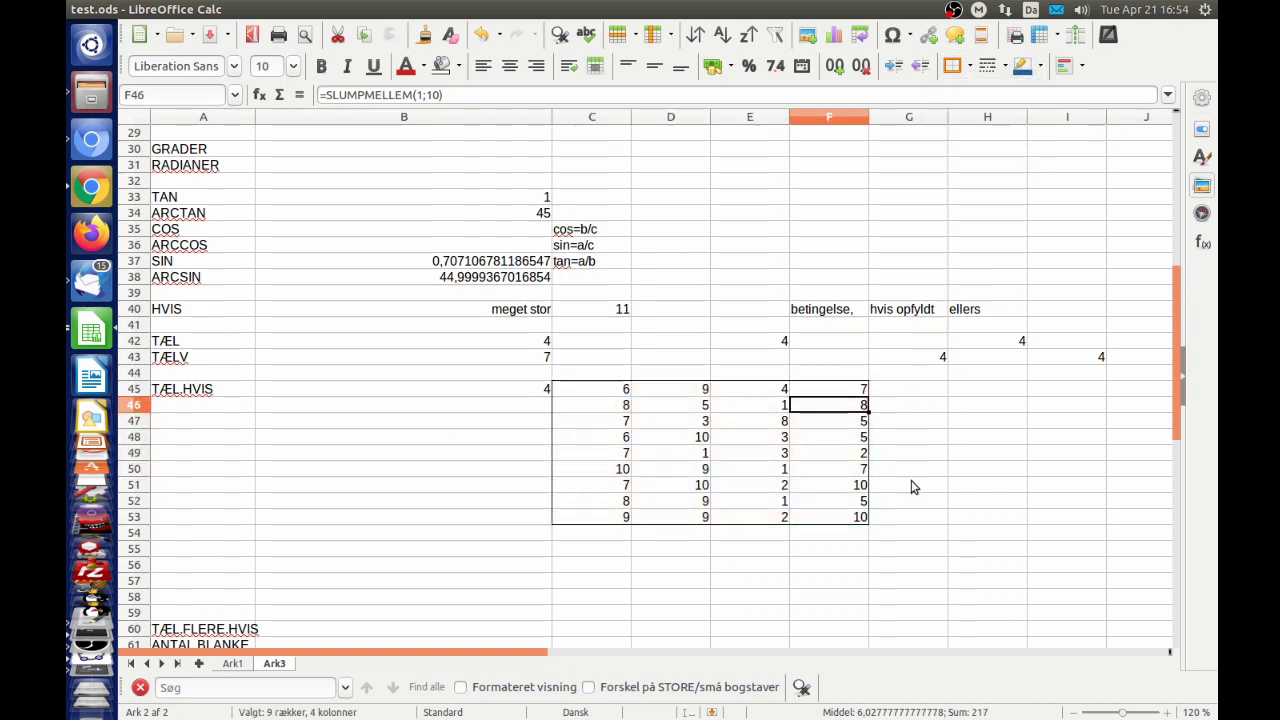
# Step: Change B45's criterion from 8 to 3, giving =TÆL.HVIS(C45:F53;3)
pyautogui.click(449, 390)
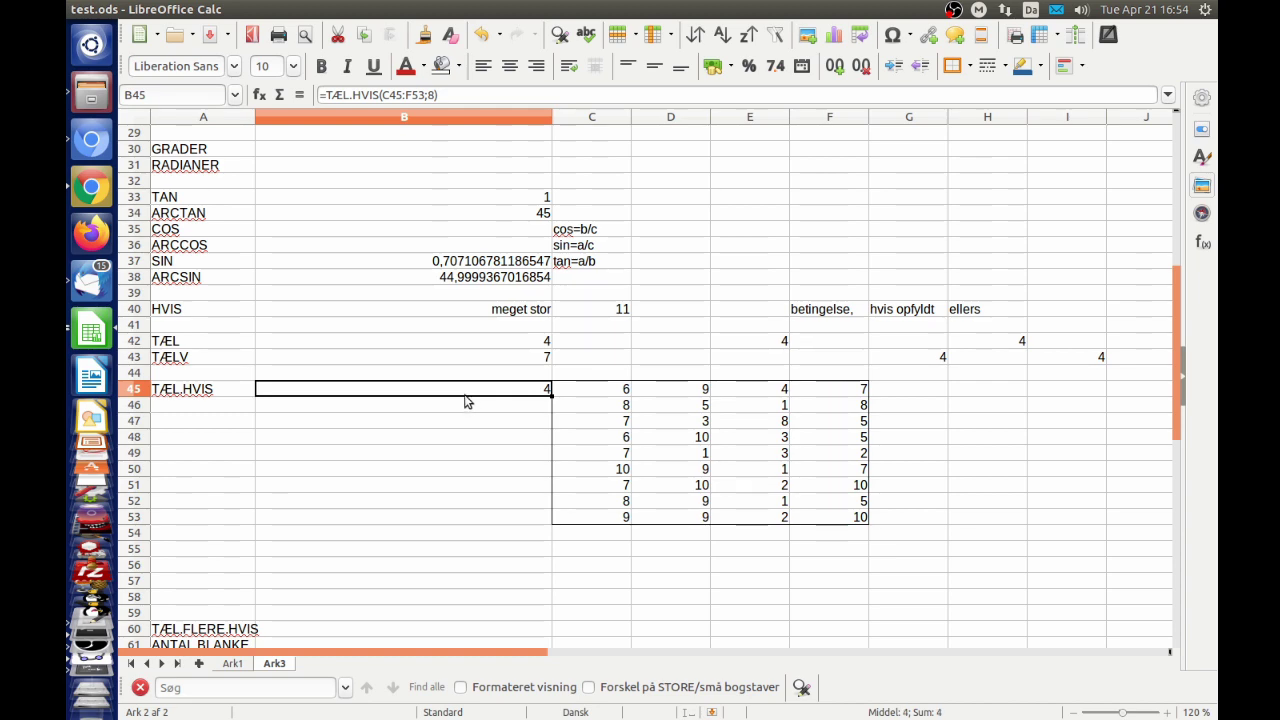
pyautogui.doubleClick(464, 399)
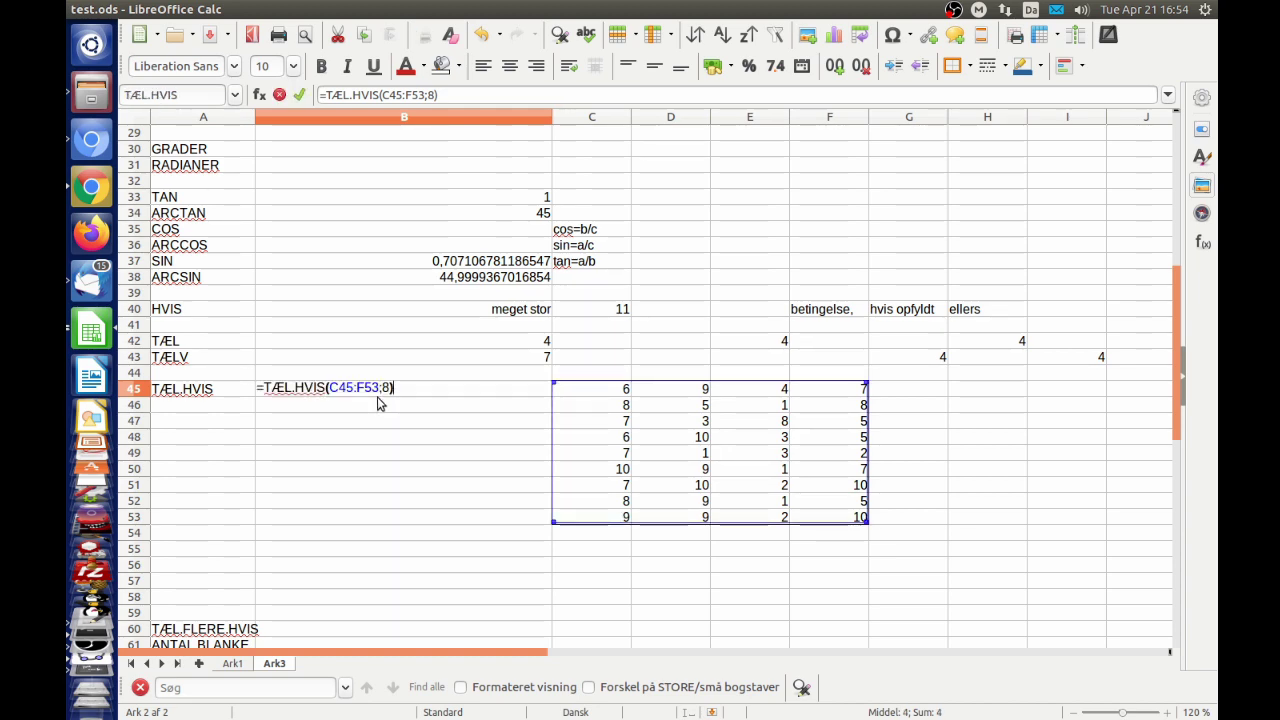
pyautogui.press('Return')
pyautogui.press('Up')
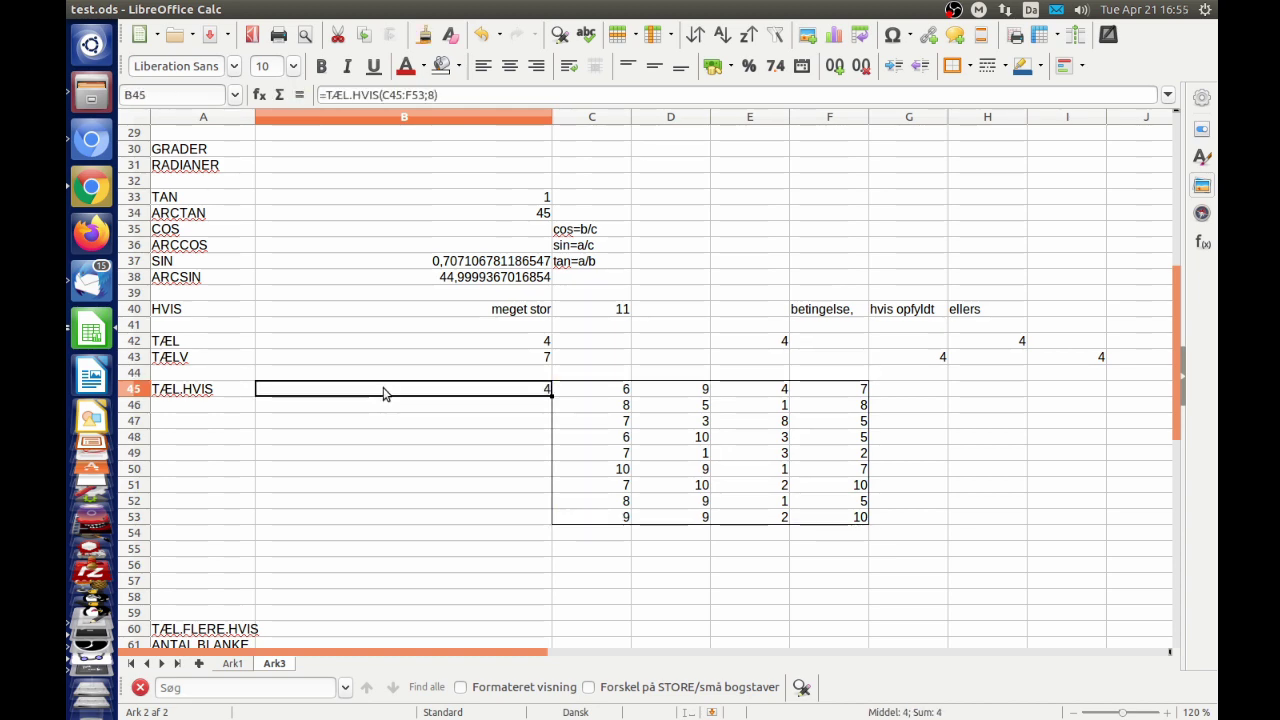
pyautogui.doubleClick(386, 391)
pyautogui.press('BackSpace')
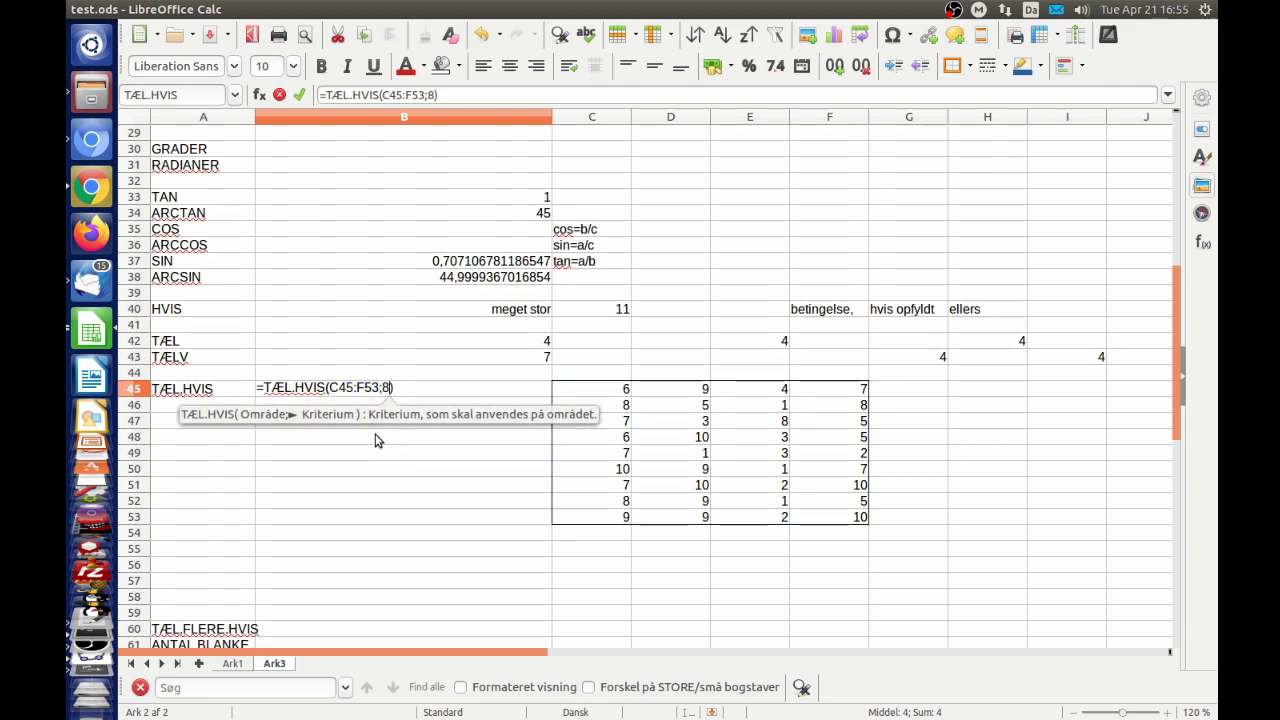
pyautogui.write('3')
pyautogui.press('Return')
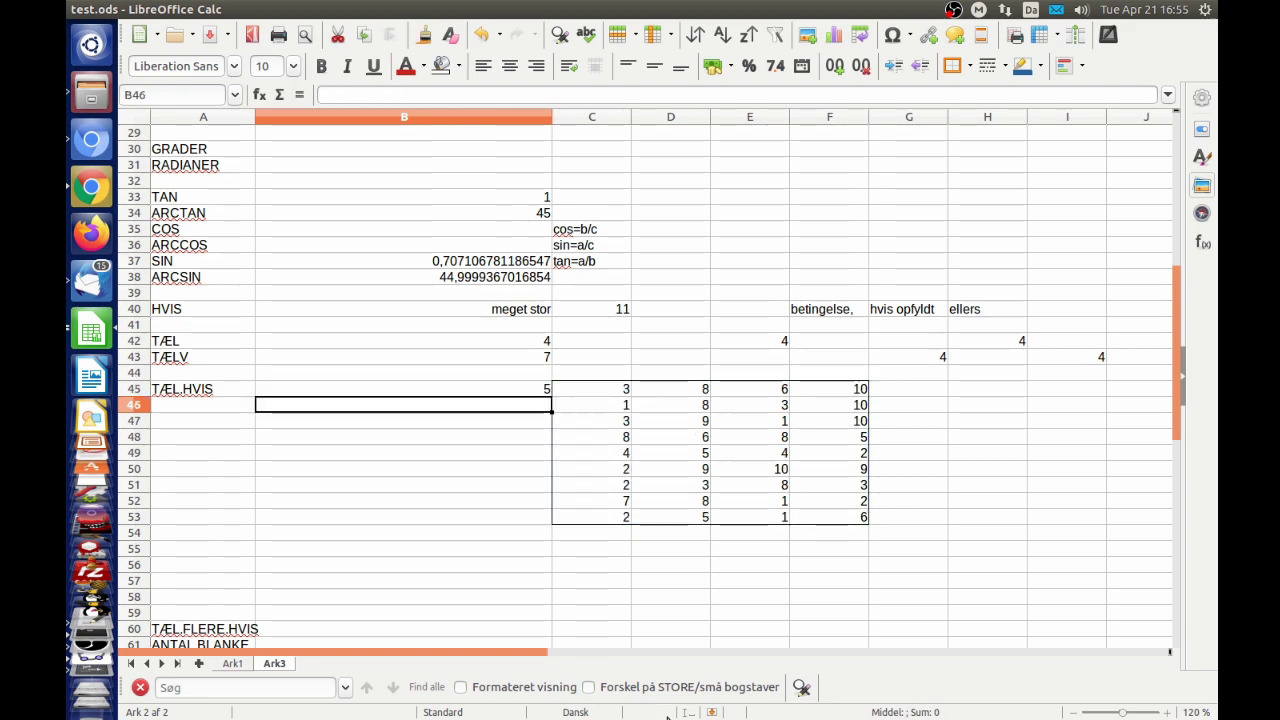
pyautogui.press('Up')
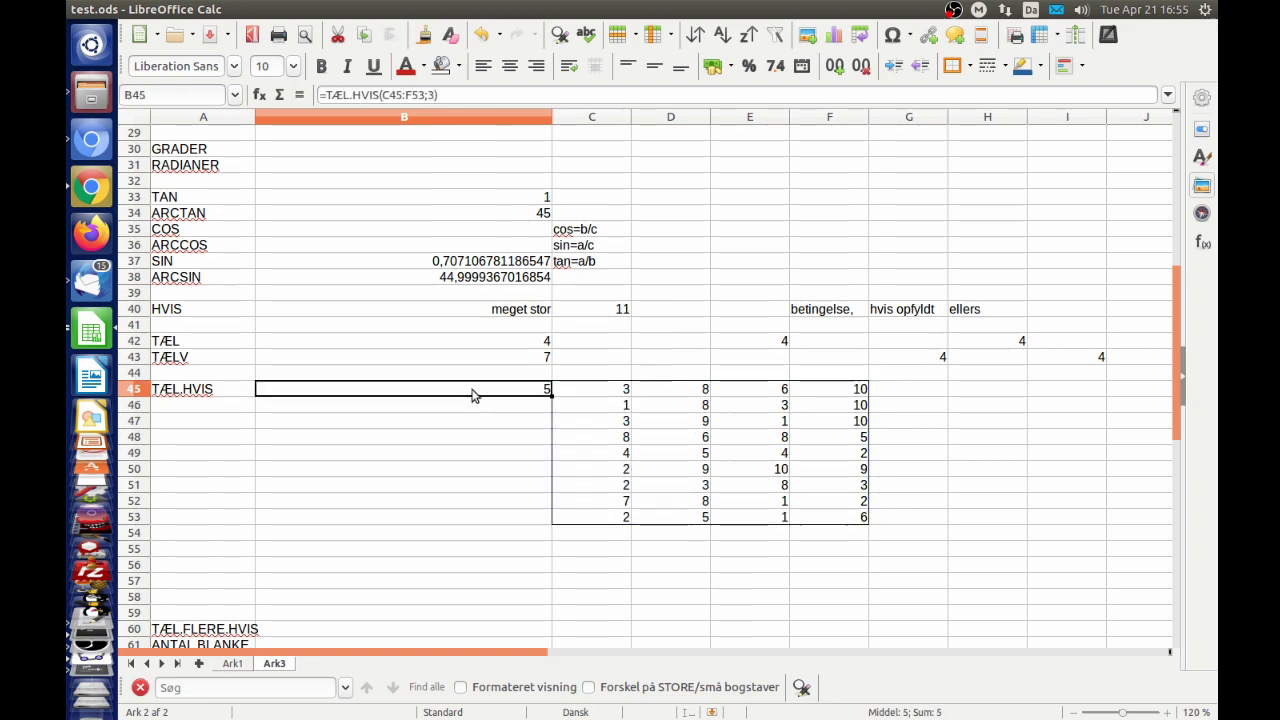
# Step: Change B45's criterion to ">3", adding the missing quotes, so it returns 22
pyautogui.doubleClick(471, 391)
pyautogui.press('Left')
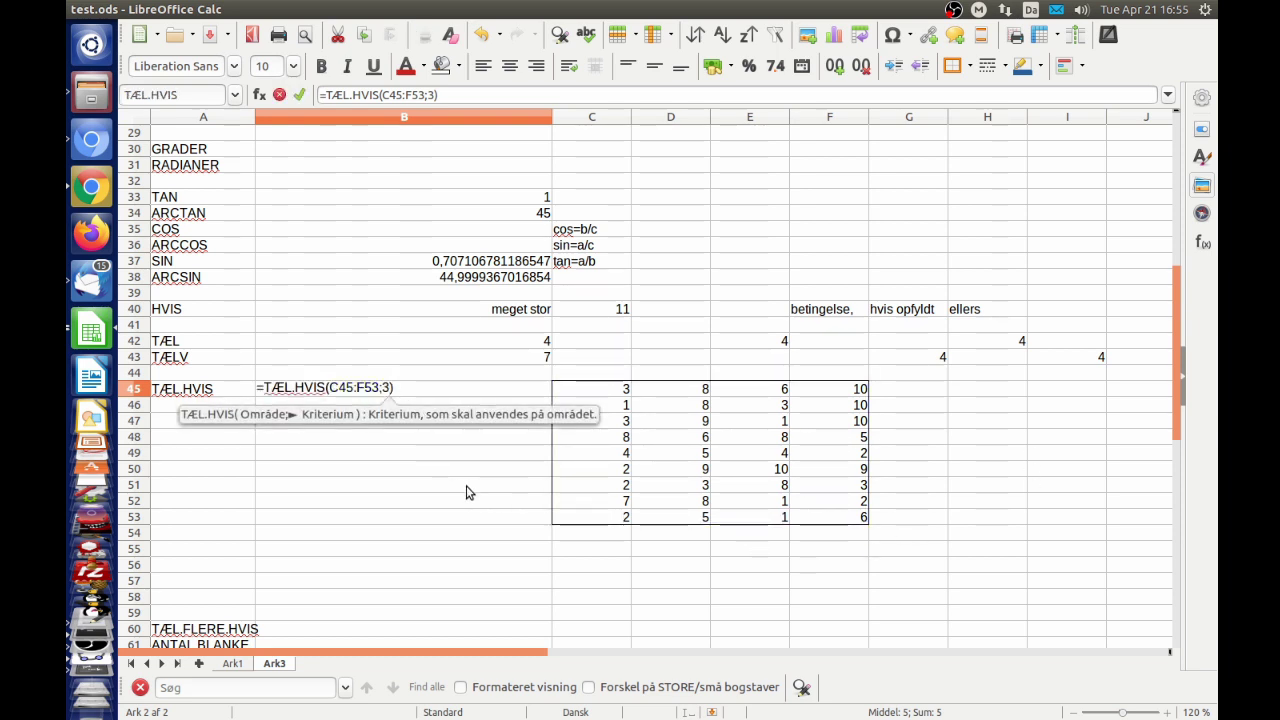
pyautogui.press('Left')
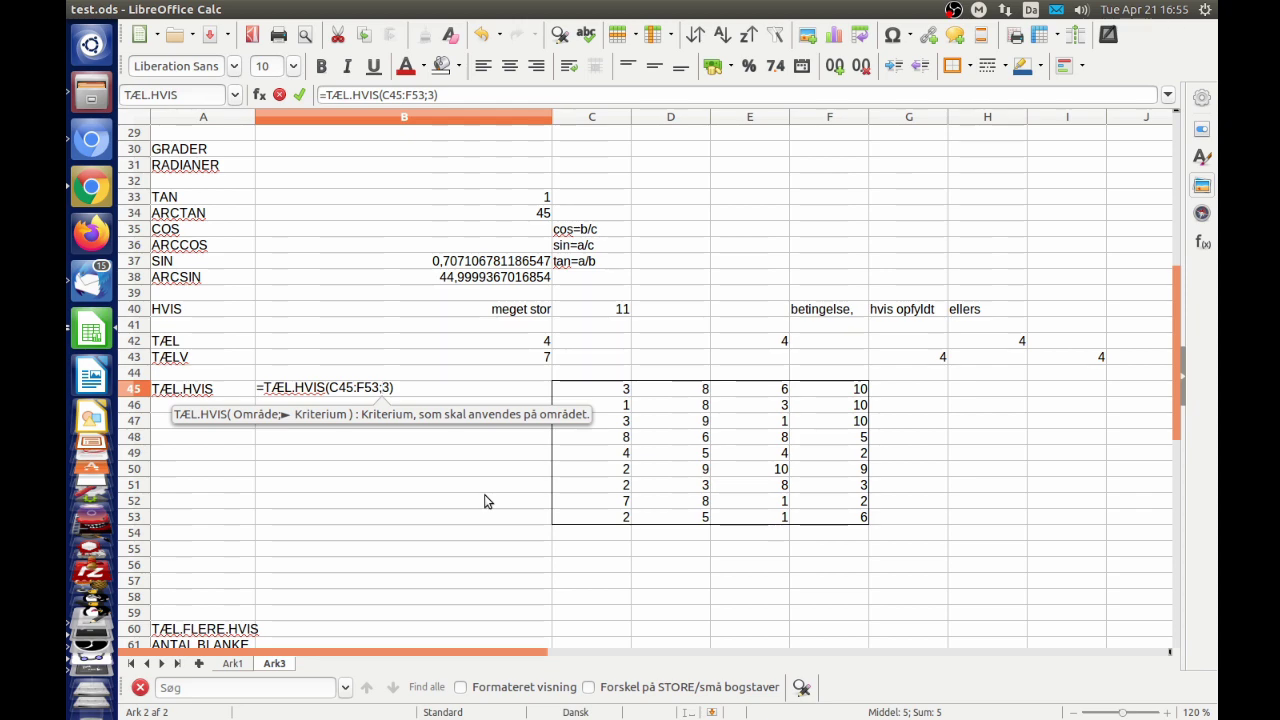
pyautogui.write('>')
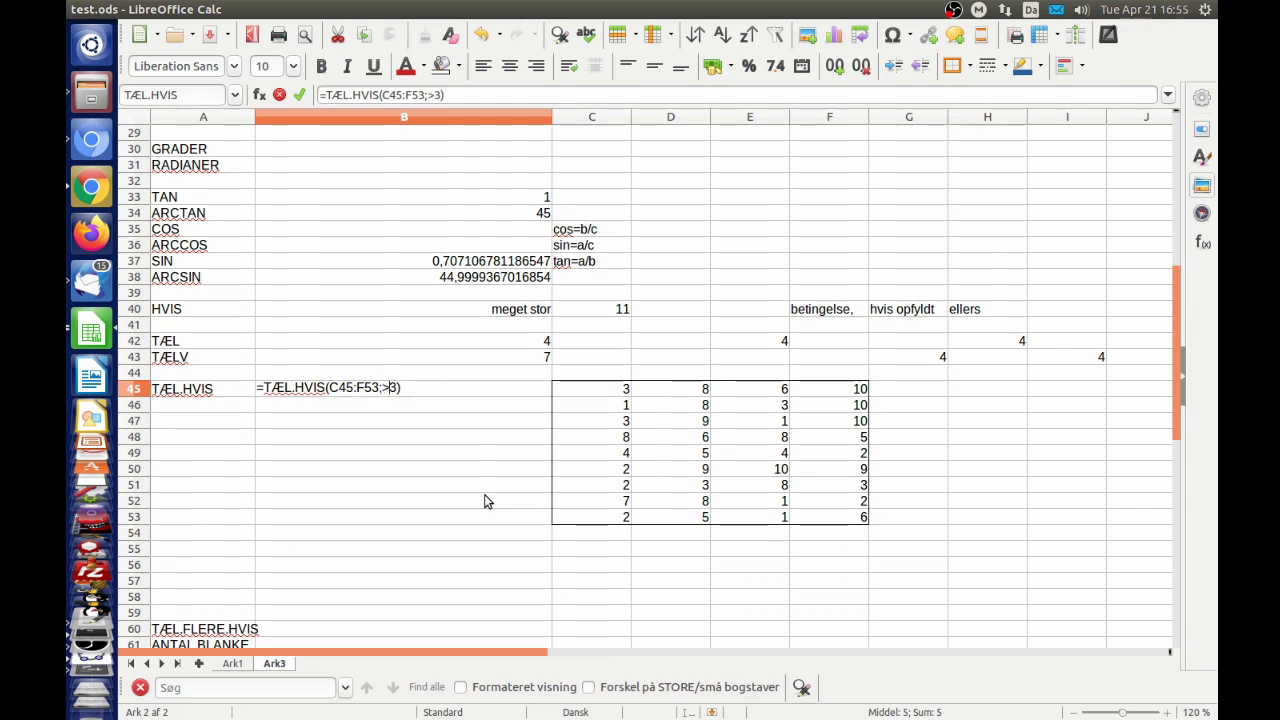
pyautogui.press('Return')
pyautogui.press('Up')
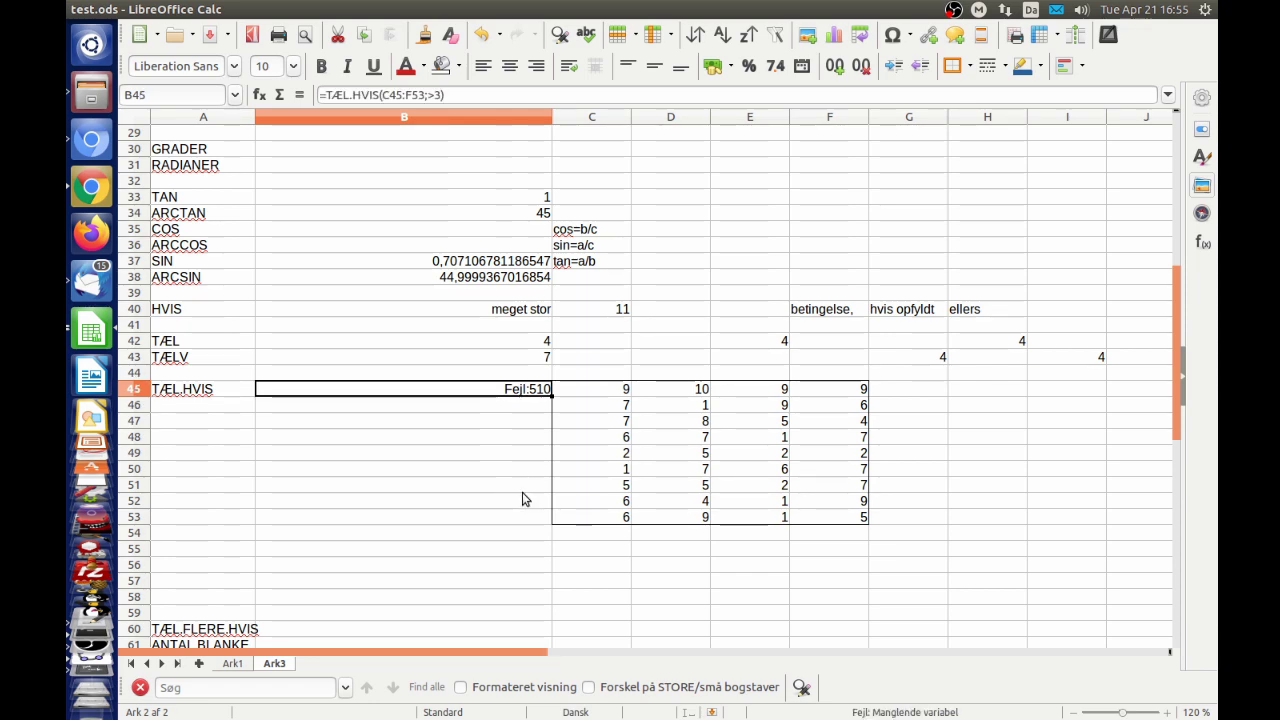
pyautogui.click(437, 97)
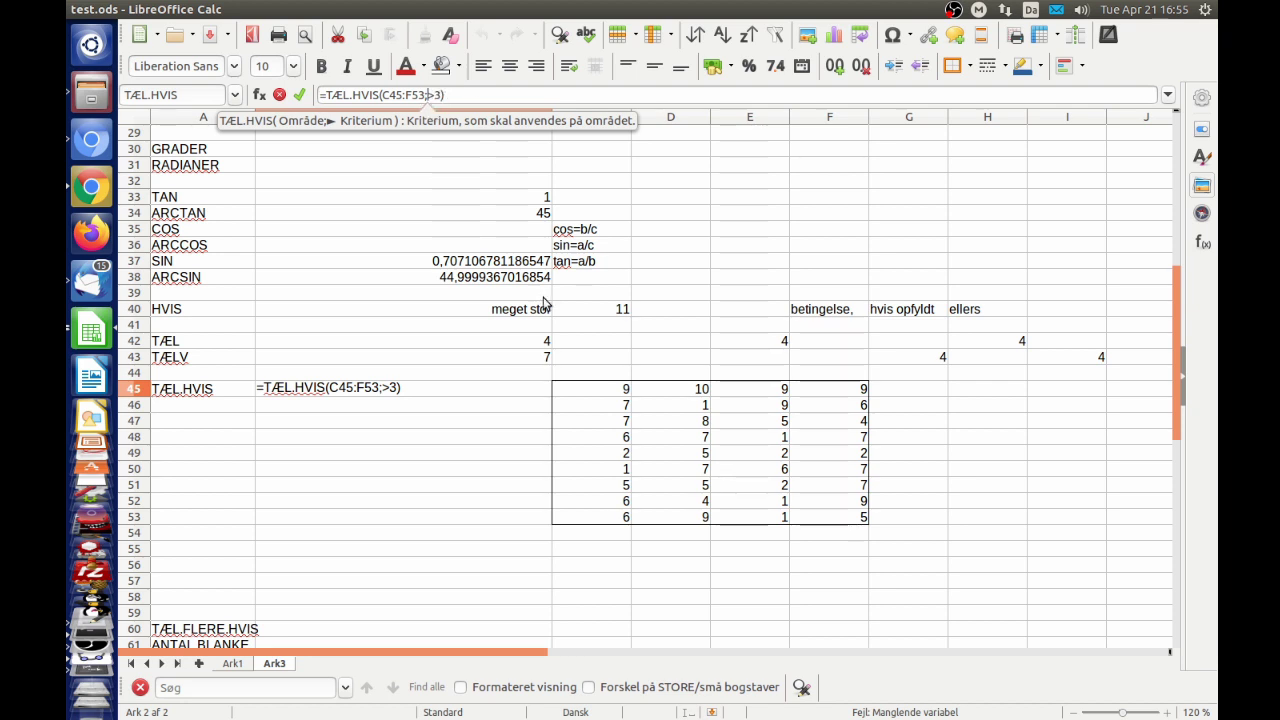
pyautogui.write('"')
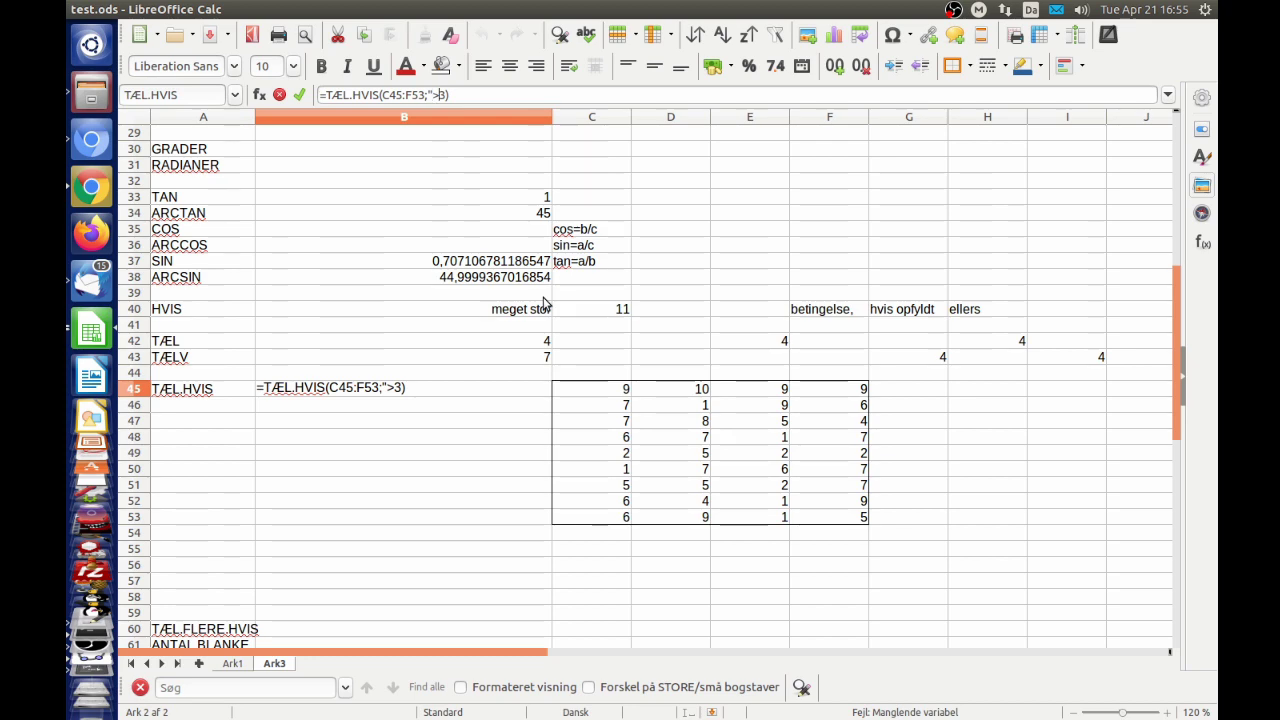
pyautogui.press('Right')
pyautogui.press('Right')
pyautogui.write('"')
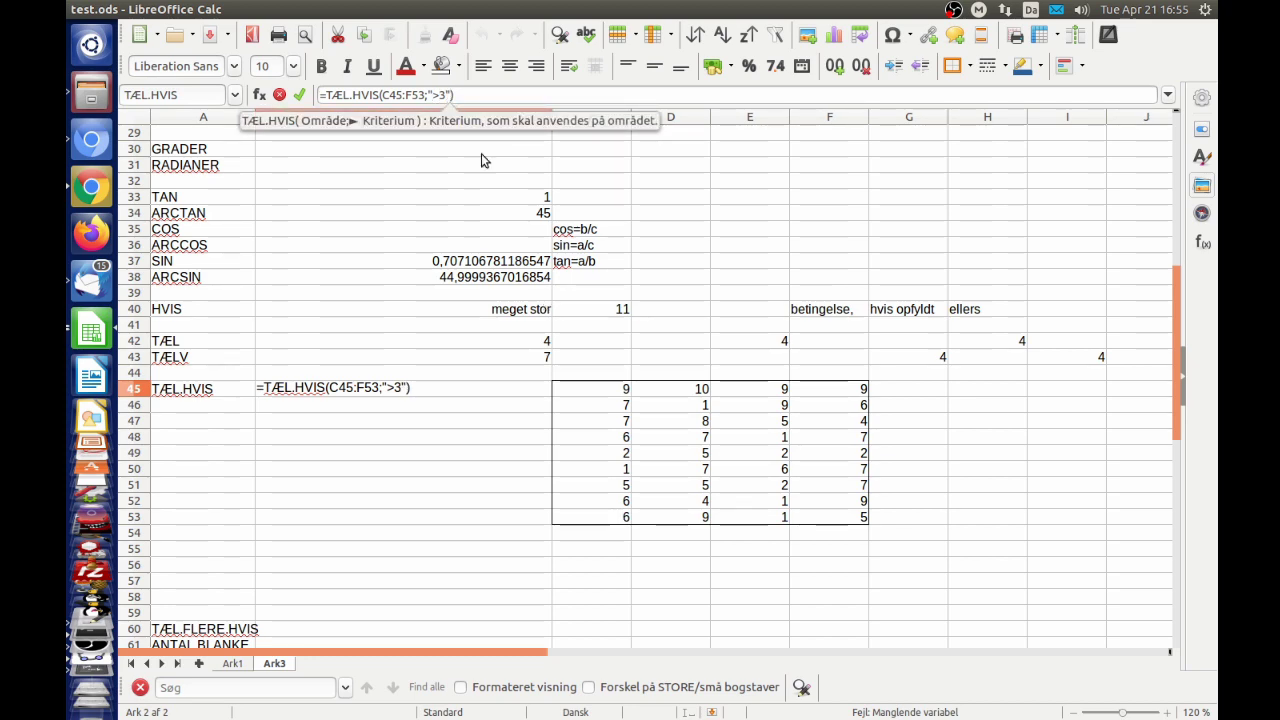
pyautogui.press('Return')
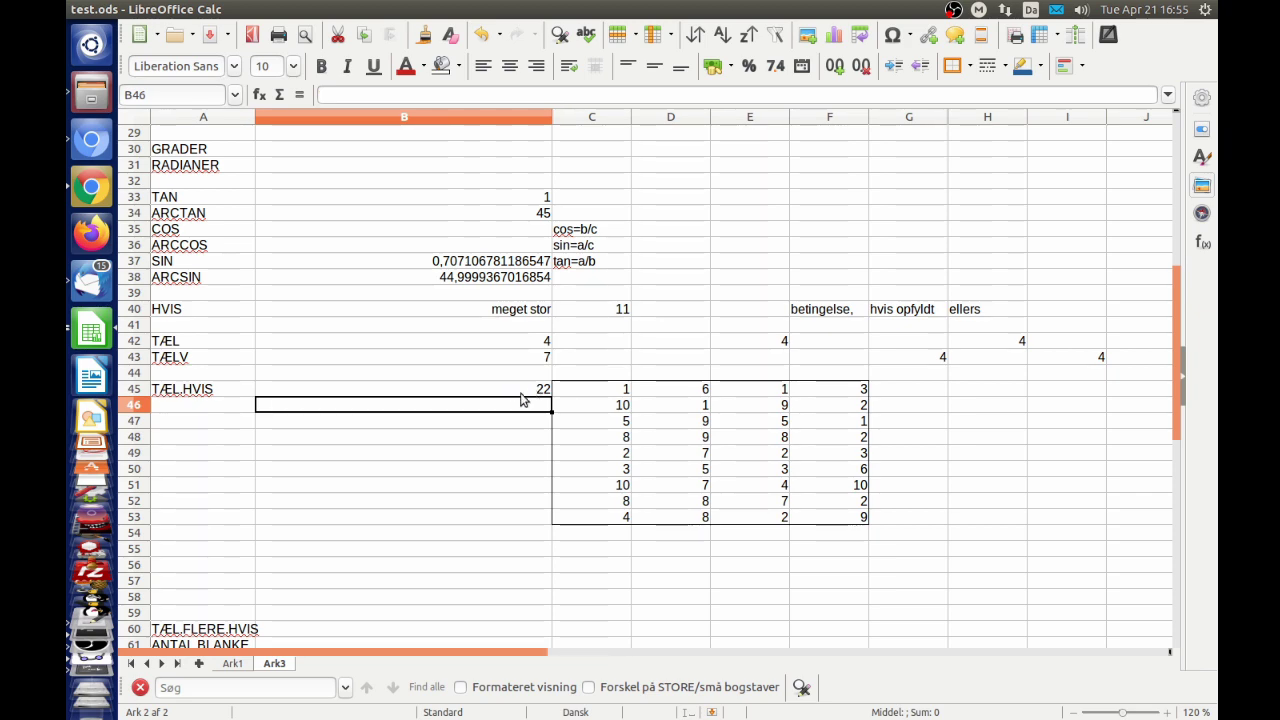
pyautogui.press('Up')
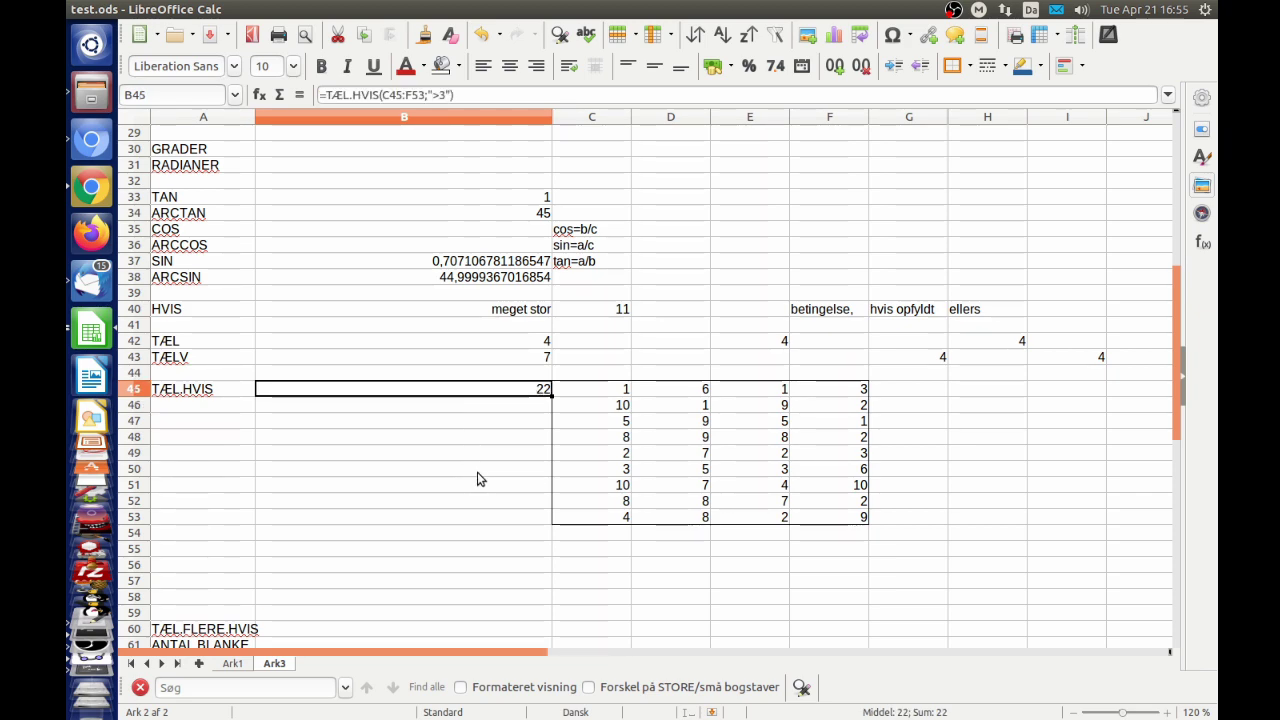
# Step: Type peter, per, peter and anne into E48, E49, E50 and E51
pyautogui.click(763, 445)
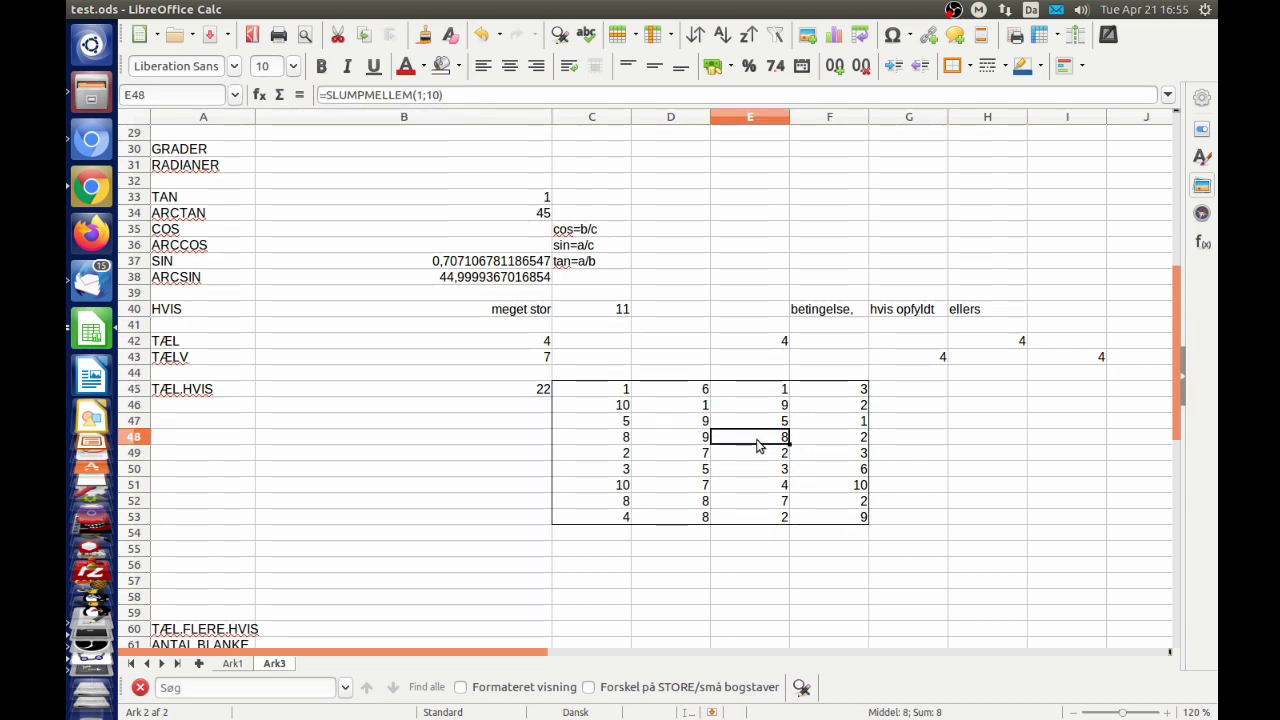
pyautogui.write('peter')
pyautogui.press('Return')
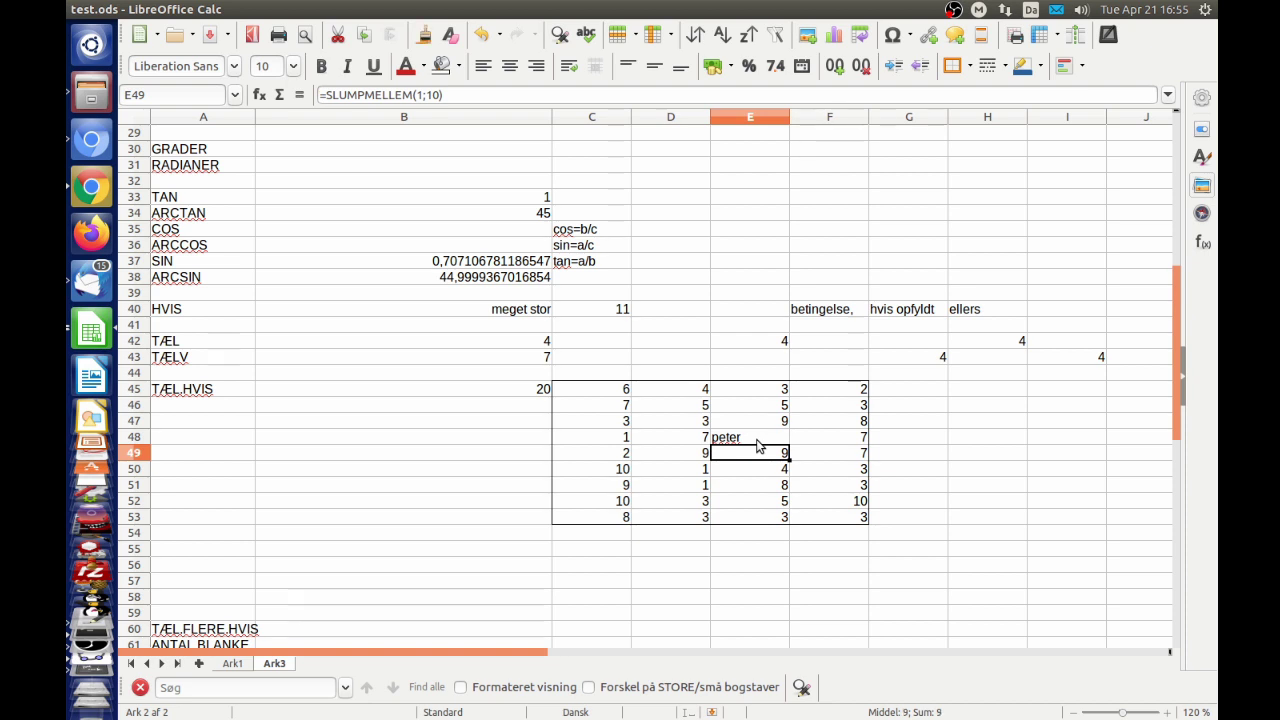
pyautogui.write('peter')
pyautogui.press('Return')
pyautogui.write('pe')
pyautogui.press('Return')
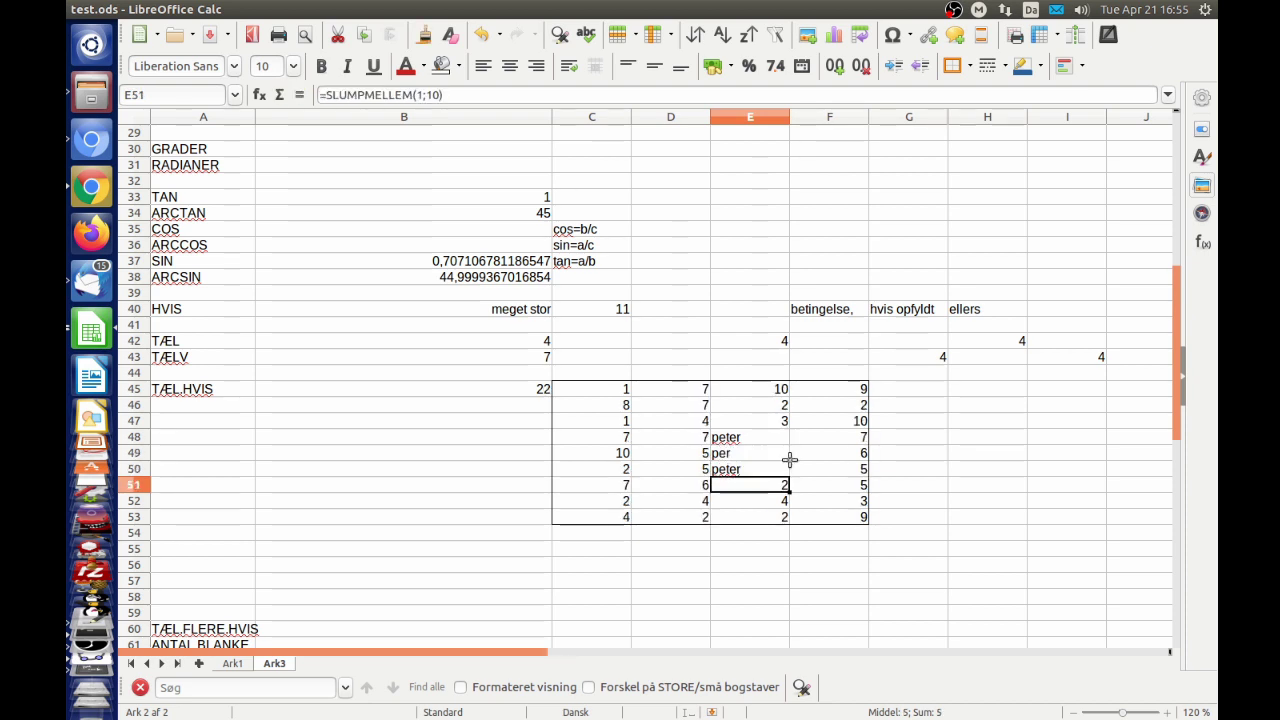
pyautogui.write('a')
pyautogui.press('BackSpace')
pyautogui.write('e')
pyautogui.press('Return')
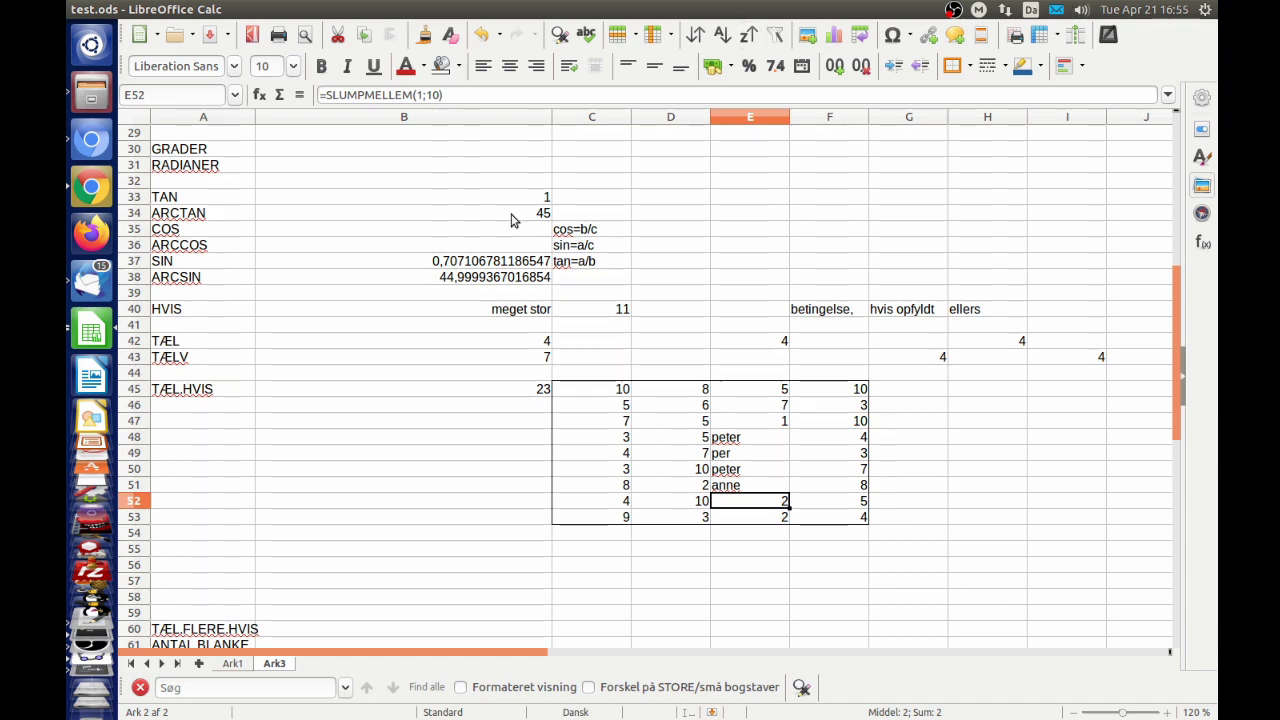
pyautogui.click(502, 390)
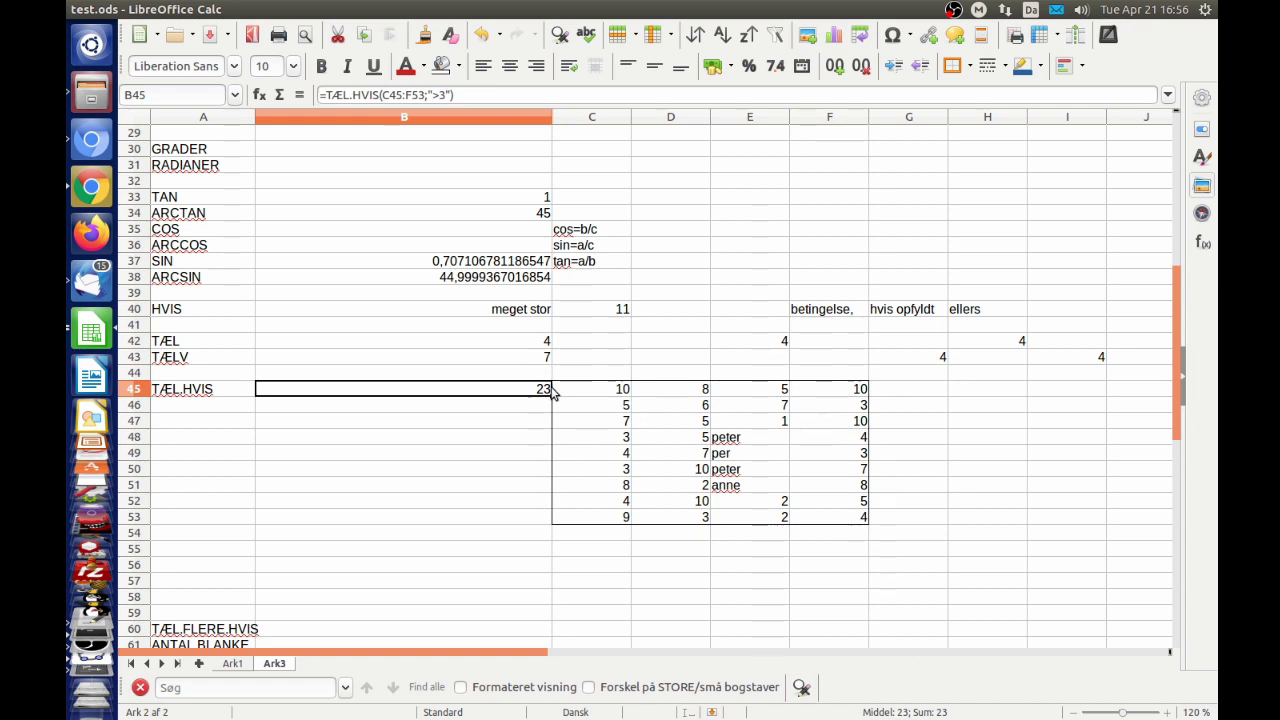
# Step: Replace B45's >3 criterion with peter, then undo the edit
pyautogui.click(432, 93)
pyautogui.press('BackSpace')
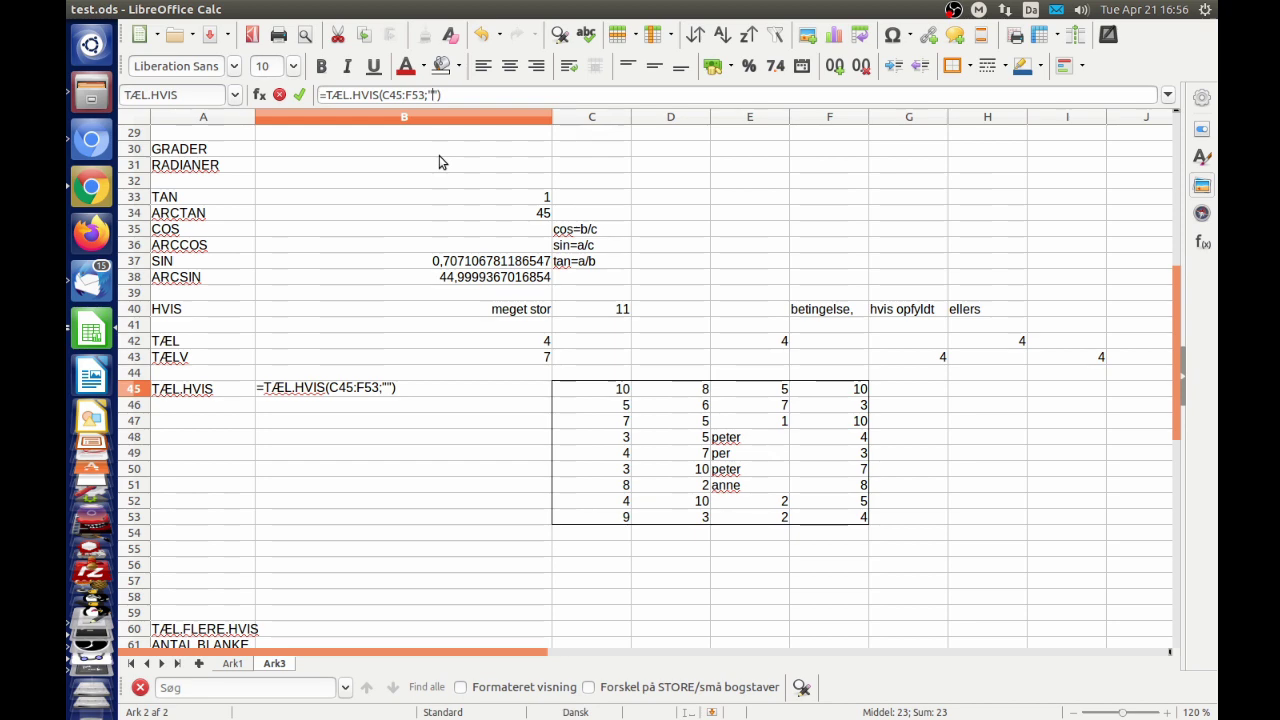
pyautogui.write('peter')
pyautogui.press('Return')
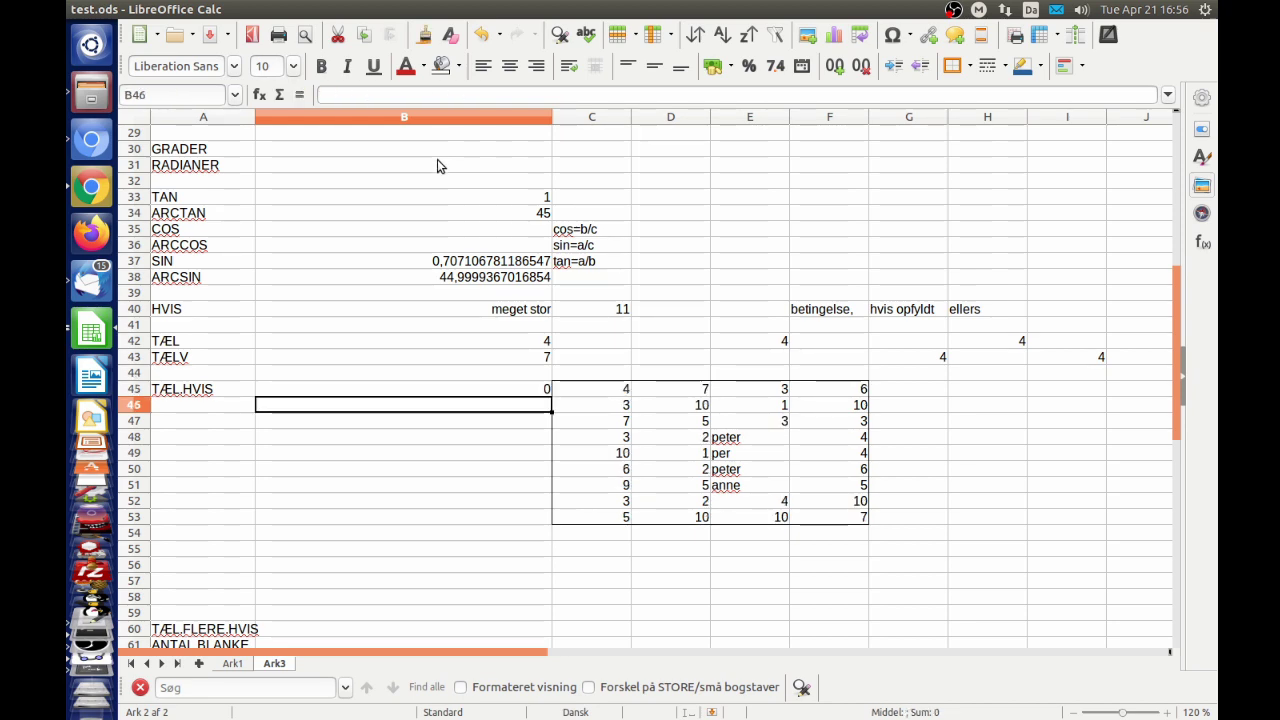
pyautogui.hotkey('ctrl', 'z')
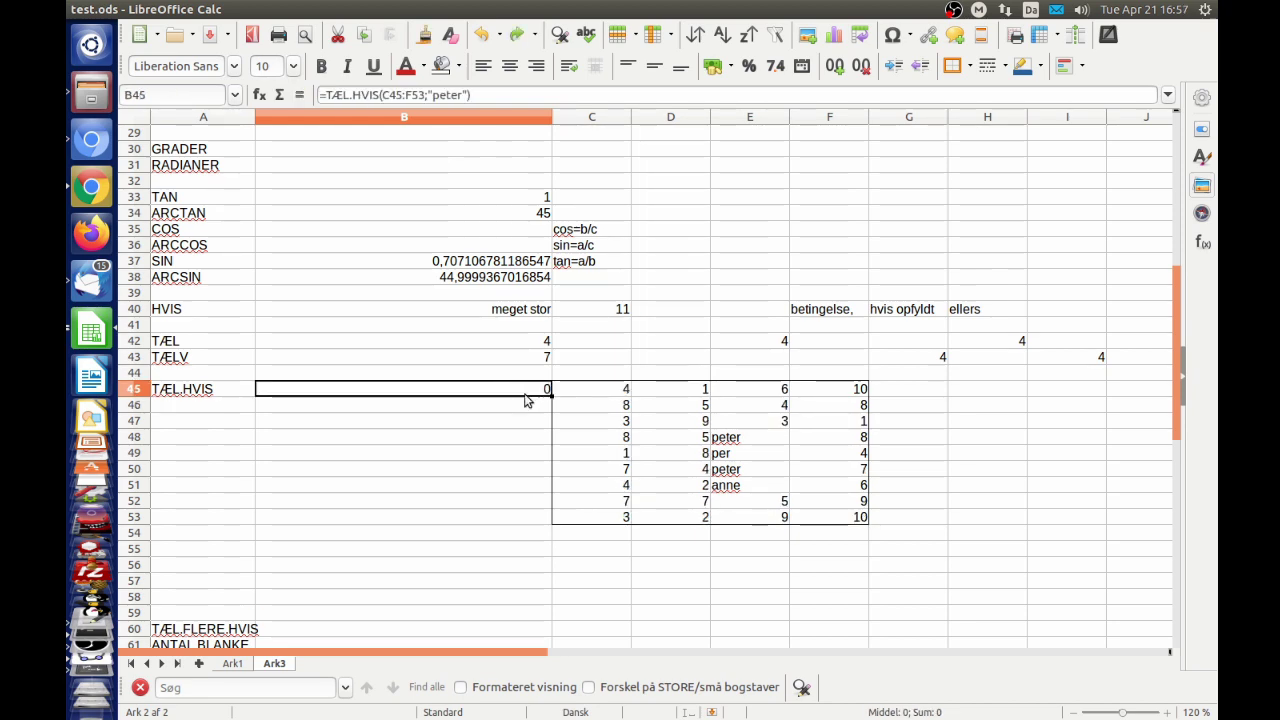
# Step: Inspect the name and number entries in E48 through E53
pyautogui.doubleClick(761, 435)
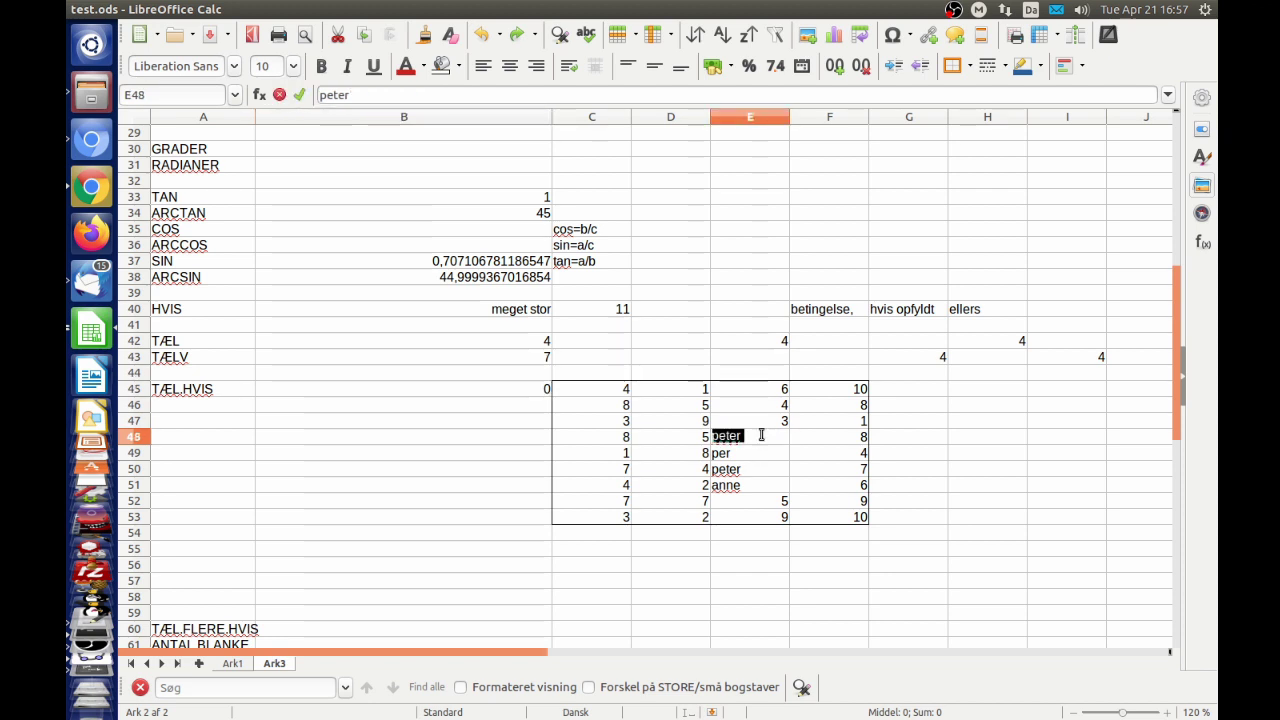
pyautogui.click(770, 437)
pyautogui.doubleClick(766, 459)
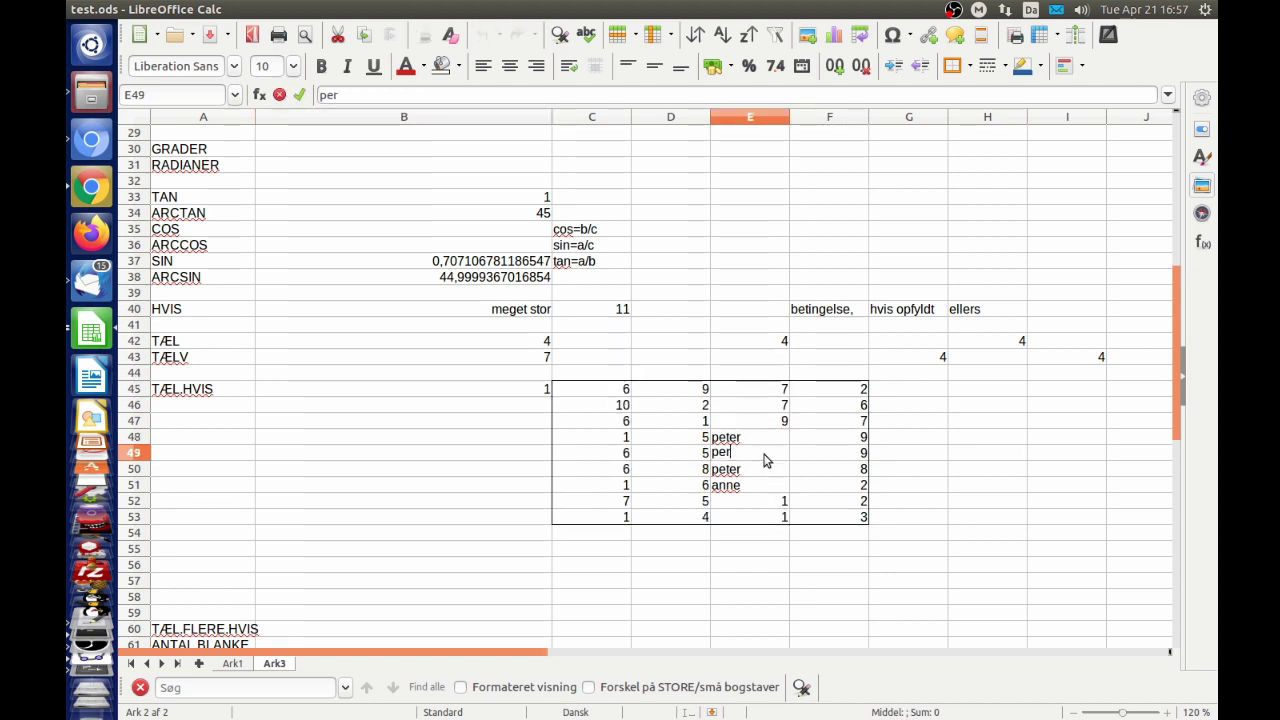
pyautogui.press('Return')
pyautogui.doubleClick(766, 500)
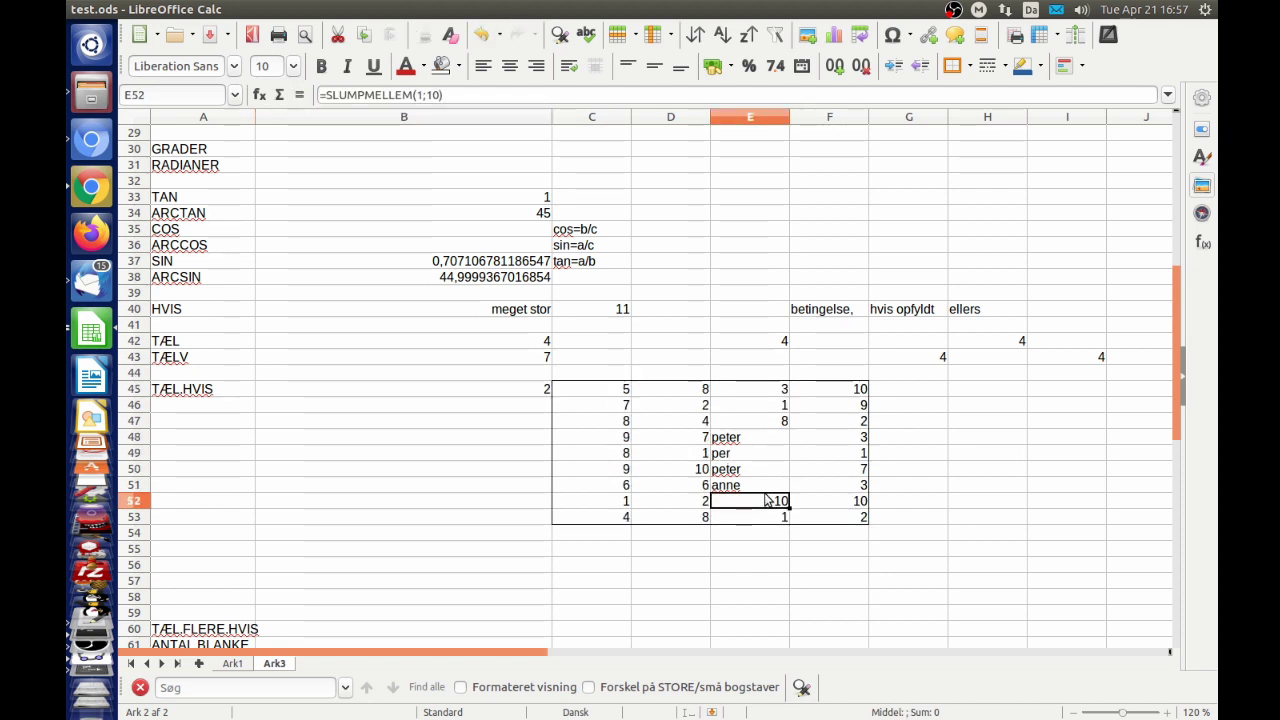
pyautogui.press('Return')
pyautogui.click(764, 487)
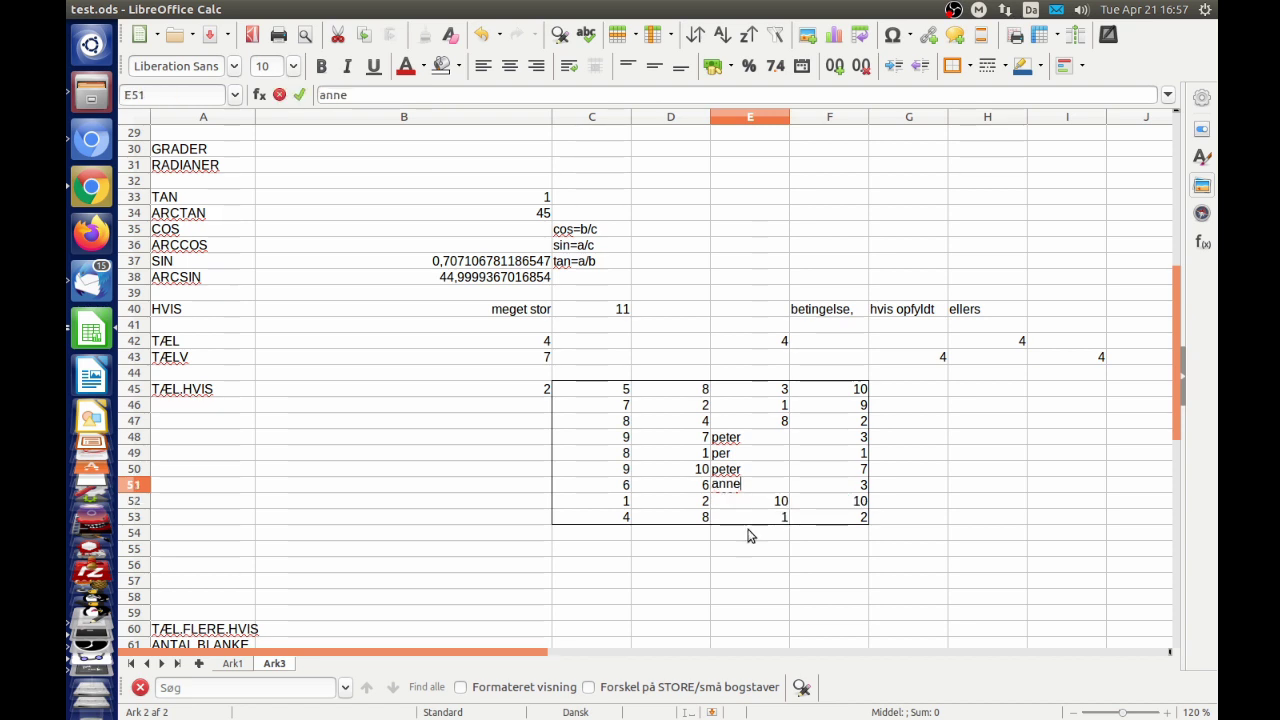
pyautogui.click(782, 494)
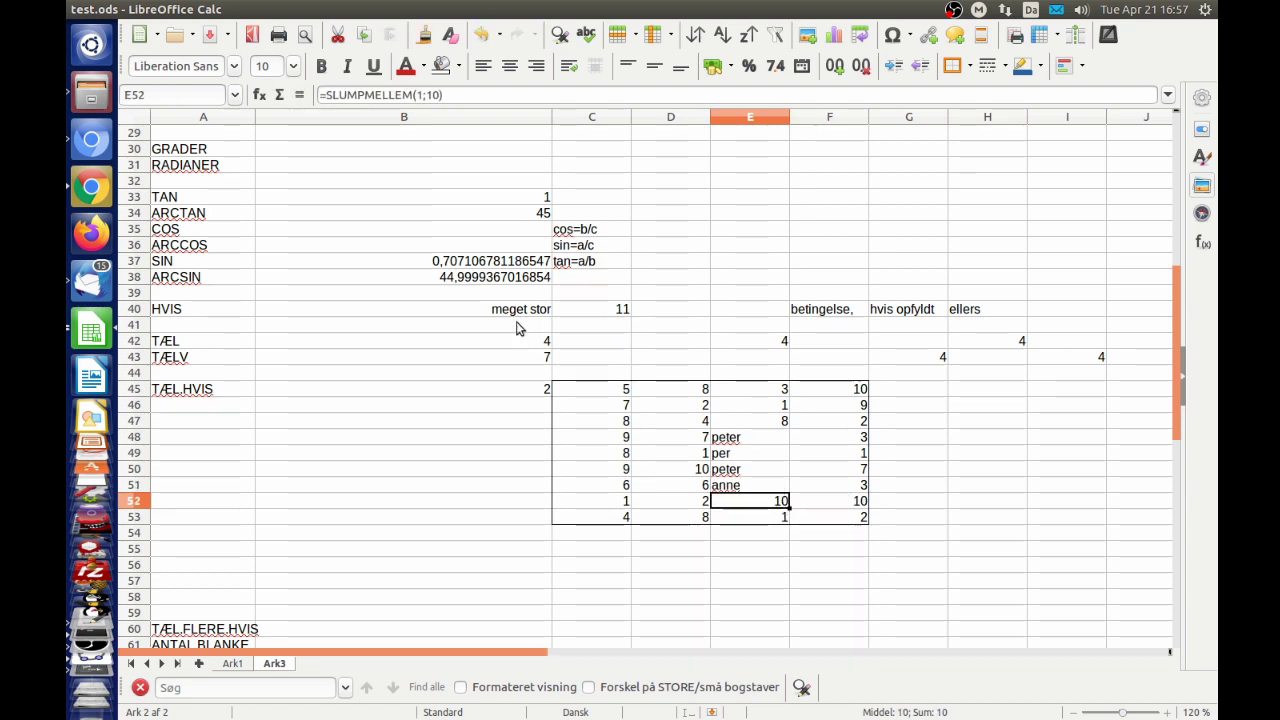
# Step: Fix the #NAVN? error by quoting the criterion: =TÆL.HVIS(C45:F53;"peter") returns 2
pyautogui.click(519, 391)
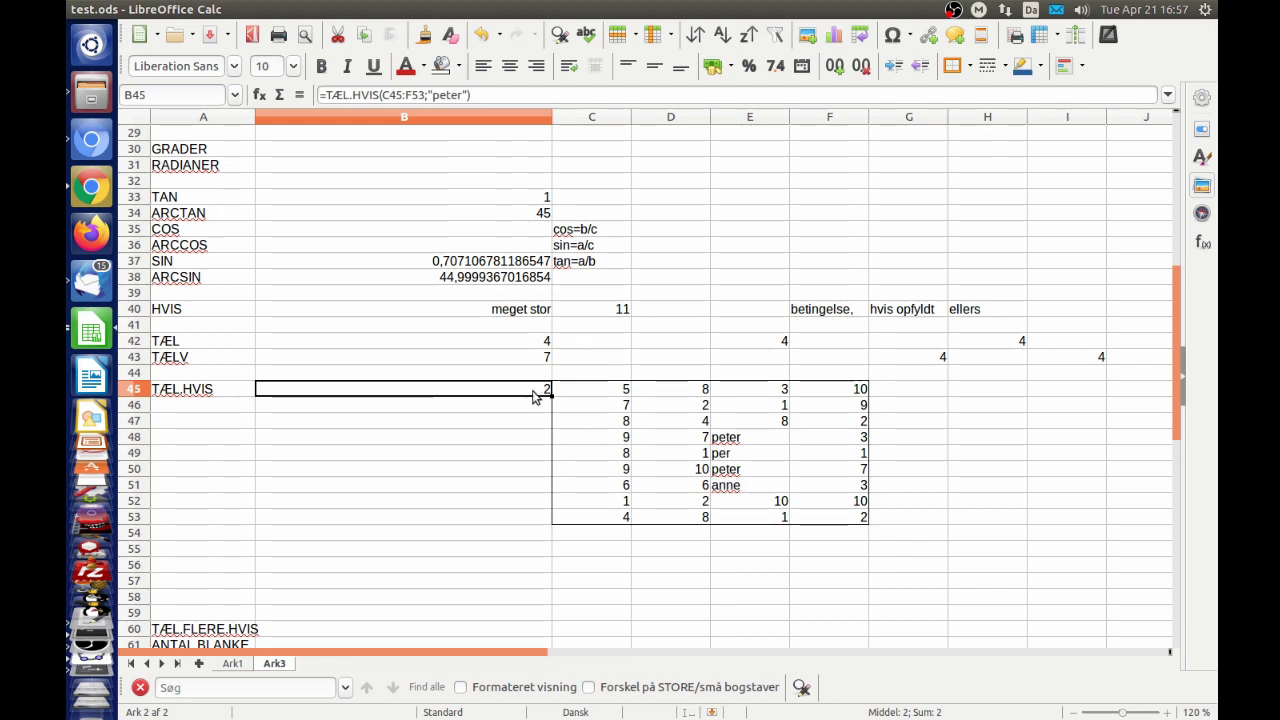
pyautogui.click(451, 94)
pyautogui.press('BackSpace')
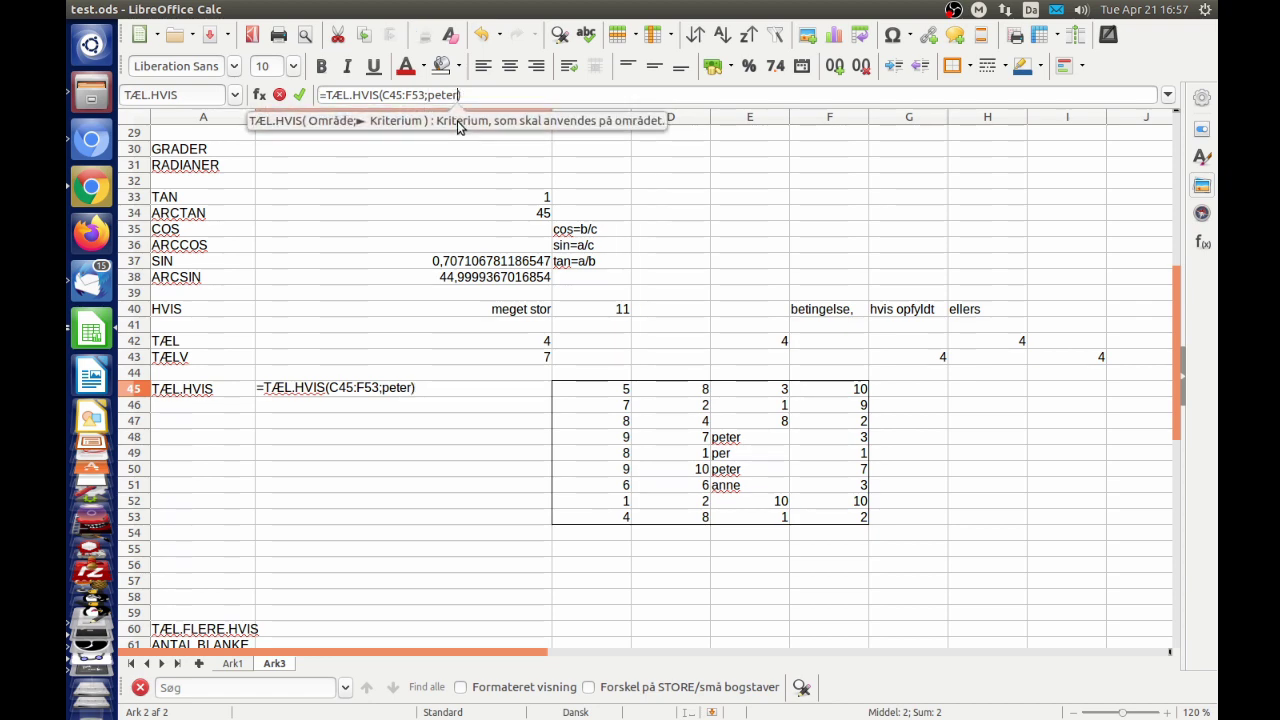
pyautogui.press('Return')
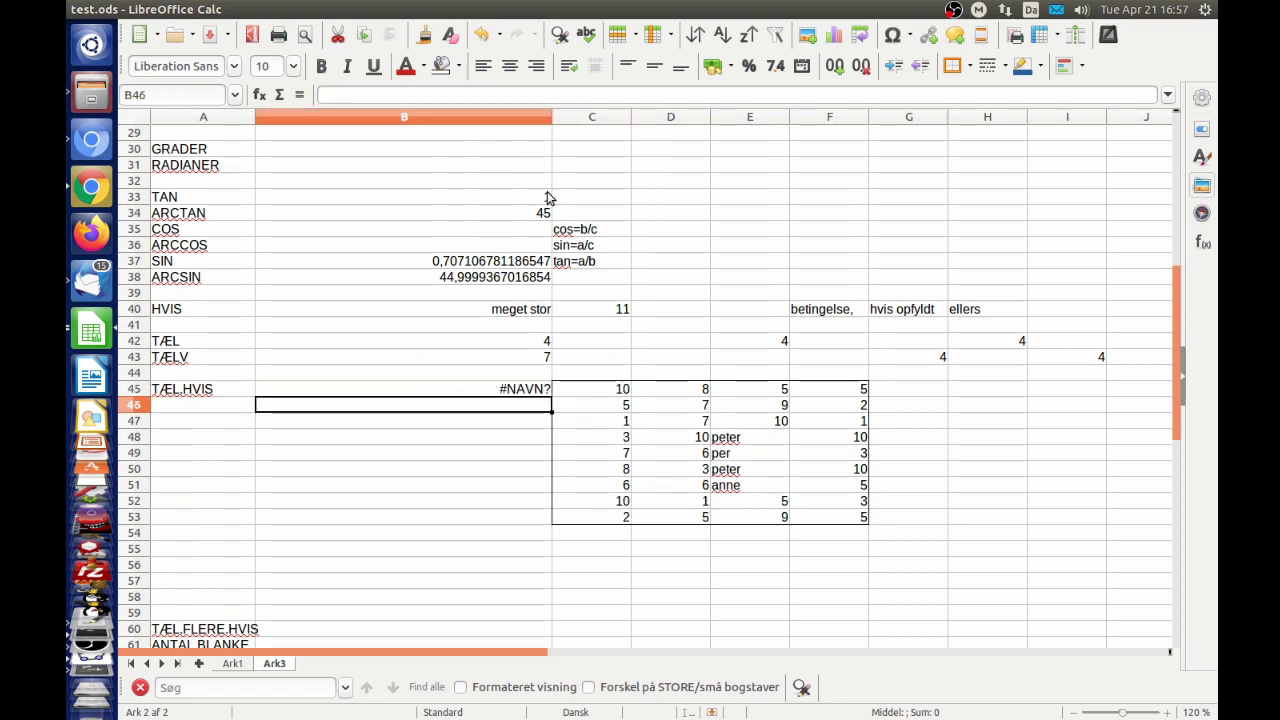
pyautogui.click(522, 386)
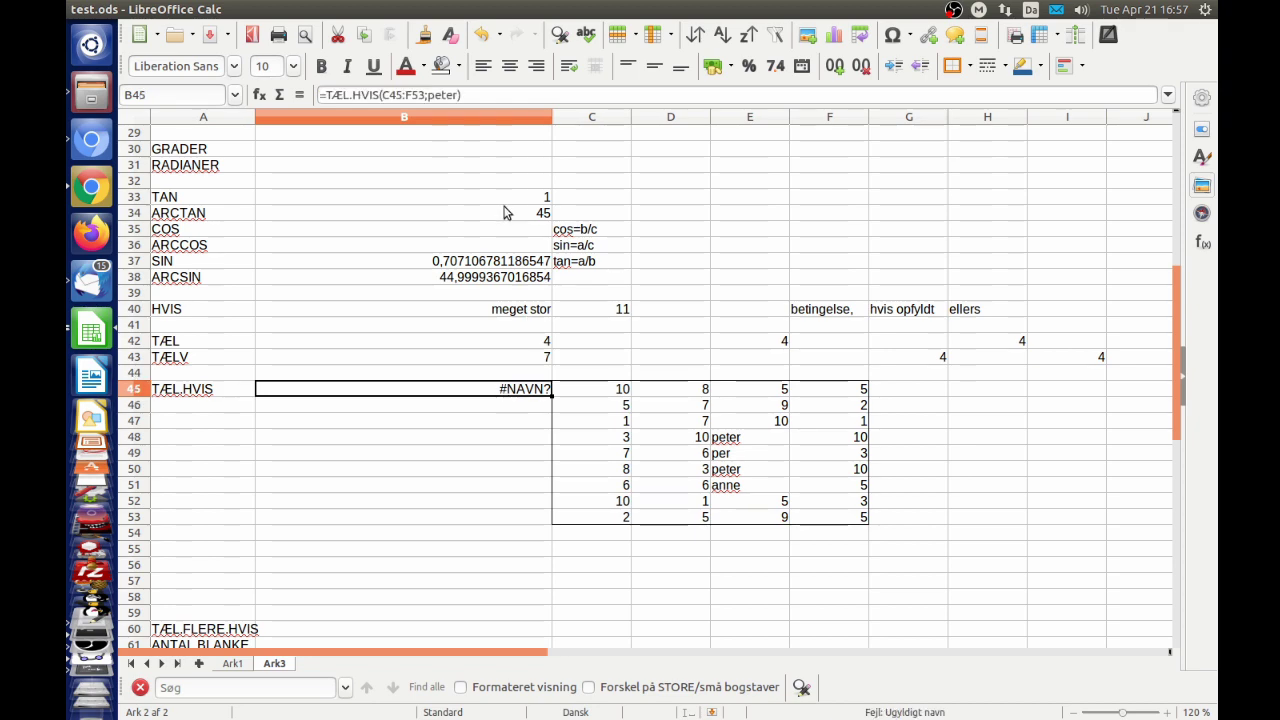
pyautogui.click(427, 94)
pyautogui.write('"')
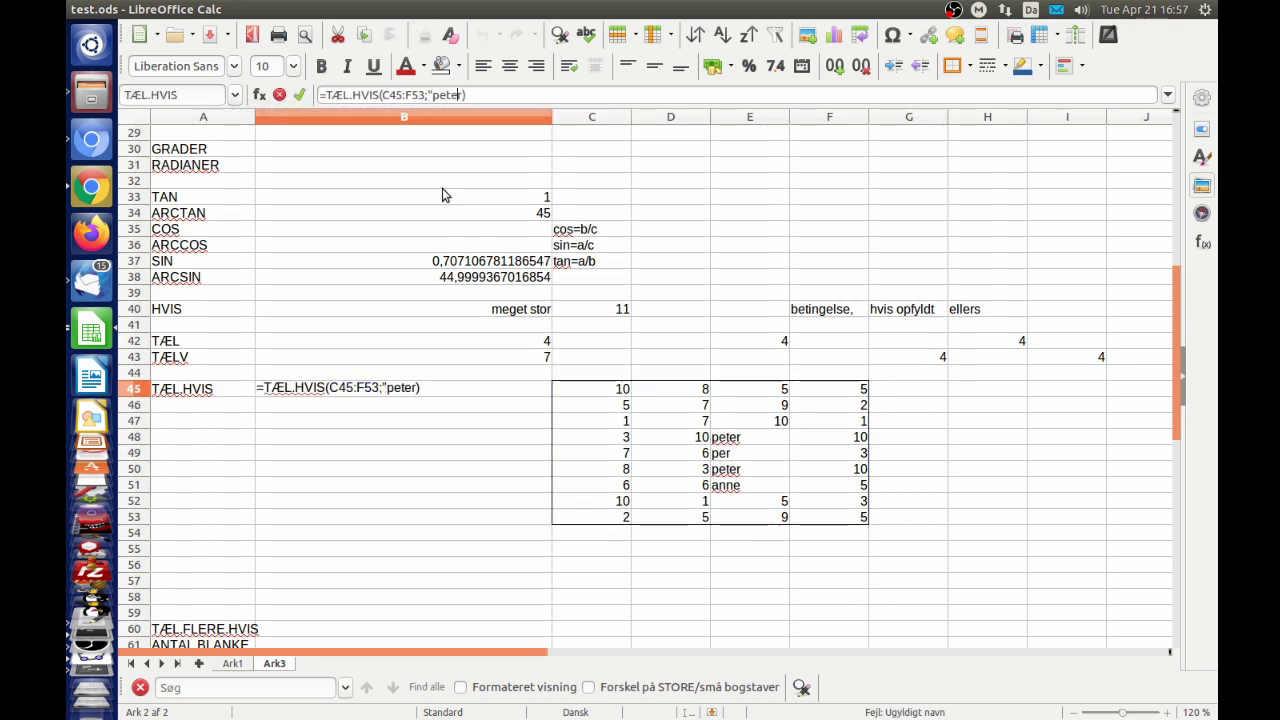
pyautogui.write('"')
pyautogui.press('Return')
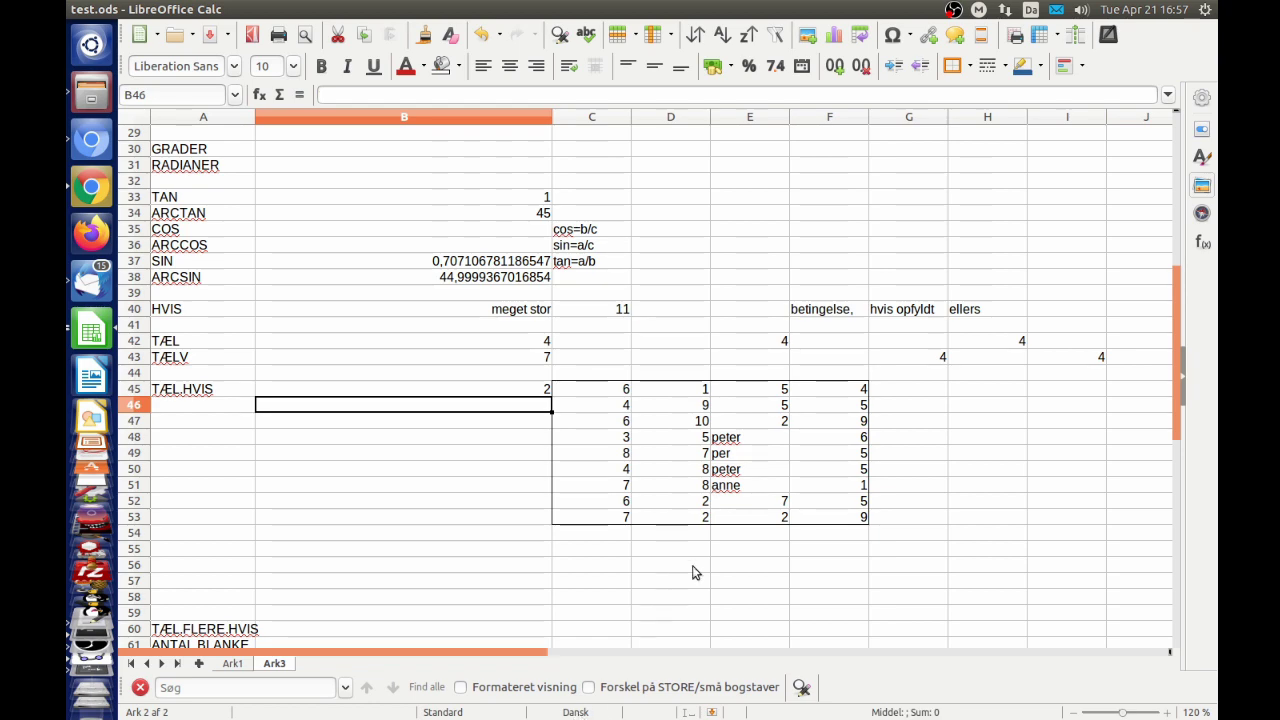
pyautogui.press('Up')
pyautogui.click(958, 453)
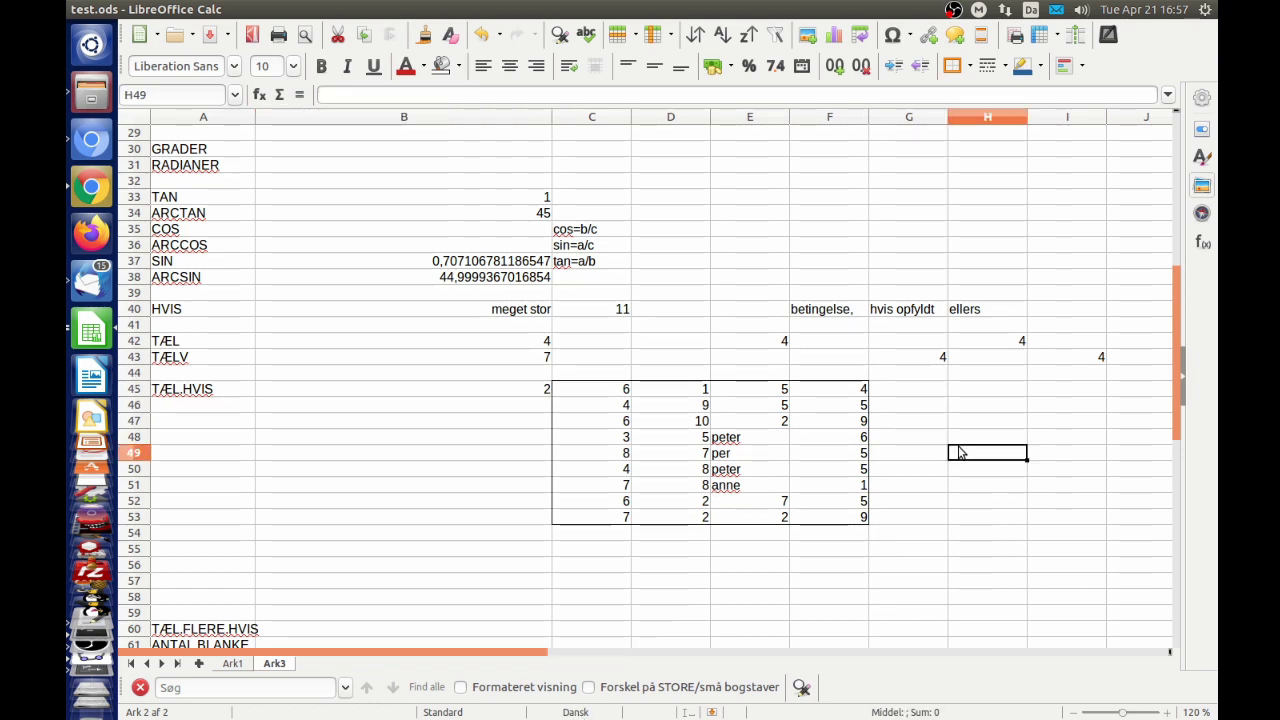
# Step: Enter the name anne in H49, correcting the mistyped entry
pyautogui.write('anew')
pyautogui.press('Return')
pyautogui.press('BackSpace')
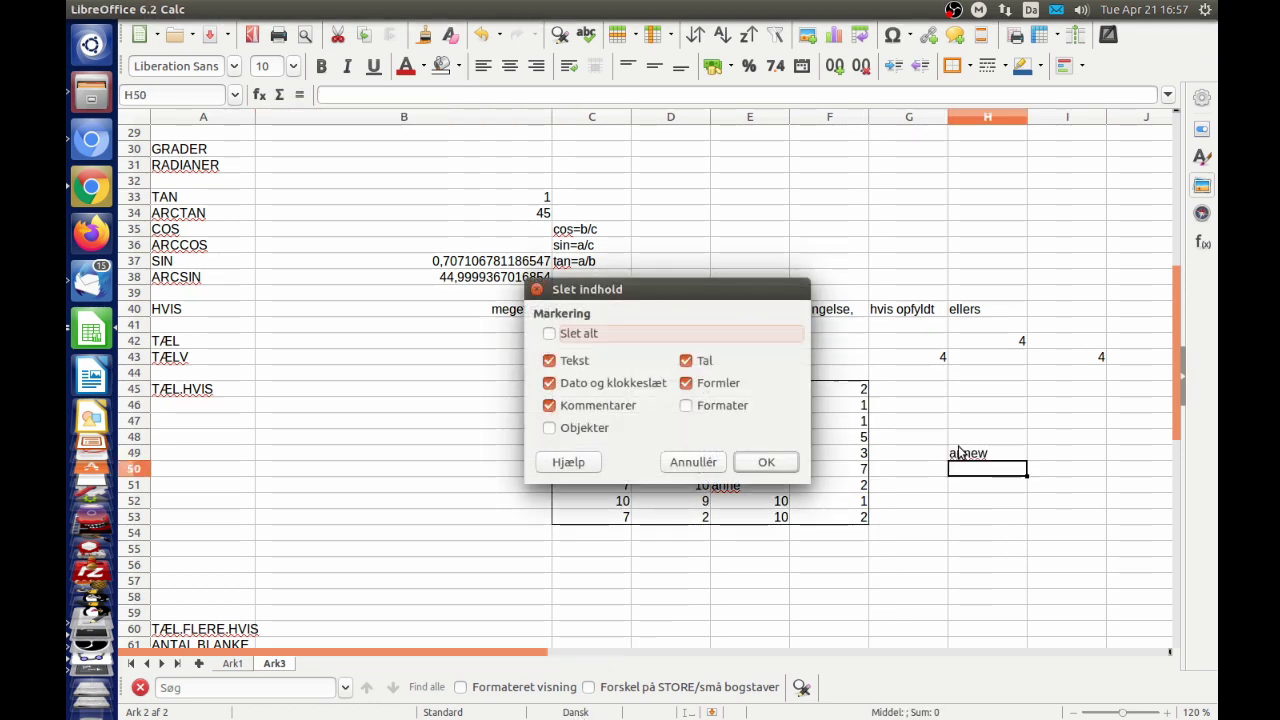
pyautogui.press('Return')
pyautogui.doubleClick(988, 455)
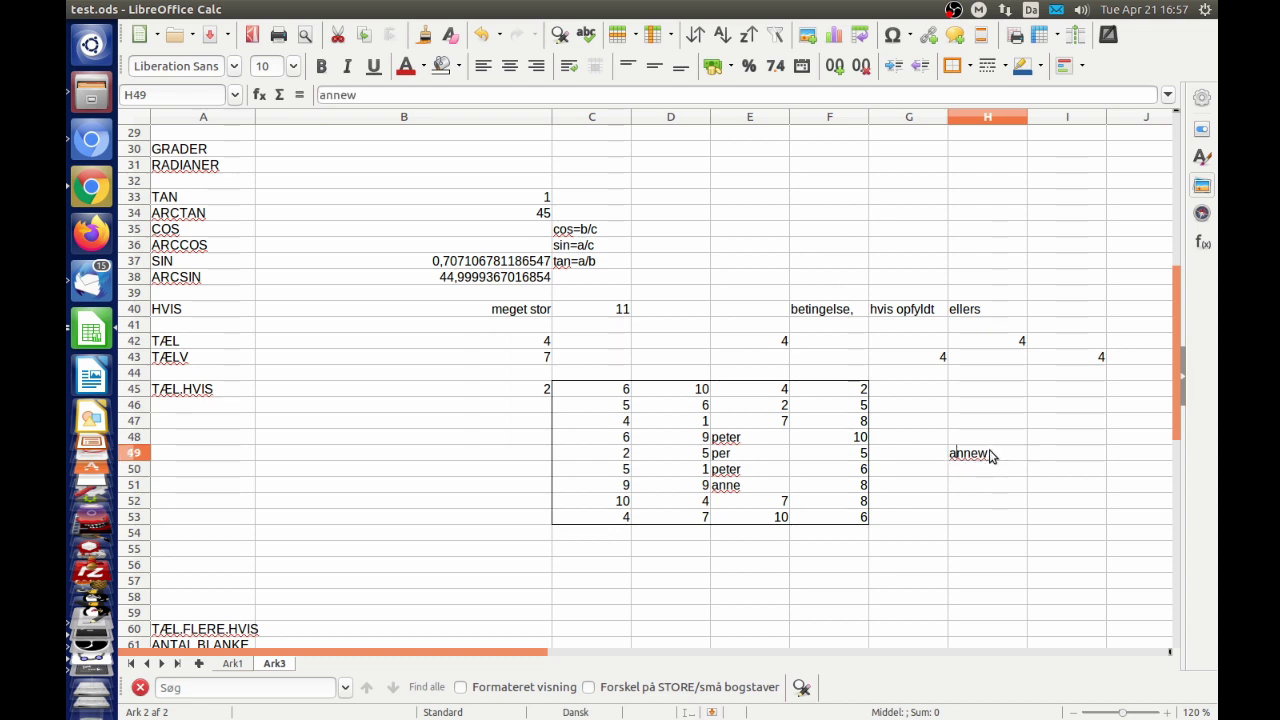
pyautogui.press('BackSpace')
pyautogui.press('Return')
# Step: Enter the name peter in H50
pyautogui.write('peter')
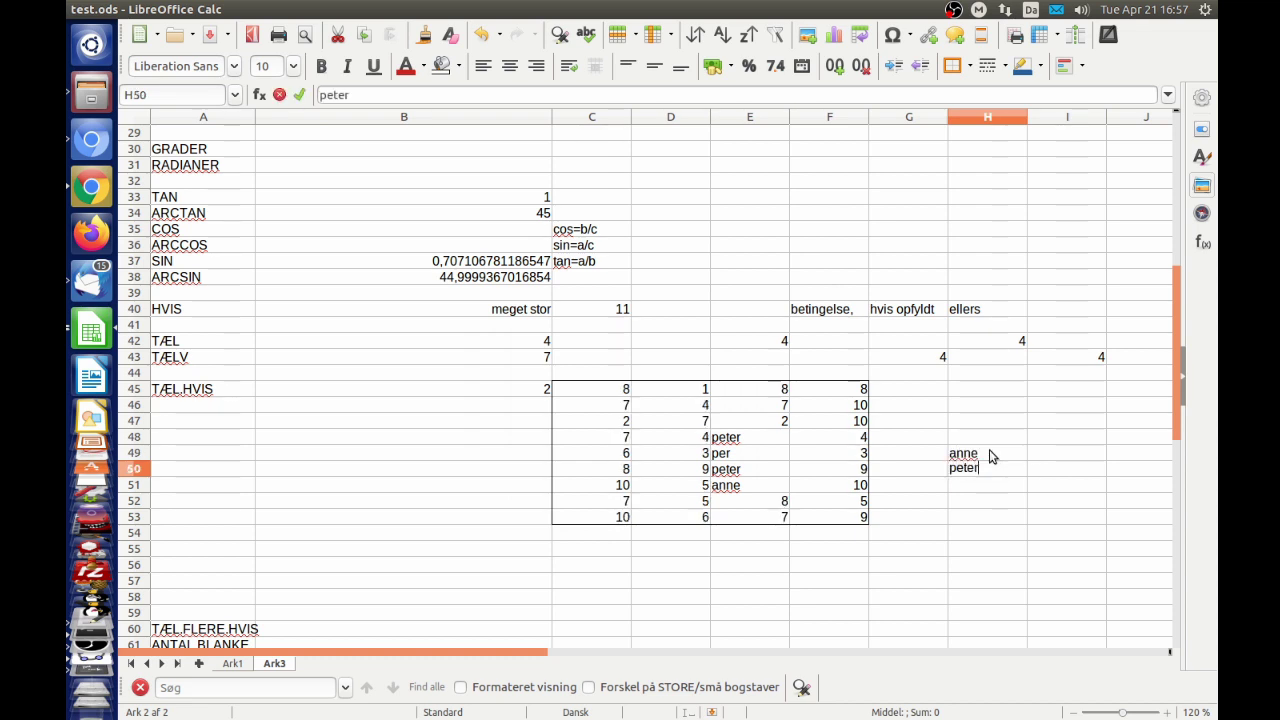
pyautogui.press('Return')
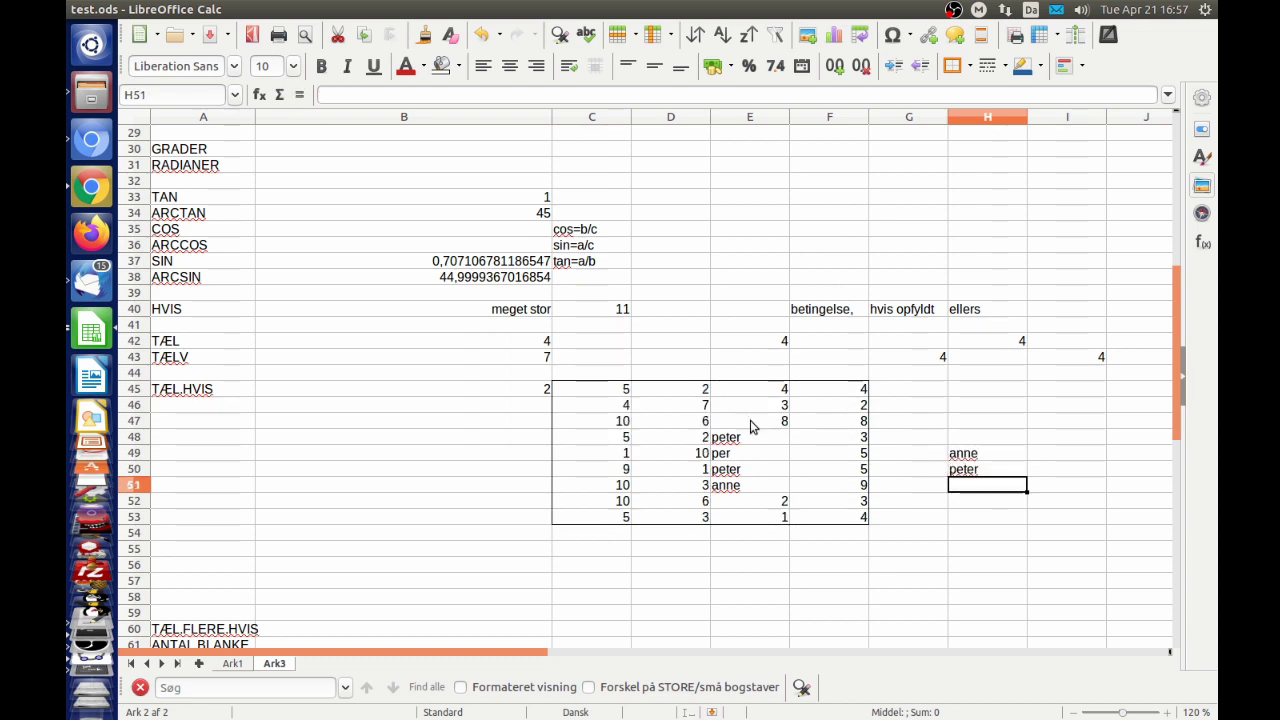
pyautogui.click(510, 392)
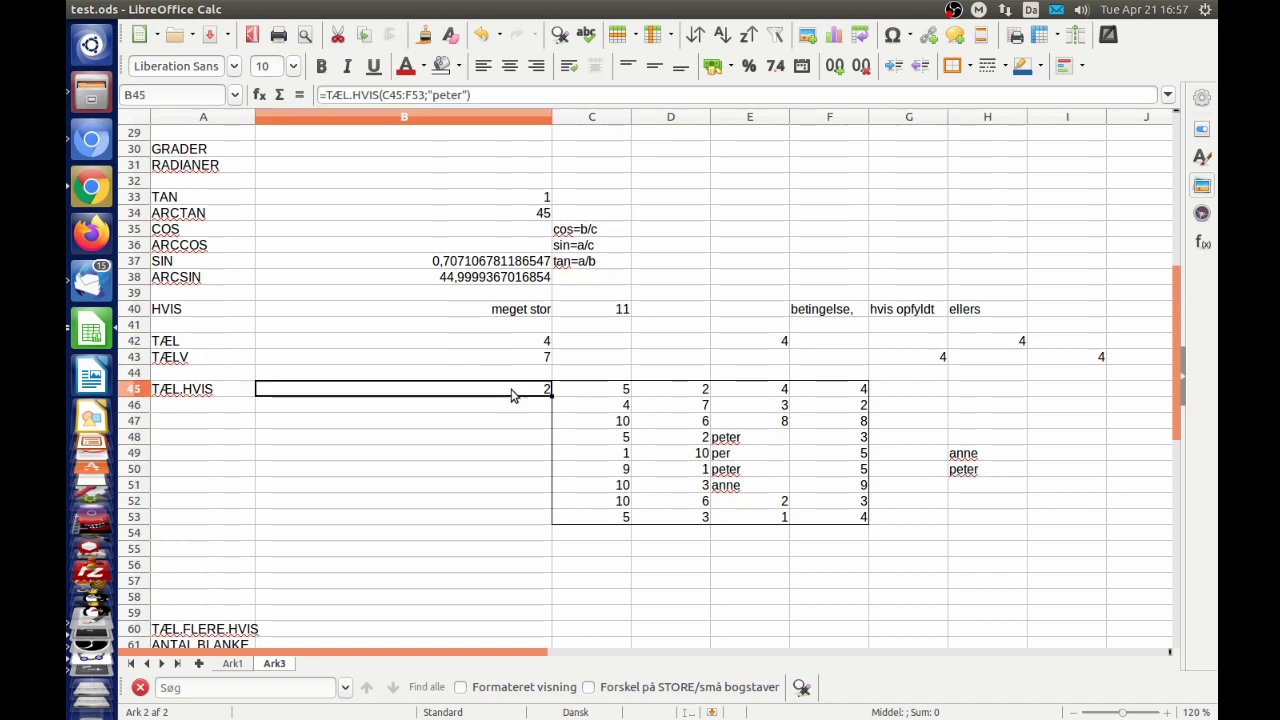
# Step: Replace the typed "peter" criterion in B45's formula with a reference to H49
pyautogui.click(436, 96)
pyautogui.doubleClick(436, 96)
pyautogui.press('BackSpace')
pyautogui.press('BackSpace')
pyautogui.press('Delete')
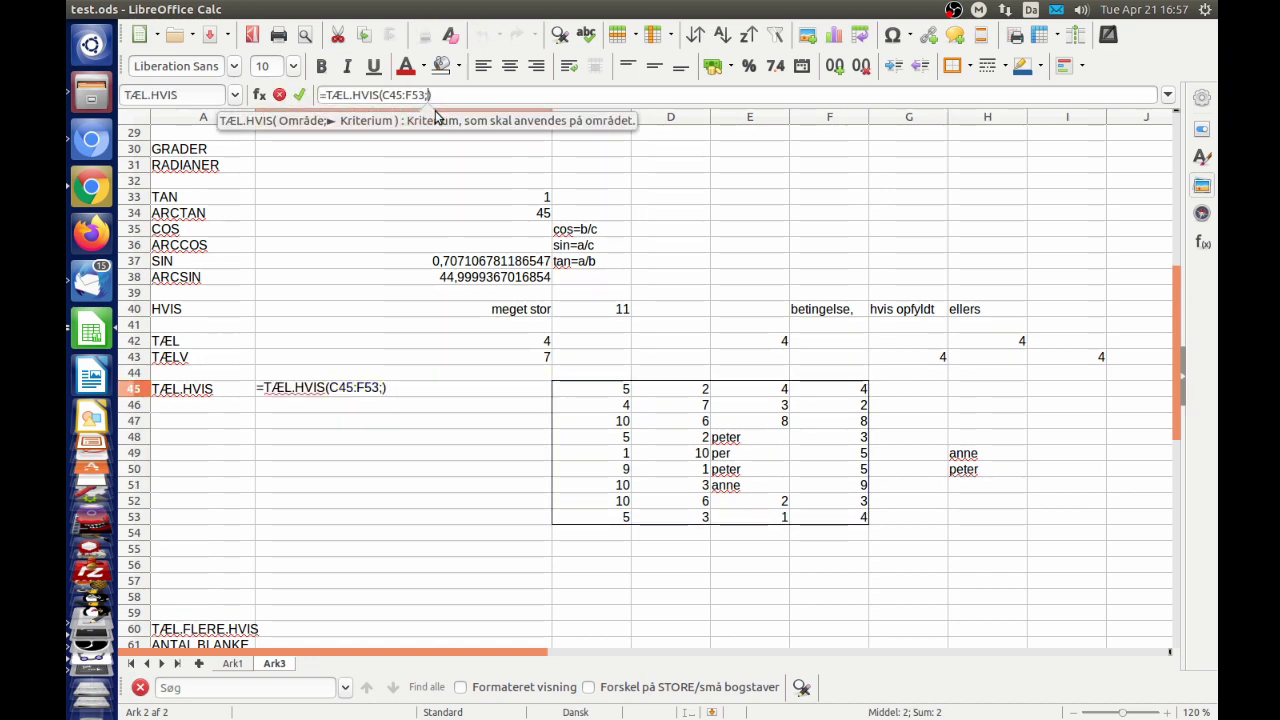
pyautogui.click(966, 456)
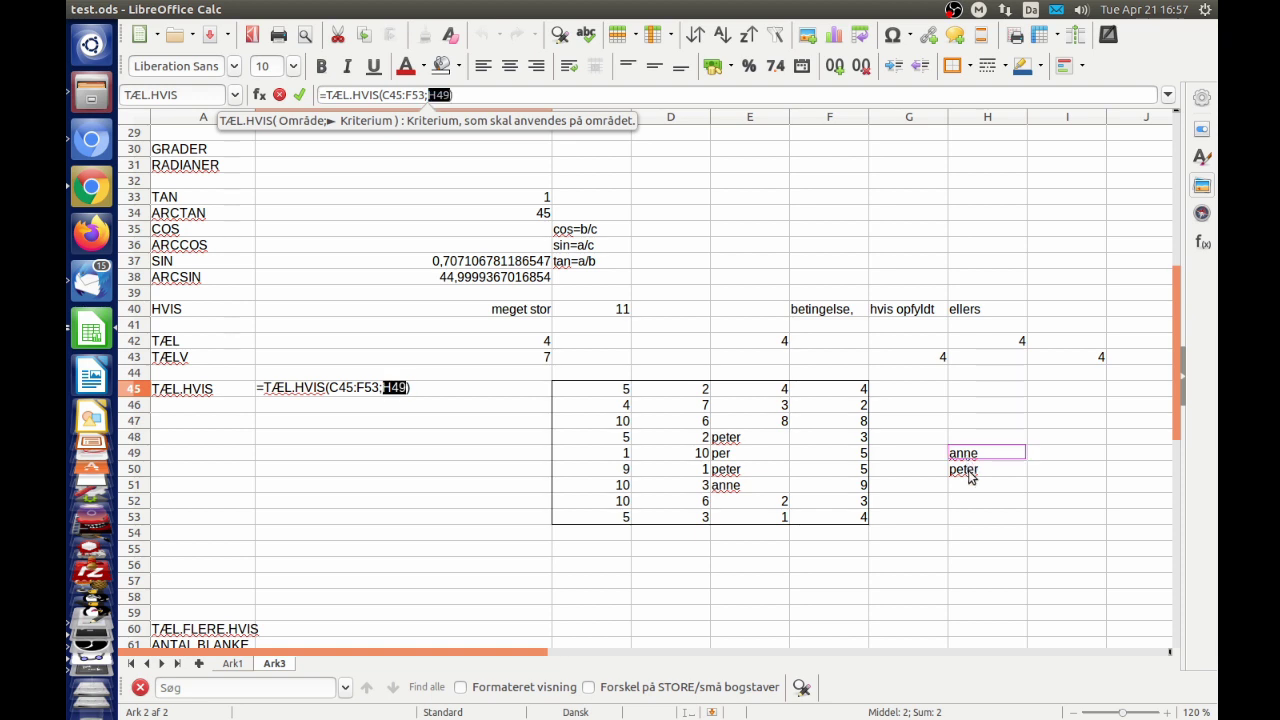
pyautogui.press('Return')
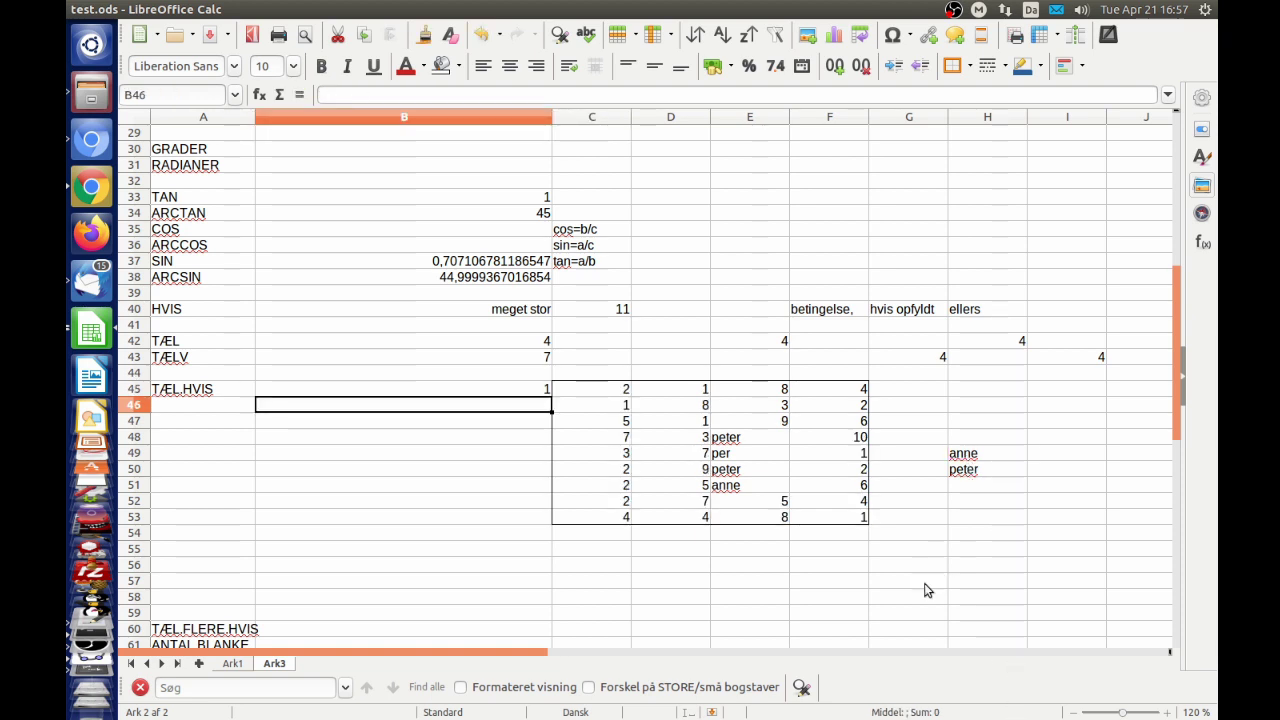
pyautogui.click(546, 390)
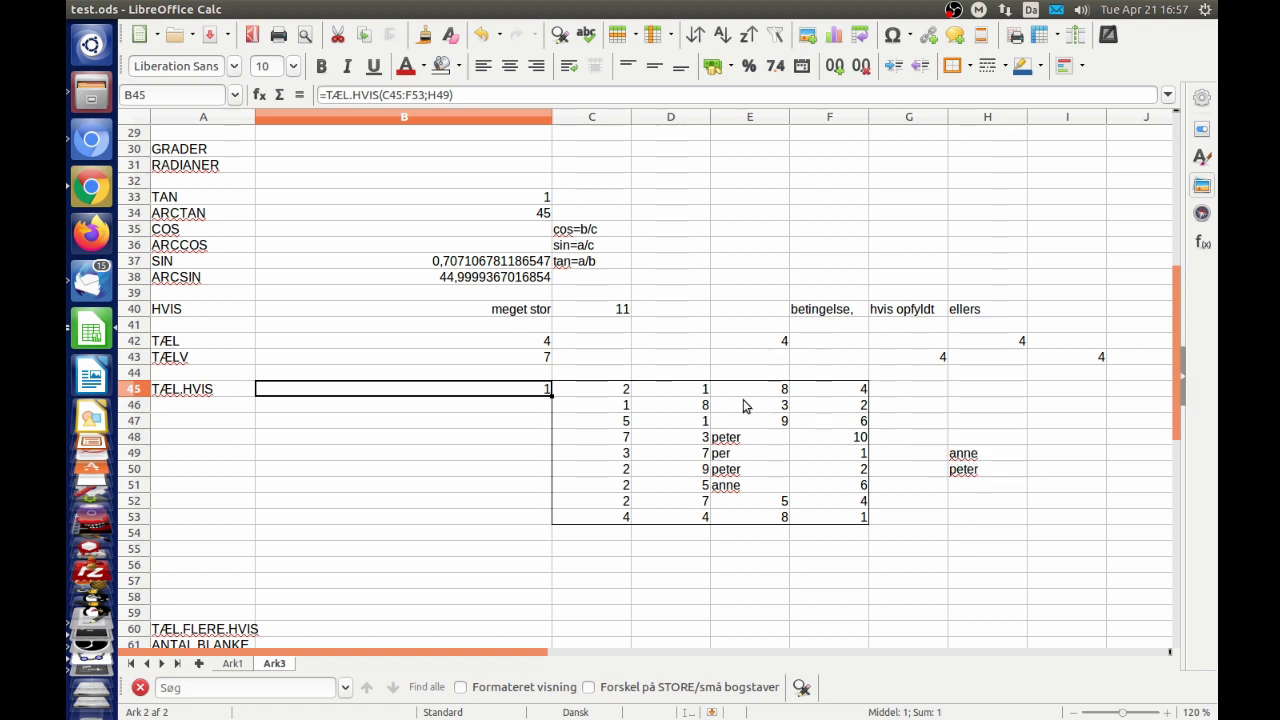
# Step: Change B45's criterion reference to H50, giving =TÆL.HVIS(C45:F53;H50)
pyautogui.click(447, 96)
pyautogui.press('BackSpace')
pyautogui.write('0')
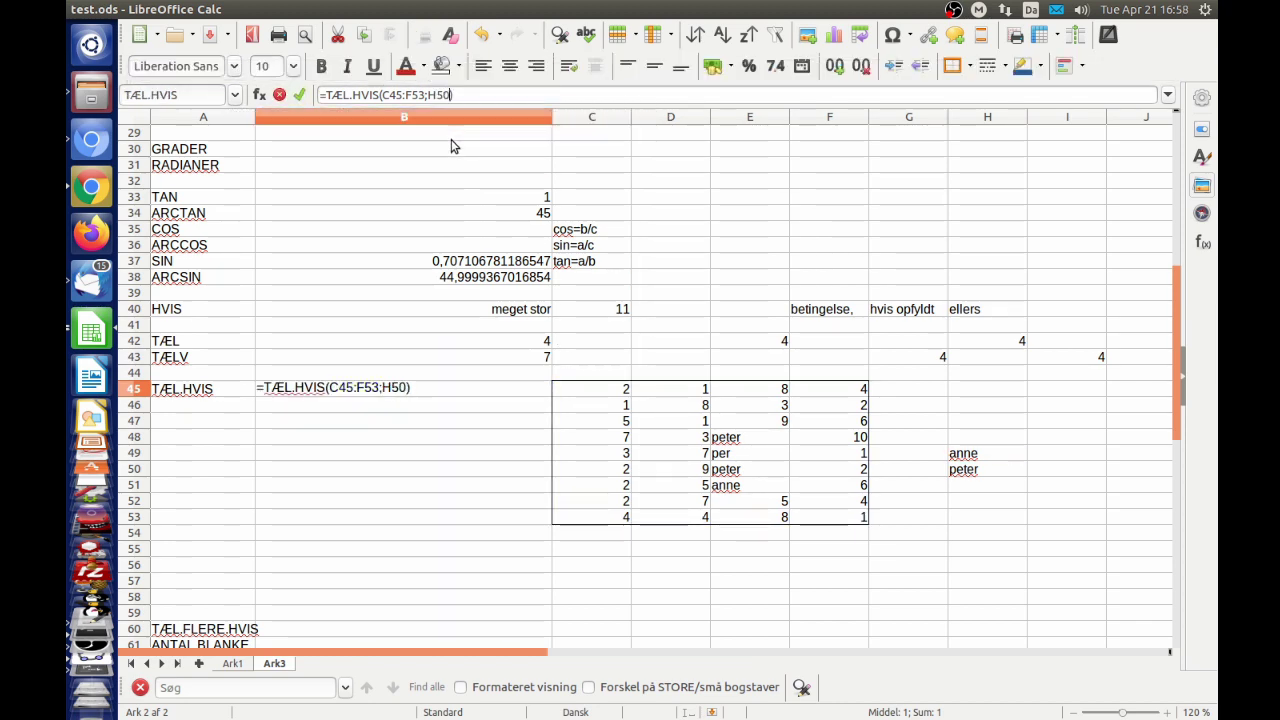
pyautogui.press('Return')
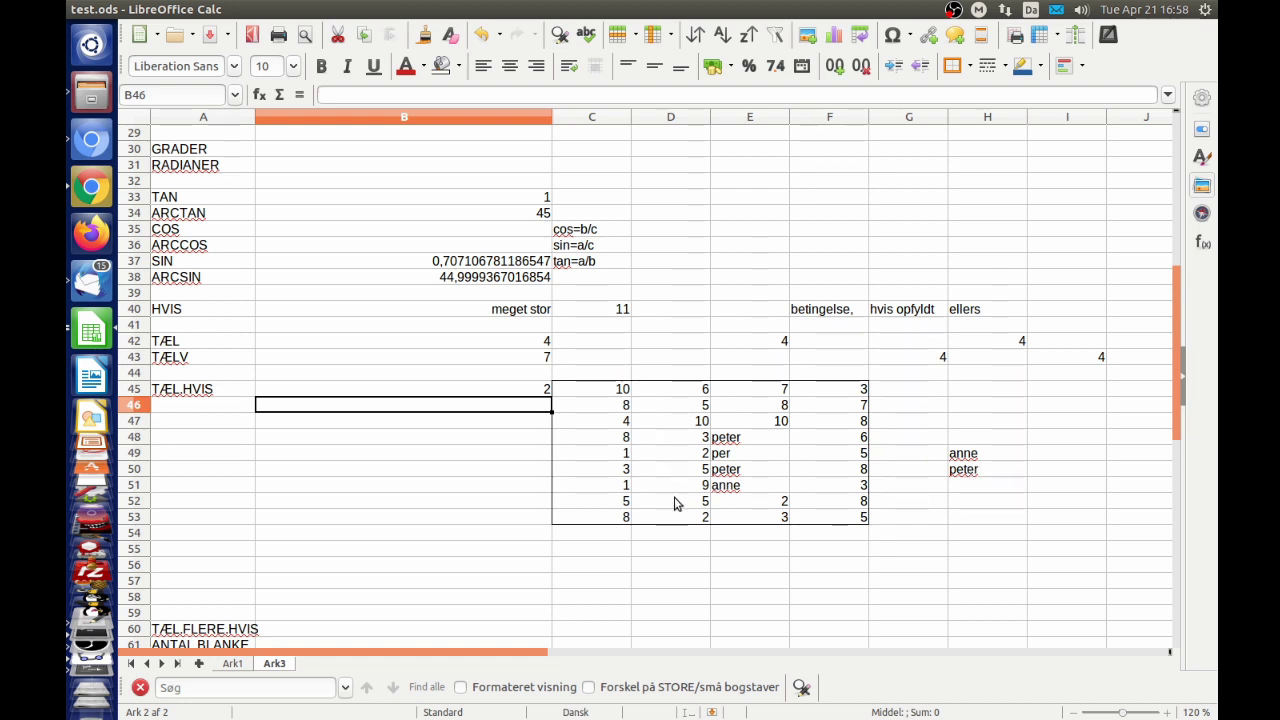
pyautogui.click(460, 388)
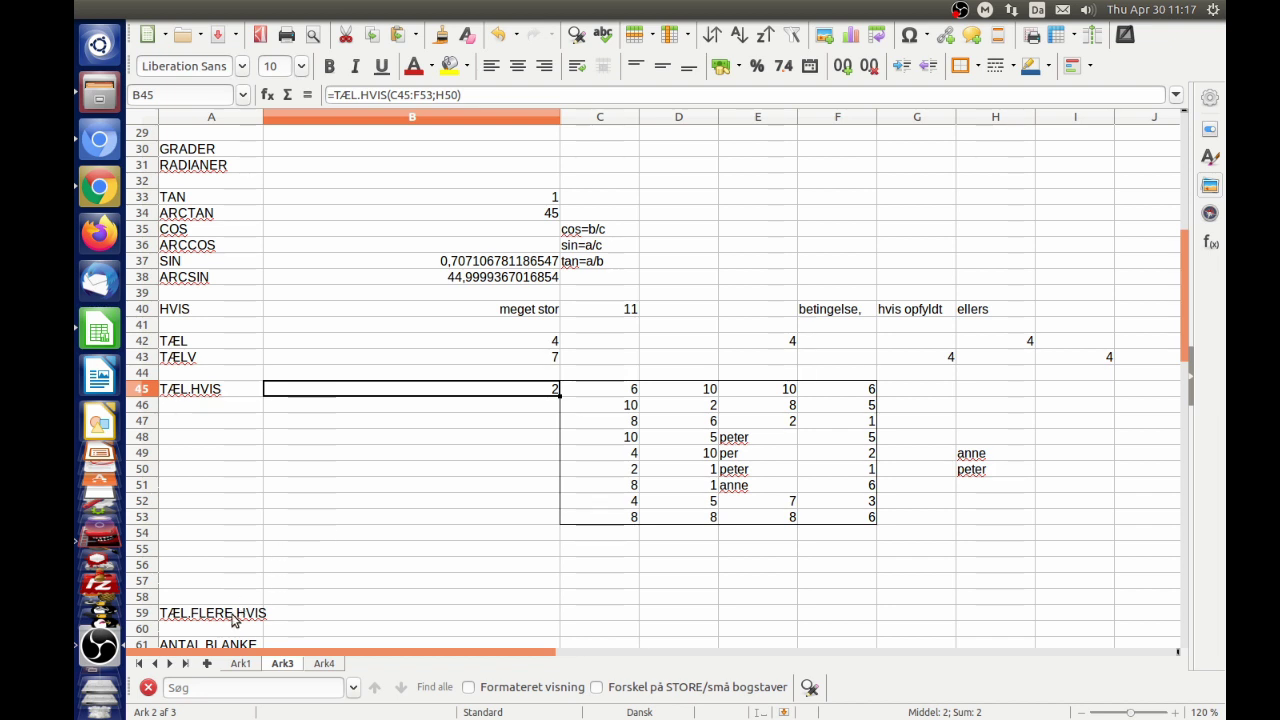
# Step: Move the TÆL.FLERE.HVIS label from A59 up to A55
pyautogui.click(183, 617)
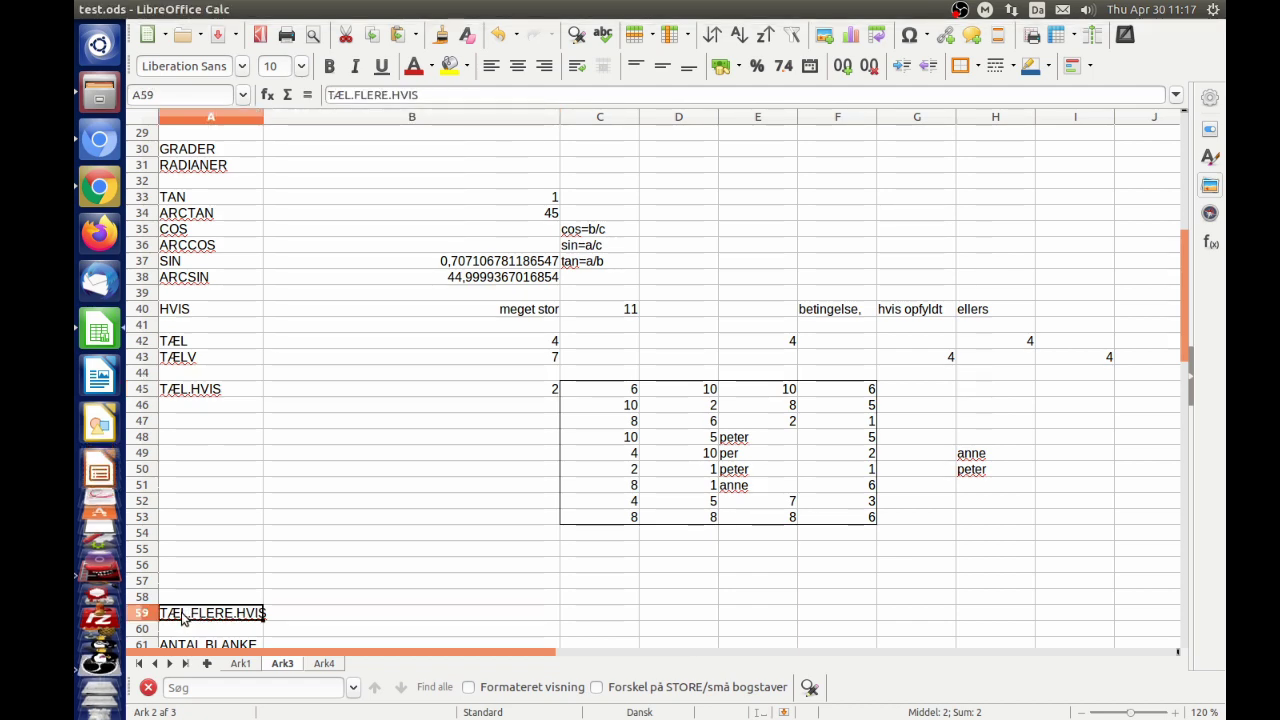
pyautogui.moveTo(183, 617); pyautogui.dragTo(190, 557)
pyautogui.scroll(-4, 591, 541)
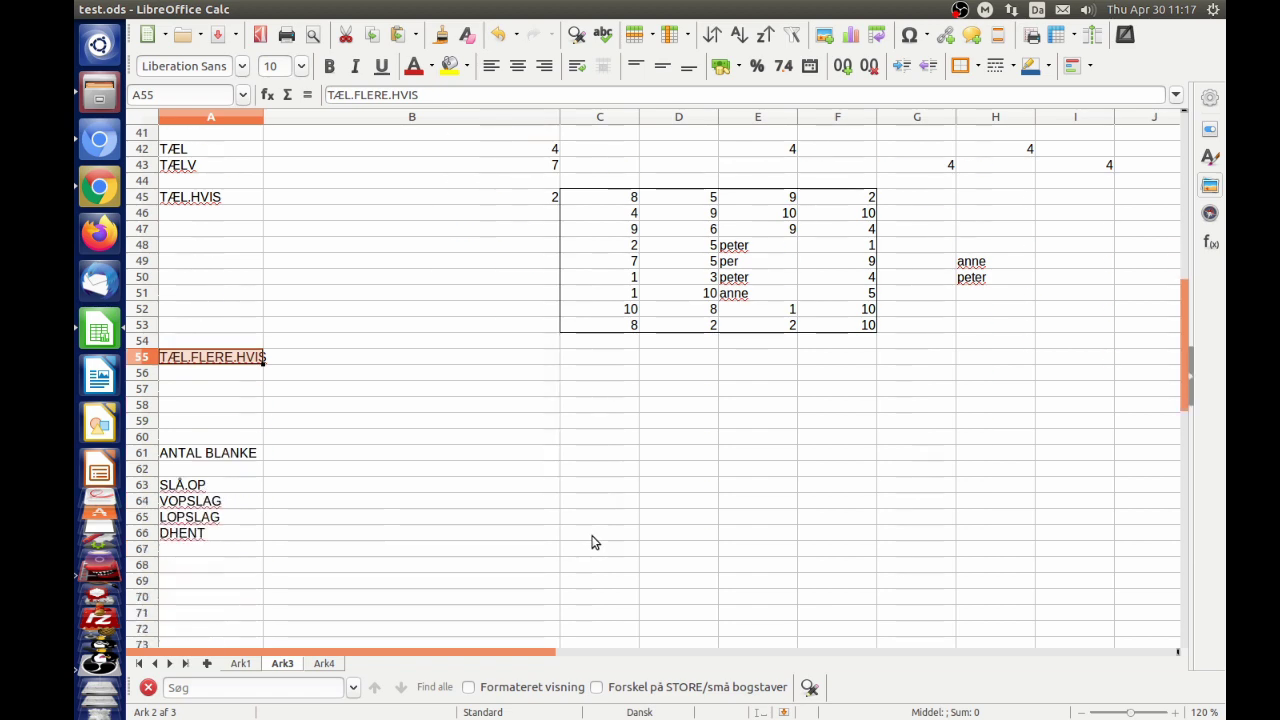
pyautogui.scroll(-3, 591, 542)
pyautogui.scroll(-6, 594, 540)
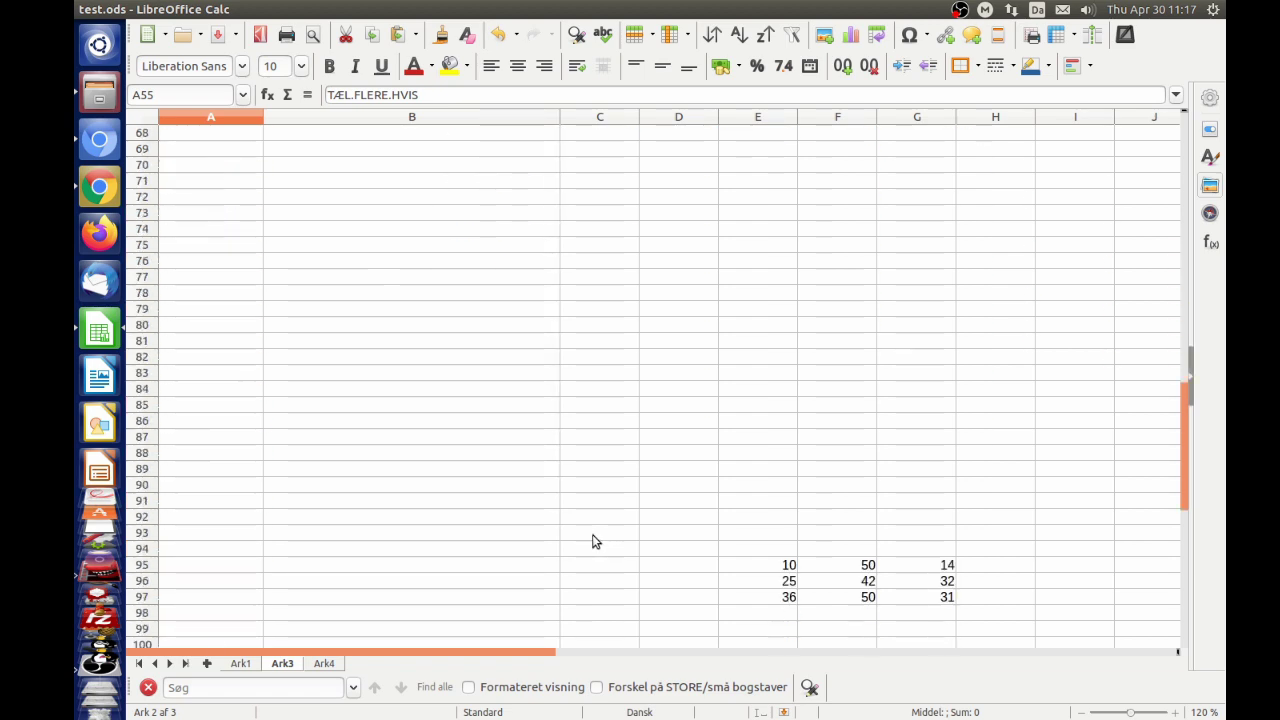
# Step: Cut the 3×3 number block E95:G97 and paste it into C55:E57
pyautogui.keyDown('shift'); pyautogui.click(762, 558); pyautogui.keyUp('shift')
pyautogui.keyDown('shift'); pyautogui.click(950, 599); pyautogui.keyUp('shift')
pyautogui.click(945, 597)
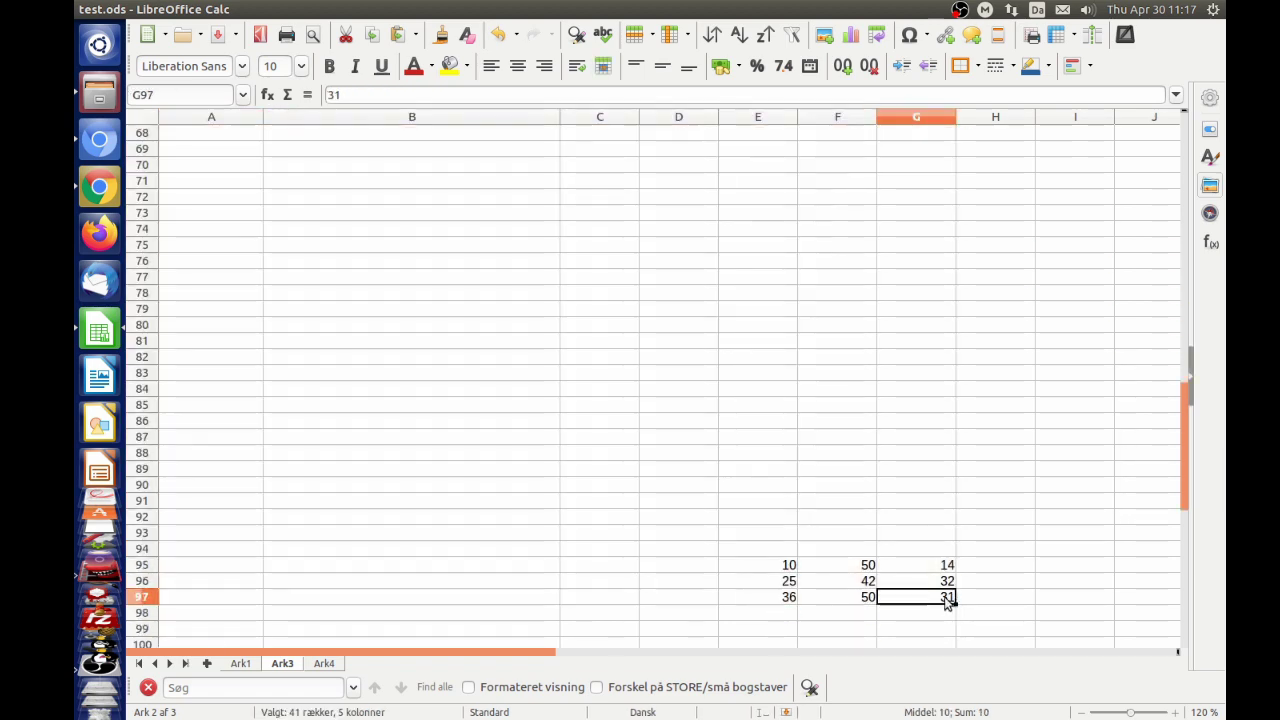
pyautogui.keyDown('shift'); pyautogui.click(798, 568); pyautogui.keyUp('shift')
pyautogui.hotkey('ctrl', 'x')
pyautogui.scroll(8, 798, 570)
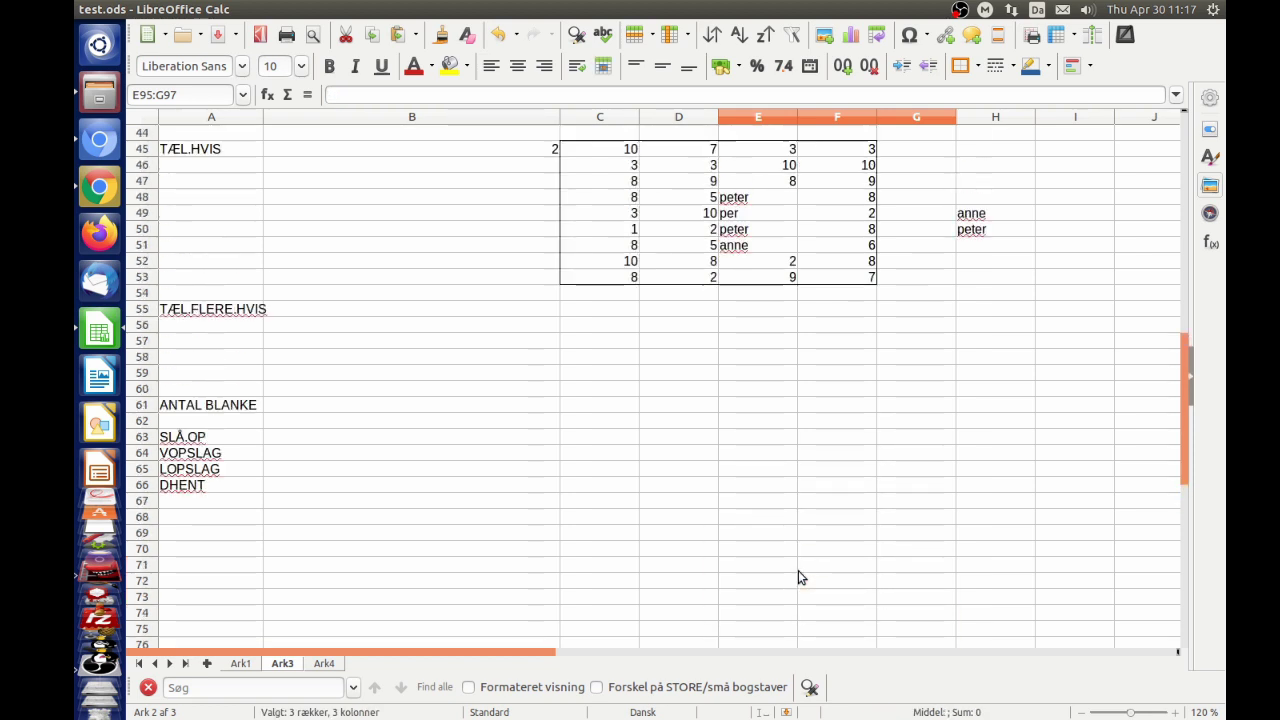
pyautogui.hotkey('ctrl', 'v')
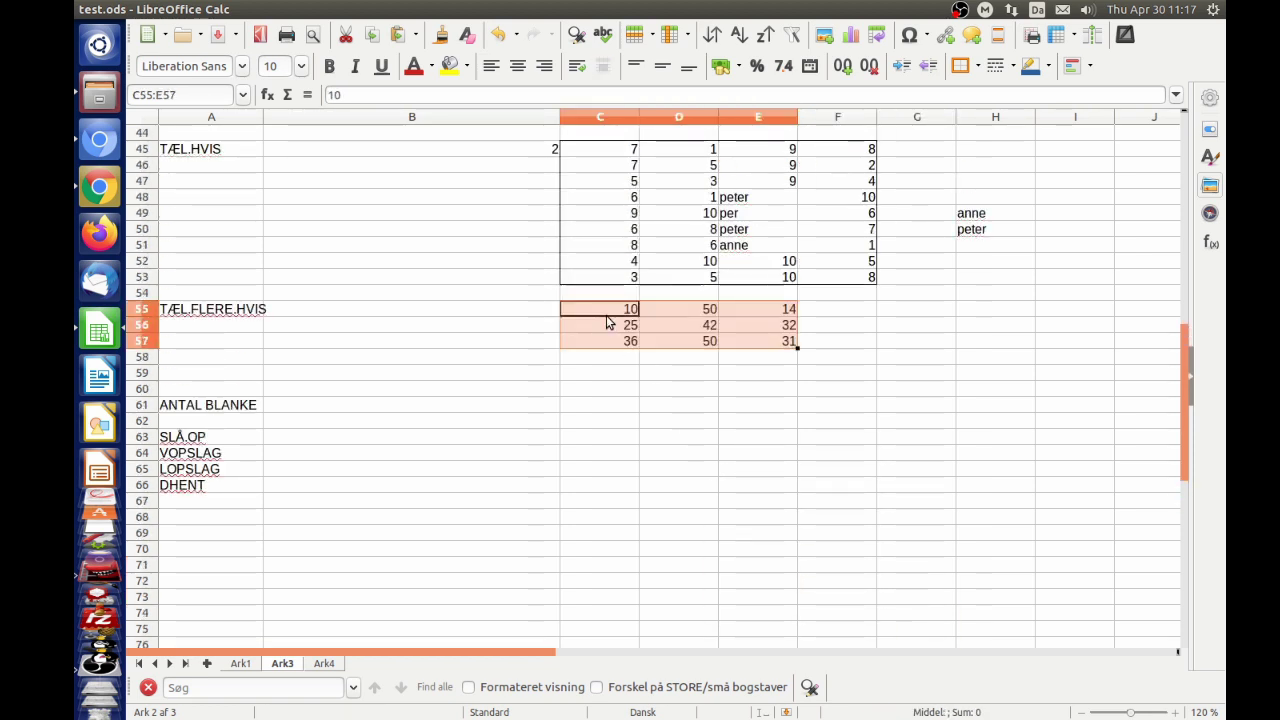
pyautogui.click(476, 315)
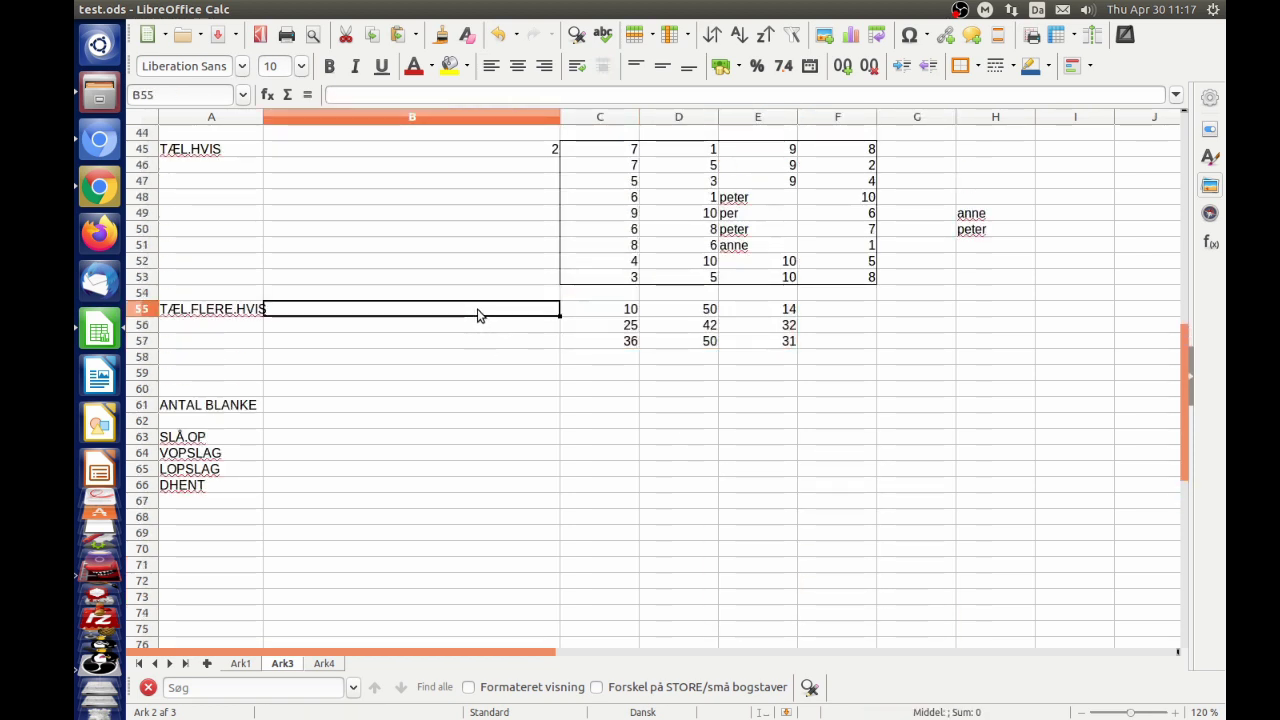
# Step: Enter =TÆL.FLERE.HVIS(C55:C57;">=15") in B55, returning 2
pyautogui.write('=')
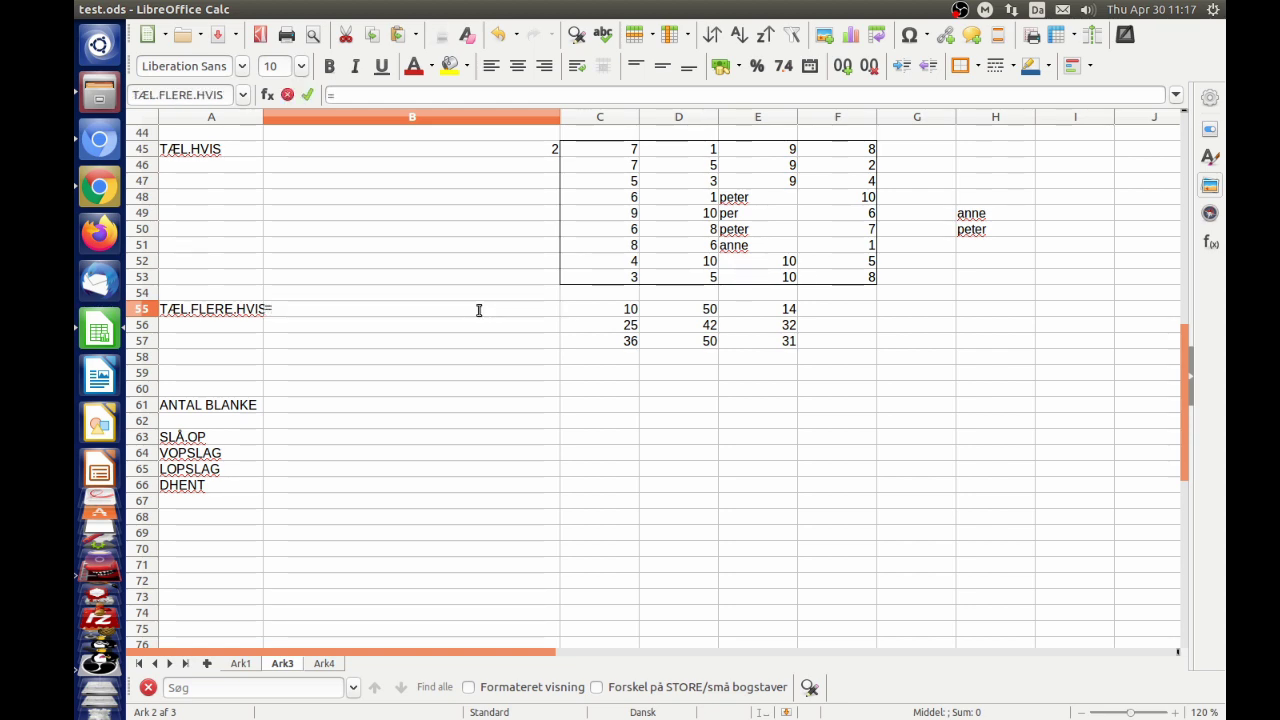
pyautogui.write('tæl.fl')
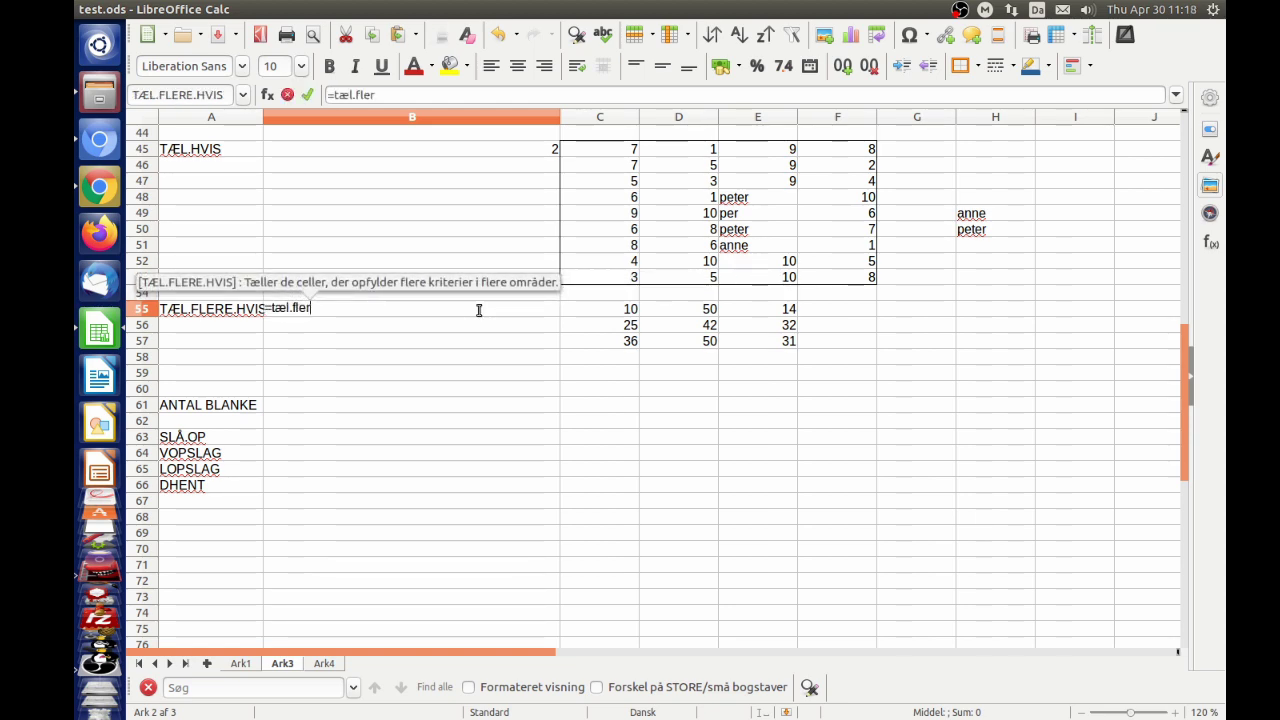
pyautogui.write('w')
pyautogui.press('BackSpace')
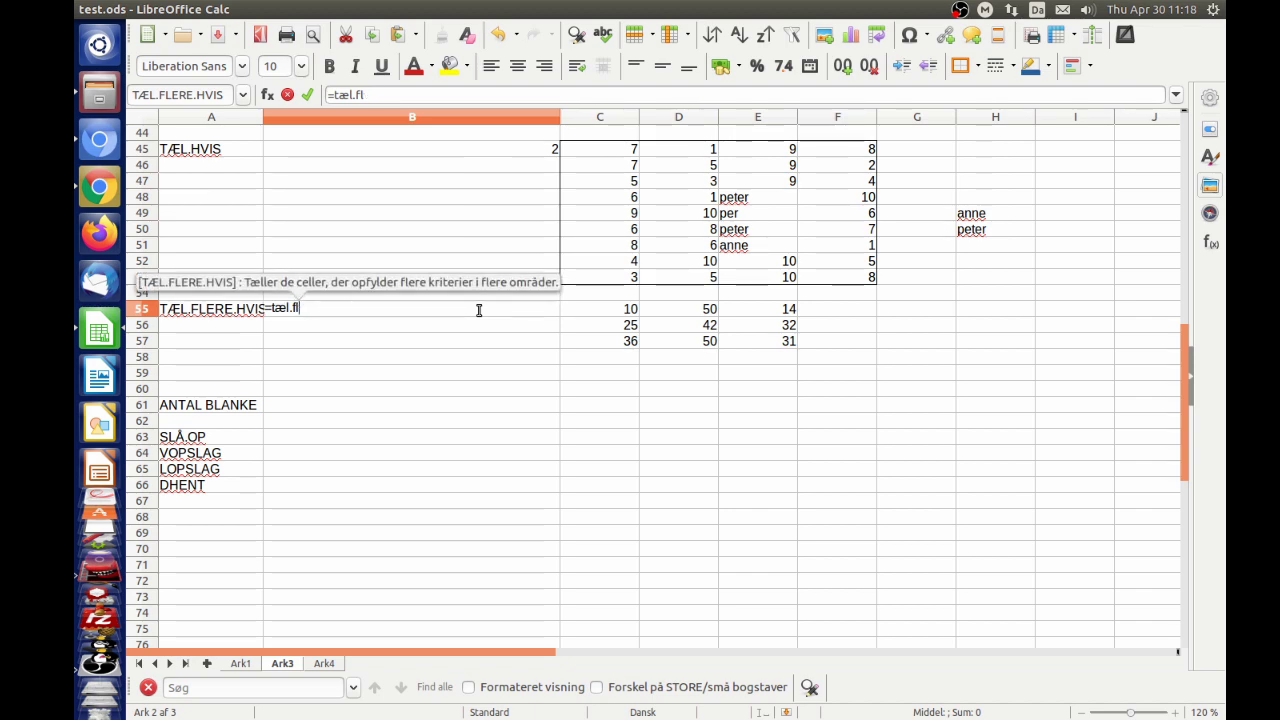
pyautogui.press('Return')
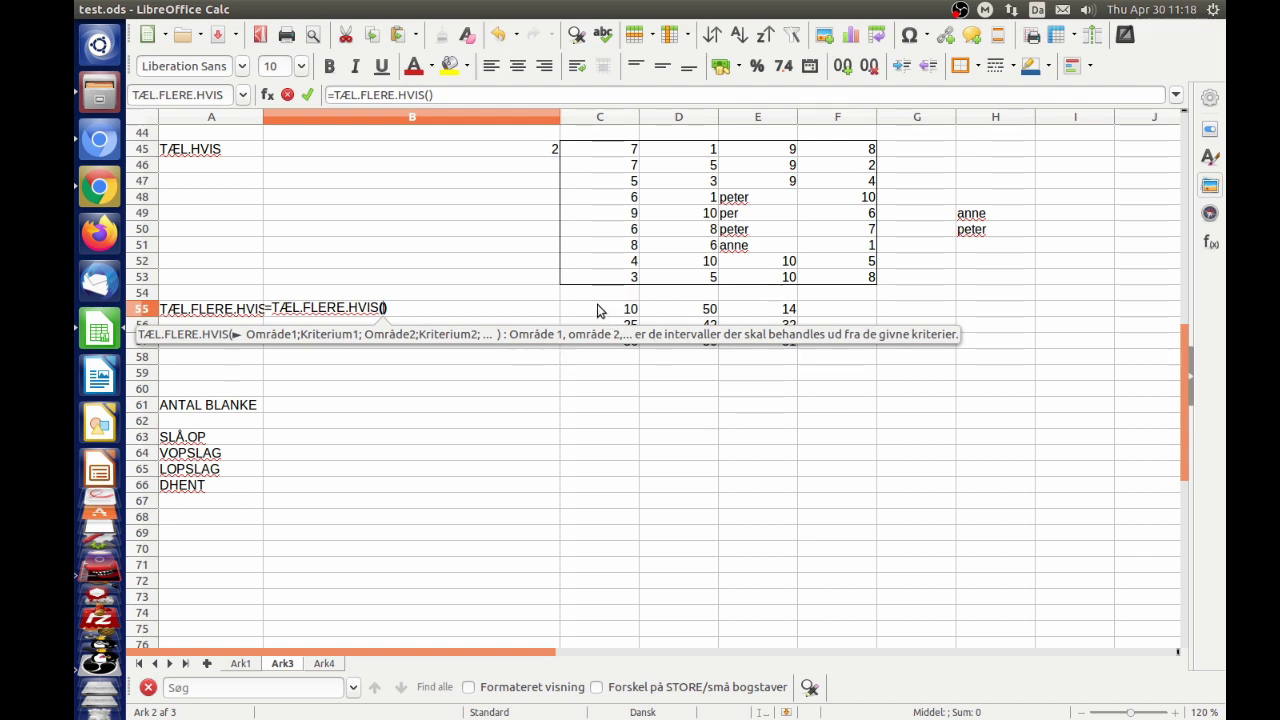
pyautogui.moveTo(600, 309); pyautogui.dragTo(588, 340)
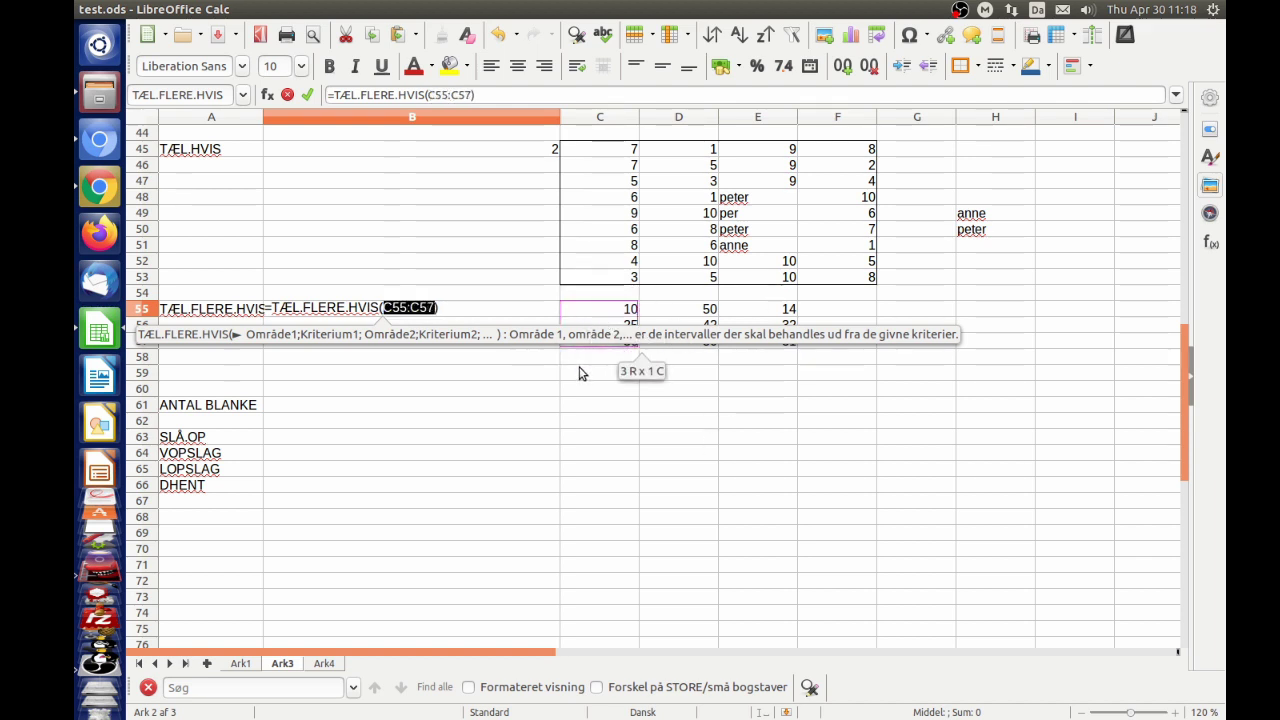
pyautogui.write(';')
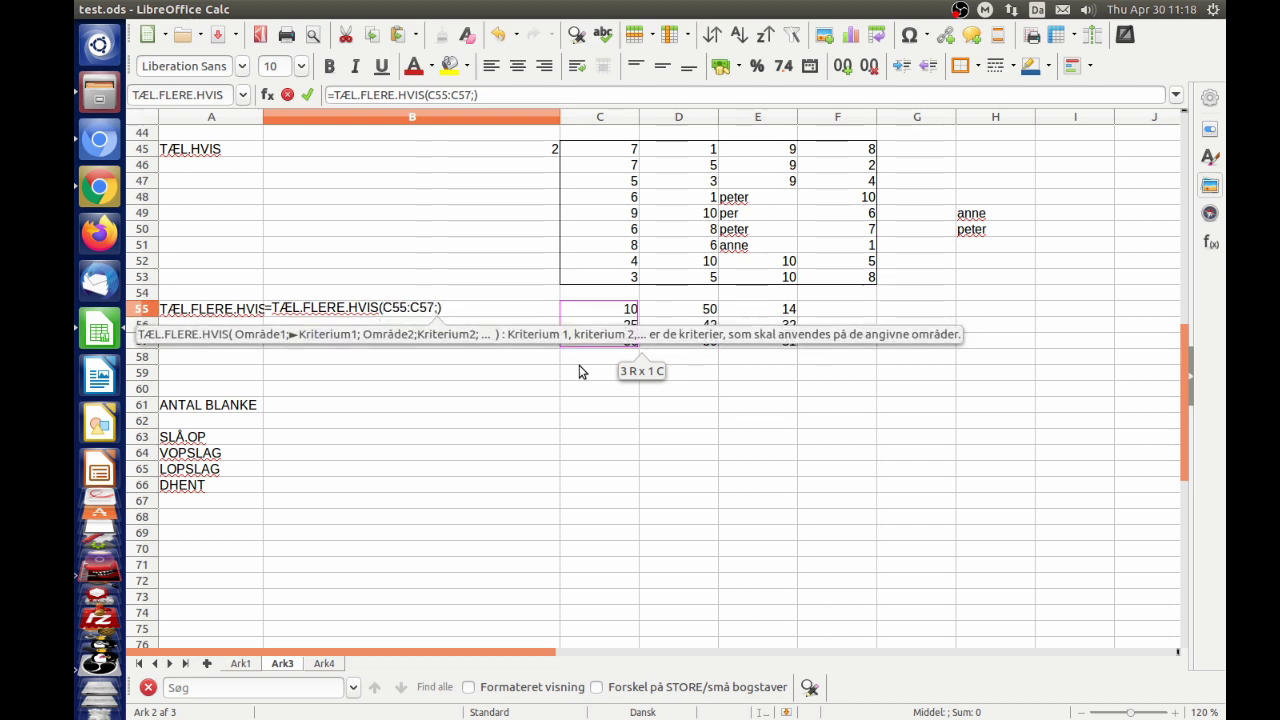
pyautogui.write('"')
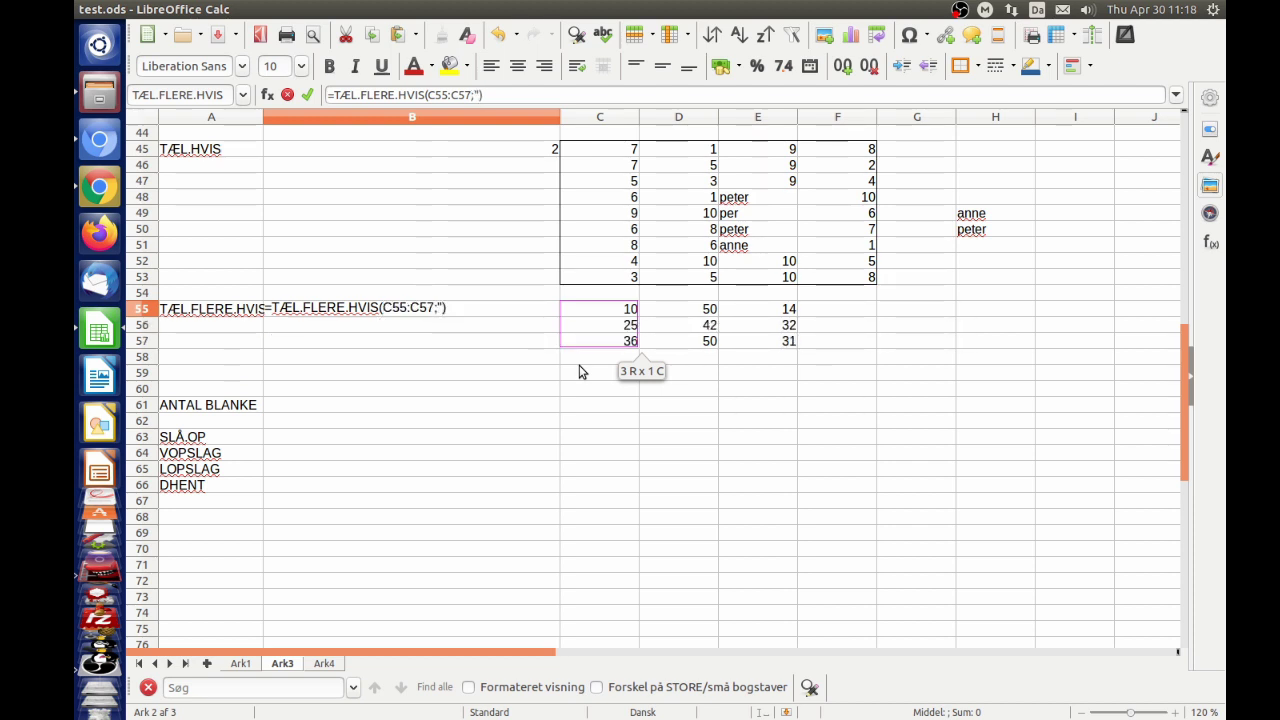
pyautogui.write('<')
pyautogui.press('BackSpace')
pyautogui.write('>')
pyautogui.write('=')
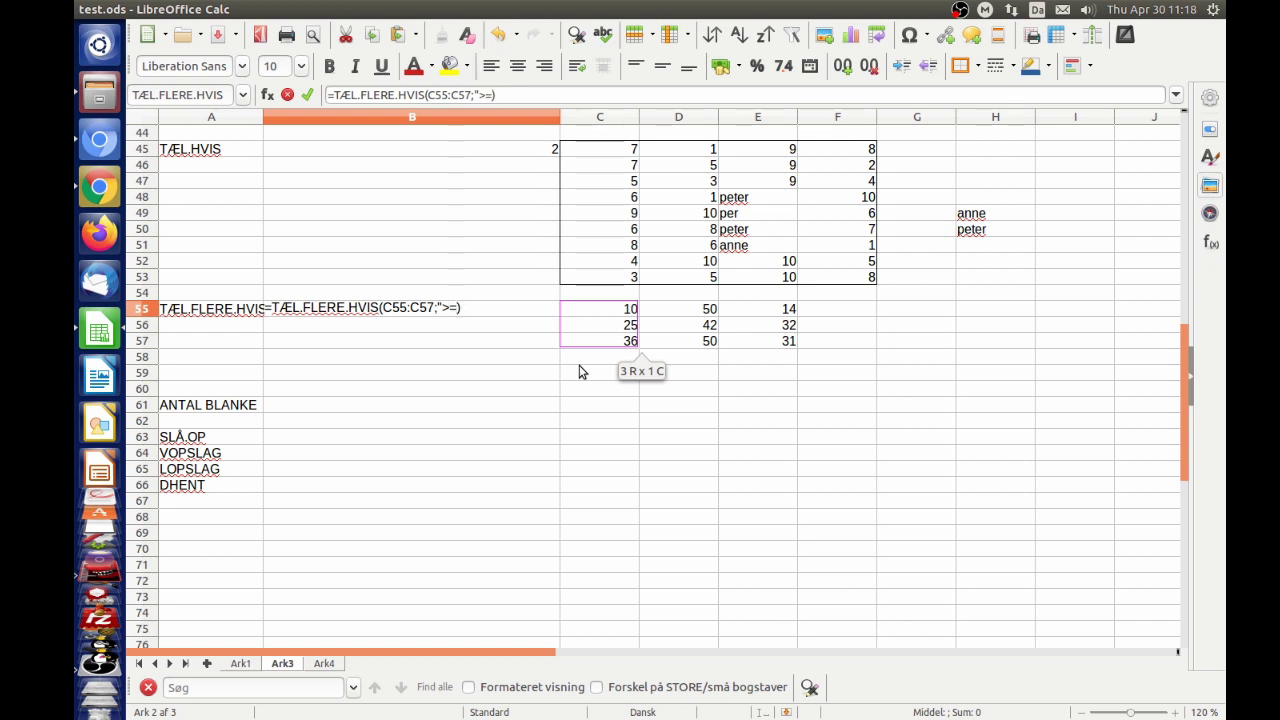
pyautogui.write('15')
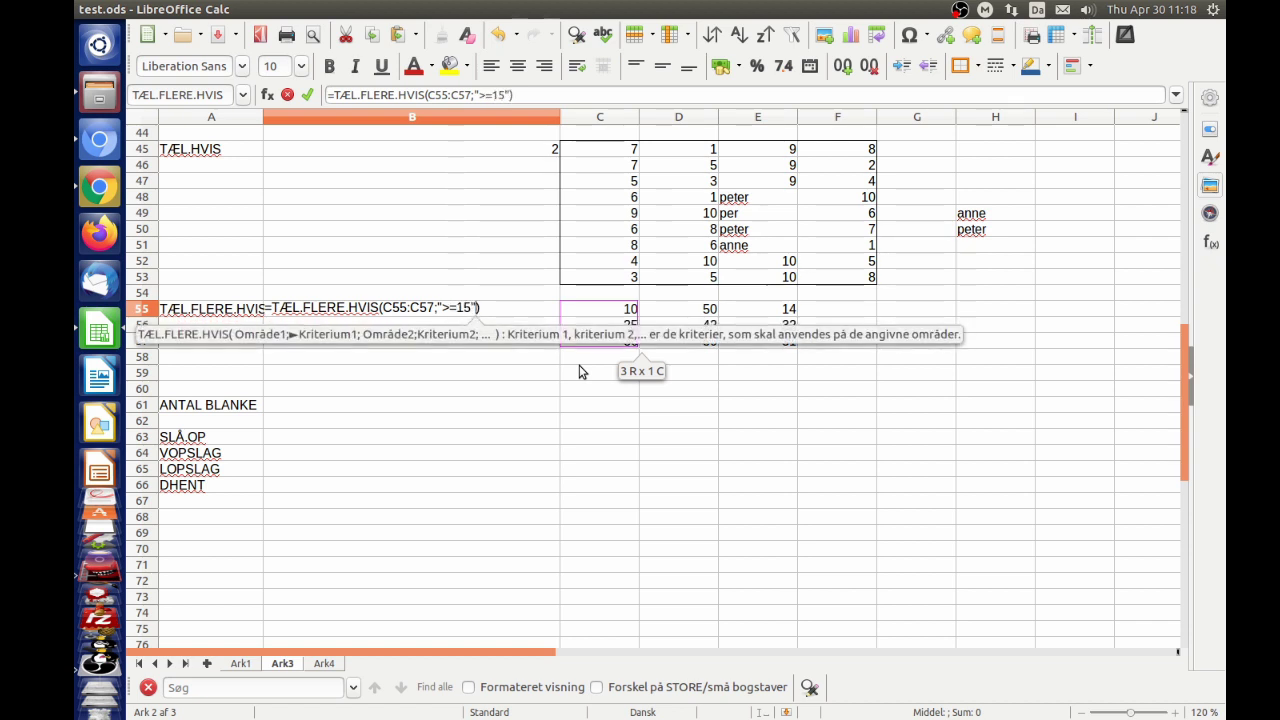
pyautogui.press('Return')
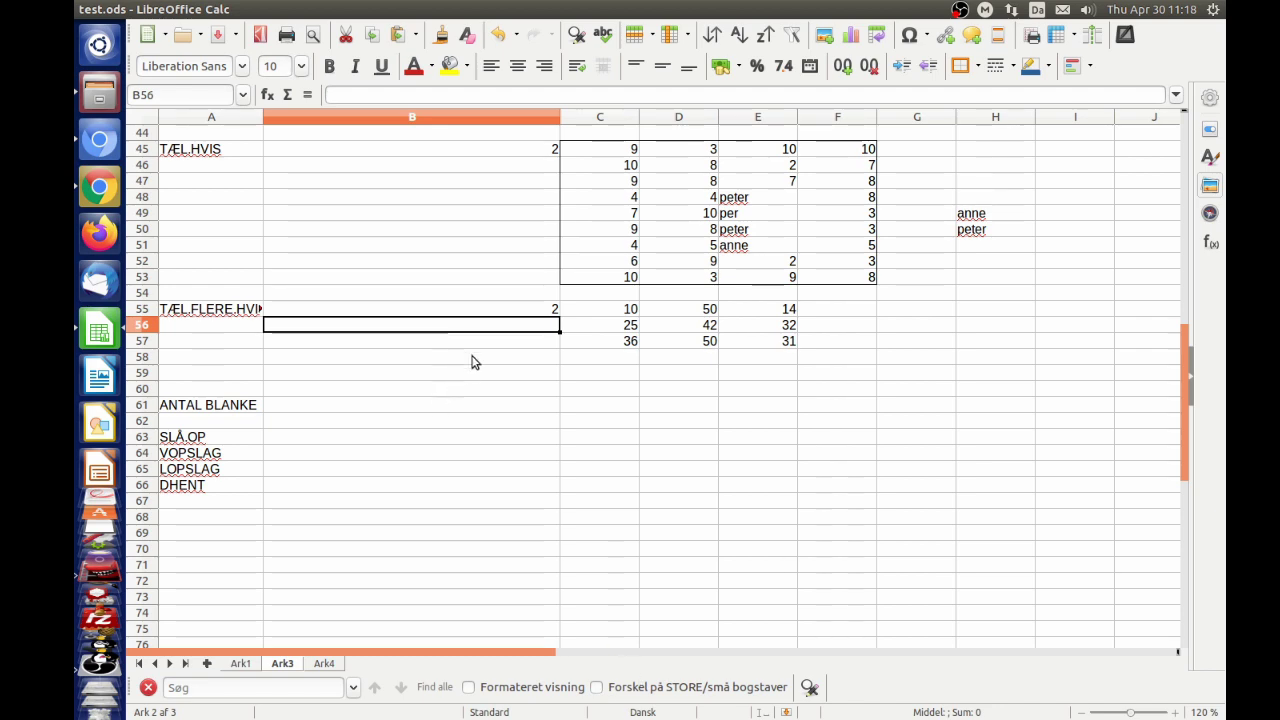
# Step: Append the second criterion pair D55:D57;">=35" to B55's TÆL.FLERE.HVIS formula
pyautogui.doubleClick(530, 313)
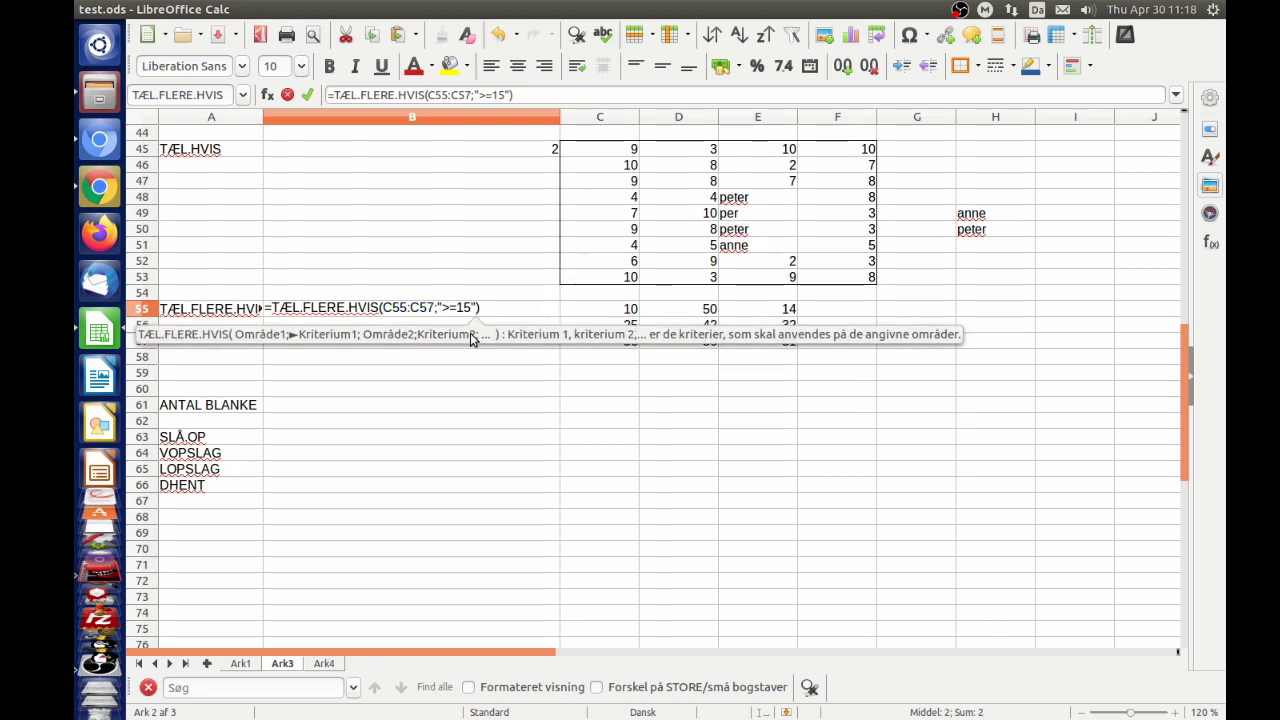
pyautogui.write(';')
pyautogui.click(675, 311)
pyautogui.moveTo(675, 311); pyautogui.dragTo(675, 342)
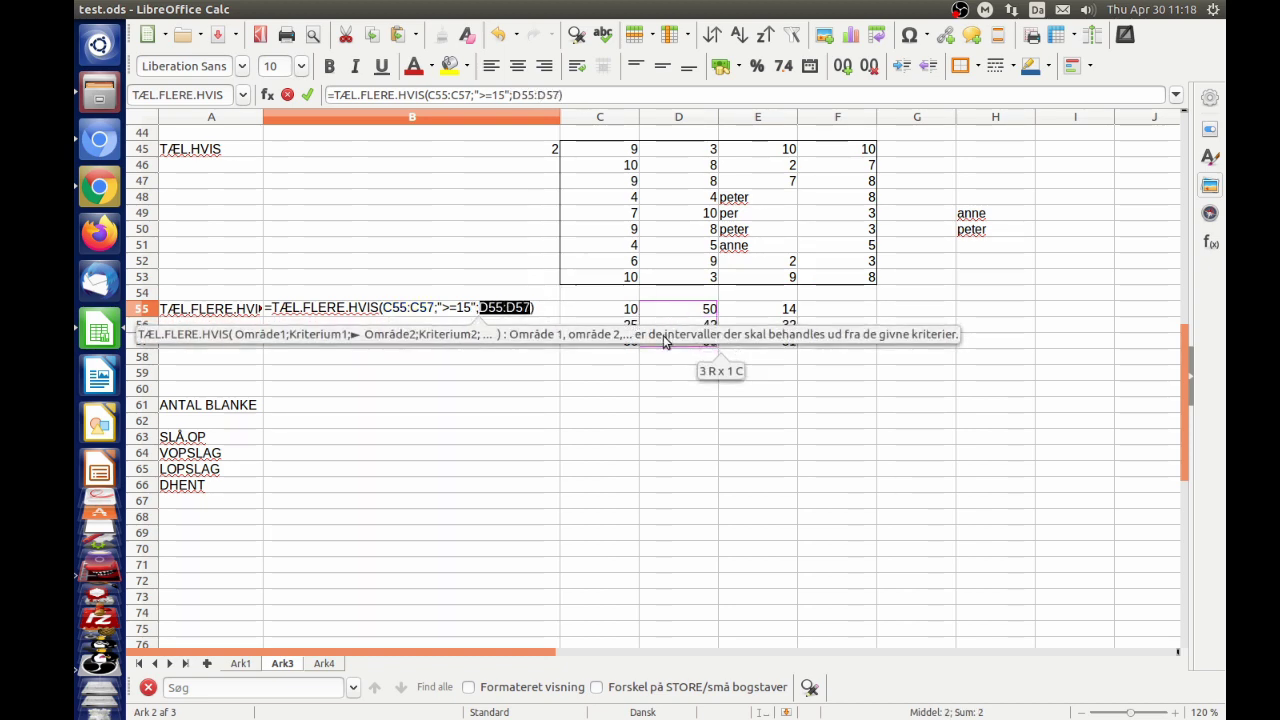
pyautogui.write(';')
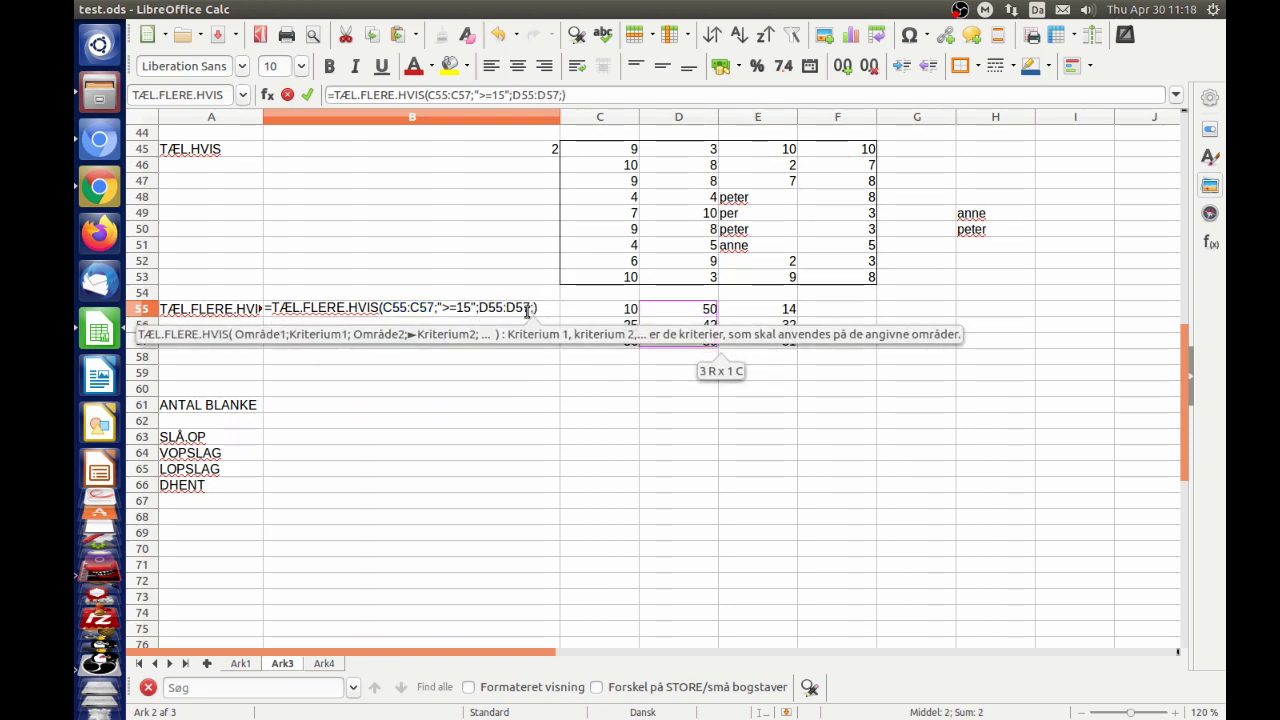
pyautogui.write('">')
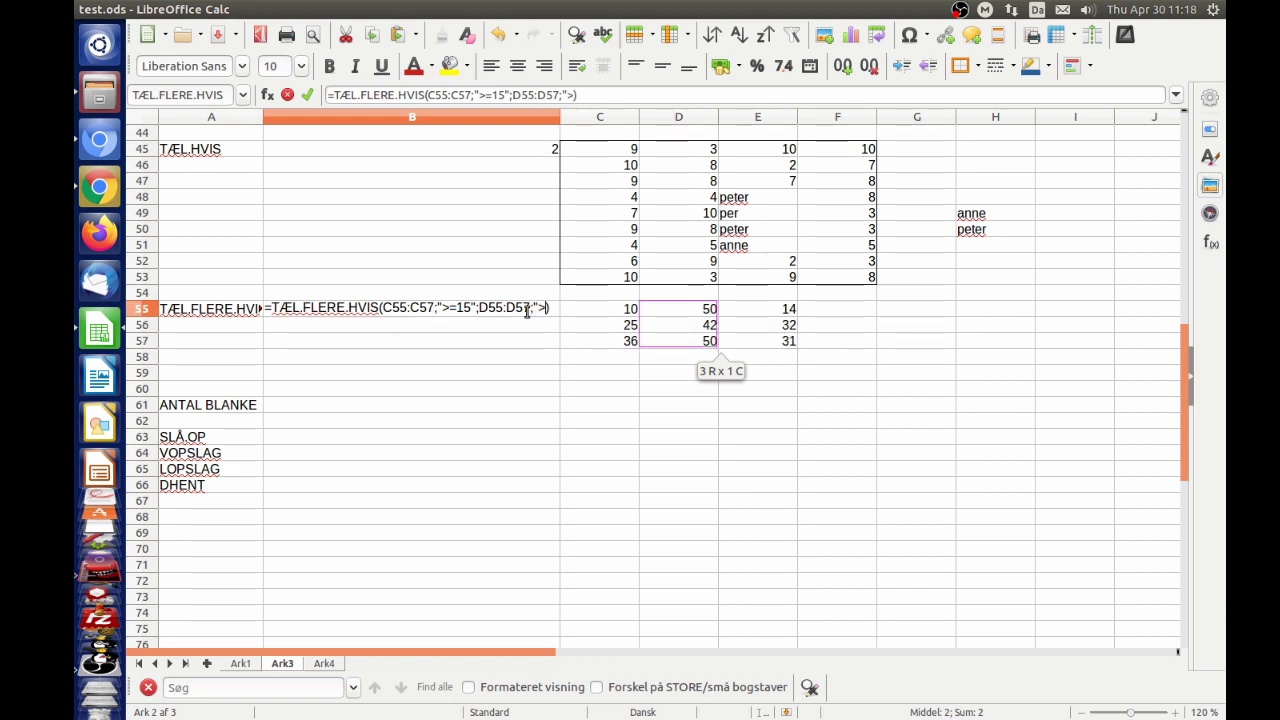
pyautogui.write('=')
pyautogui.write('35')
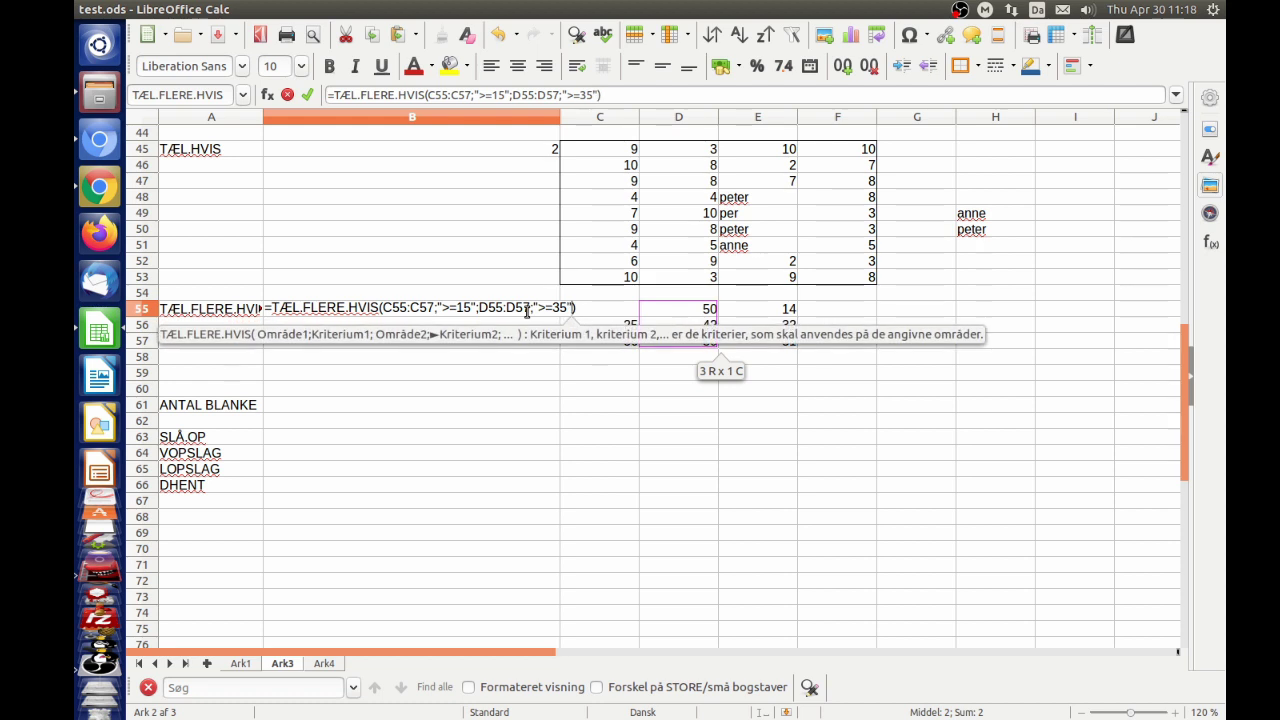
pyautogui.press('Return')
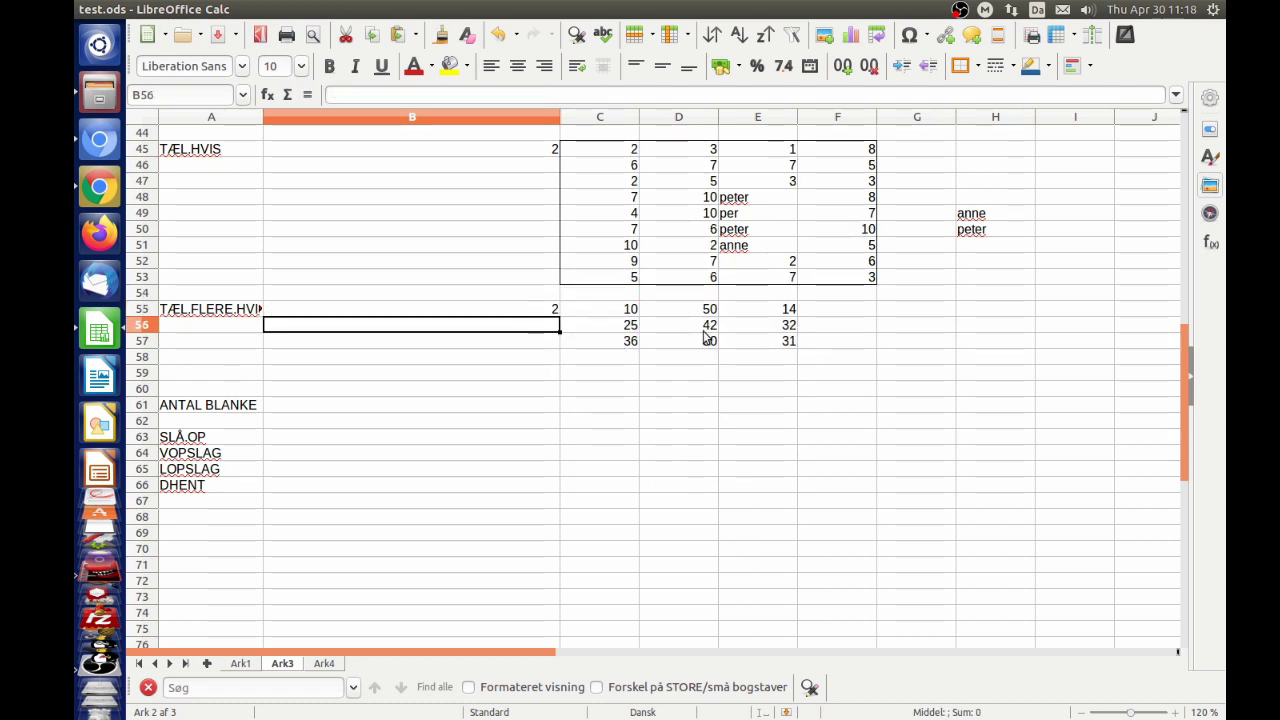
# Step: Change D56 from 42 to 30 so B55's count drops to 1
pyautogui.click(531, 318)
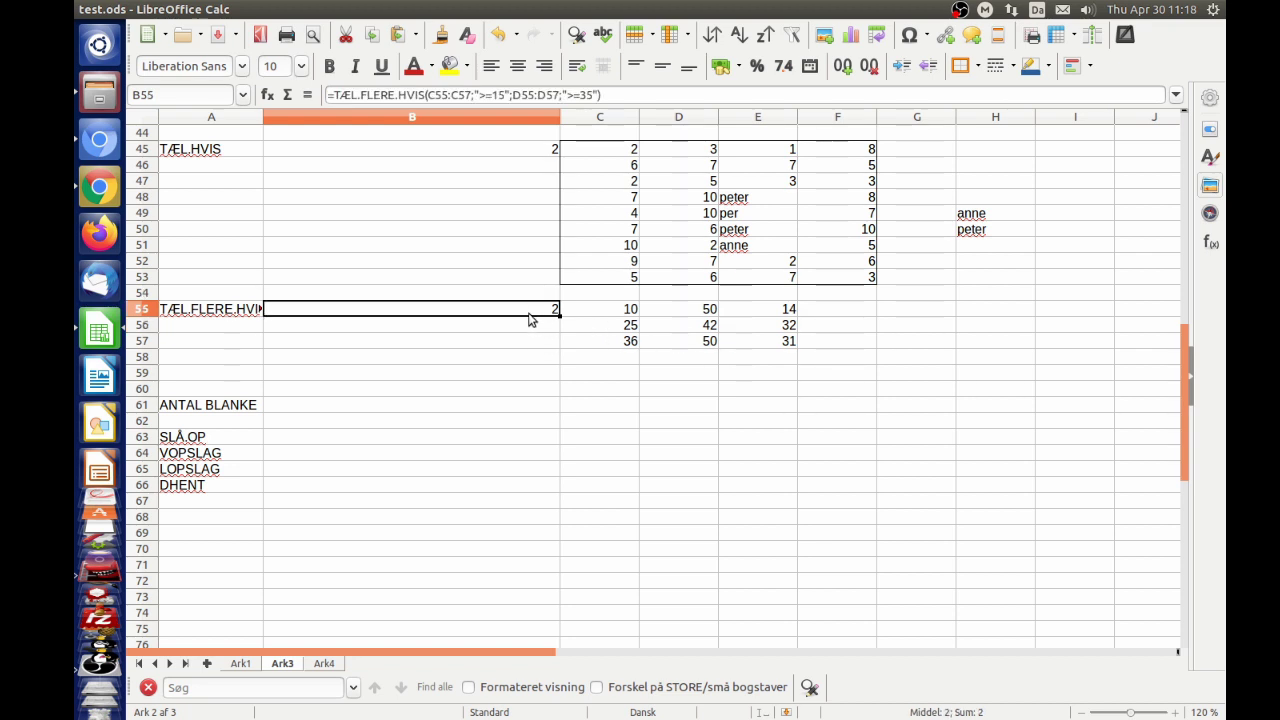
pyautogui.click(690, 328)
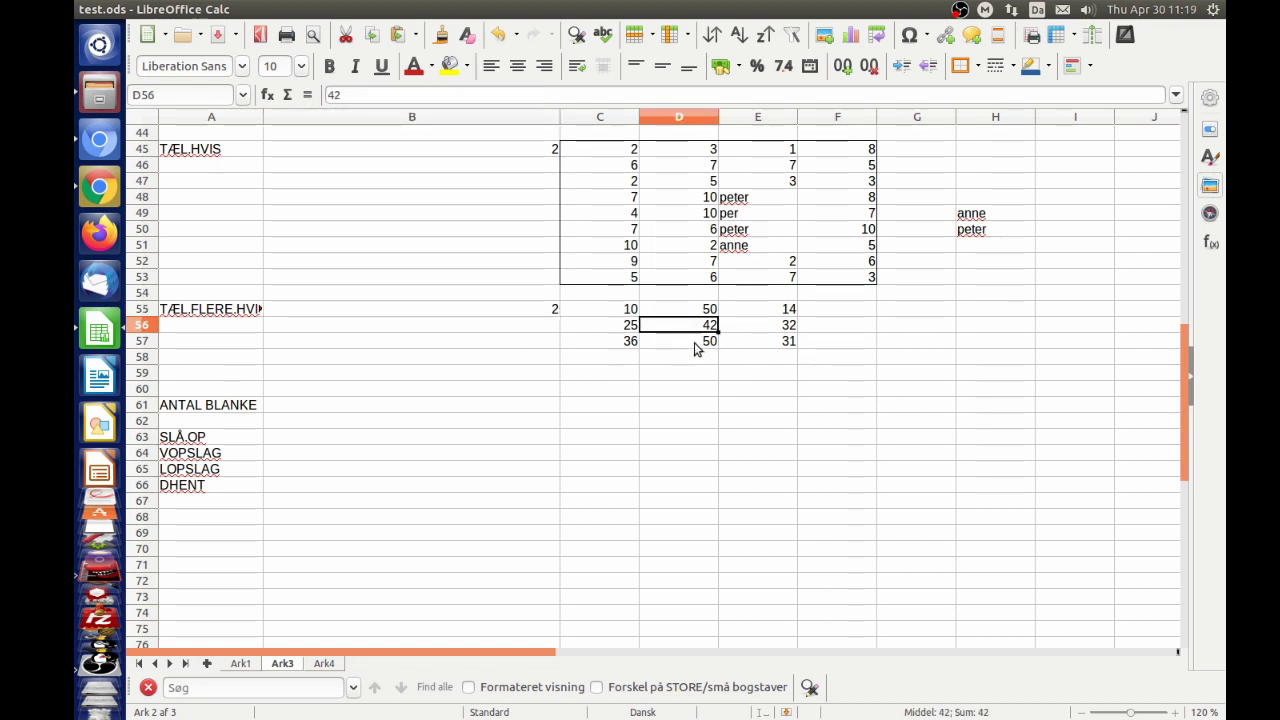
pyautogui.write('30')
pyautogui.click(697, 348)
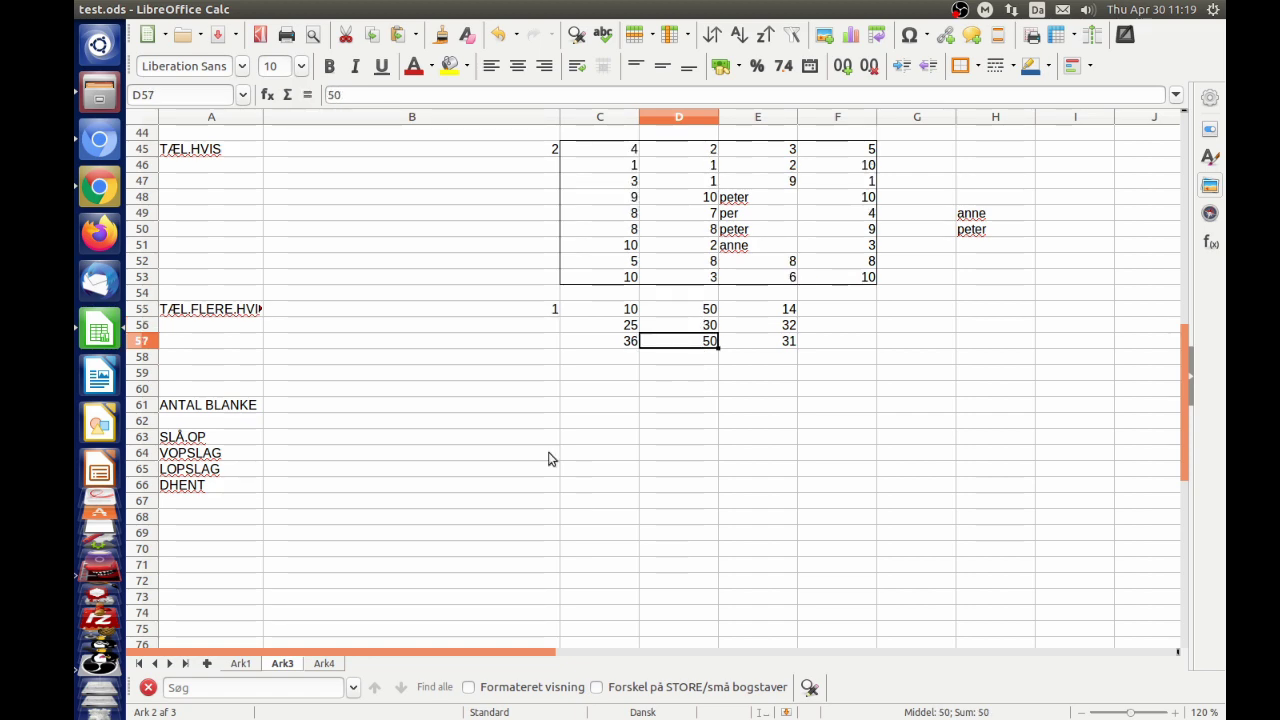
pyautogui.doubleClick(420, 316)
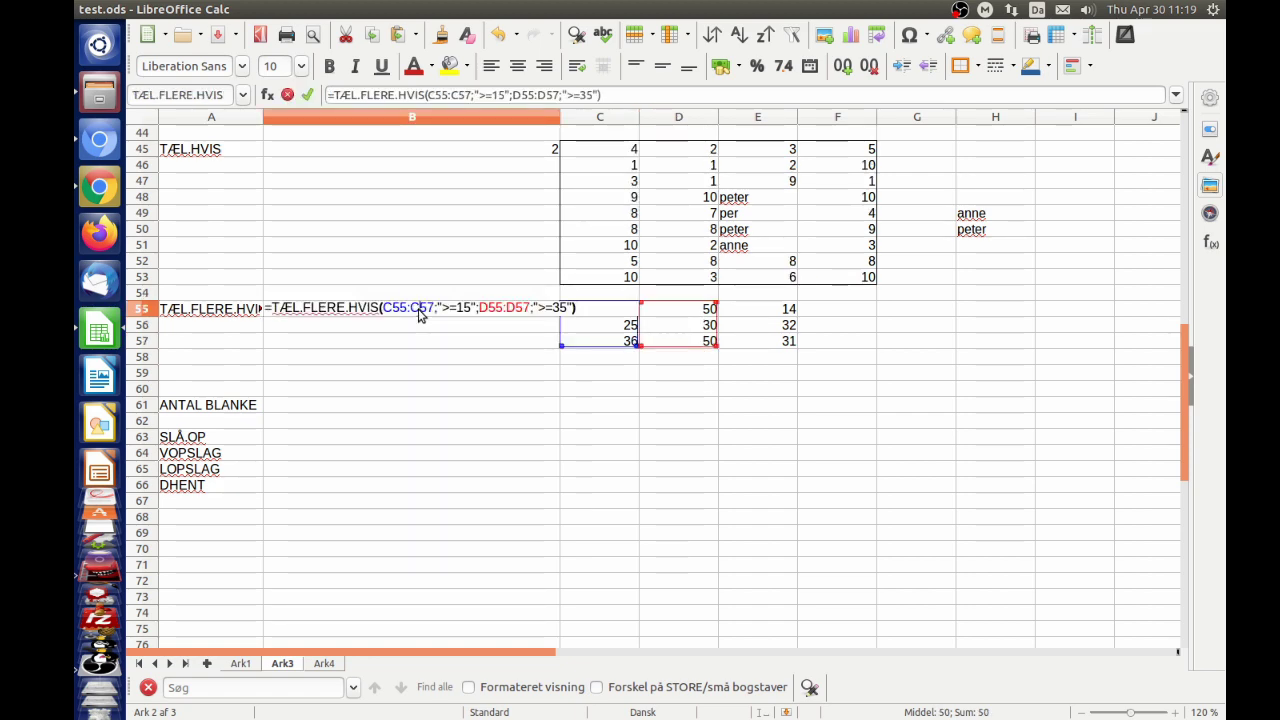
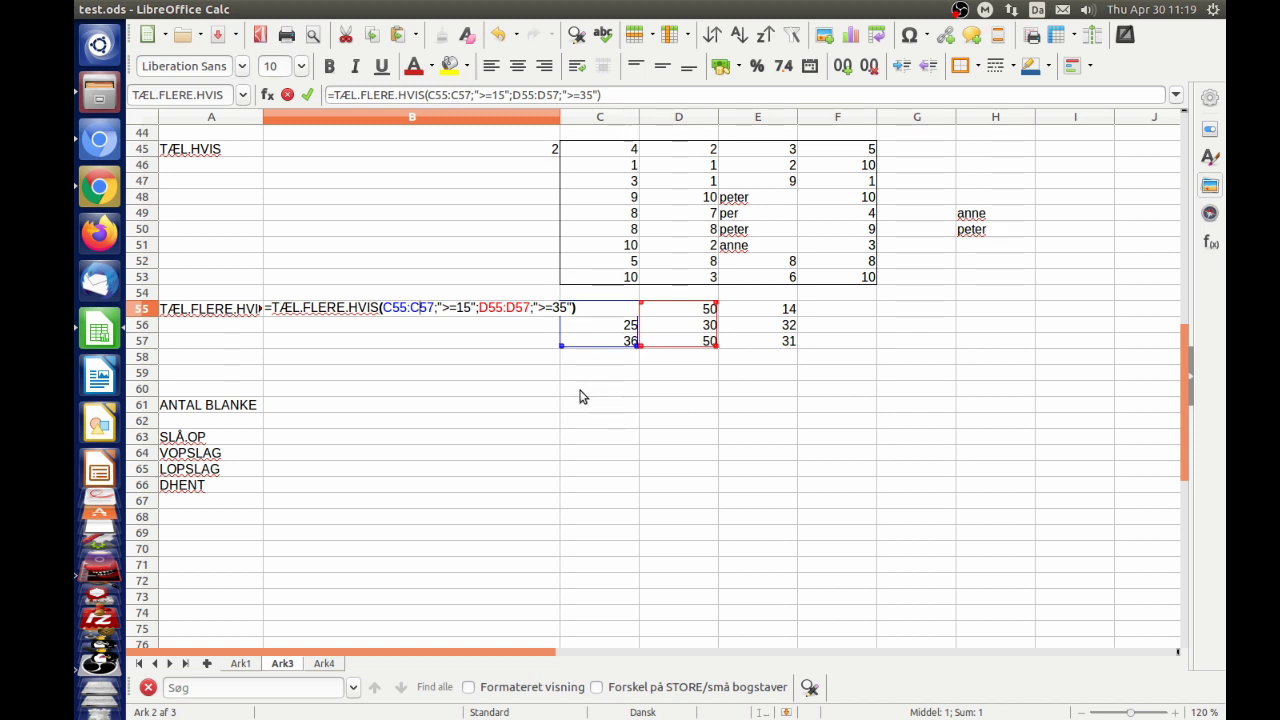
# Step: Commit =TÆL.FLERE.HVIS(C55:C57;">=15";D55:D57;">=35") in B55 so it returns 1
pyautogui.press('Return')
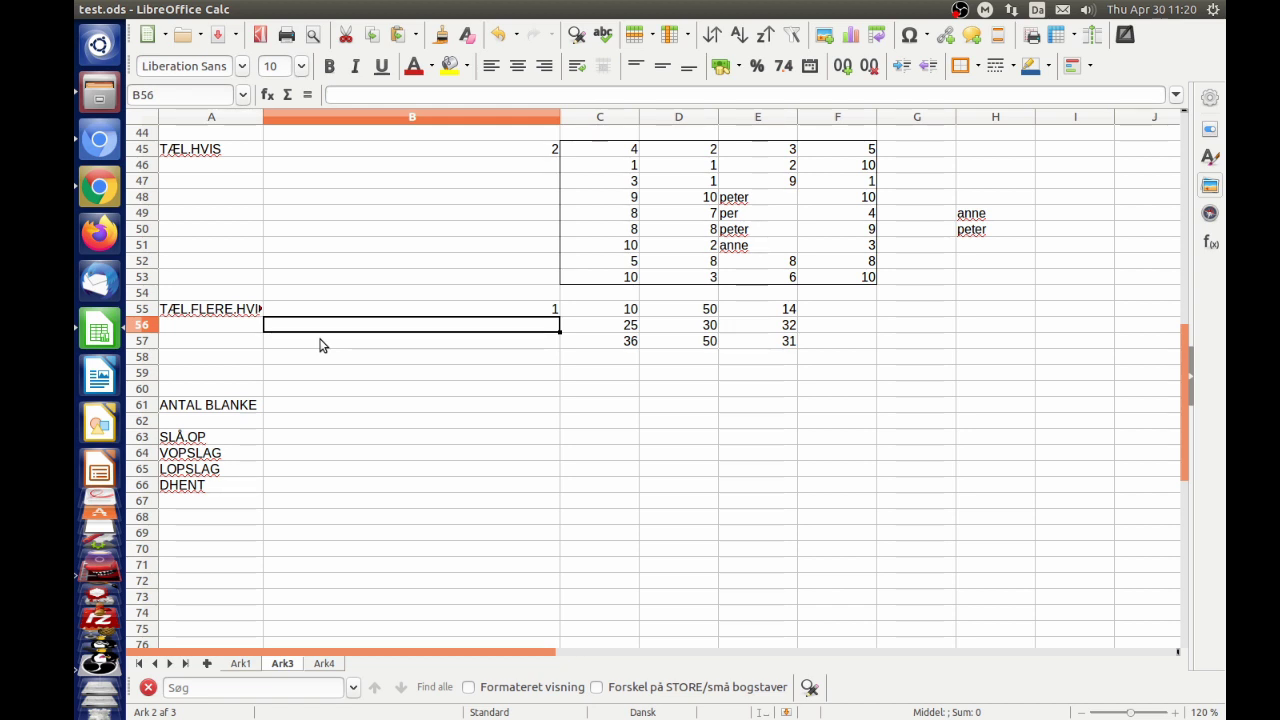
pyautogui.click(210, 410)
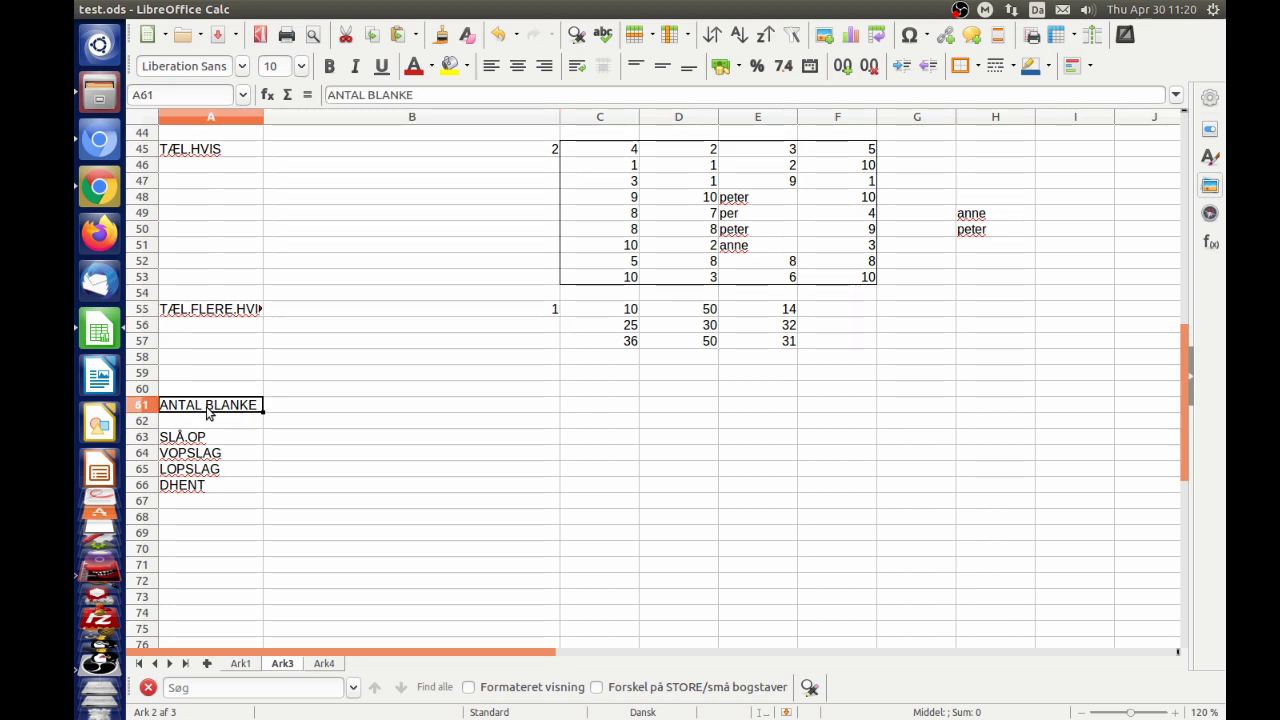
# Step: Move the ANTAL BLANKE label to A59 and clear cells C50 and D47
pyautogui.moveTo(208, 413); pyautogui.dragTo(208, 373)
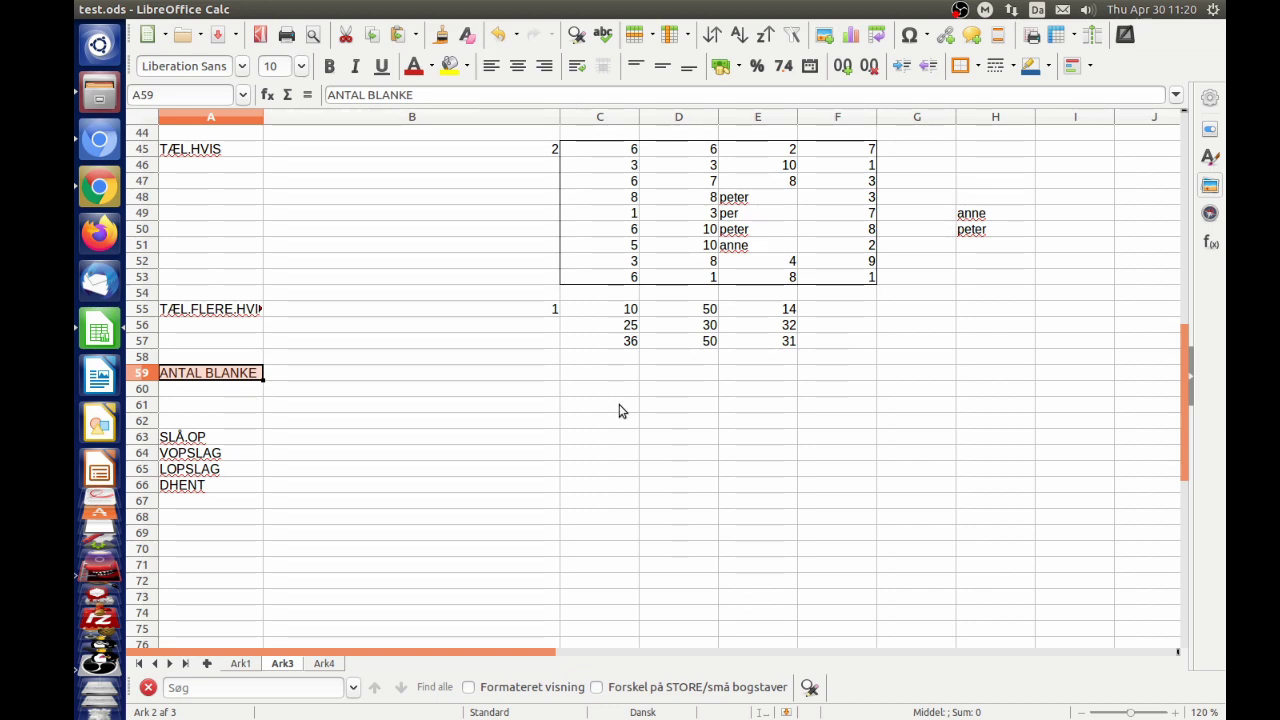
pyautogui.click(605, 229)
pyautogui.press('Delete')
pyautogui.click(665, 181)
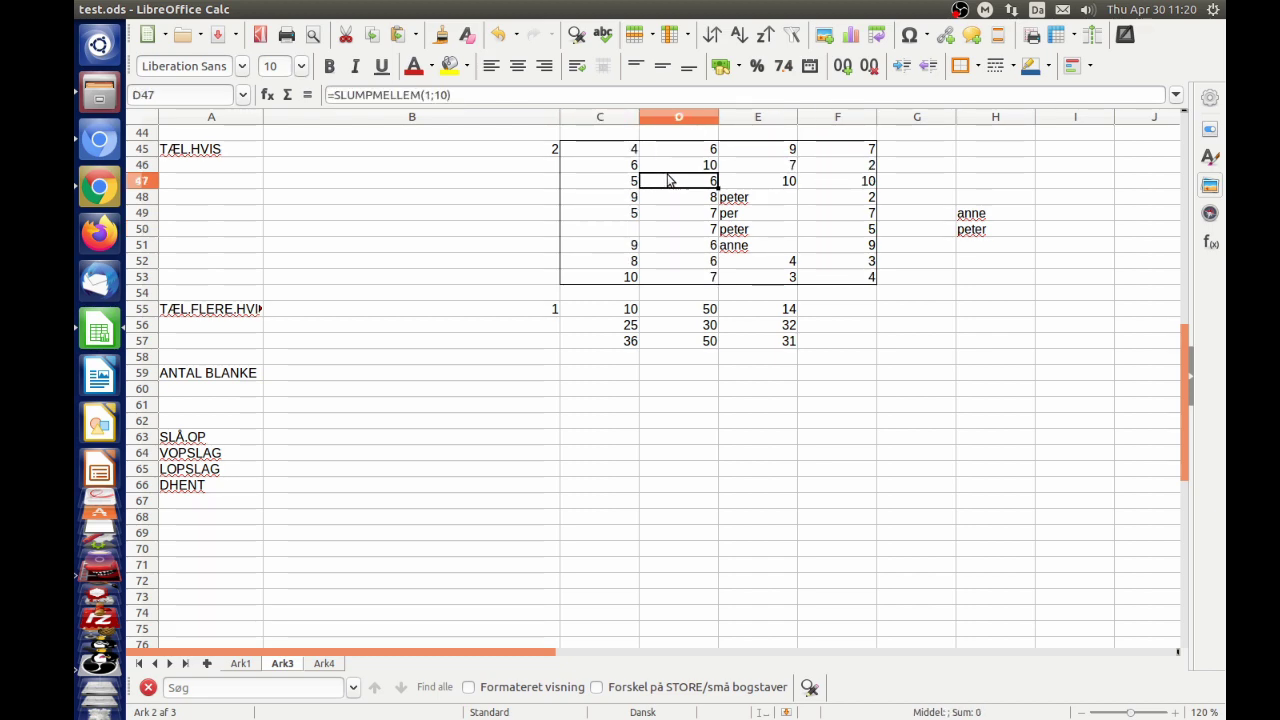
pyautogui.press('Delete')
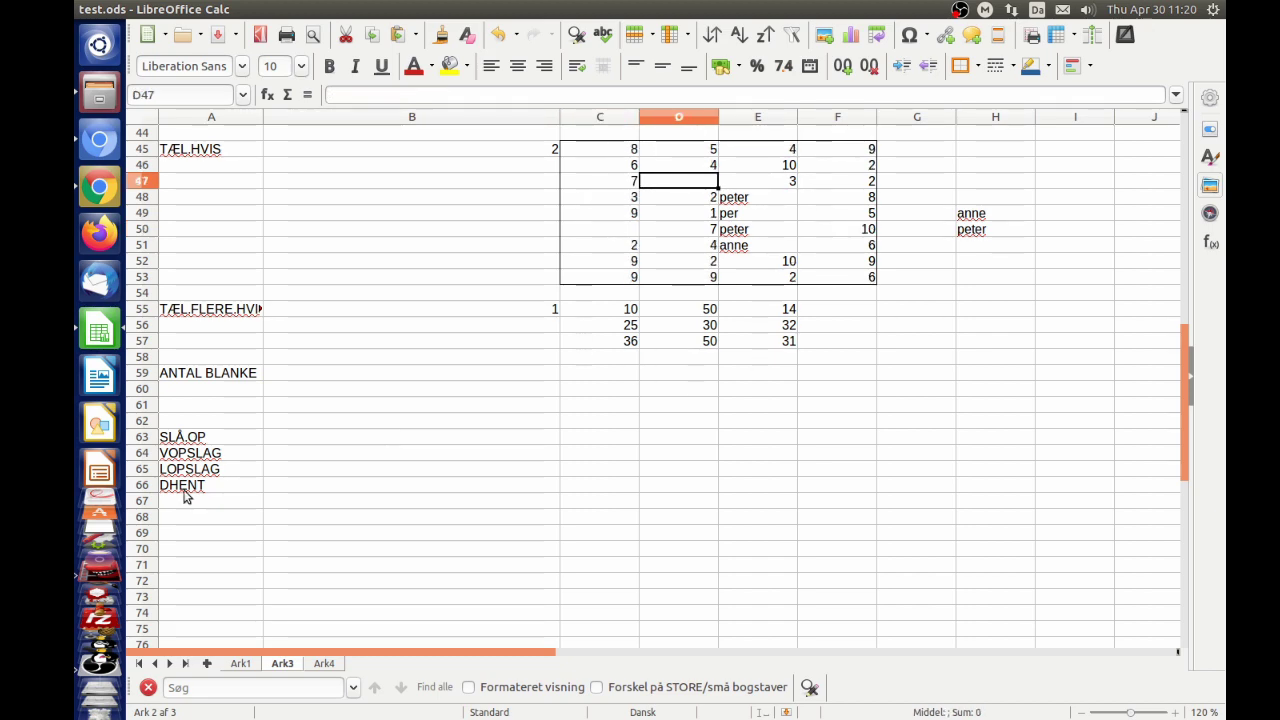
pyautogui.click(287, 377)
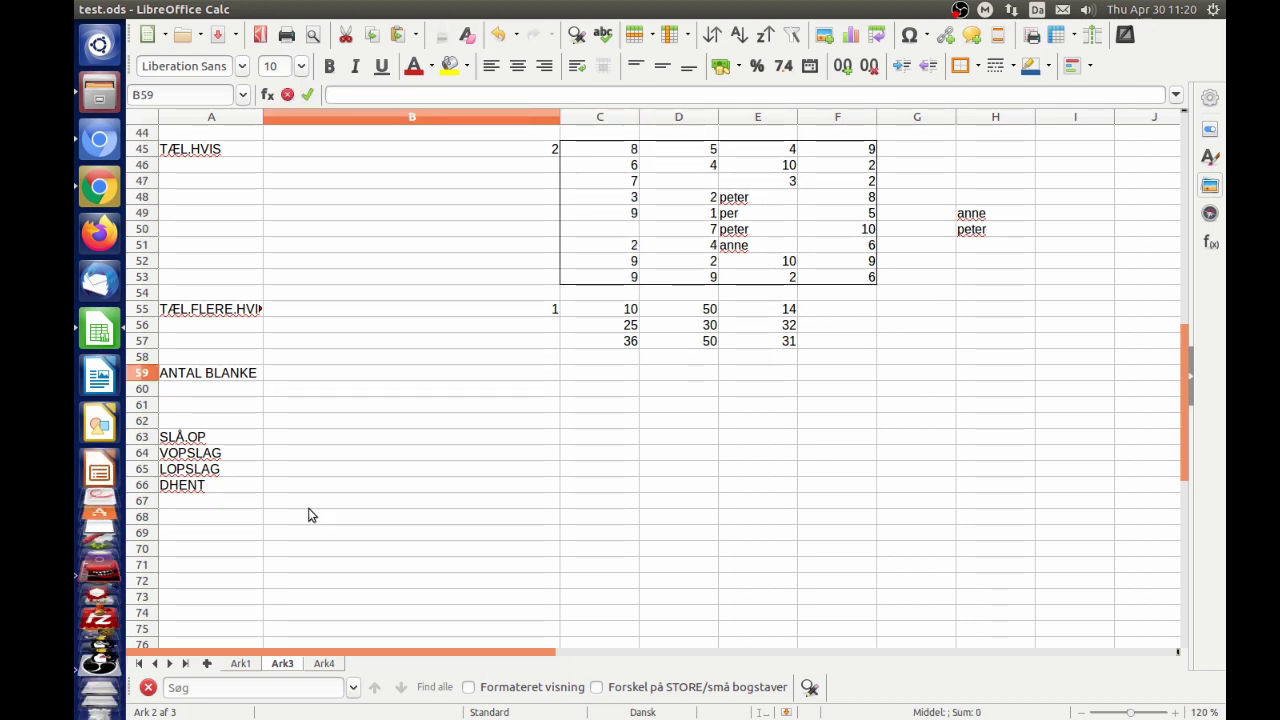
# Step: Enter =ANTAL.BLANKE(C45:F53) in B59 and check the blank cells C50 and D47
pyautogui.write('=ananl.')
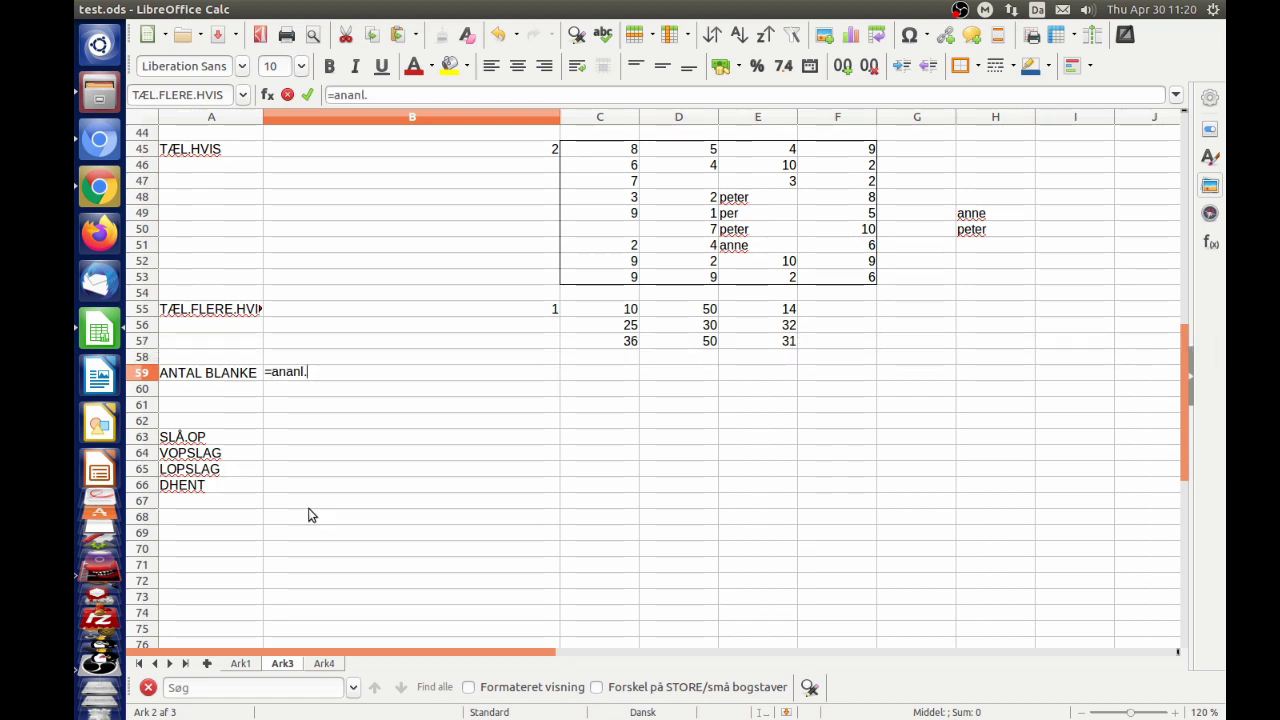
pyautogui.press('BackSpace')
pyautogui.press('BackSpace')
pyautogui.press('BackSpace')
pyautogui.press('BackSpace')
pyautogui.press('BackSpace')
pyautogui.write('tal')
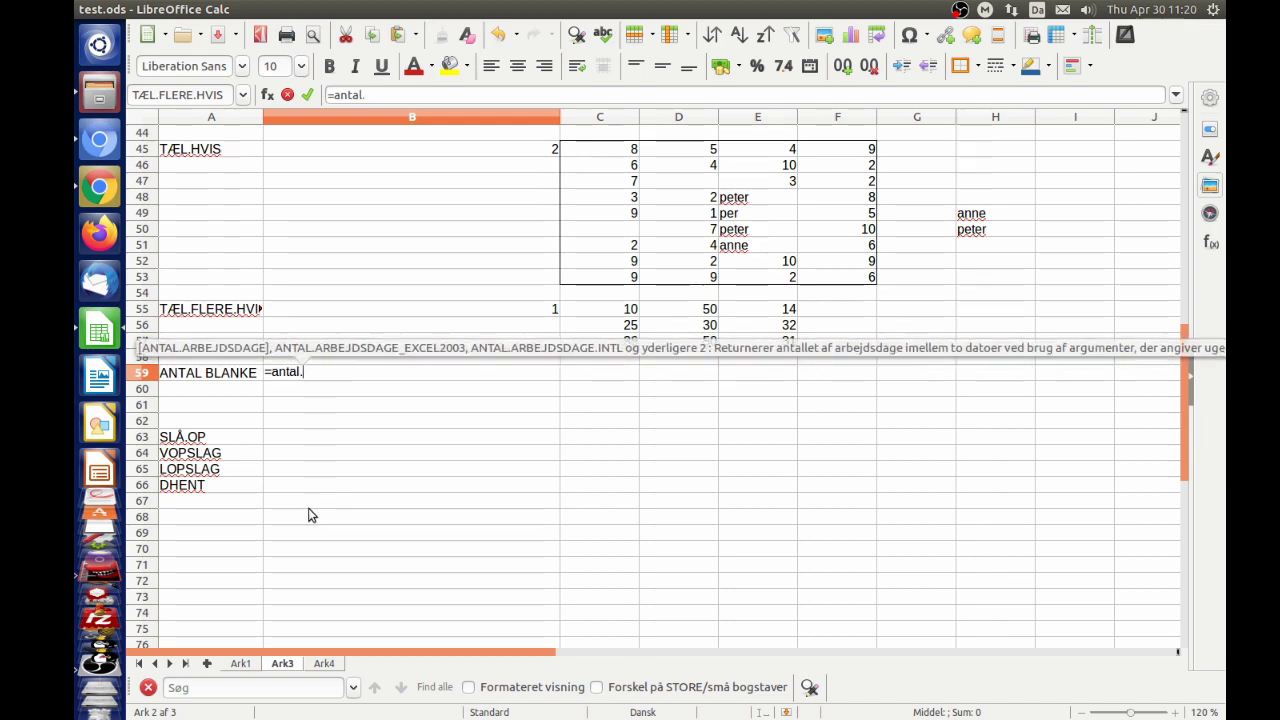
pyautogui.write('.blanke')
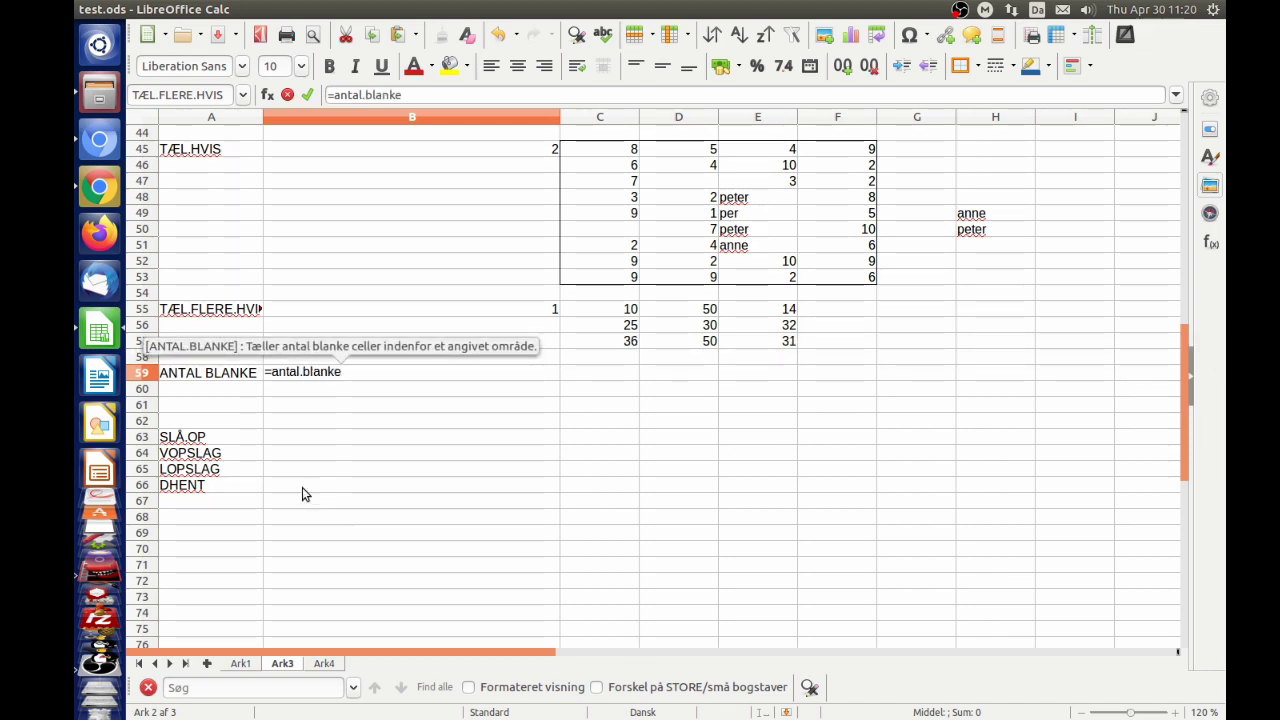
pyautogui.write('(')
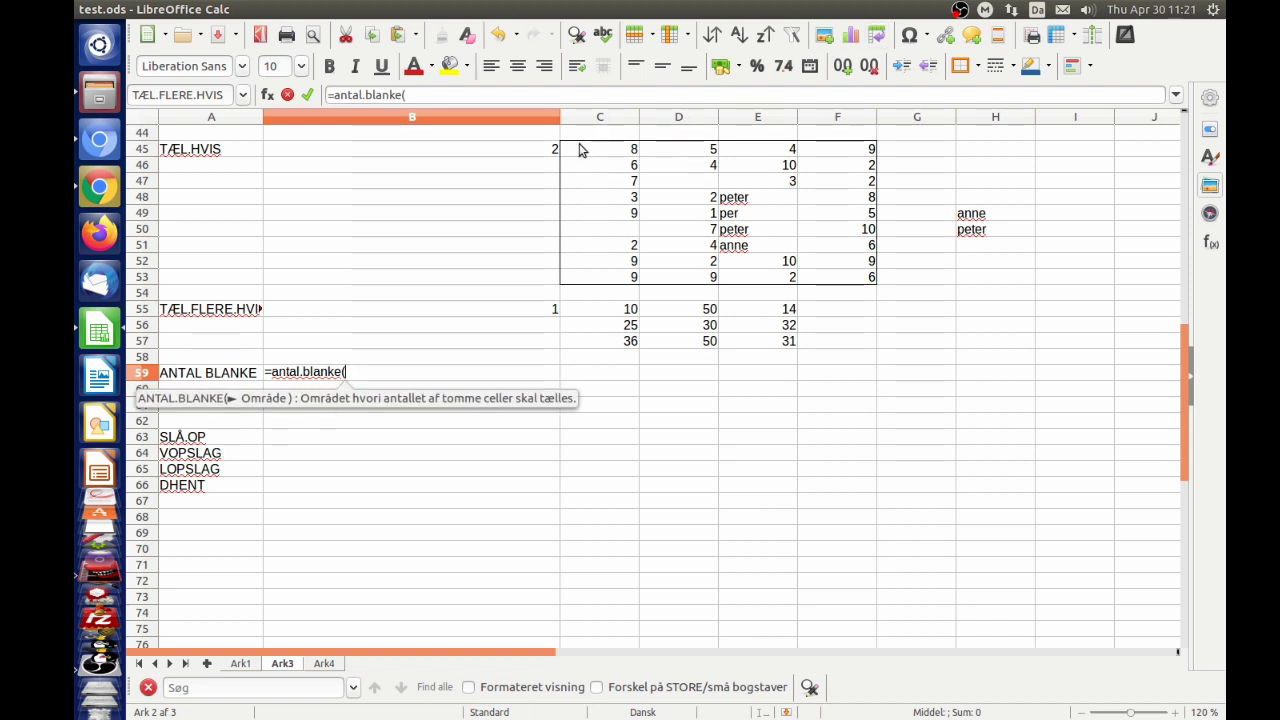
pyautogui.moveTo(582, 148)
pyautogui.mouseDown()
pyautogui.moveTo(800, 238)
pyautogui.moveTo(851, 288)
pyautogui.mouseUp()
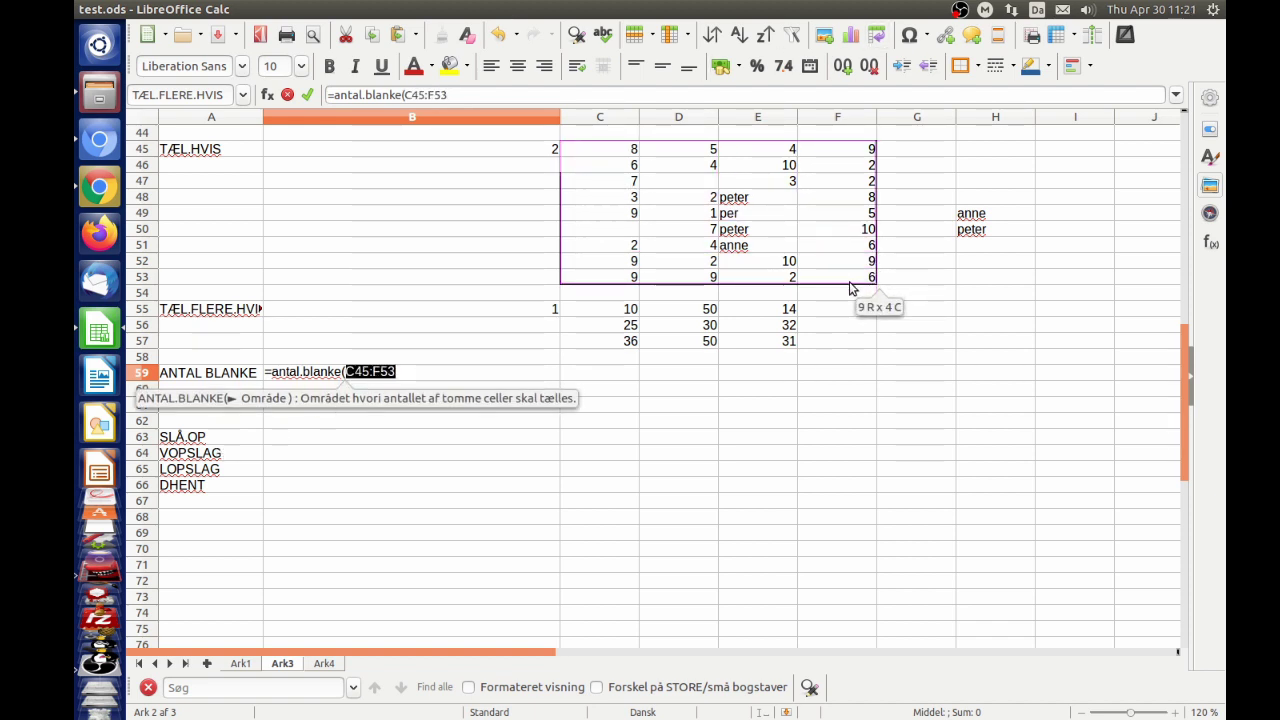
pyautogui.press('Return')
pyautogui.click(480, 374)
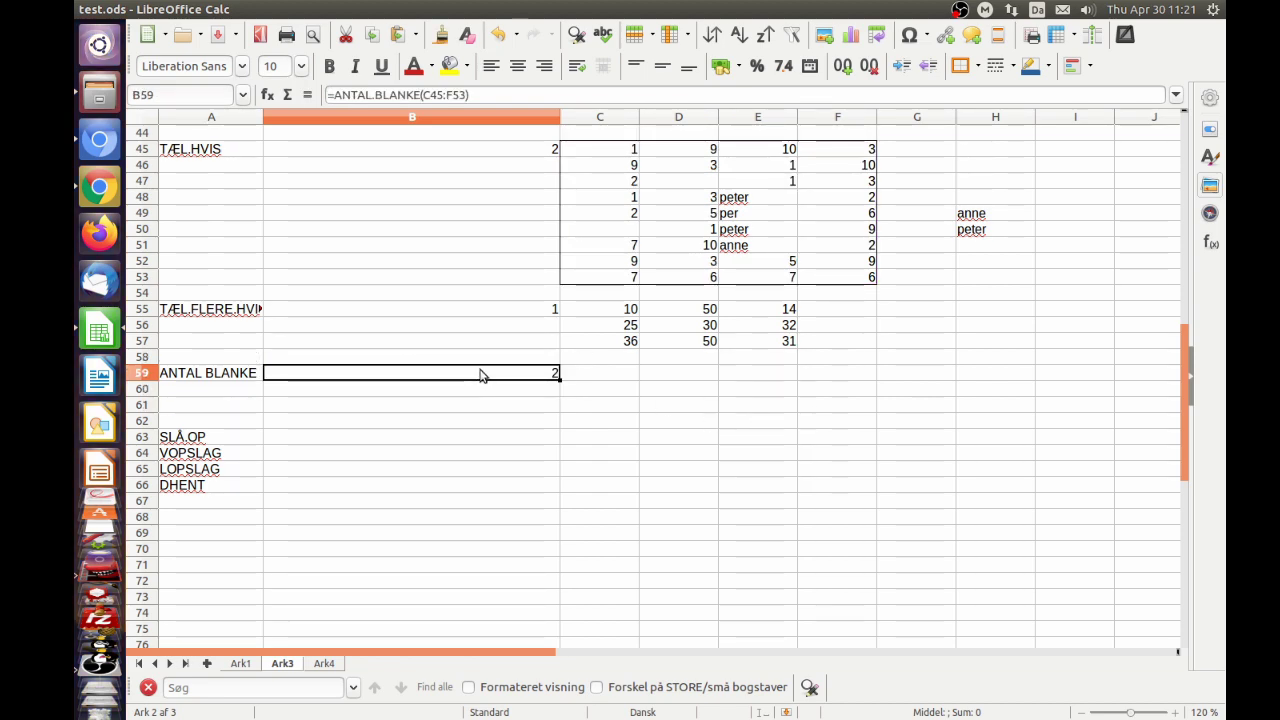
pyautogui.click(622, 230)
pyautogui.click(668, 183)
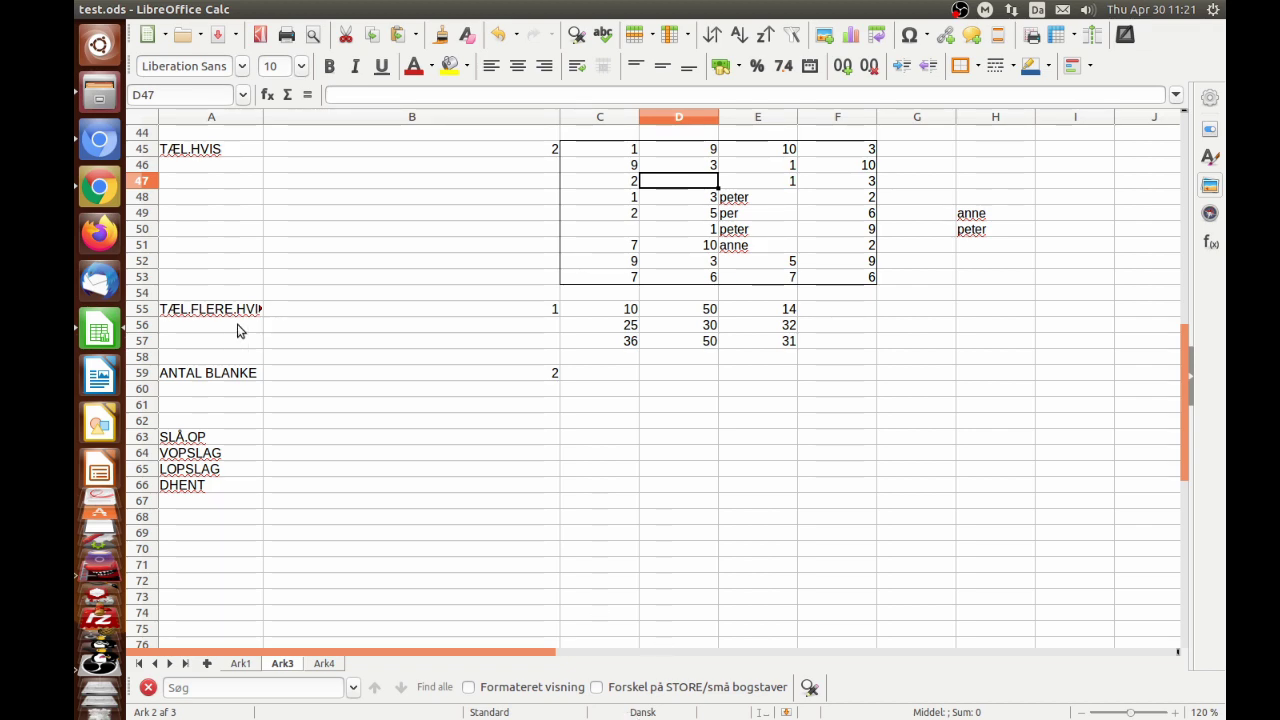
# Step: Rename the A59 label from ANTAL BLANKE to ANTAL.BLANKE
pyautogui.doubleClick(203, 371)
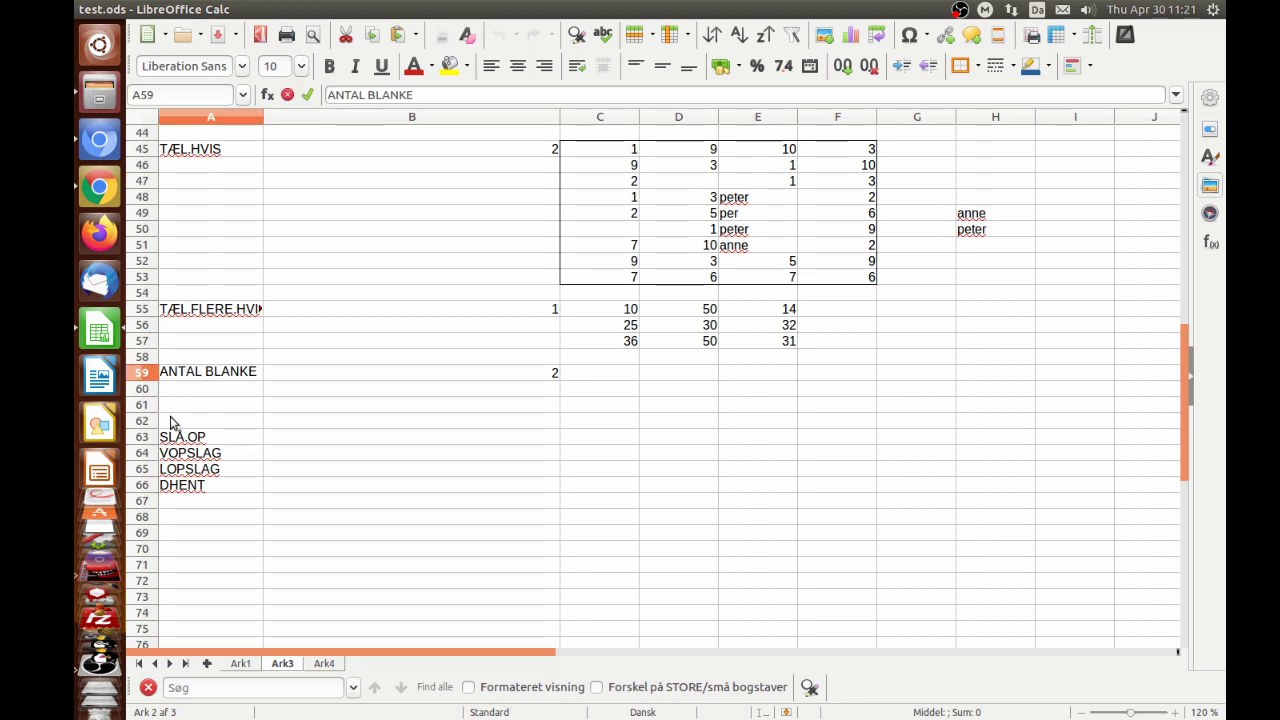
pyautogui.press('BackSpace')
pyautogui.write('.')
pyautogui.press('Return')
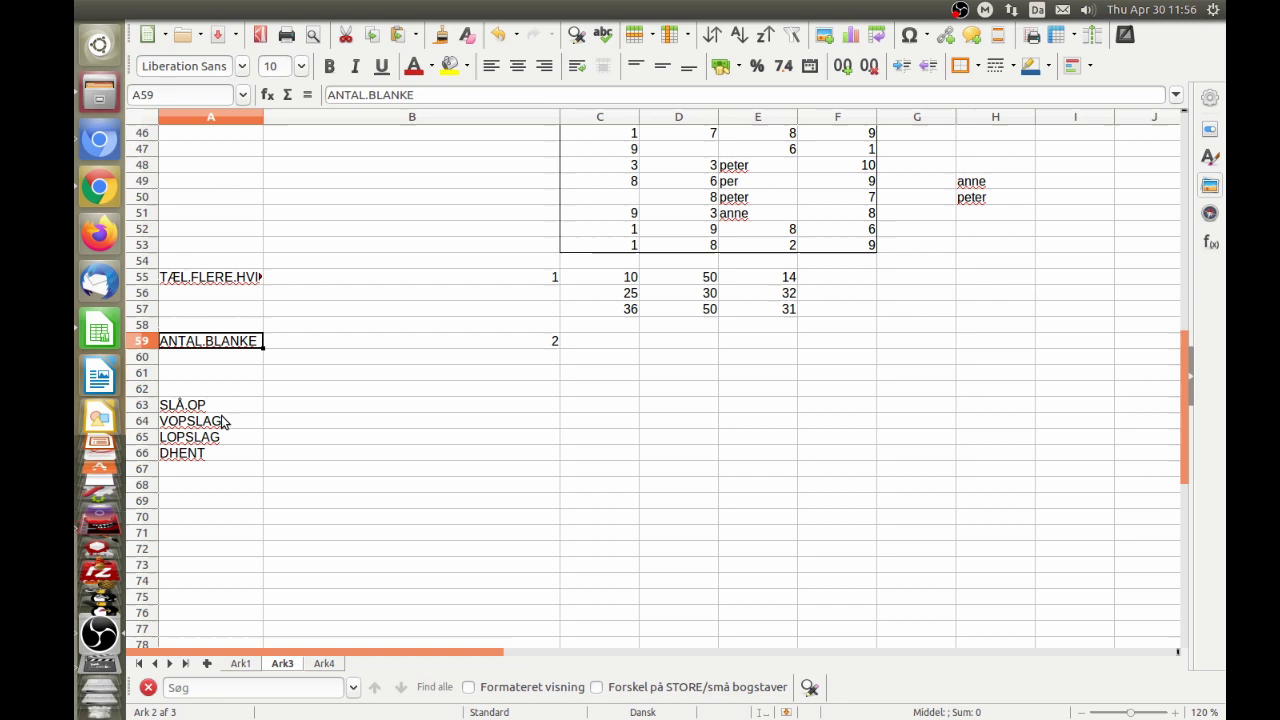
# Step: Move SLÅ.OP up to A61 and the VOPSLAG, LOPSLAG, DHENT labels down to A75:A77
pyautogui.click(218, 410)
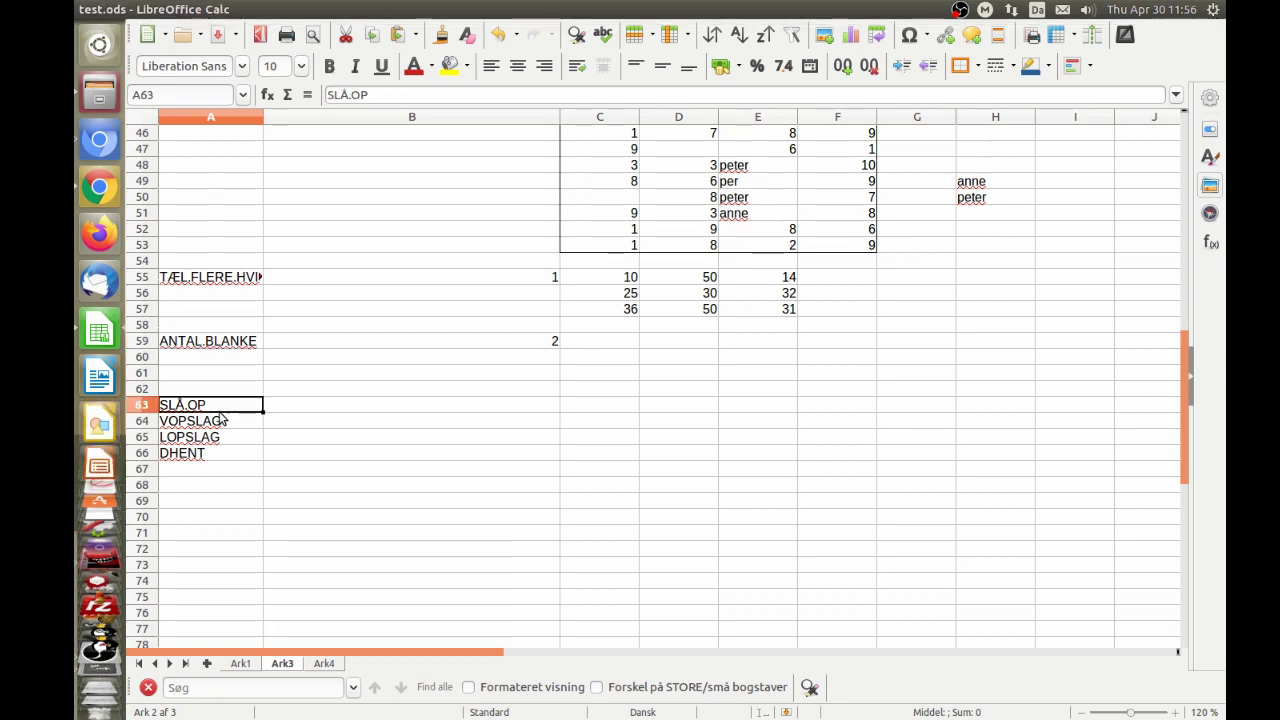
pyautogui.moveTo(215, 410); pyautogui.dragTo(213, 386)
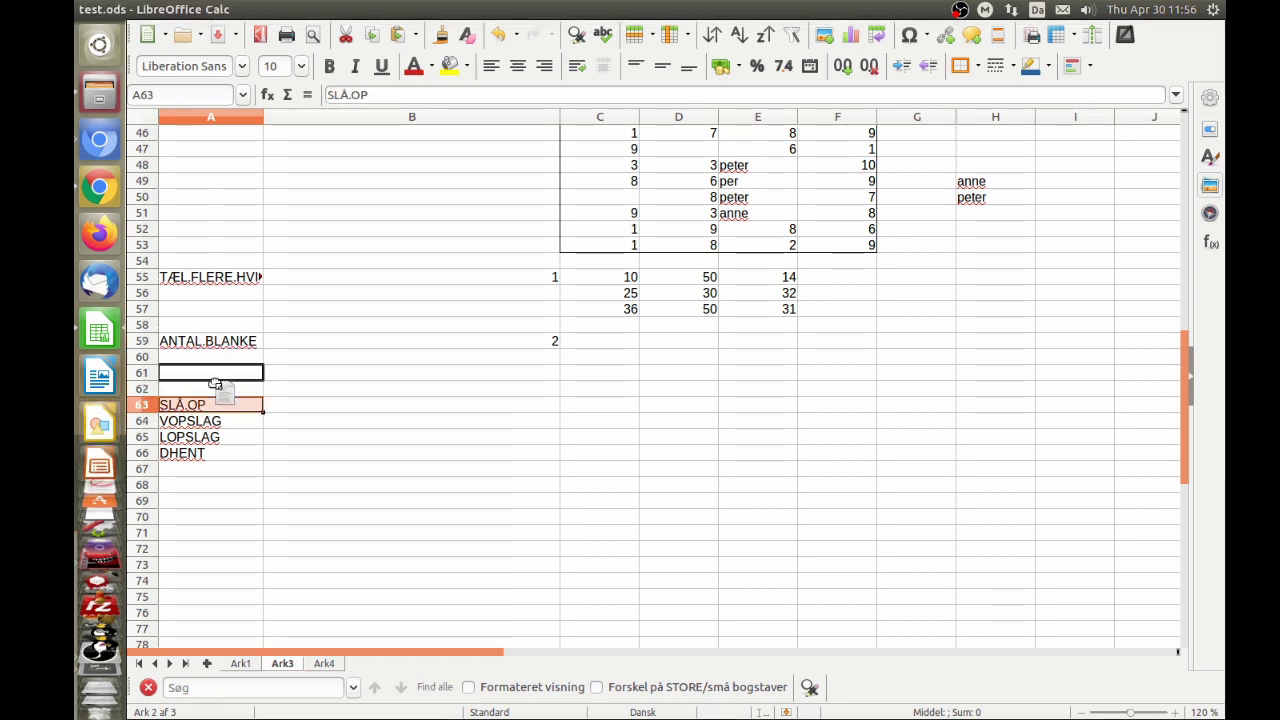
pyautogui.moveTo(213, 386); pyautogui.dragTo(213, 376)
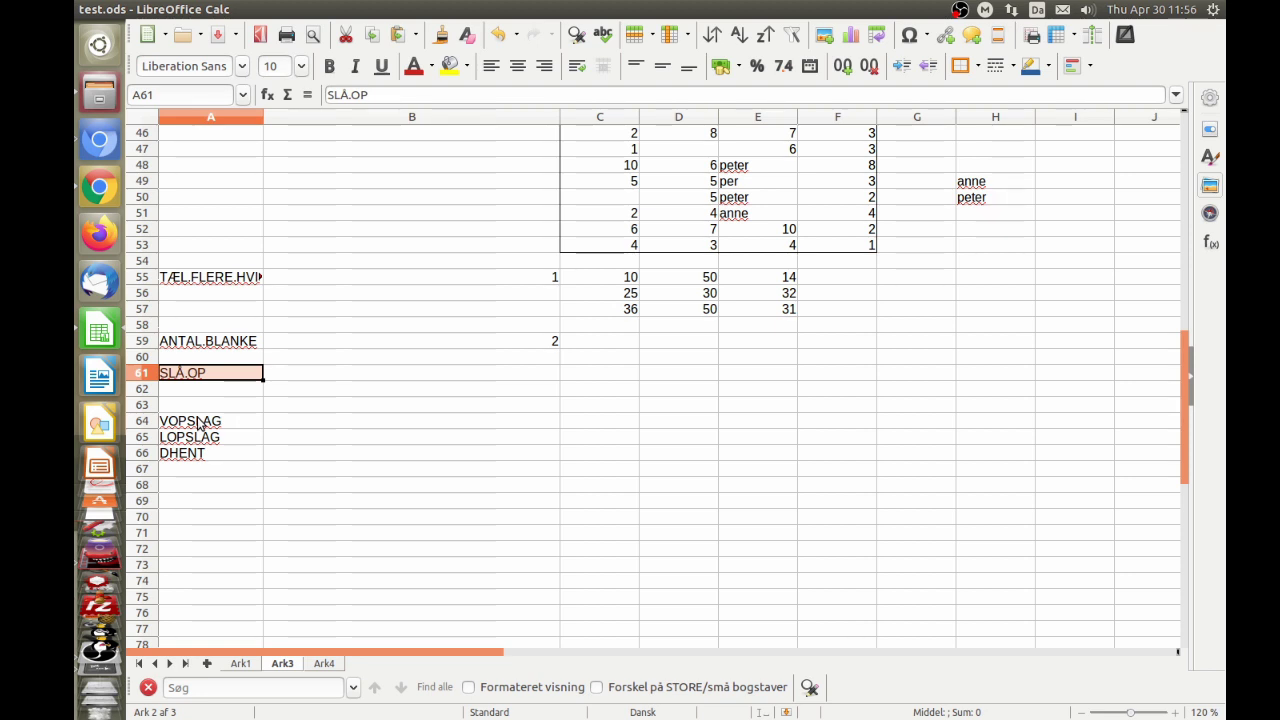
pyautogui.click(185, 427)
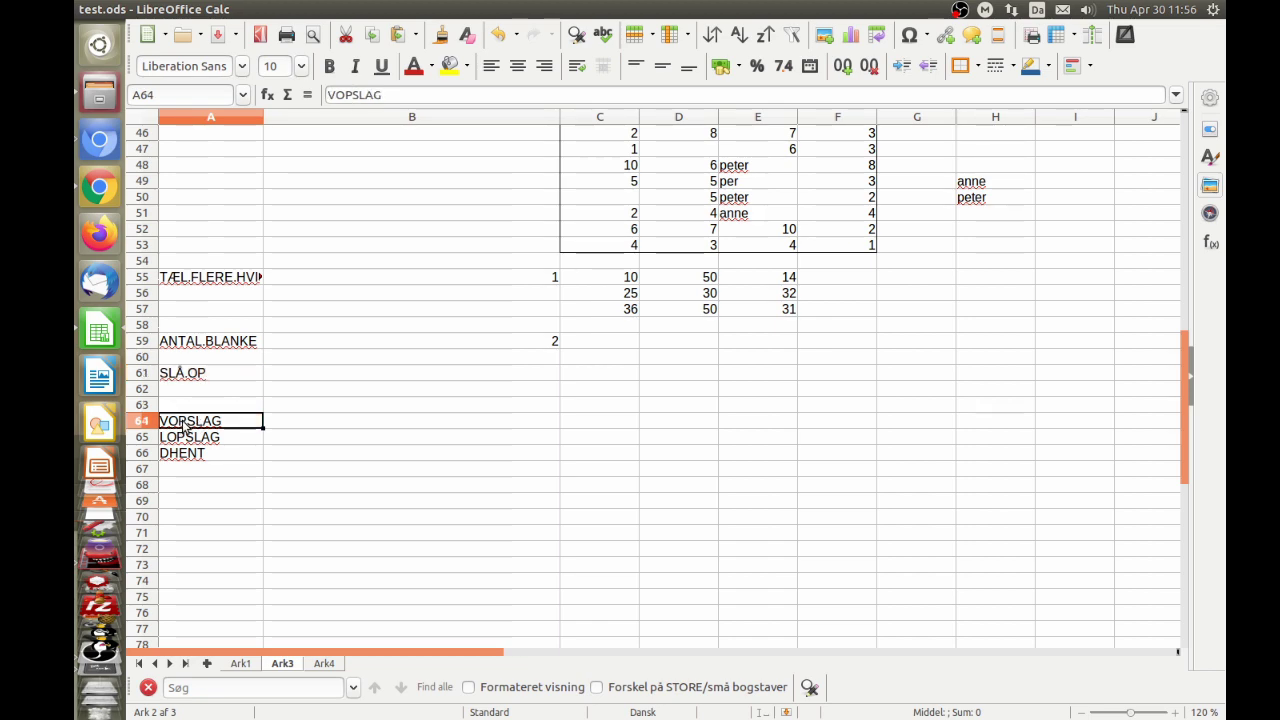
pyautogui.moveTo(185, 427); pyautogui.dragTo(194, 600)
pyautogui.click(403, 582)
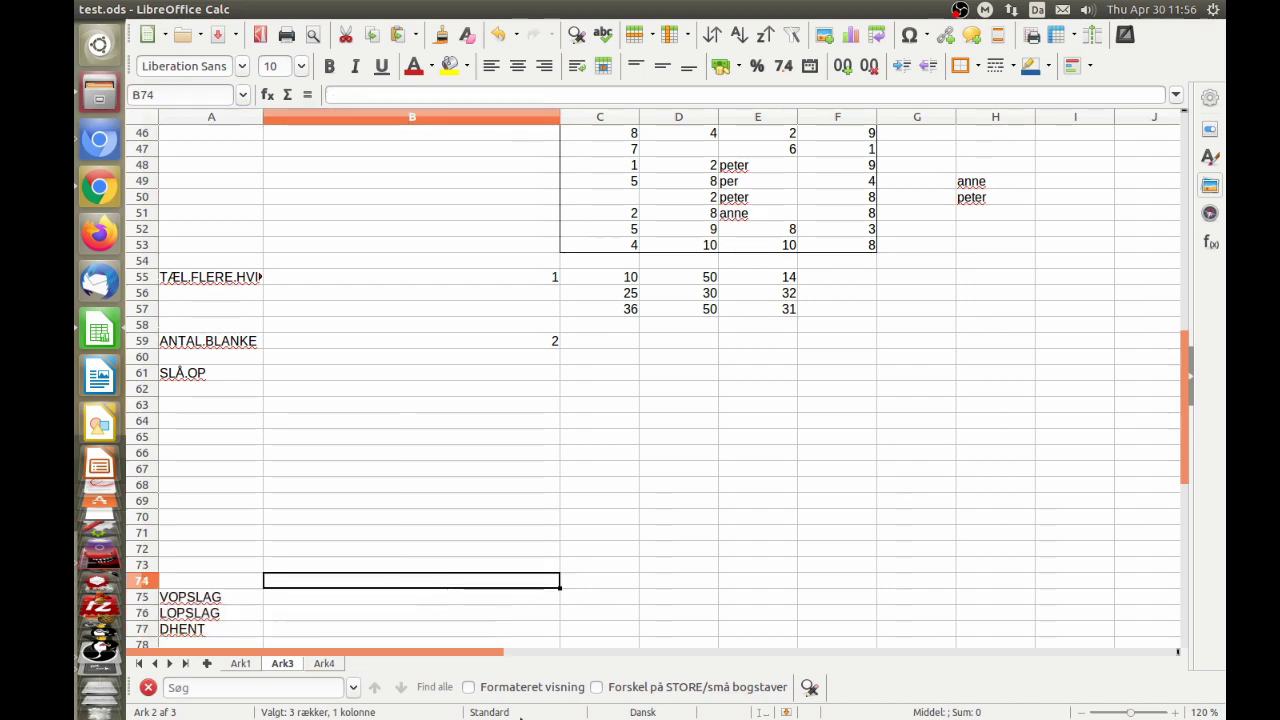
pyautogui.moveTo(490, 651); pyautogui.dragTo(707, 648)
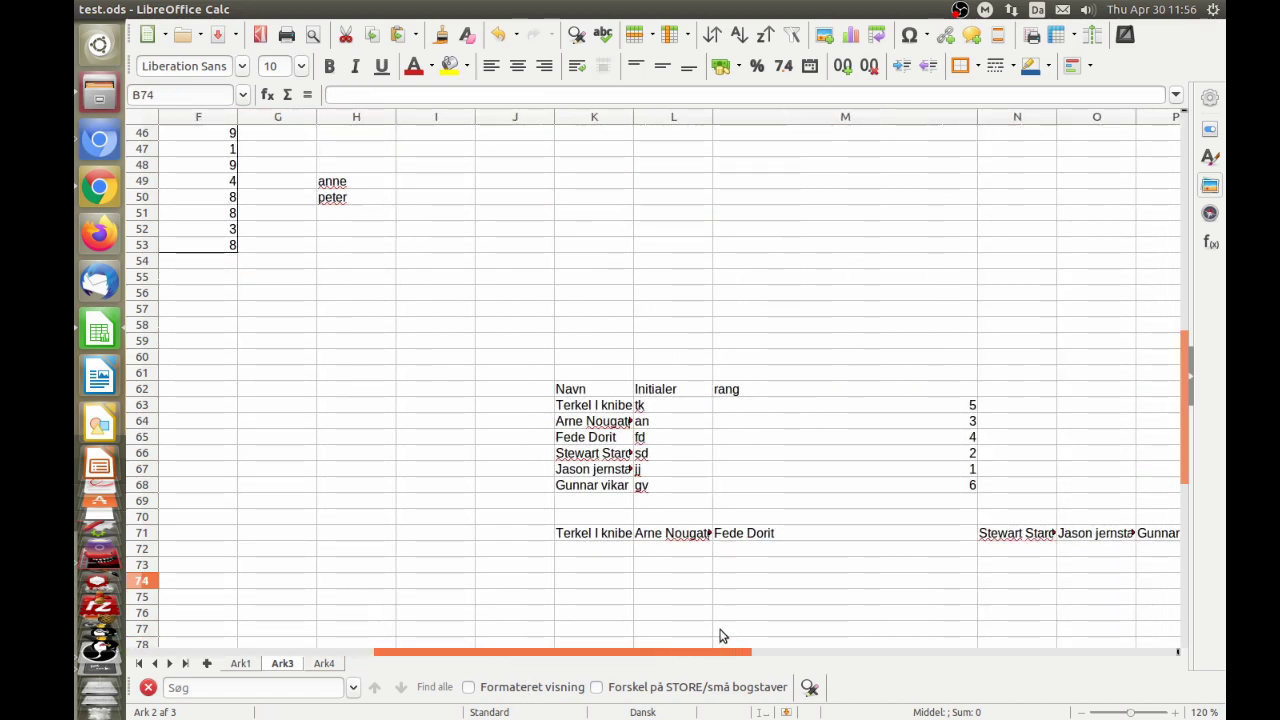
pyautogui.click(600, 375)
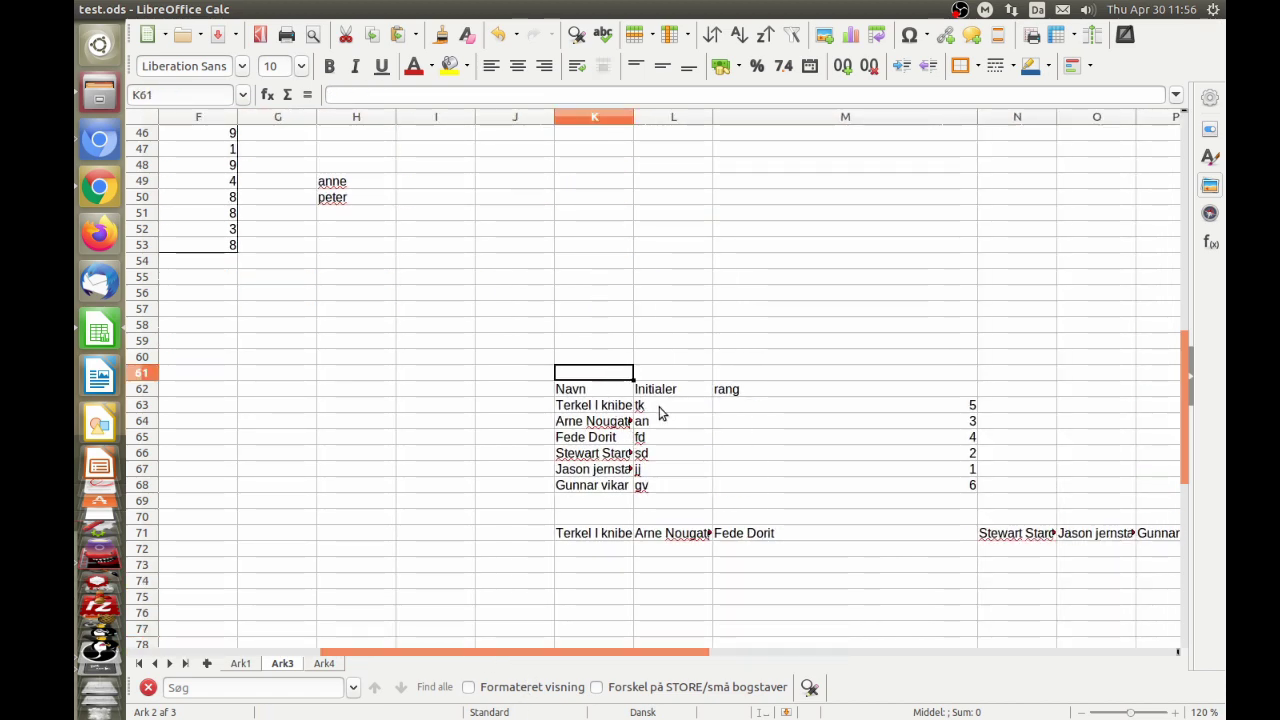
pyautogui.click(573, 393)
pyautogui.keyDown('shift'); pyautogui.click(1157, 533); pyautogui.keyUp('shift')
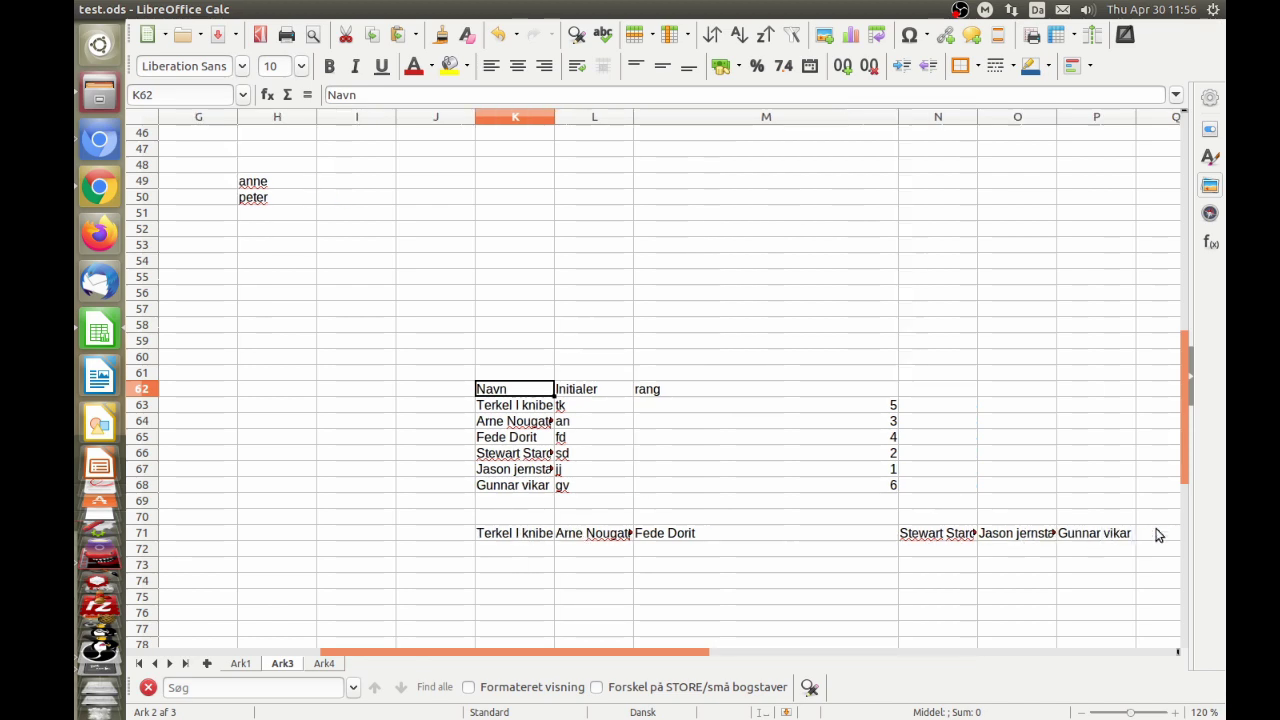
pyautogui.hotkey('ctrl', 'x')
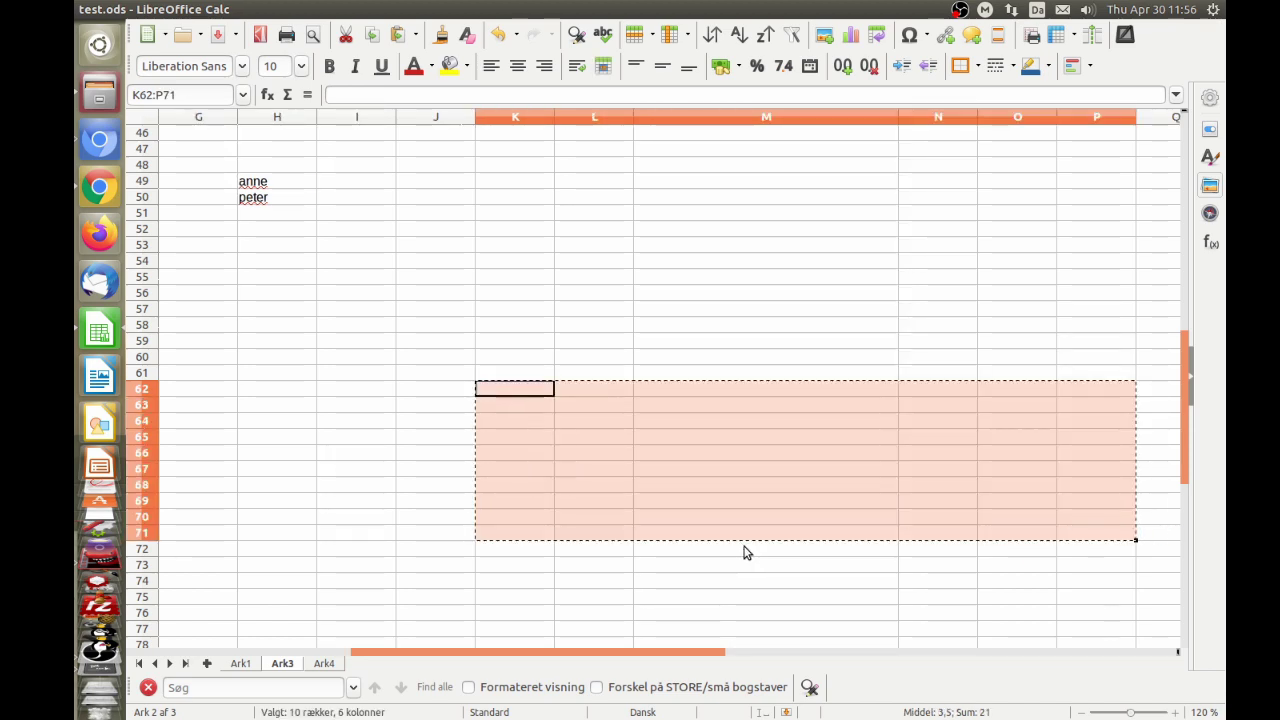
pyautogui.press('Left')
pyautogui.press('Left')
pyautogui.press('Left')
pyautogui.press('Left')
pyautogui.press('Left')
pyautogui.press('Right')
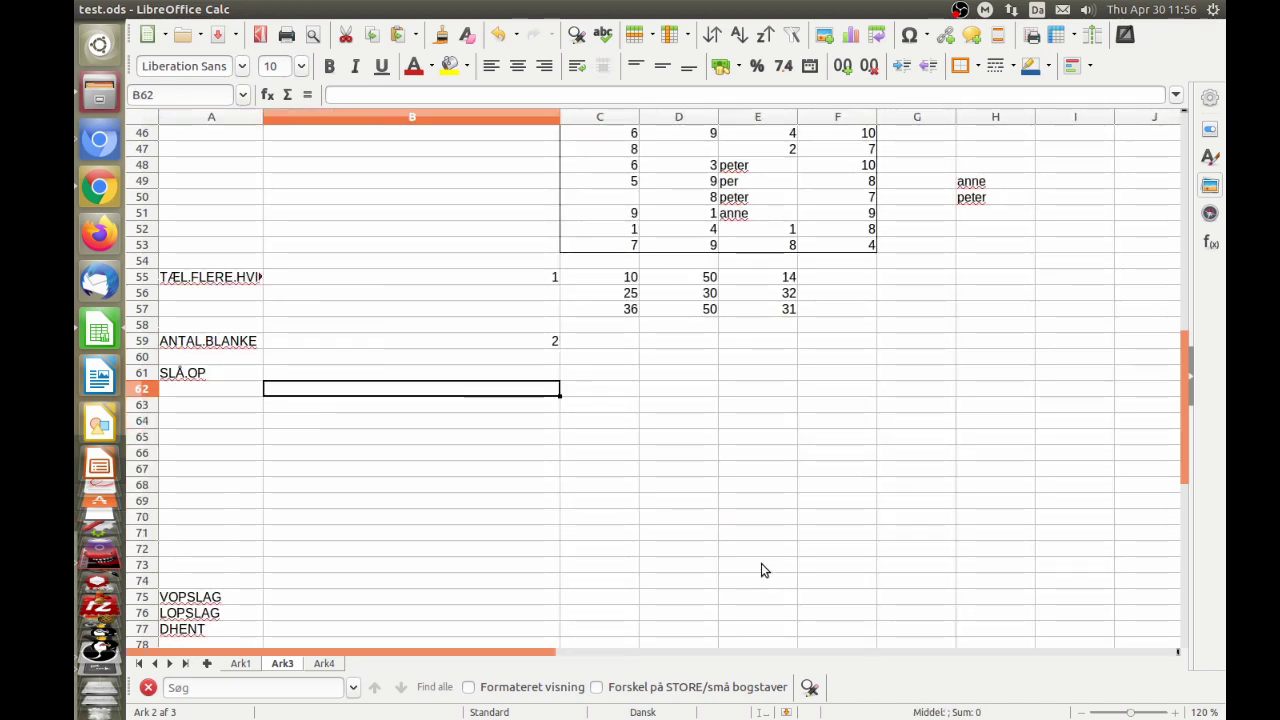
pyautogui.press('Up')
pyautogui.press('Right')
pyautogui.hotkey('ctrl', 'v')
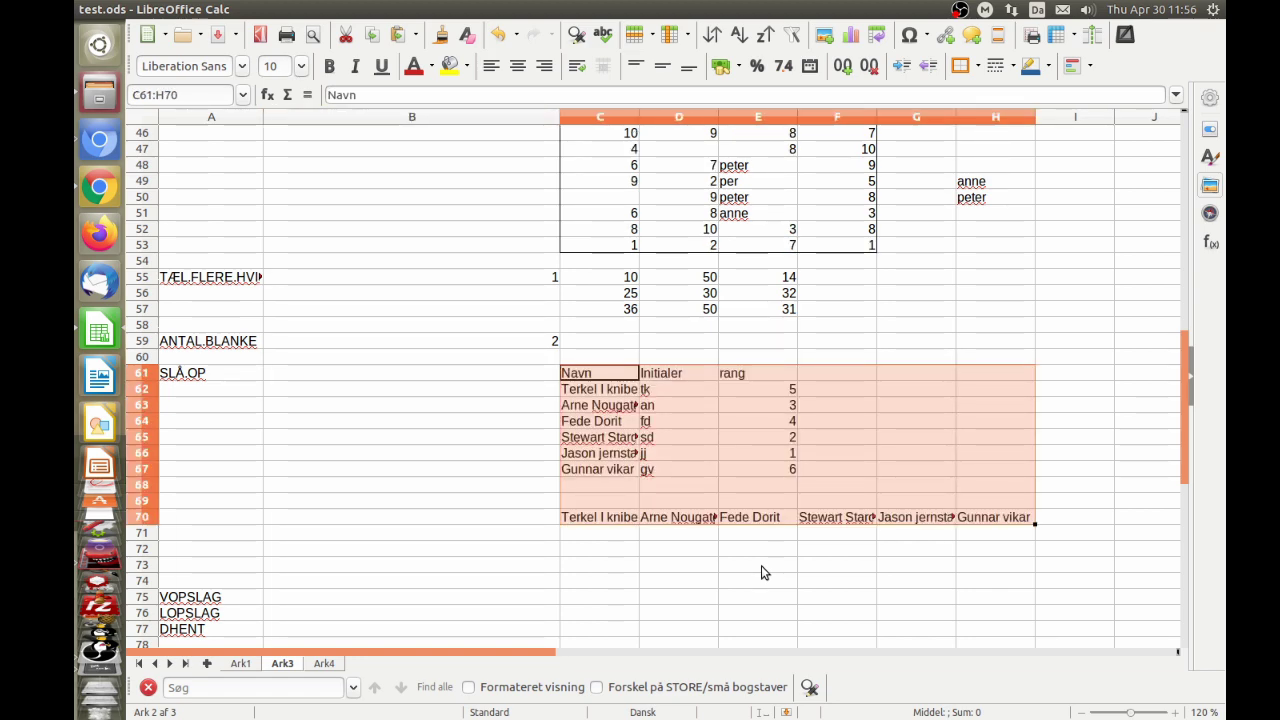
pyautogui.click(596, 440)
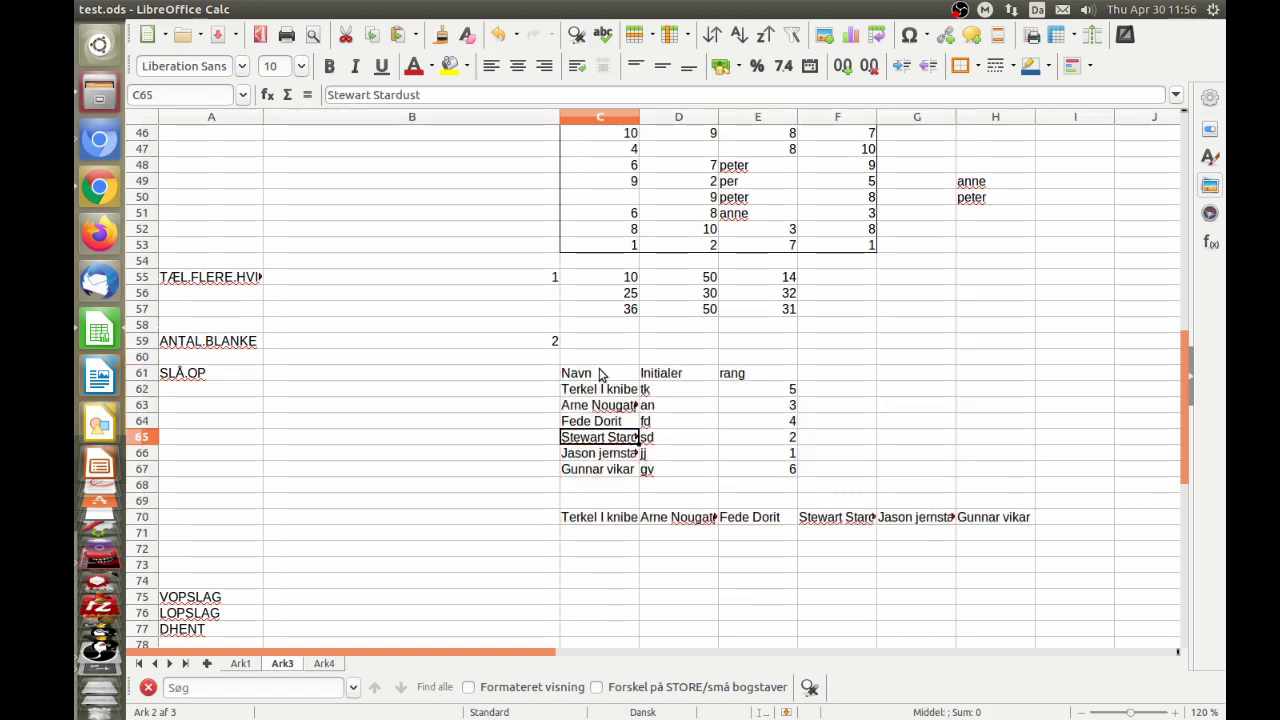
pyautogui.moveTo(598, 373); pyautogui.dragTo(745, 382)
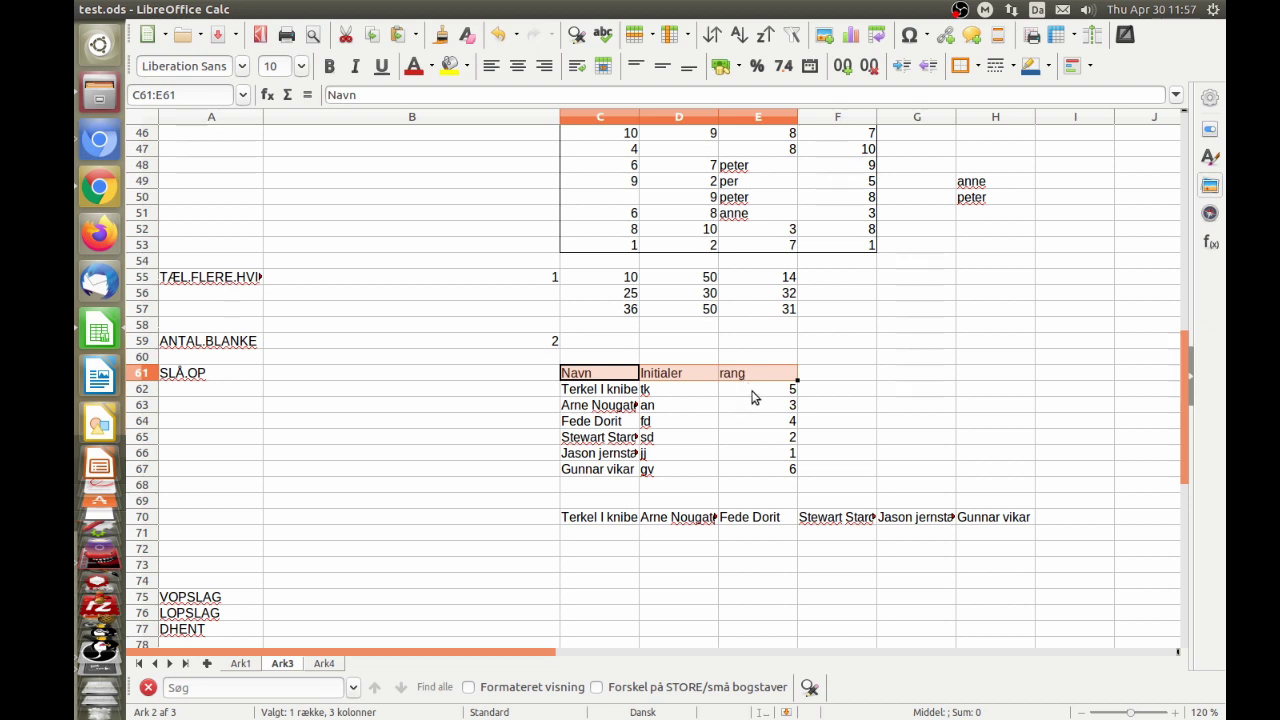
pyautogui.click(754, 395)
pyautogui.click(754, 467)
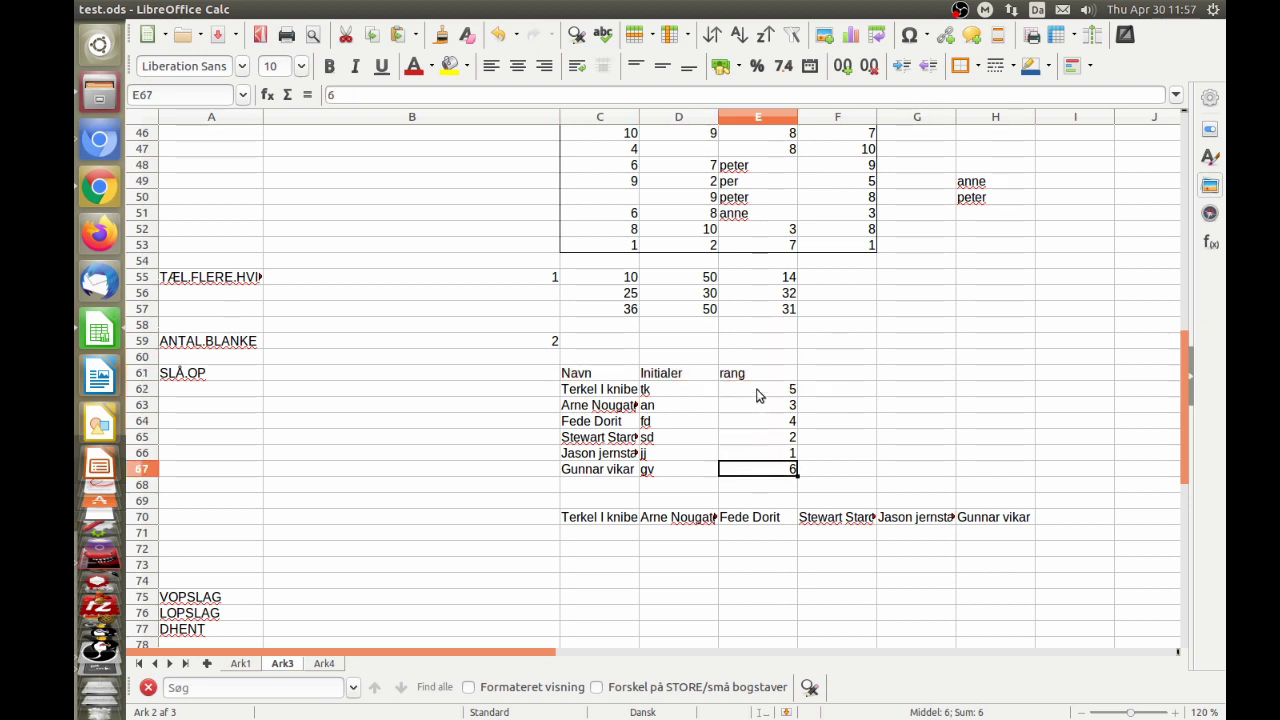
pyautogui.click(757, 395)
pyautogui.click(758, 460)
pyautogui.moveTo(688, 395); pyautogui.dragTo(684, 477)
pyautogui.click(687, 451)
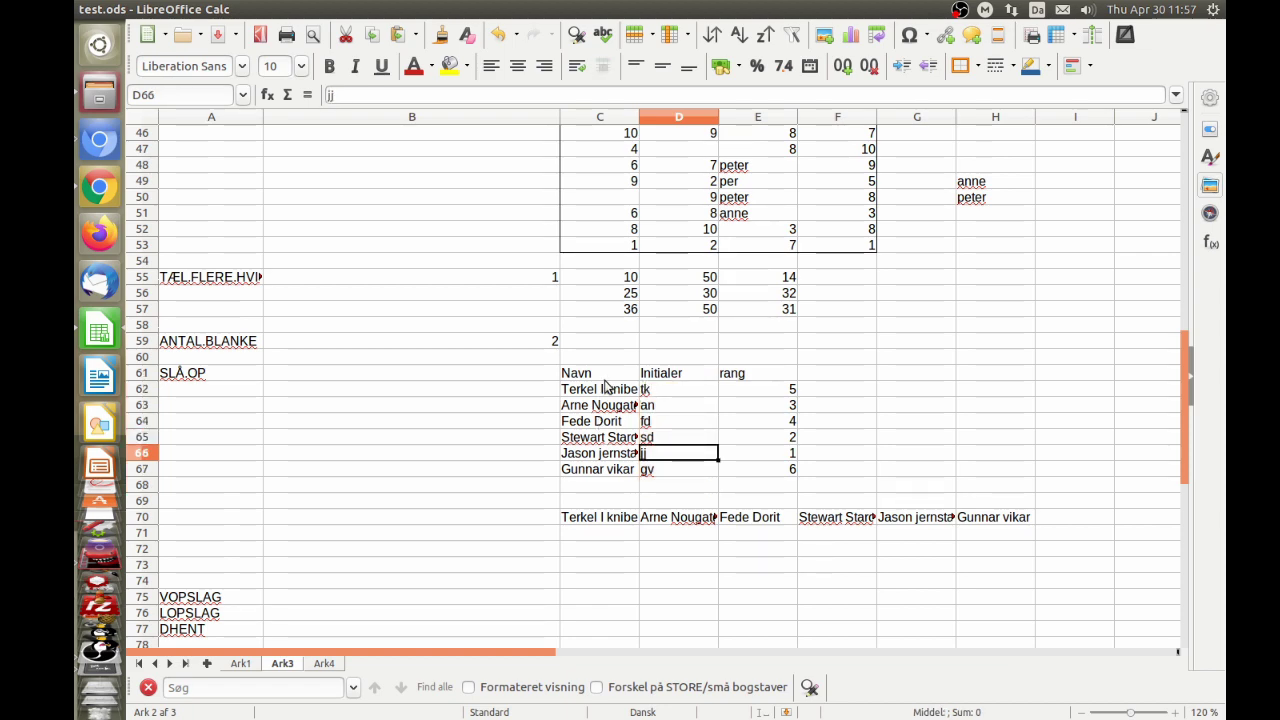
pyautogui.moveTo(605, 389); pyautogui.dragTo(607, 475)
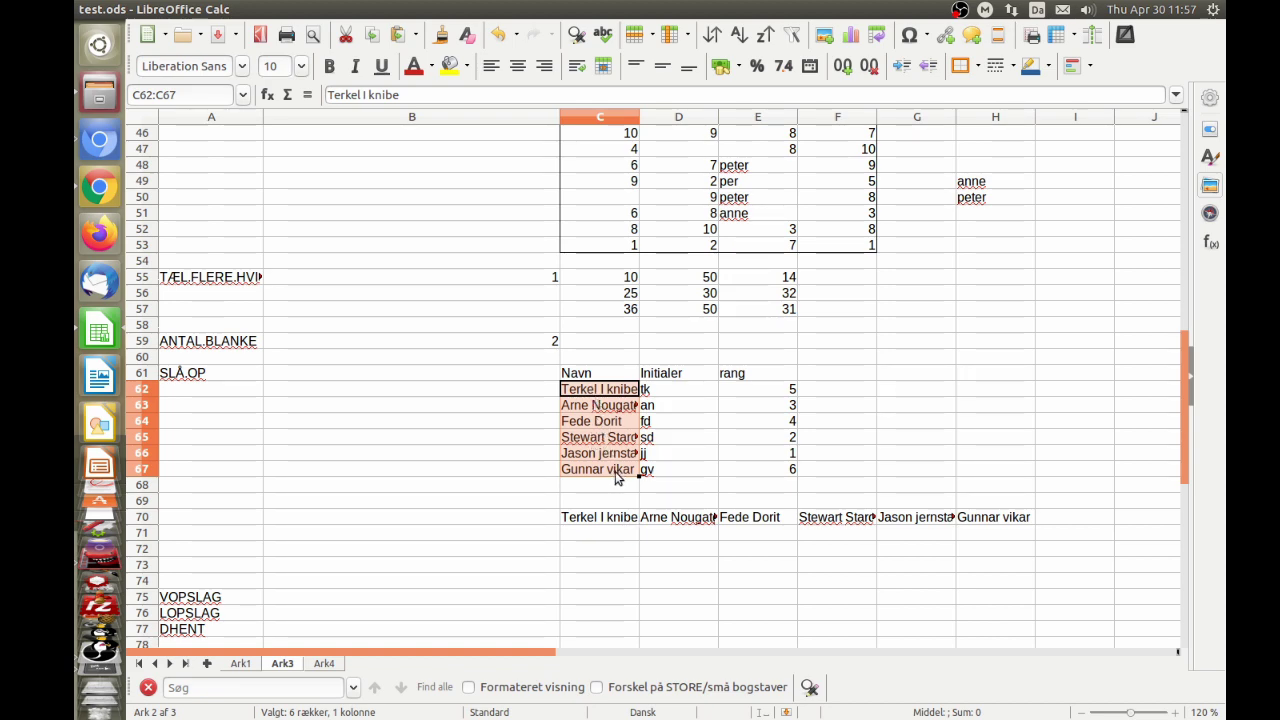
pyautogui.click(606, 522)
pyautogui.click(654, 520)
pyautogui.click(737, 523)
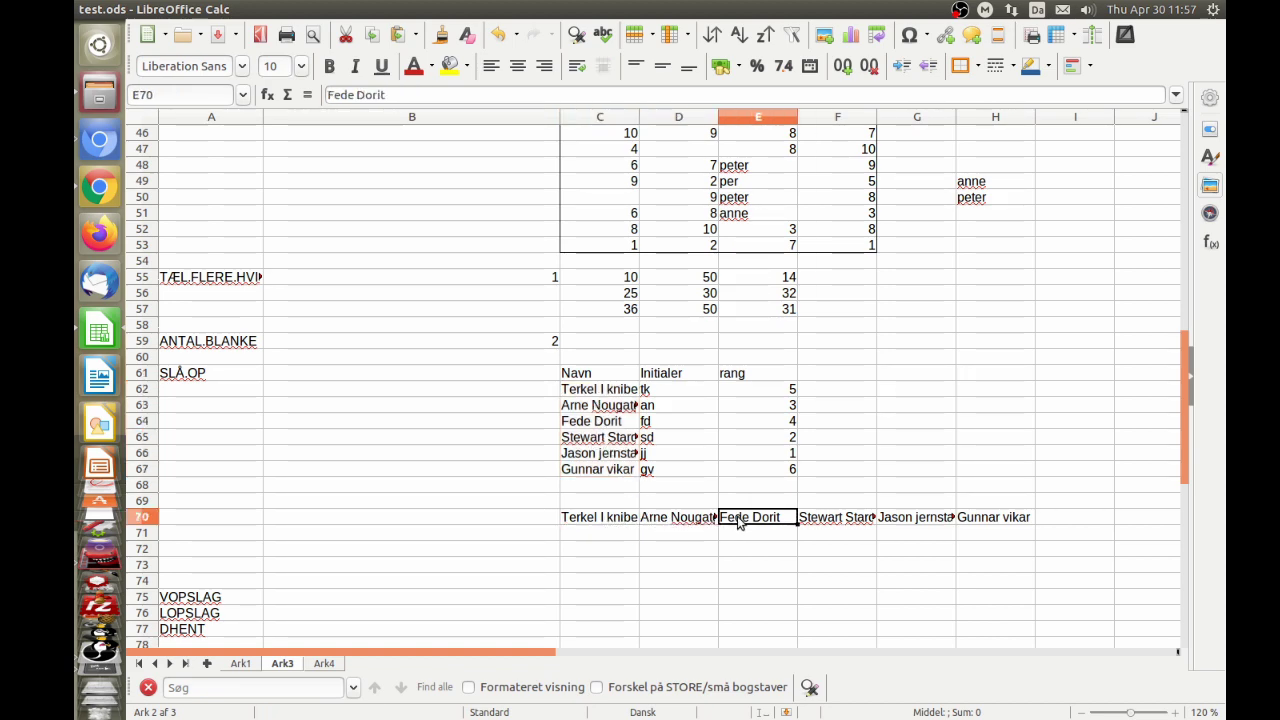
pyautogui.click(807, 523)
pyautogui.click(904, 524)
pyautogui.click(995, 519)
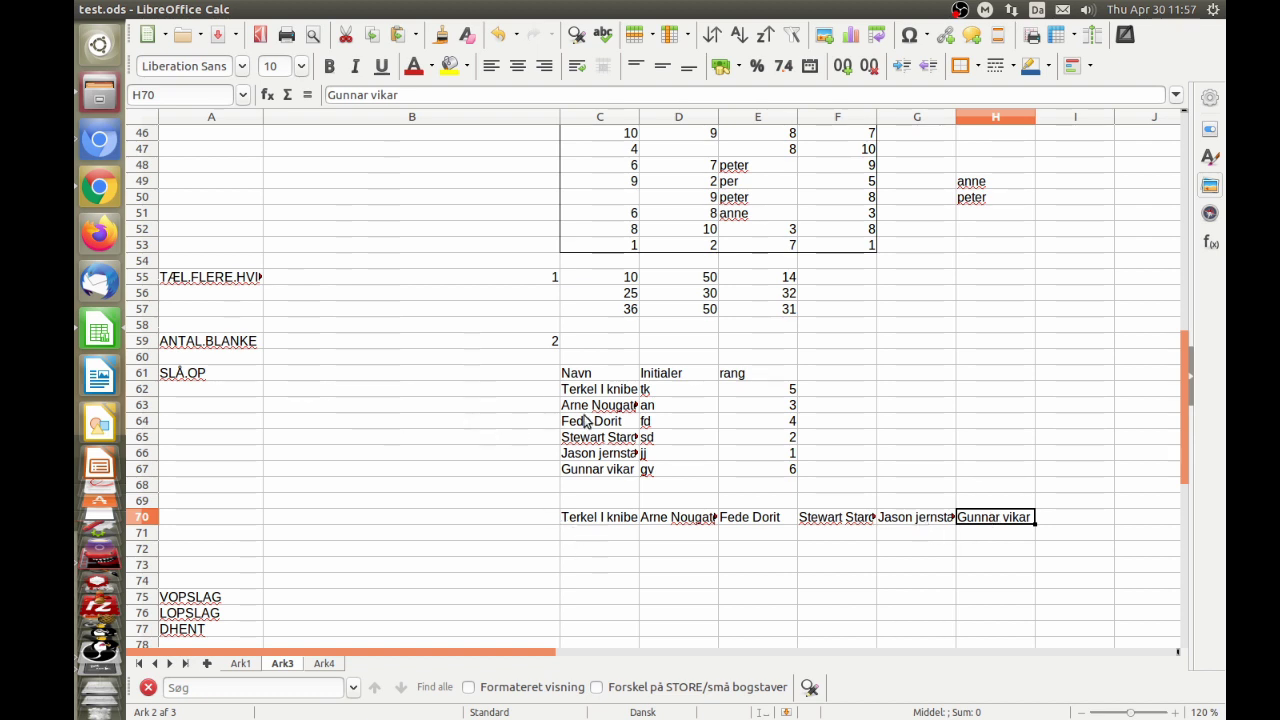
pyautogui.moveTo(573, 390)
pyautogui.mouseDown()
pyautogui.moveTo(698, 480)
pyautogui.moveTo(795, 470)
pyautogui.mouseUp()
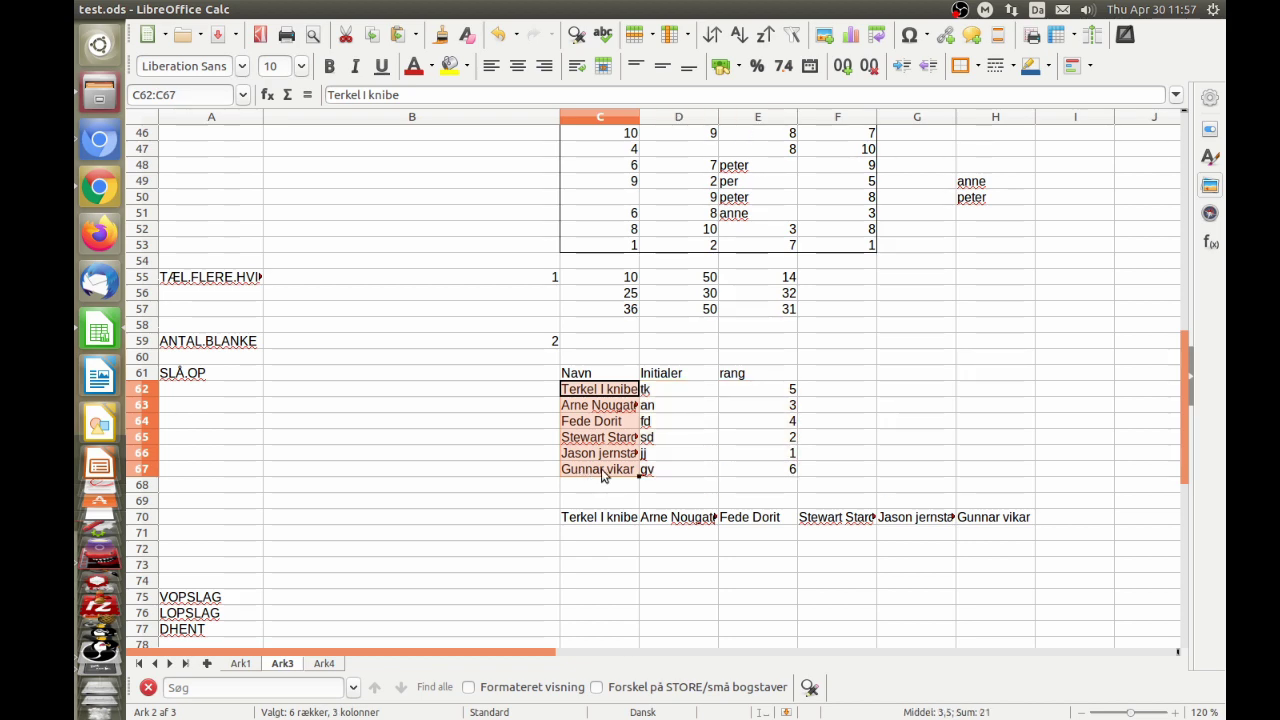
# Step: Build =SLÅ.OP(A64;D62:D67;C62:C67) in B61 to return the name for A64's initials
pyautogui.click(285, 376)
pyautogui.write('=sl')
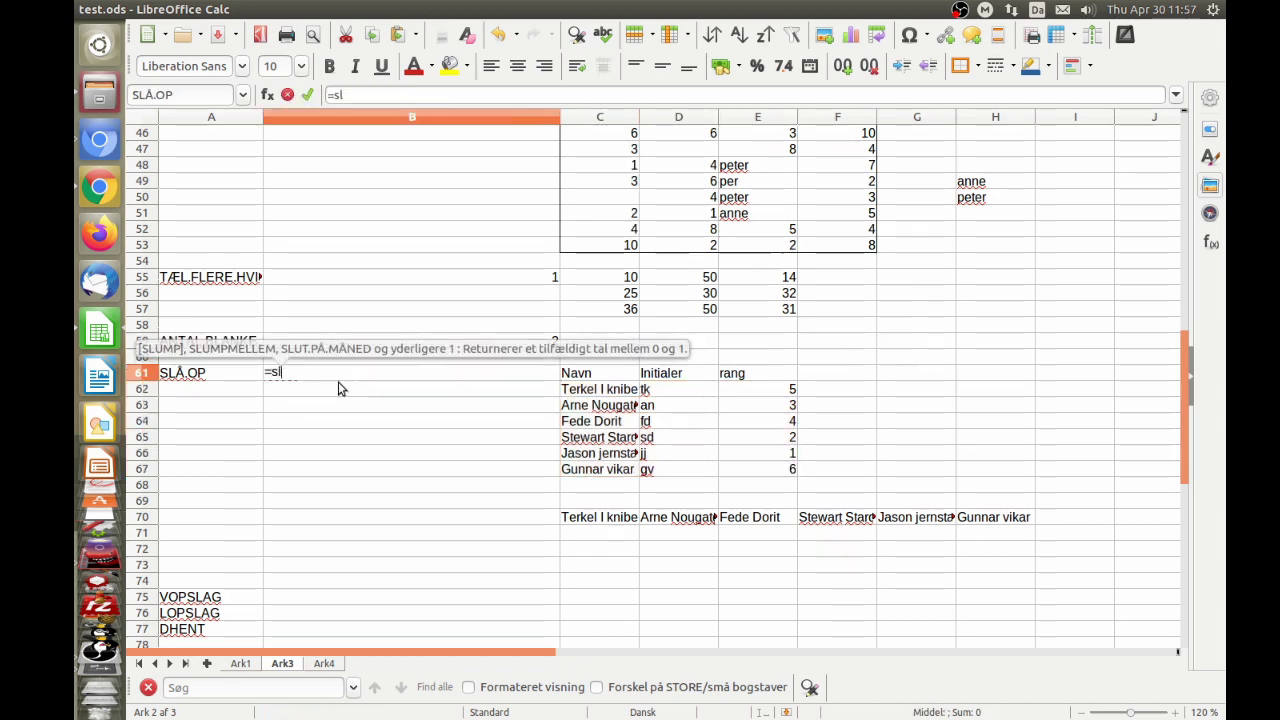
pyautogui.write('å.op')
pyautogui.press('Return')
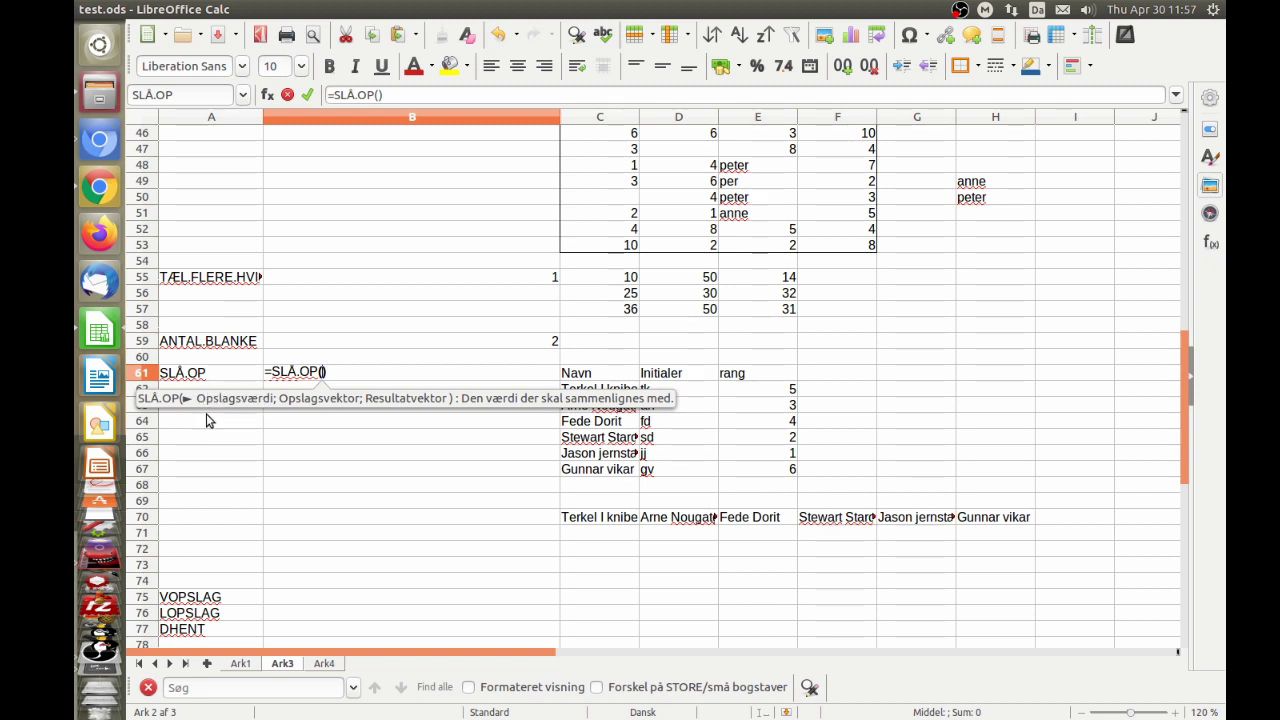
pyautogui.click(202, 420)
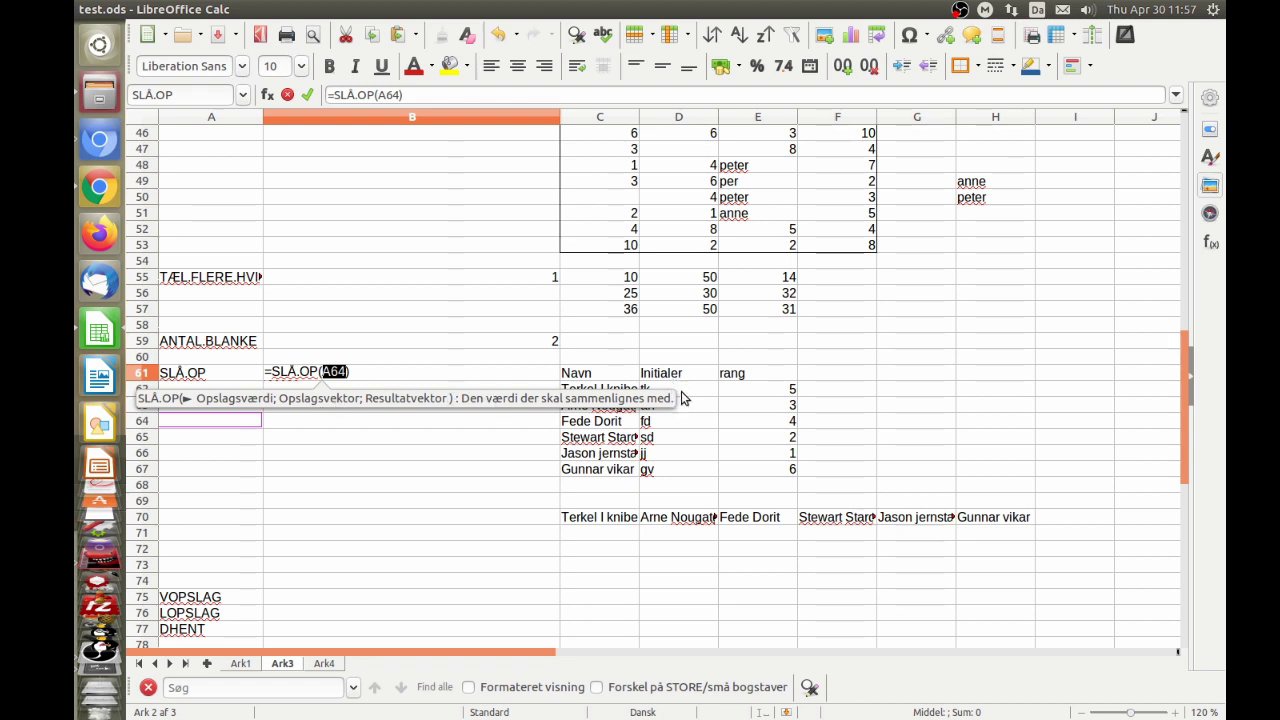
pyautogui.click(688, 392)
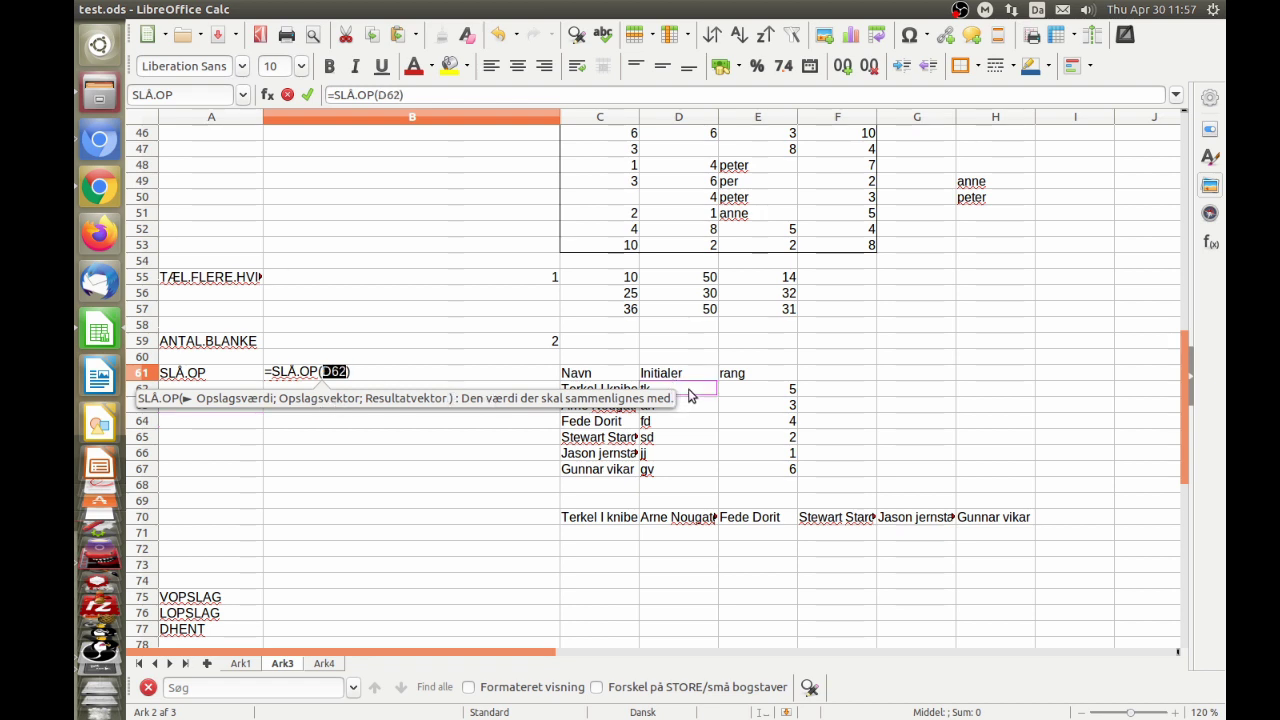
pyautogui.moveTo(688, 407); pyautogui.dragTo(685, 481)
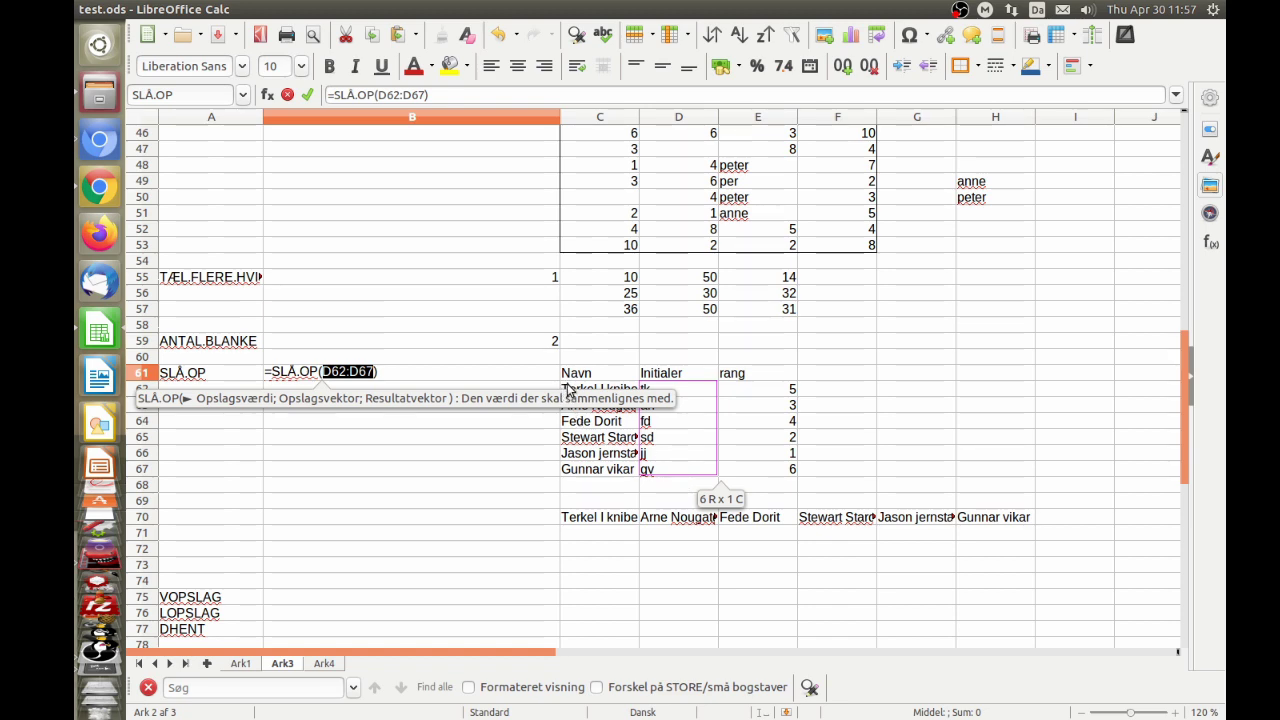
pyautogui.write(';')
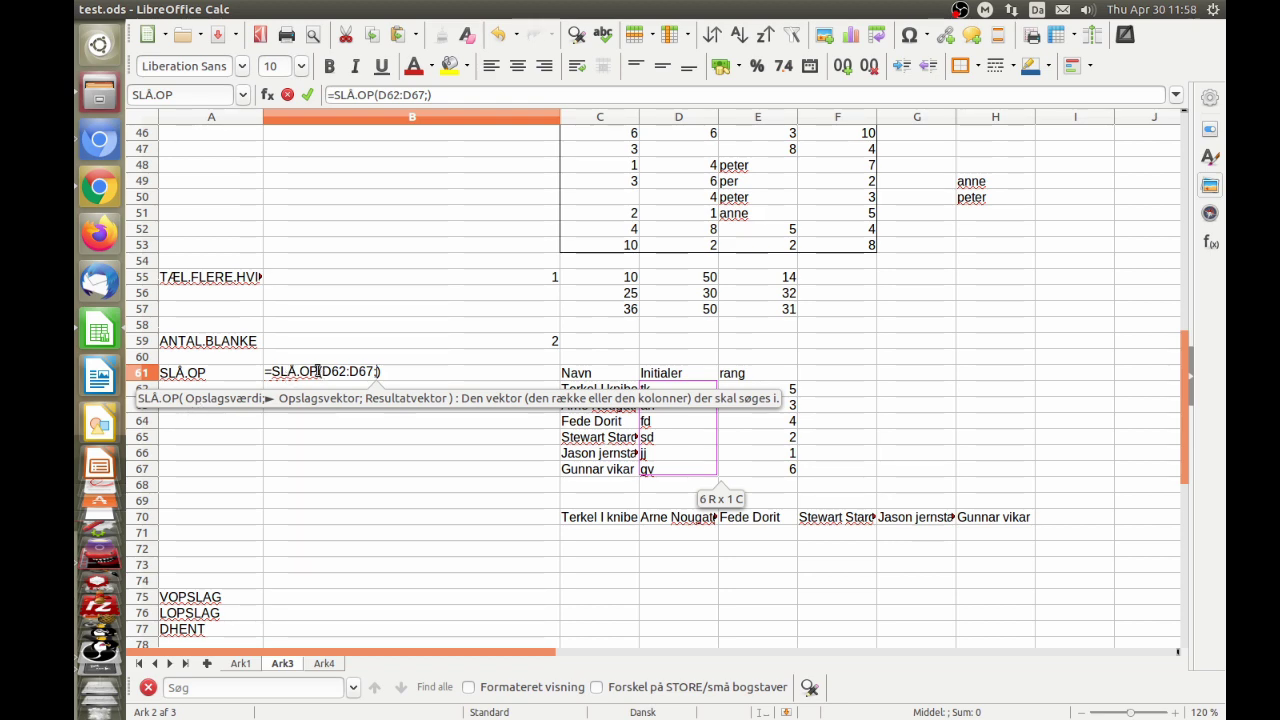
pyautogui.click(323, 371)
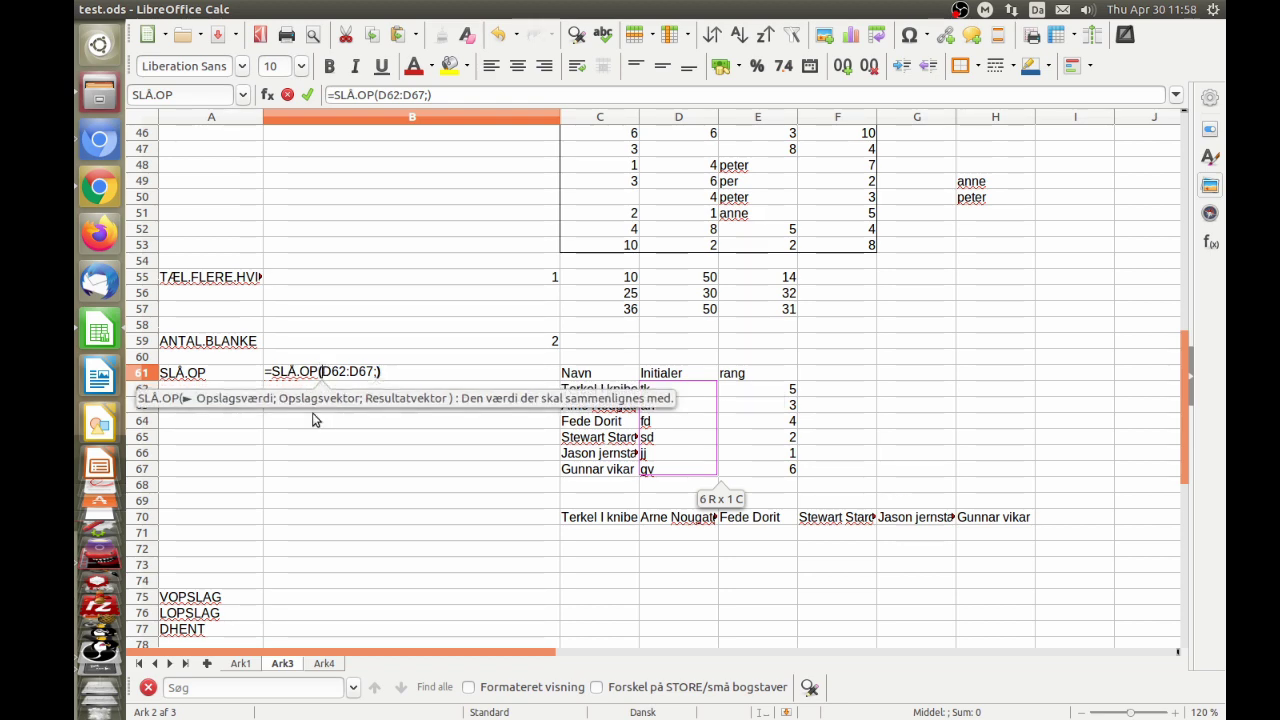
pyautogui.write('a')
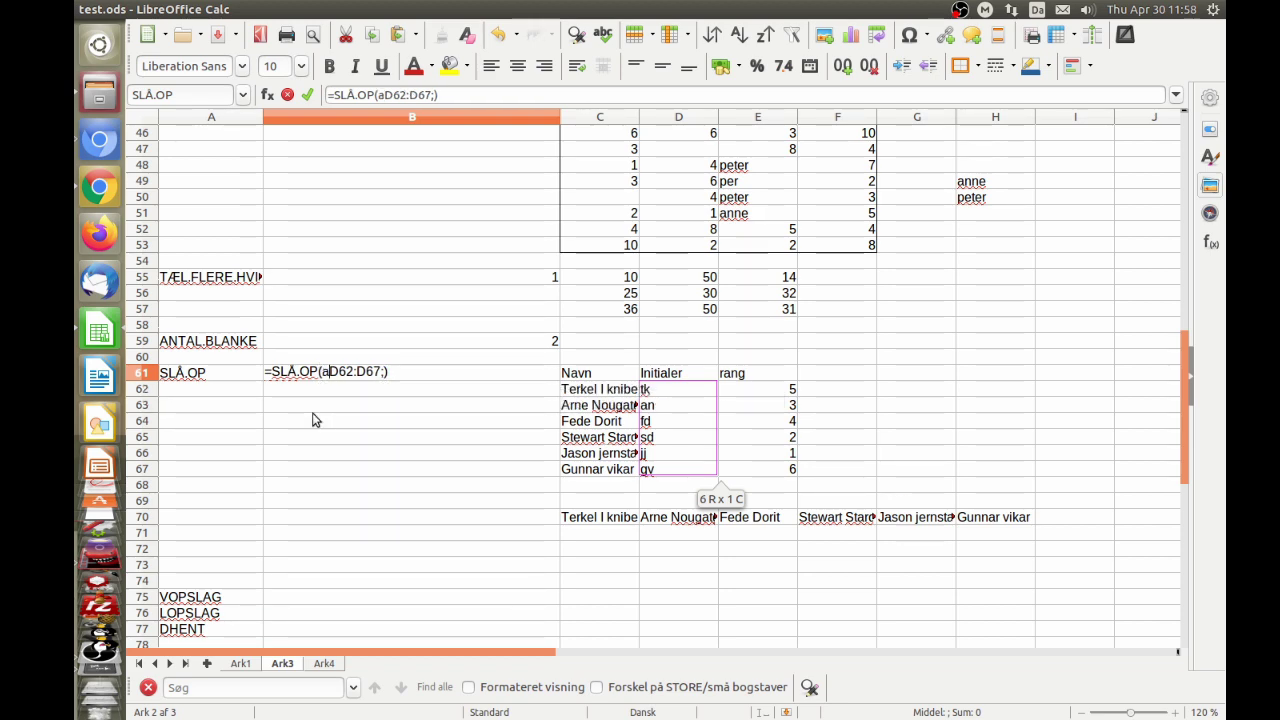
pyautogui.write('64')
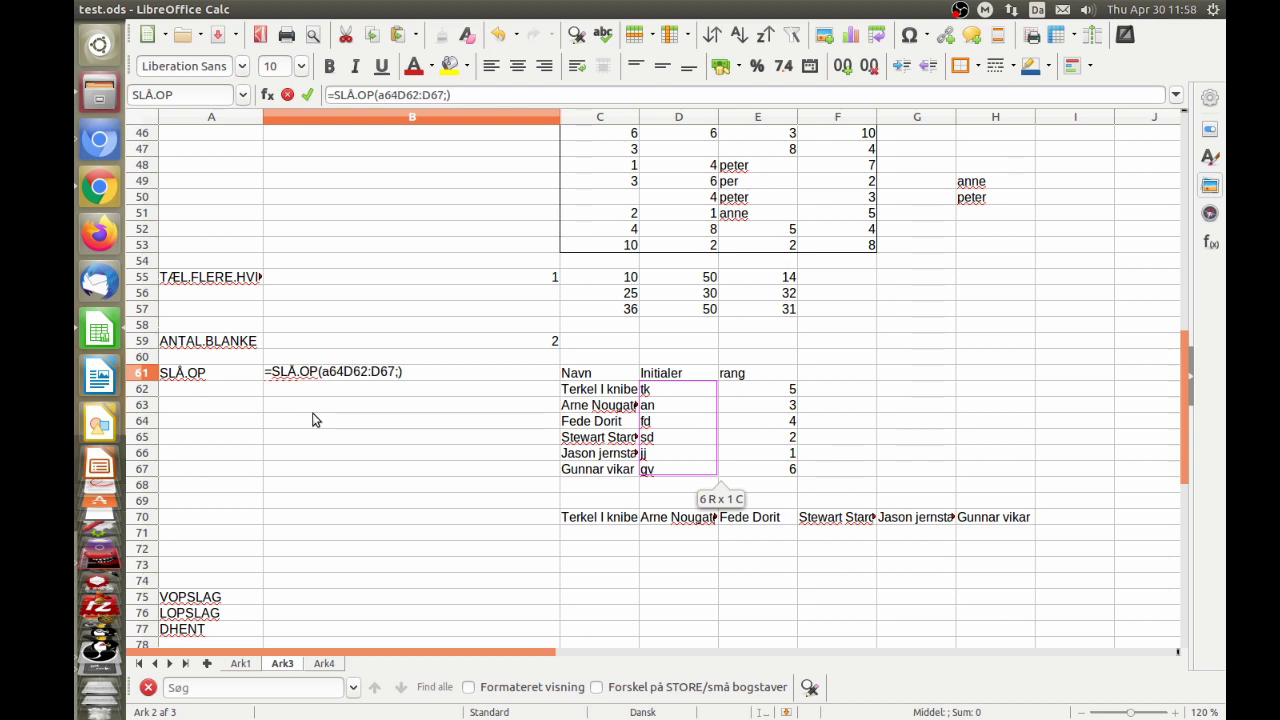
pyautogui.write(';')
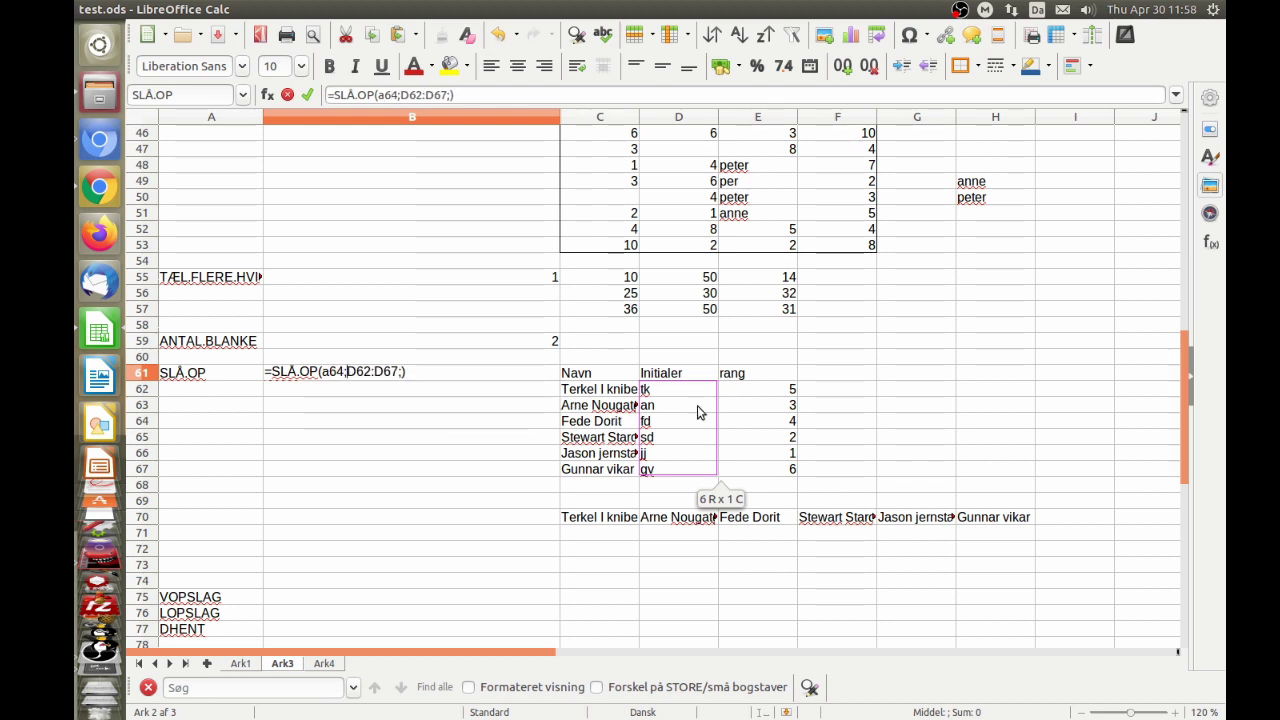
pyautogui.click(402, 372)
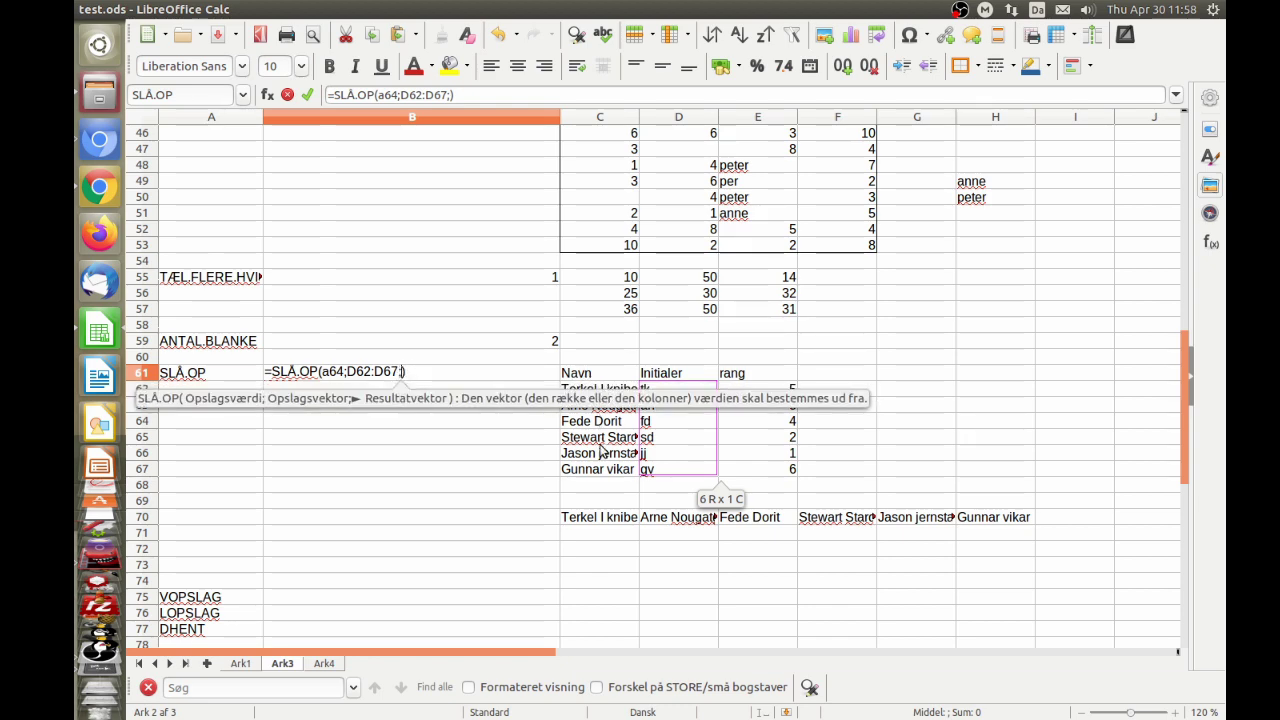
pyautogui.moveTo(590, 393); pyautogui.dragTo(585, 482)
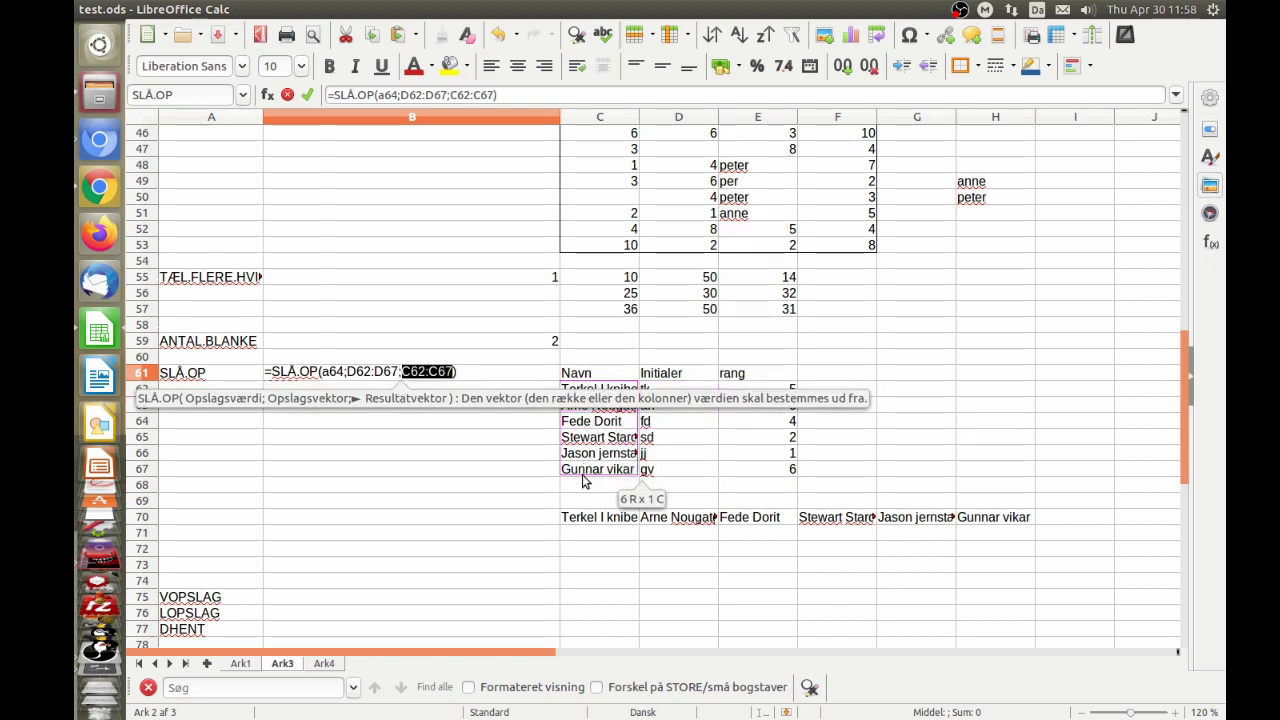
# Step: Commit the SLÅ.OP formula and test it with initials tk, then gv, in A64
pyautogui.press('Return')
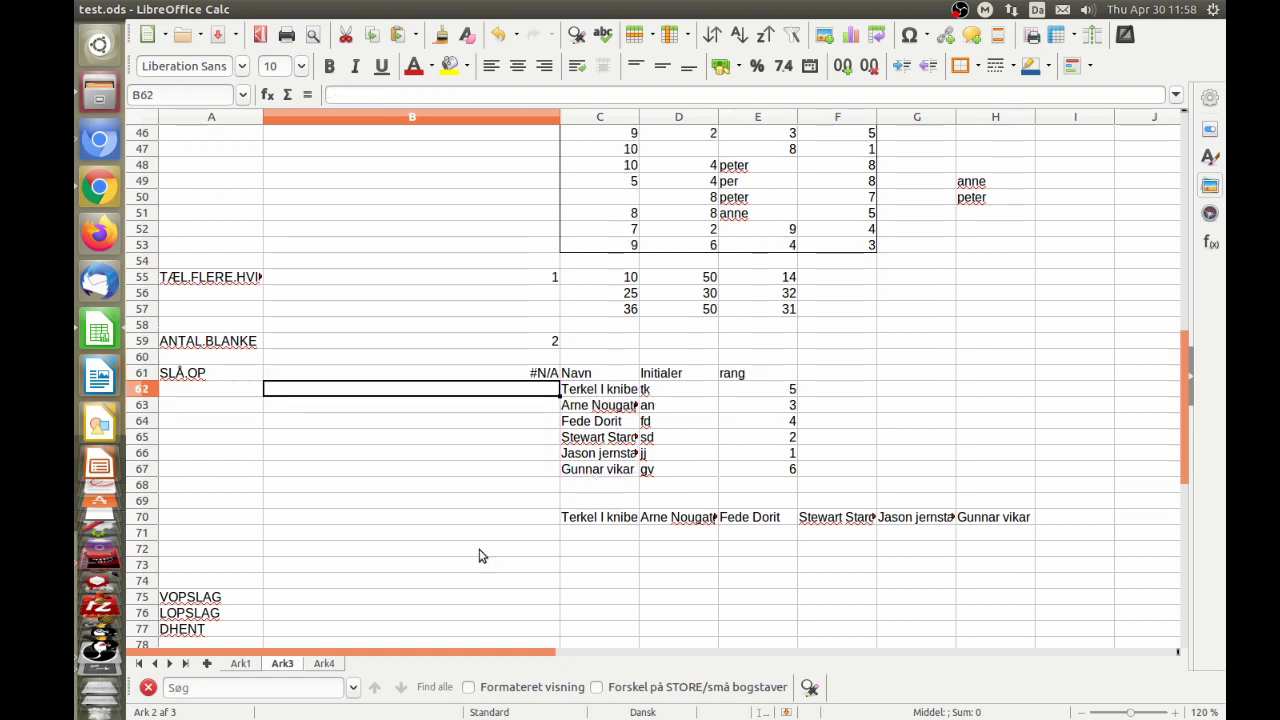
pyautogui.click(191, 428)
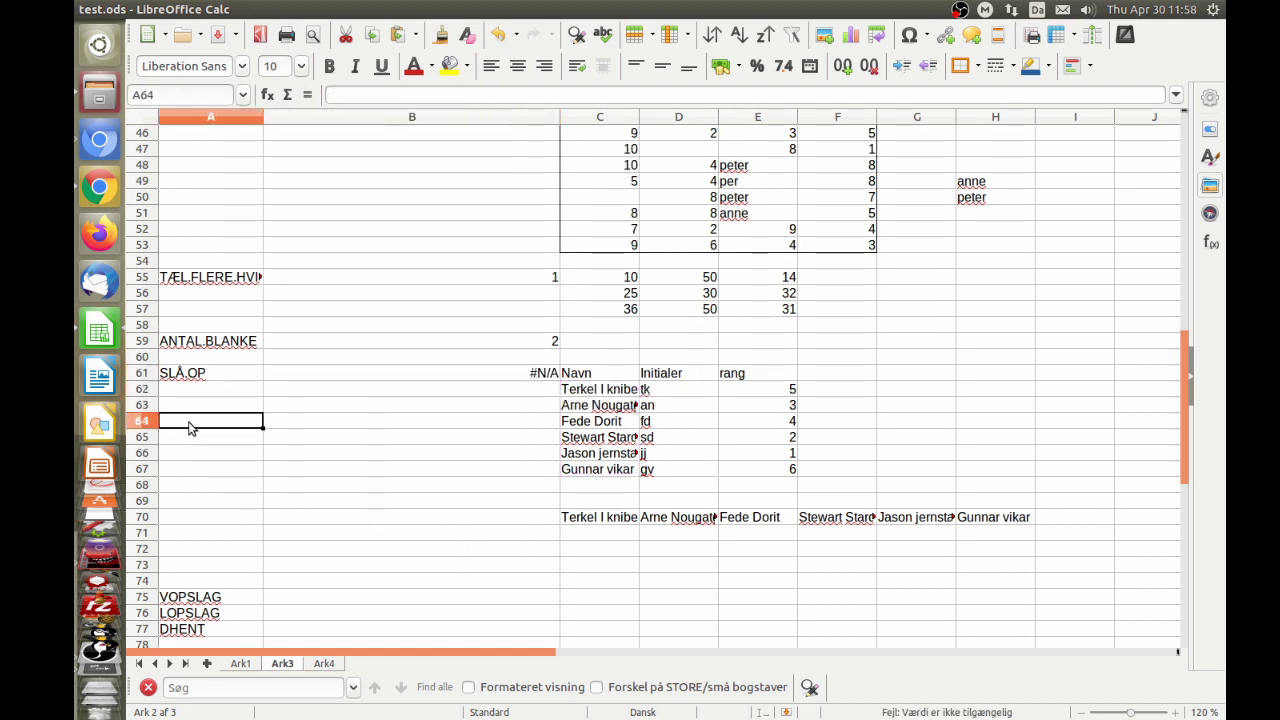
pyautogui.write('tk')
pyautogui.press('Return')
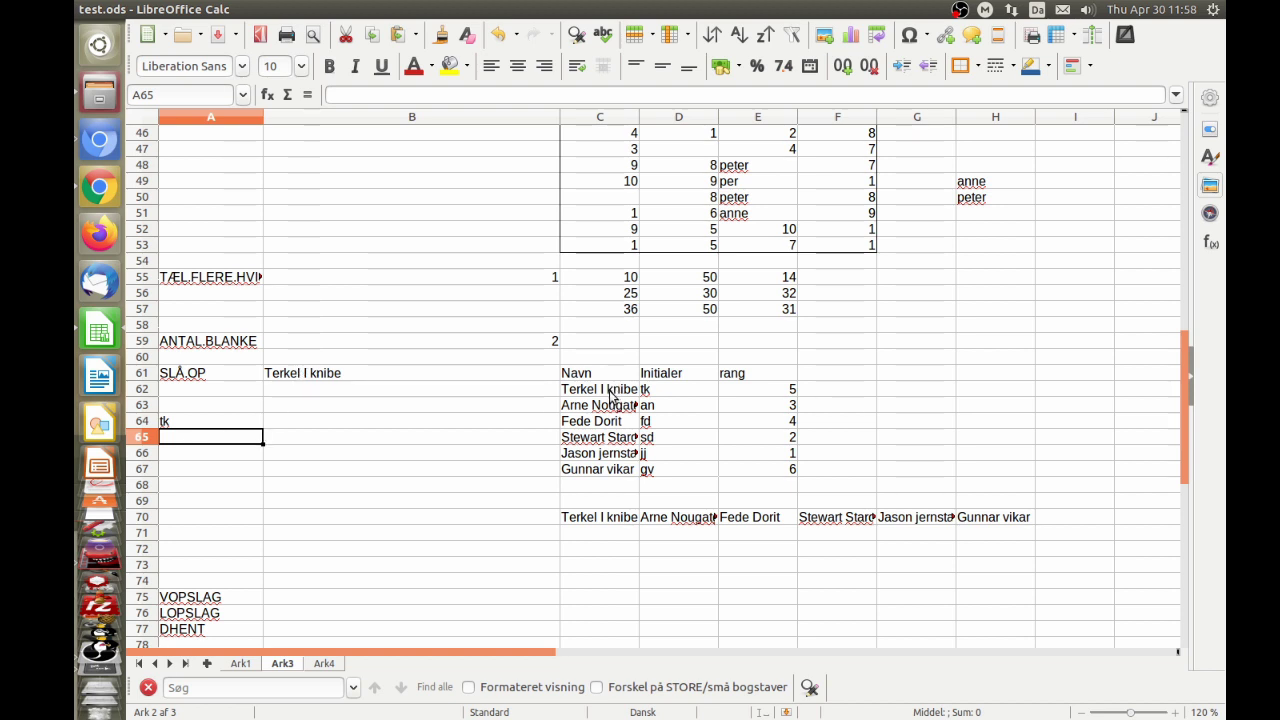
pyautogui.press('Up')
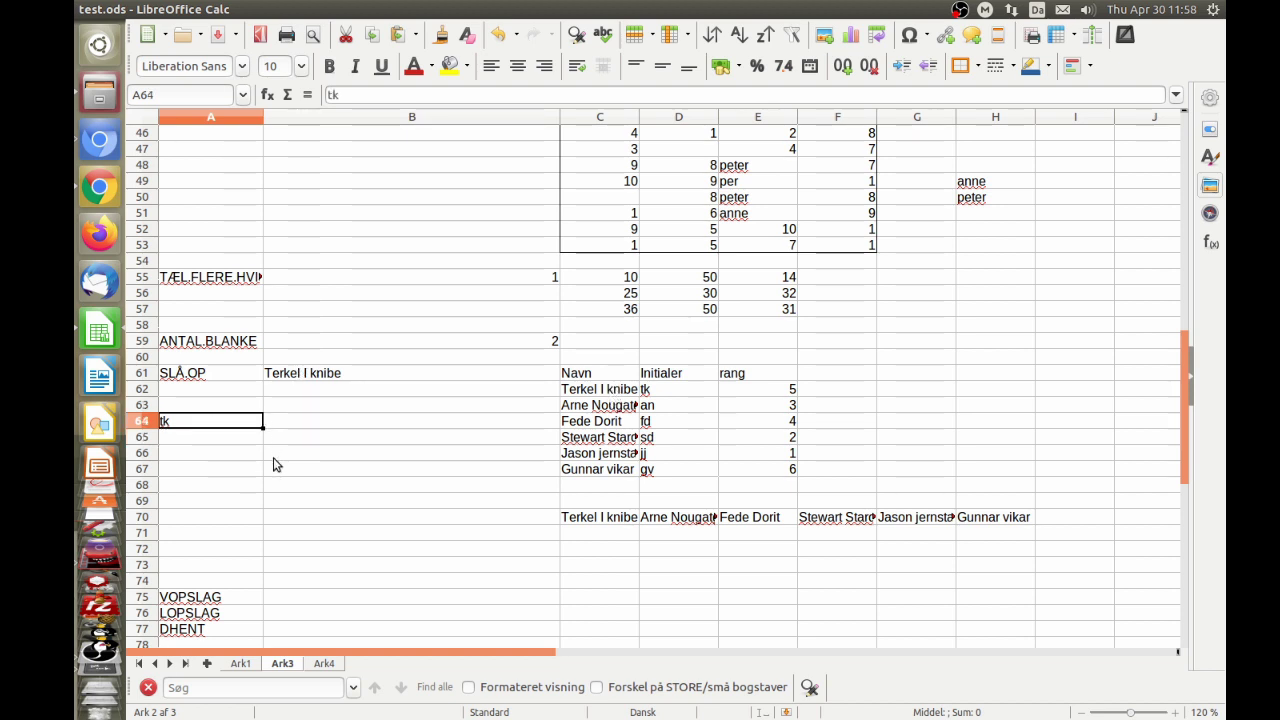
pyautogui.write('gv')
pyautogui.press('Return')
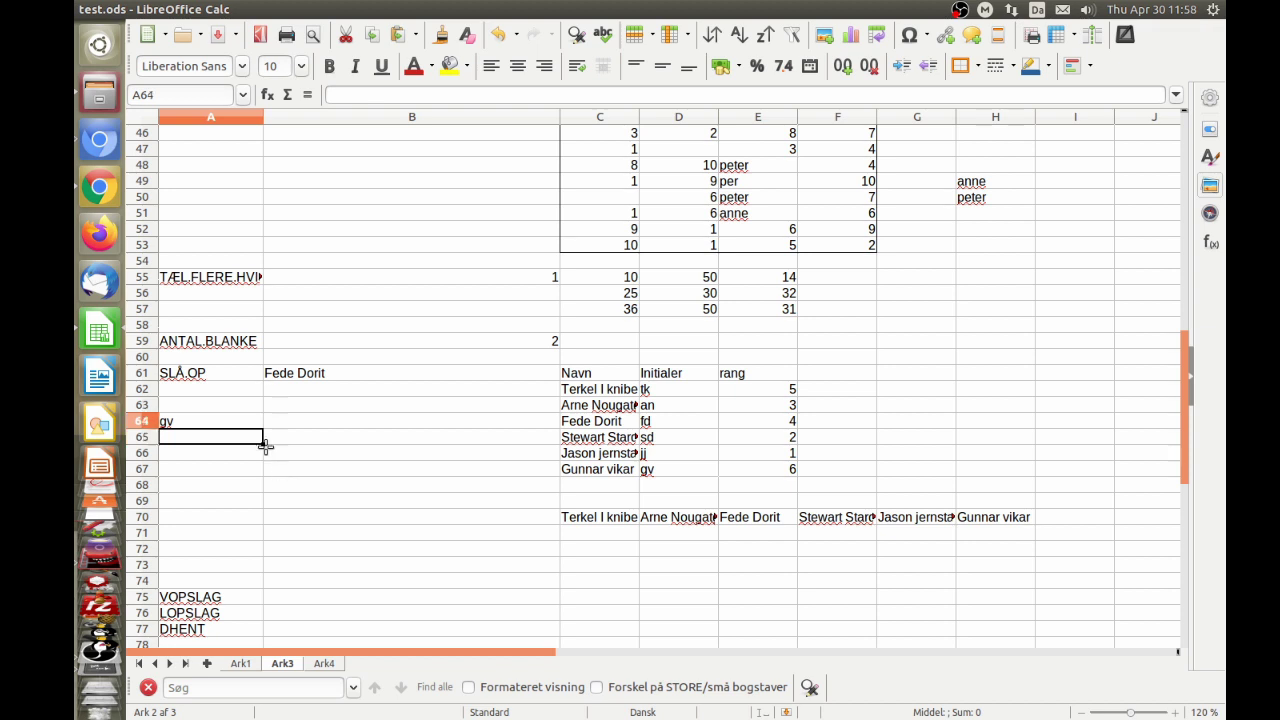
pyautogui.press('Up')
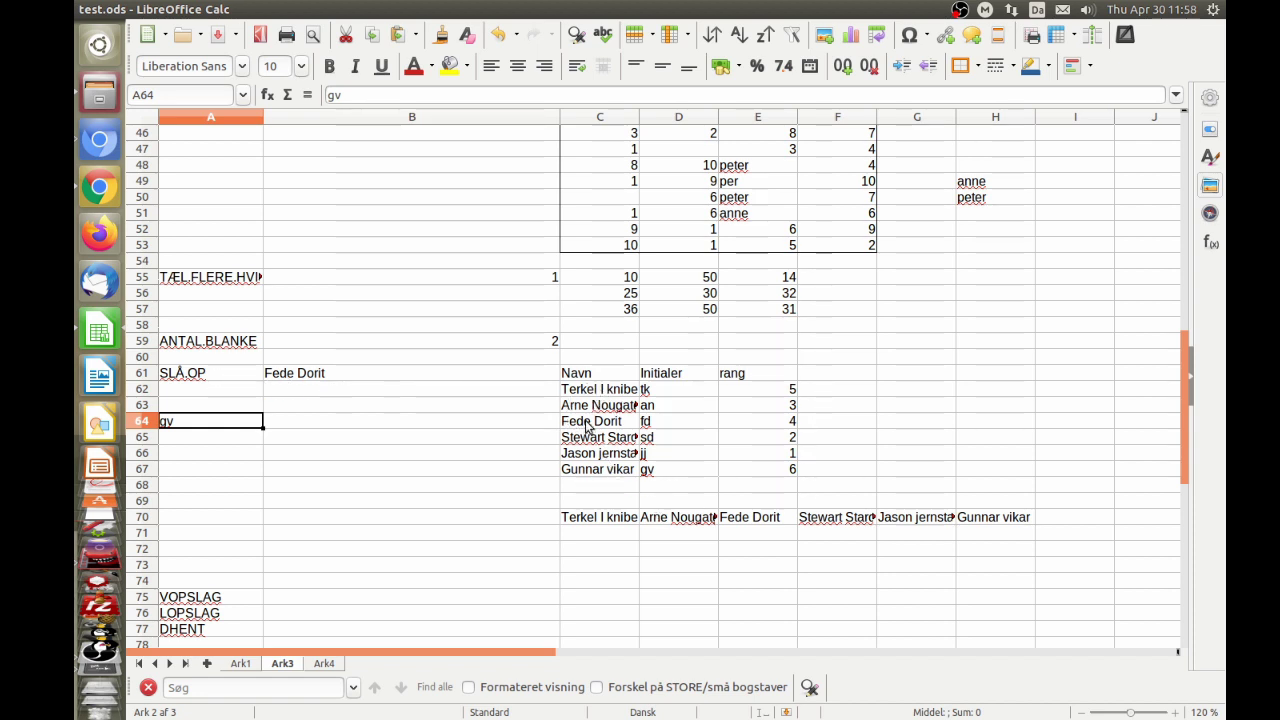
# Step: Change B61's SLÅ.OP search range to the rang column E62:E67
pyautogui.doubleClick(340, 376)
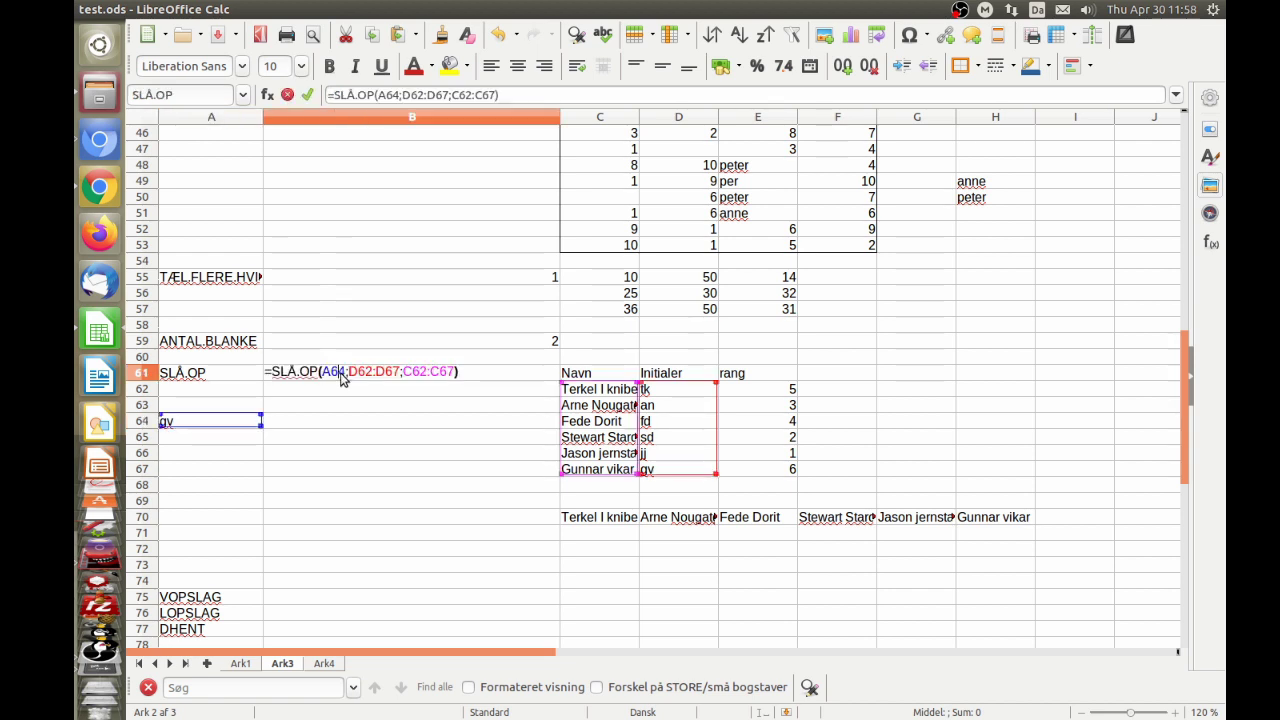
pyautogui.moveTo(706, 437); pyautogui.dragTo(743, 434)
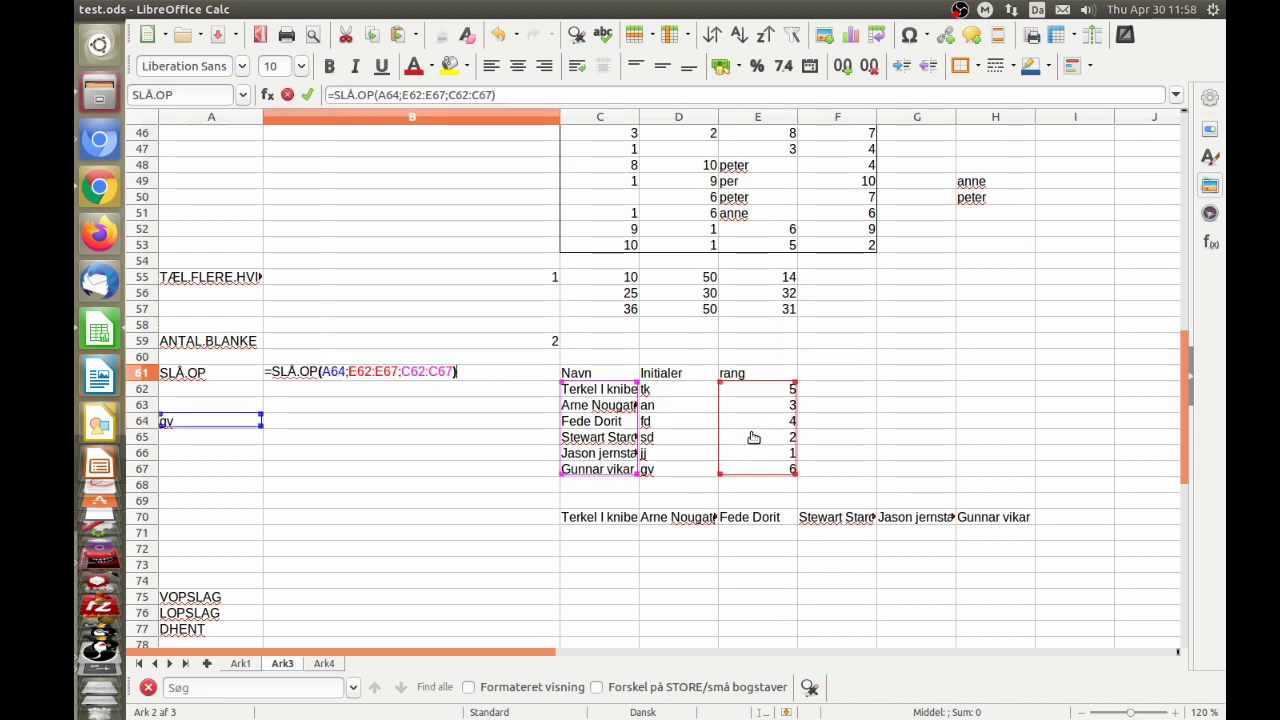
pyautogui.press('Return')
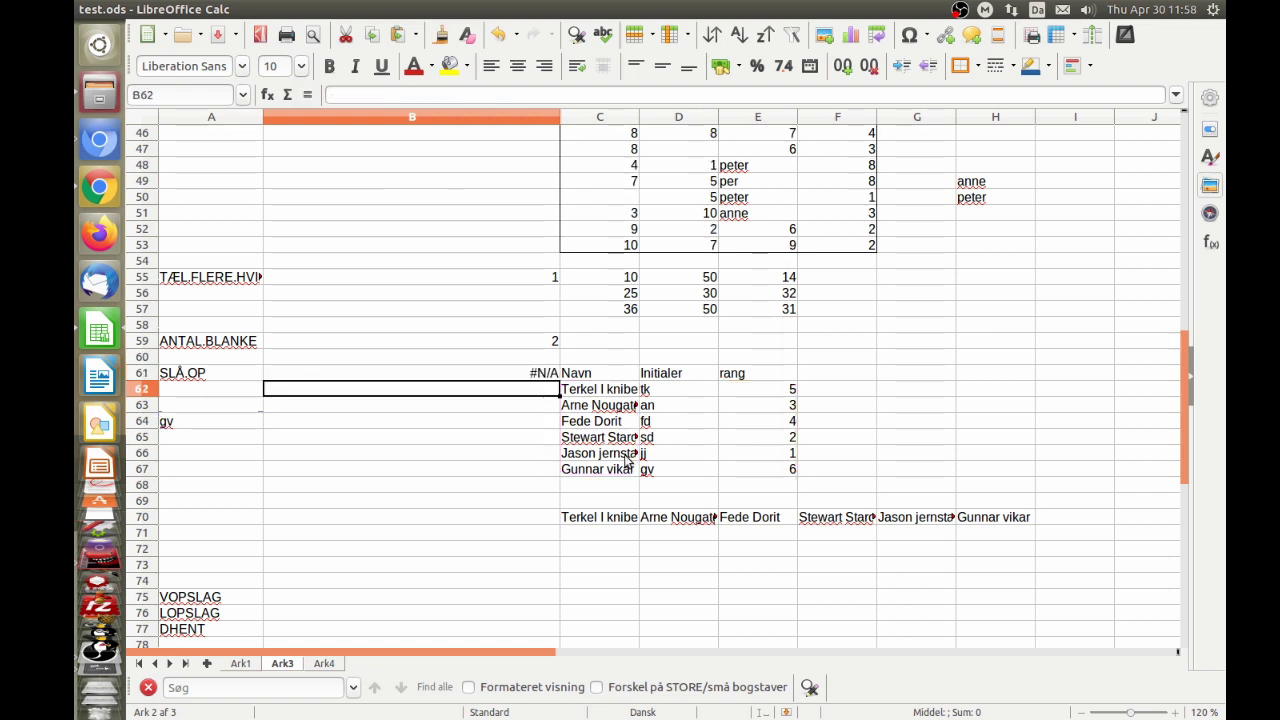
pyautogui.press('Up')
# Step: Try ranks 5 and 6 in A64, undo, check E65's value, then enter rank 2
pyautogui.click(200, 422)
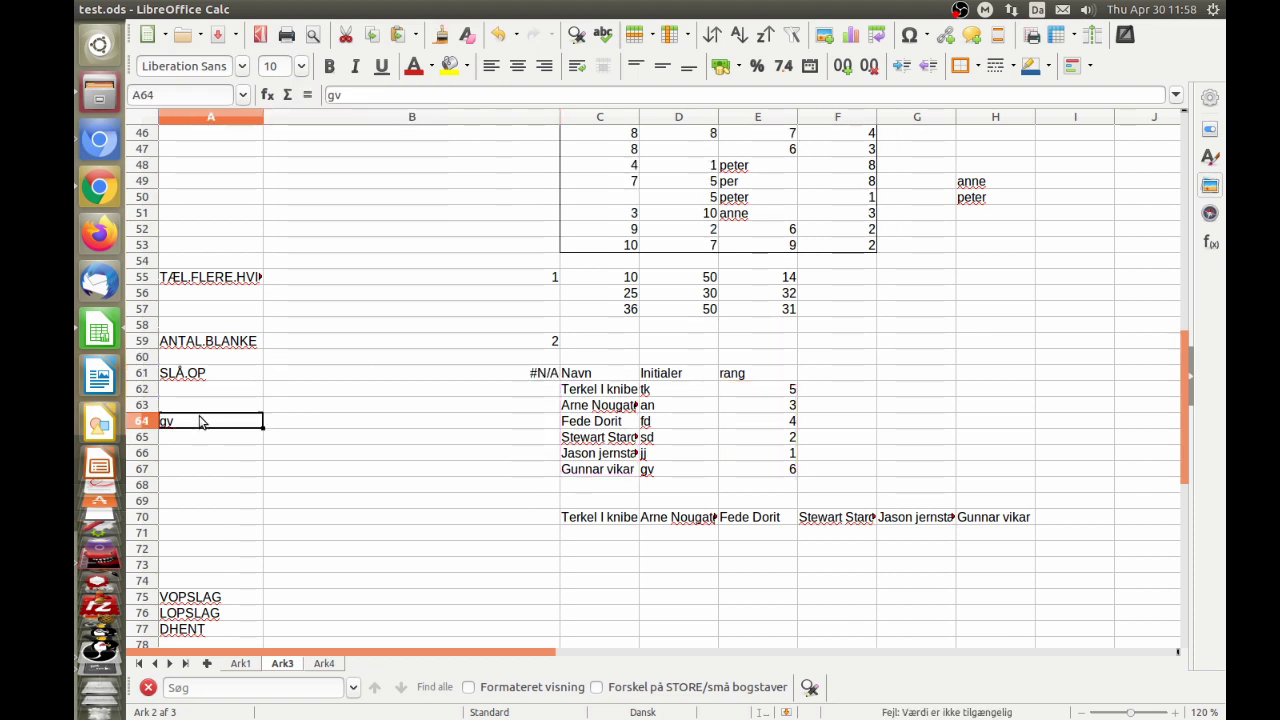
pyautogui.write('5')
pyautogui.press('Return')
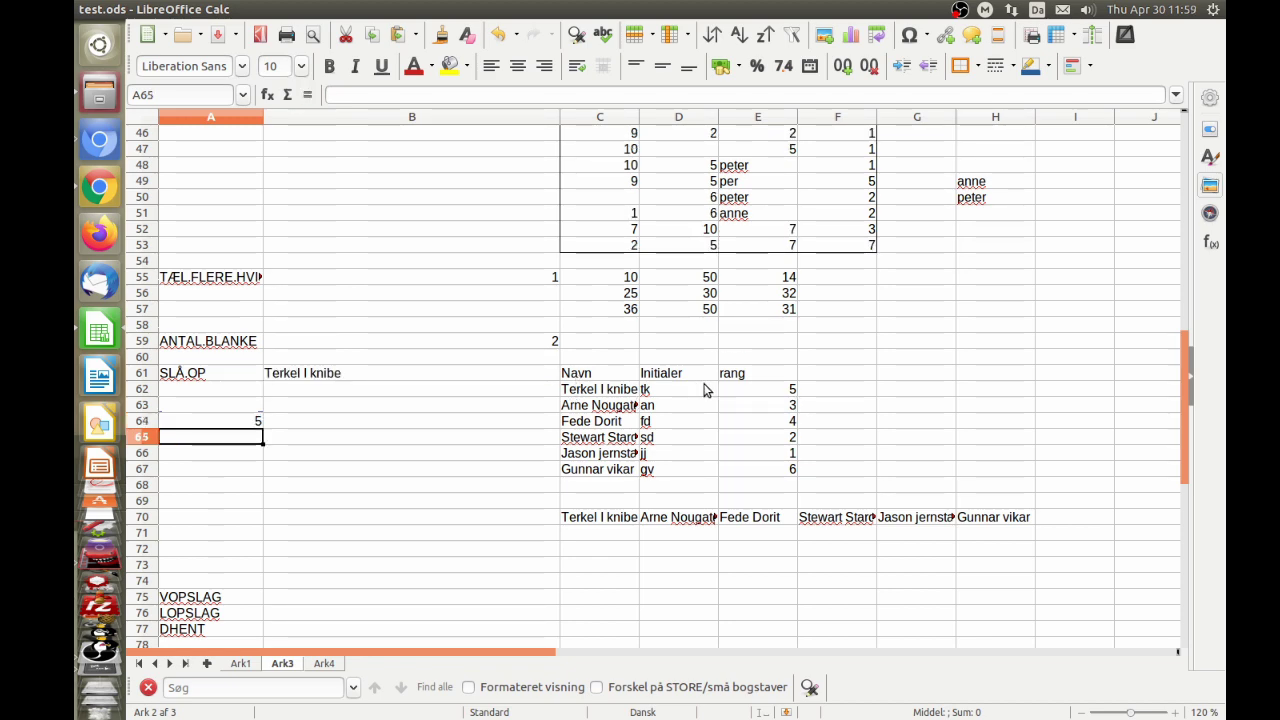
pyautogui.press('Up')
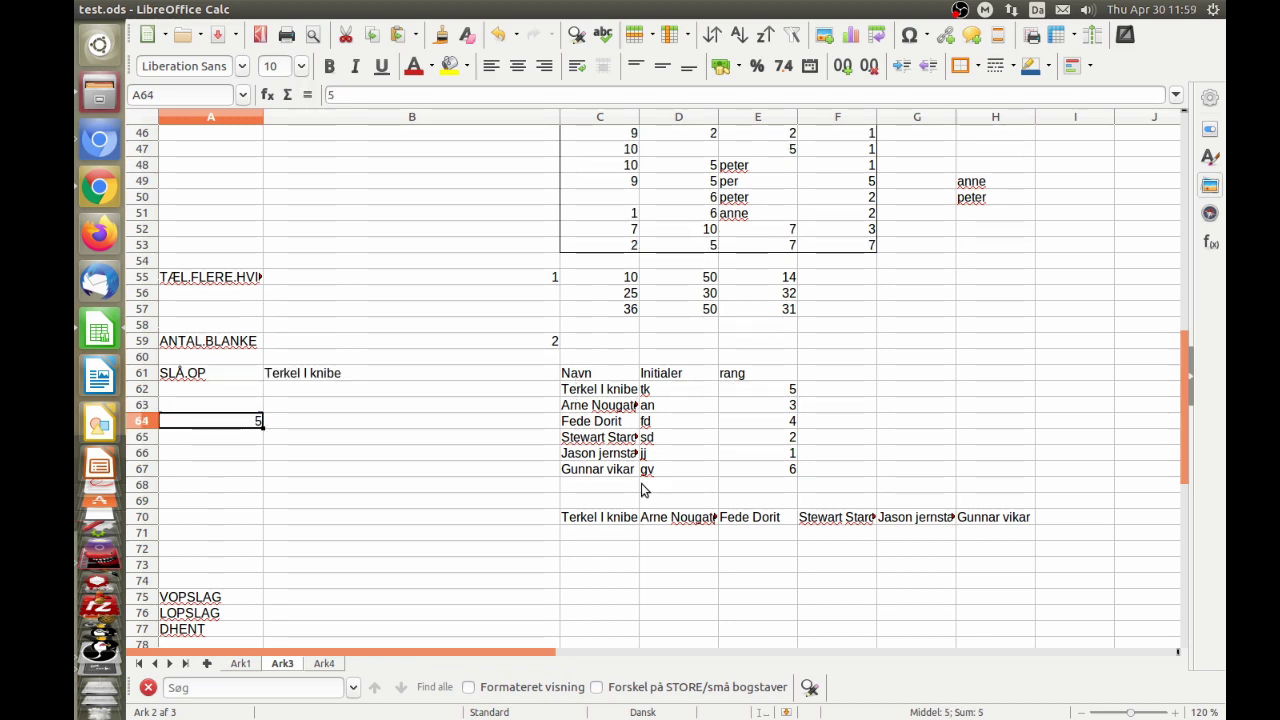
pyautogui.write('6')
pyautogui.press('Return')
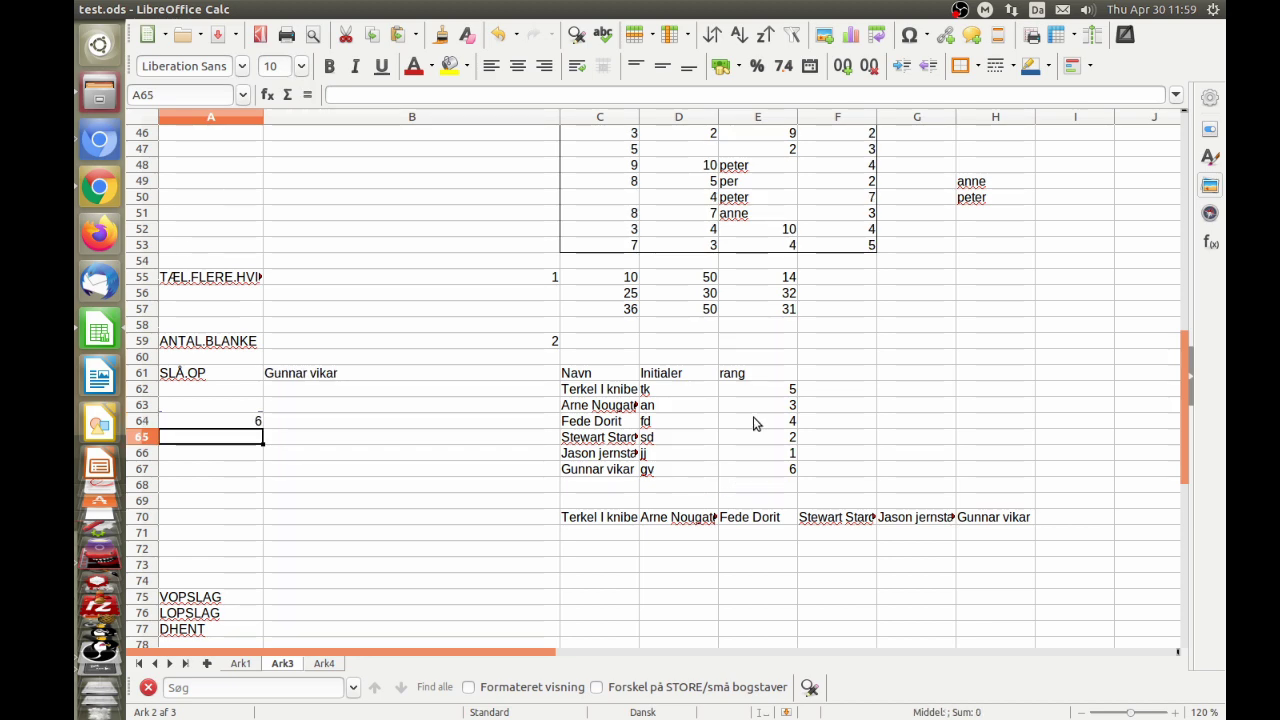
pyautogui.hotkey('ctrl', 'z')
pyautogui.doubleClick(768, 437)
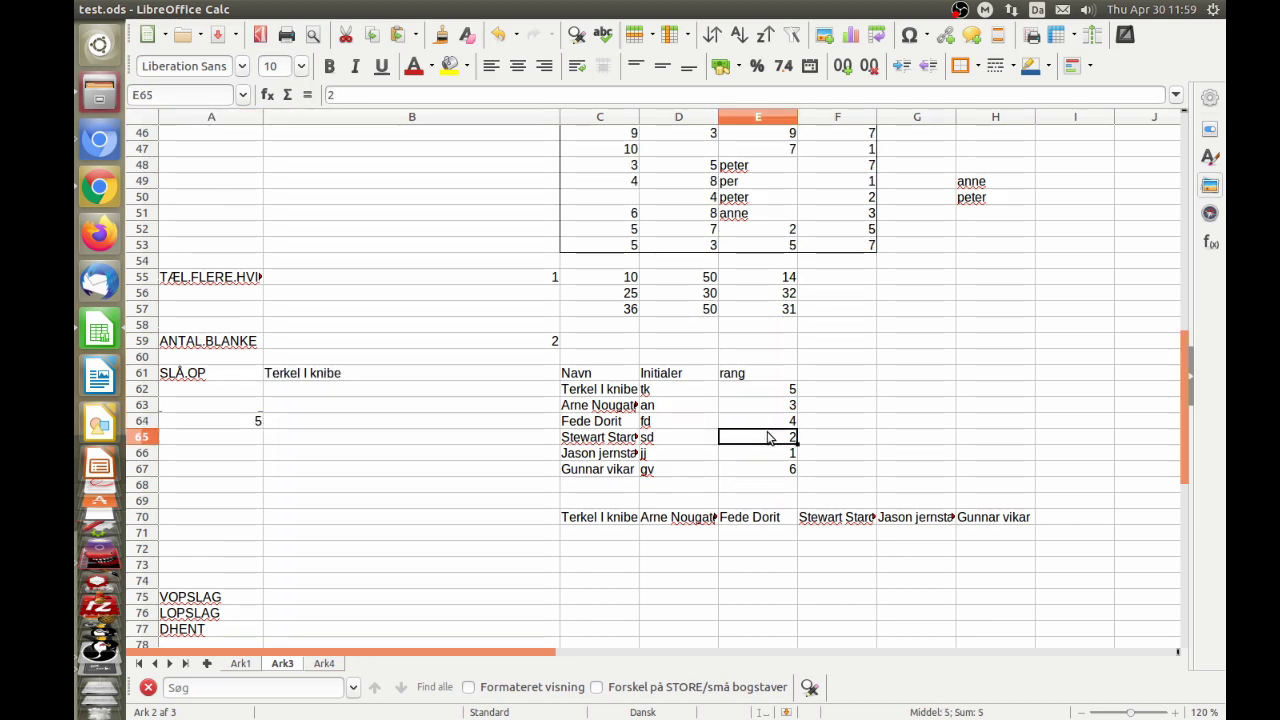
pyautogui.press('Return')
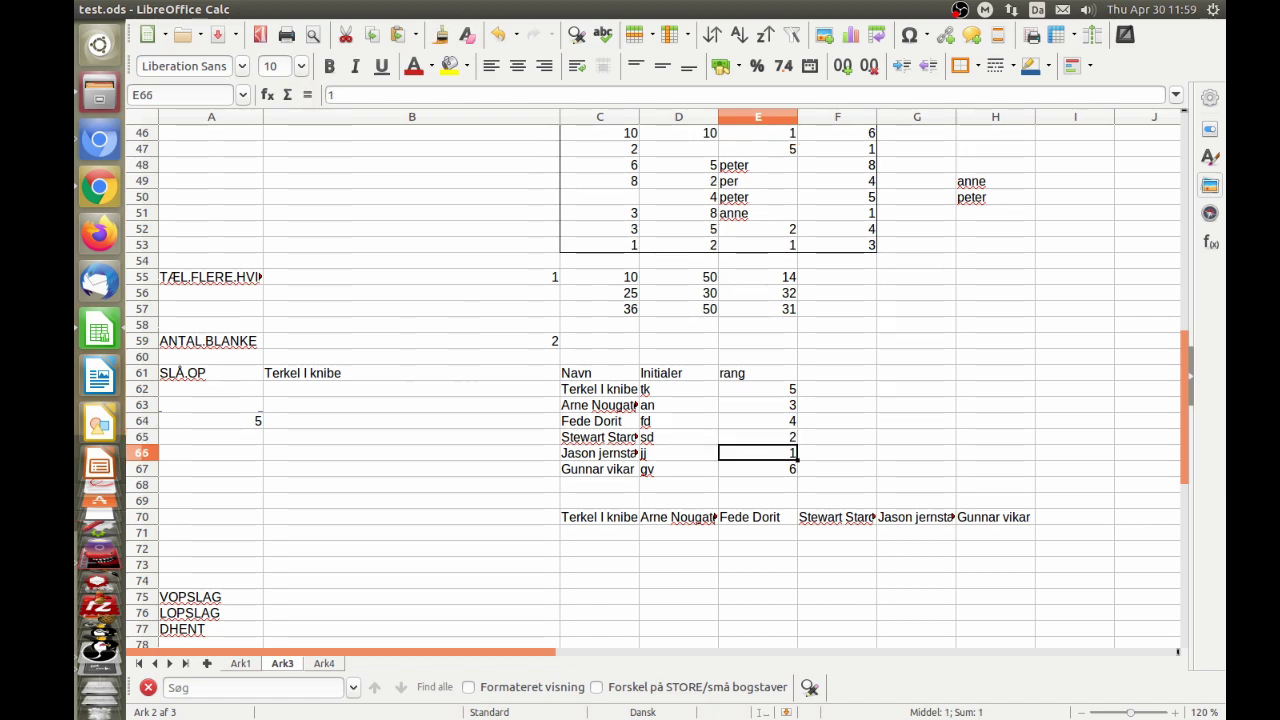
pyautogui.click(262, 425)
pyautogui.write('2')
pyautogui.press('Return')
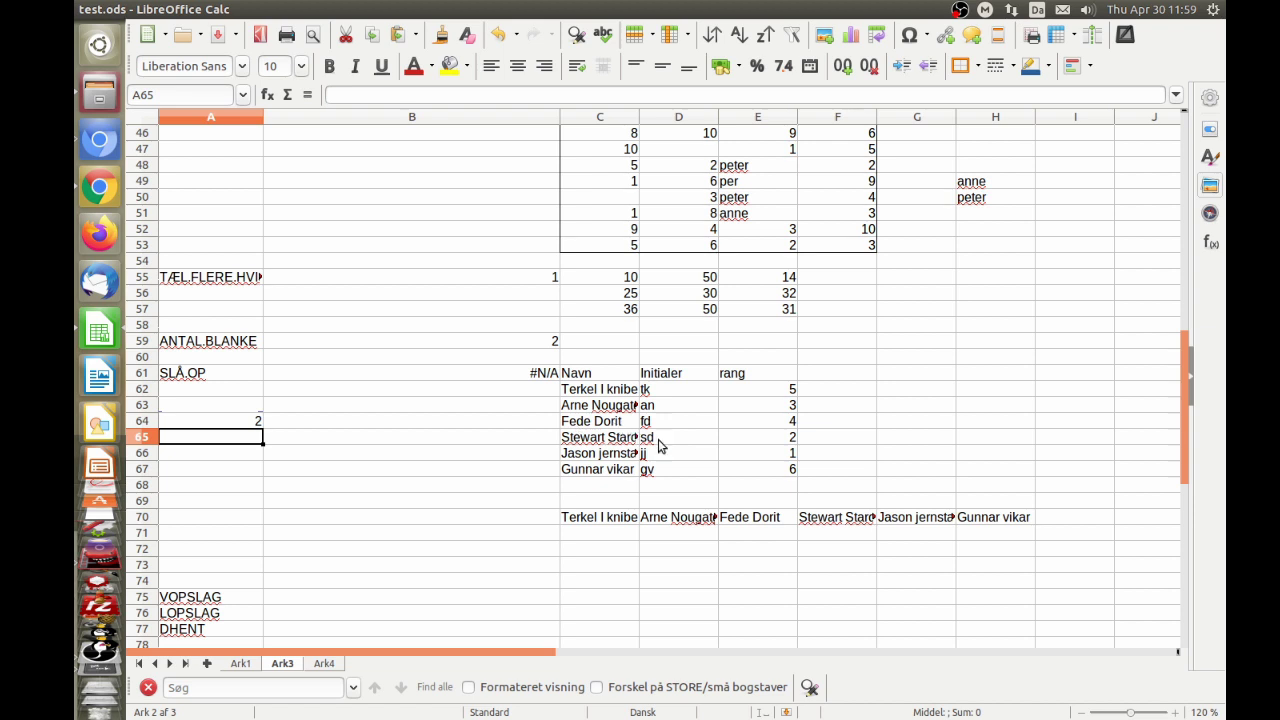
# Step: Enter 1, then 6 in A64 so B61 returns Gunnar vikar
pyautogui.click(224, 426)
pyautogui.write('1')
pyautogui.press('Return')
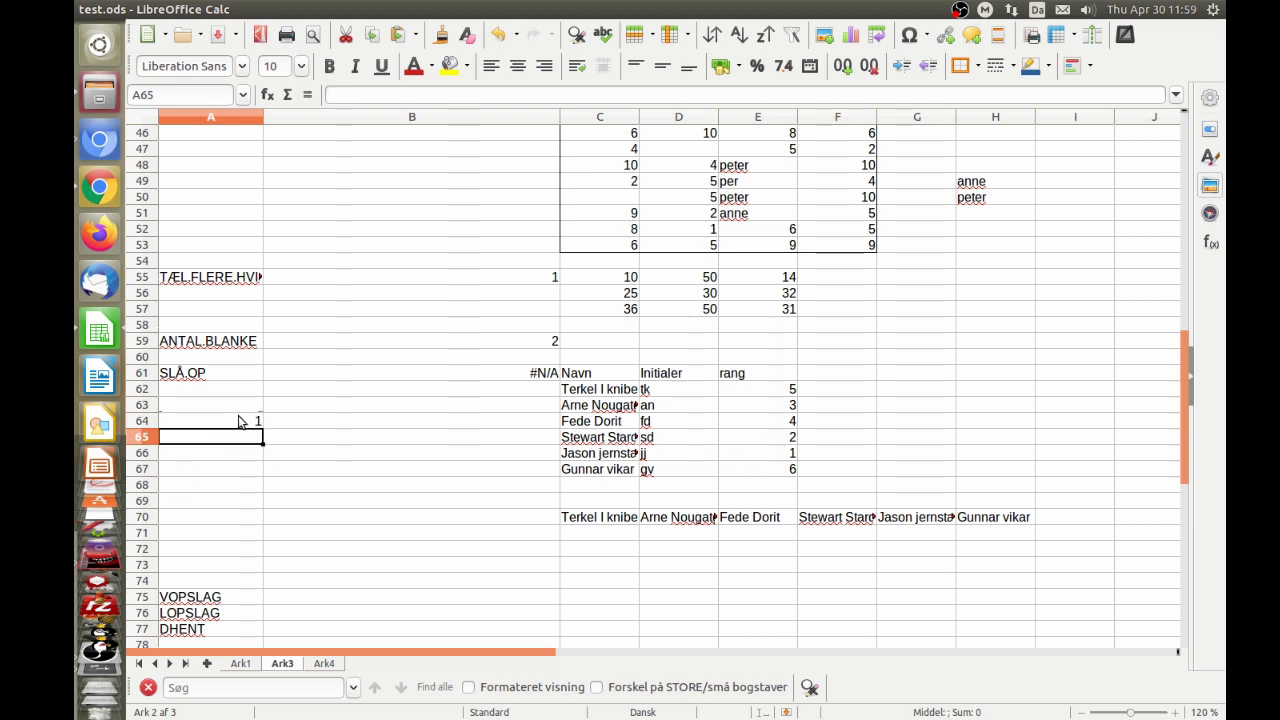
pyautogui.click(244, 423)
pyautogui.write('6')
pyautogui.press('Return')
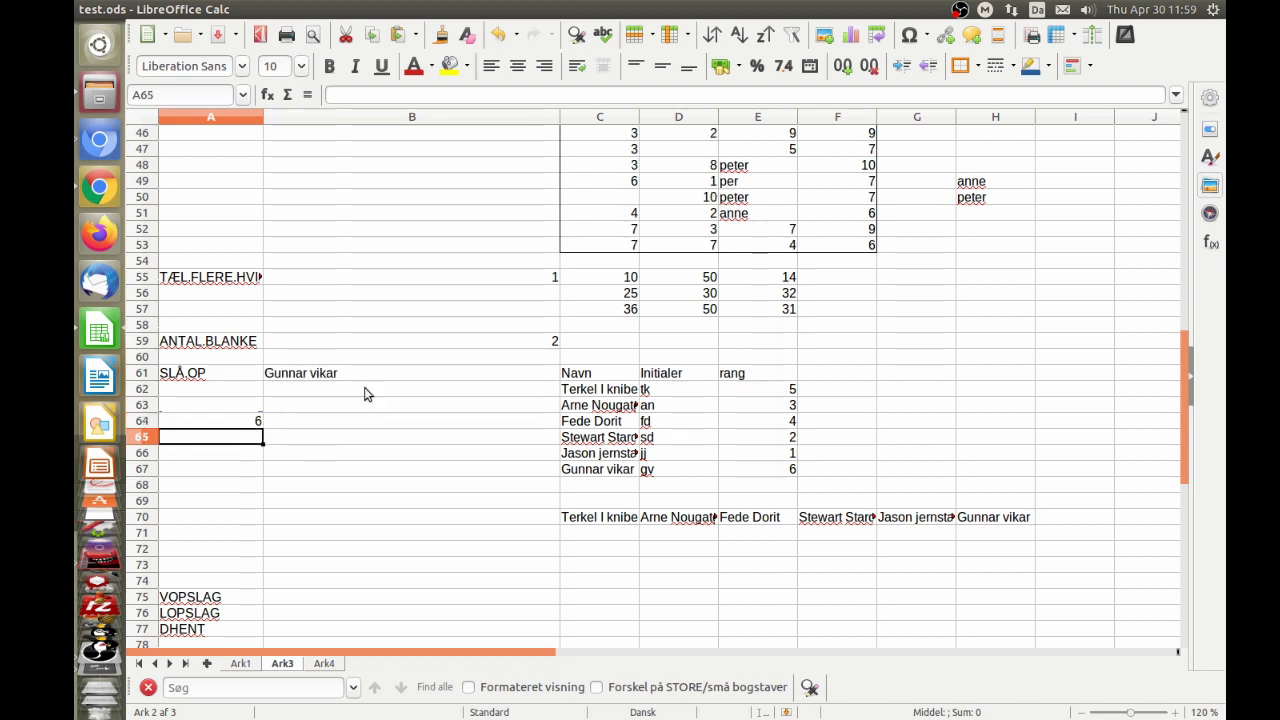
pyautogui.press('Up')
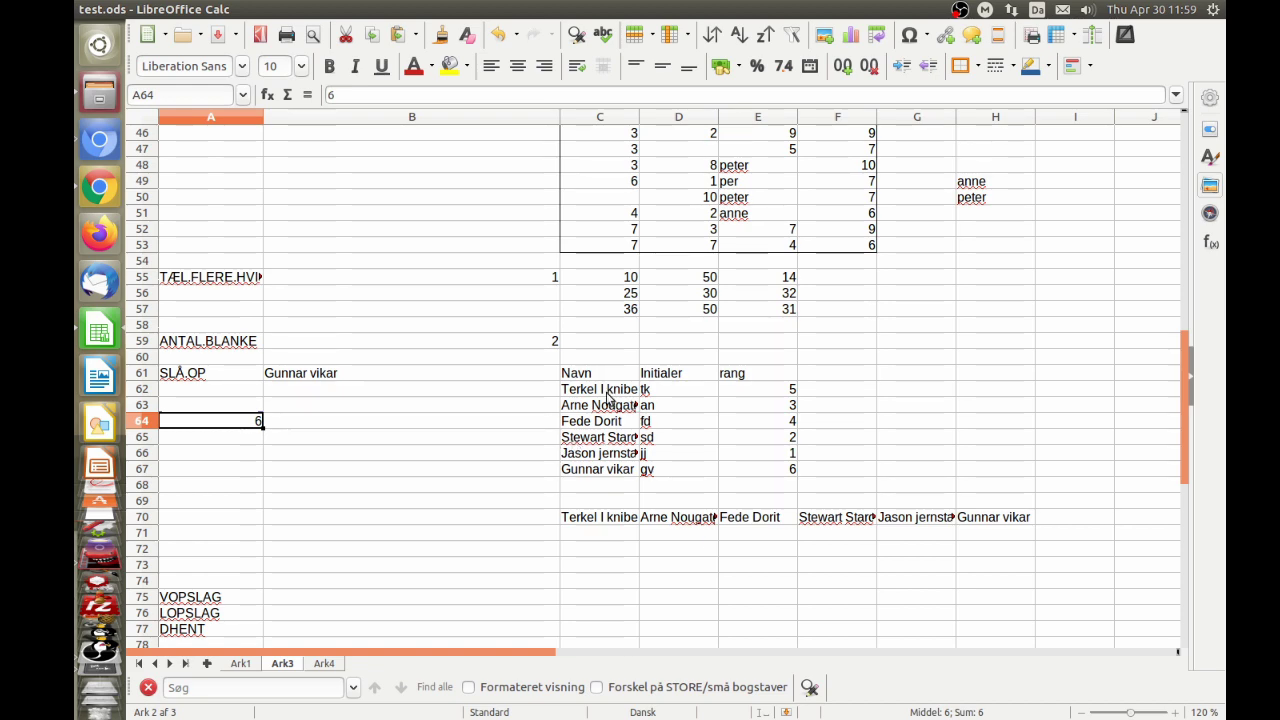
# Step: Sort C62:E67 ascending by column E (rang) via Data > Sorter
pyautogui.moveTo(606, 391); pyautogui.dragTo(762, 475)
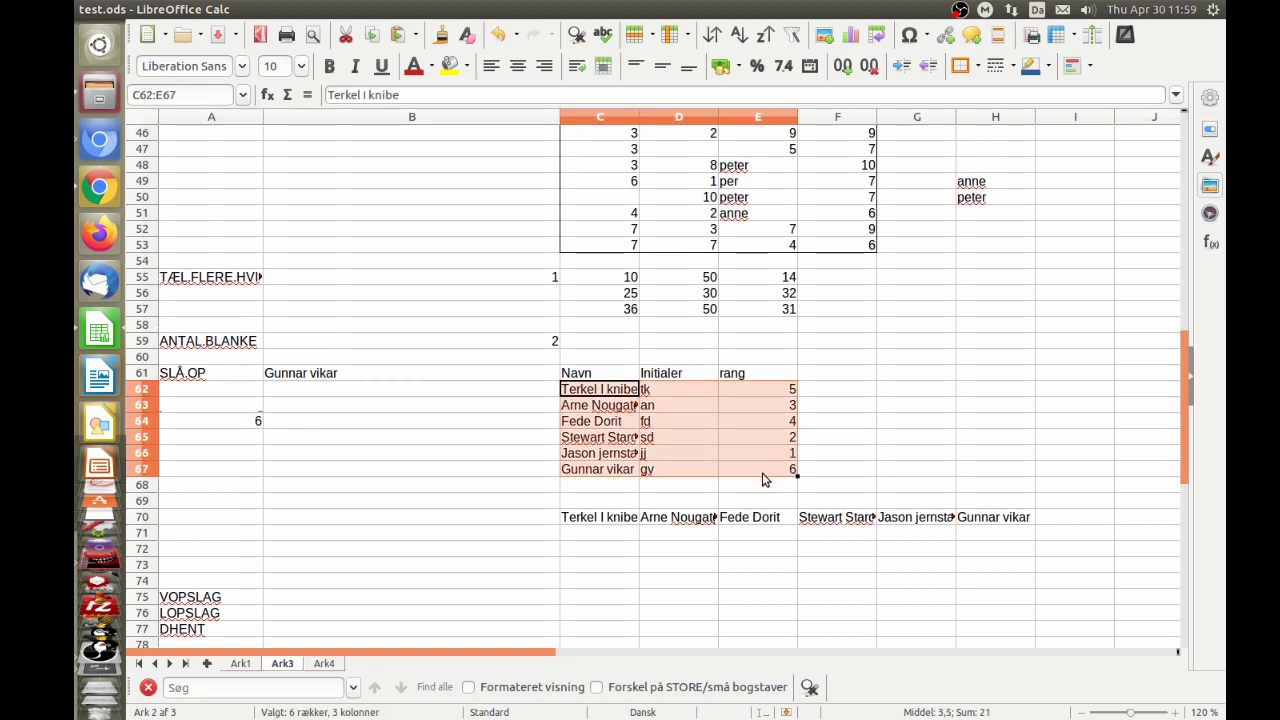
pyautogui.click(470, 10)
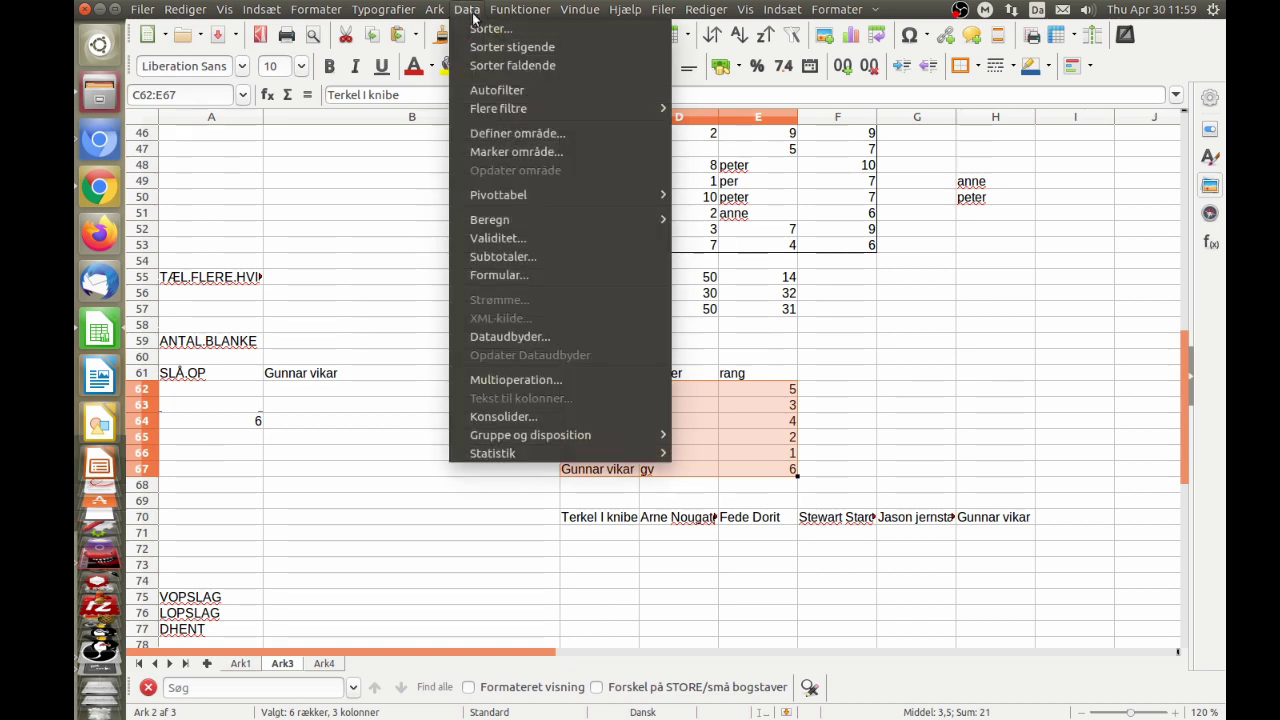
pyautogui.click(490, 28)
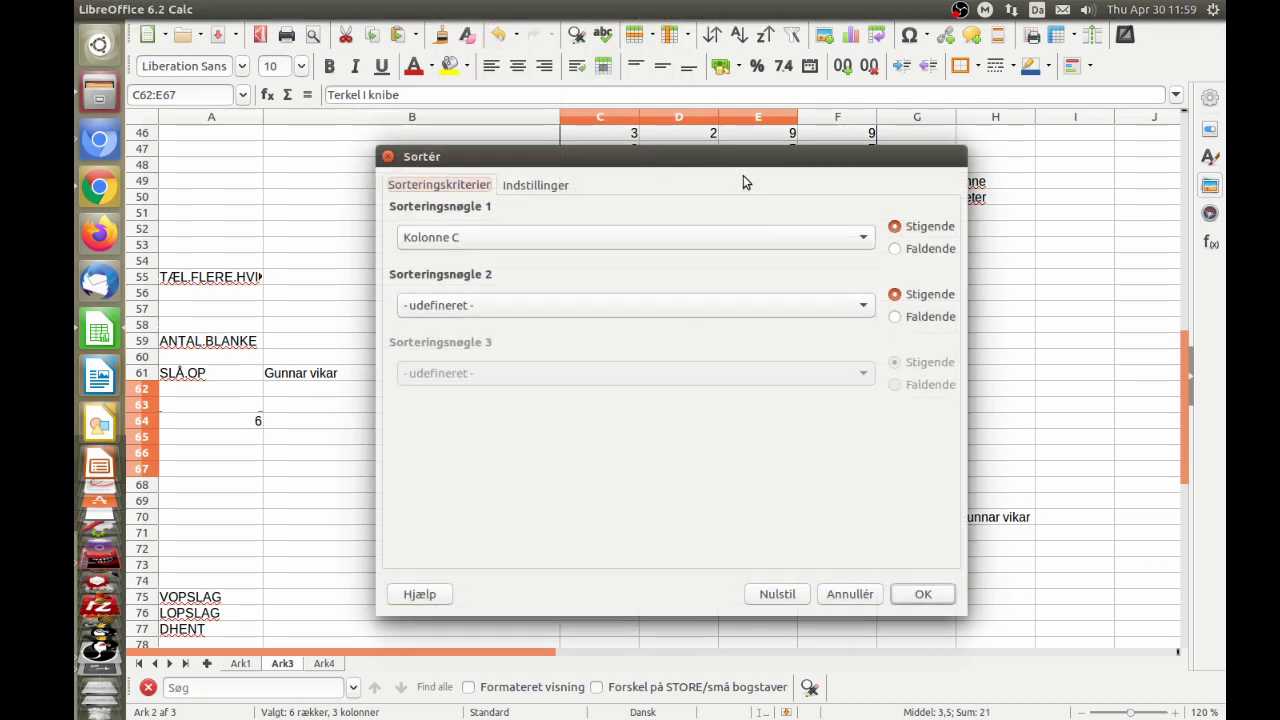
pyautogui.click(499, 237)
pyautogui.click(489, 269)
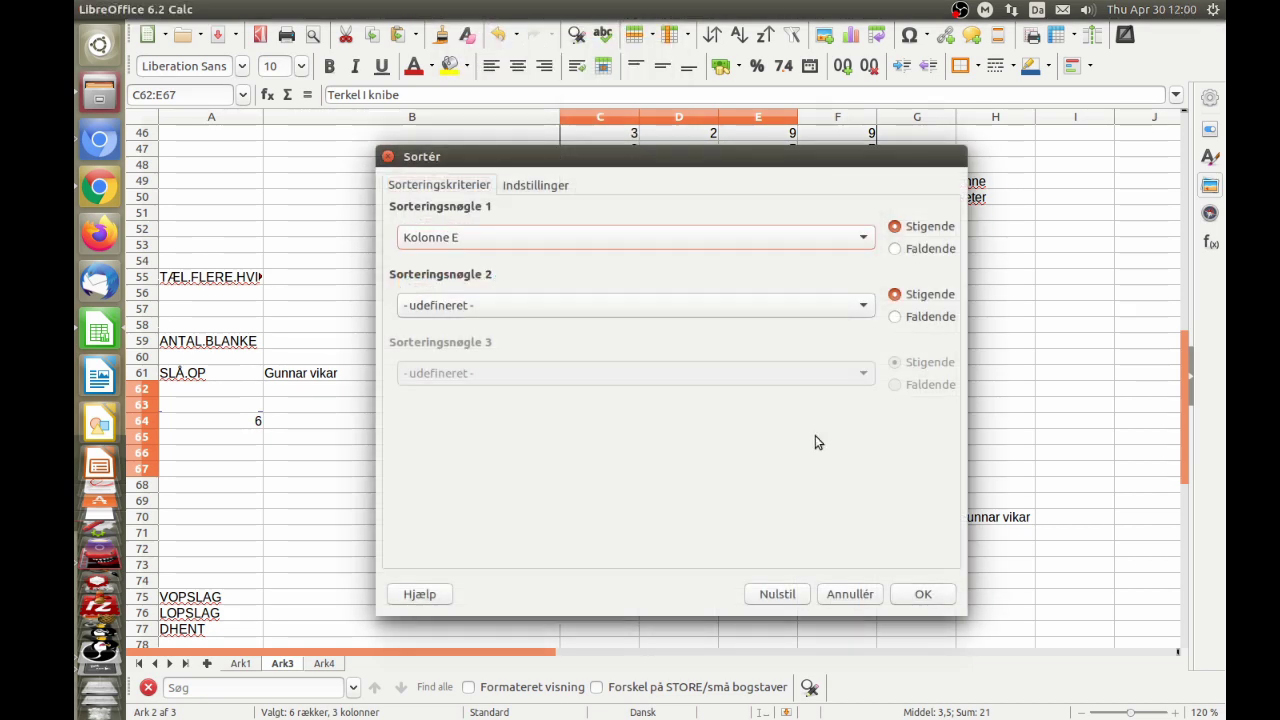
pyautogui.click(903, 593)
pyautogui.click(770, 487)
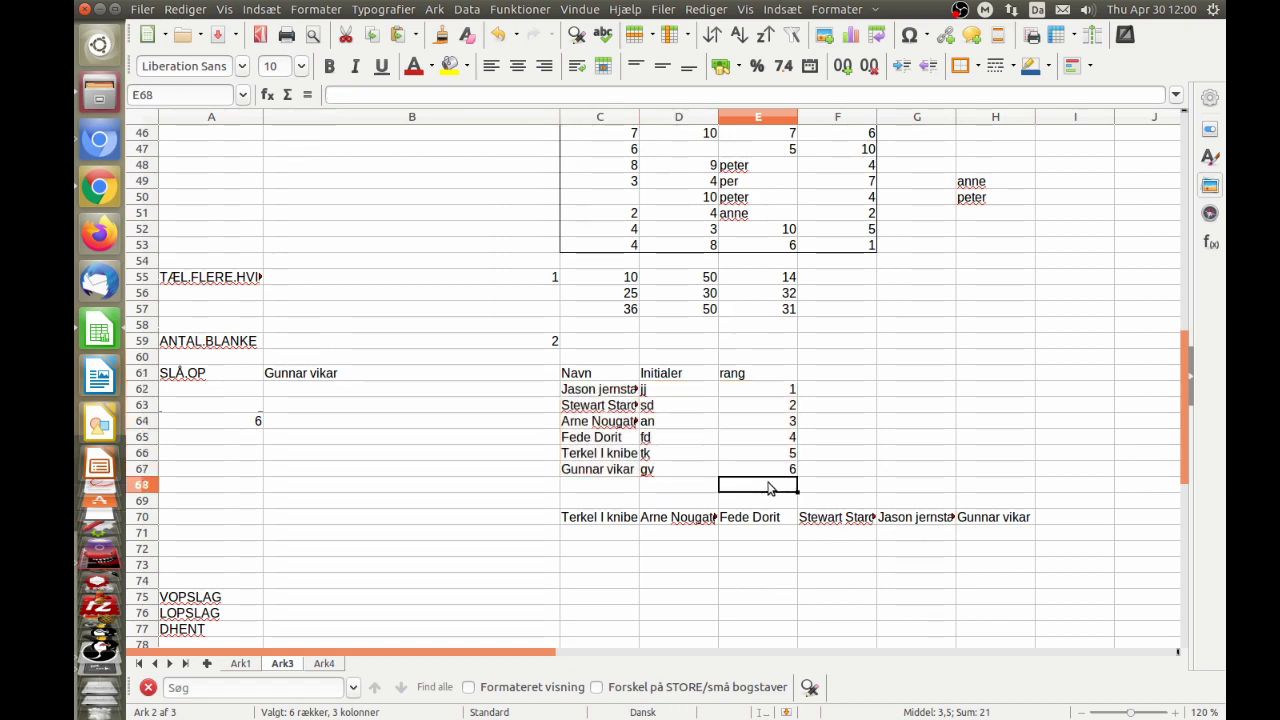
# Step: Enter ranks 1, 2, 4 and 5 in turn into A64, ending on 5 (Terkel I knibe)
pyautogui.click(240, 424)
pyautogui.write('1')
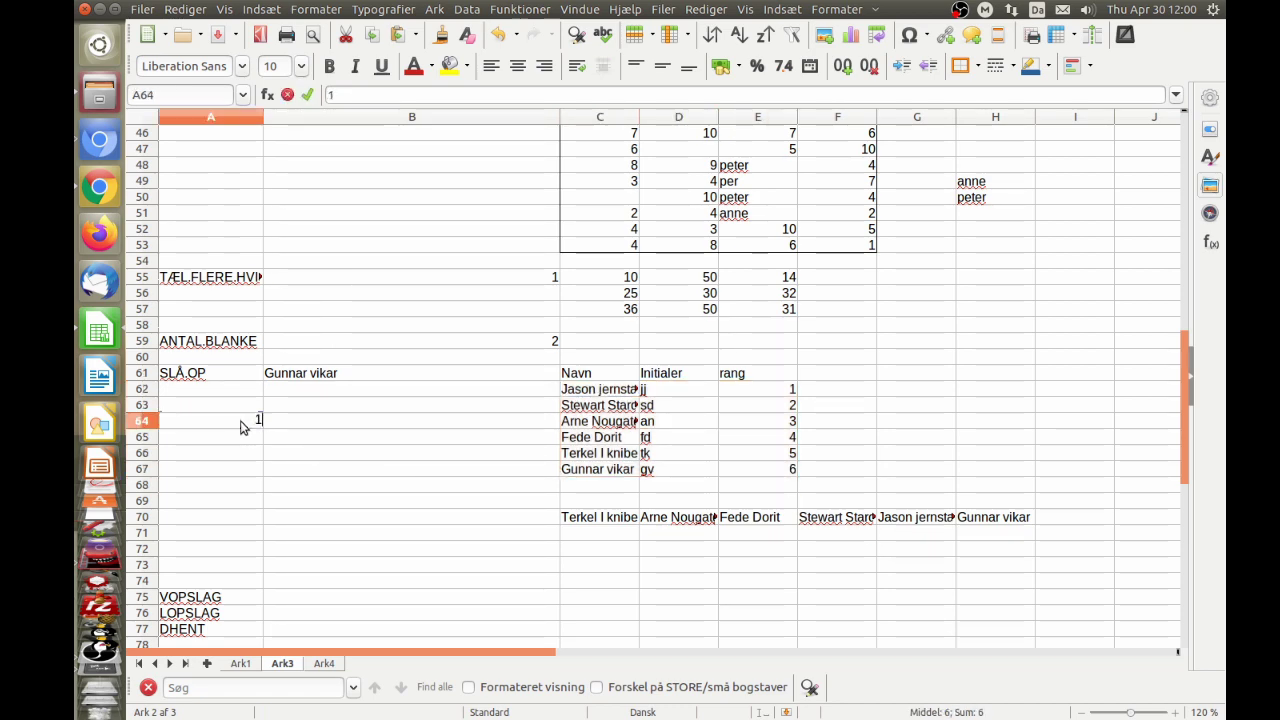
pyautogui.press('Return')
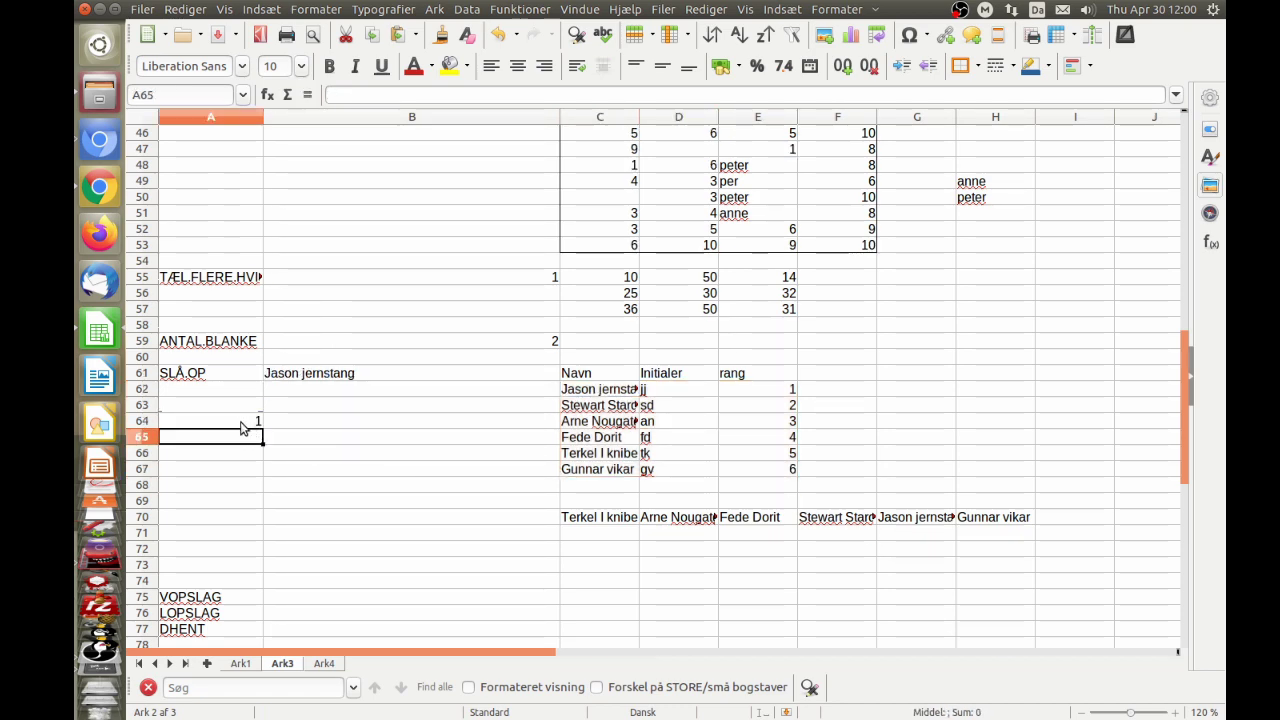
pyautogui.click(240, 424)
pyautogui.write('2')
pyautogui.press('Return')
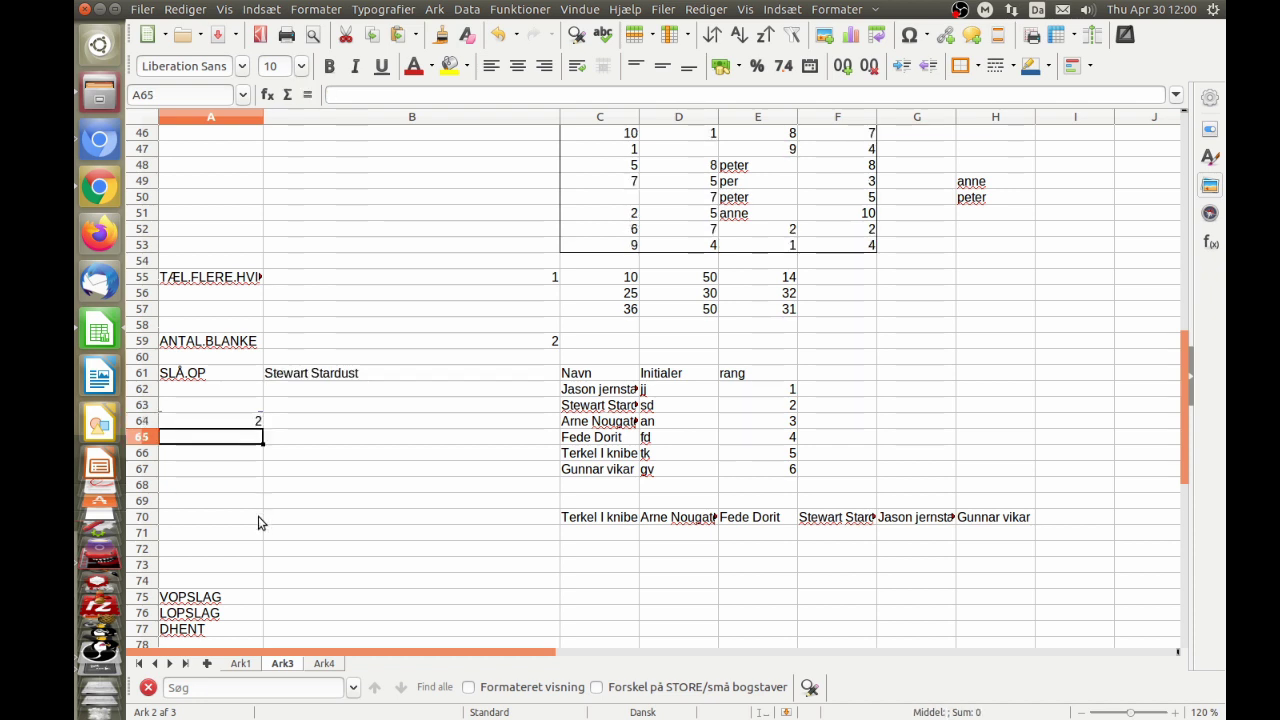
pyautogui.press('Up')
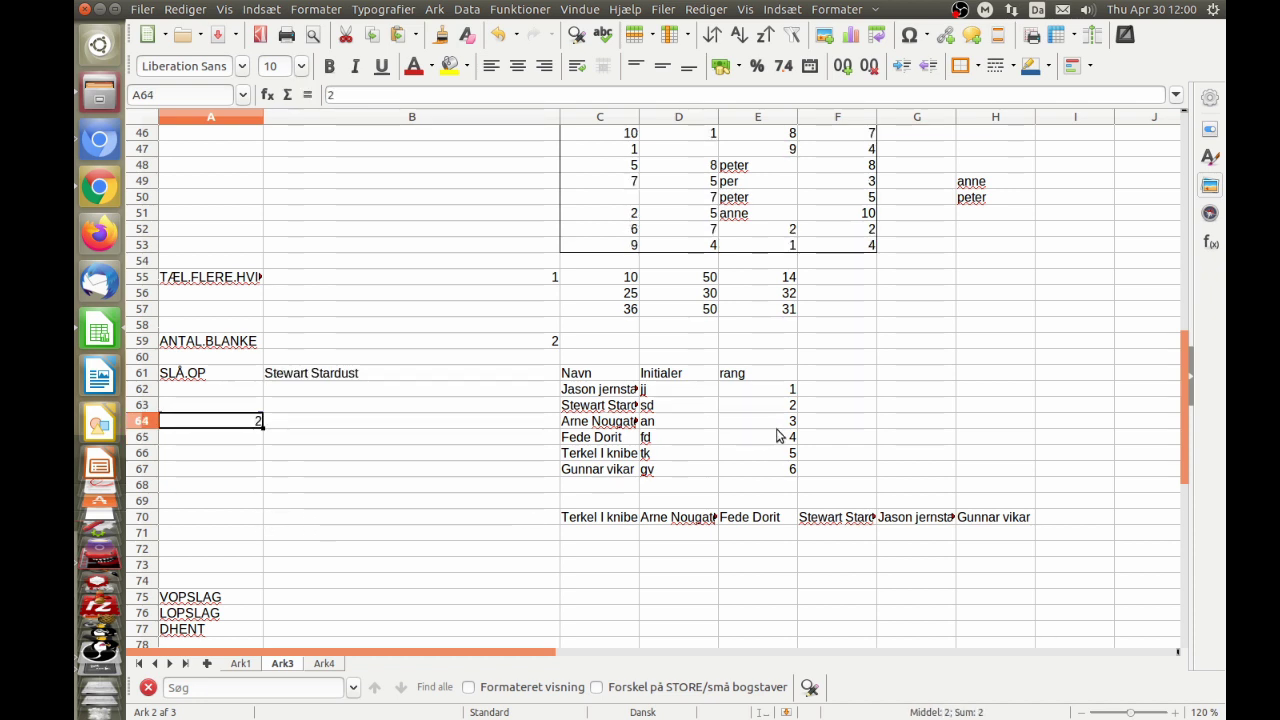
pyautogui.write('4')
pyautogui.press('Return')
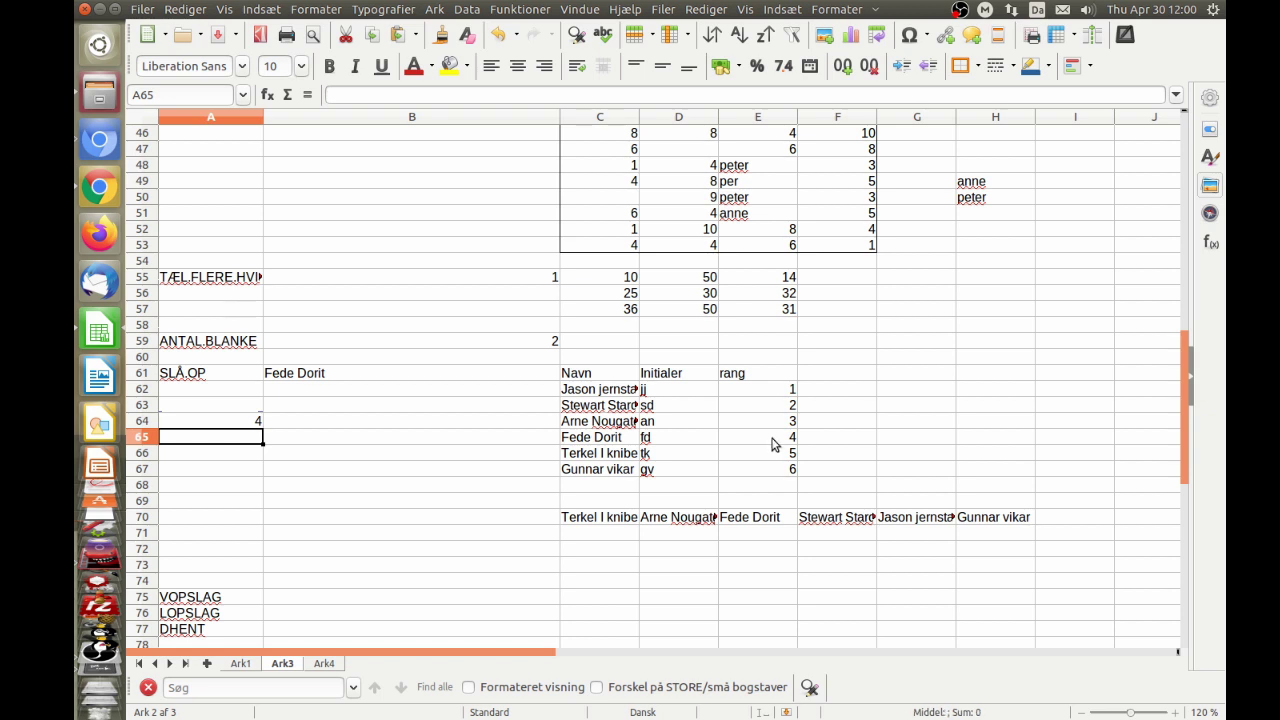
pyautogui.press('Up')
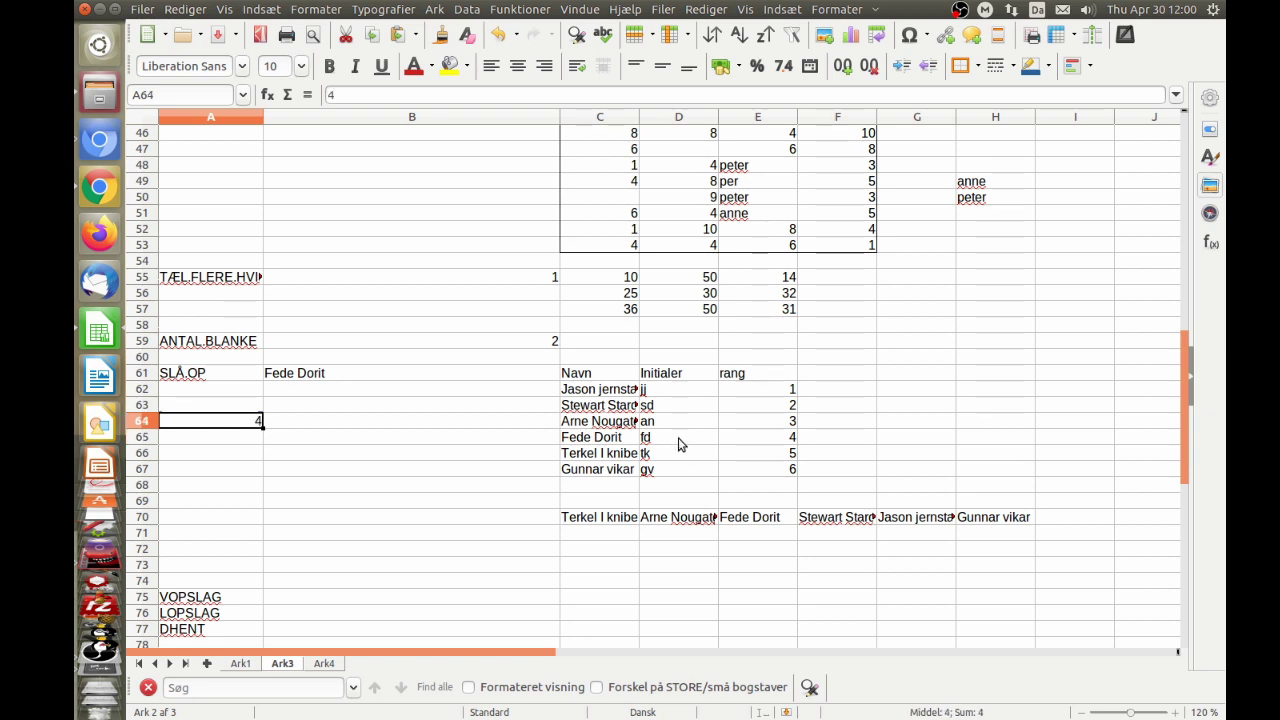
pyautogui.write('5')
pyautogui.press('Return')
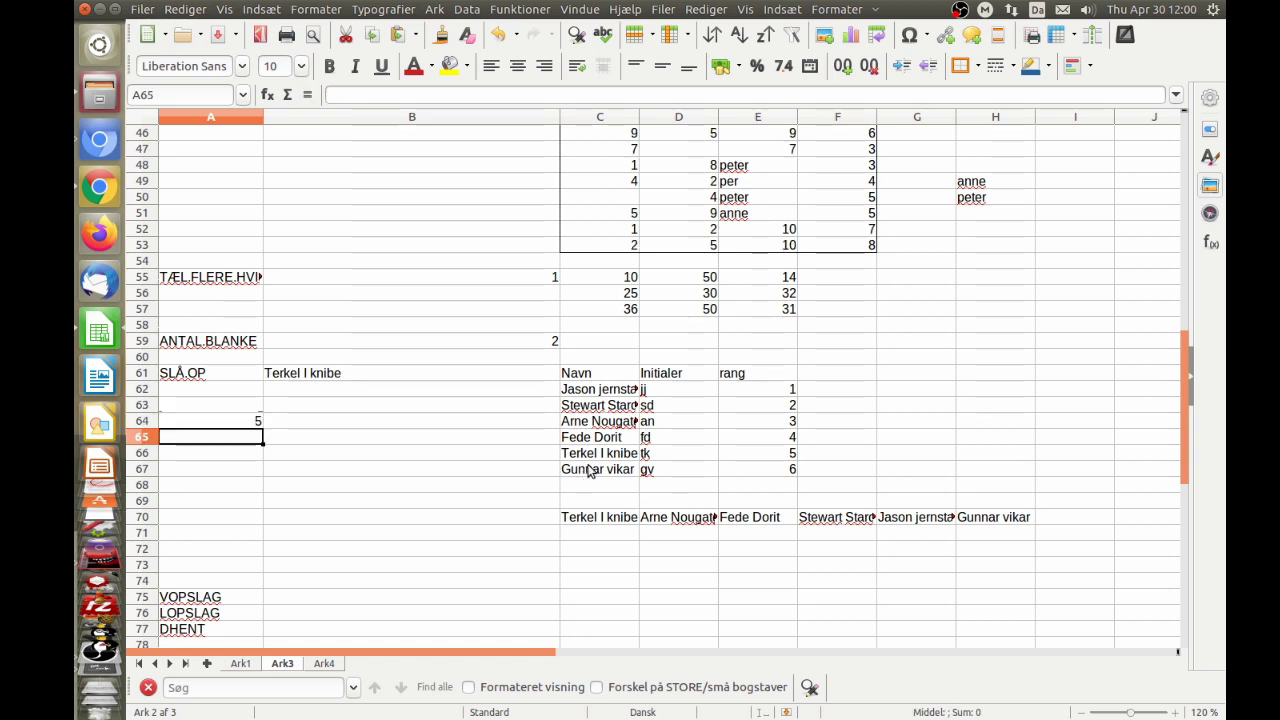
pyautogui.press('Up')
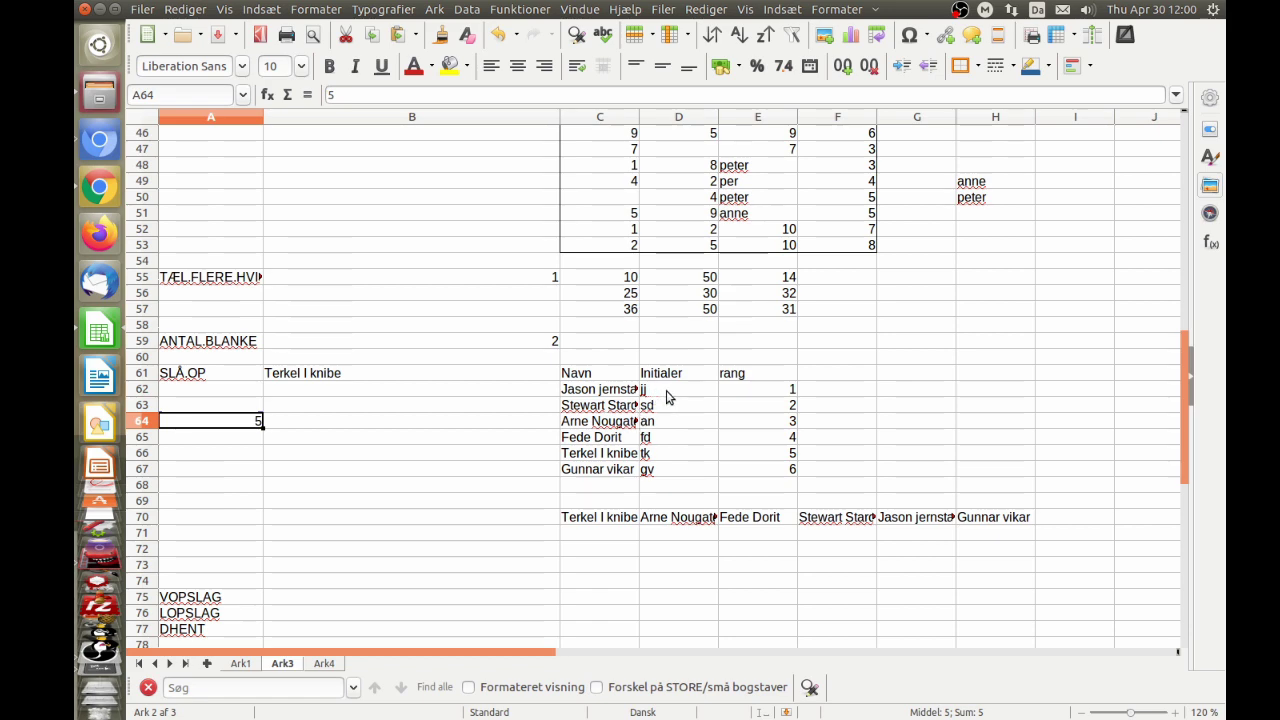
pyautogui.click(274, 371)
# Step: Point B61's SLÅ.OP search range at the initials column D62:D67
pyautogui.doubleClick(274, 371)
pyautogui.moveTo(789, 413); pyautogui.dragTo(690, 425)
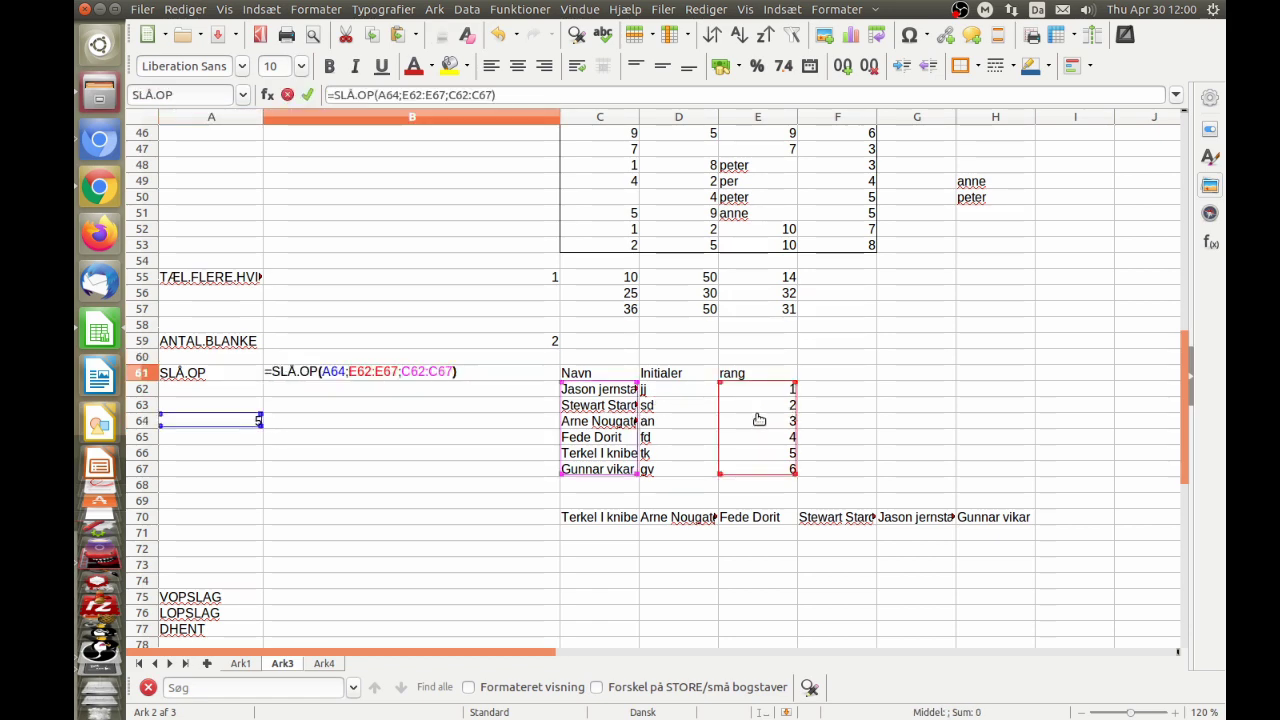
pyautogui.press('Return')
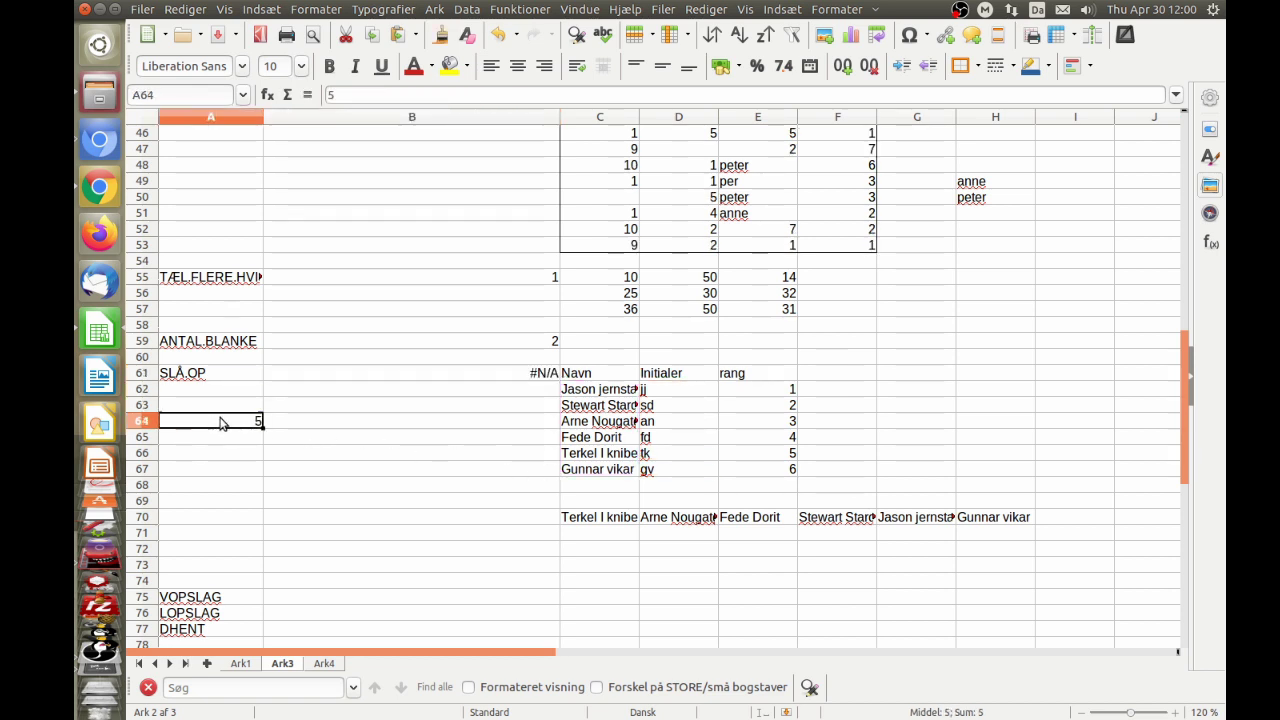
# Step: Test initials jj, fd, tk and an in A64; an returns #N/A
pyautogui.press('Delete')
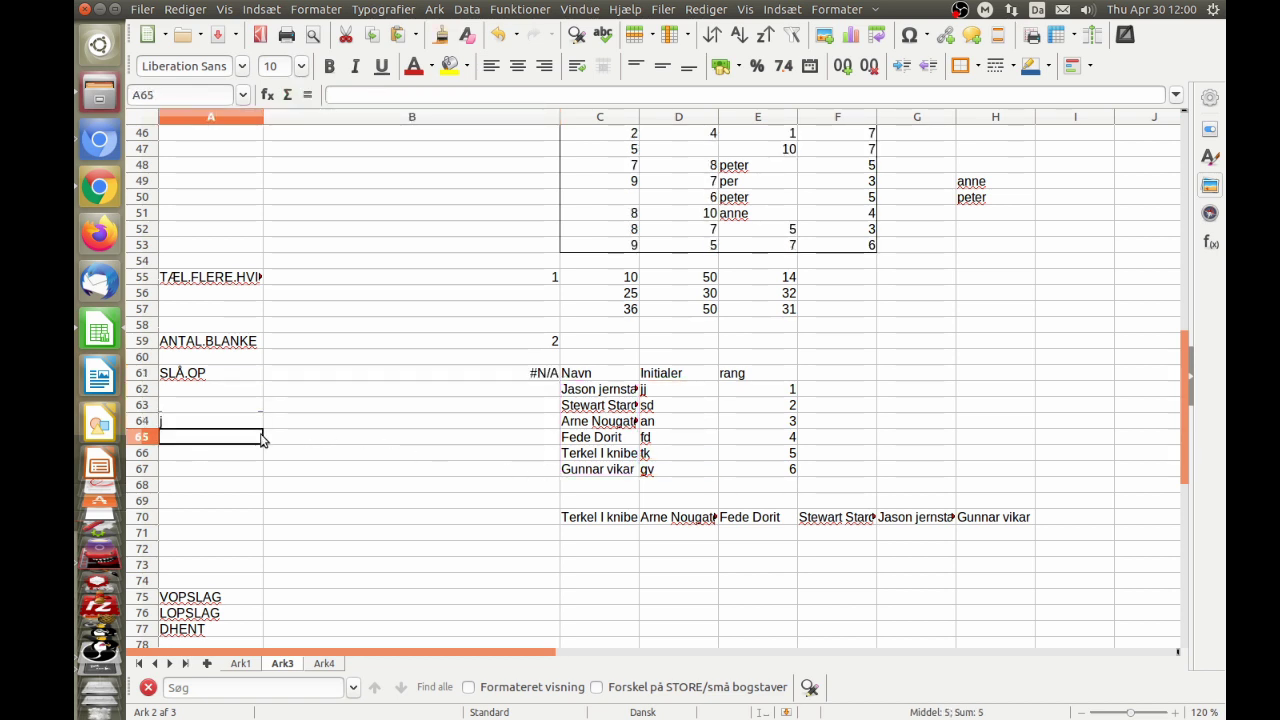
pyautogui.write('jj')
pyautogui.press('Return')
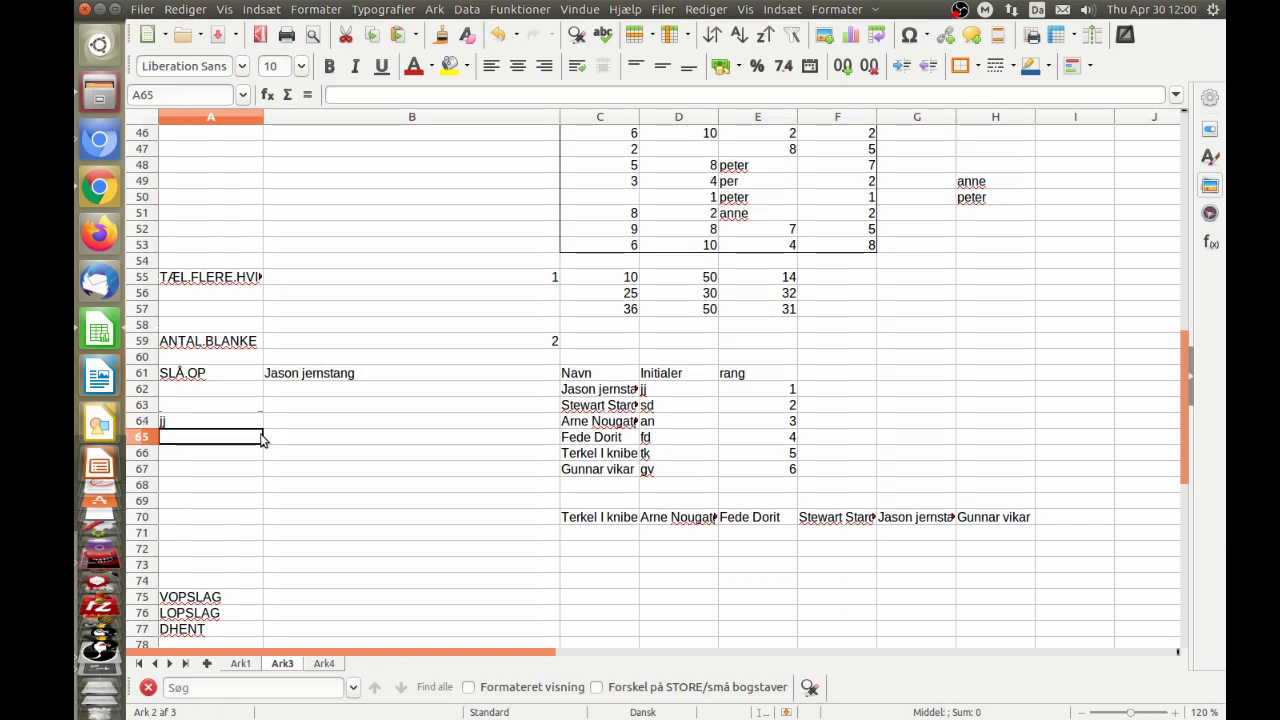
pyautogui.press('Up')
pyautogui.write('fd')
pyautogui.press('Return')
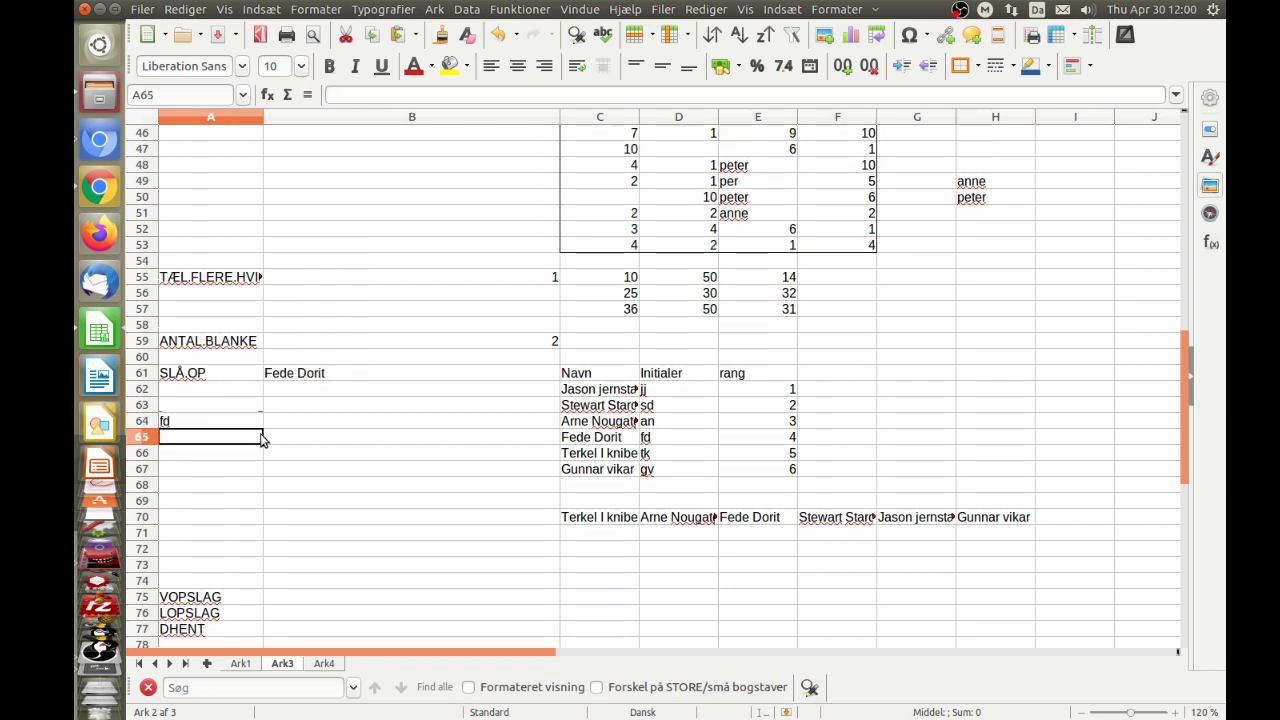
pyautogui.press('Up')
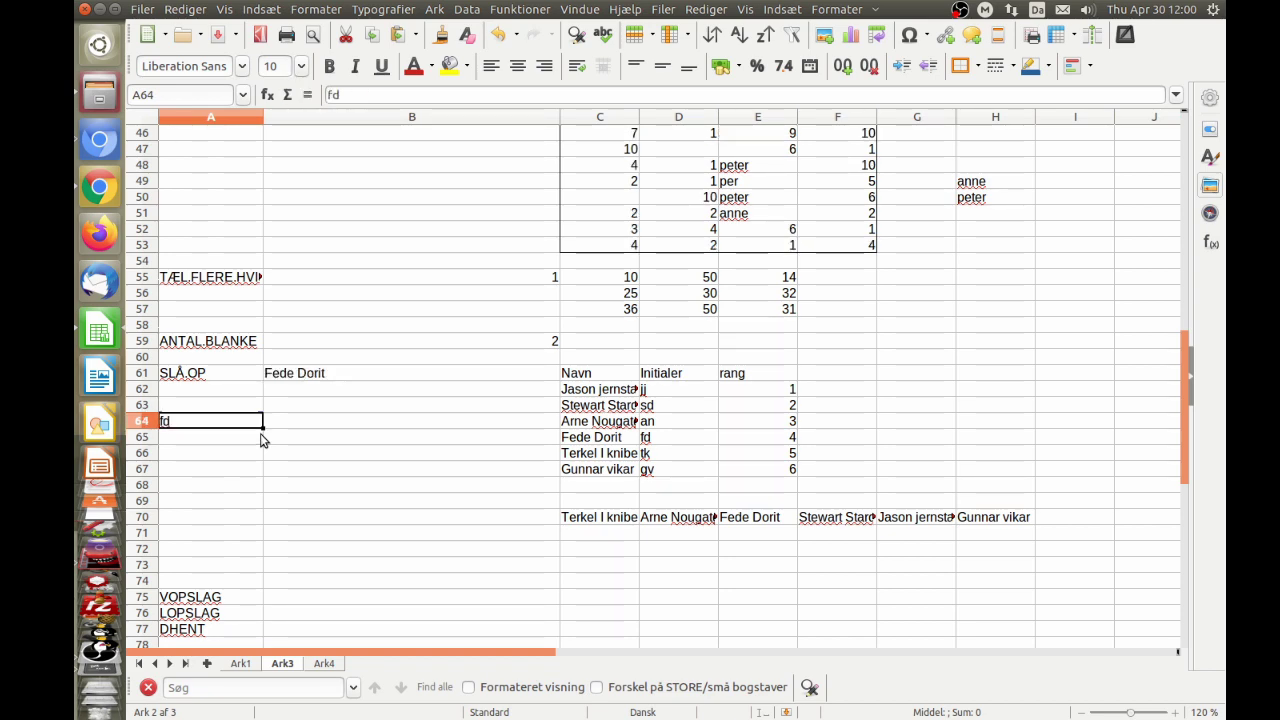
pyautogui.write('tk')
pyautogui.press('Return')
pyautogui.press('Up')
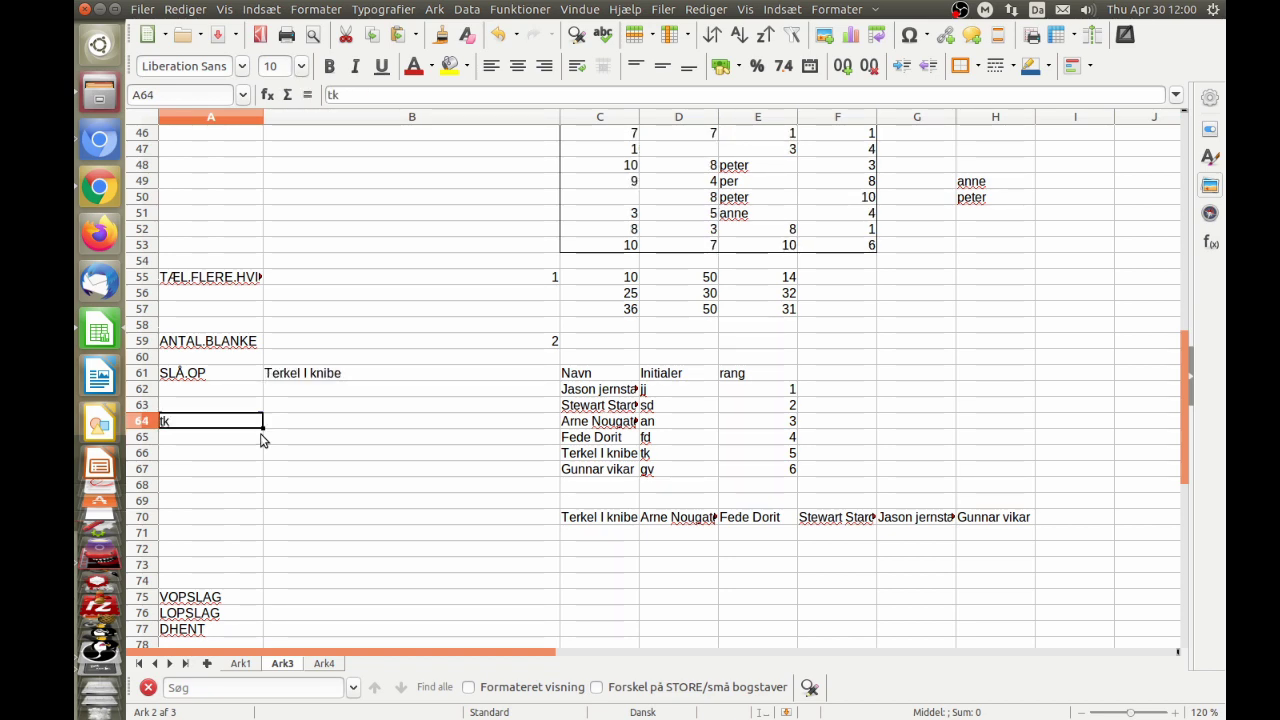
pyautogui.write('a')
pyautogui.press('Return')
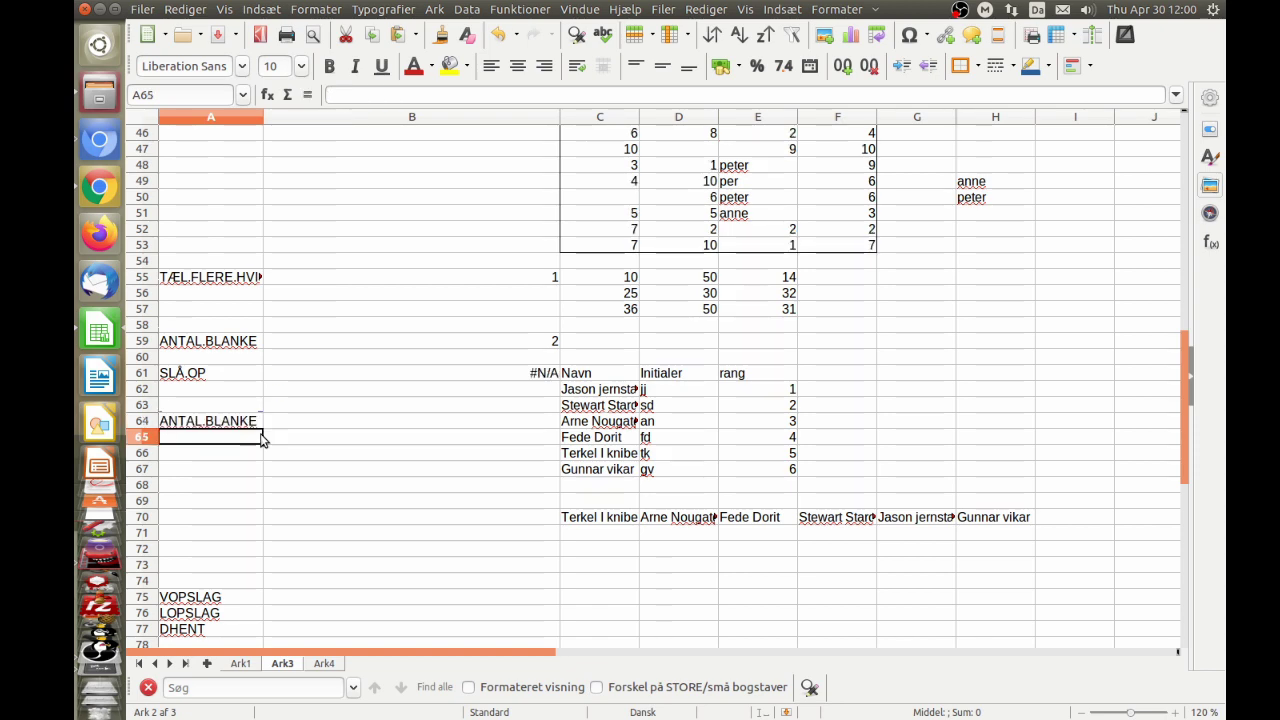
pyautogui.press('Up')
pyautogui.write('a')
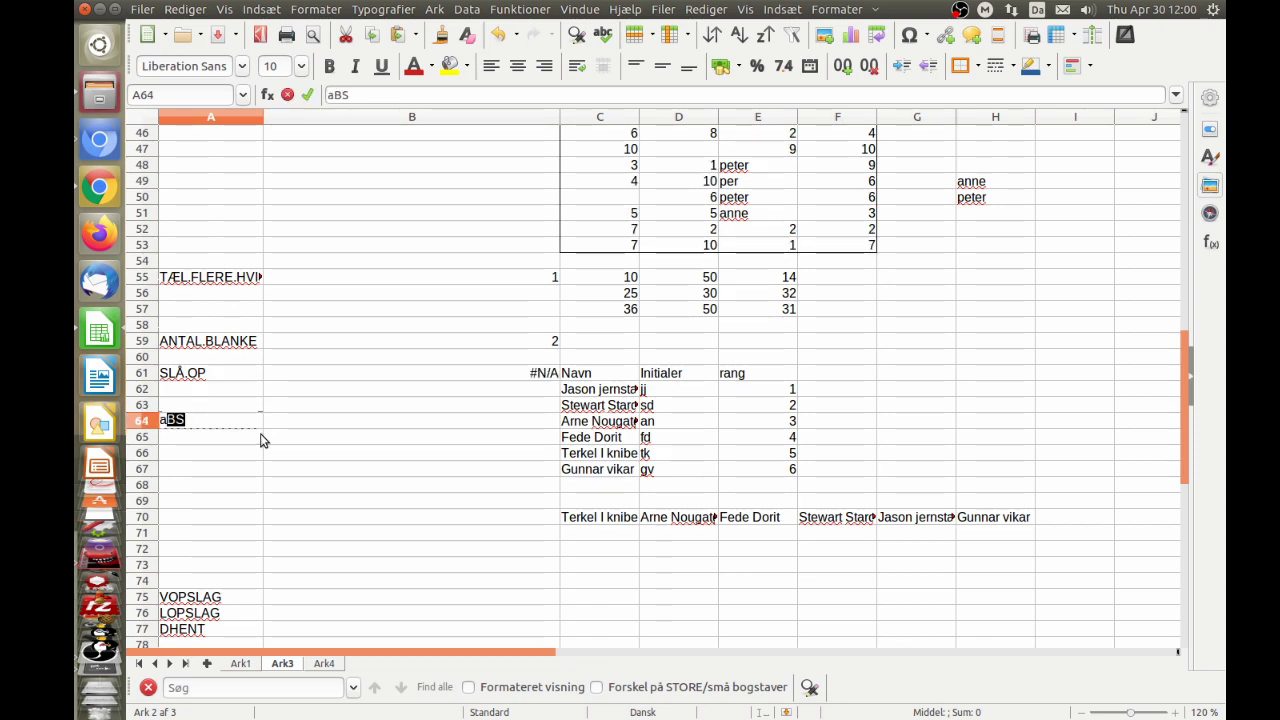
pyautogui.write('n')
pyautogui.press('Return')
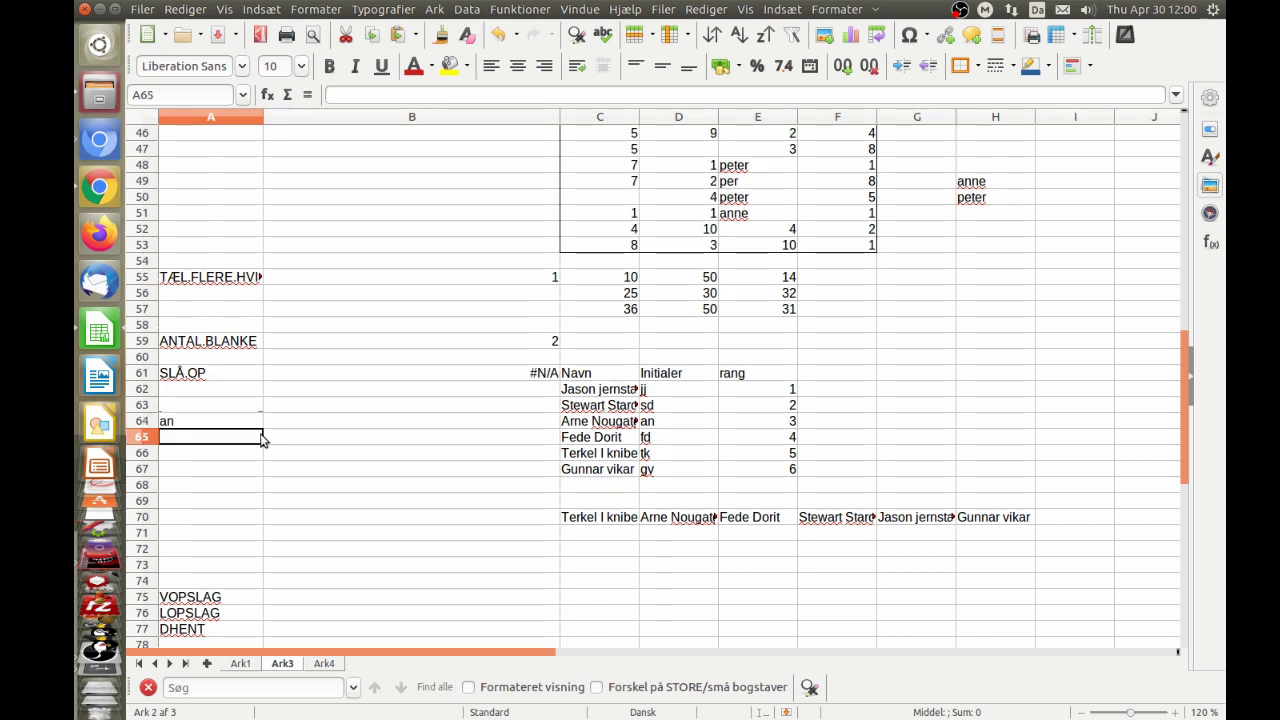
pyautogui.press('Up')
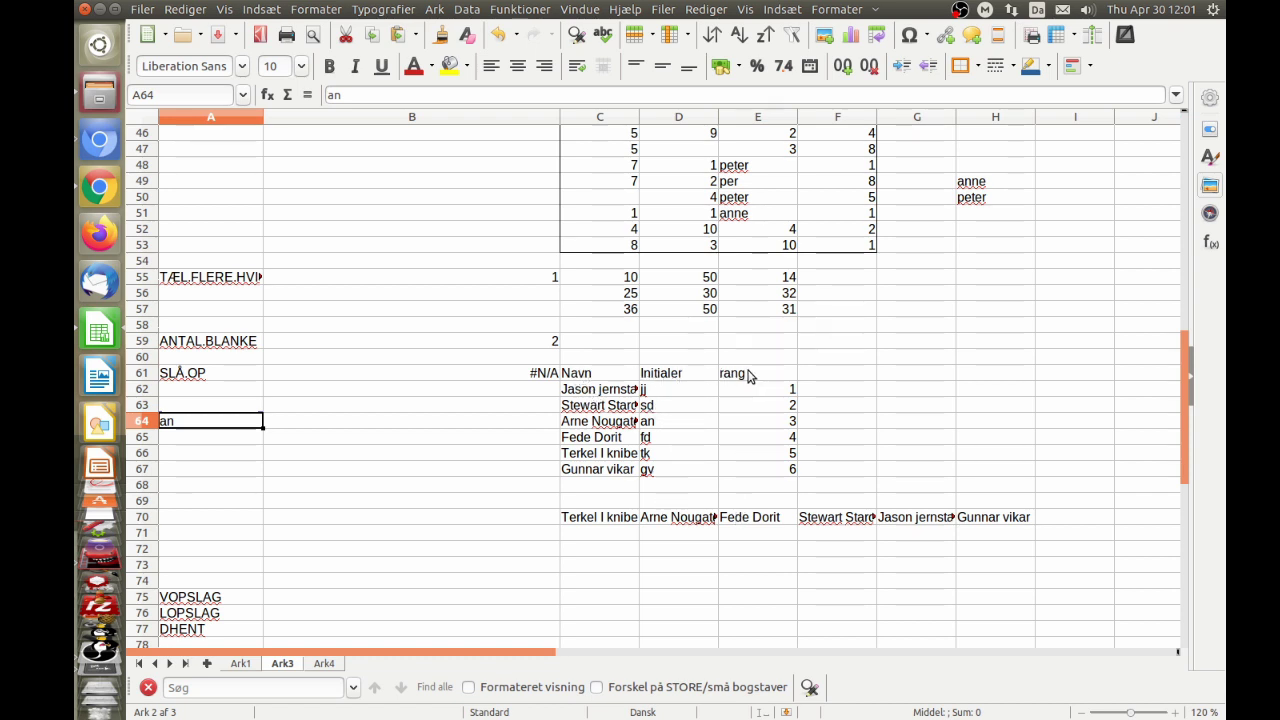
# Step: Select the name table C61:E67 including headers and open the Sort dialog
pyautogui.click(609, 377)
pyautogui.moveTo(609, 377); pyautogui.dragTo(788, 470)
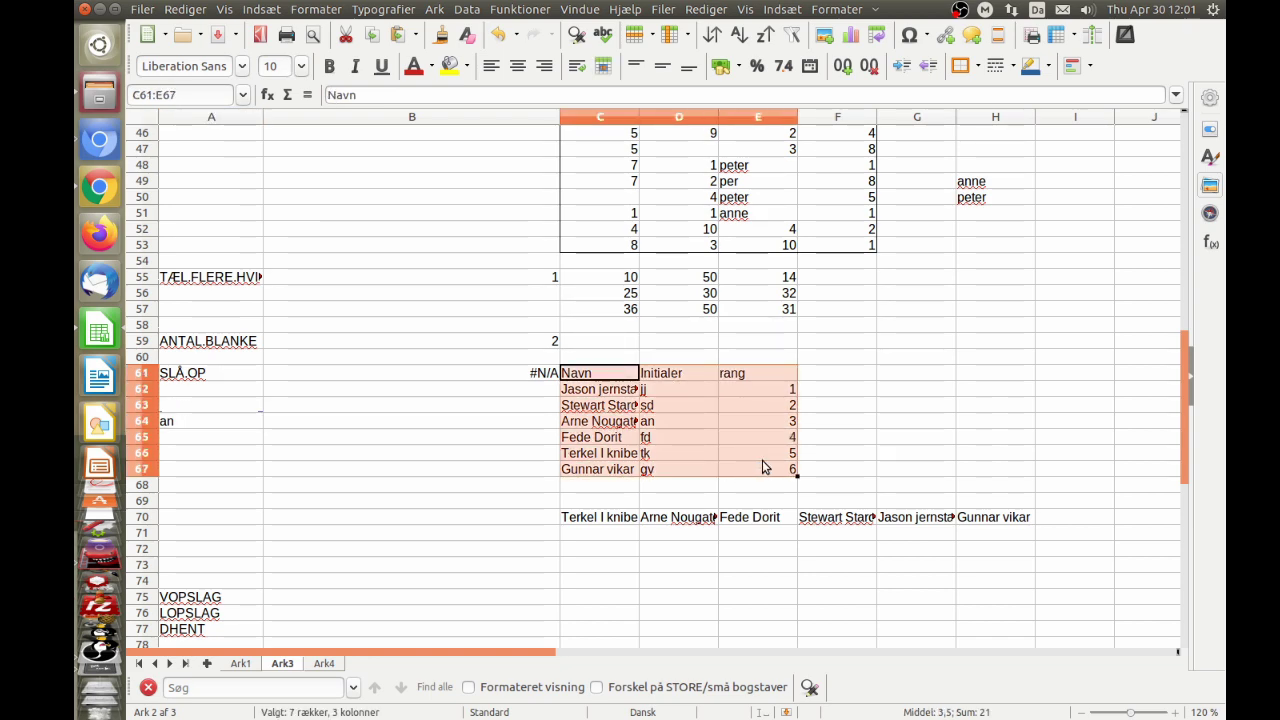
pyautogui.click(470, 10)
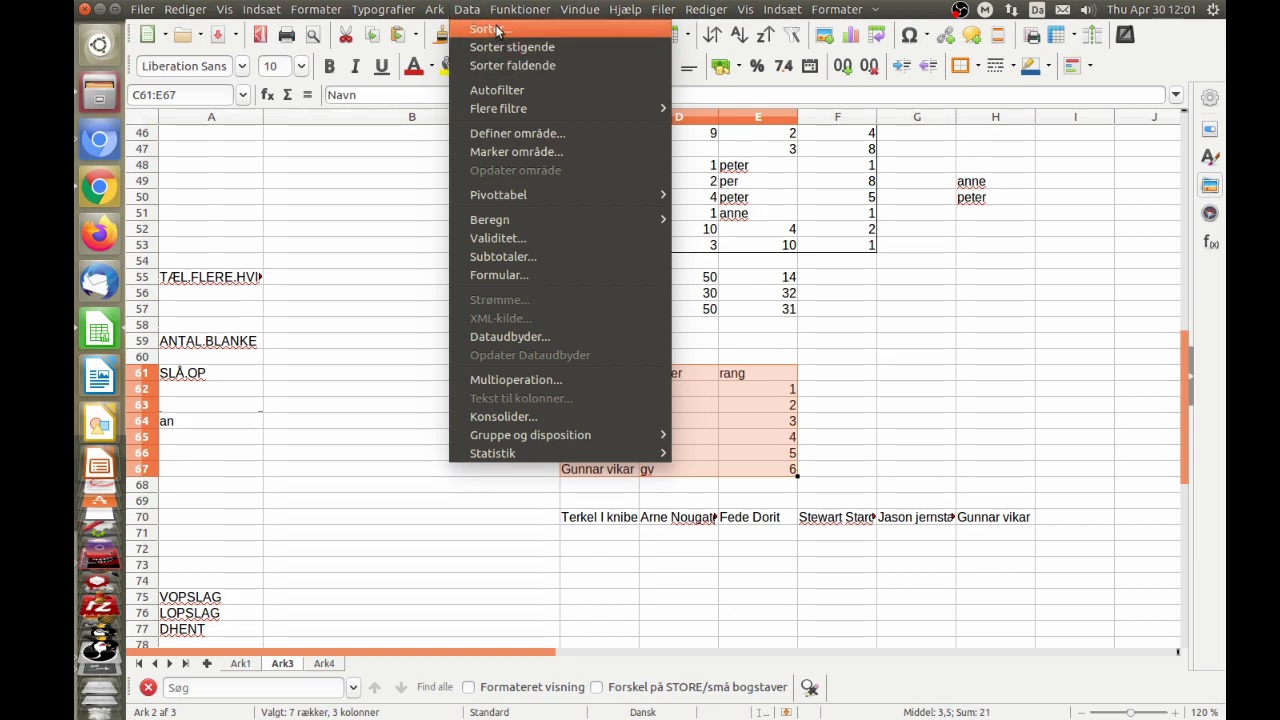
pyautogui.click(491, 28)
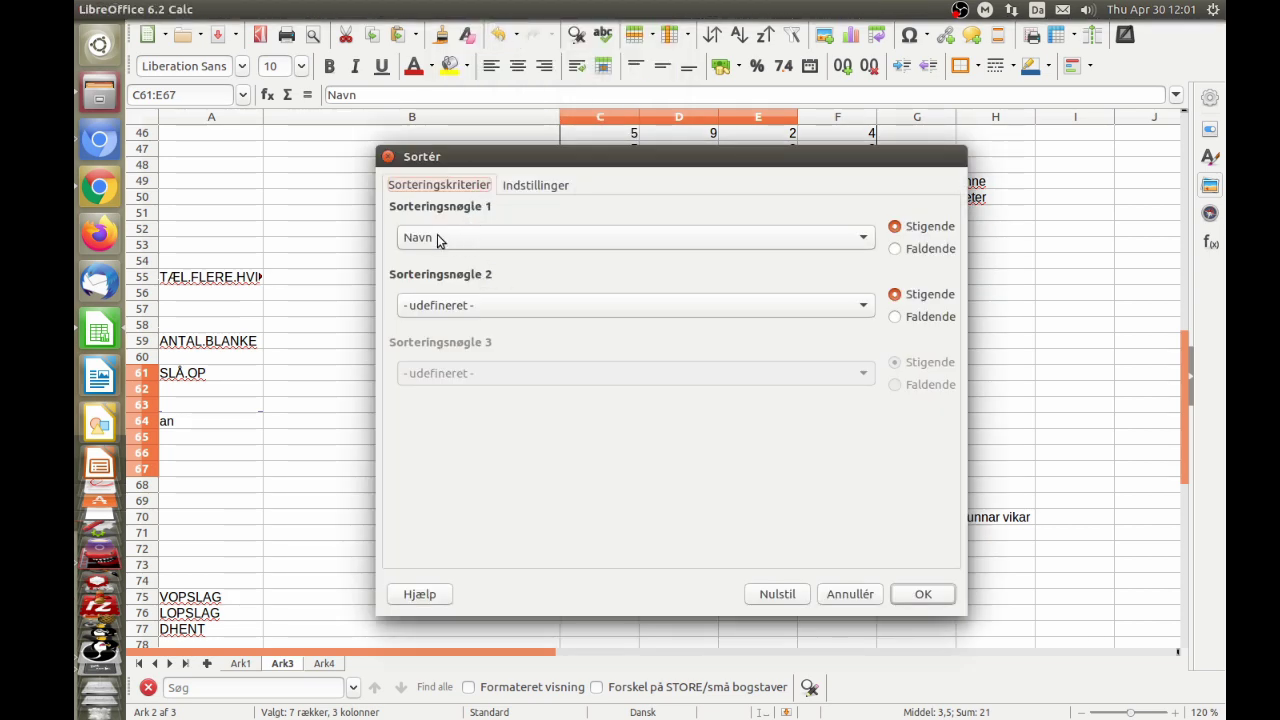
pyautogui.moveTo(536, 162)
pyautogui.mouseDown()
pyautogui.moveTo(666, 401)
pyautogui.moveTo(667, 502)
pyautogui.moveTo(970, 135)
pyautogui.mouseUp()
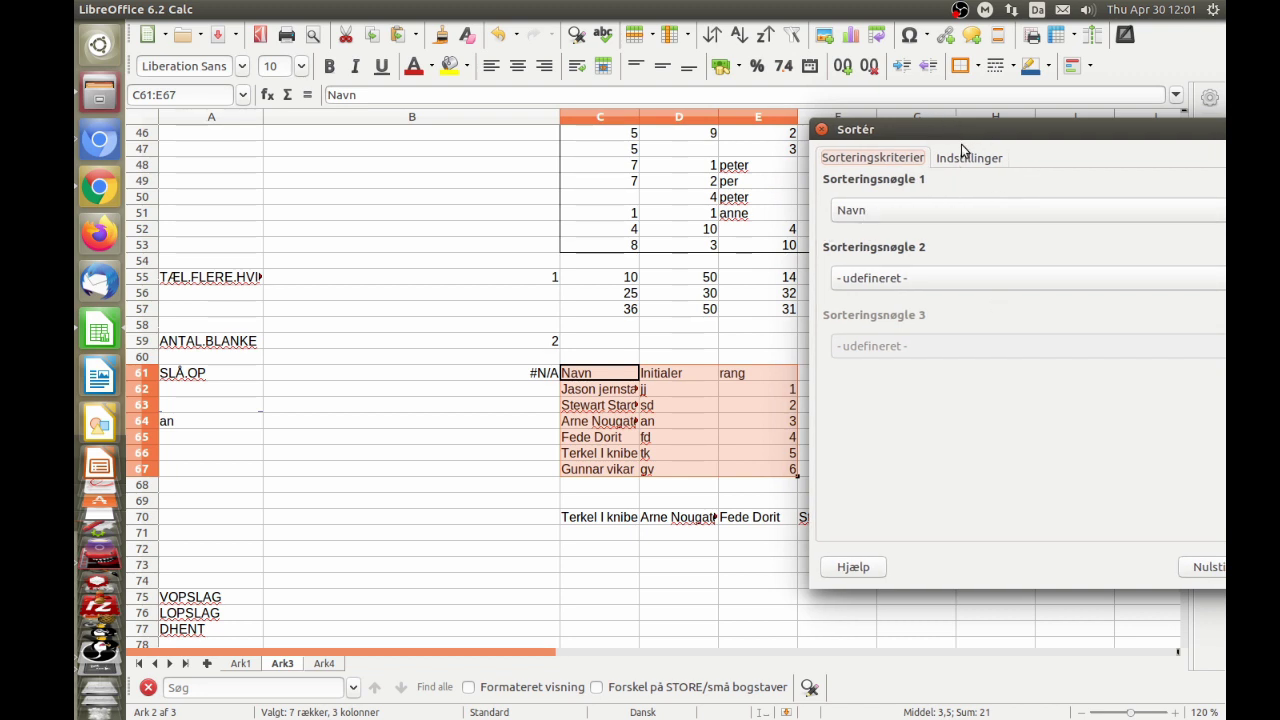
# Step: Sort the table ascending with Initialer as Sort Key 1
pyautogui.click(968, 161)
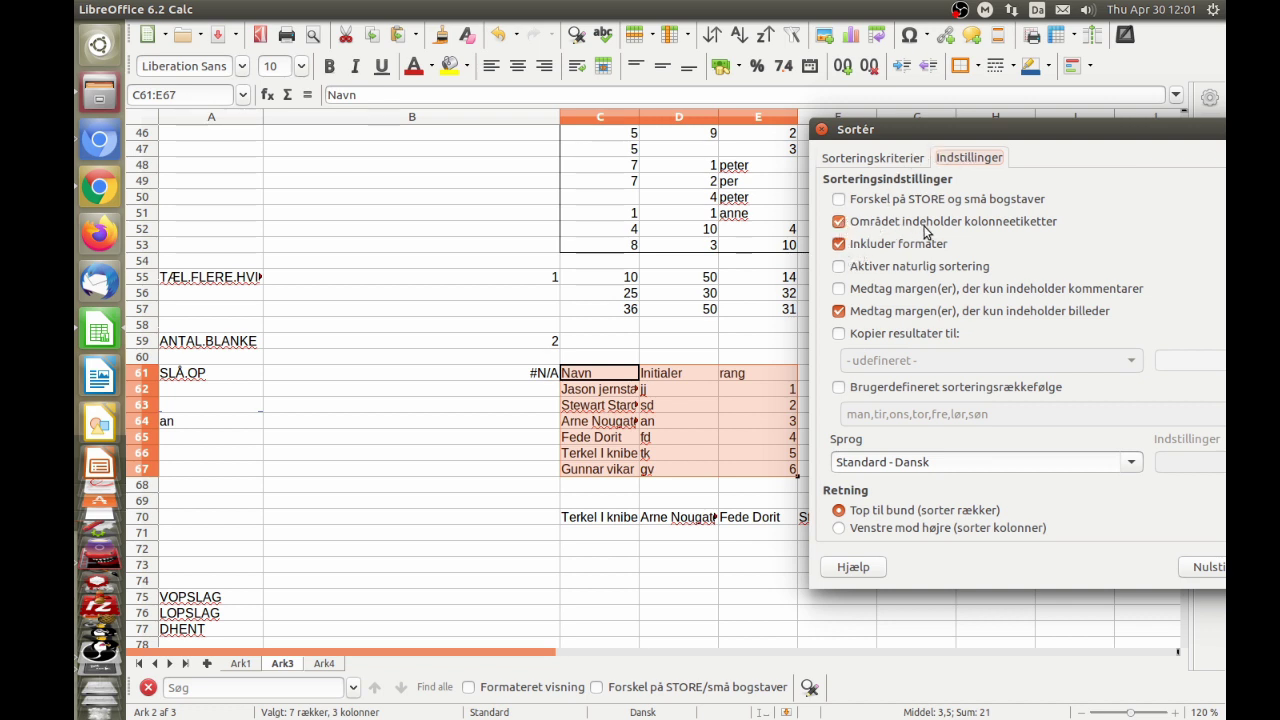
pyautogui.click(898, 158)
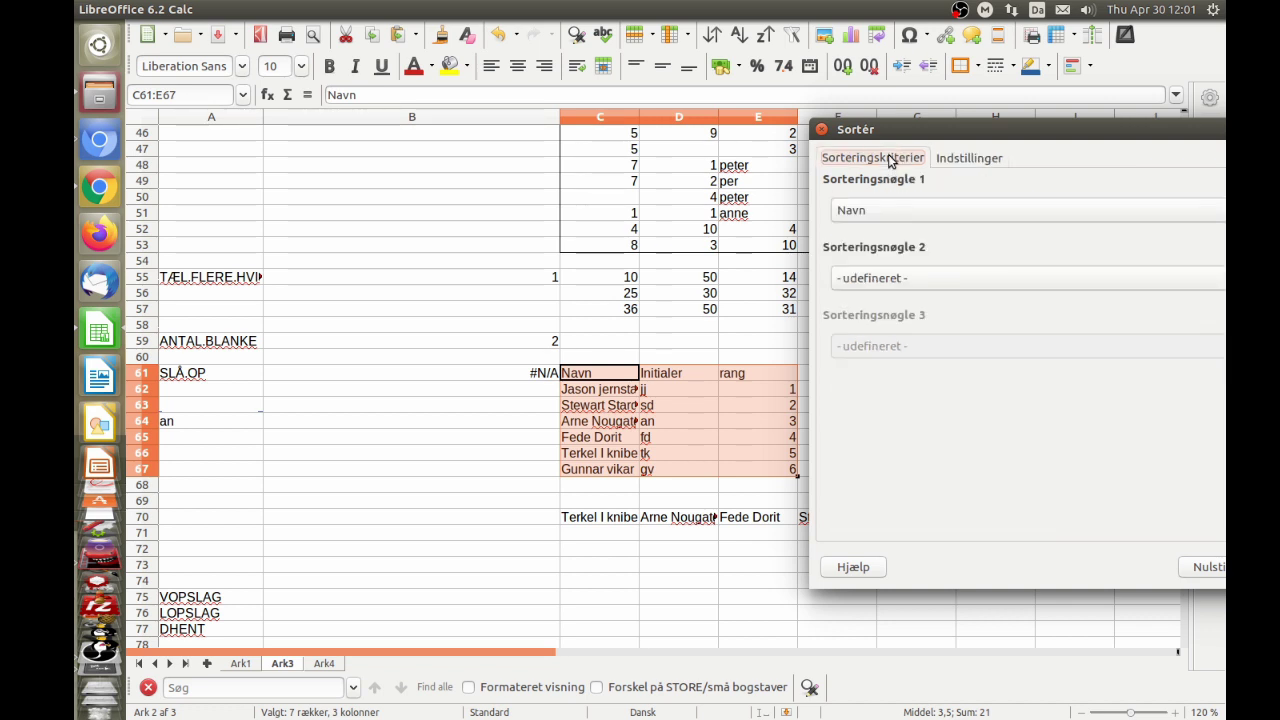
pyautogui.click(882, 210)
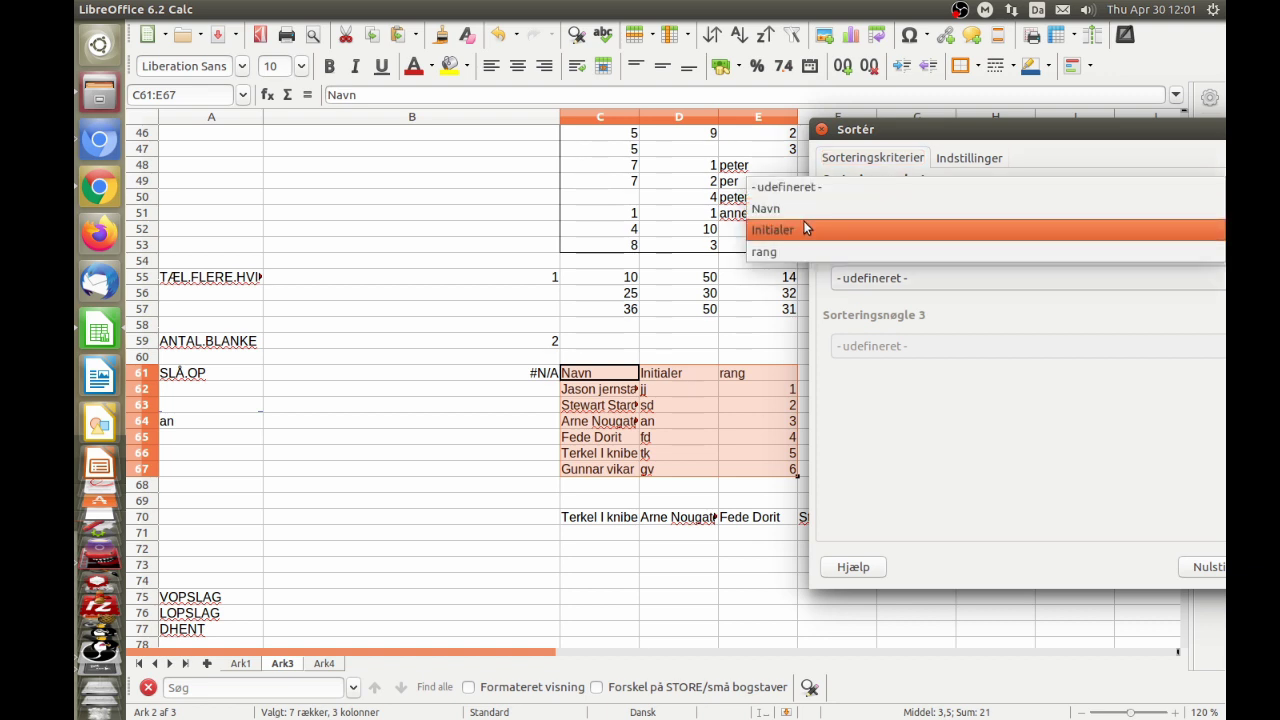
pyautogui.click(808, 229)
pyautogui.click(892, 246)
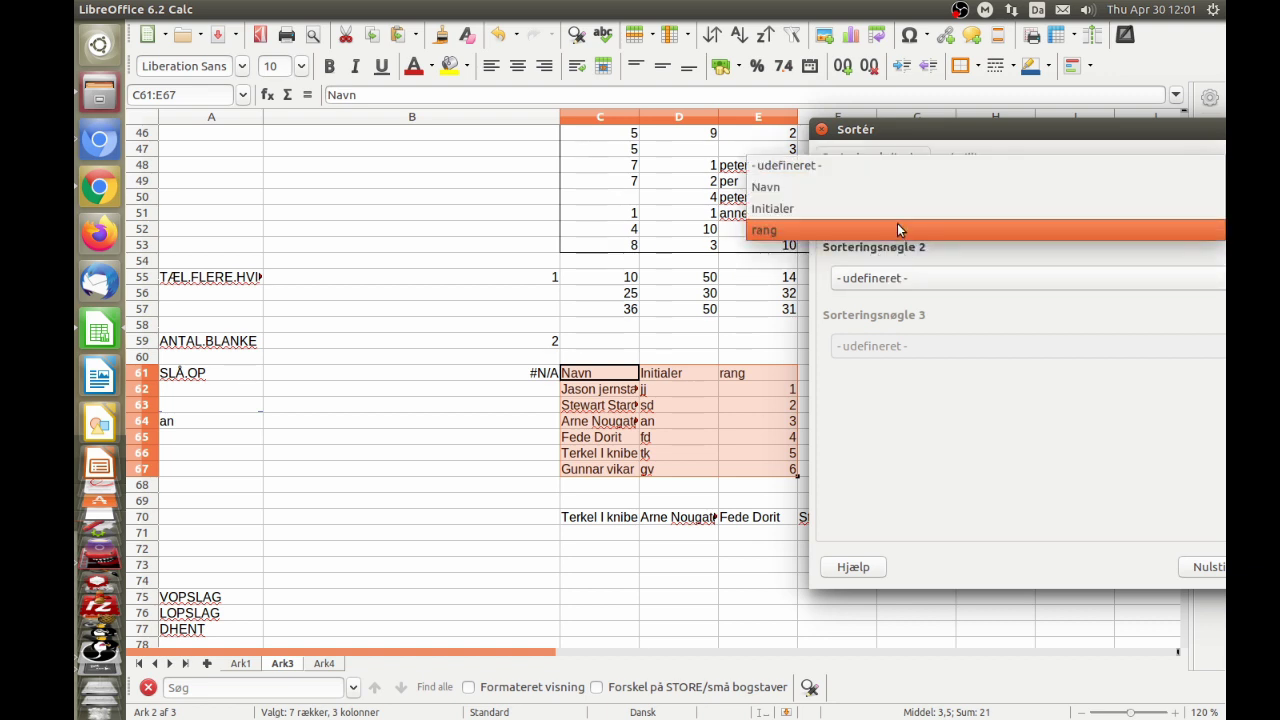
pyautogui.click(793, 210)
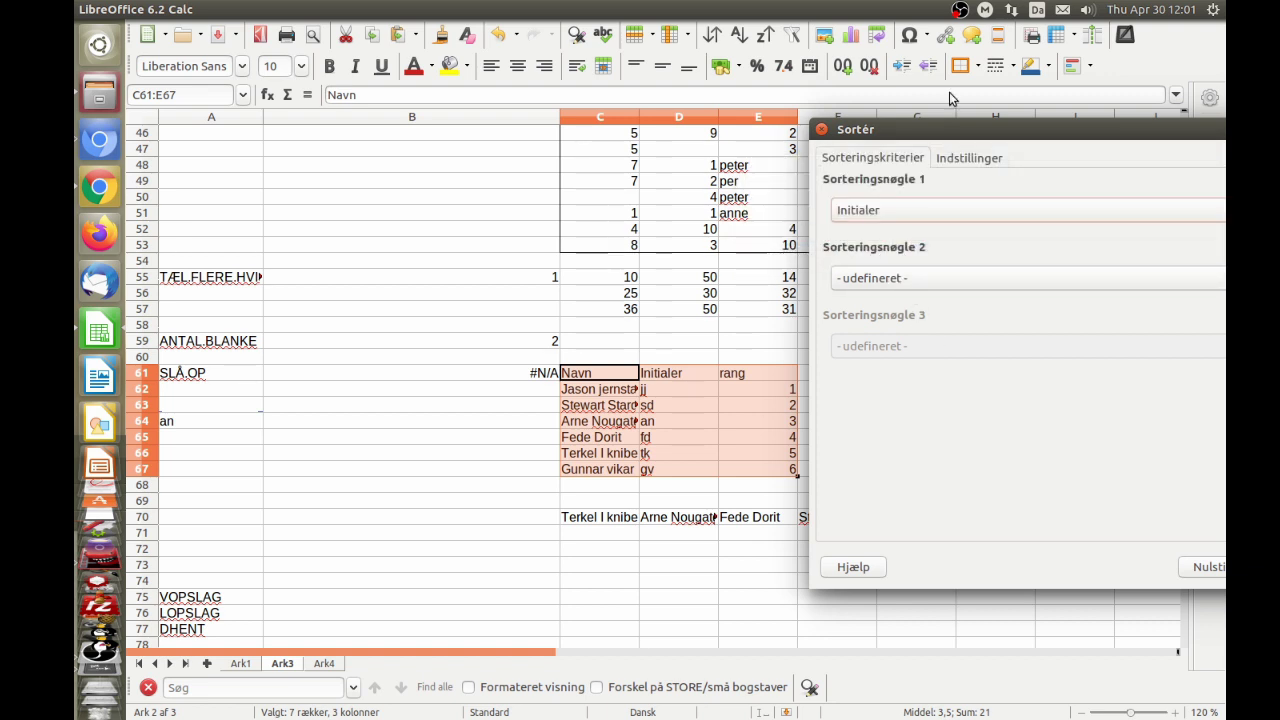
pyautogui.moveTo(970, 128); pyautogui.dragTo(462, 146)
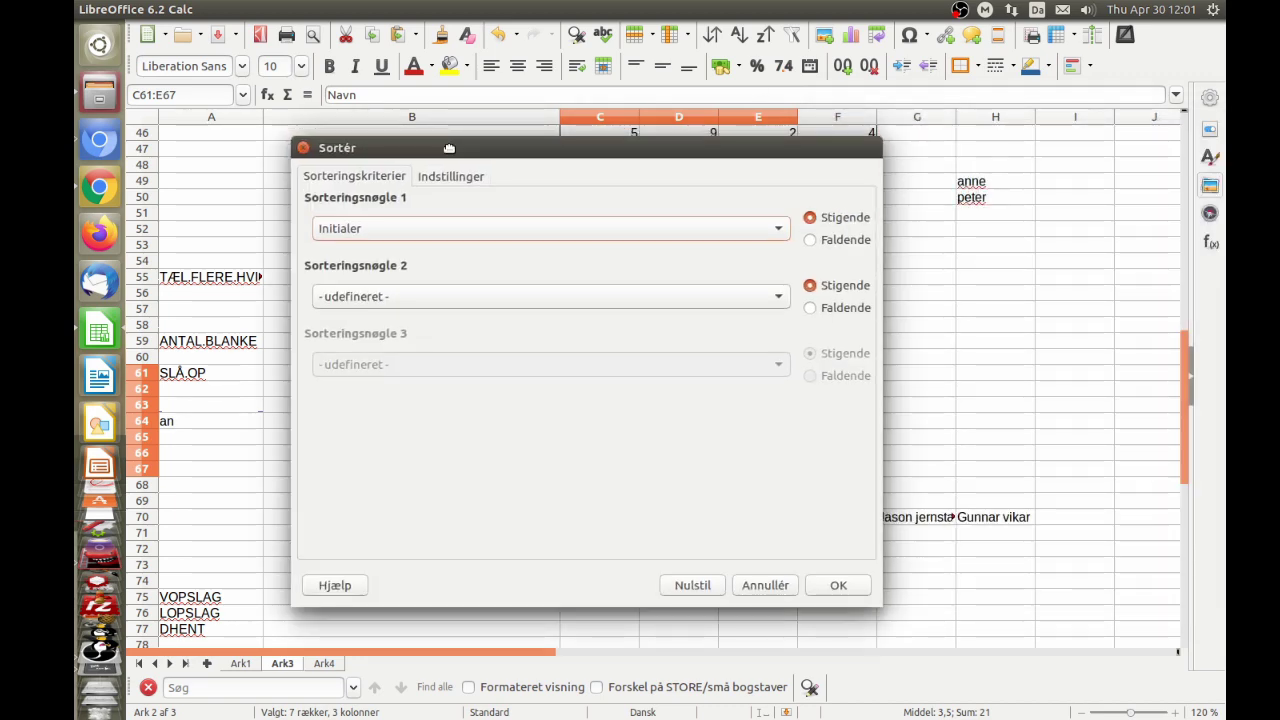
pyautogui.click(847, 585)
pyautogui.click(687, 452)
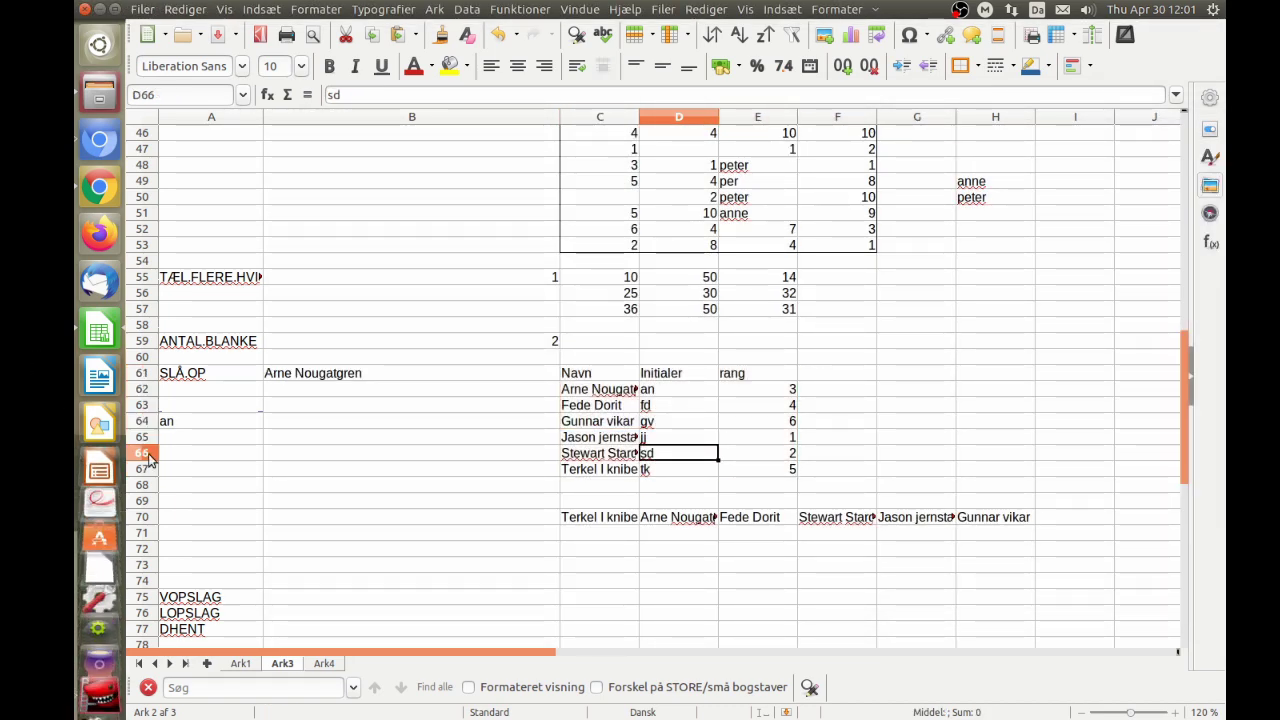
# Step: Enter the initials gv, jj and finally tk in A64, so B61 shows Terkel I knibe
pyautogui.click(221, 437)
pyautogui.click(240, 405)
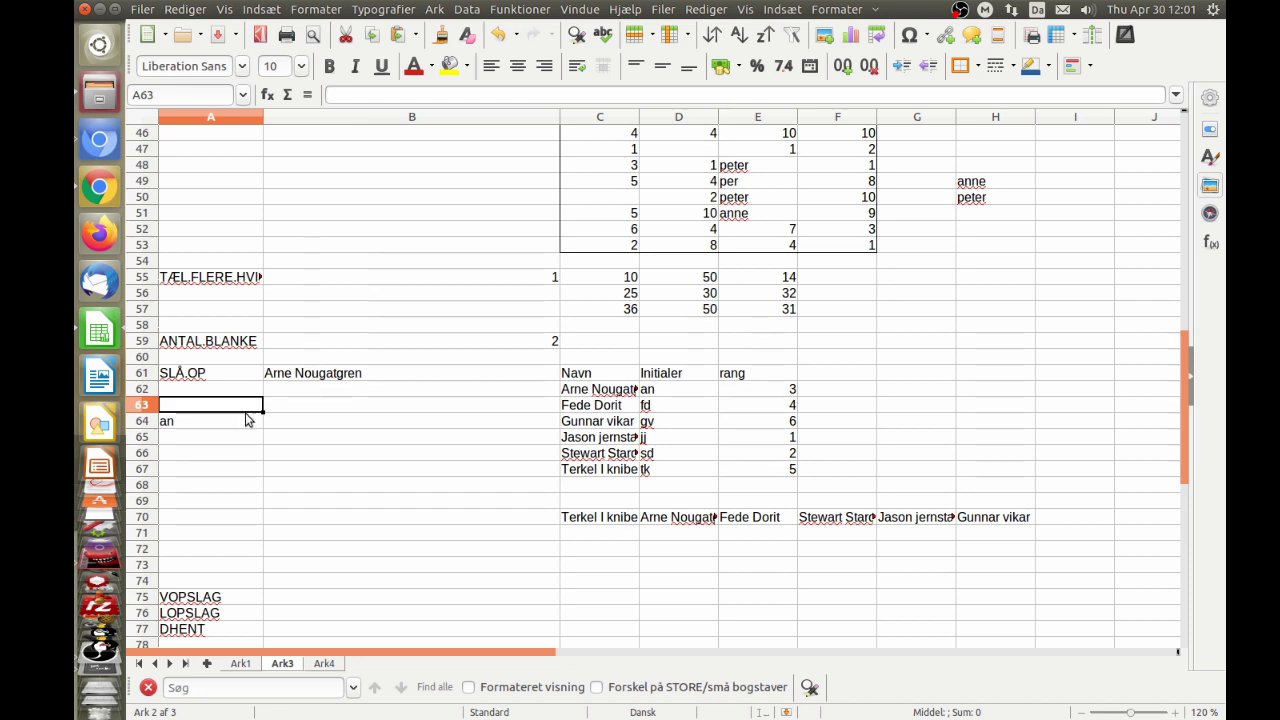
pyautogui.click(205, 437)
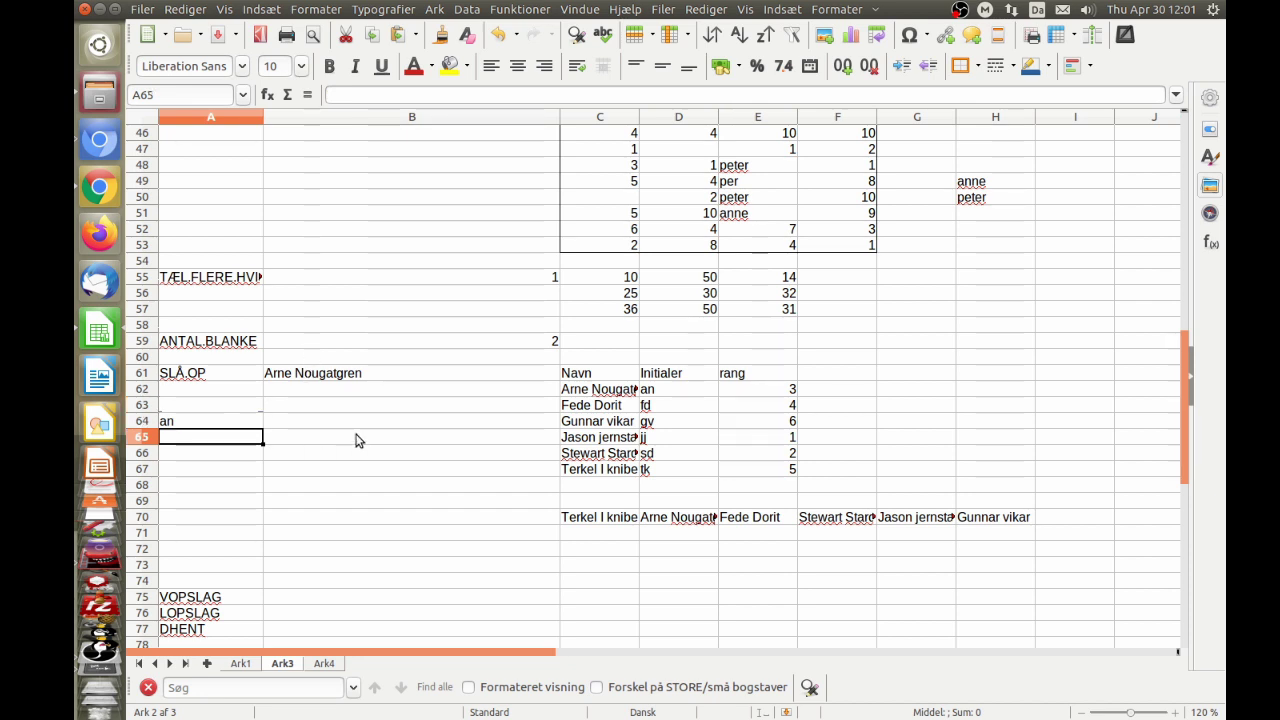
pyautogui.press('F9')
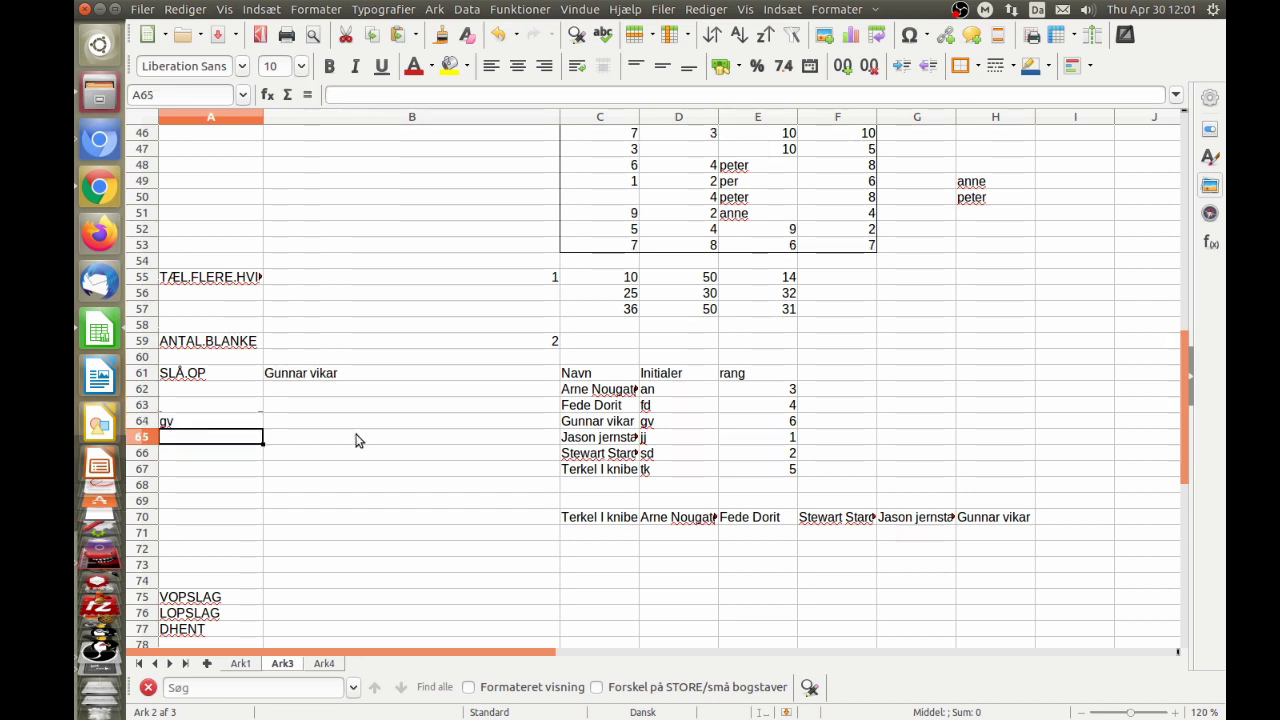
pyautogui.press('Up')
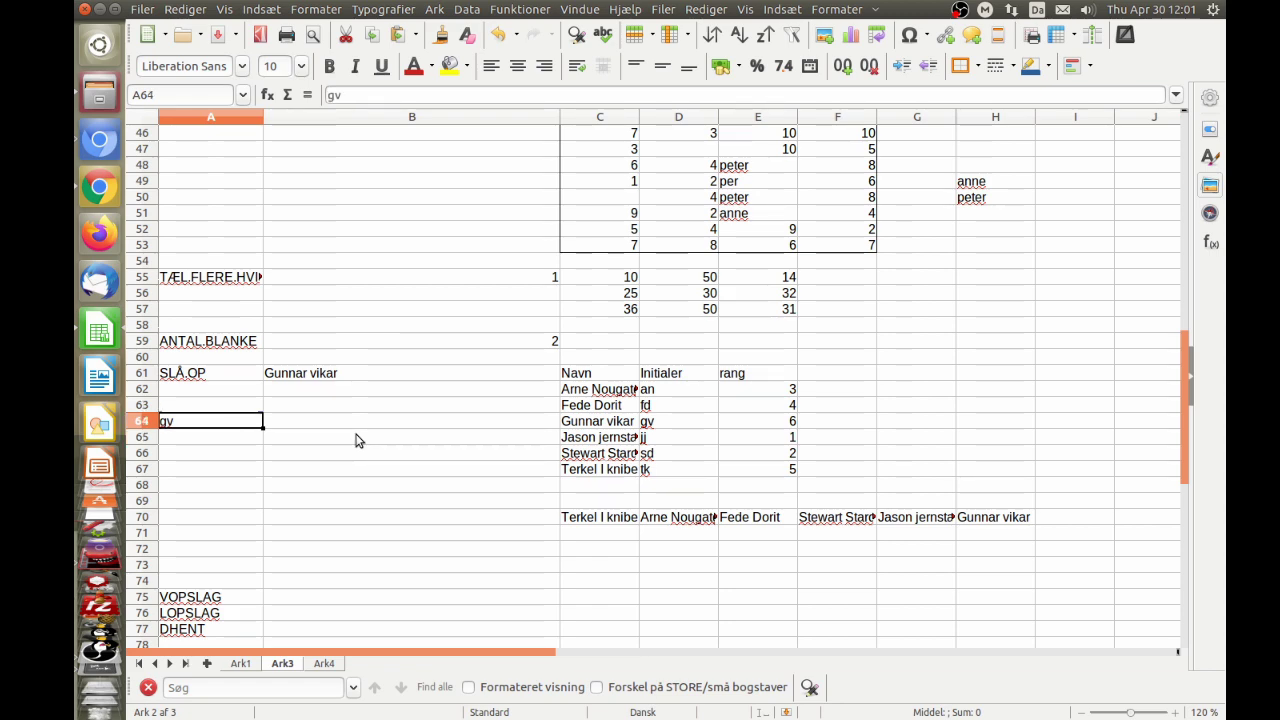
pyautogui.write('jj')
pyautogui.press('Return')
pyautogui.press('Up')
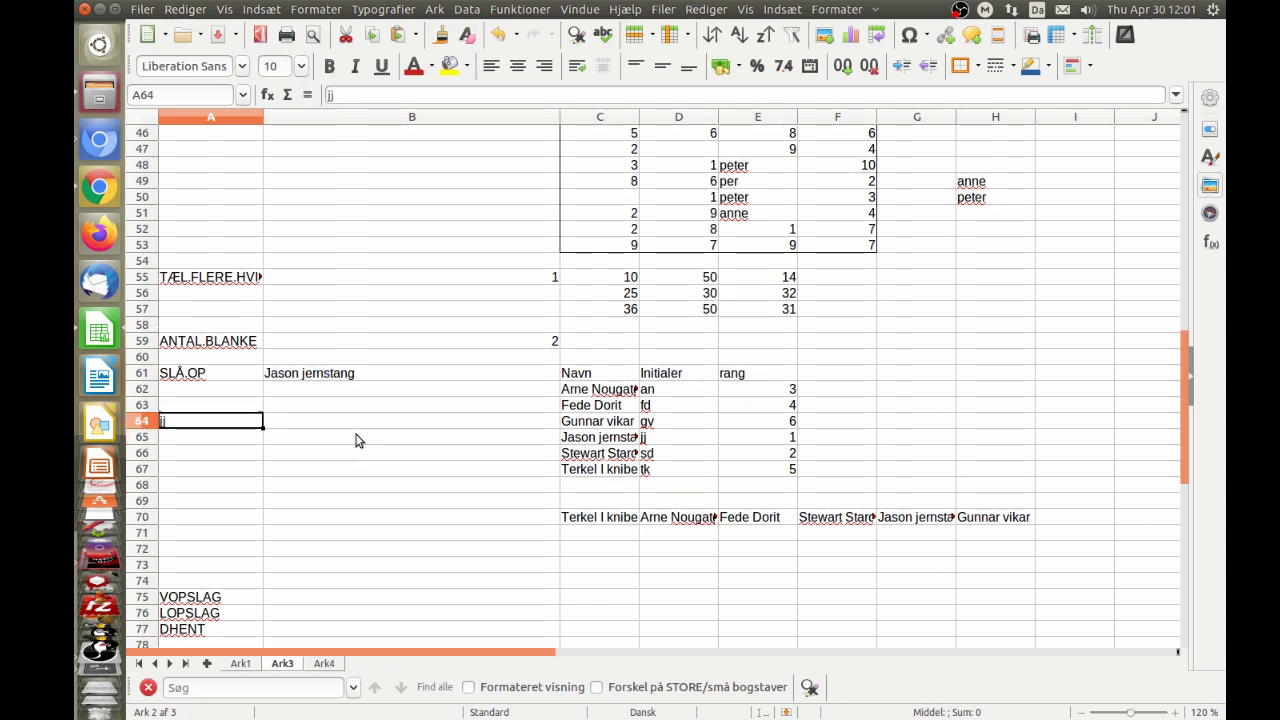
pyautogui.write('tk')
pyautogui.press('Return')
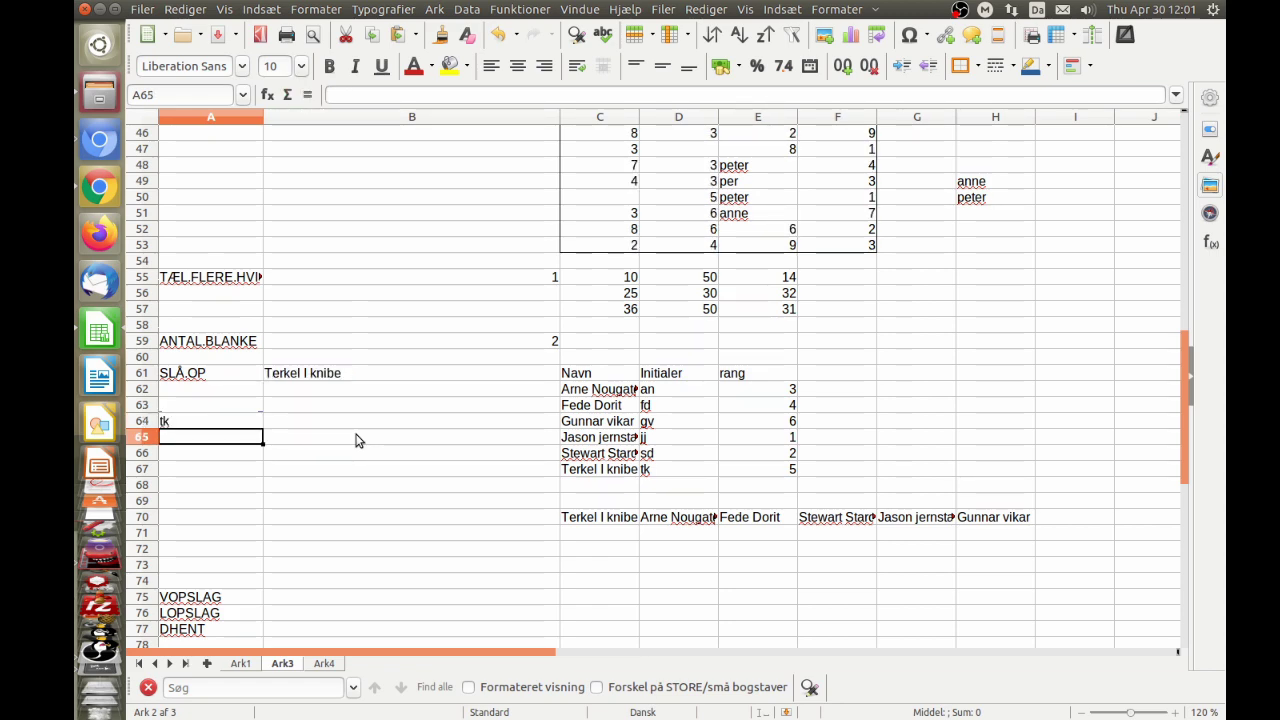
pyautogui.press('Up')
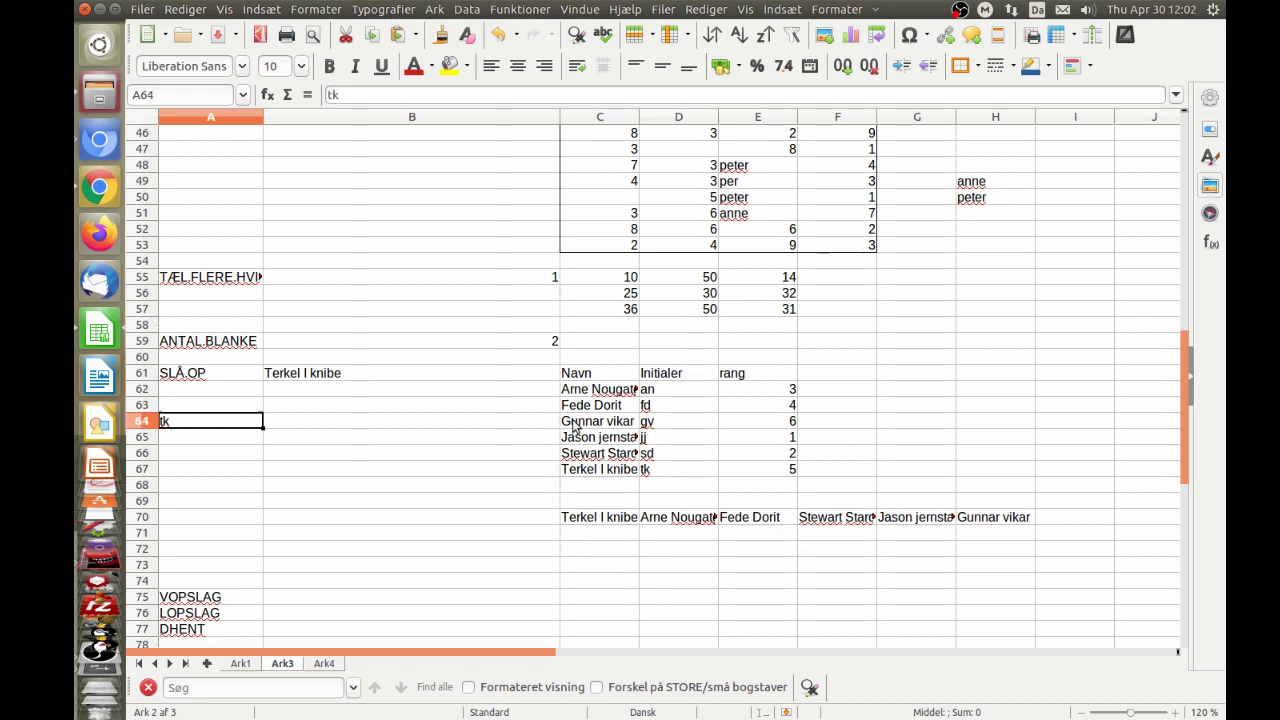
# Step: Change the result range of B61's SLÅ.OP formula from C62:C67 to C70:H70
pyautogui.click(331, 377)
pyautogui.doubleClick(331, 377)
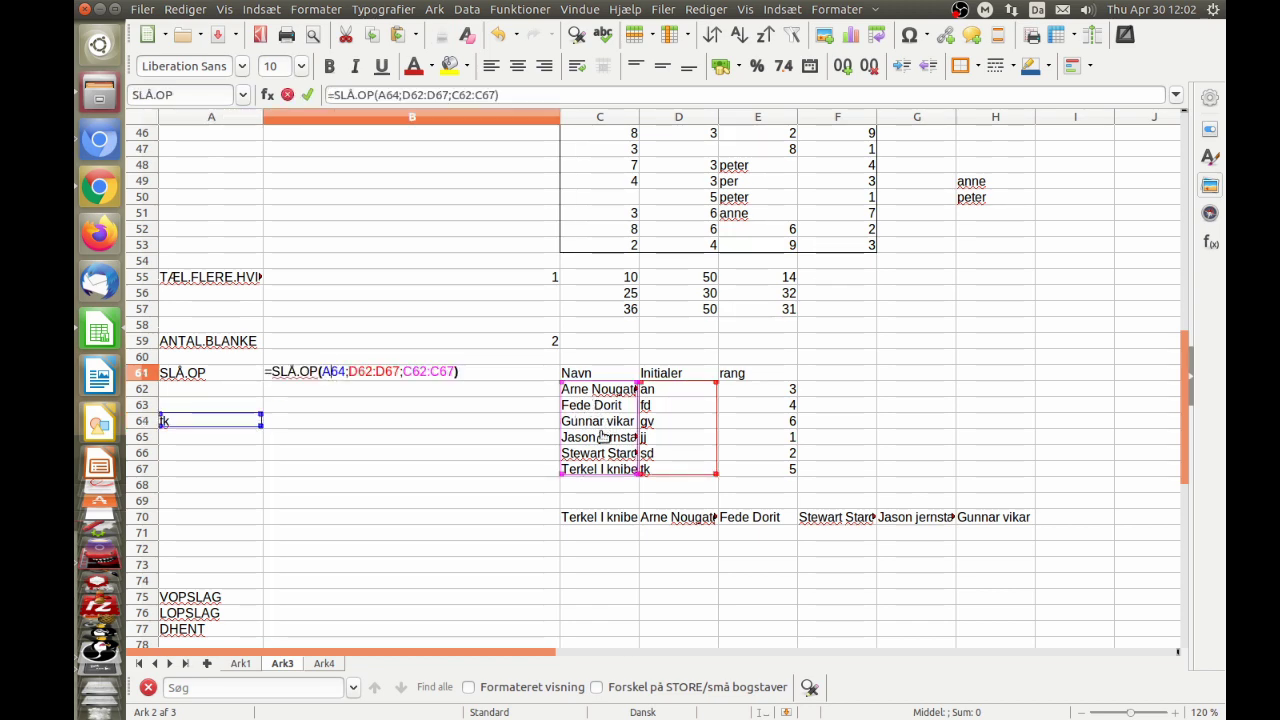
pyautogui.moveTo(598, 420); pyautogui.dragTo(587, 535)
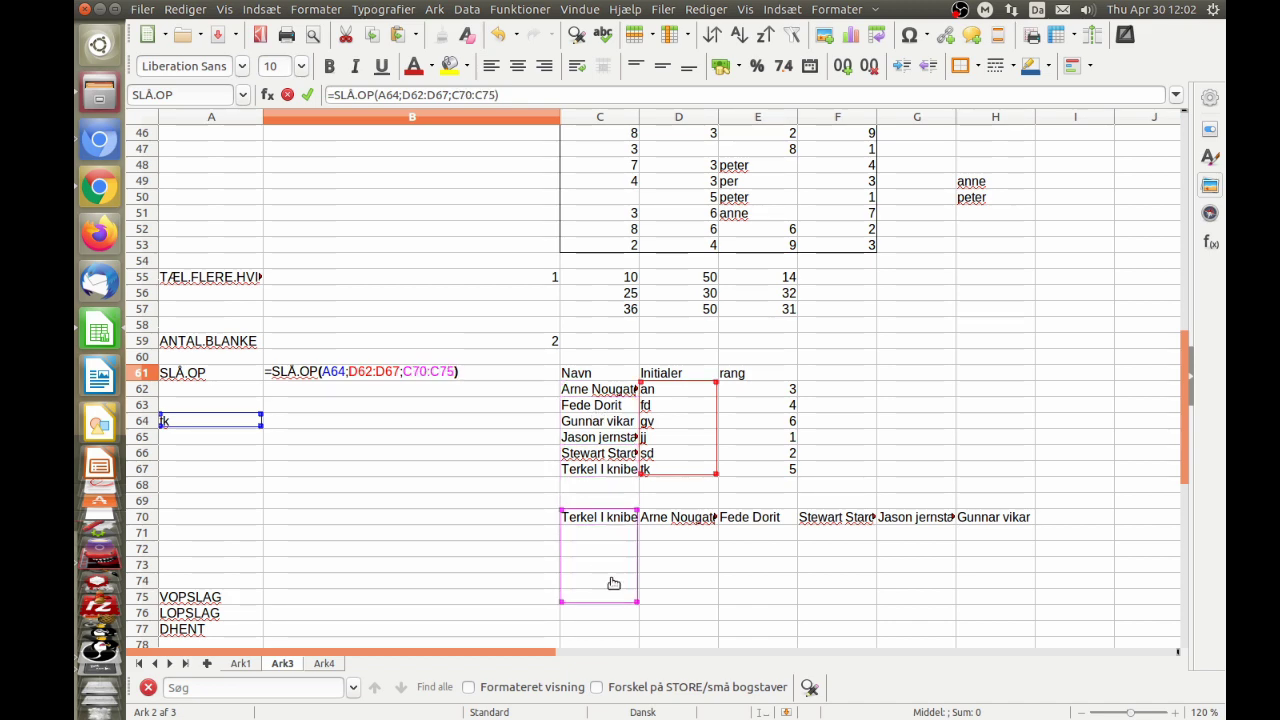
pyautogui.moveTo(637, 601); pyautogui.dragTo(1033, 518)
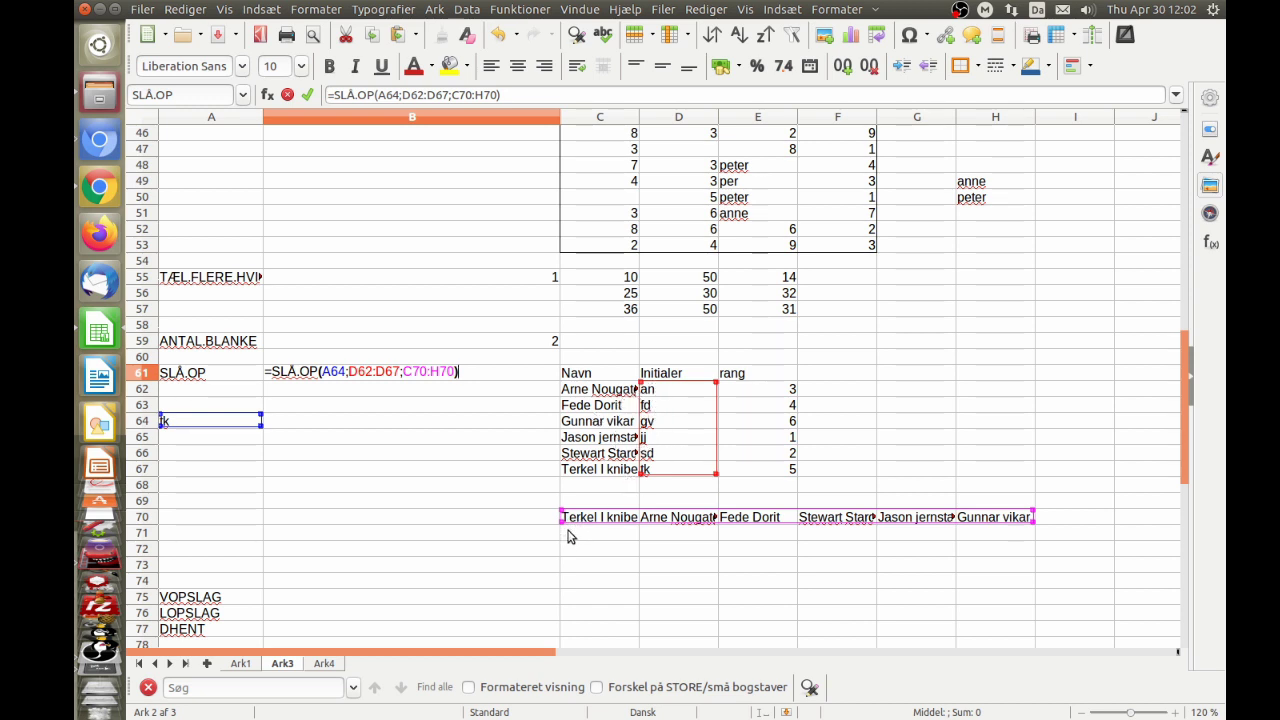
pyautogui.press('Return')
pyautogui.click(604, 519)
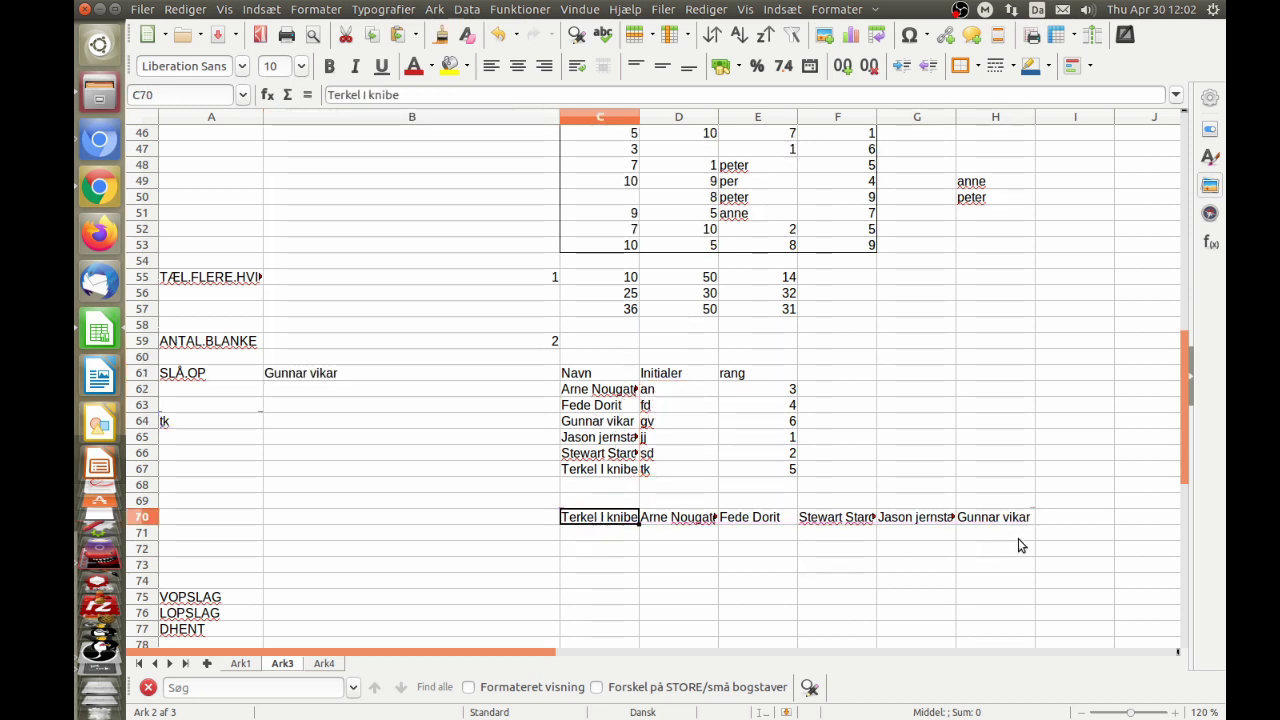
# Step: Select the names in C70:H70 and open the Sort dialog
pyautogui.keyDown('shift'); pyautogui.click(1005, 518); pyautogui.keyUp('shift')
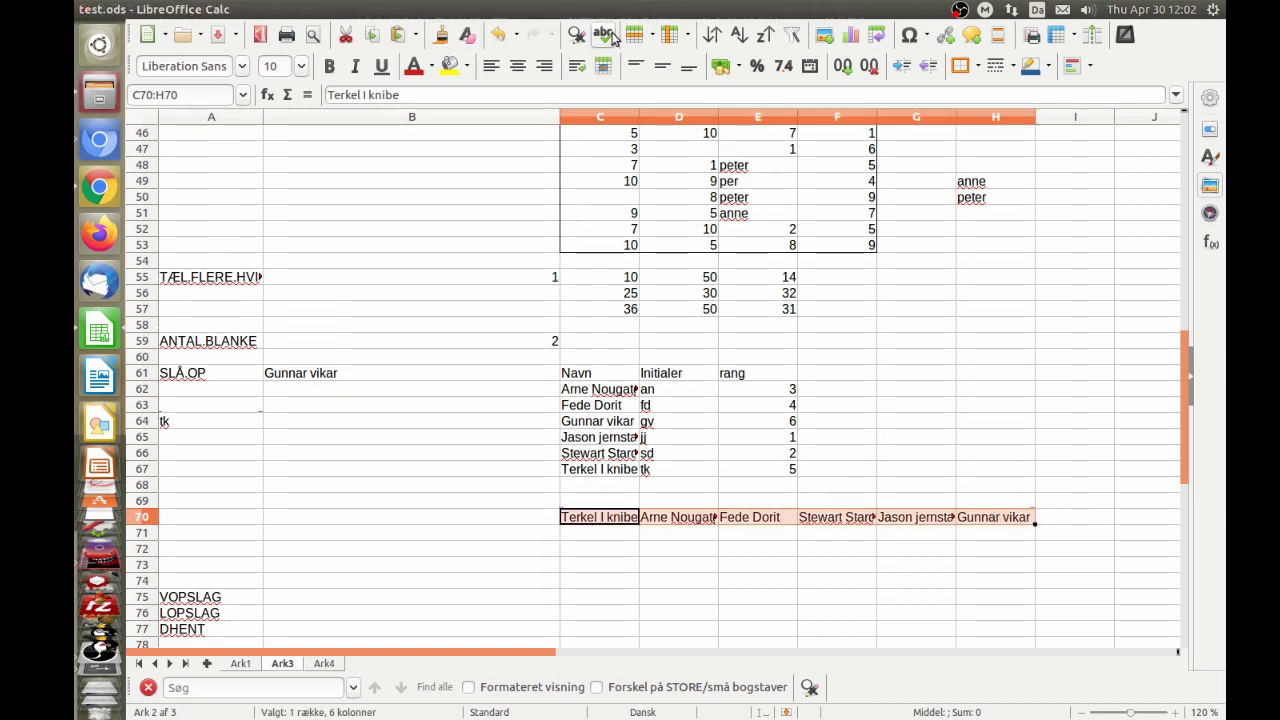
pyautogui.click(464, 10)
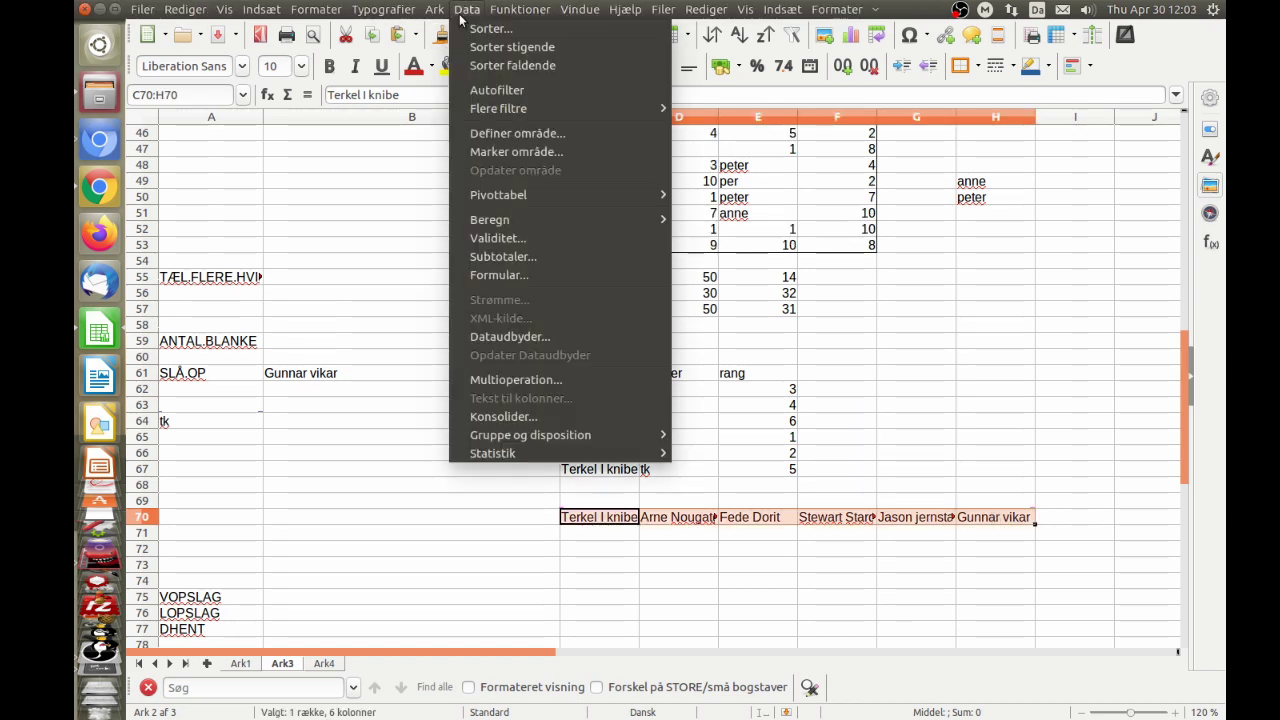
pyautogui.click(512, 47)
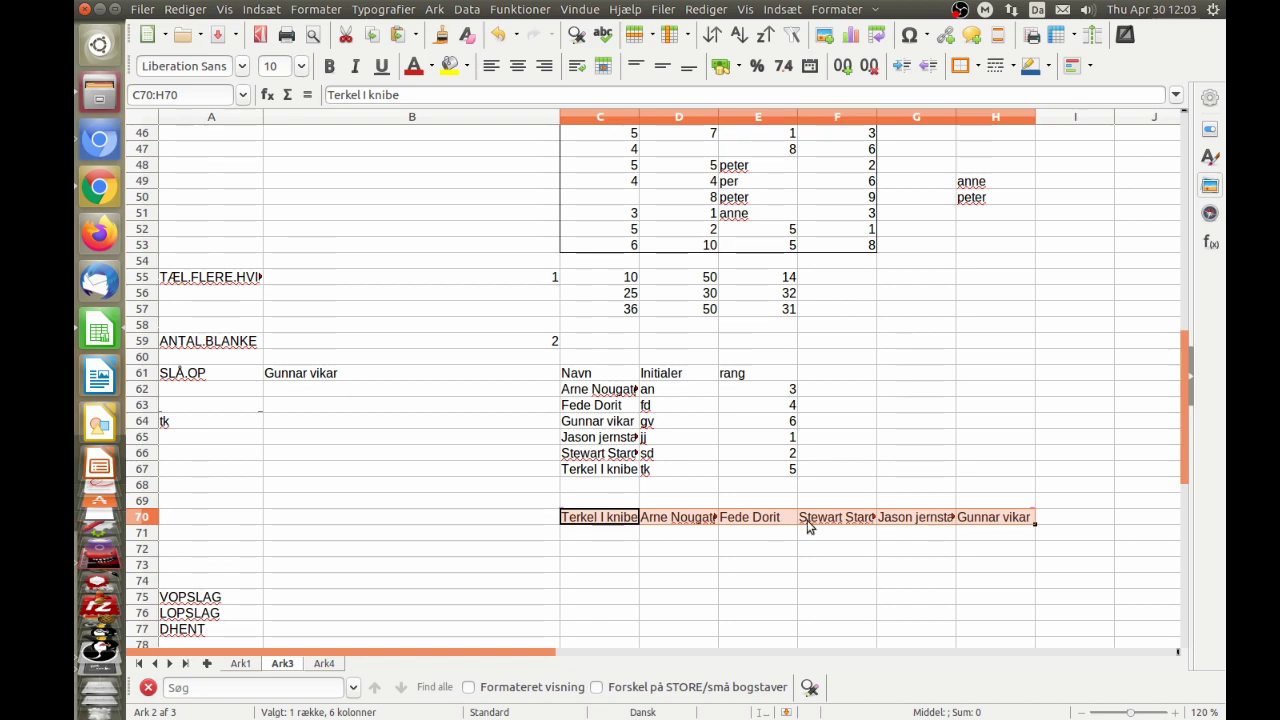
pyautogui.click(463, 12)
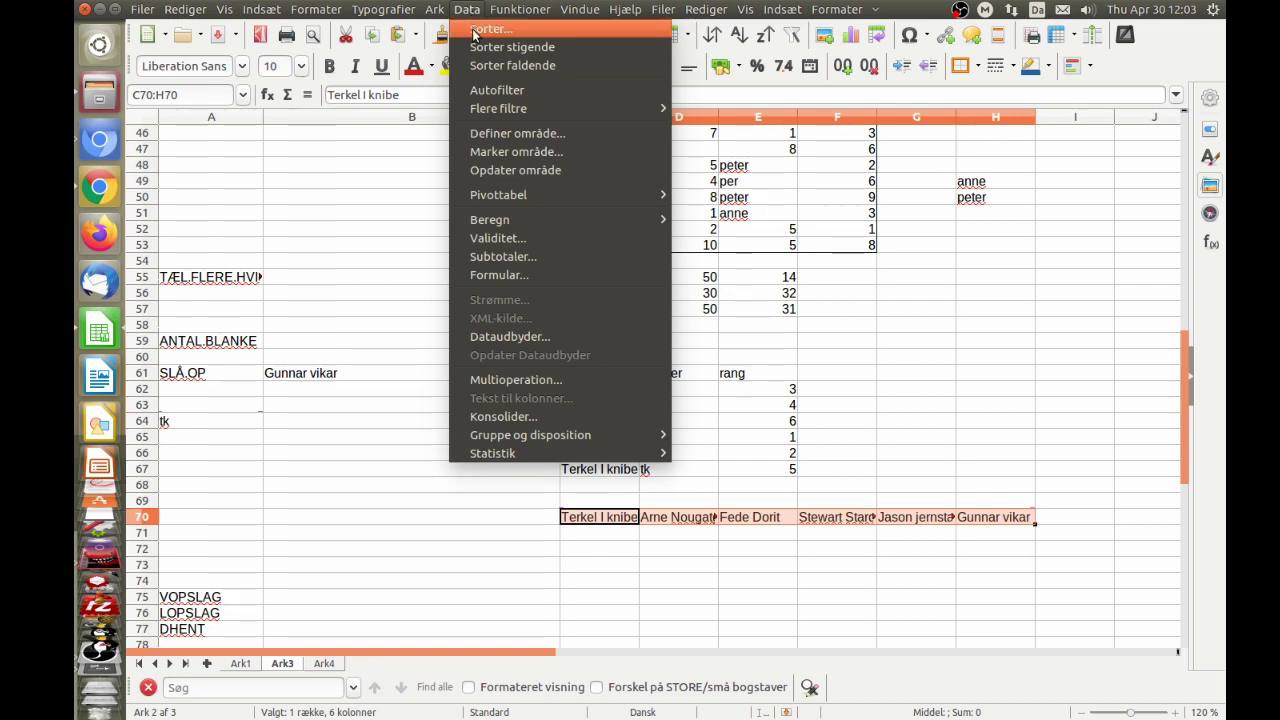
pyautogui.click(474, 32)
# Step: Sort left to right with Række 70 as Sort Key 1
pyautogui.click(518, 191)
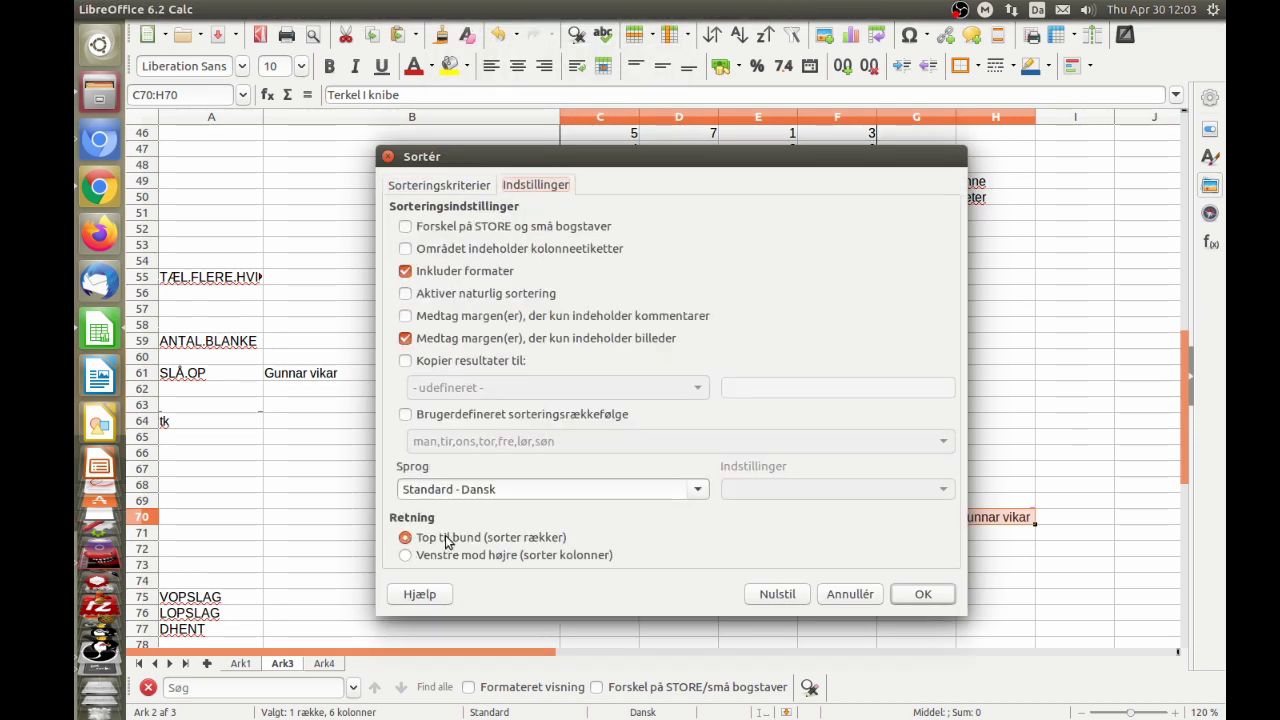
pyautogui.click(408, 556)
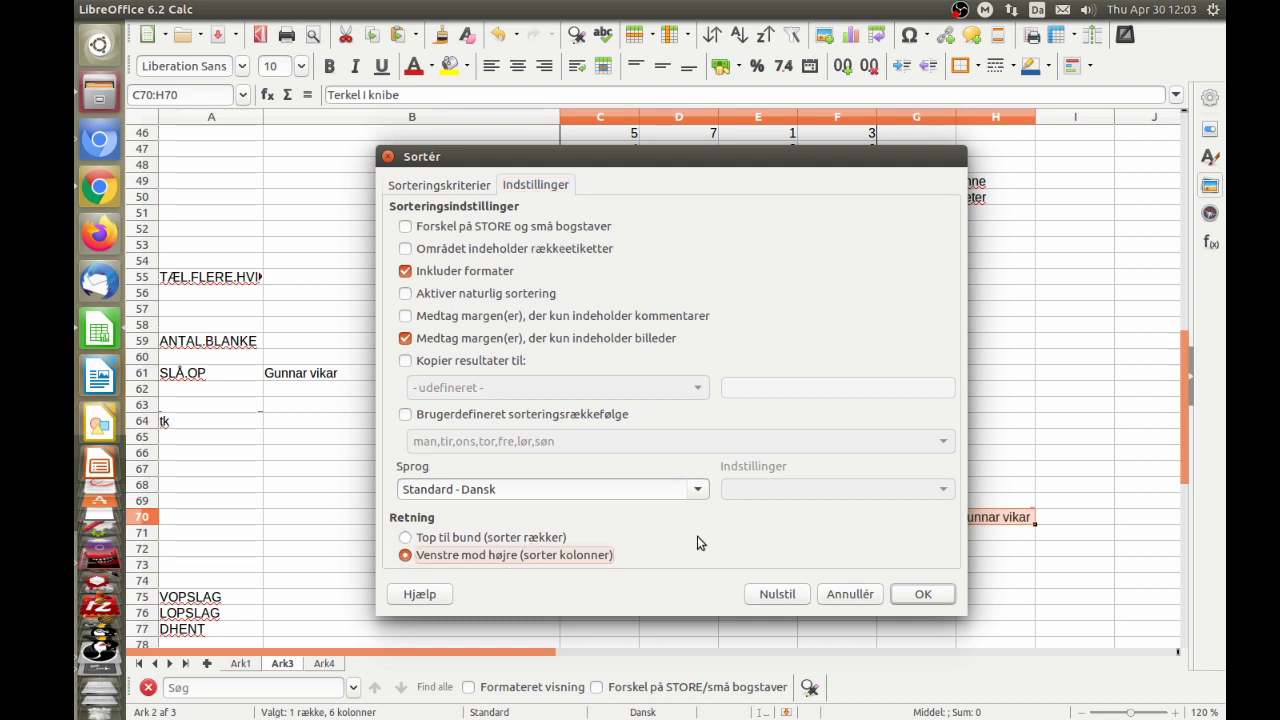
pyautogui.click(925, 595)
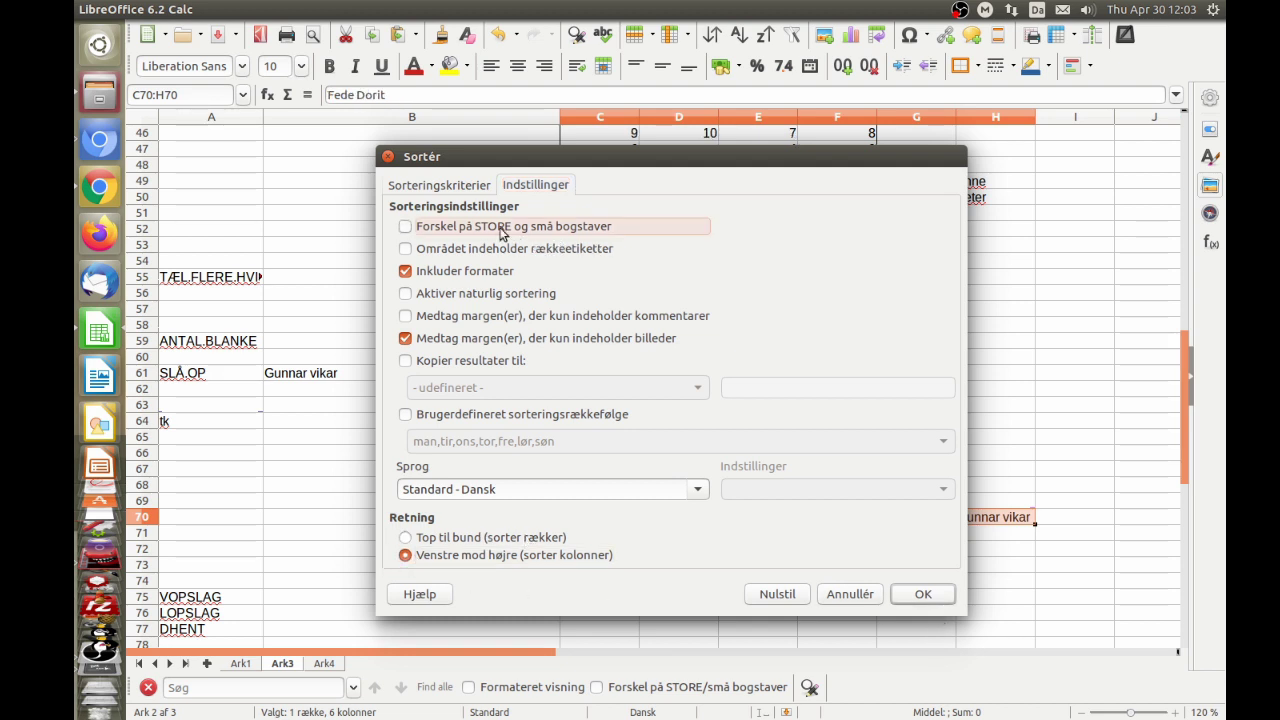
pyautogui.click(443, 187)
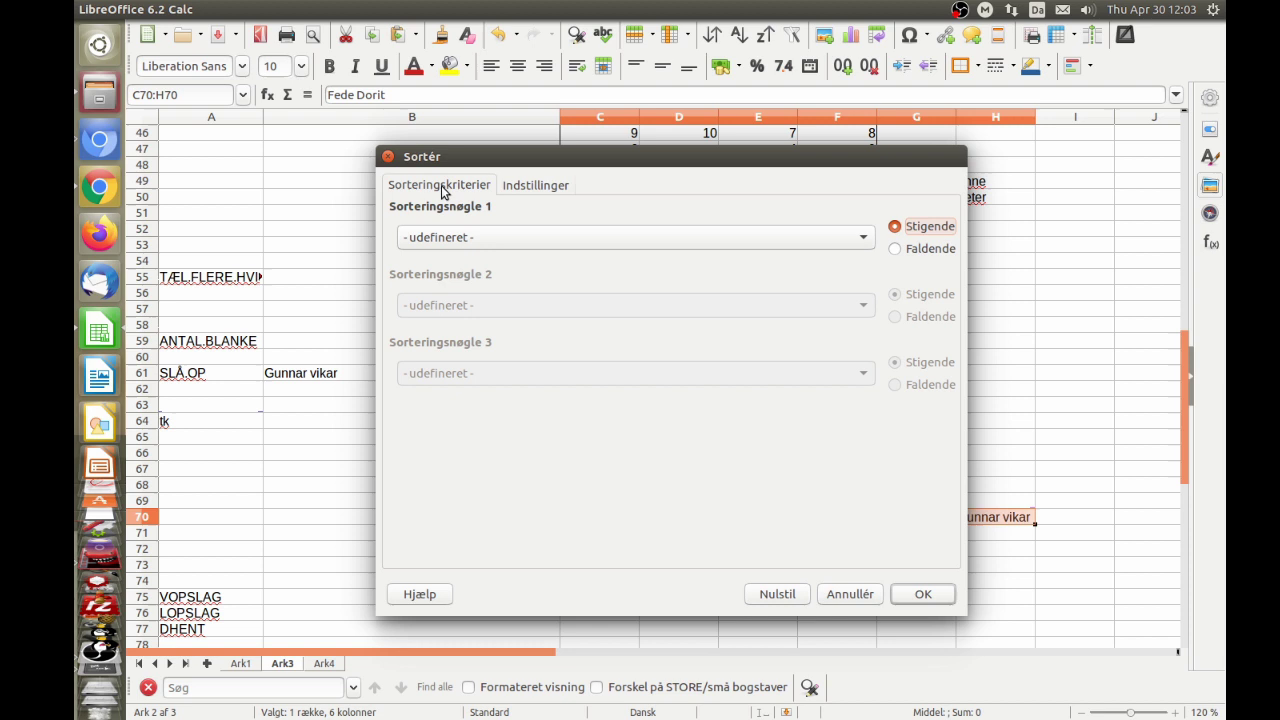
pyautogui.click(457, 235)
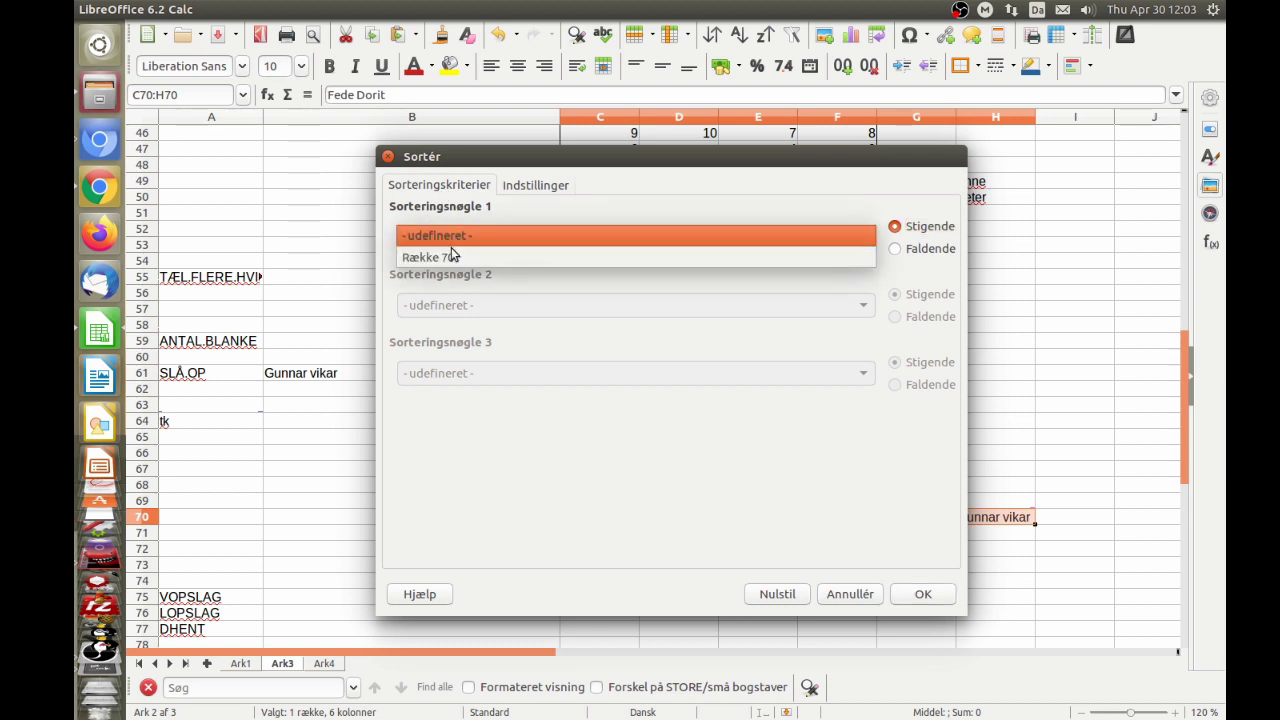
pyautogui.click(448, 260)
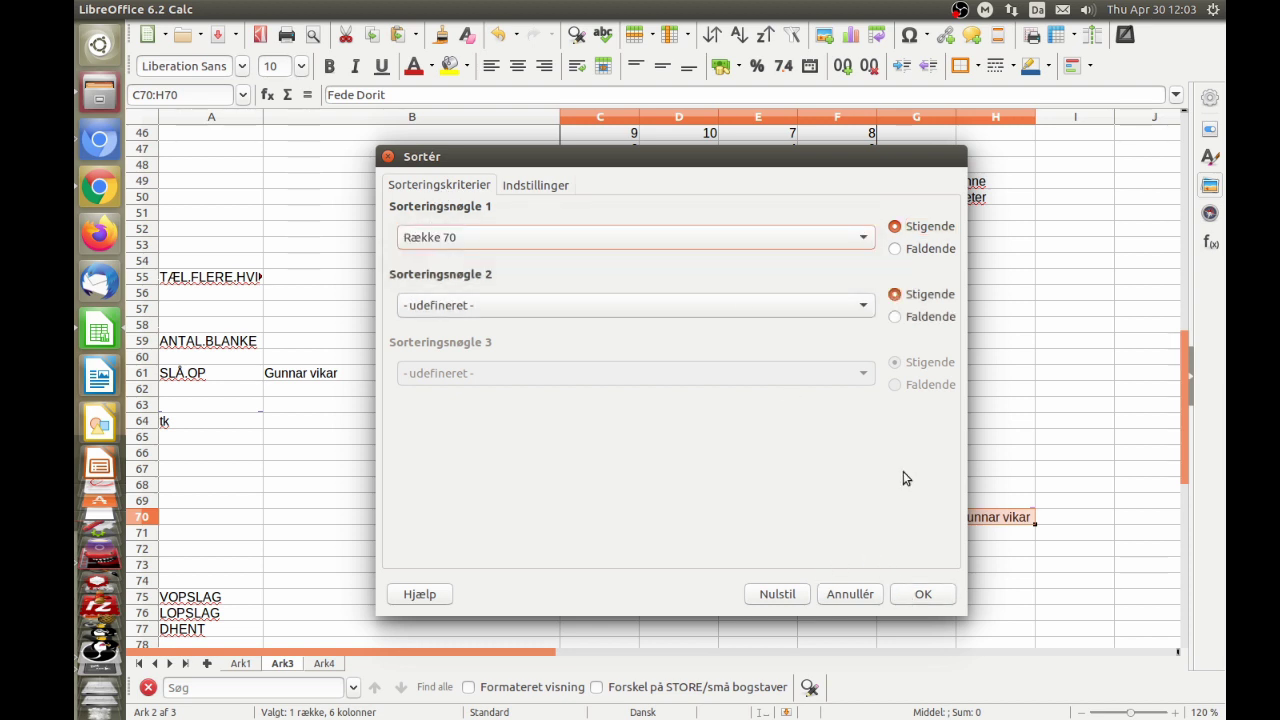
pyautogui.click(923, 594)
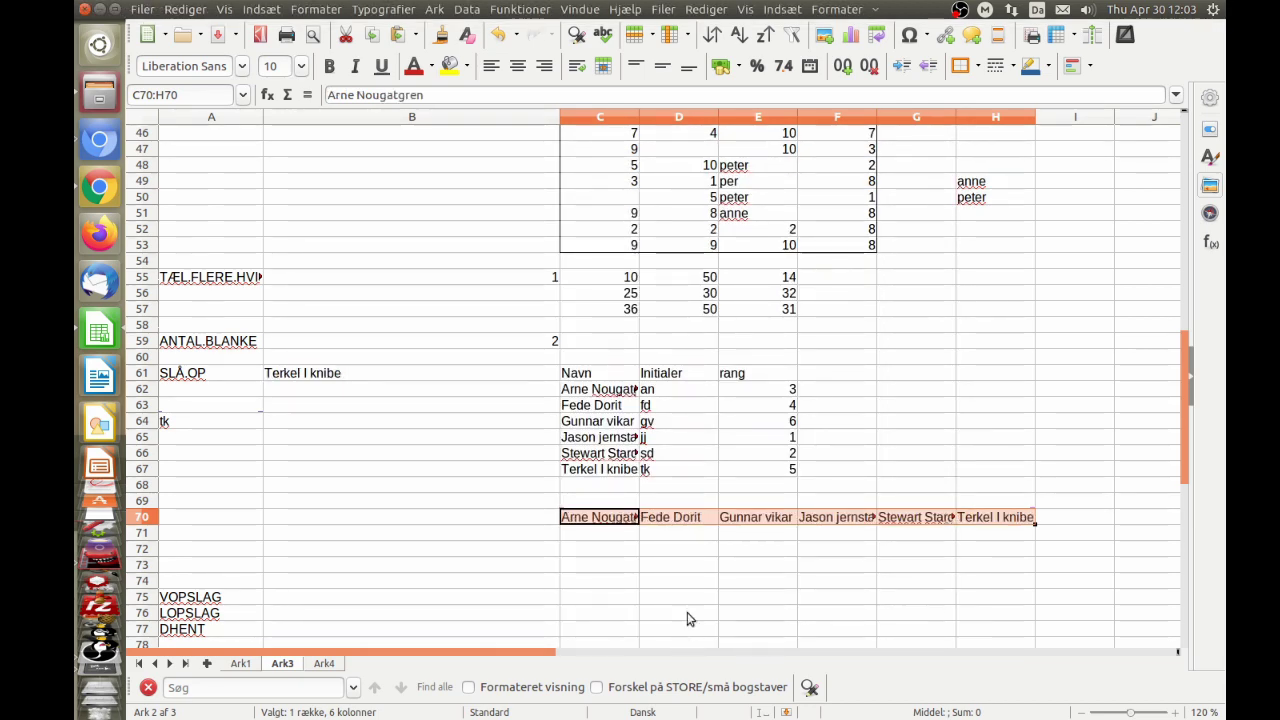
# Step: Enter jj, fd and then sd in A64, and review B61's SLÅ.OP formula unchanged
pyautogui.click(629, 532)
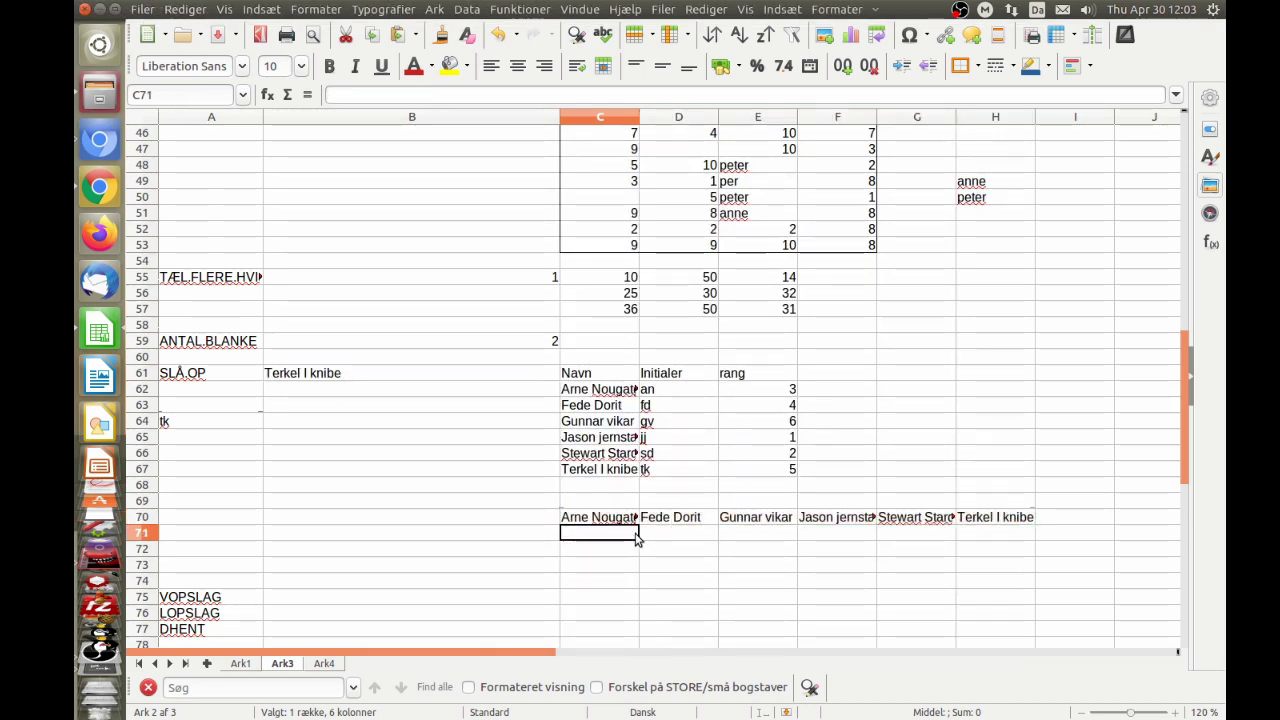
pyautogui.click(201, 423)
pyautogui.write('jj')
pyautogui.press('Return')
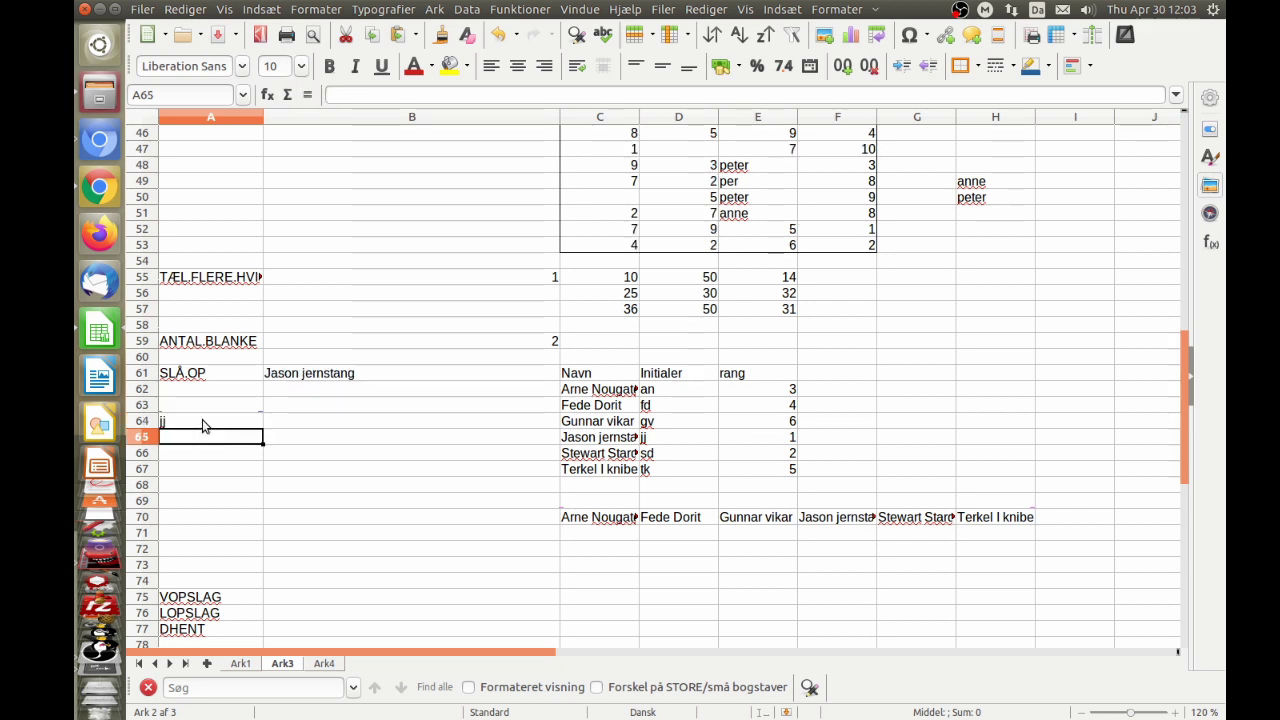
pyautogui.click(202, 421)
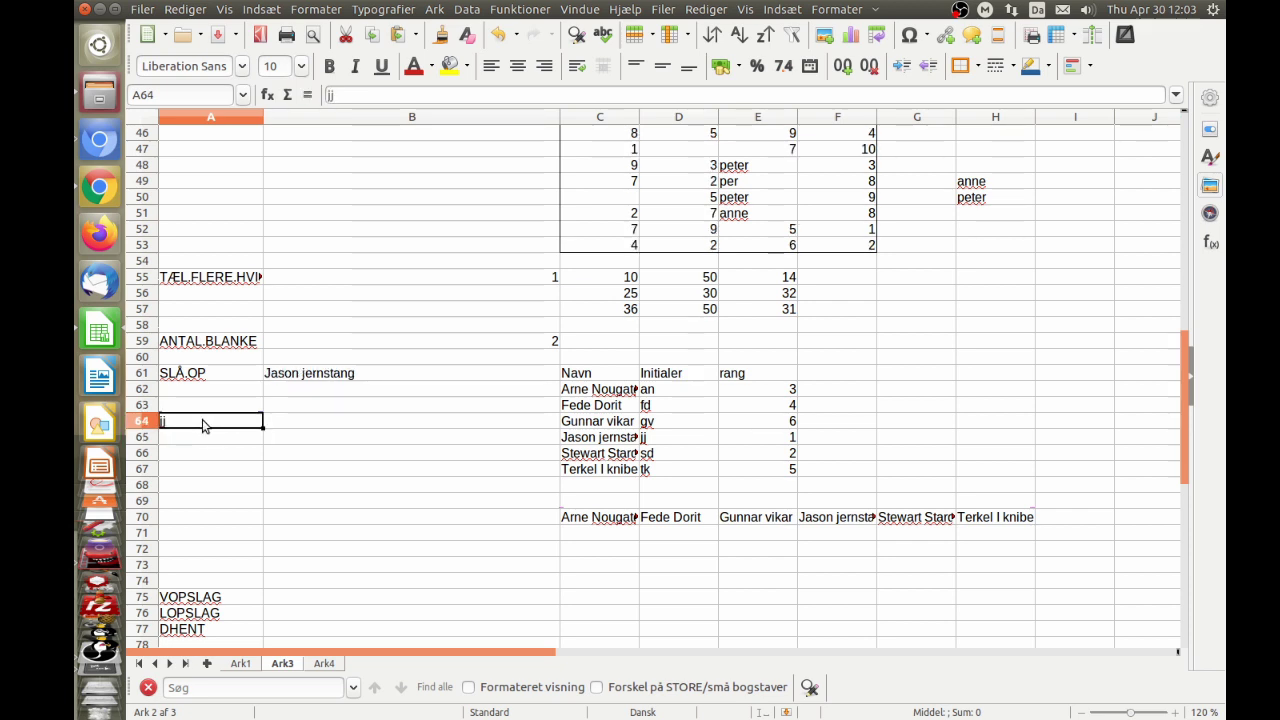
pyautogui.write('fd')
pyautogui.press('Return')
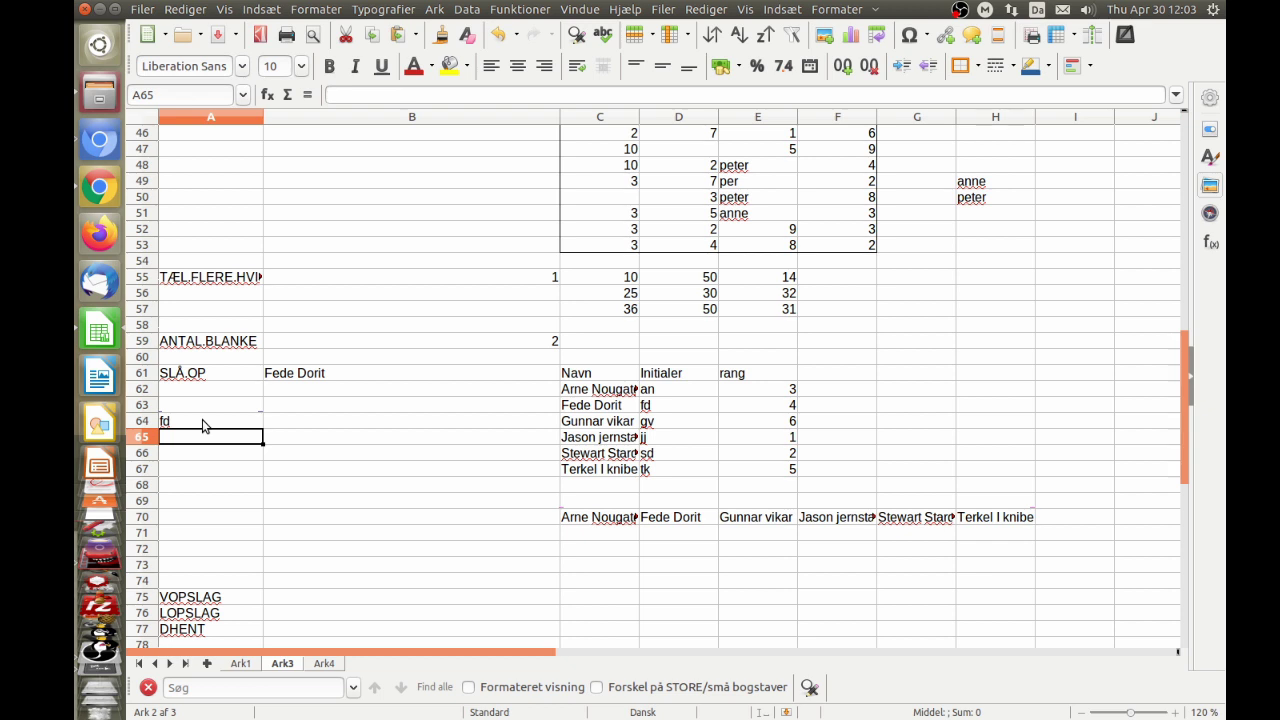
pyautogui.click(202, 425)
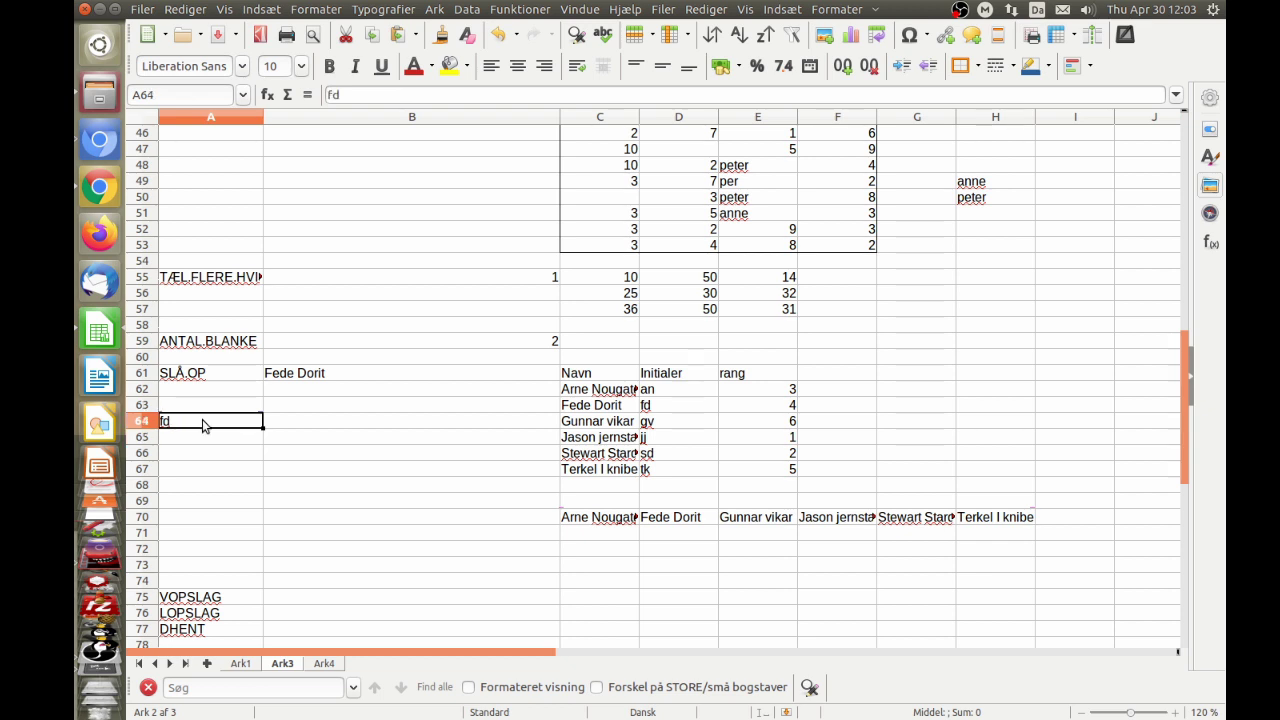
pyautogui.write('sd')
pyautogui.press('Return')
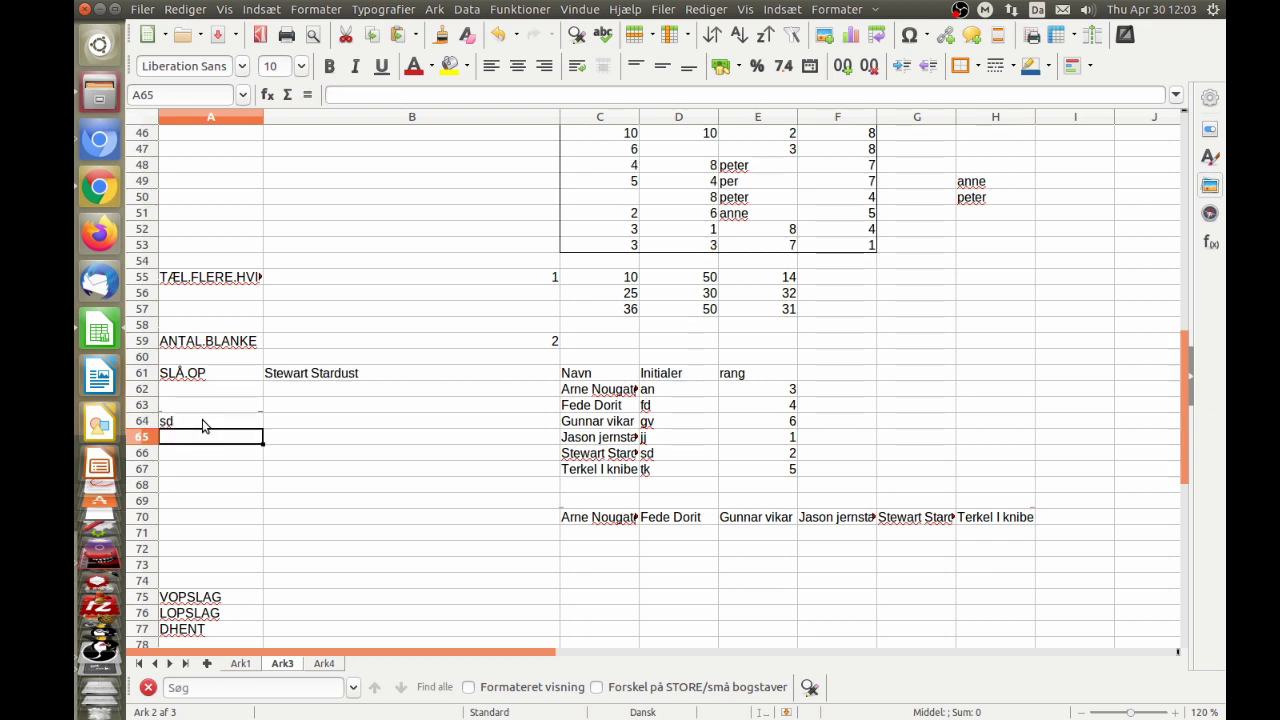
pyautogui.doubleClick(340, 374)
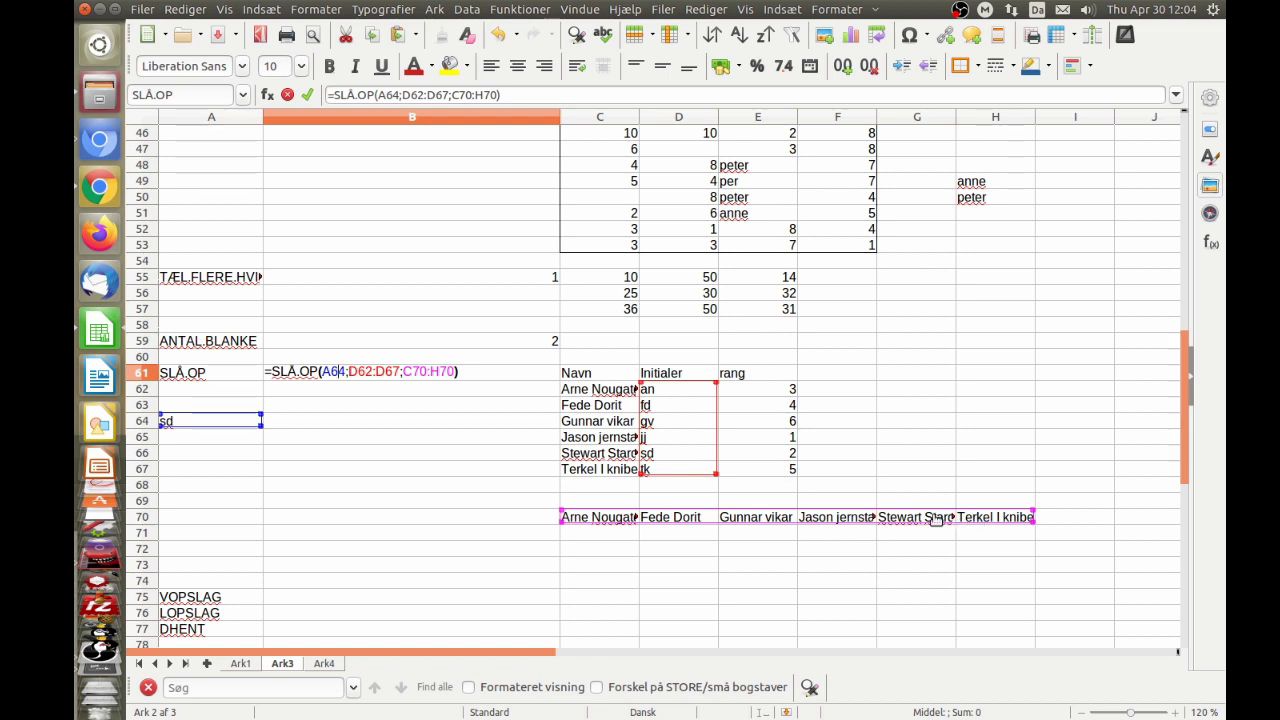
pyautogui.press('Return')
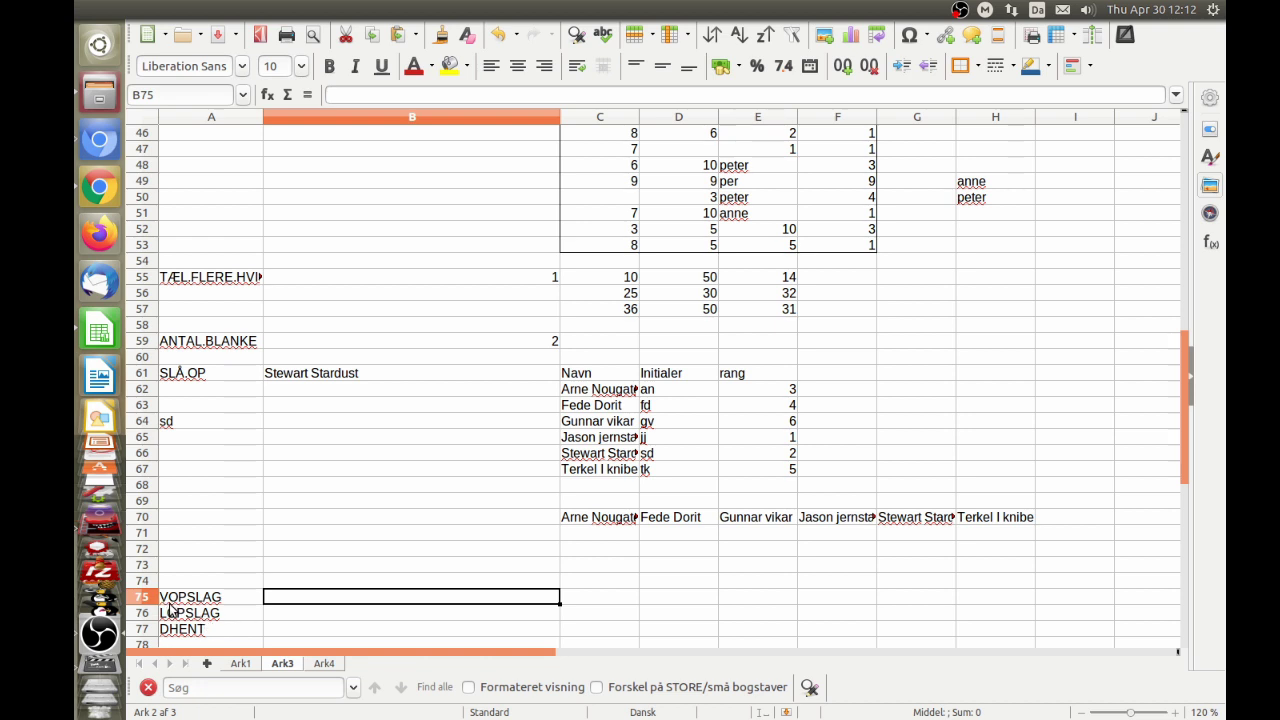
# Step: Drag the VOPSLAG and LOPSLAG labels from A75:A76 up into A72:A73
pyautogui.moveTo(169, 602); pyautogui.dragTo(177, 610)
pyautogui.moveTo(178, 605); pyautogui.dragTo(190, 556)
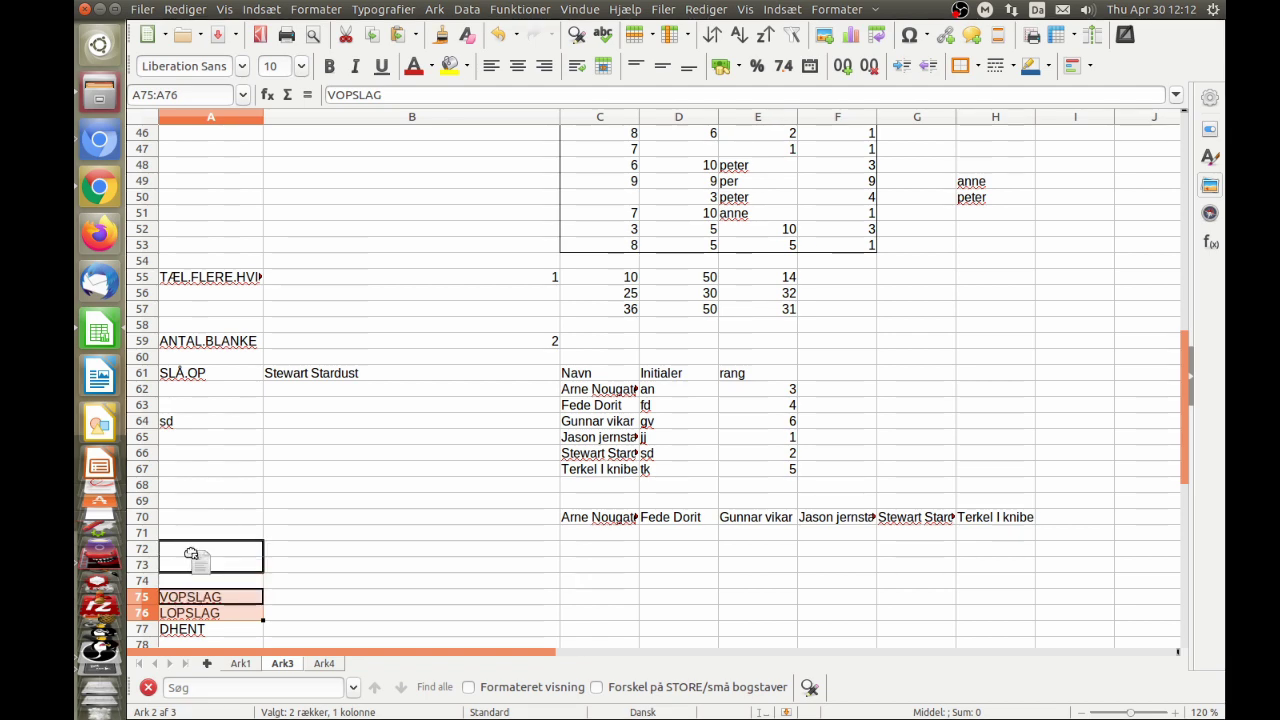
pyautogui.click(194, 553)
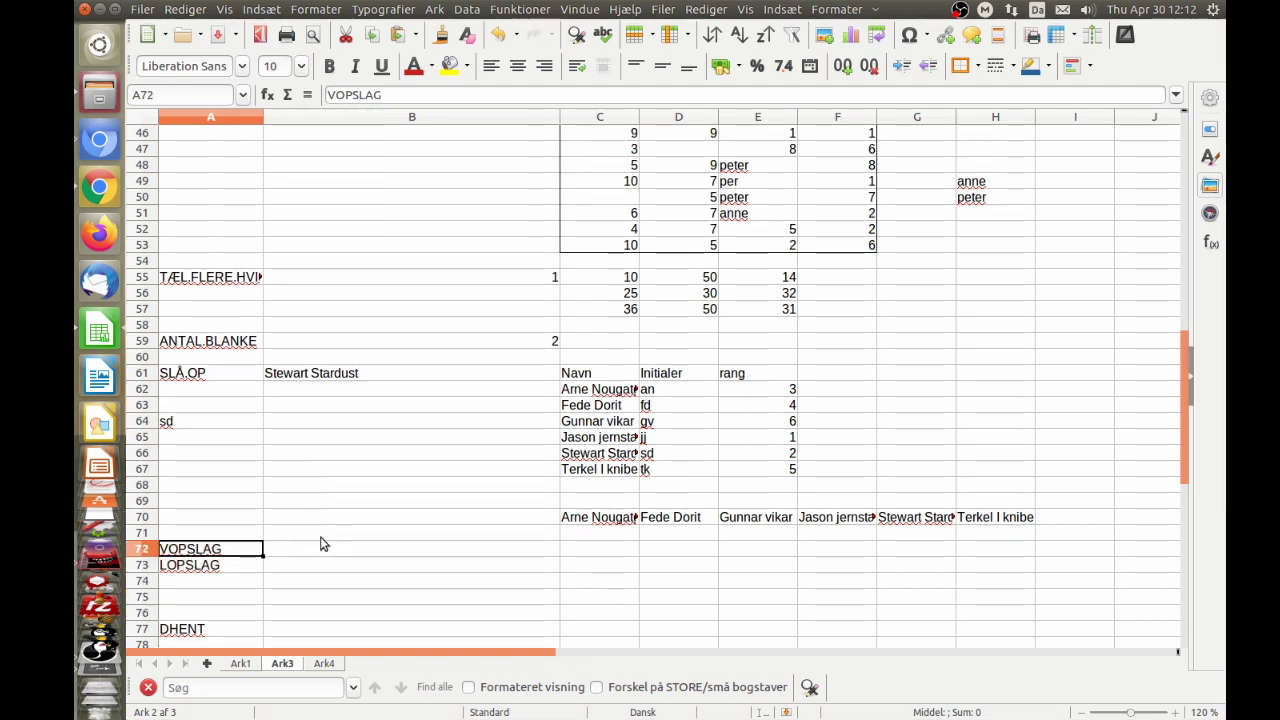
pyautogui.moveTo(598, 390)
pyautogui.mouseDown()
pyautogui.moveTo(692, 462)
pyautogui.moveTo(761, 477)
pyautogui.mouseUp()
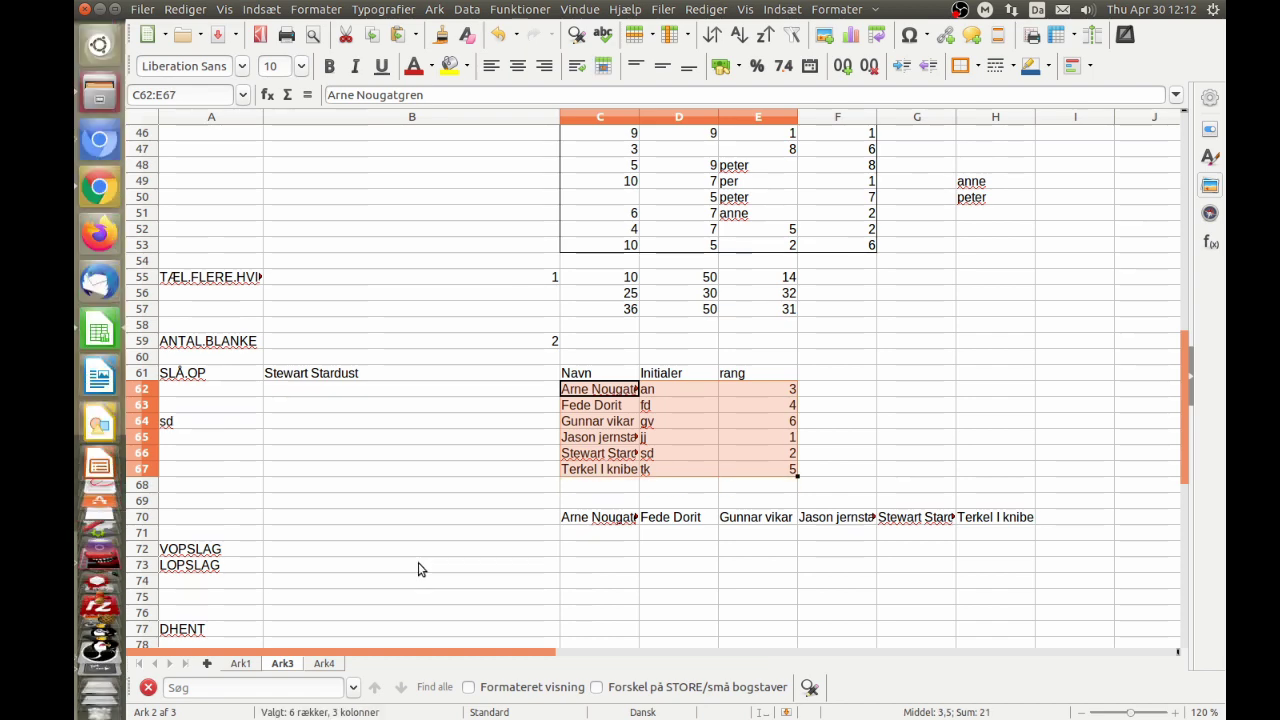
pyautogui.click(372, 550)
pyautogui.click(340, 567)
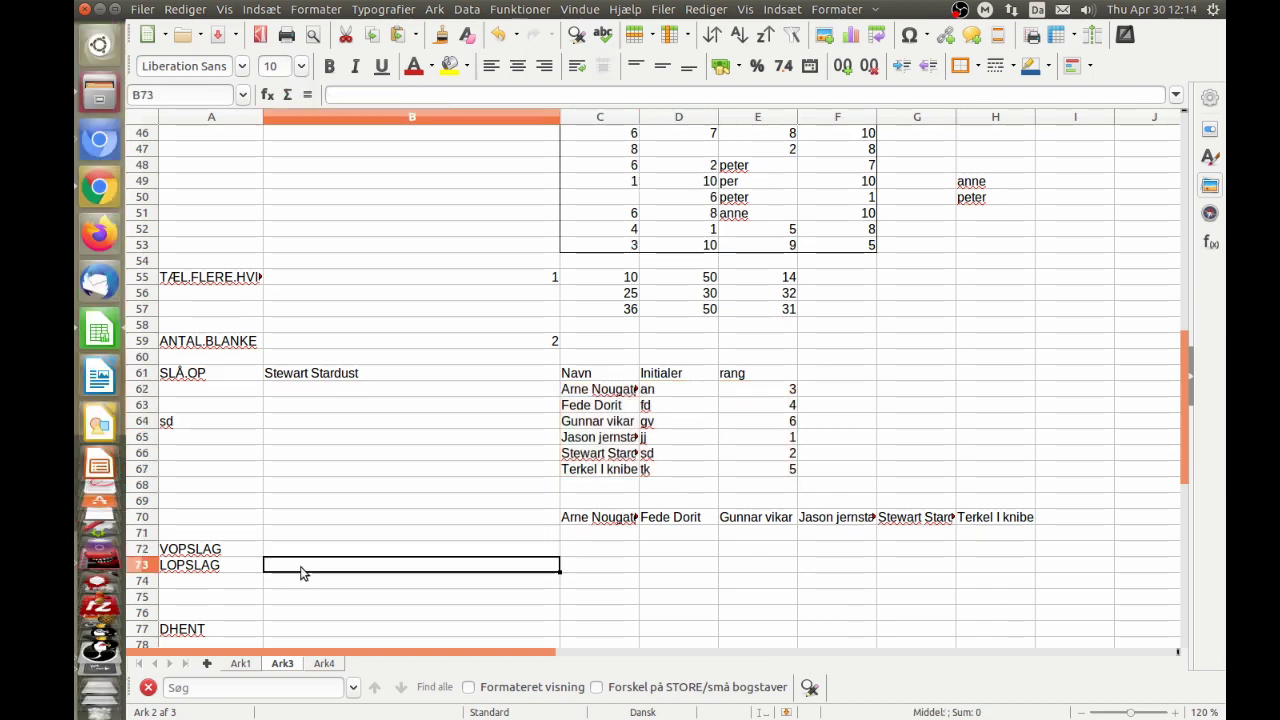
# Step: Enter =LOPSLAG(C73;C62:E67;3) in B73
pyautogui.write('=')
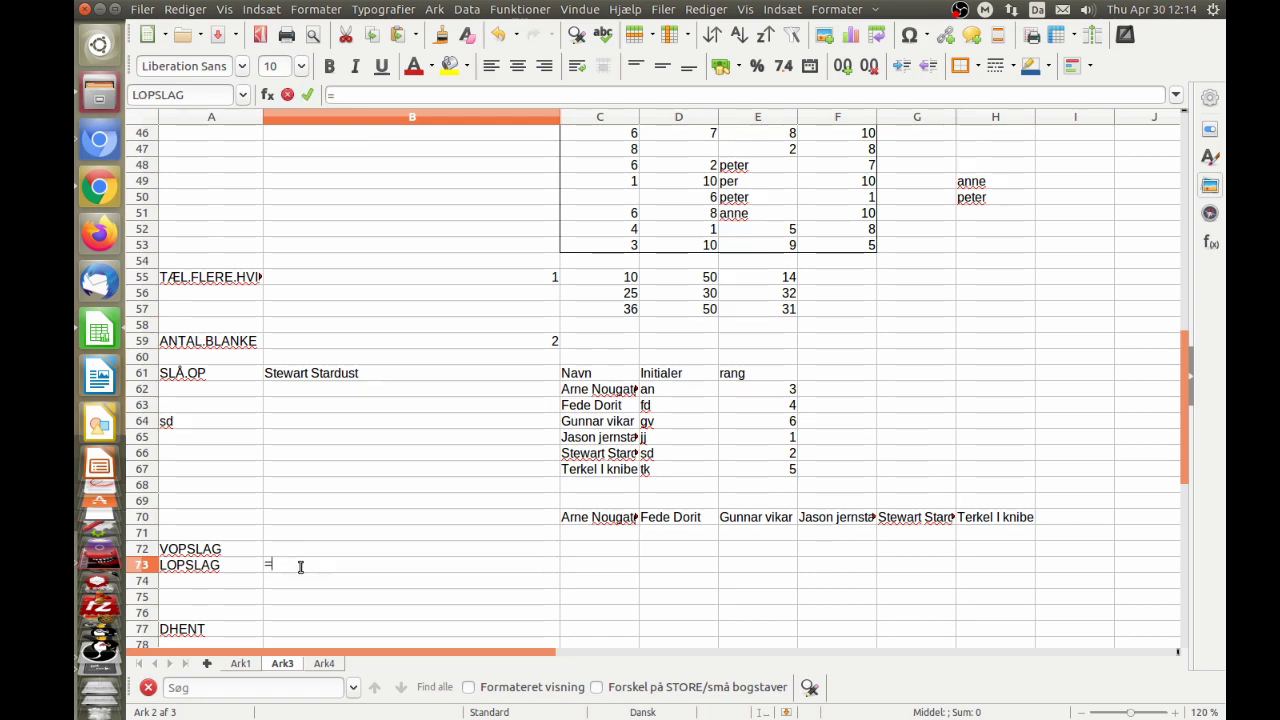
pyautogui.write('LOPSLAG')
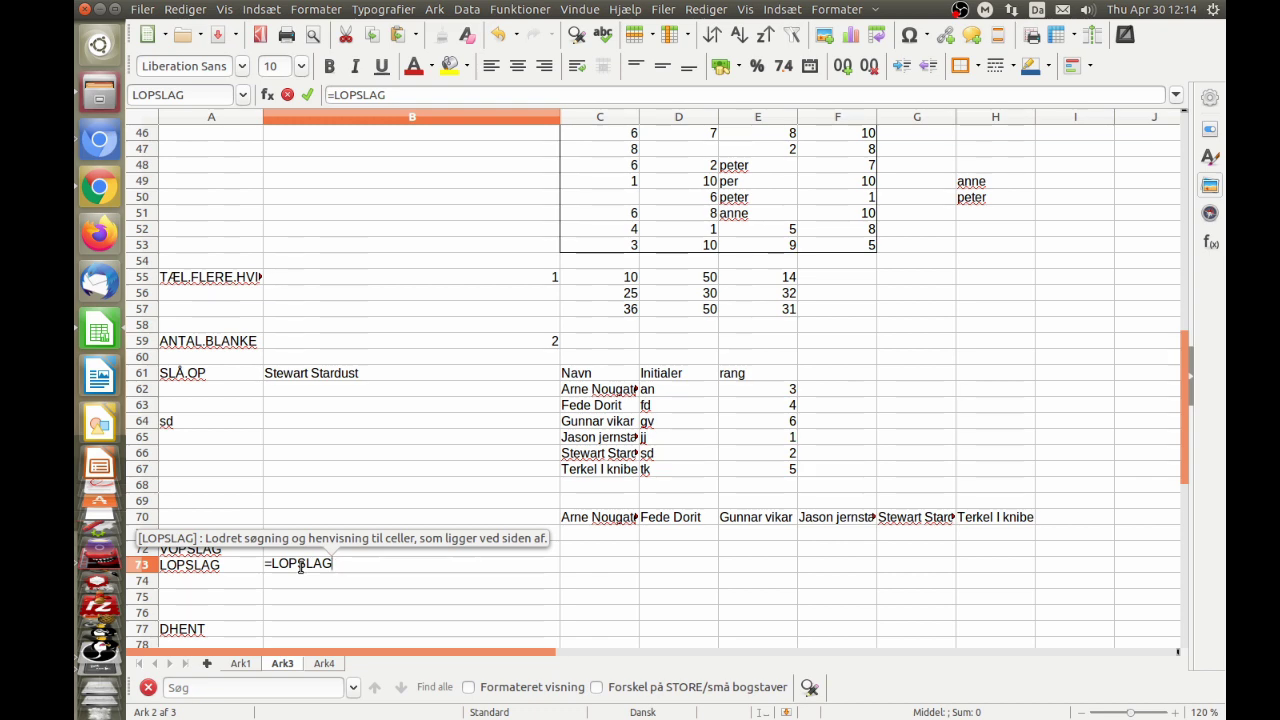
pyautogui.write('(')
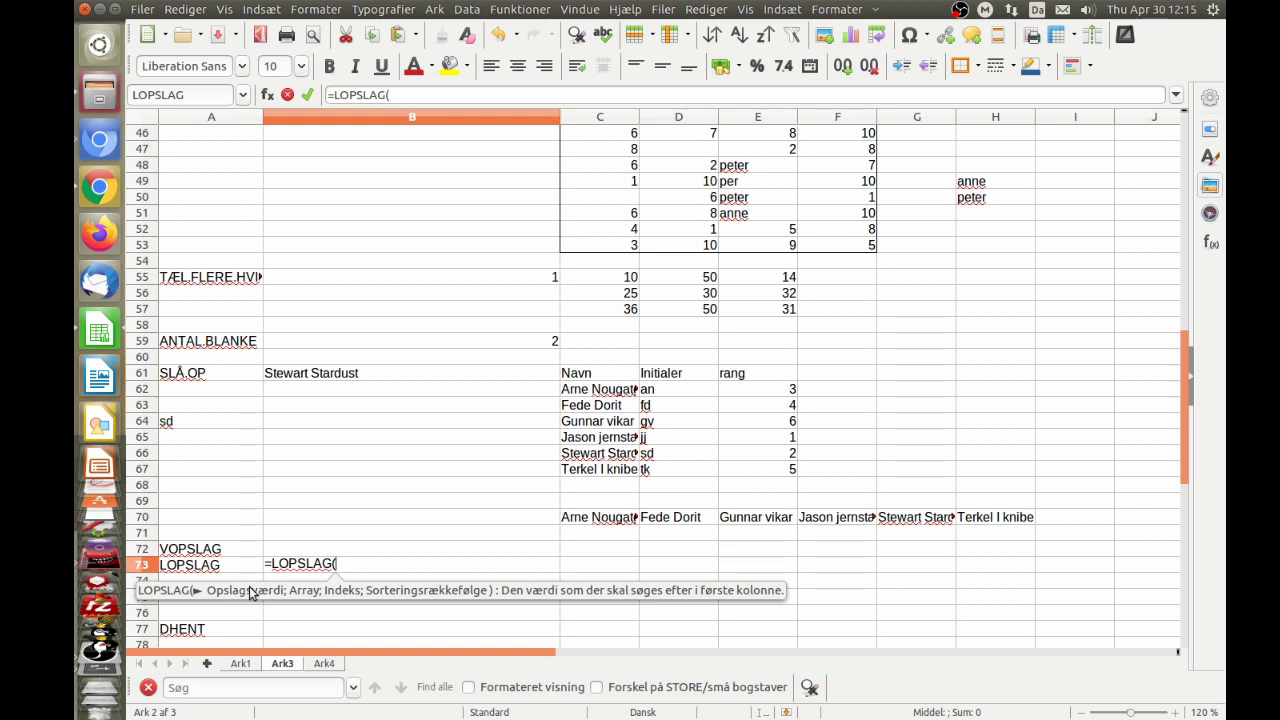
pyautogui.click(600, 568)
pyautogui.write(';')
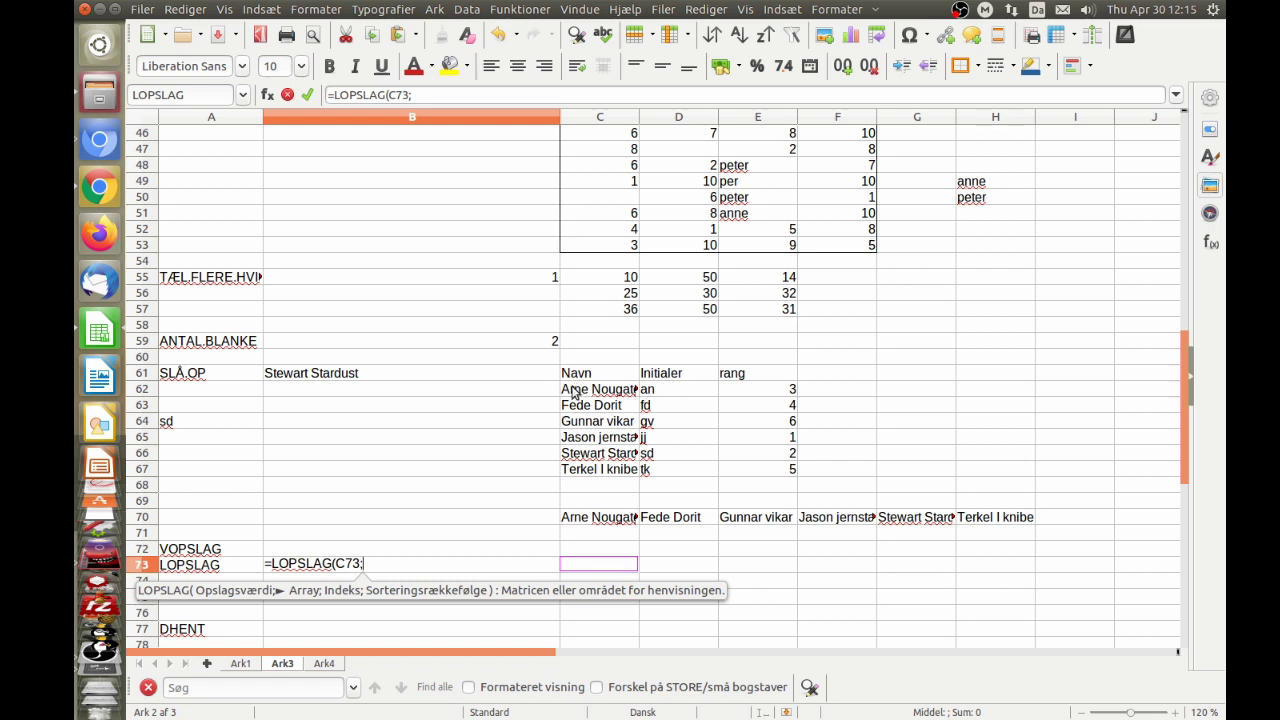
pyautogui.moveTo(573, 392); pyautogui.dragTo(773, 522)
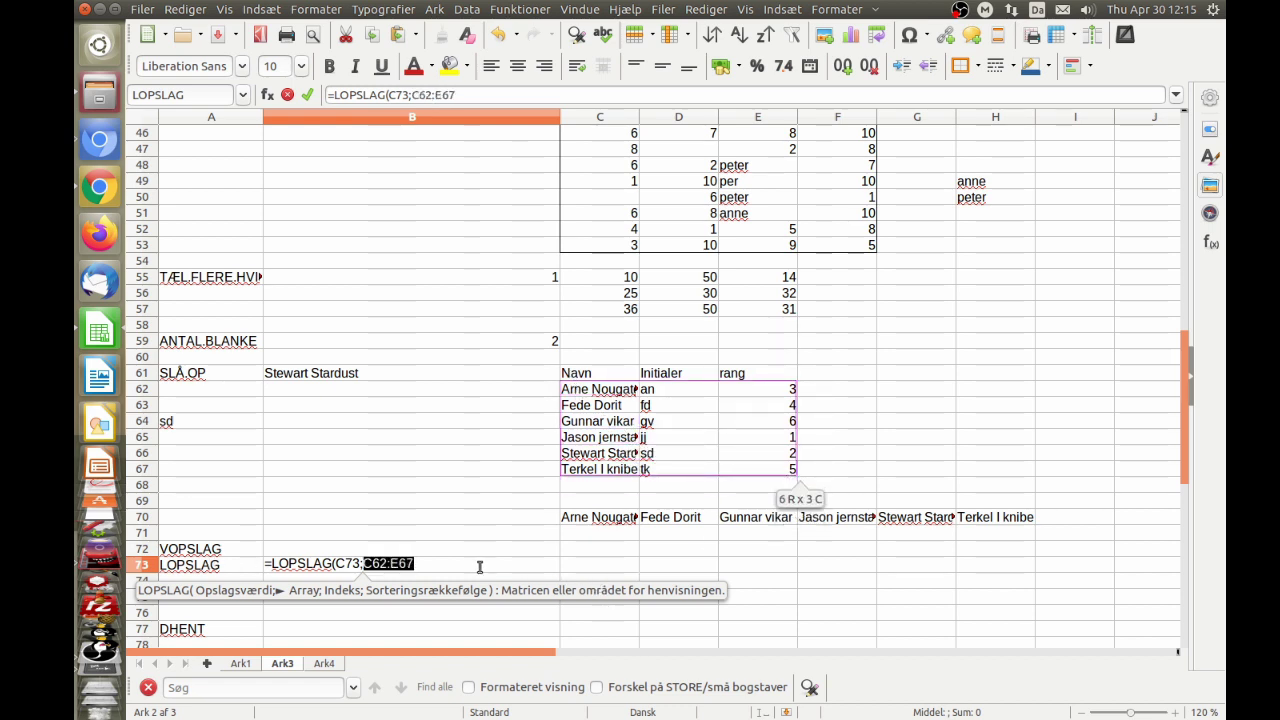
pyautogui.write(';')
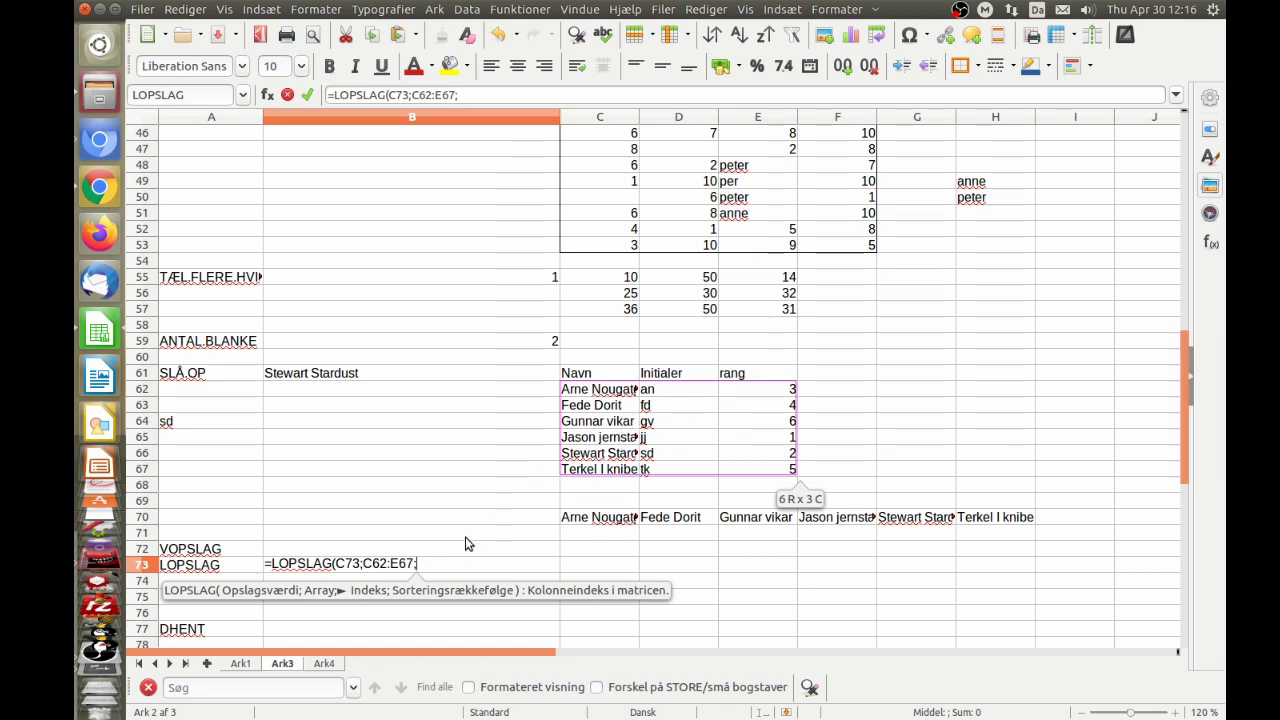
pyautogui.write('3')
pyautogui.press('Return')
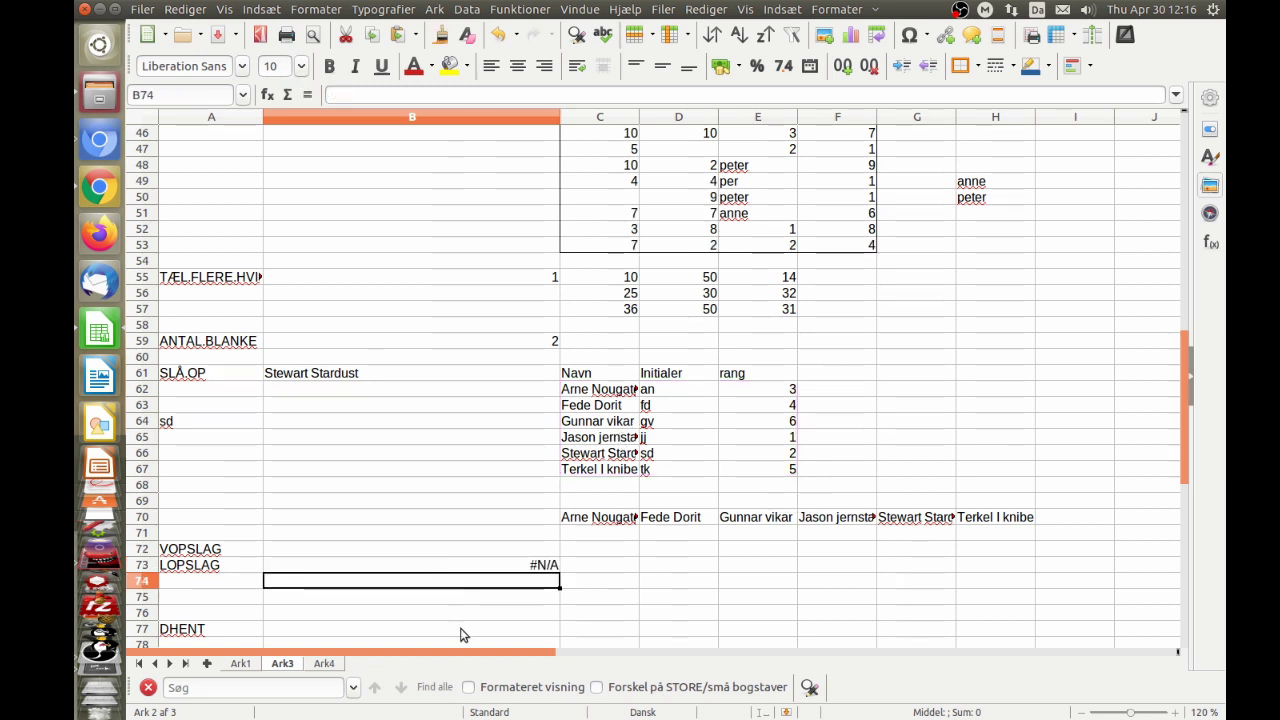
pyautogui.press('Up')
# Step: Enter a name from the table in C73, first typing Arn, then an autocompleted name
pyautogui.click(610, 567)
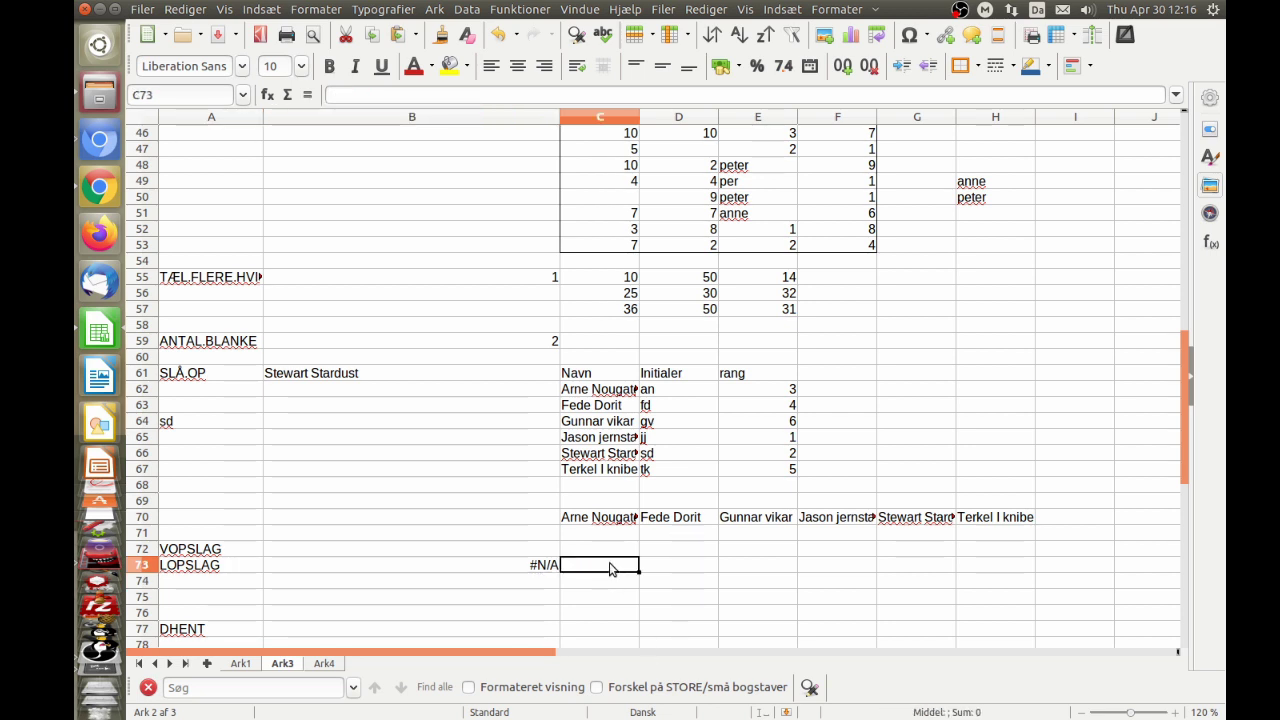
pyautogui.write('Arn')
pyautogui.press('Return')
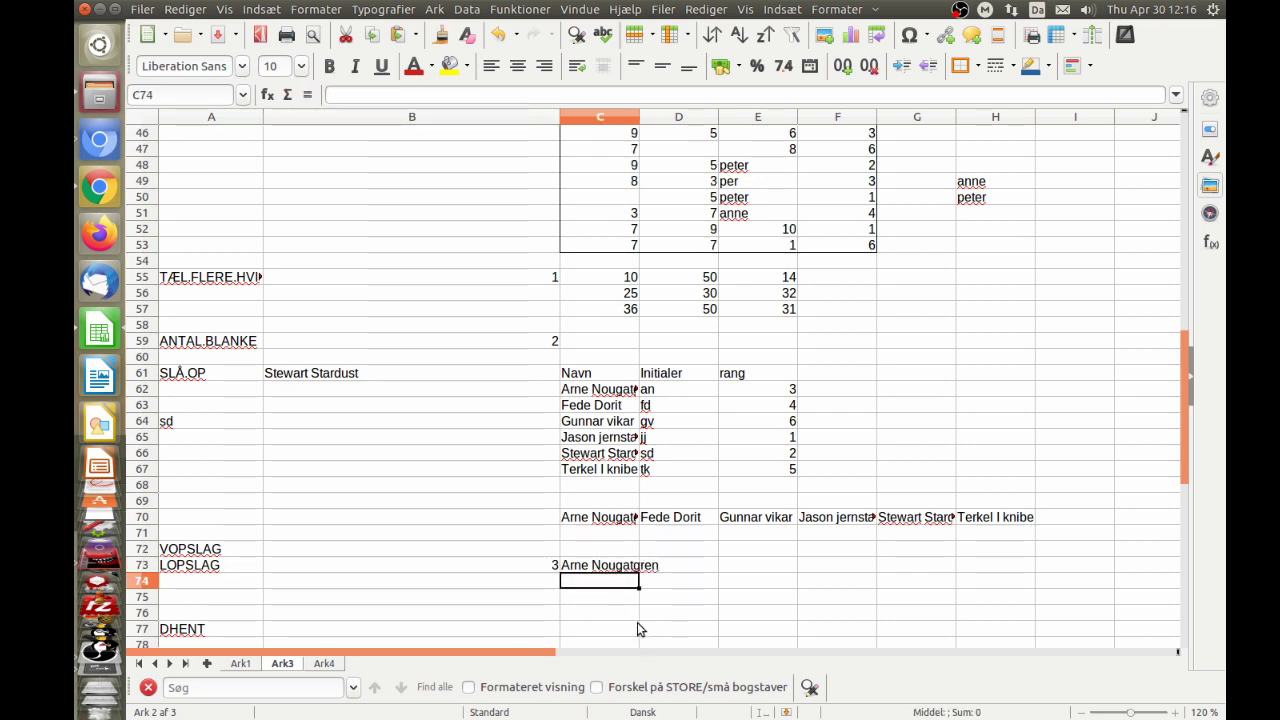
pyautogui.press('Up')
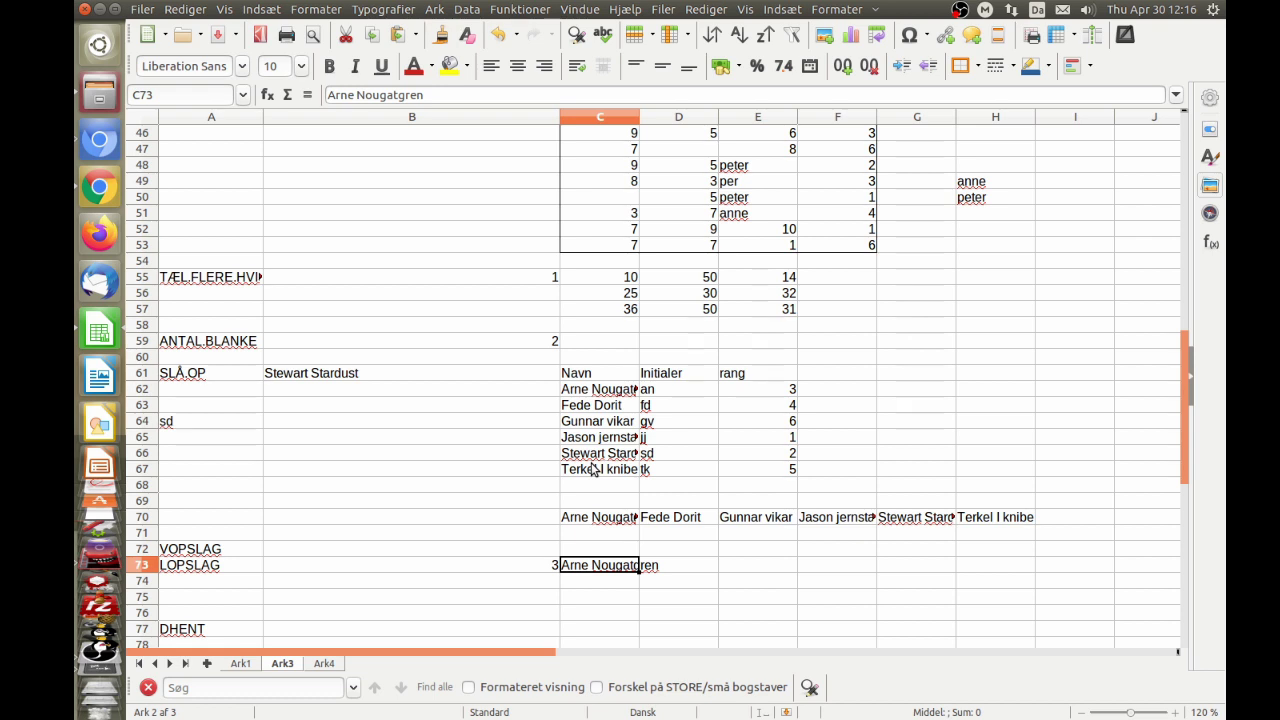
pyautogui.write('jas')
pyautogui.press('Return')
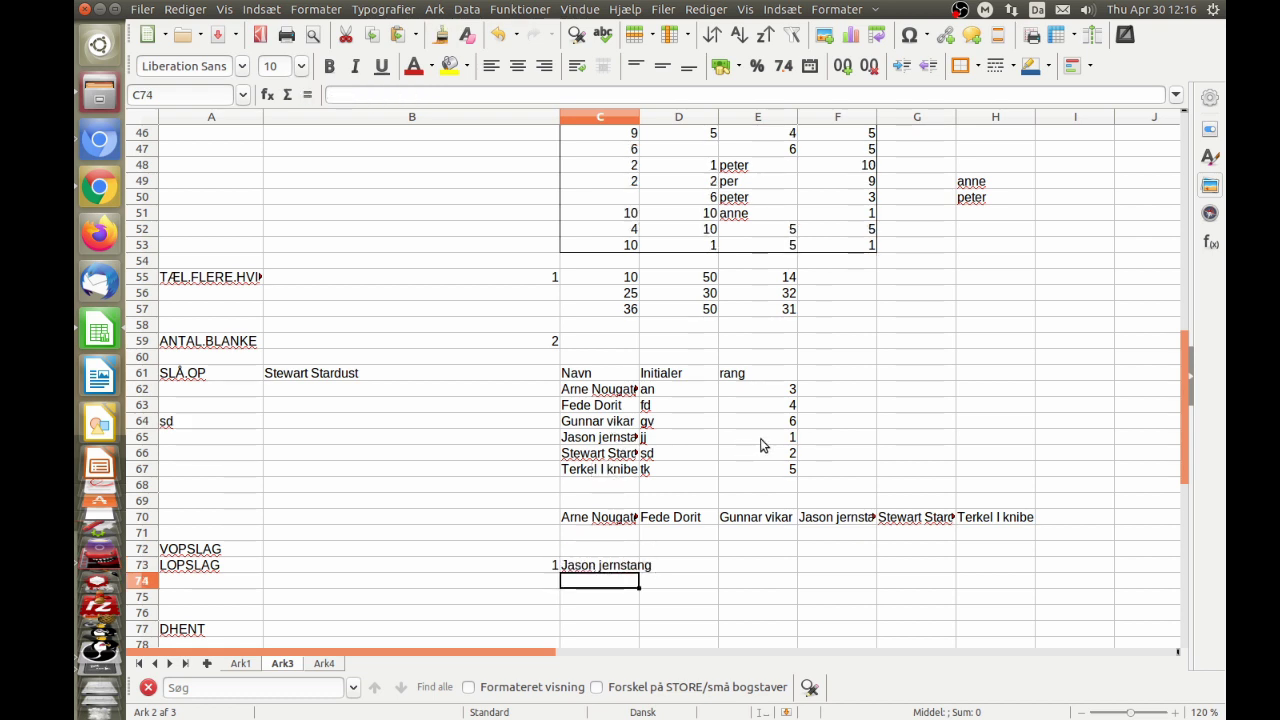
# Step: Enter the initials gv, jj and finally sd in C73, so B73 returns 1
pyautogui.press('Up')
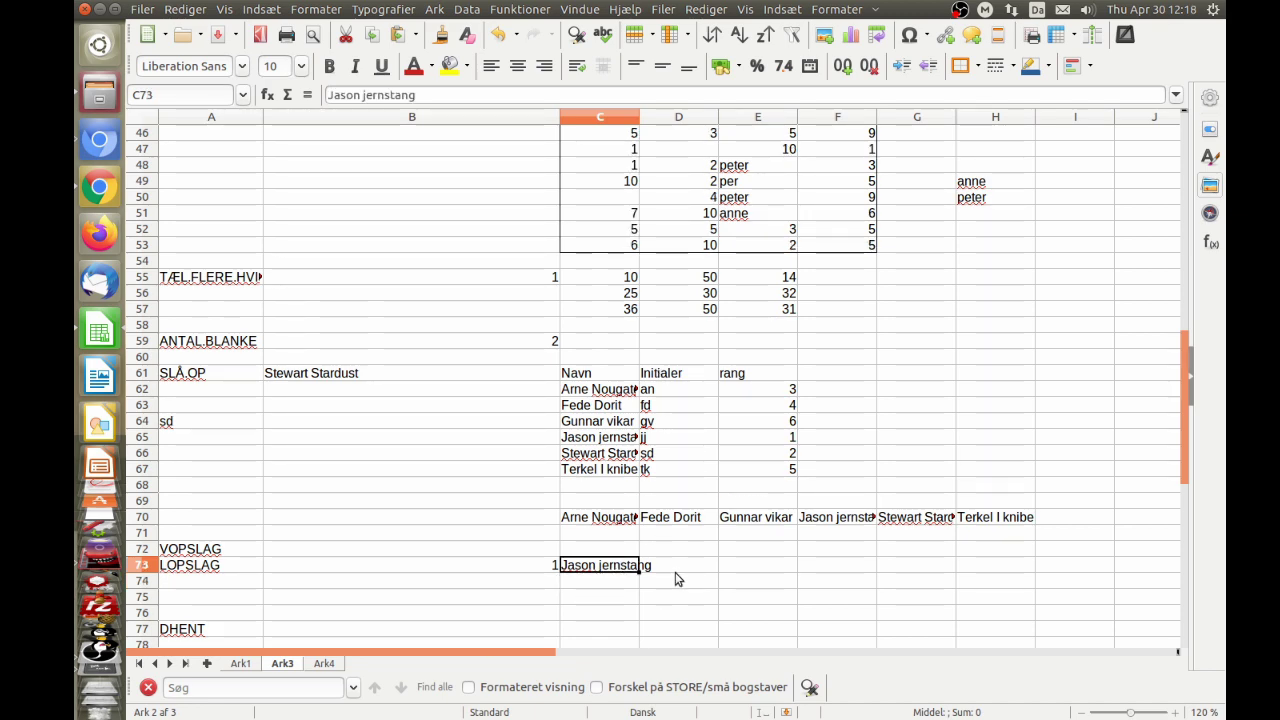
pyautogui.write('gv')
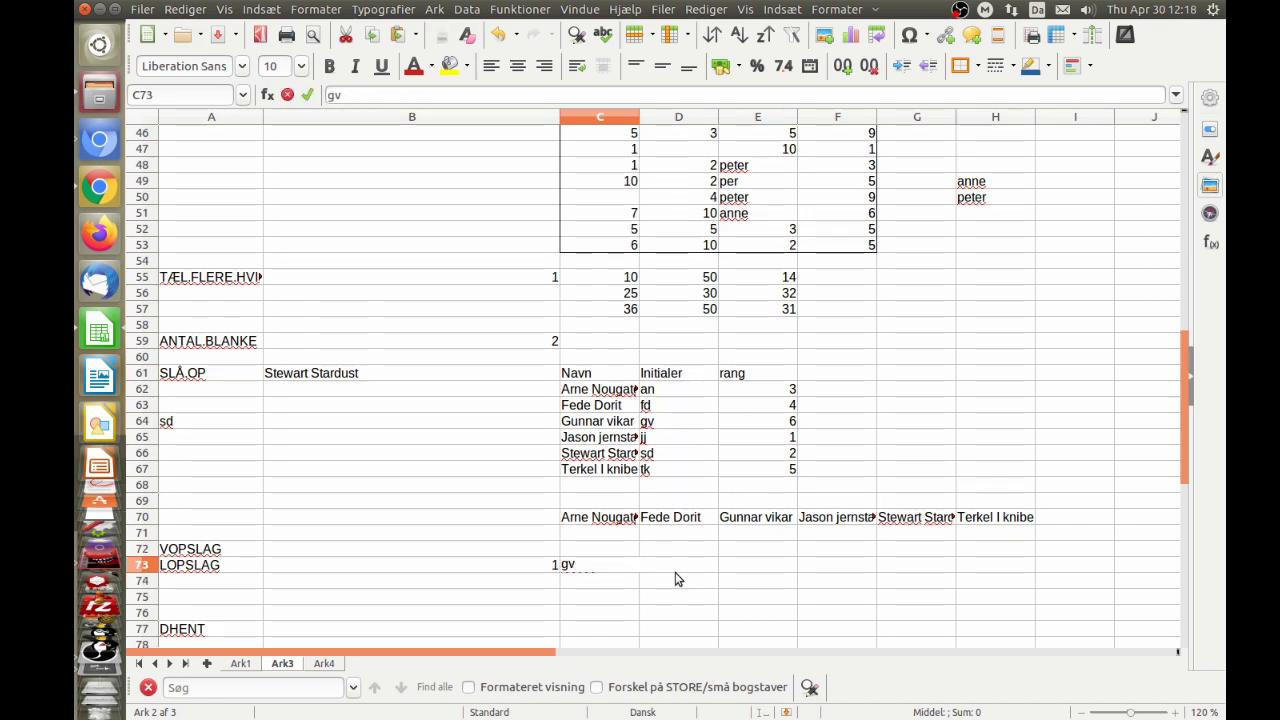
pyautogui.press('Return')
pyautogui.press('Up')
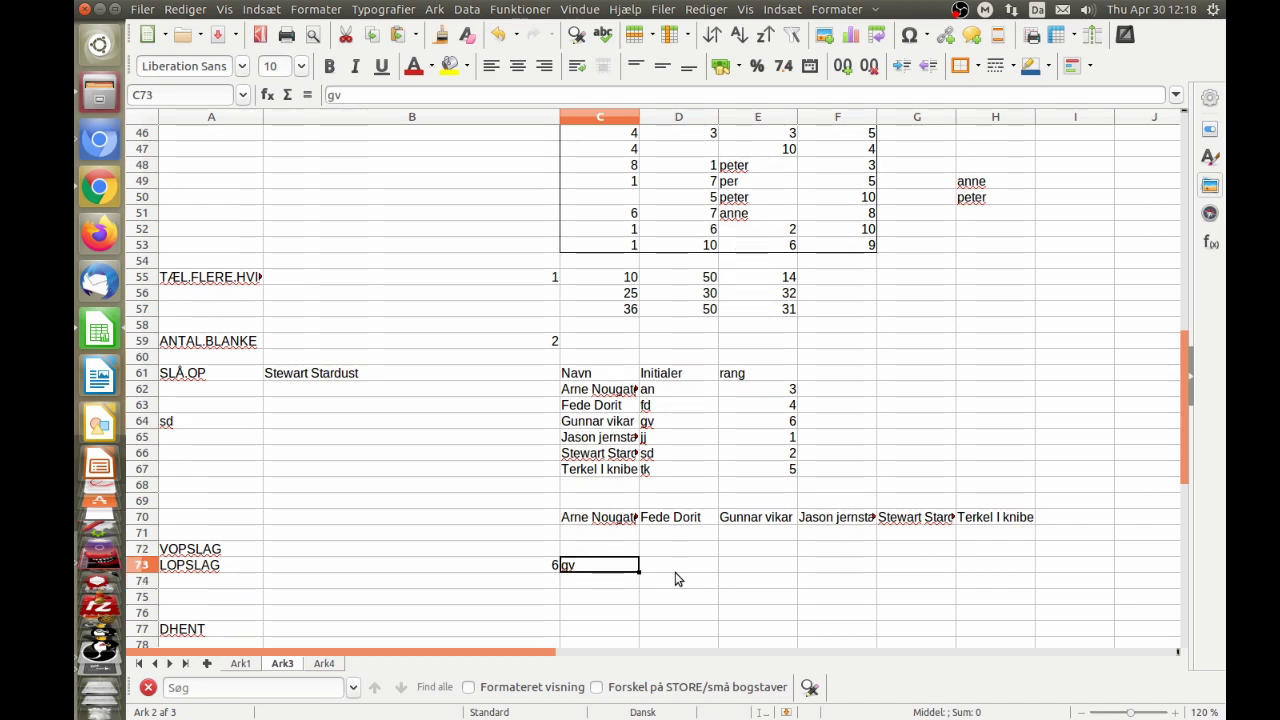
pyautogui.write('jj')
pyautogui.press('Return')
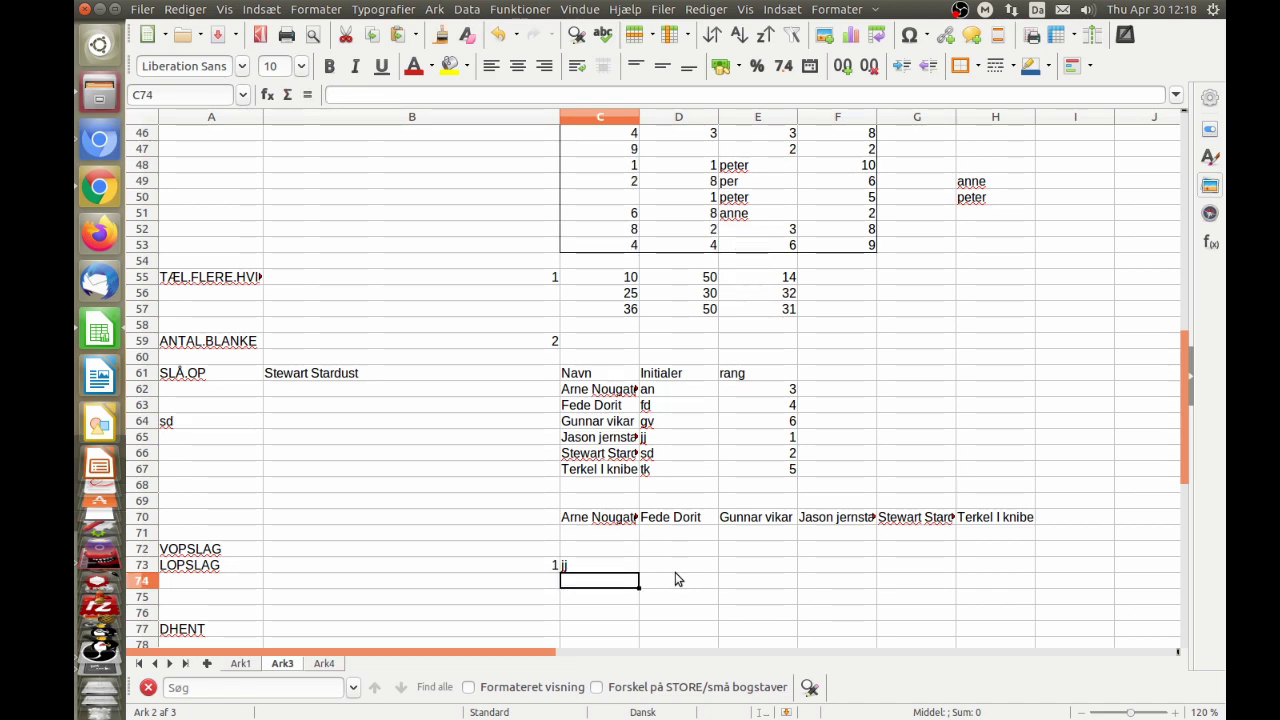
pyautogui.press('Up')
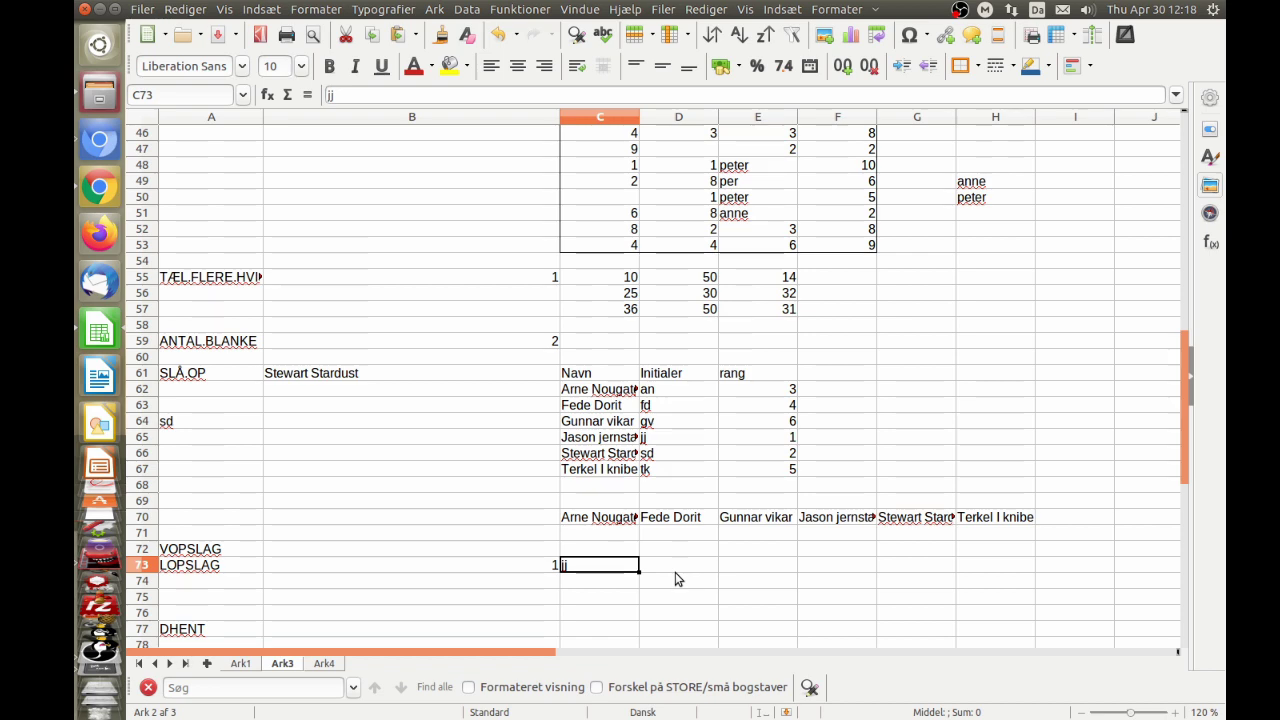
pyautogui.write('sd')
pyautogui.press('Return')
pyautogui.press('Up')
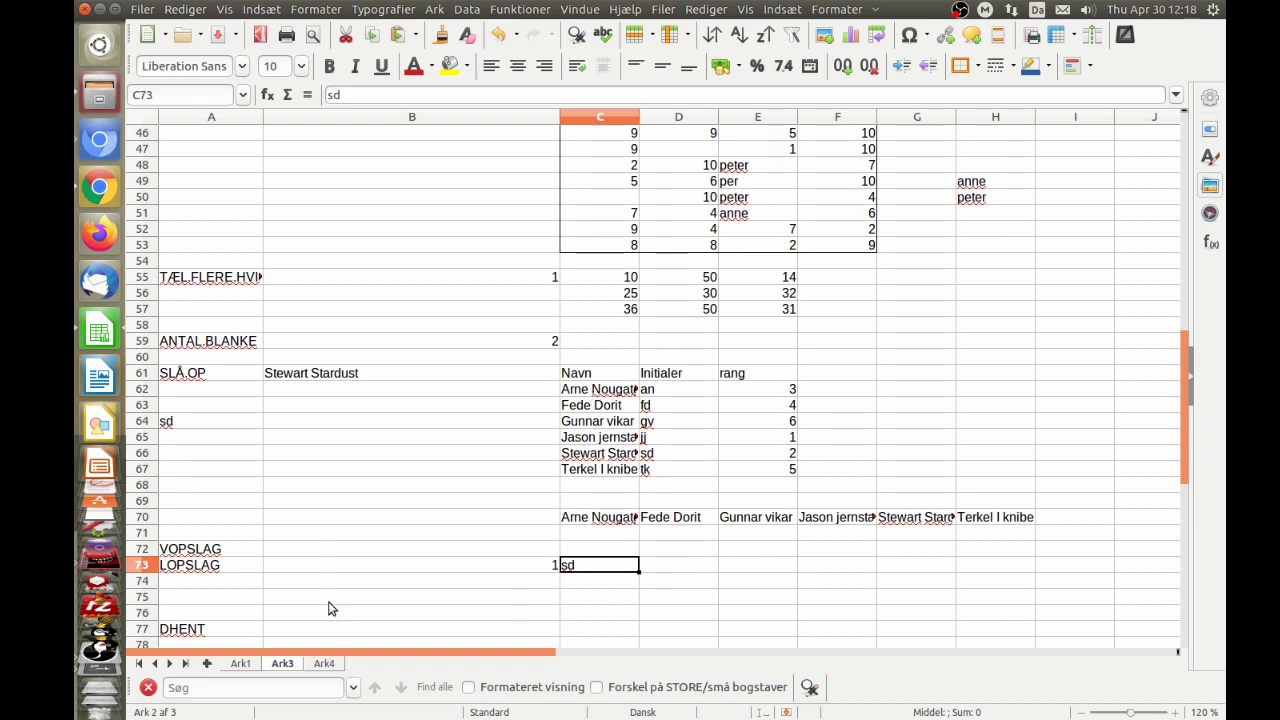
# Step: Edit B73's LOPSLAG to search D62:E67, removing the column index 3
pyautogui.doubleClick(361, 565)
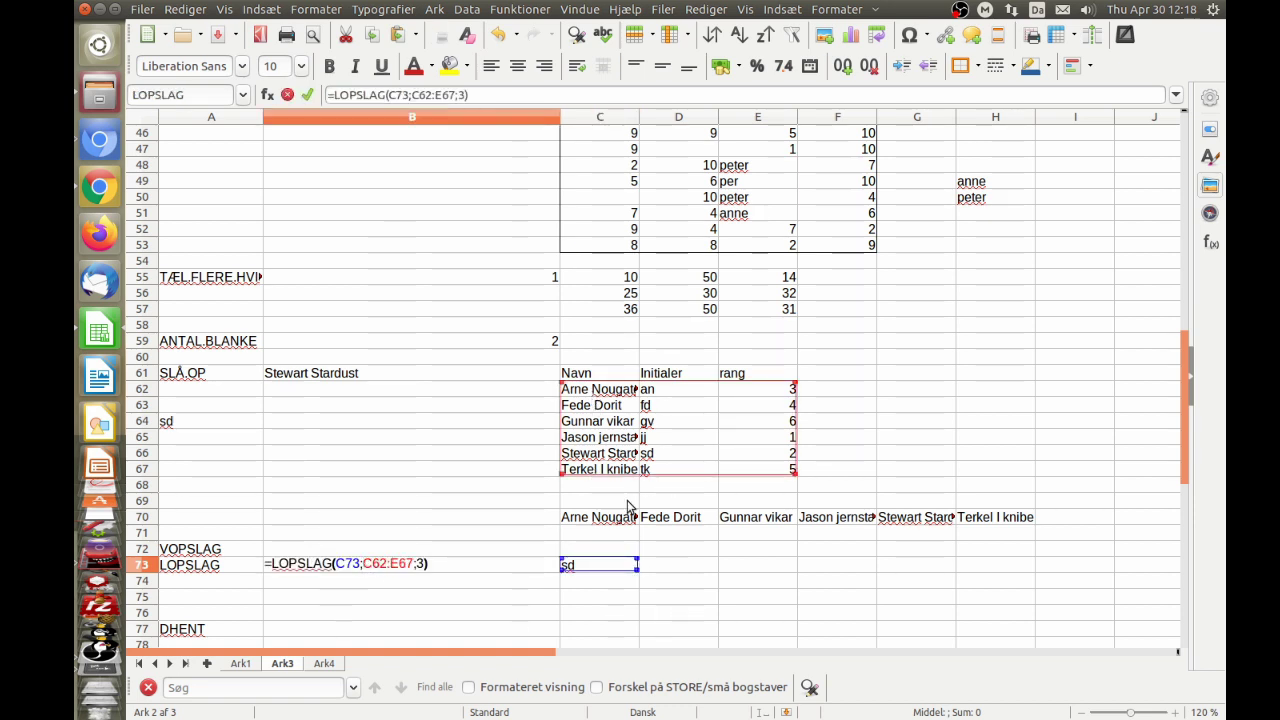
pyautogui.moveTo(562, 474); pyautogui.dragTo(641, 473)
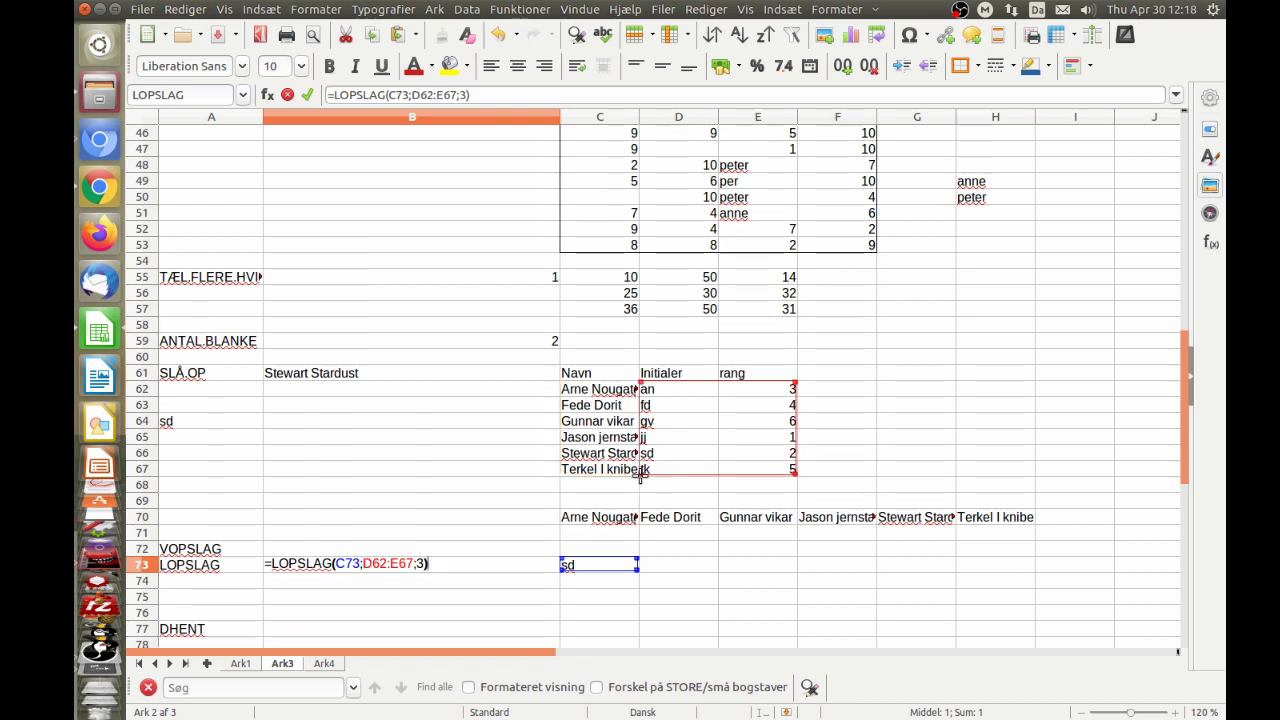
pyautogui.press('Left')
pyautogui.press('BackSpace')
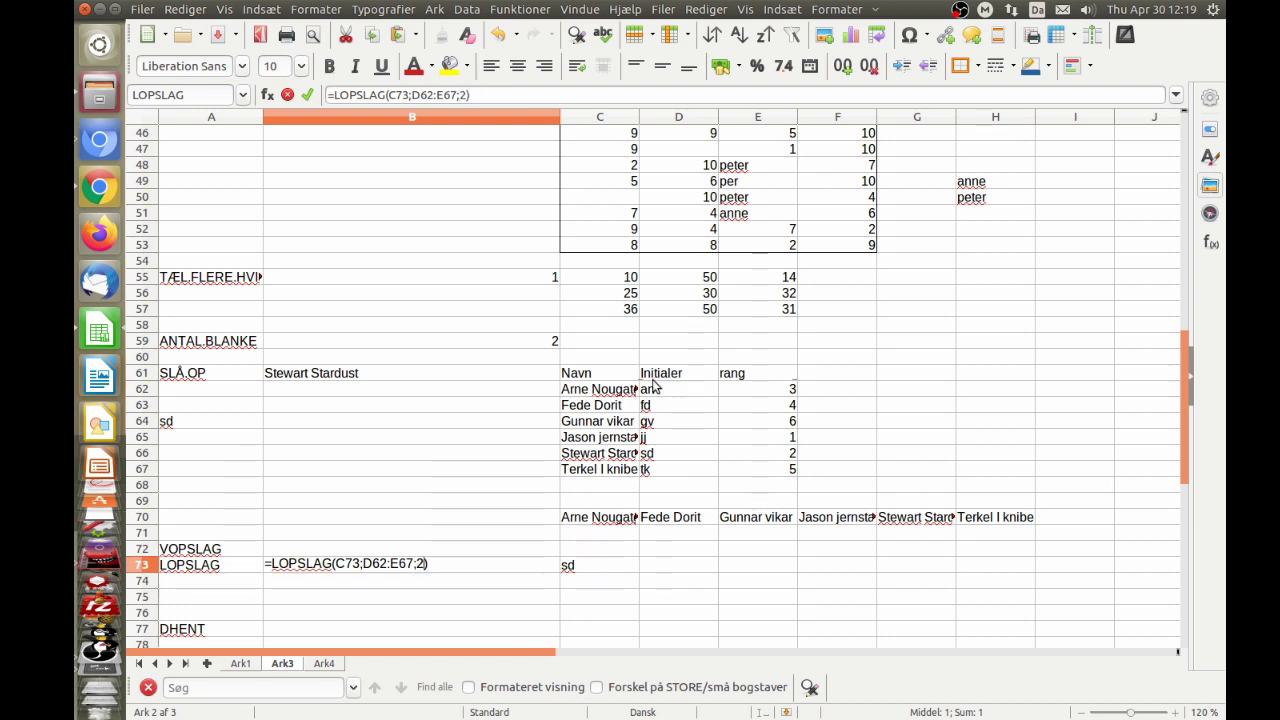
pyautogui.press('Return')
pyautogui.press('Up')
# Step: Enter the initials tk and then jj in C73, and check B73's result
pyautogui.press('Right')
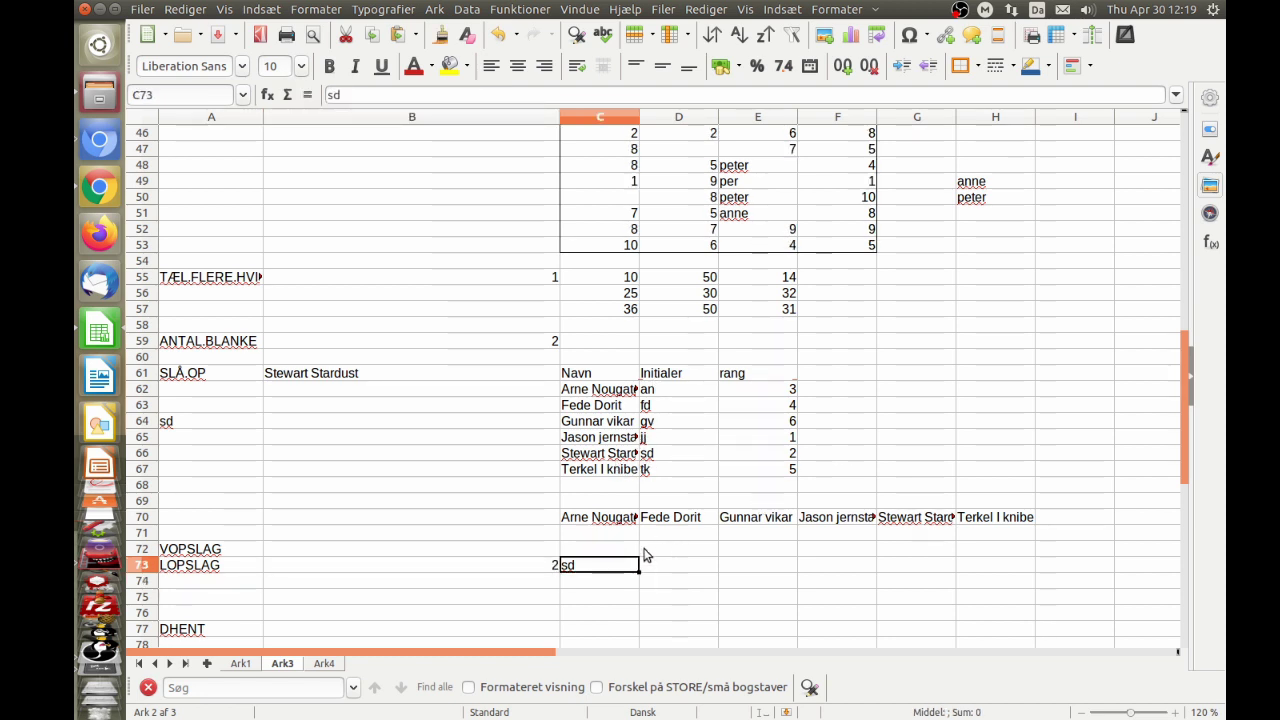
pyautogui.write('tk')
pyautogui.press('Return')
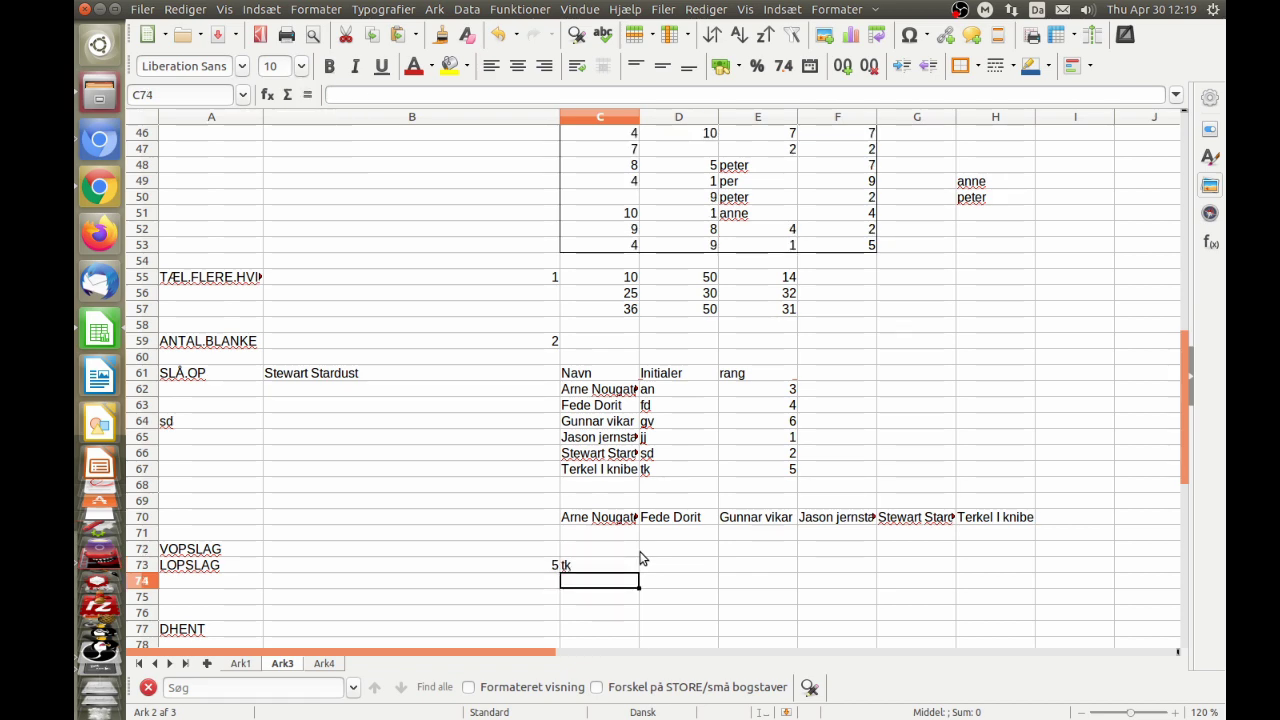
pyautogui.press('Up')
pyautogui.press('Up')
pyautogui.press('Down')
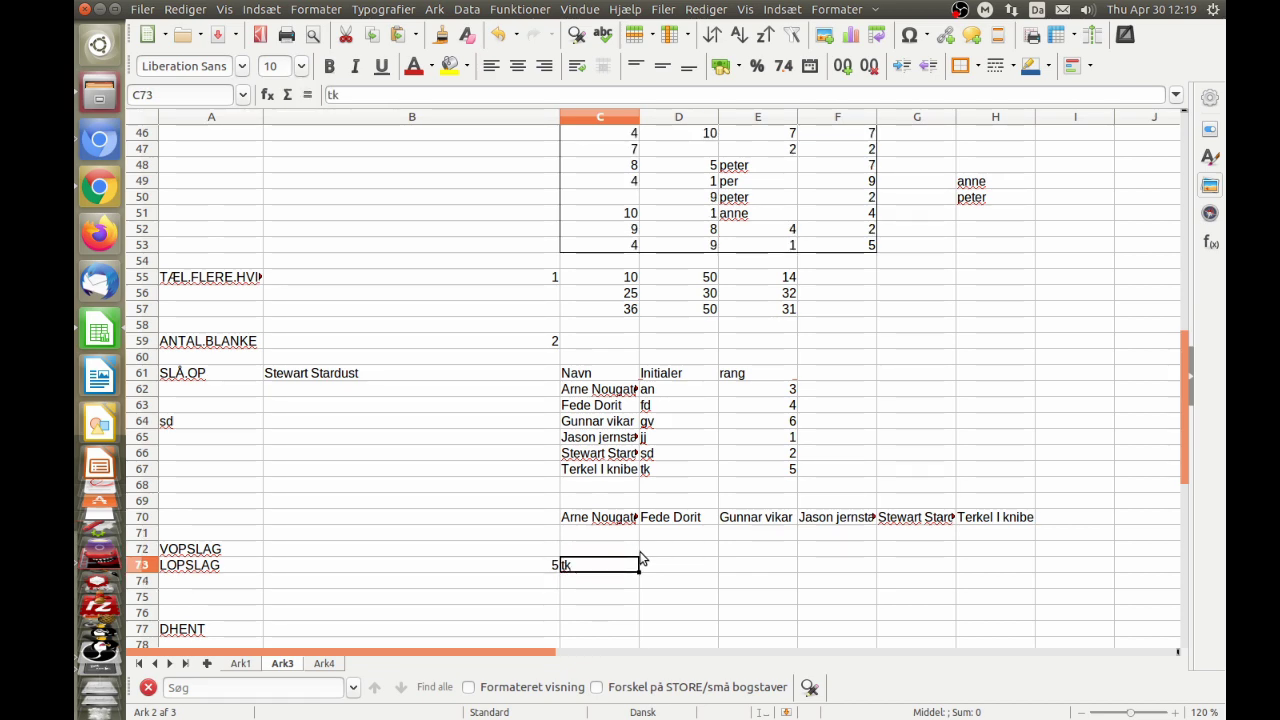
pyautogui.write('jj')
pyautogui.press('Return')
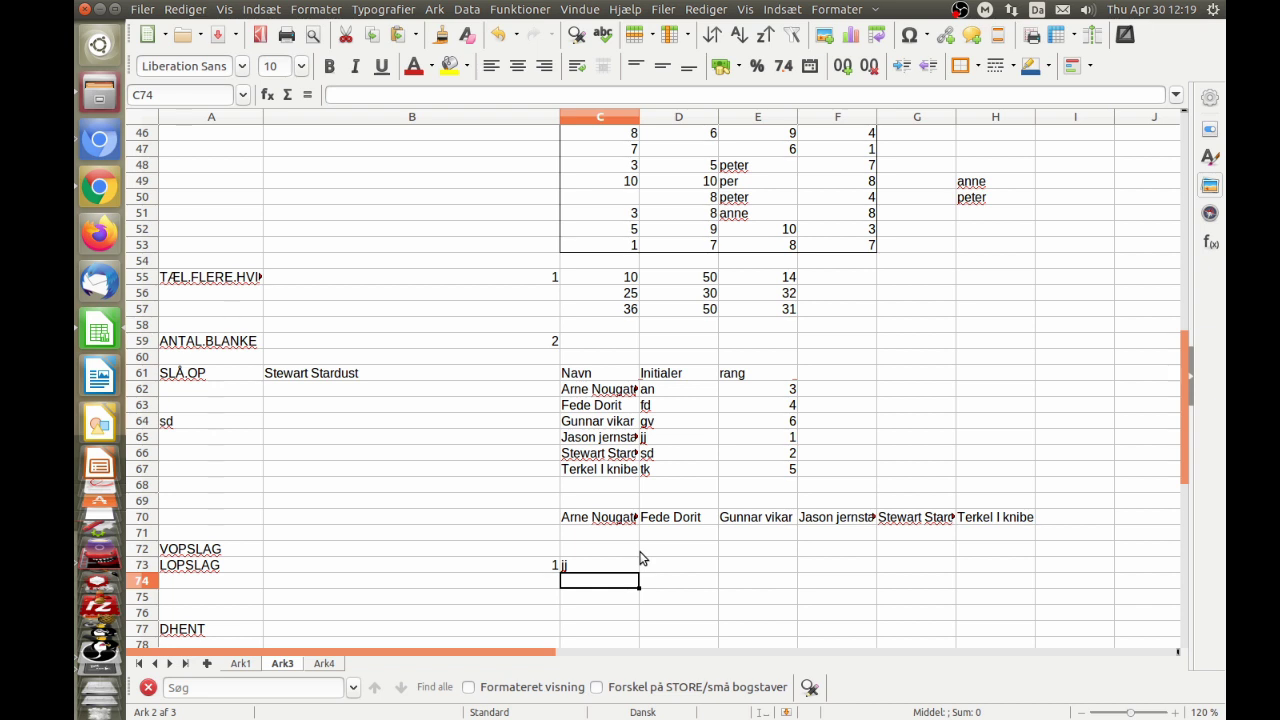
pyautogui.click(540, 566)
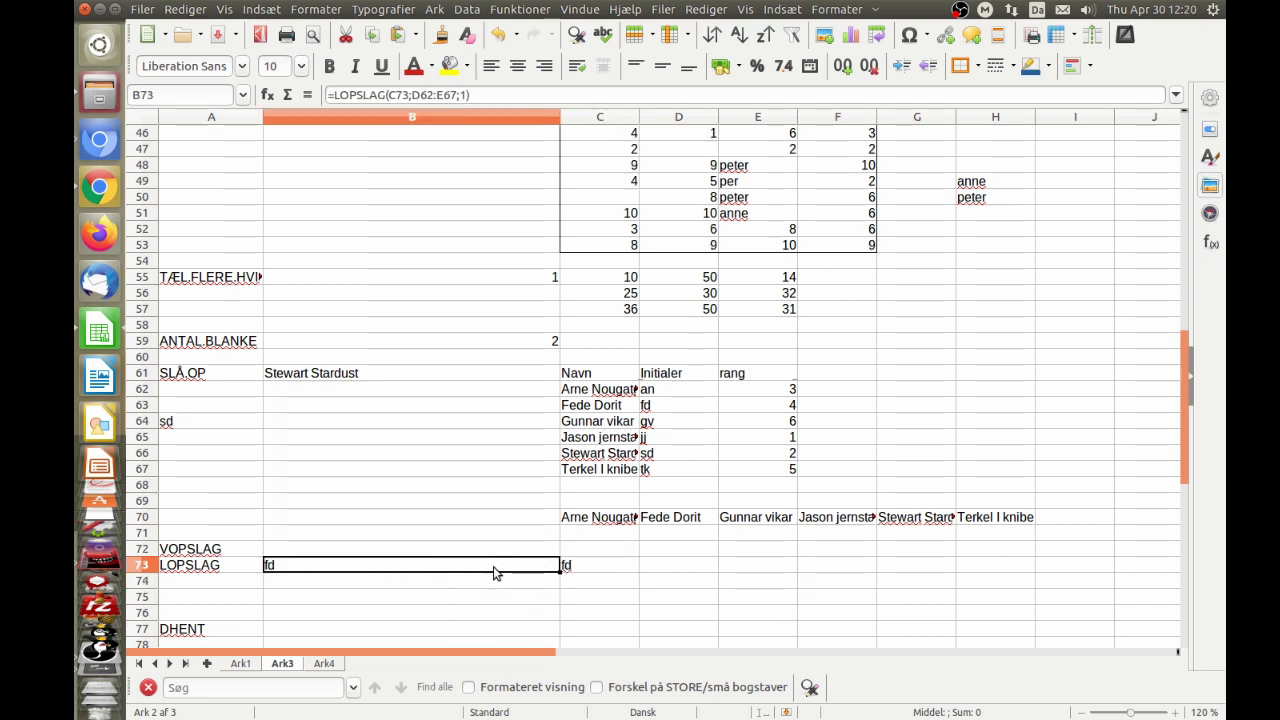
# Step: Widen B73's LOPSLAG lookup range from D62:E67 to C62:E67
pyautogui.doubleClick(504, 570)
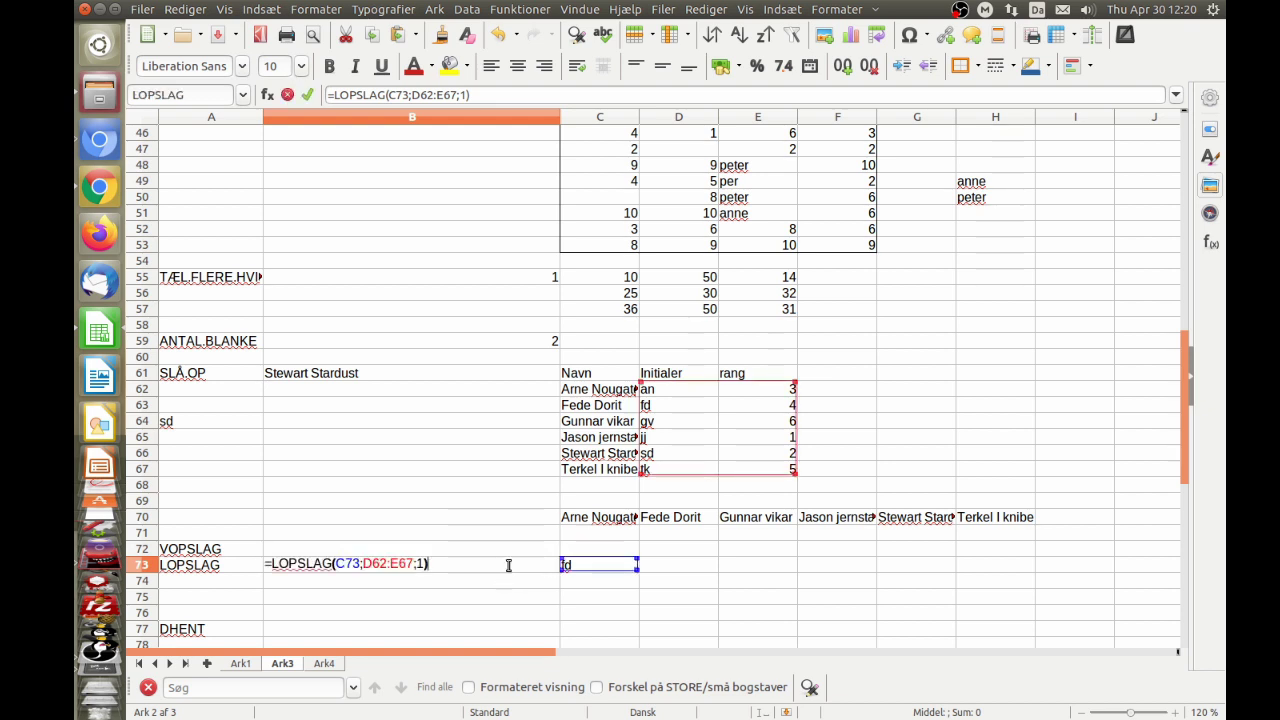
pyautogui.moveTo(643, 470); pyautogui.dragTo(584, 478)
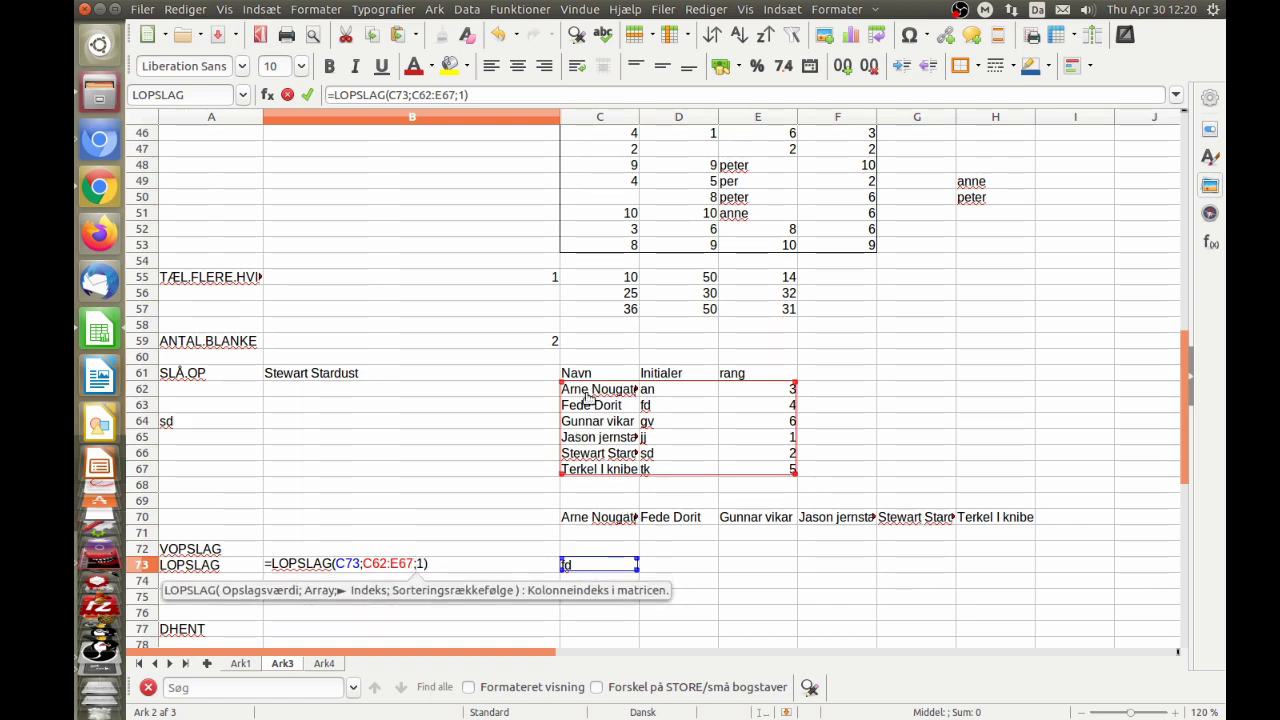
pyautogui.press('Return')
# Step: Enter an and then jj in C73, and reopen B73's LOPSLAG formula
pyautogui.click(585, 566)
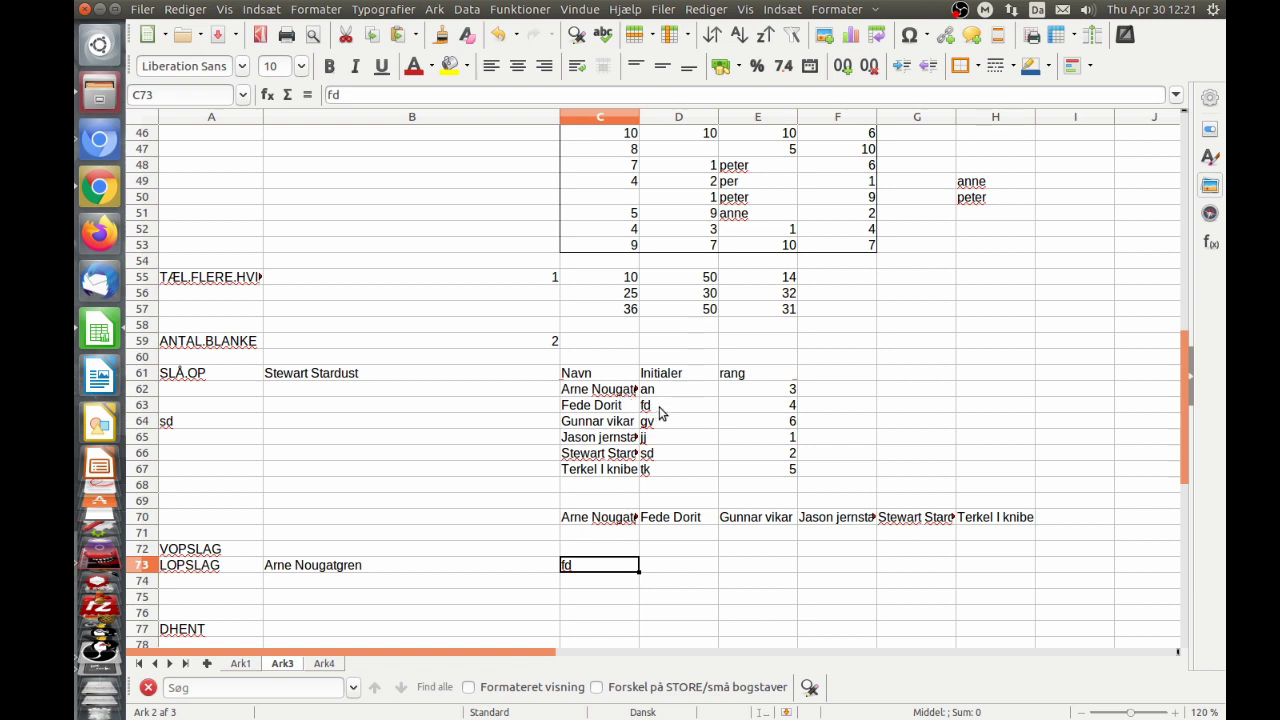
pyautogui.doubleClick(587, 565)
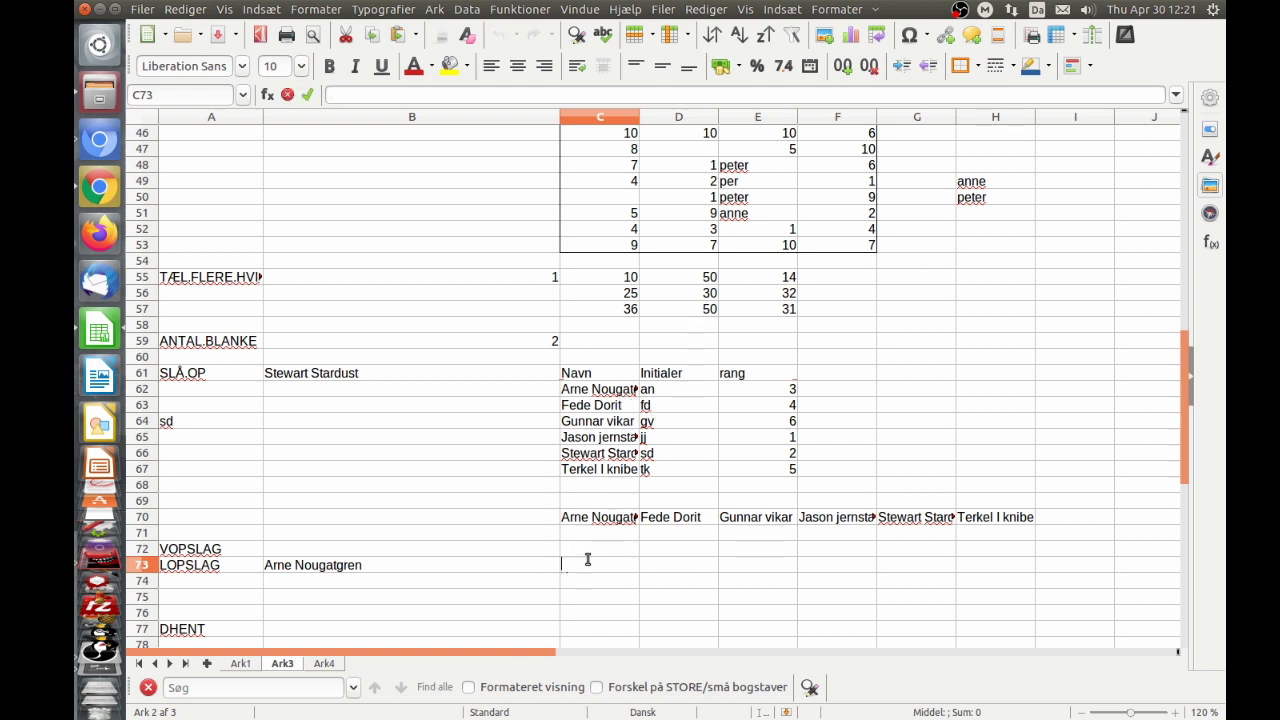
pyautogui.write('an')
pyautogui.press('Return')
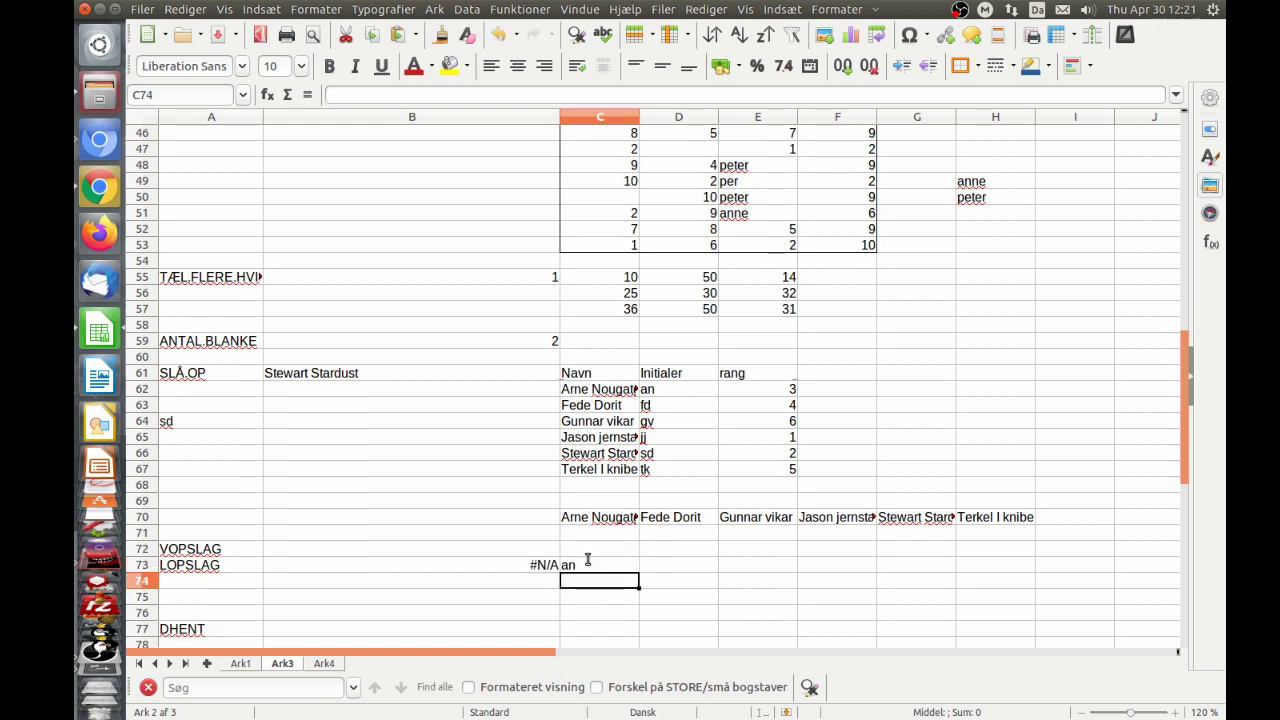
pyautogui.click(587, 560)
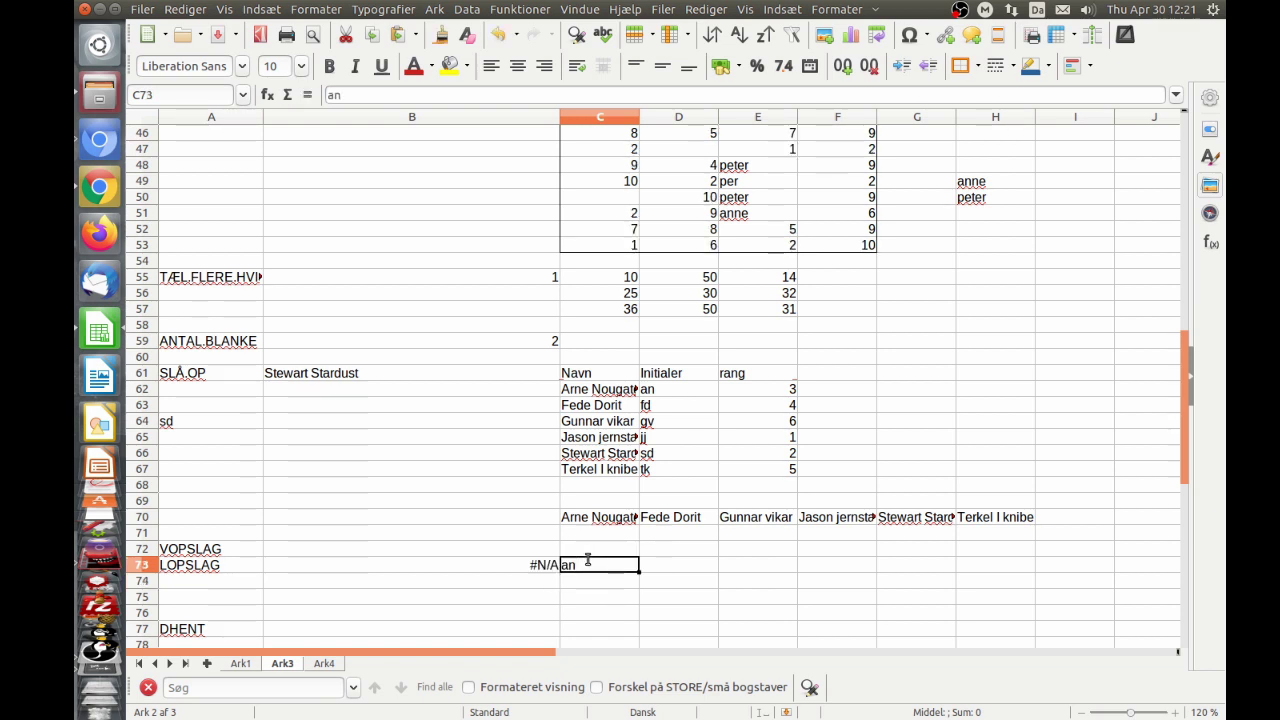
pyautogui.write('jj')
pyautogui.press('Return')
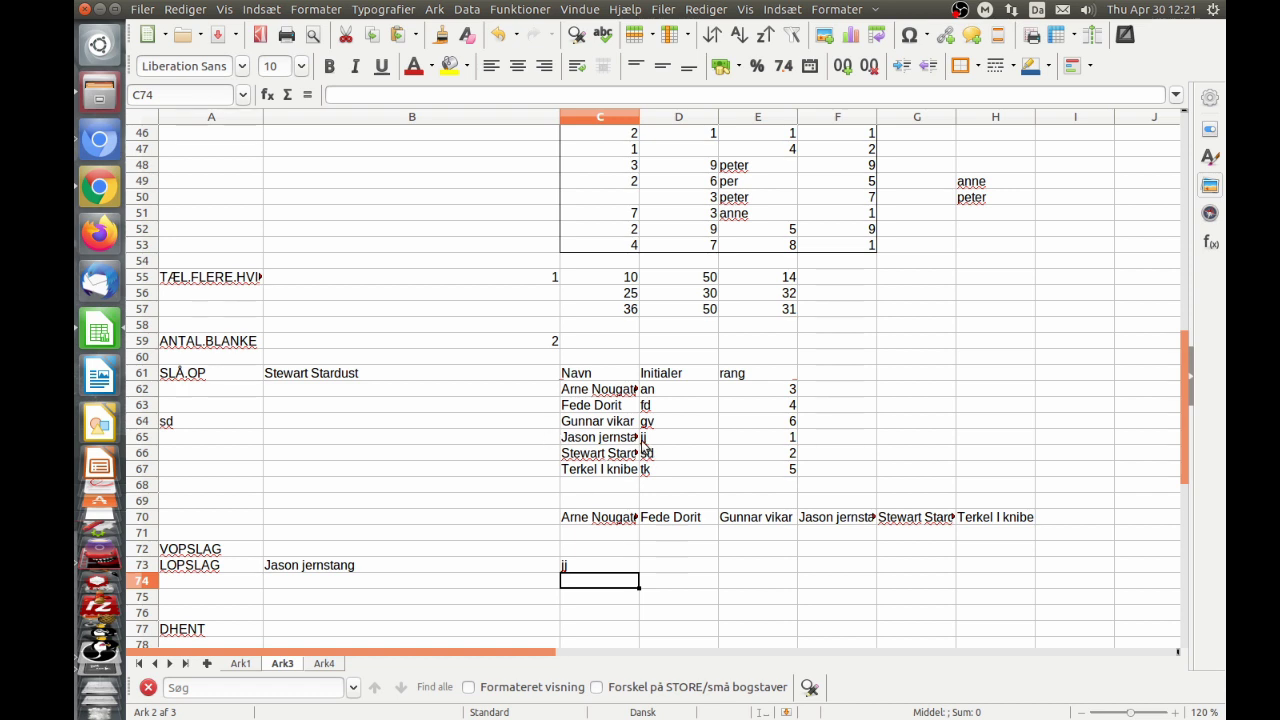
pyautogui.click(566, 566)
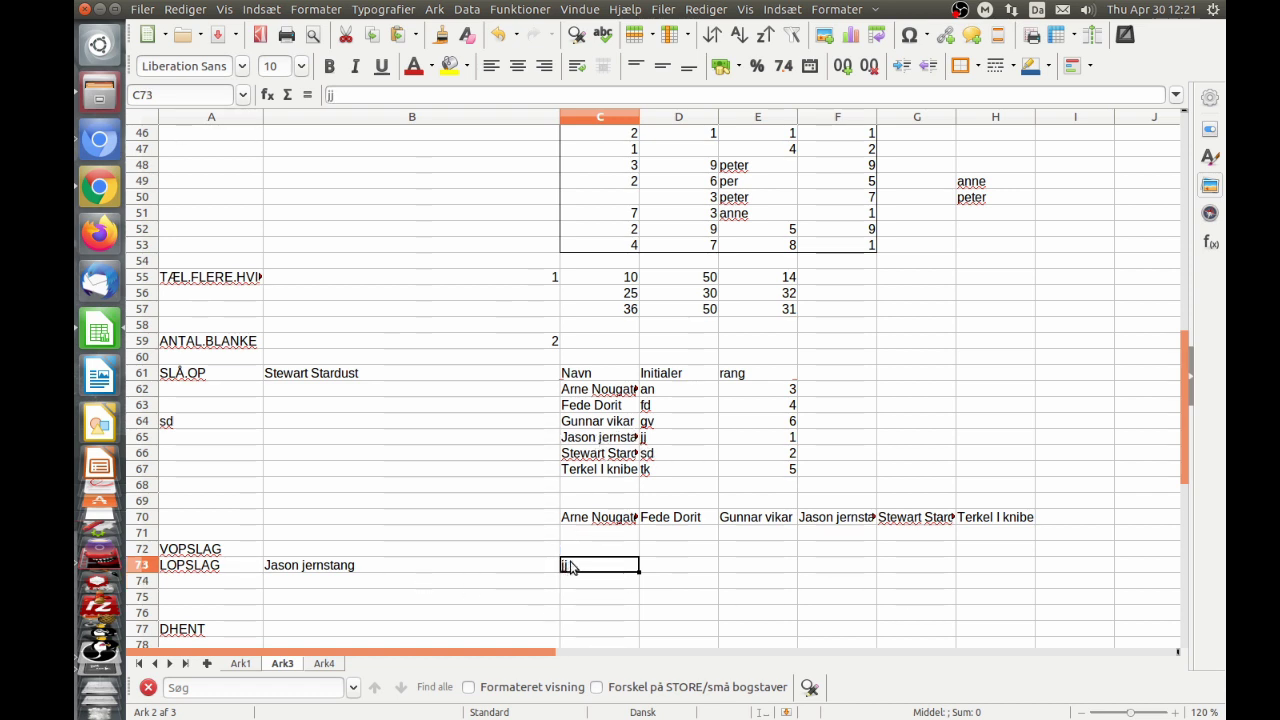
pyautogui.doubleClick(527, 567)
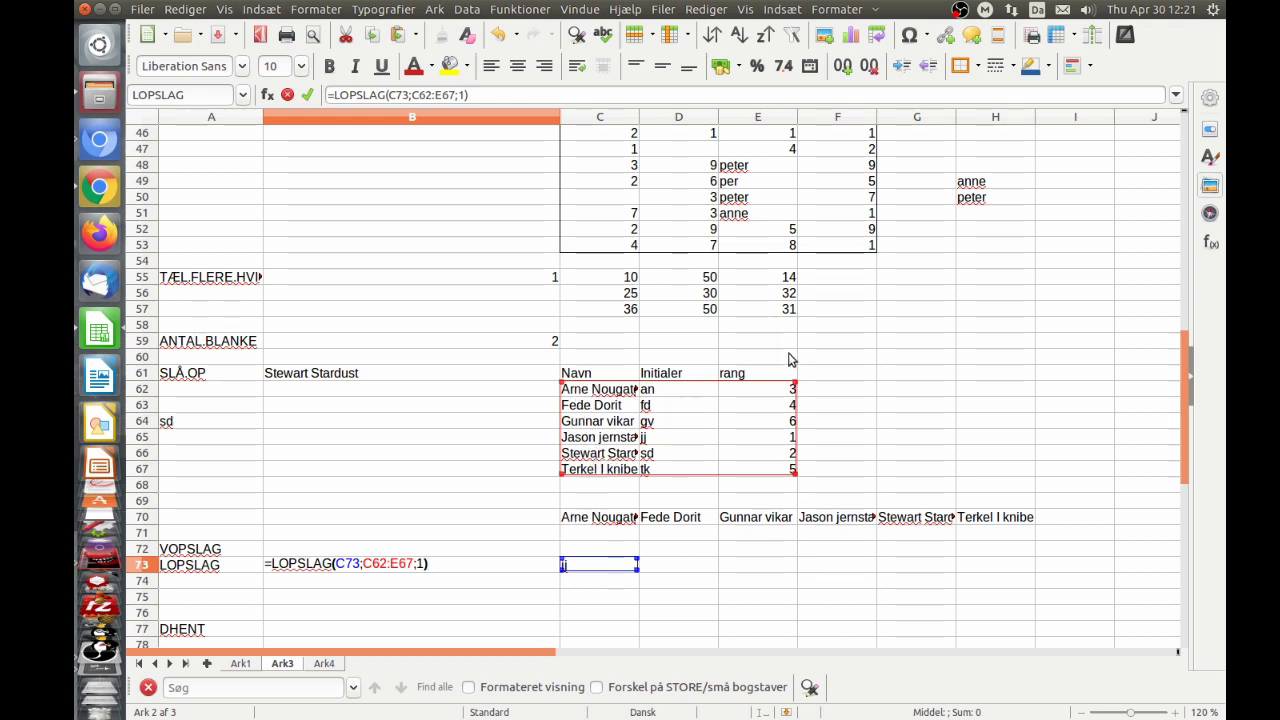
# Step: Delete the final column index argument from B73's LOPSLAG formula, leaving it showing Fejl:502
pyautogui.click(422, 563)
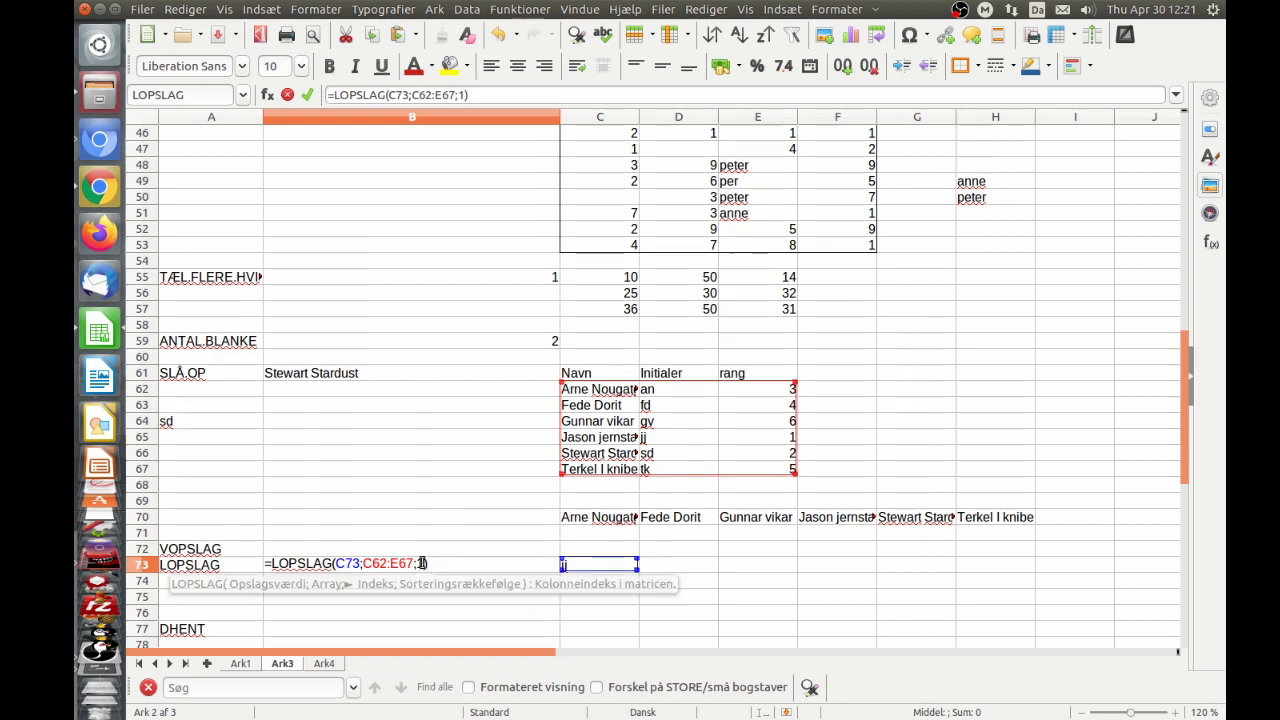
pyautogui.press('BackSpace')
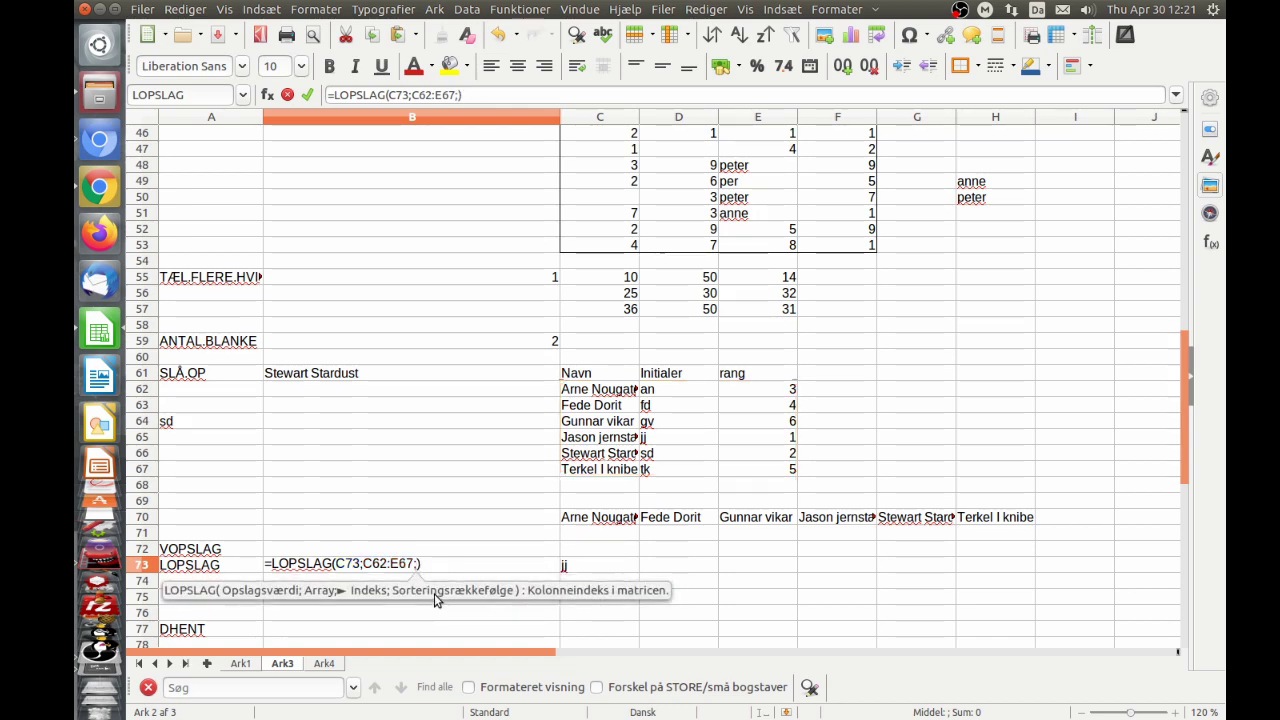
pyautogui.press('Return')
# Step: Move down to the DHENT row and select the Navn, Initialer, rang header row
pyautogui.press('Down')
pyautogui.press('Down')
pyautogui.press('Down')
pyautogui.scroll(-4, 588, 445)
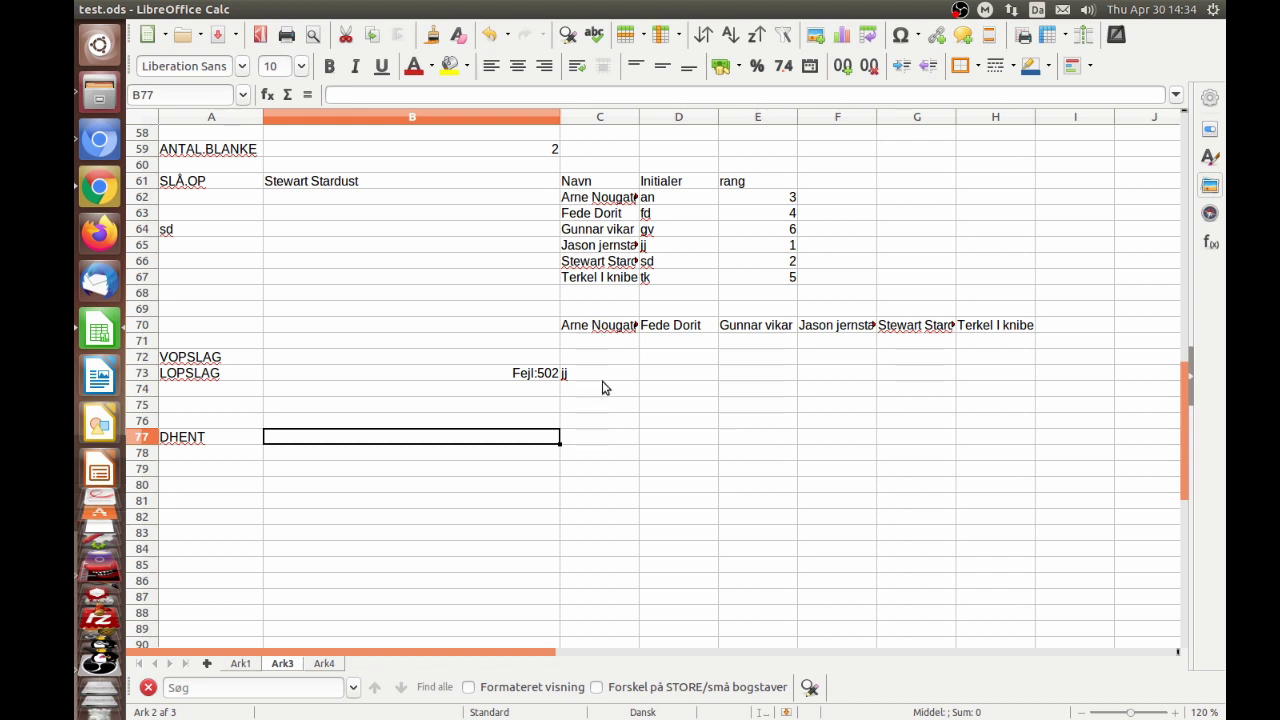
pyautogui.moveTo(600, 184); pyautogui.dragTo(765, 180)
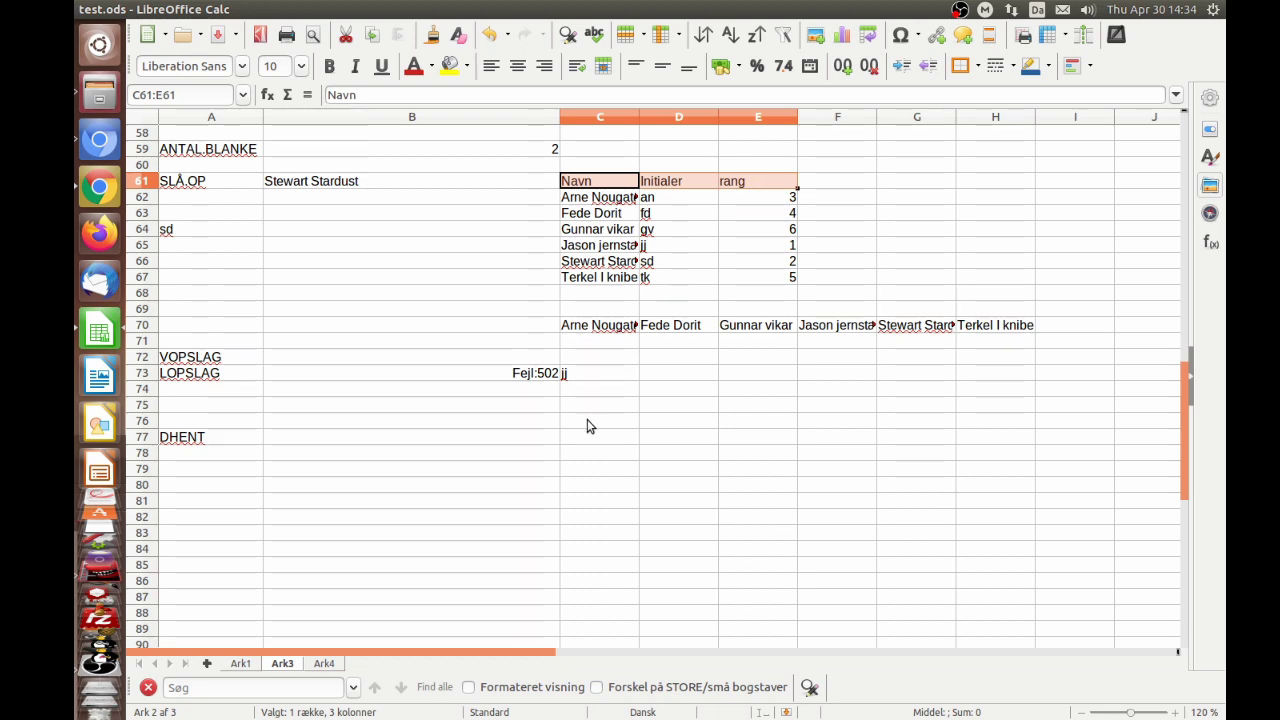
# Step: Copy the Navn, Initialer, rang headers from C61:E61 into C77:E77 as criteria headers
pyautogui.hotkey('ctrl', 'c')
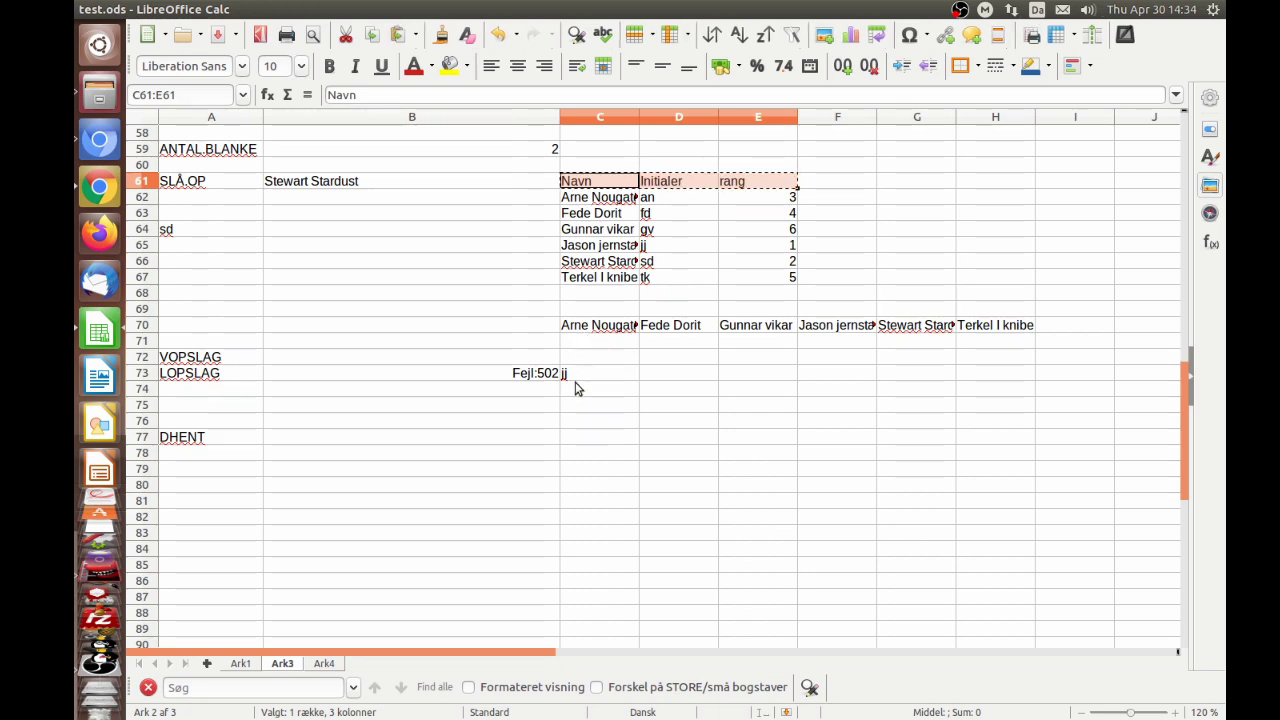
pyautogui.click(588, 440)
pyautogui.hotkey('ctrl', 'v')
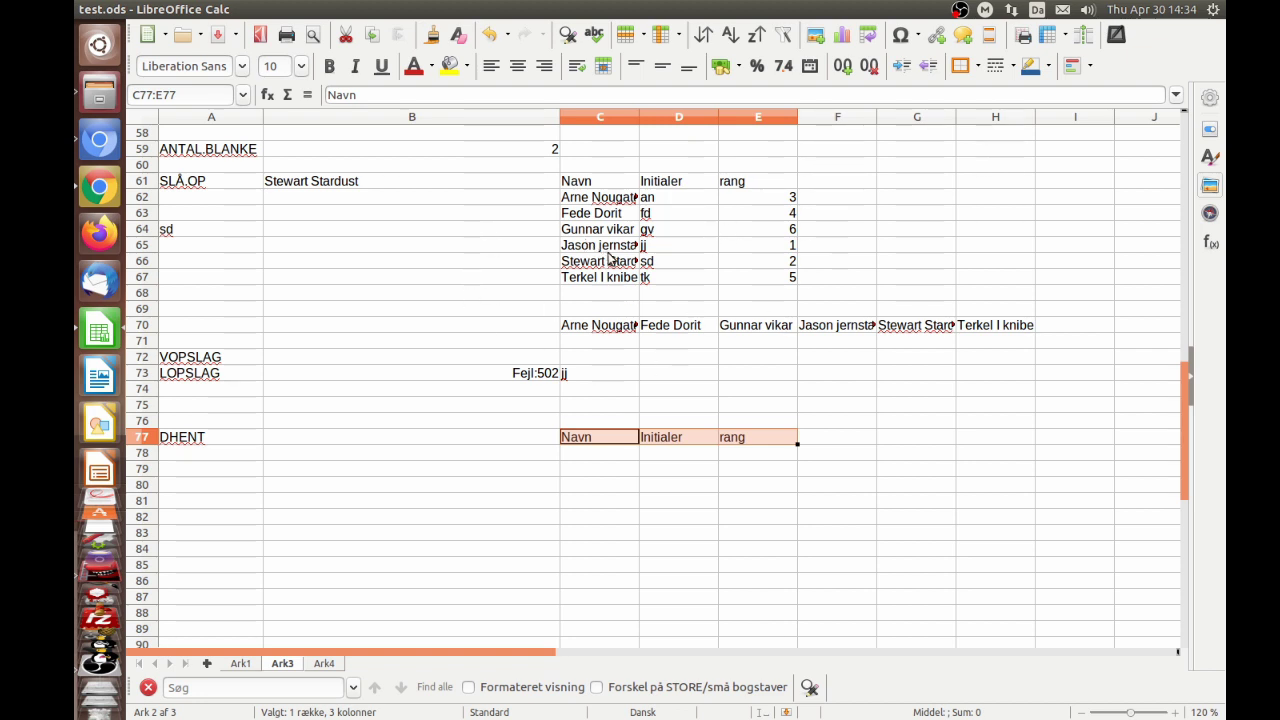
# Step: Enter =DHENT(C61:E67;C61;C77:E78) in B77, which returns Fejl:502
pyautogui.click(420, 441)
pyautogui.write('=')
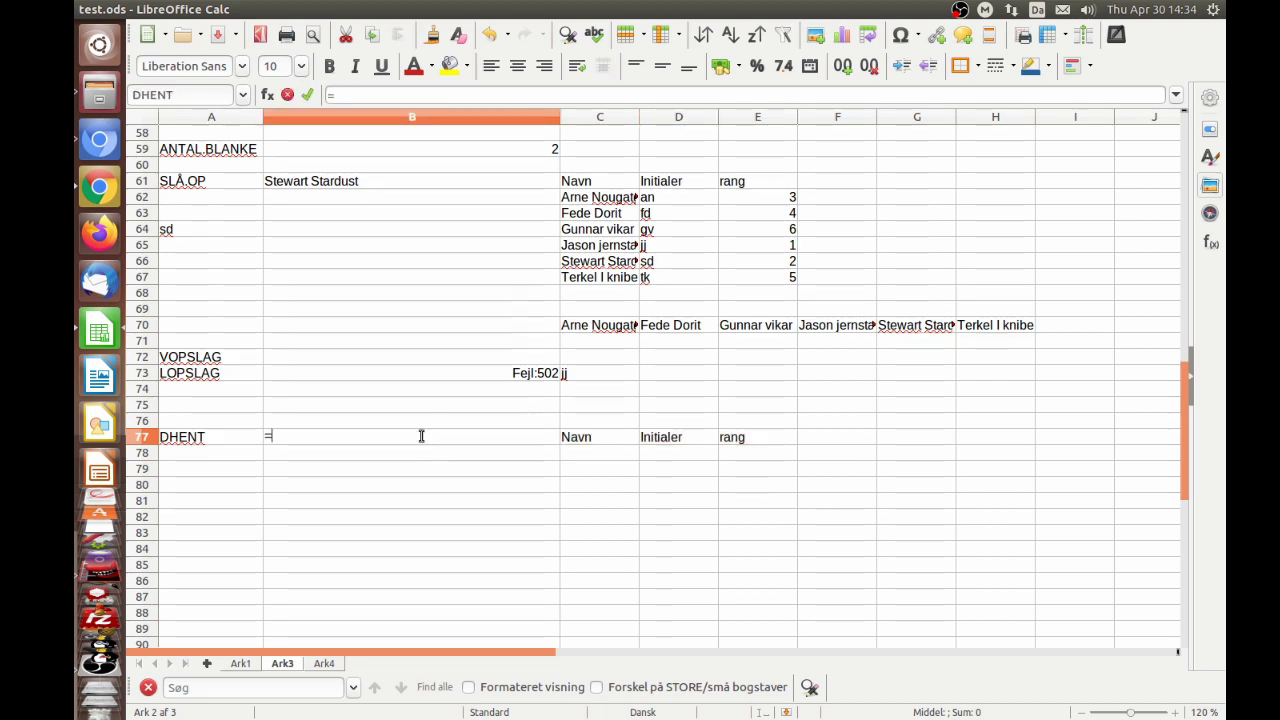
pyautogui.write('dhent(')
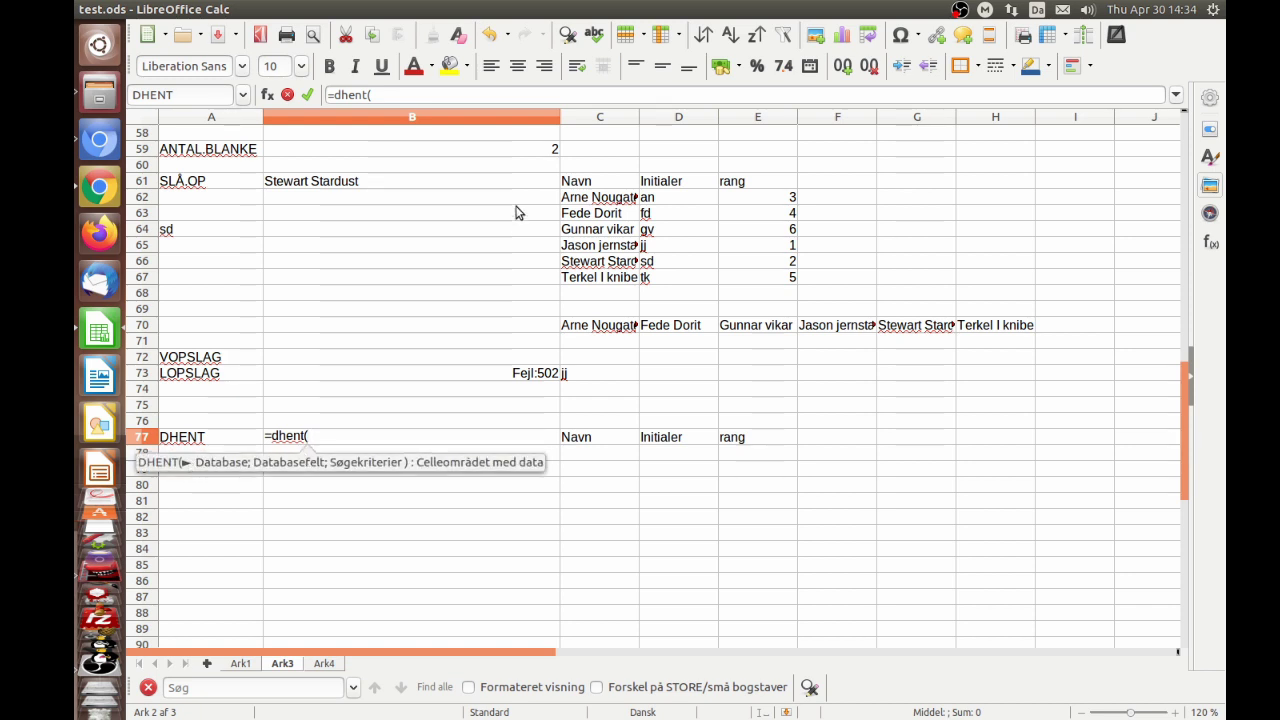
pyautogui.moveTo(588, 185); pyautogui.dragTo(767, 289)
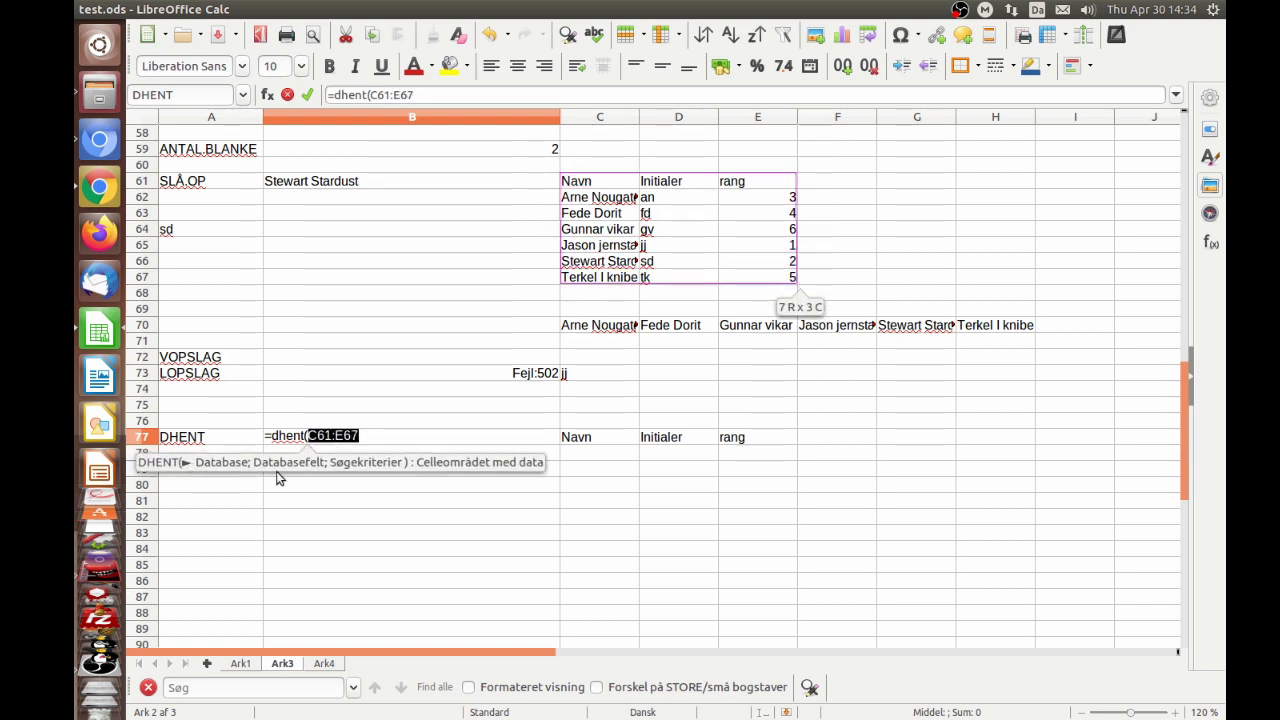
pyautogui.write(';')
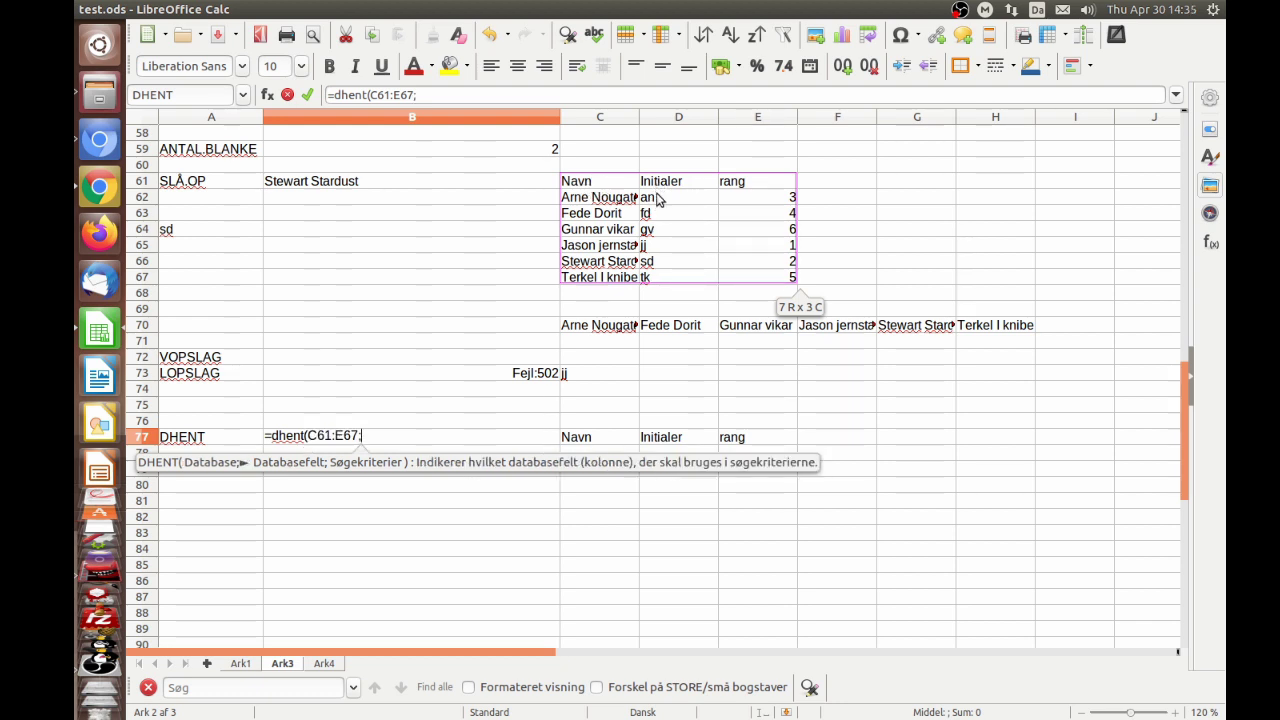
pyautogui.click(575, 187)
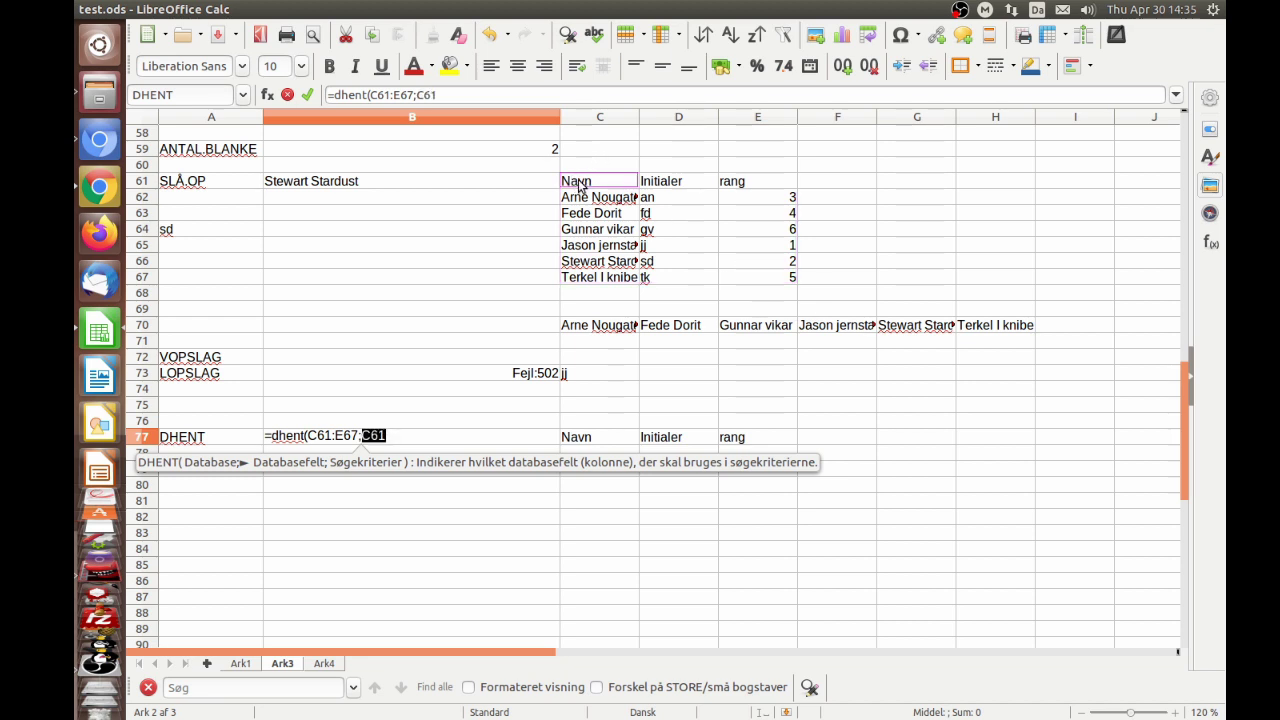
pyautogui.write(';')
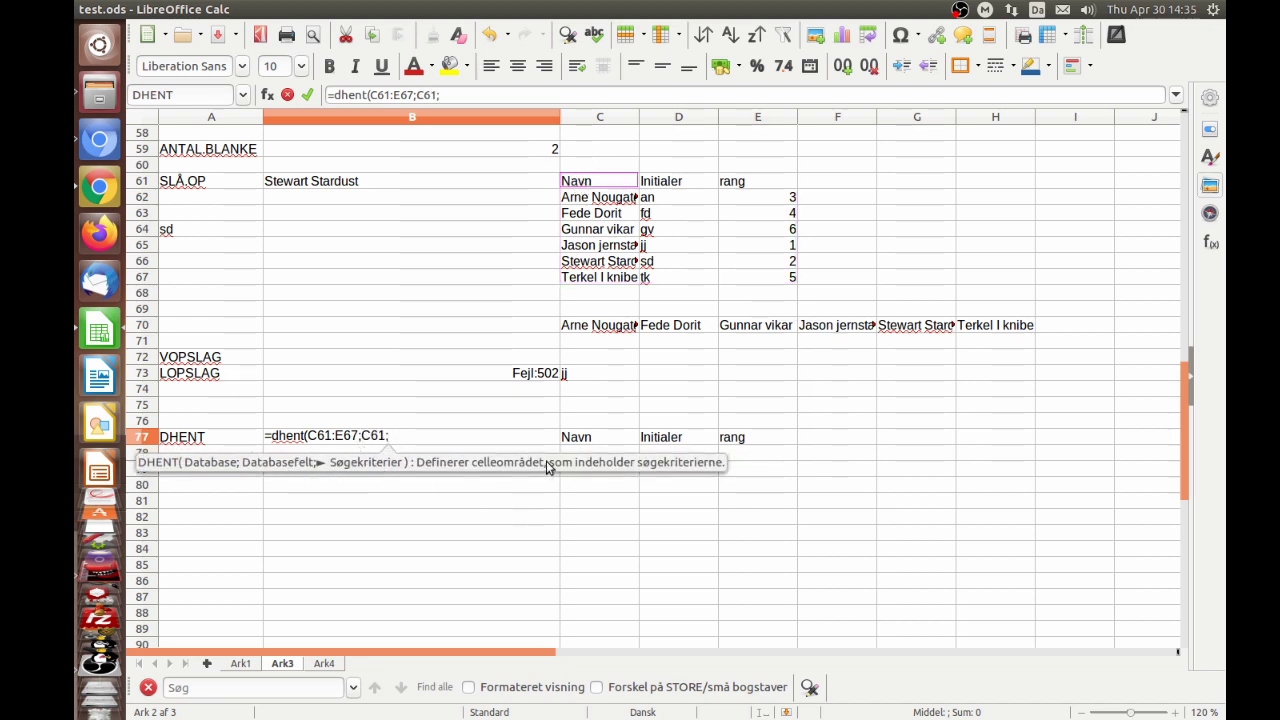
pyautogui.moveTo(585, 443); pyautogui.dragTo(745, 455)
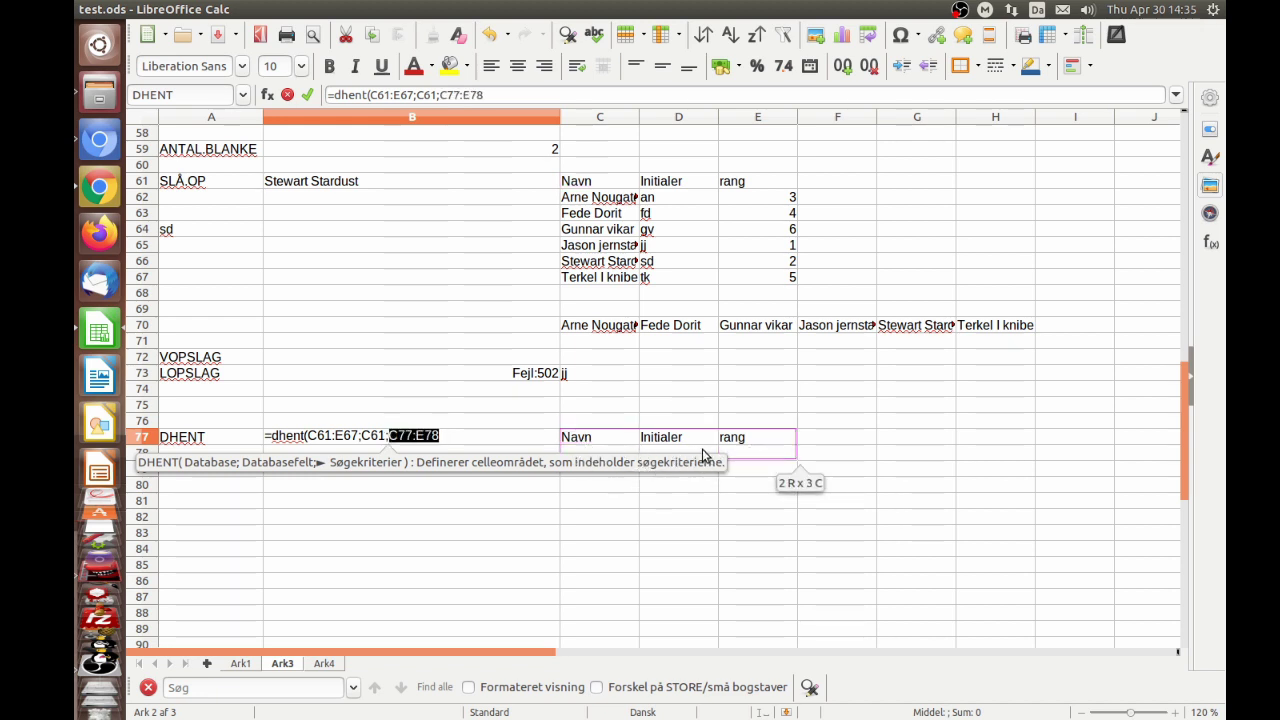
pyautogui.press('Return')
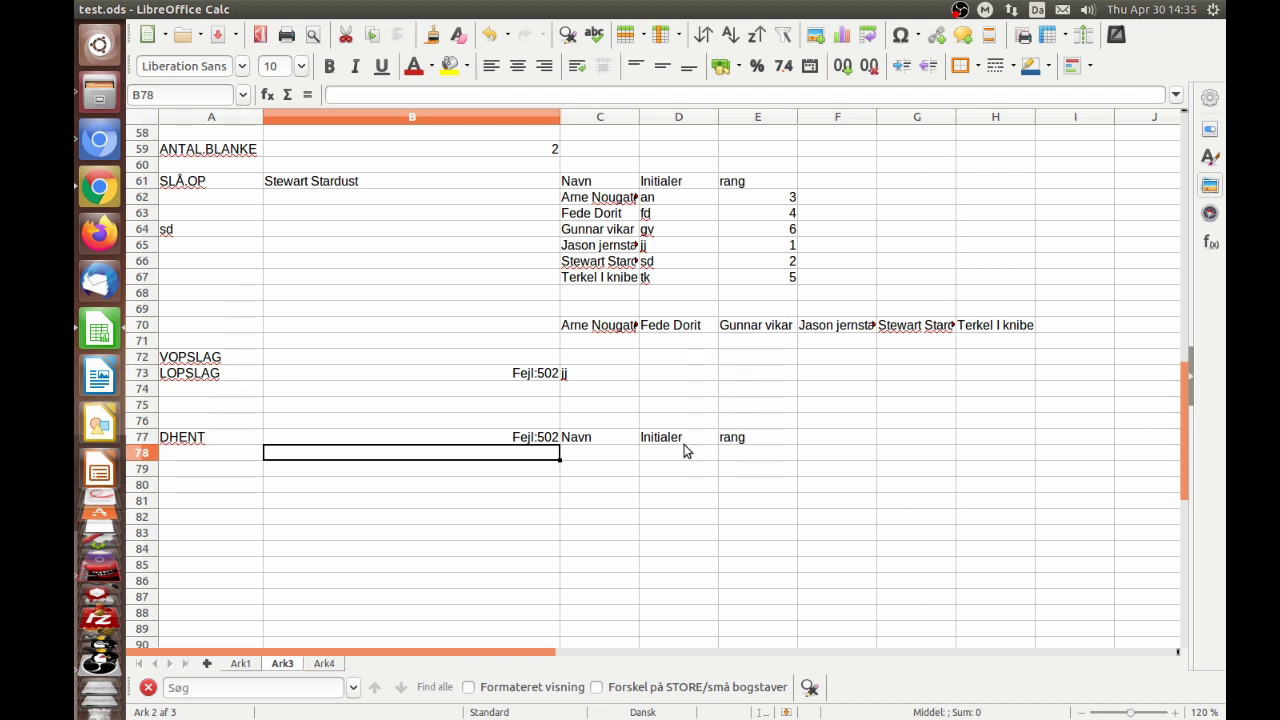
pyautogui.click(751, 453)
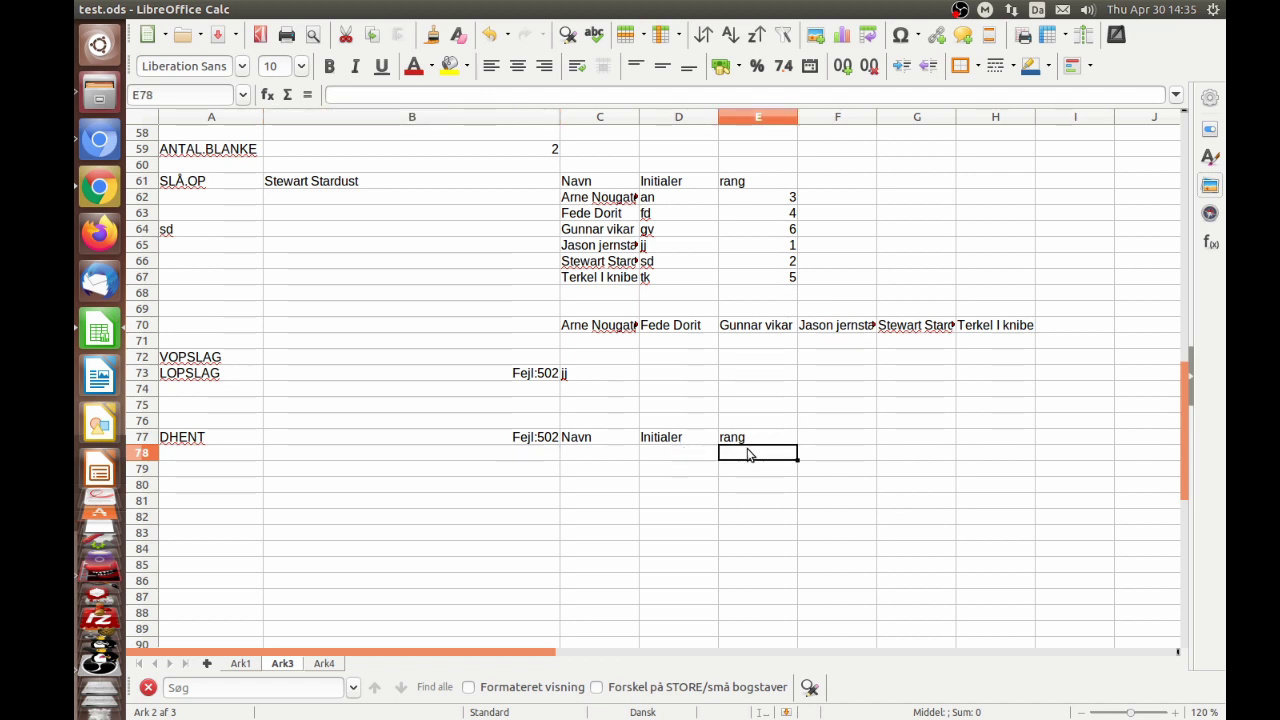
# Step: Try rang 1 as a criterion in E78, then undo it
pyautogui.write('1')
pyautogui.press('Return')
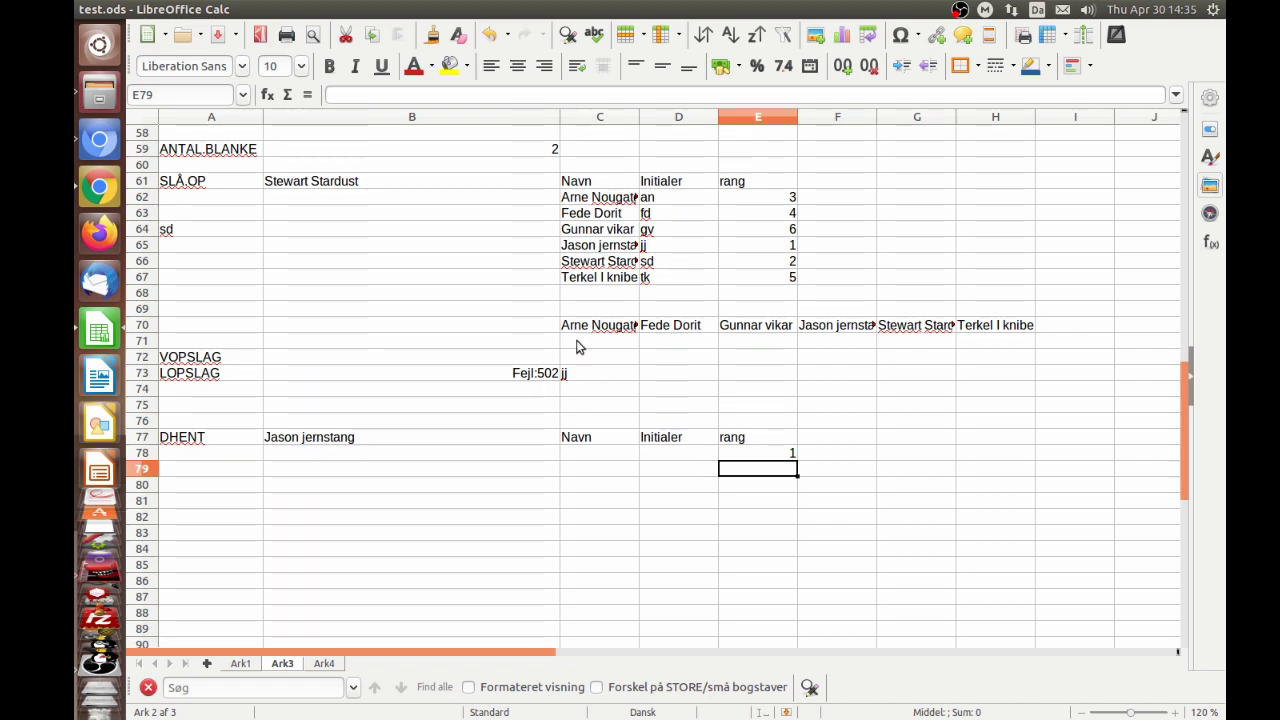
pyautogui.hotkey('ctrl', 'z')
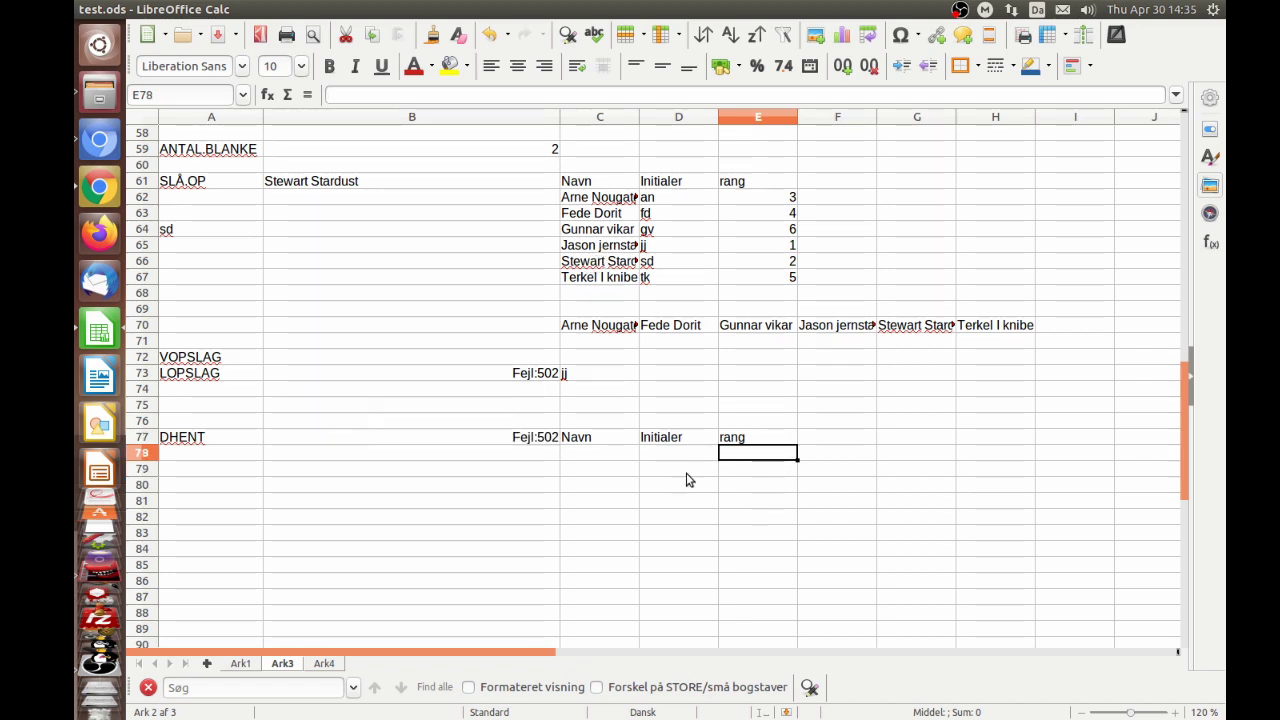
# Step: Test gv as the initials criterion in D78, clear it, and move the DHENT formula to C78
pyautogui.click(676, 454)
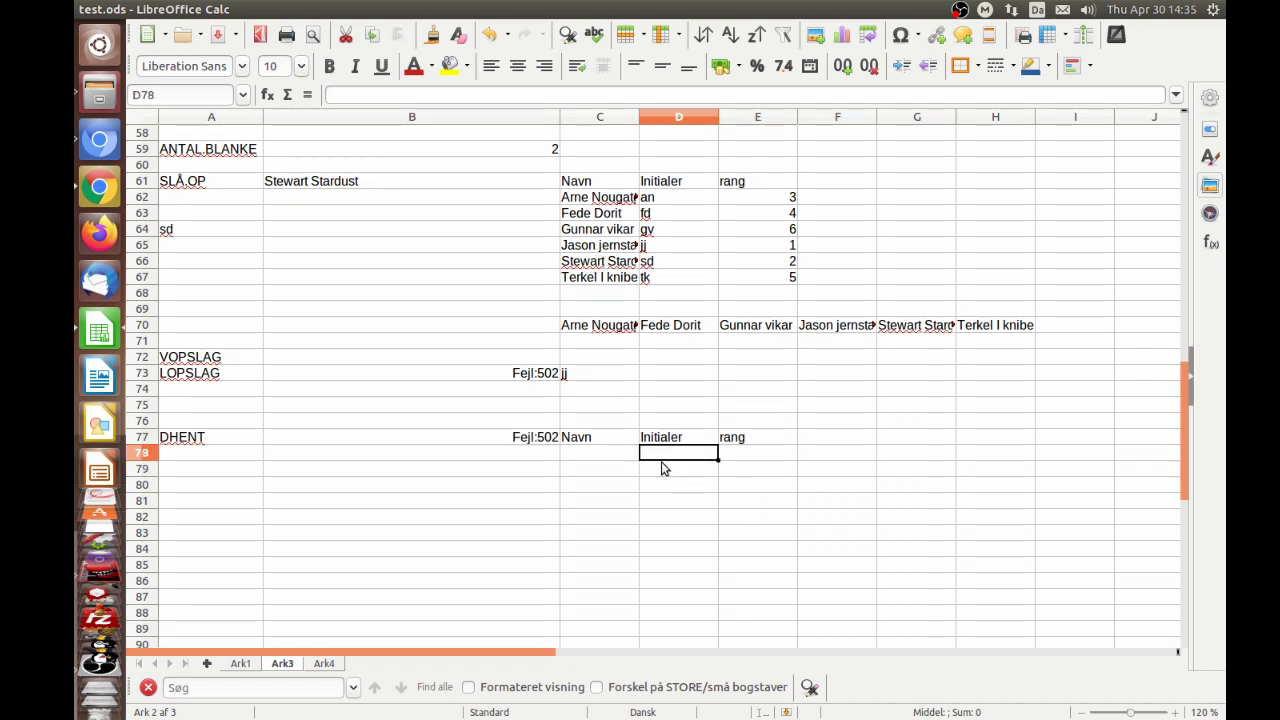
pyautogui.write('gv')
pyautogui.press('Return')
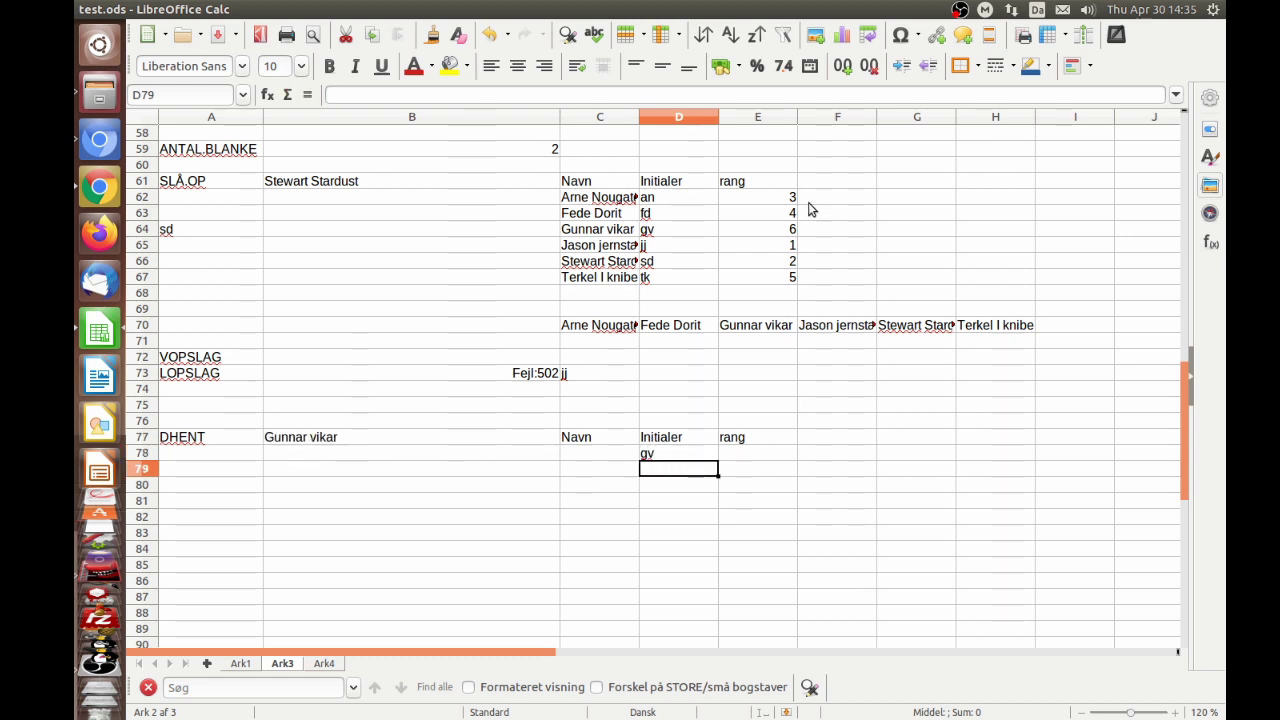
pyautogui.press('Up')
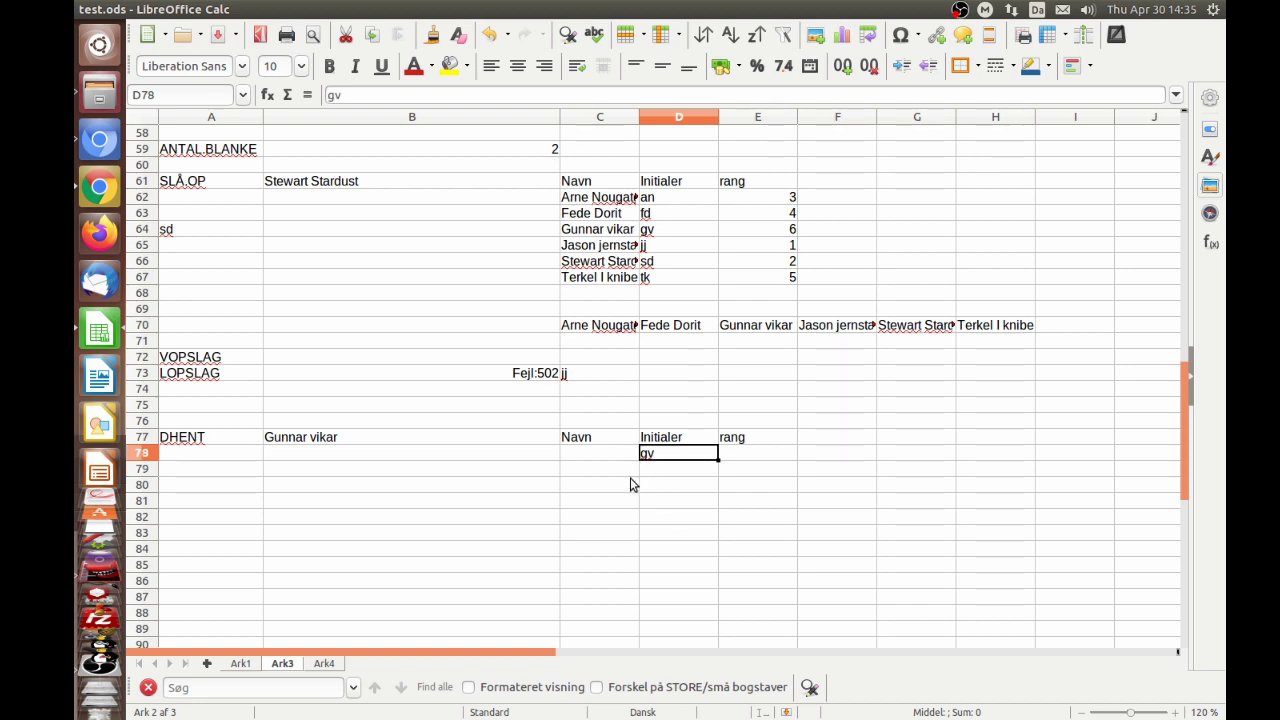
pyautogui.press('Delete')
pyautogui.moveTo(497, 440)
pyautogui.mouseDown()
pyautogui.moveTo(470, 447)
pyautogui.moveTo(603, 462)
pyautogui.mouseUp()
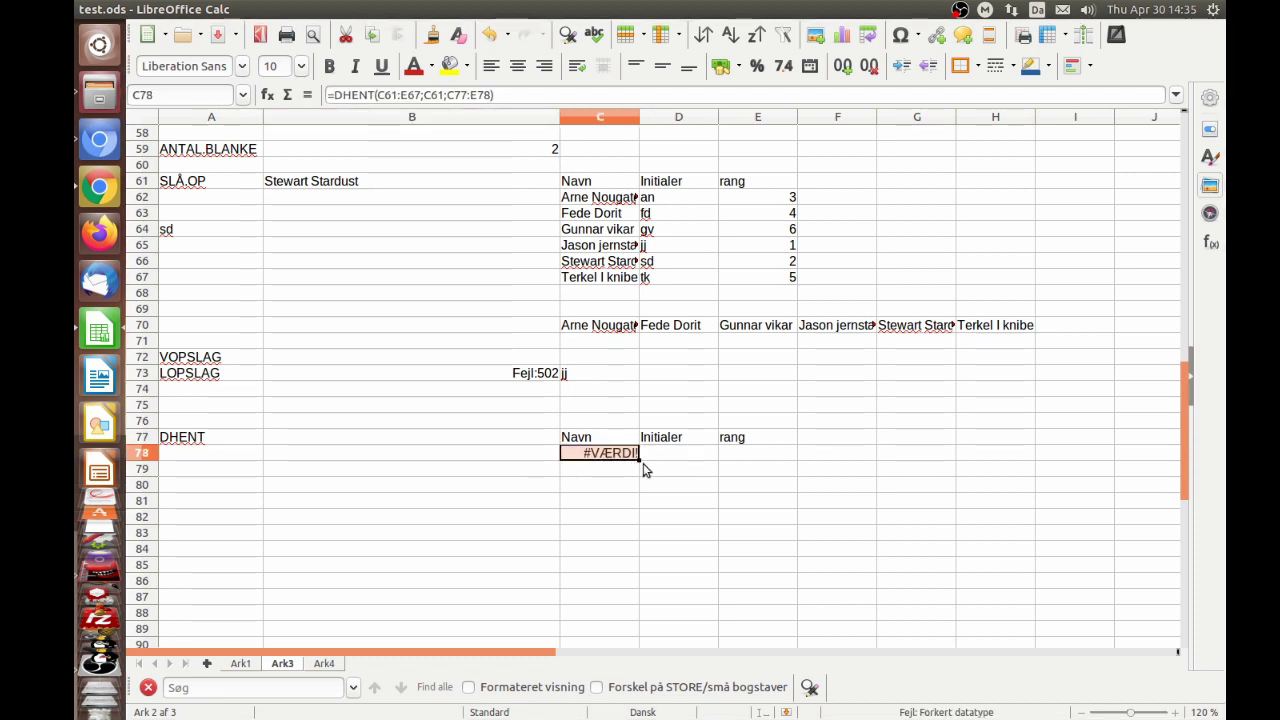
# Step: Move the DHENT formula to C81 and fill it across to D81 and E81
pyautogui.moveTo(602, 456); pyautogui.dragTo(603, 511)
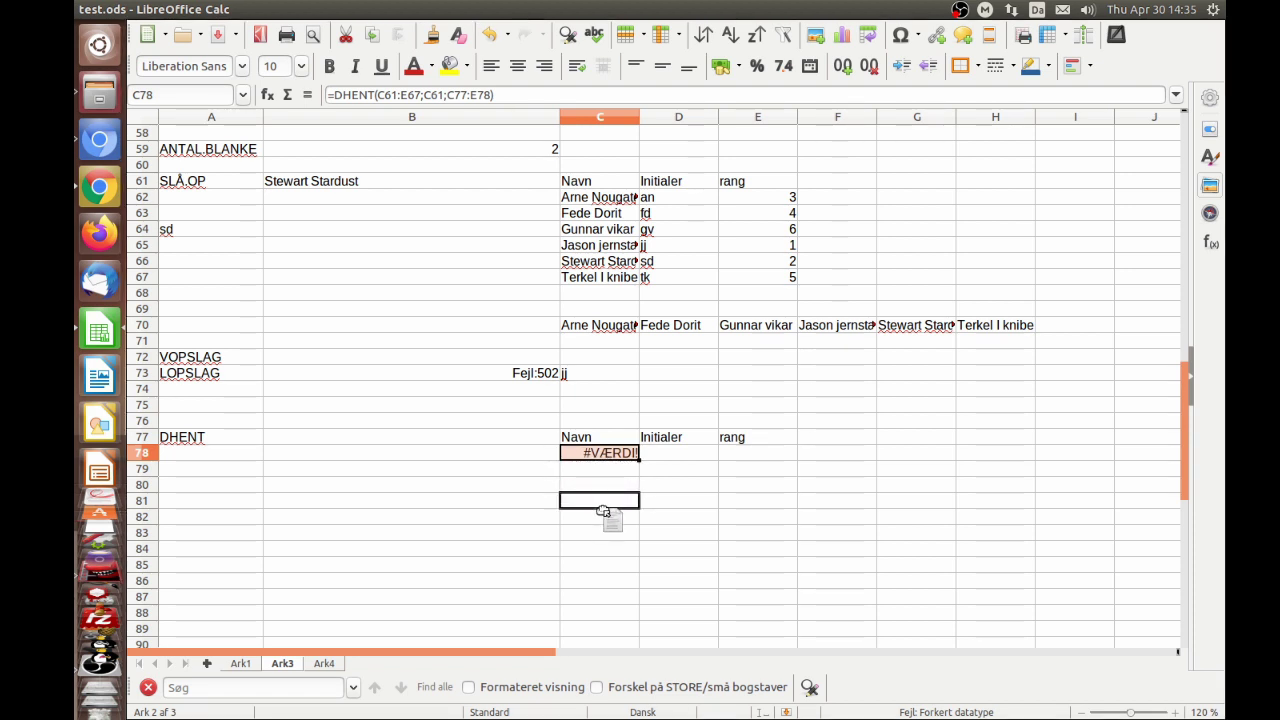
pyautogui.moveTo(603, 511); pyautogui.dragTo(763, 512)
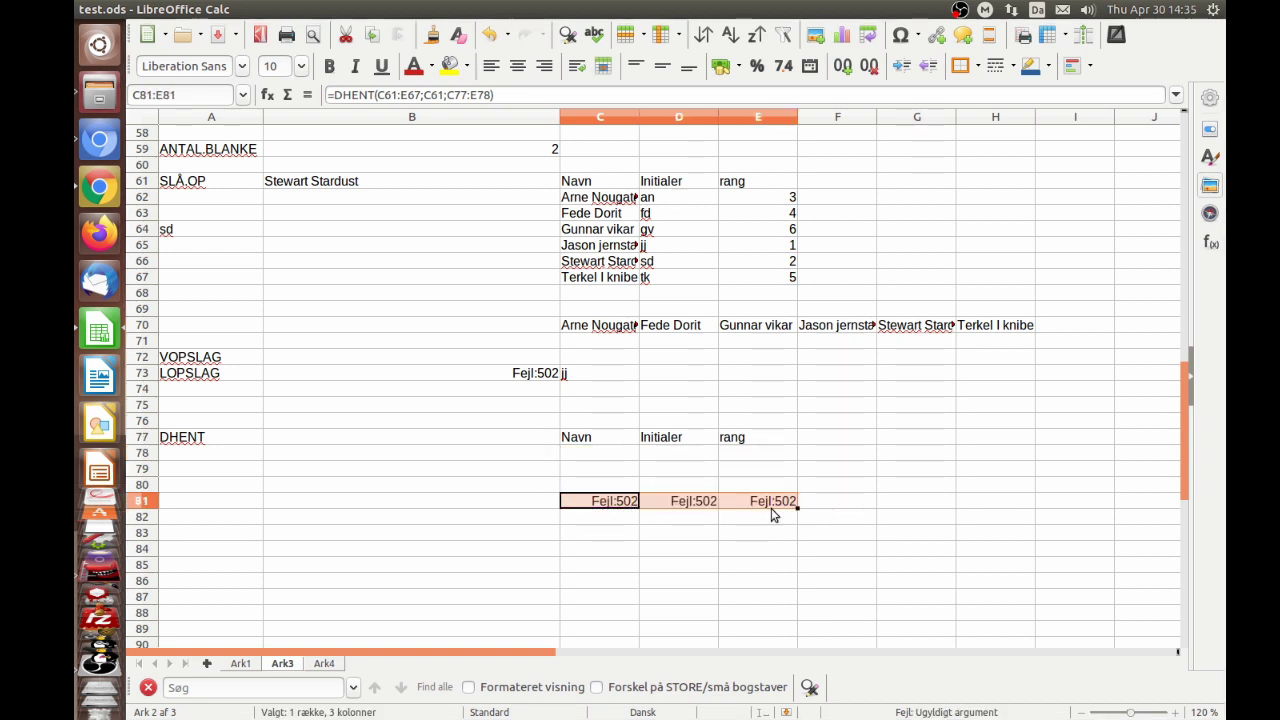
pyautogui.click(598, 503)
pyautogui.doubleClick(598, 503)
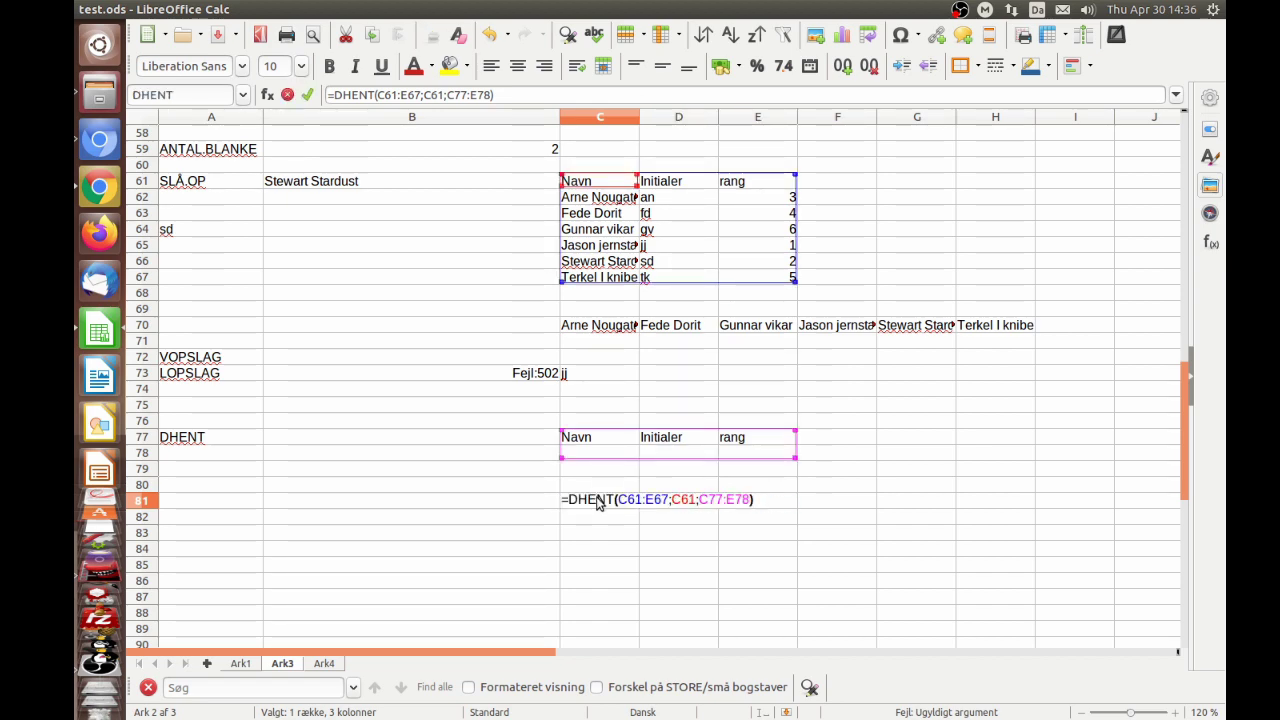
pyautogui.press('Escape')
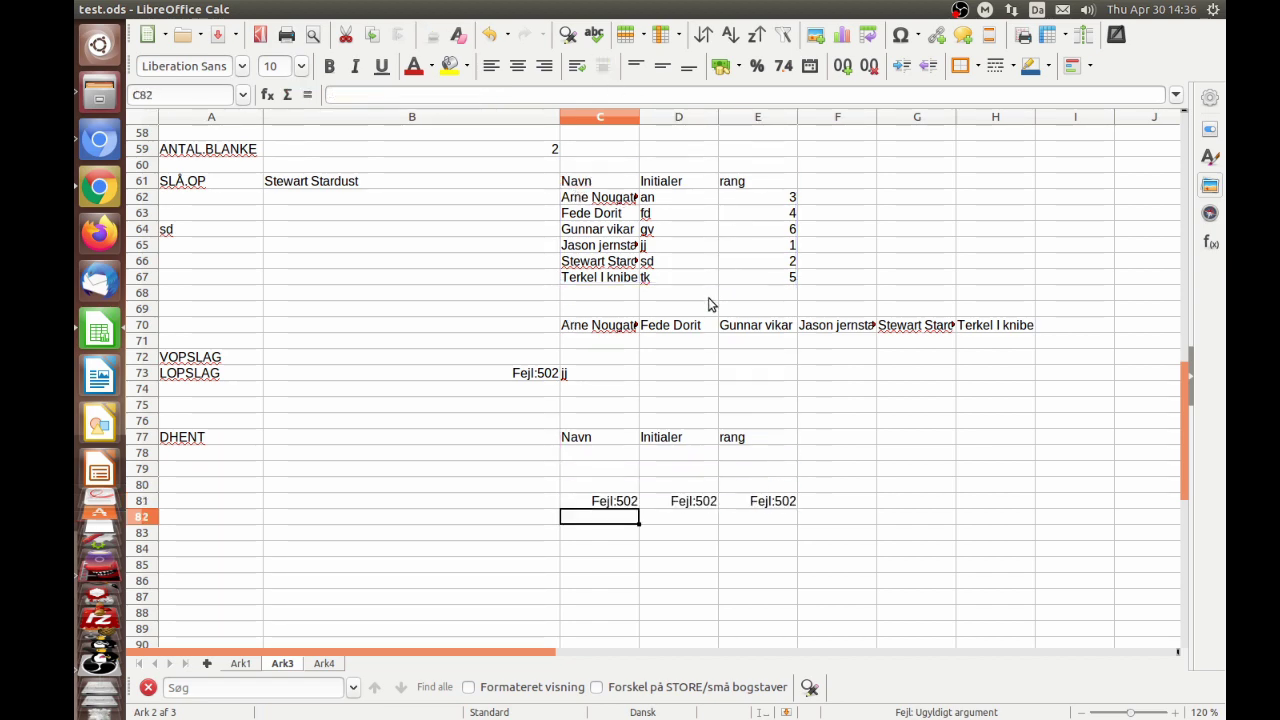
# Step: Fix D81 and E81 formulas to use database C61:E67 and criteria range C77:E78
pyautogui.click(675, 504)
pyautogui.doubleClick(675, 510)
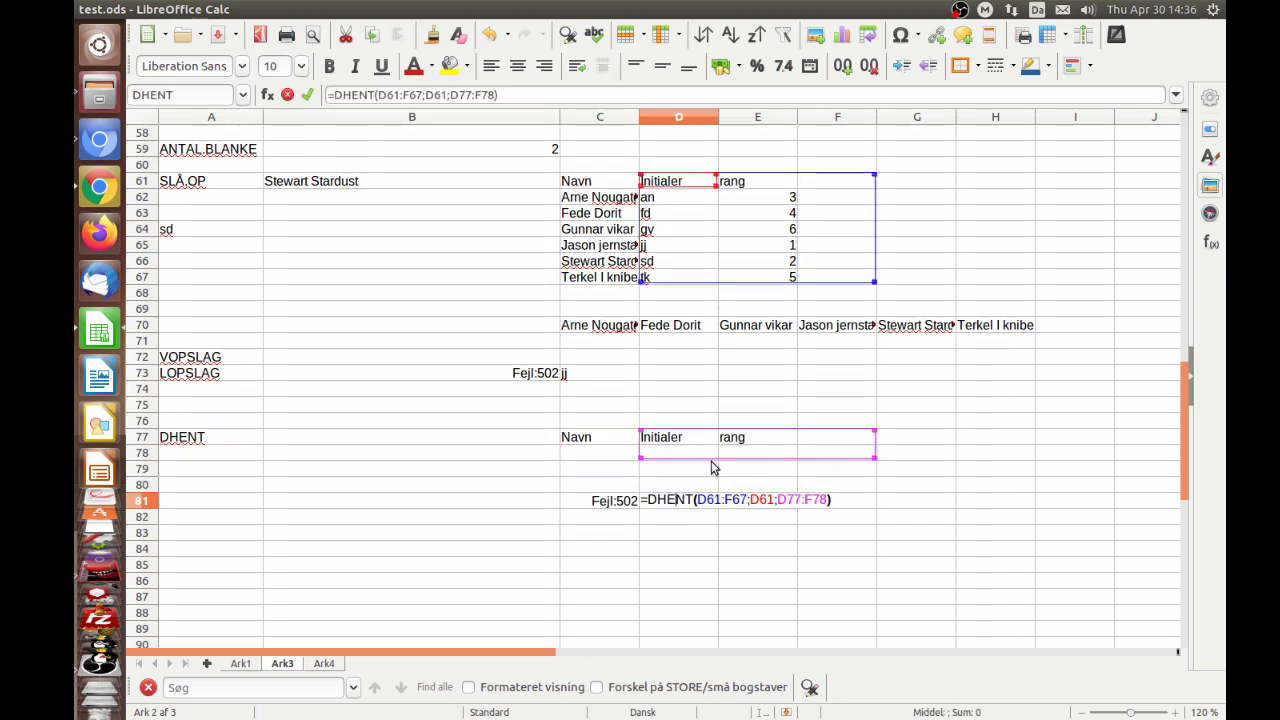
pyautogui.moveTo(777, 457); pyautogui.dragTo(676, 458)
pyautogui.moveTo(752, 272); pyautogui.dragTo(672, 262)
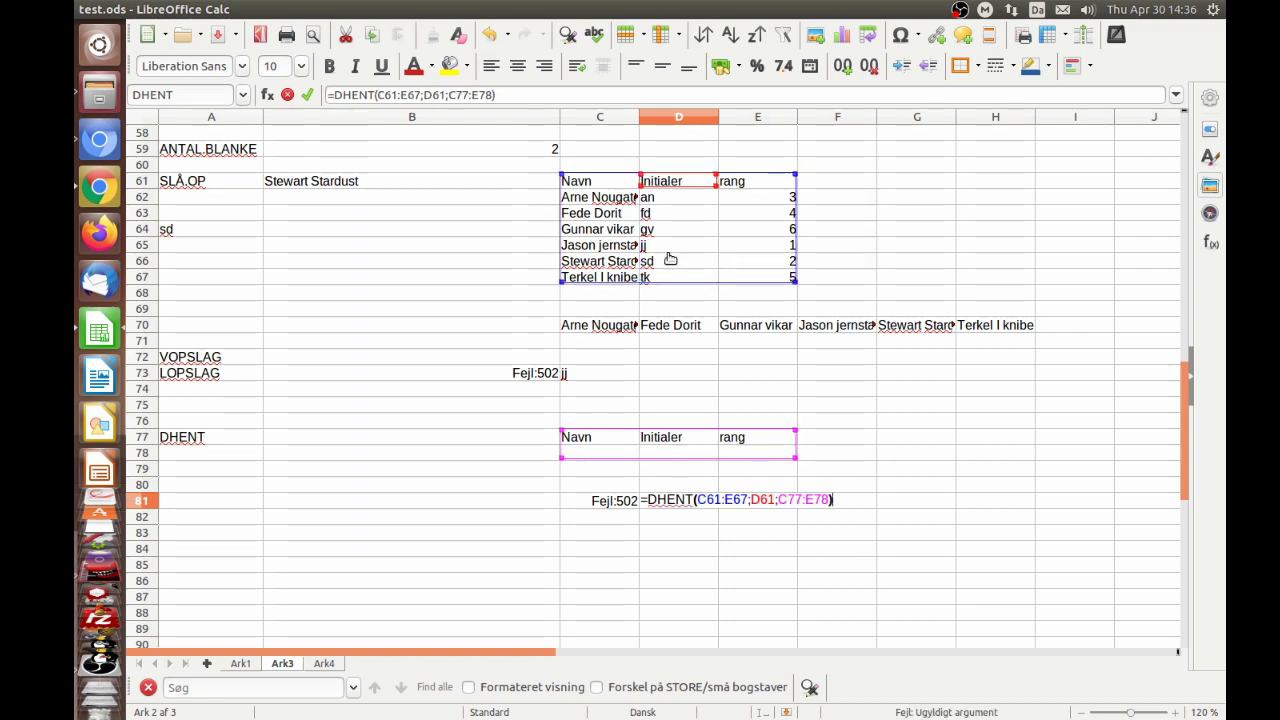
pyautogui.press('Return')
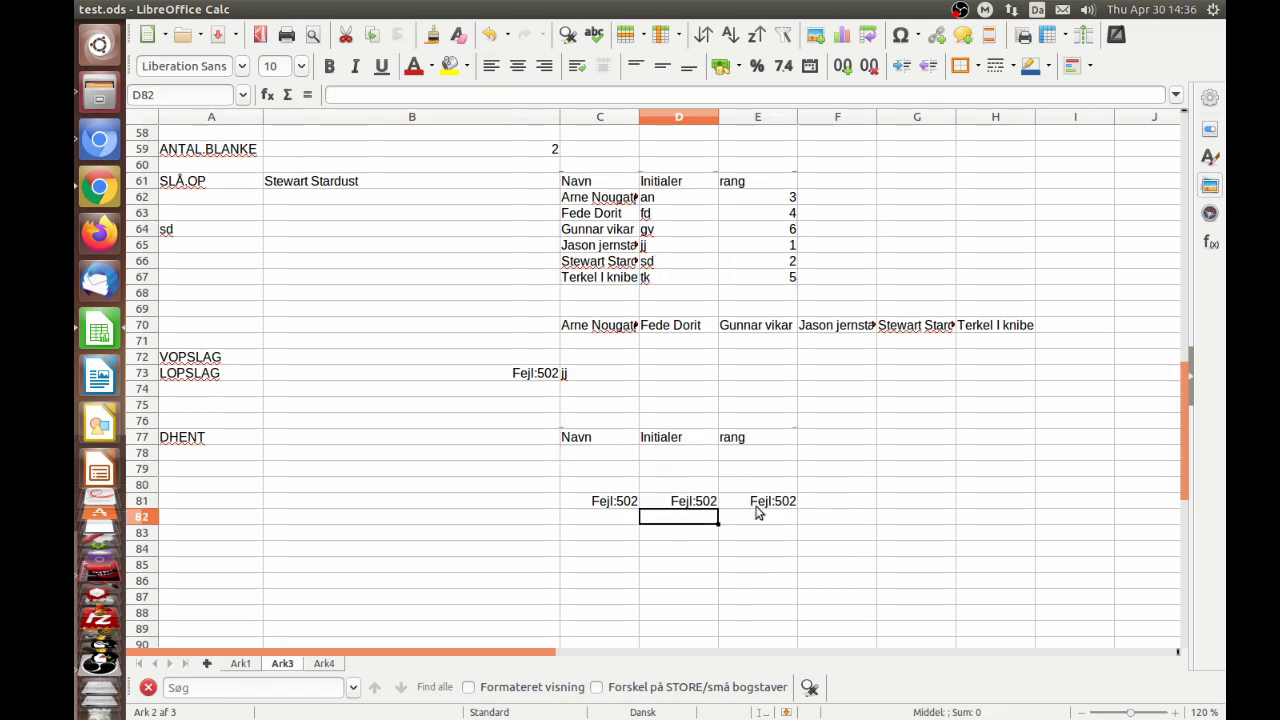
pyautogui.click(757, 508)
pyautogui.doubleClick(757, 510)
pyautogui.moveTo(786, 429); pyautogui.dragTo(623, 443)
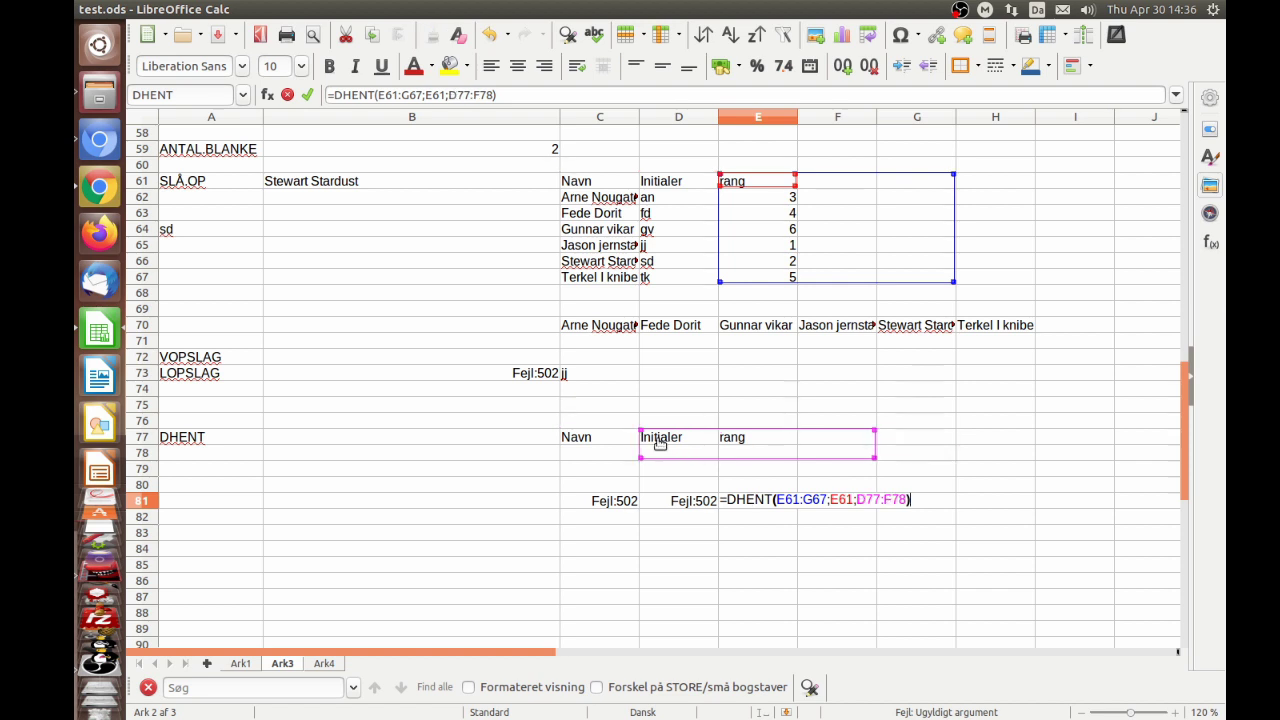
pyautogui.moveTo(841, 223); pyautogui.dragTo(701, 217)
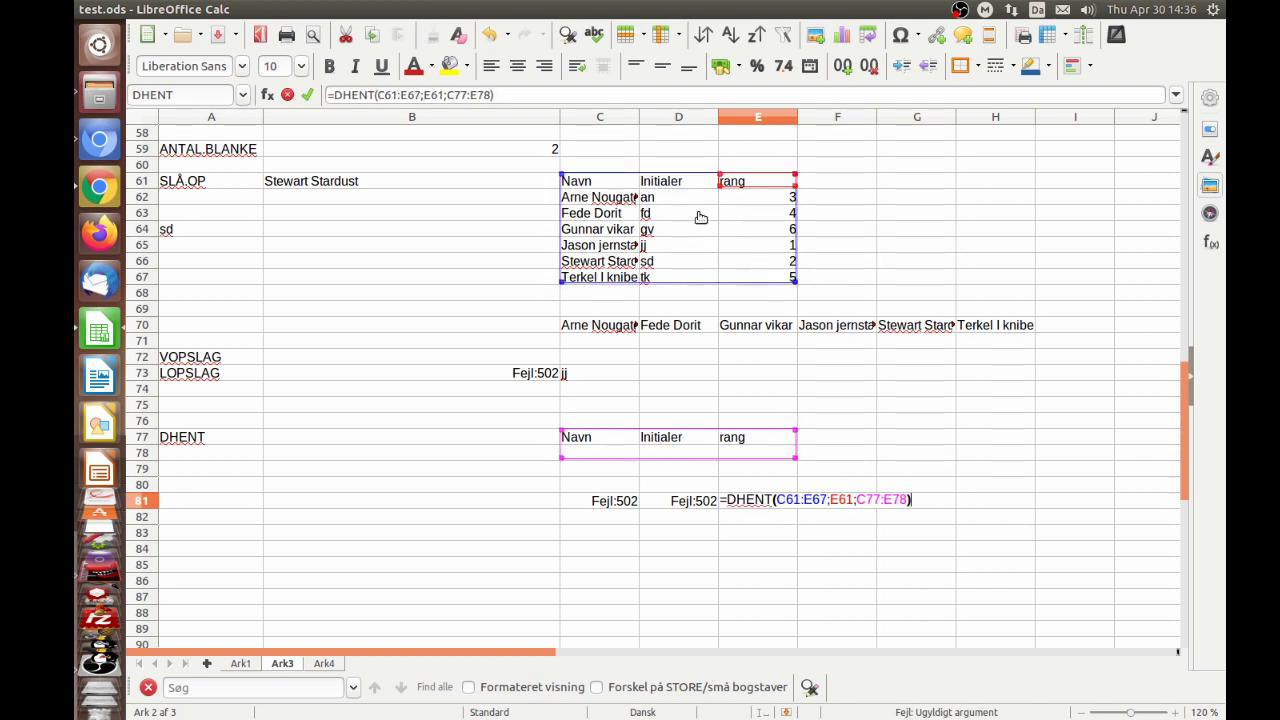
pyautogui.press('Return')
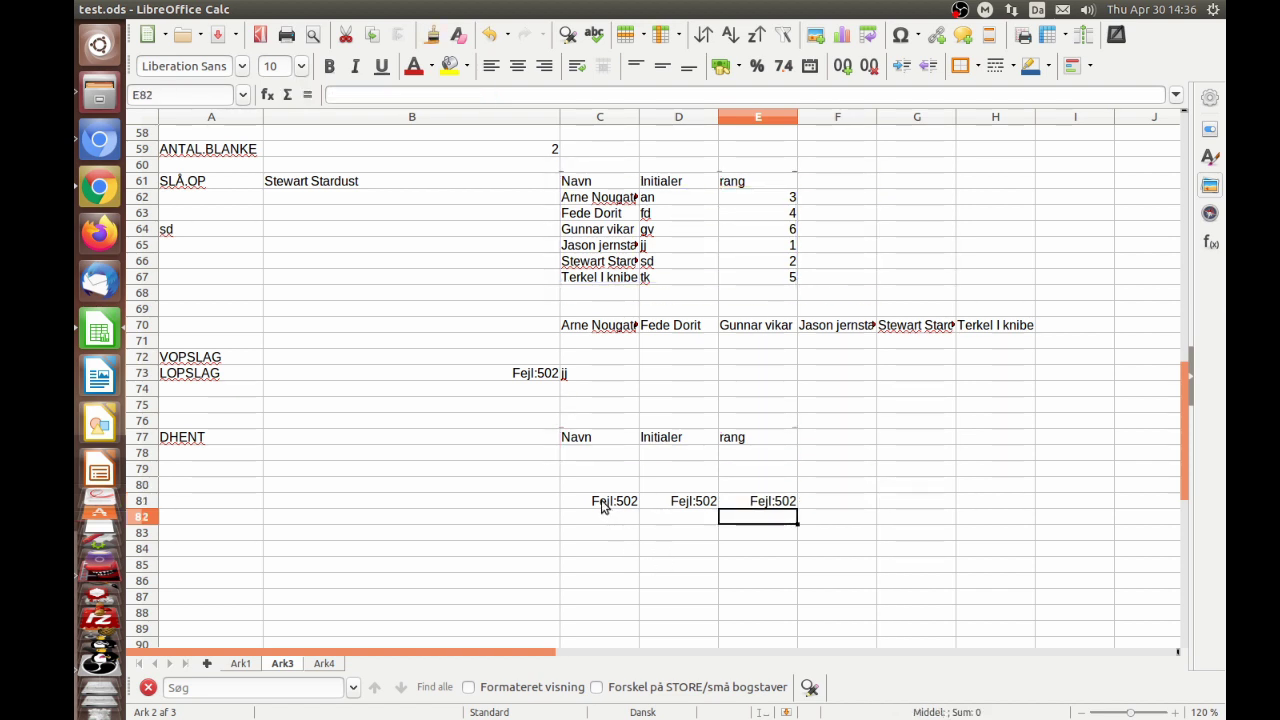
# Step: Check the references in the C81, D81 and E81 DHENT formulas
pyautogui.click(601, 503)
pyautogui.doubleClick(602, 503)
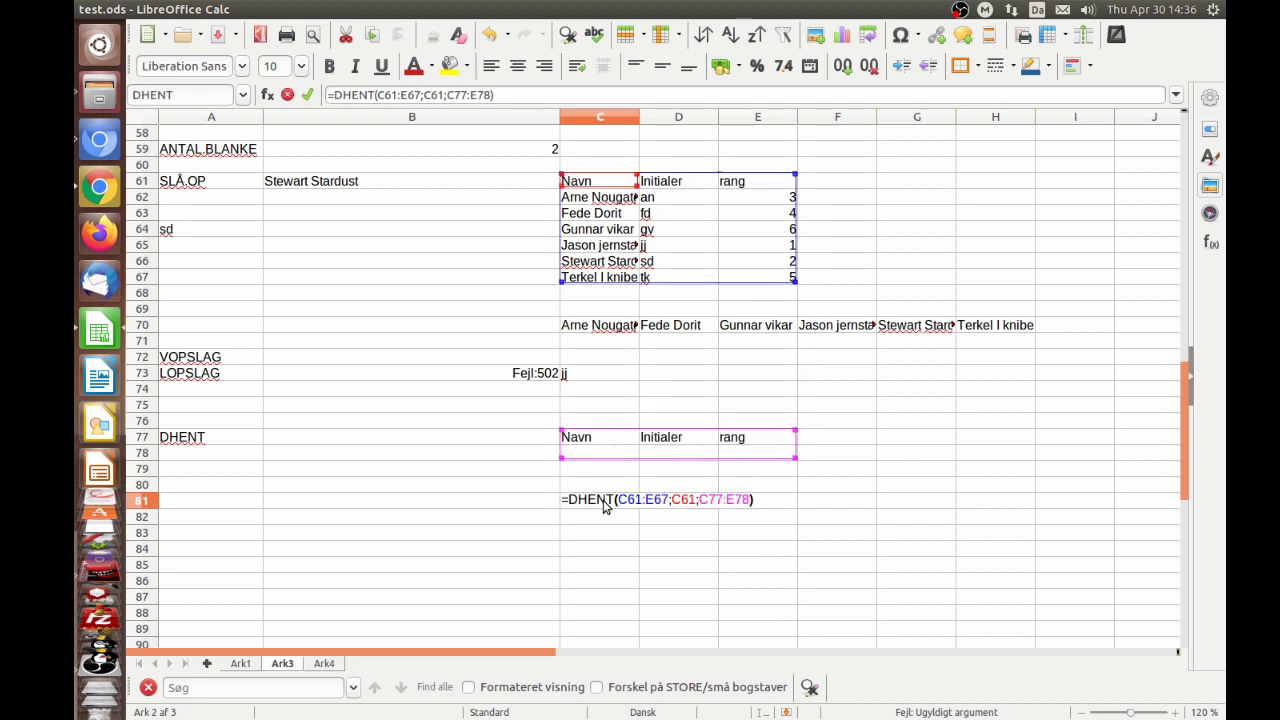
pyautogui.press('Return')
pyautogui.doubleClick(671, 503)
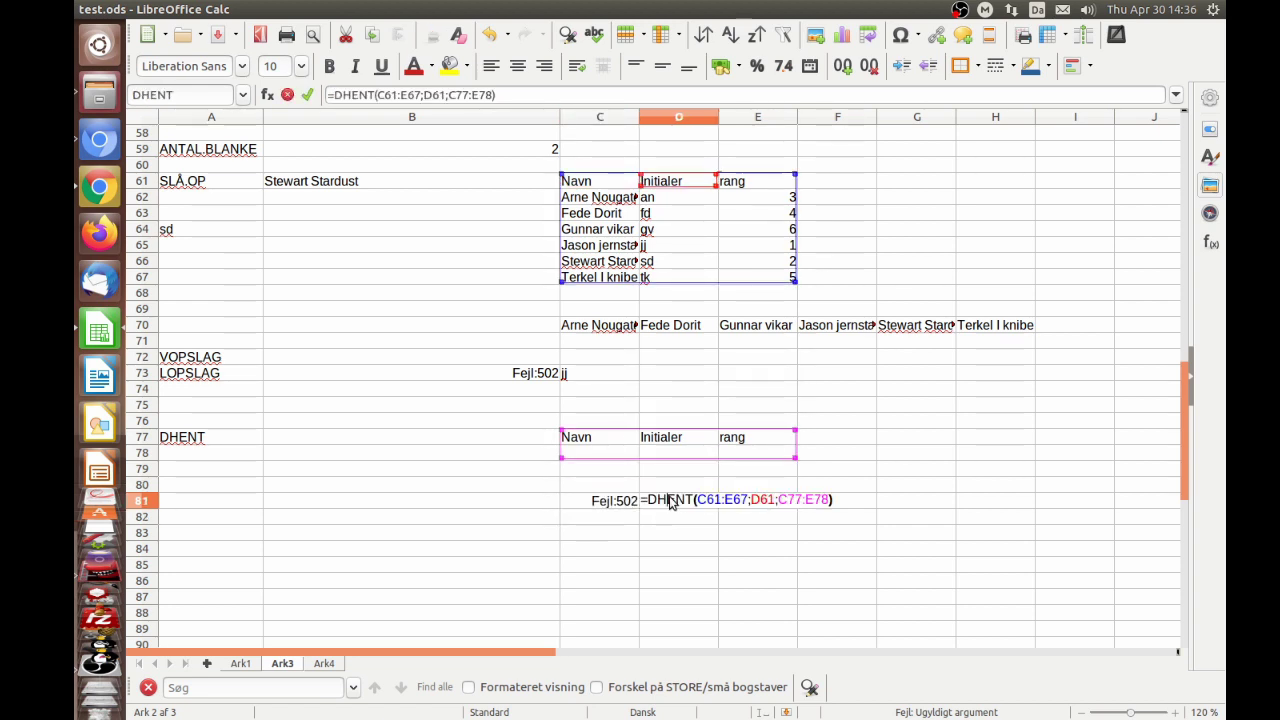
pyautogui.press('Return')
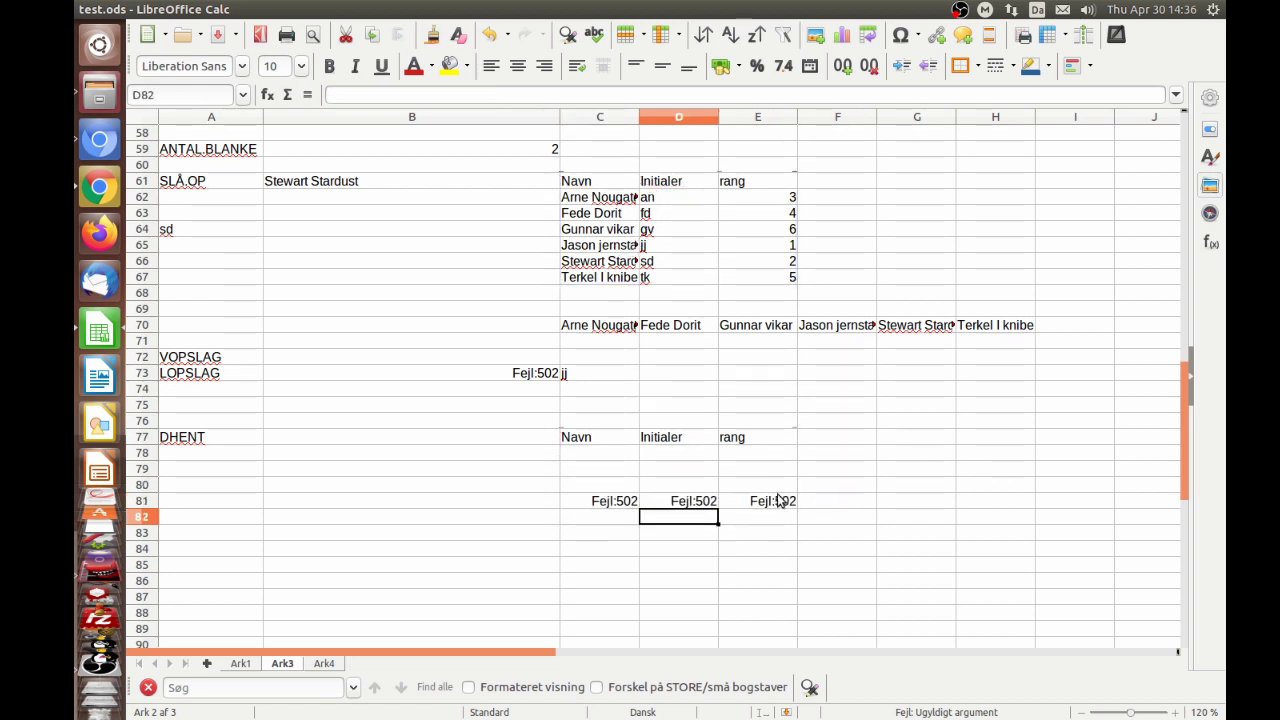
pyautogui.click(779, 500)
pyautogui.doubleClick(779, 500)
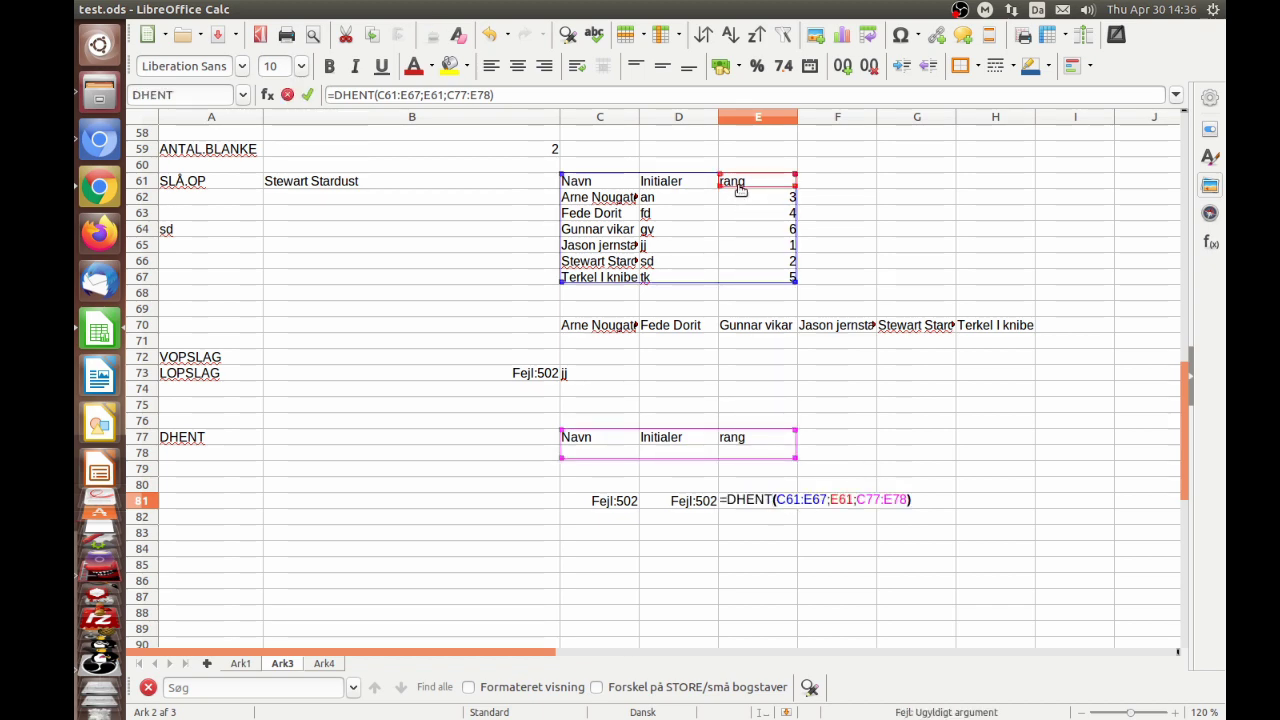
pyautogui.press('Return')
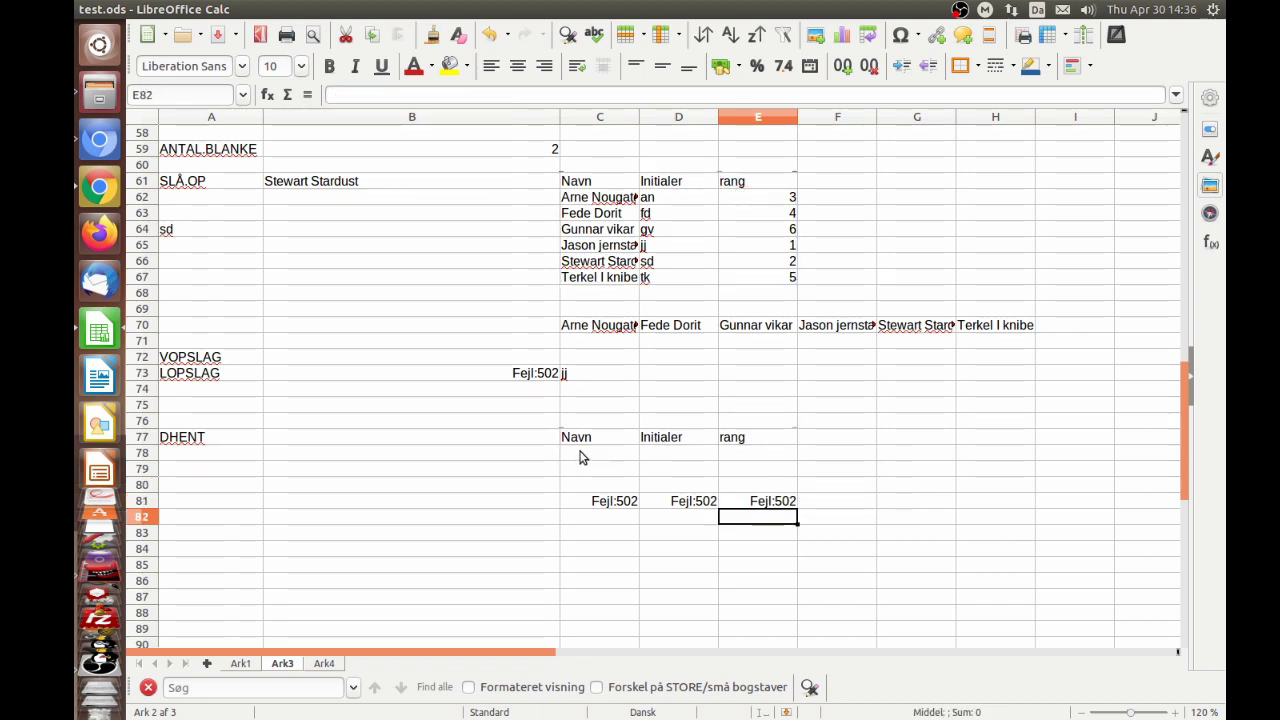
pyautogui.click(583, 457)
# Step: Test the autocompleted name Arne as the Navn criterion in C78, then clear it
pyautogui.write('Arne Nougatgre')
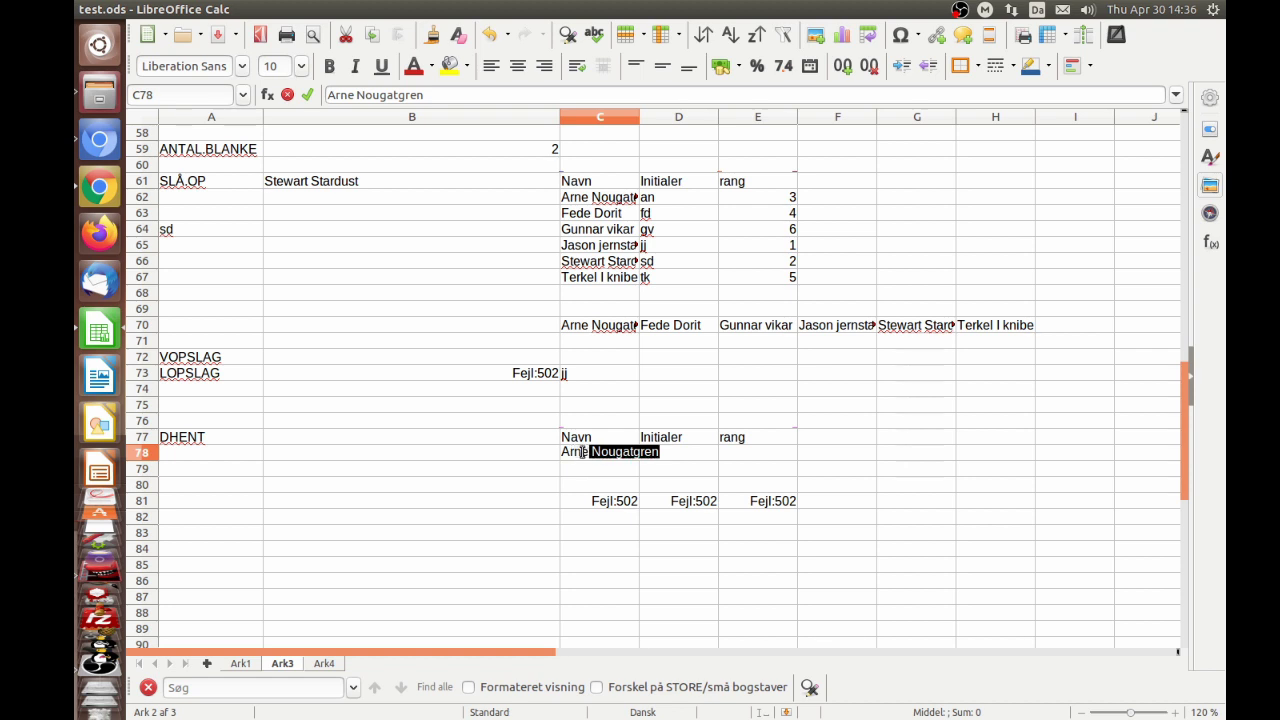
pyautogui.write('n')
pyautogui.press('Return')
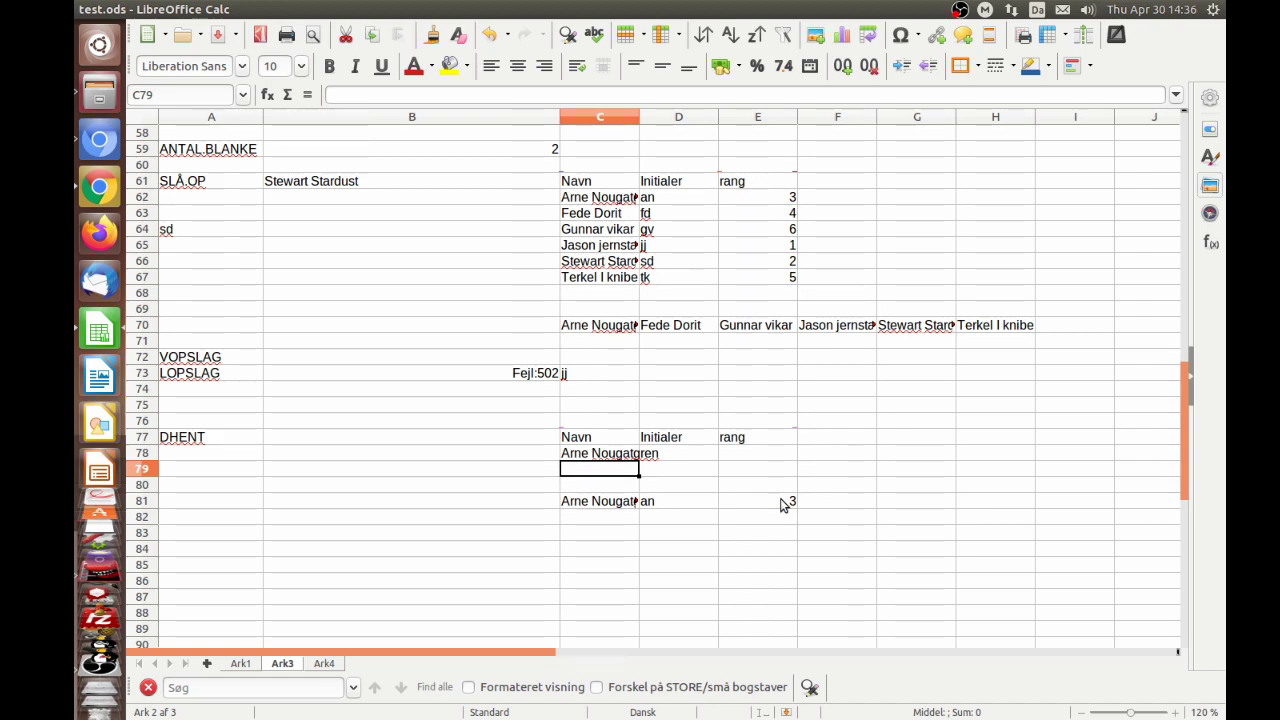
pyautogui.press('Up')
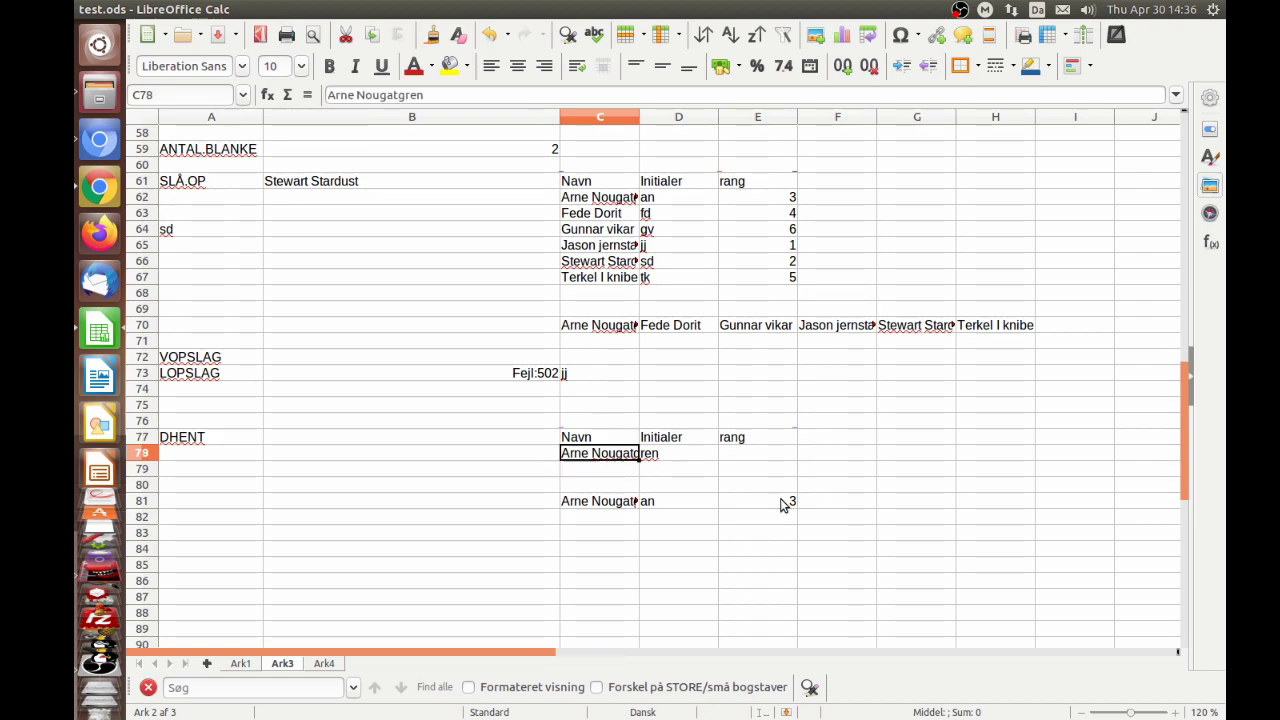
pyautogui.press('Delete')
# Step: Enter sd as the initials criterion in D78 so row 81 returns sd and rang 2
pyautogui.click(740, 452)
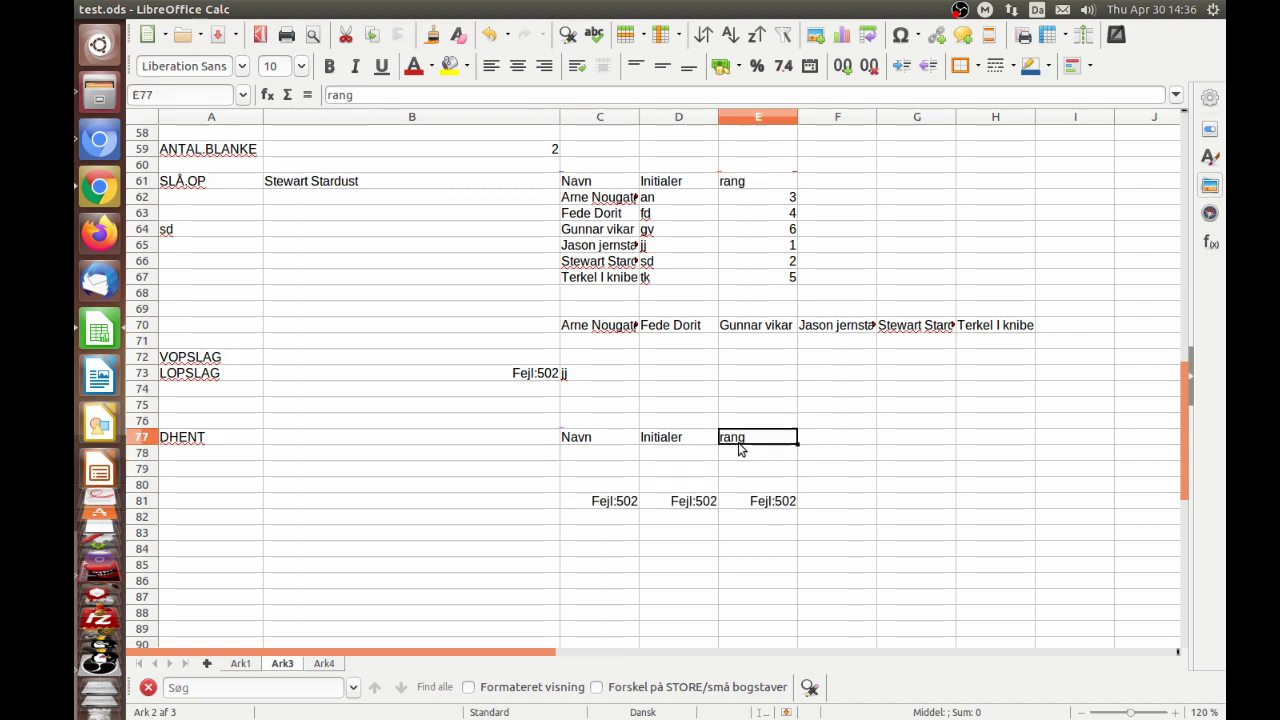
pyautogui.click(672, 455)
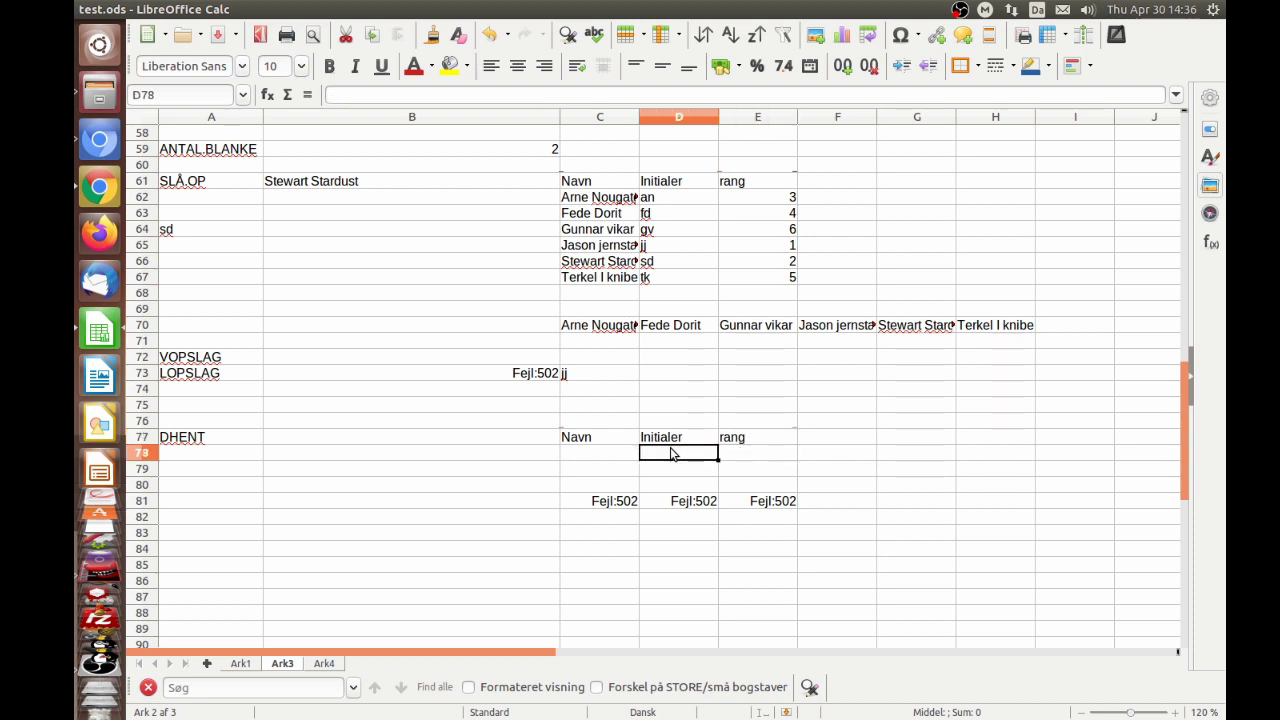
pyautogui.write('s')
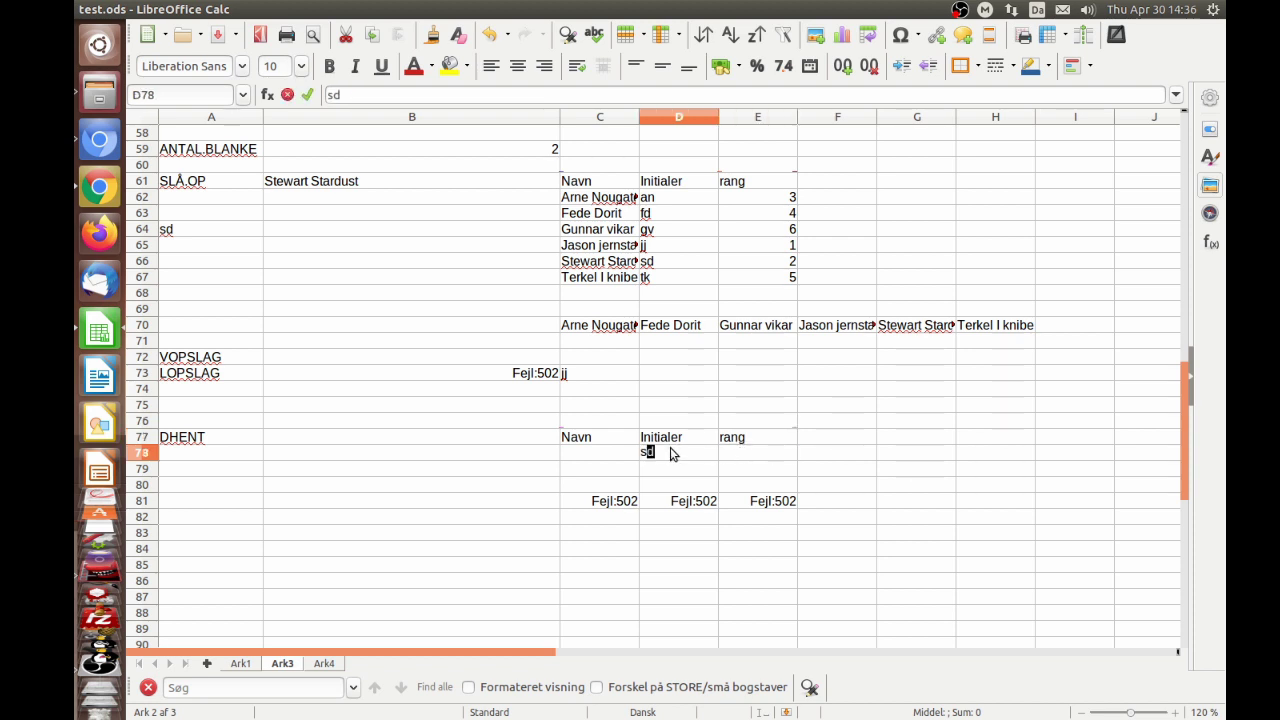
pyautogui.write('d')
pyautogui.press('Return')
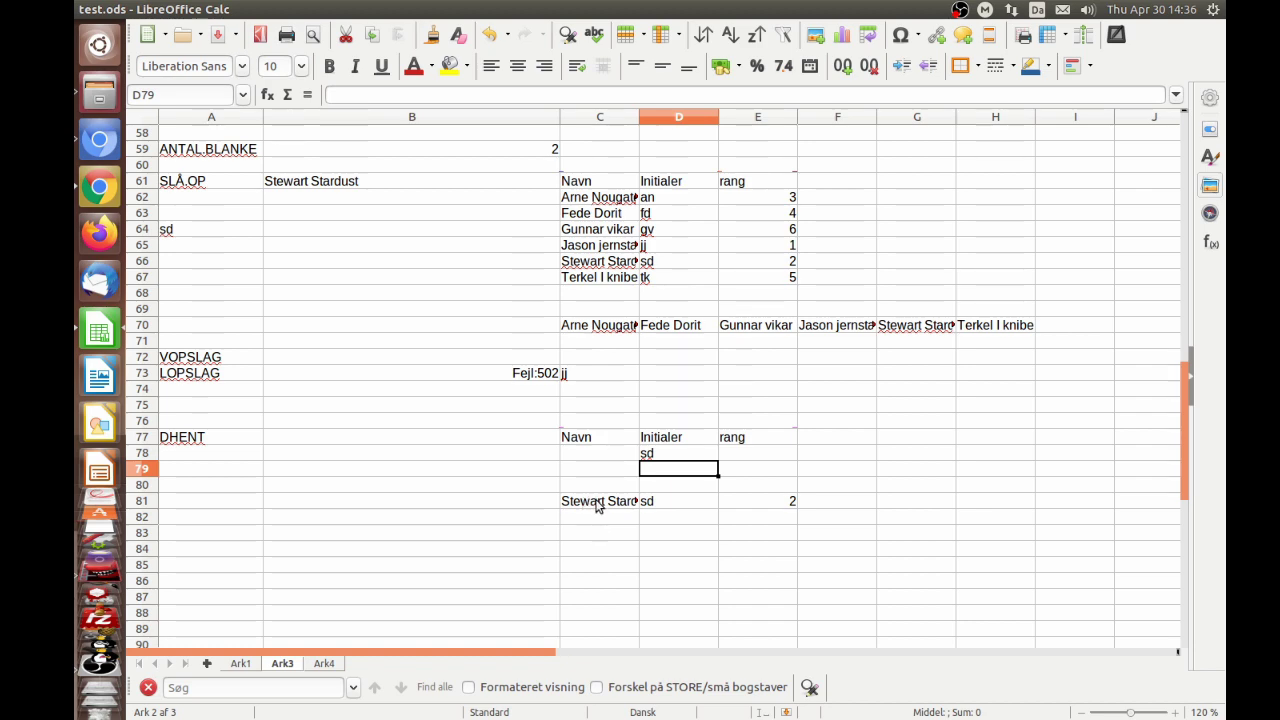